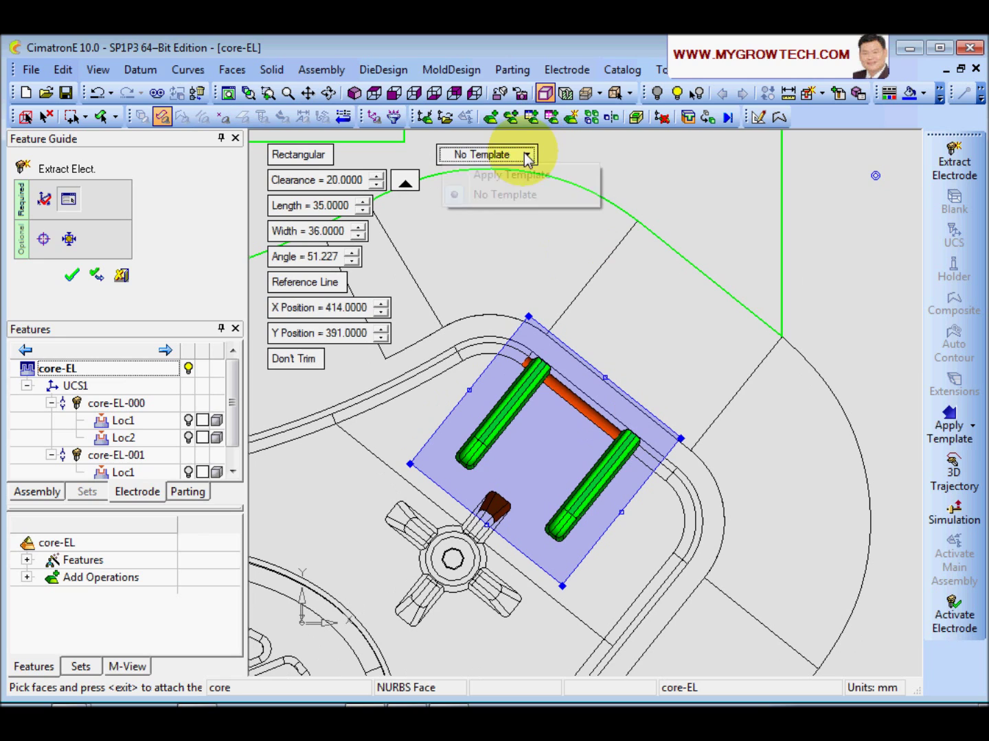
Apply the electrode template 2dir-dirblank-hdl.etp to the rectangular electrode extraction and complete the extraction.
{"action": "left_click", "coordinate": [523, 176]}
{"action": "left_click", "coordinate": [495, 185]}
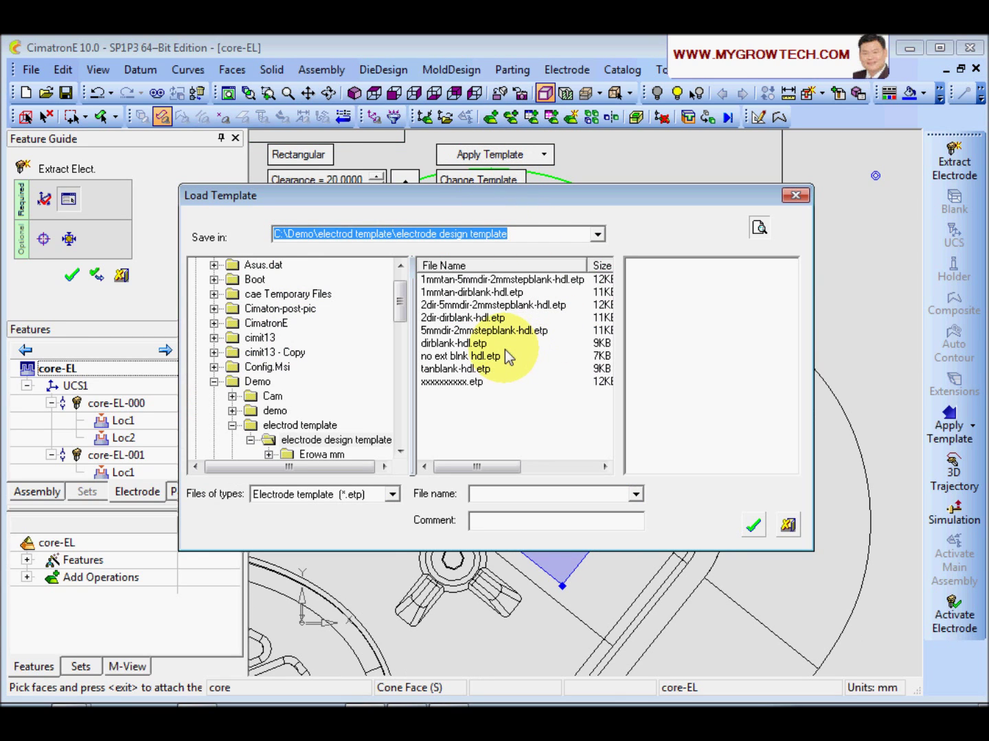
{"action": "left_click", "coordinate": [473, 318]}
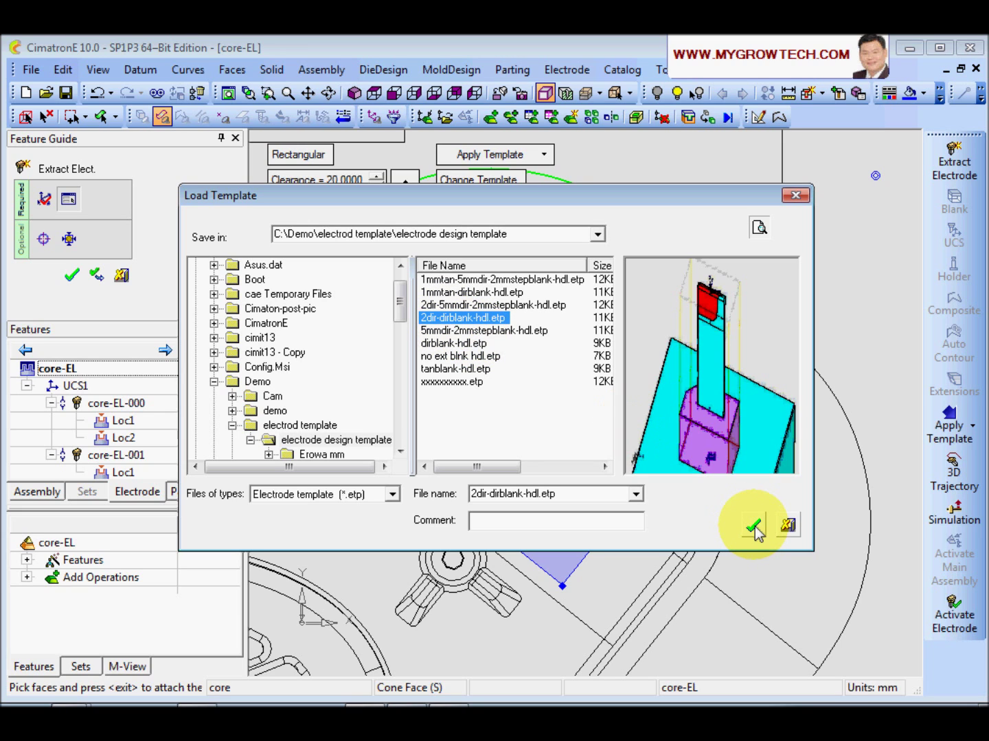
{"action": "left_click", "coordinate": [754, 526]}
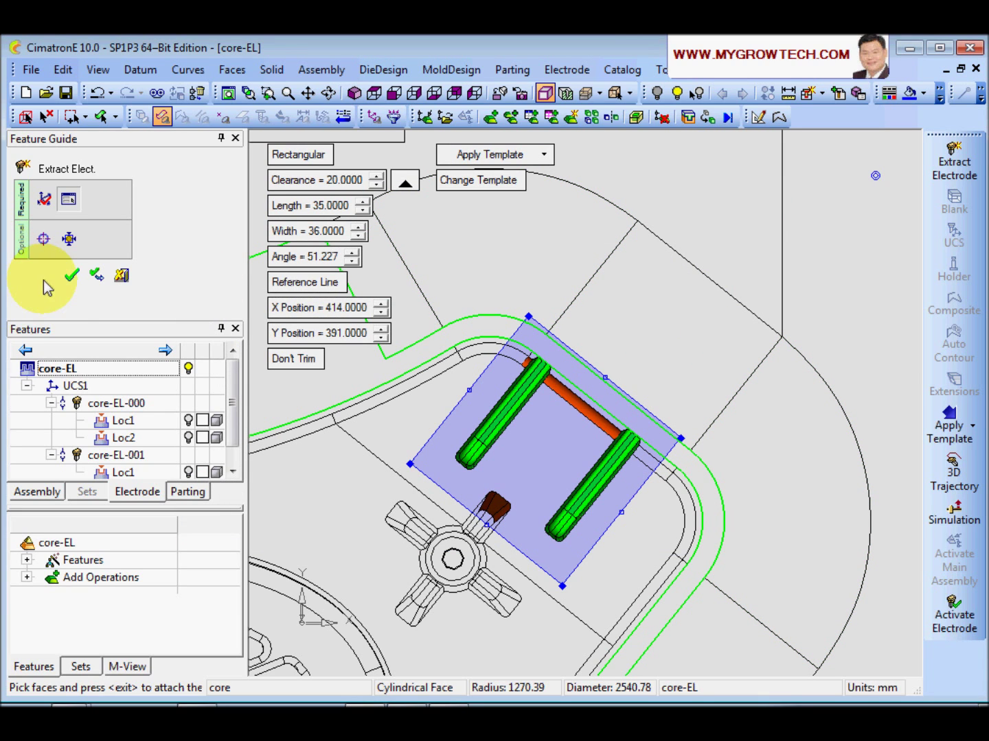
{"action": "left_click", "coordinate": [72, 281]}
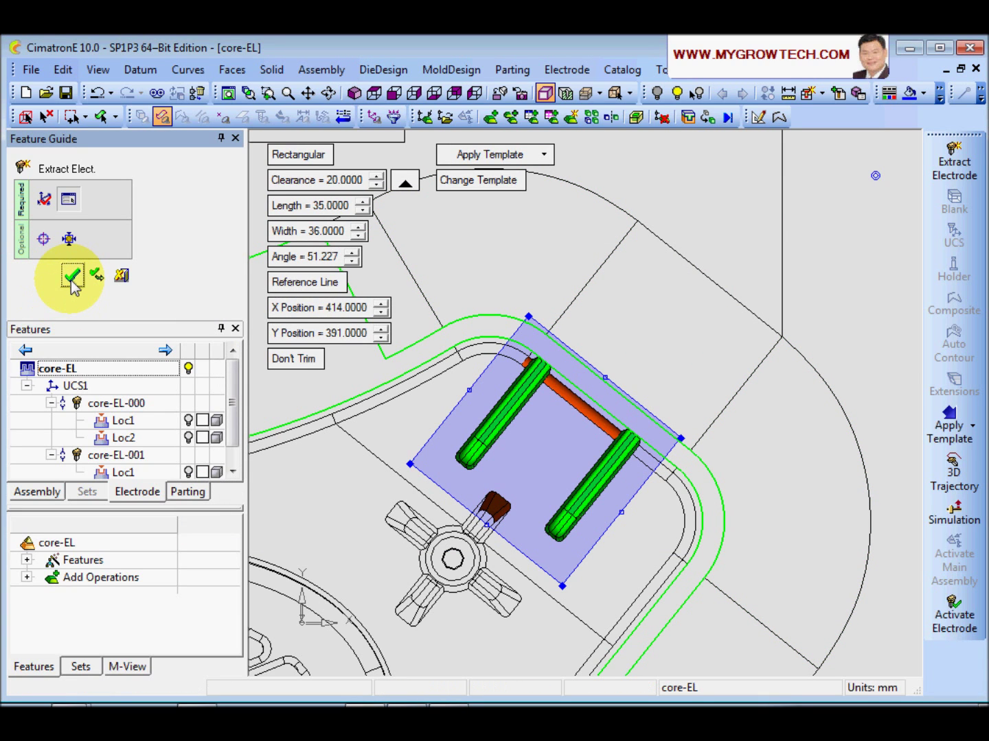
Hide the core-EL part and show the extracted electrode core-EL-002 in an isometric view.
{"action": "left_click", "coordinate": [206, 179]}
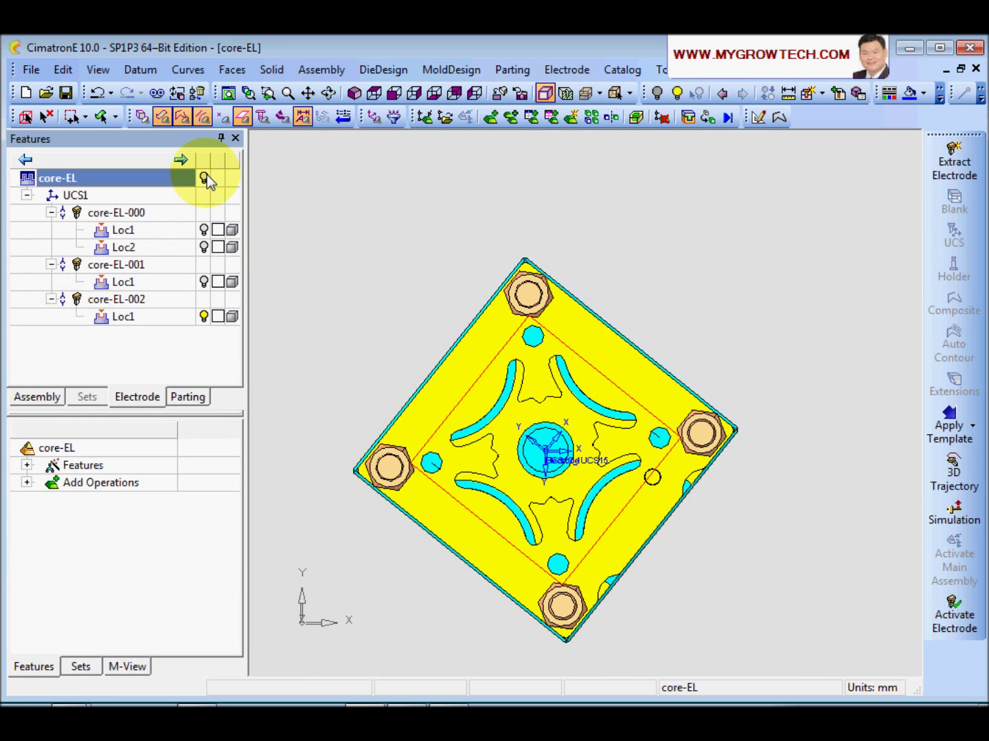
{"action": "left_click_drag", "start_coordinate": [356, 288], "coordinate": [509, 377], "text": "ctrl"}
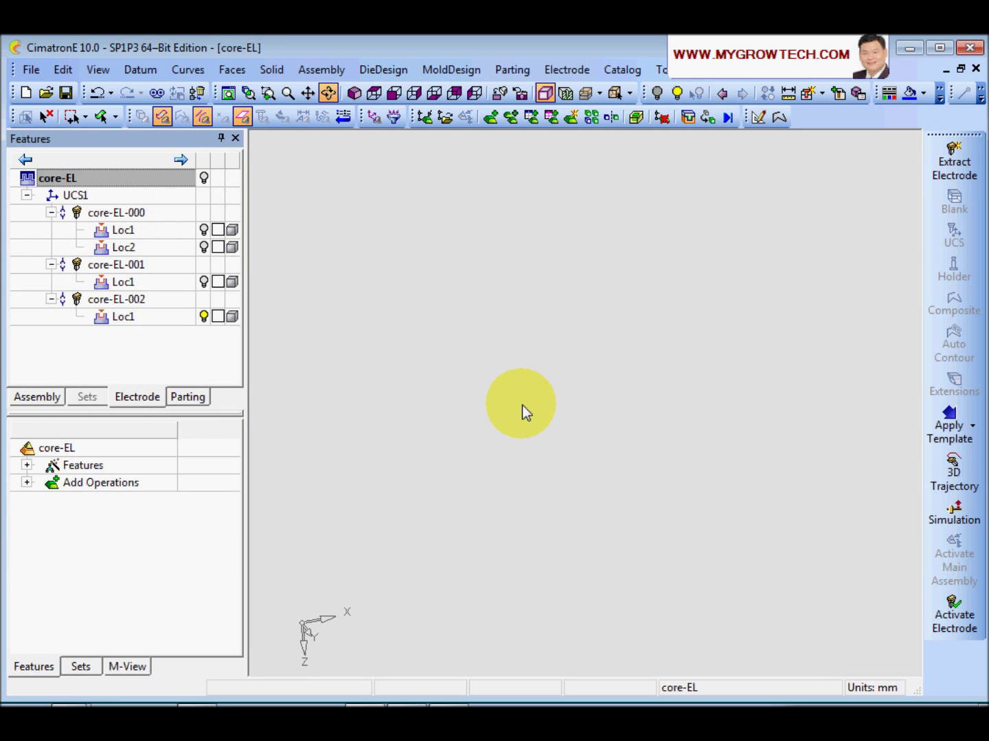
{"action": "middle_click_drag", "start_coordinate": [567, 543], "coordinate": [506, 212], "text": "ctrl"}
{"action": "left_click", "coordinate": [354, 93]}
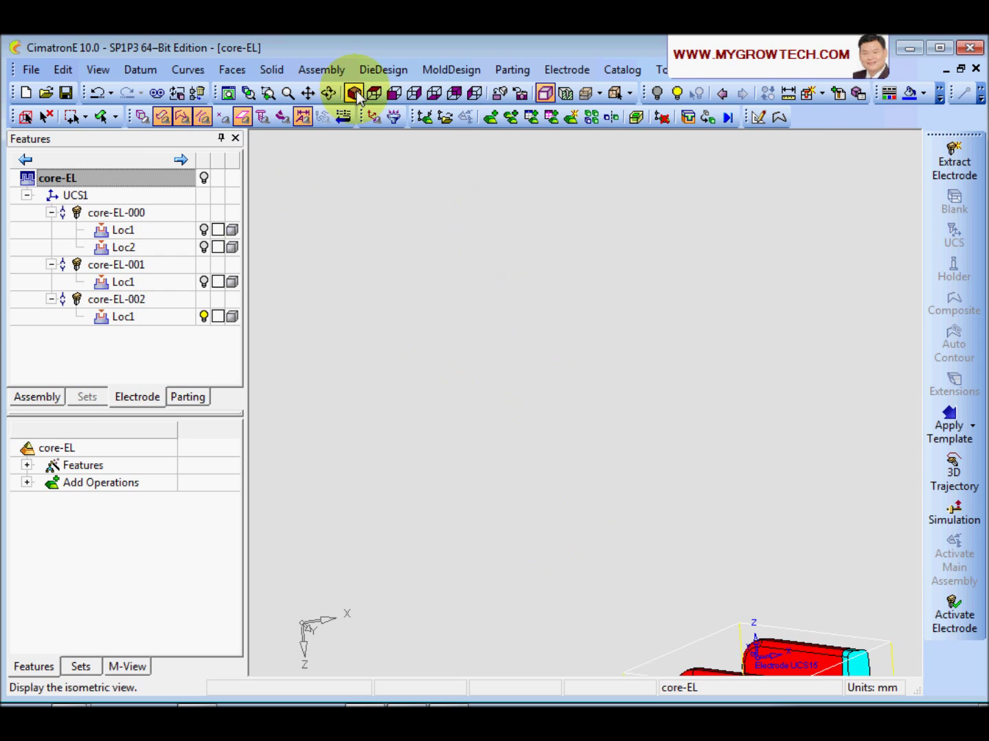
{"action": "middle_click_drag", "start_coordinate": [602, 220], "coordinate": [537, 404], "text": "ctrl"}
{"action": "left_click_drag", "start_coordinate": [537, 401], "coordinate": [542, 391], "text": "ctrl"}
{"action": "right_click_drag", "start_coordinate": [542, 391], "coordinate": [598, 300], "text": "ctrl"}
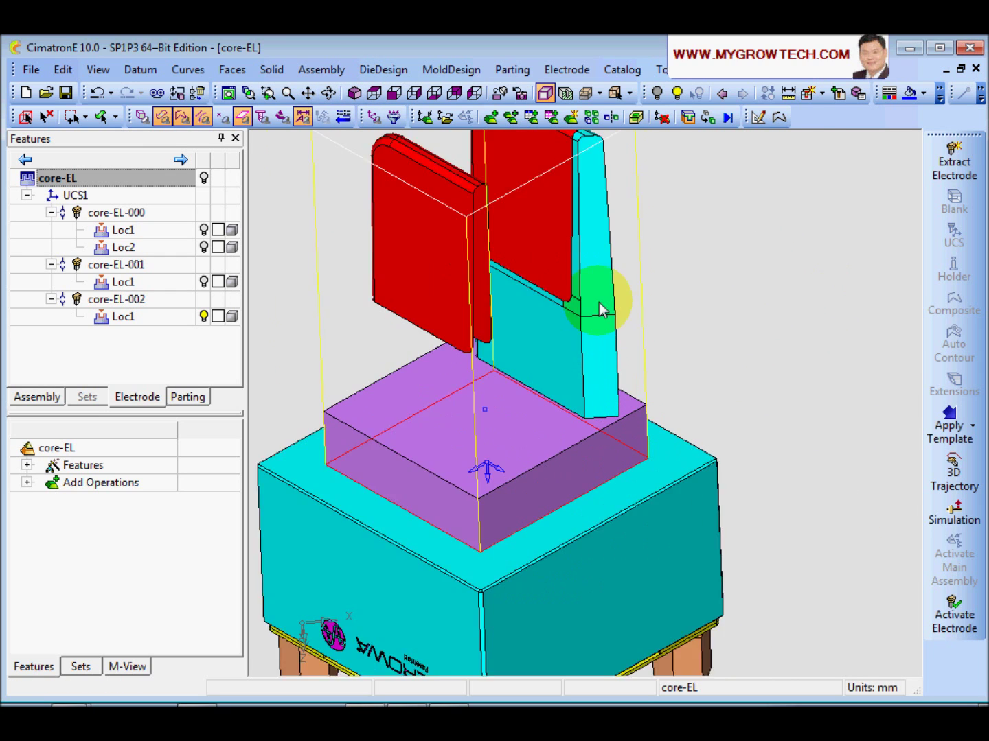
Examine the burn faces, extensions, blank and holder of the extracted electrode from several angles.
{"action": "middle_click_drag", "start_coordinate": [573, 341], "coordinate": [586, 419], "text": "ctrl"}
{"action": "left_click_drag", "start_coordinate": [587, 419], "coordinate": [590, 407], "text": "ctrl"}
{"action": "right_click_drag", "start_coordinate": [584, 385], "coordinate": [548, 436], "text": "ctrl"}
{"action": "middle_click_drag", "start_coordinate": [549, 437], "coordinate": [555, 454], "text": "ctrl"}
{"action": "mouse_move", "coordinate": [584, 439]}
{"action": "left_mouse_down", "text": "ctrl"}
{"action": "mouse_move", "coordinate": [590, 418]}
{"action": "mouse_move", "coordinate": [586, 425]}
{"action": "left_mouse_up", "text": "ctrl"}
{"action": "right_click_drag", "start_coordinate": [547, 472], "coordinate": [554, 446], "text": "ctrl"}
{"action": "mouse_move", "coordinate": [510, 407]}
{"action": "left_mouse_down", "text": "ctrl"}
{"action": "mouse_move", "coordinate": [495, 373]}
{"action": "mouse_move", "coordinate": [510, 406]}
{"action": "left_mouse_up", "text": "ctrl"}
{"action": "right_click_drag", "start_coordinate": [510, 405], "coordinate": [594, 379], "text": "ctrl"}
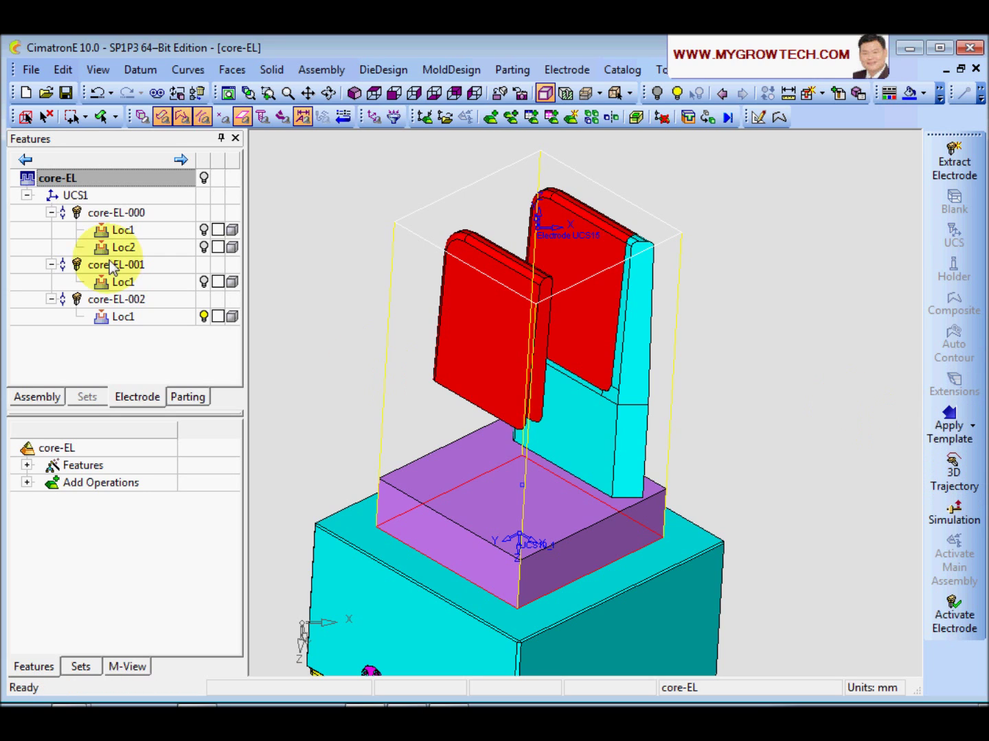
Activate electrode core-EL-002 and apply the template 2dir-dirblank-hdl.etp to extend its second rib.
{"action": "double_click", "coordinate": [141, 300]}
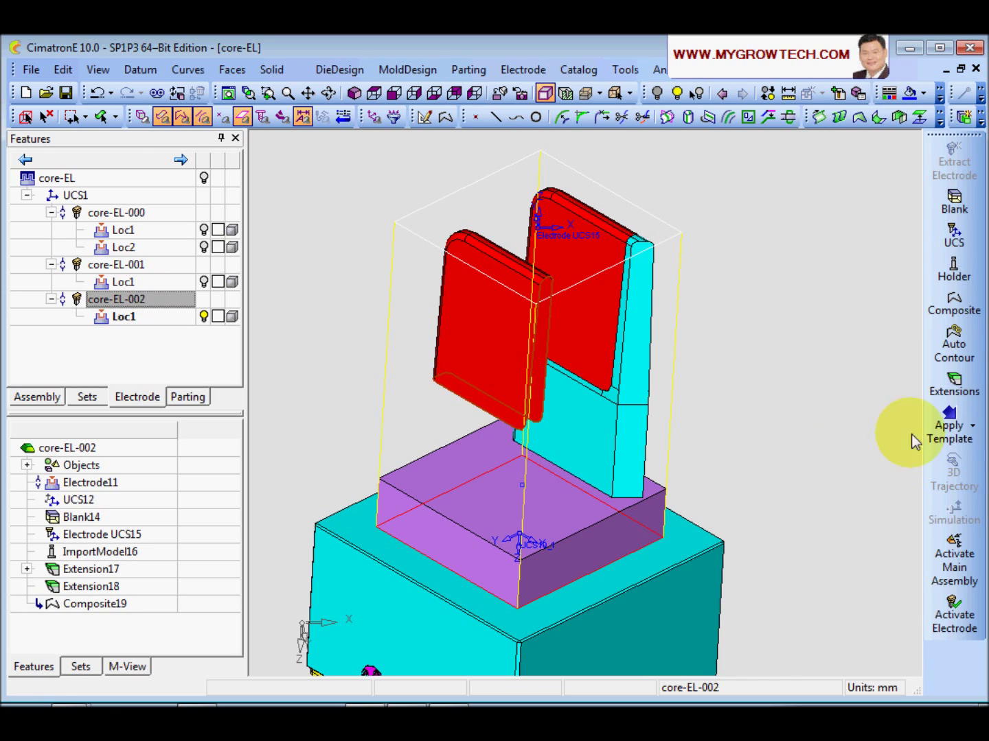
{"action": "left_click", "coordinate": [951, 429]}
{"action": "left_click", "coordinate": [886, 420]}
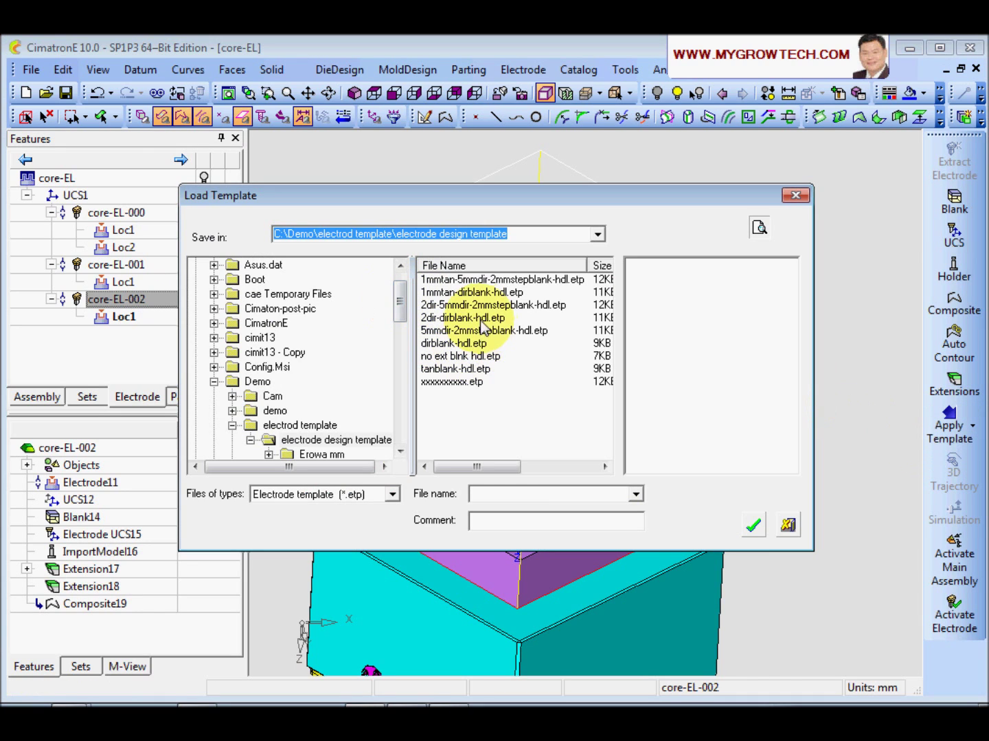
{"action": "left_click", "coordinate": [481, 320]}
{"action": "left_click", "coordinate": [752, 526]}
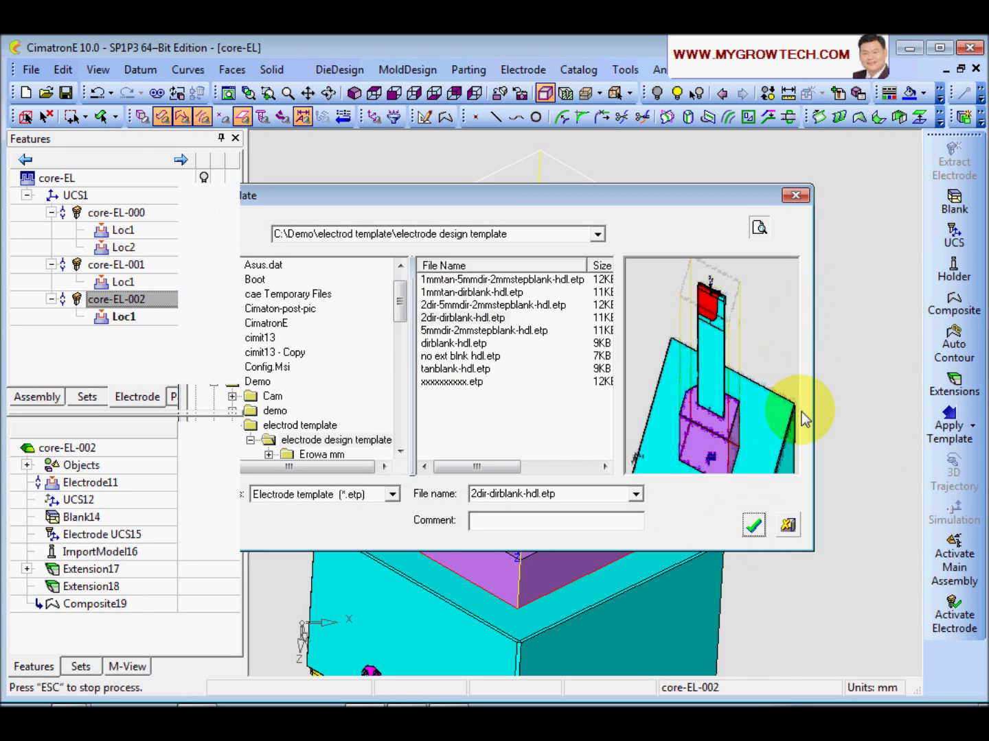
{"action": "left_click", "coordinate": [666, 416]}
{"action": "left_click", "coordinate": [670, 419]}
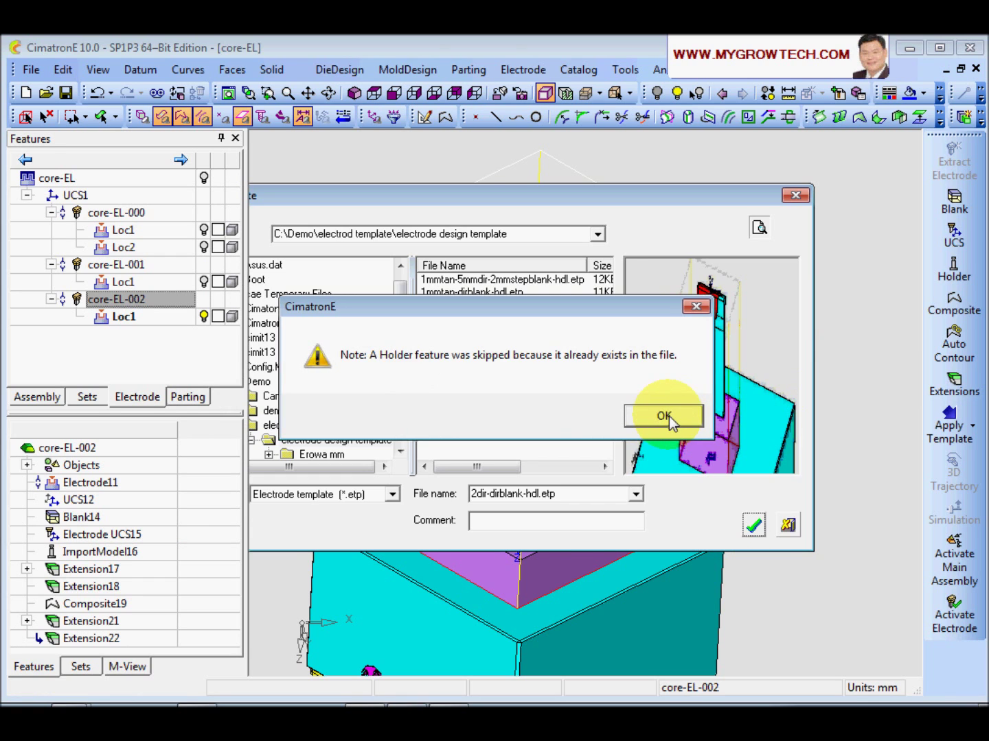
{"action": "left_click", "coordinate": [666, 417]}
Edit Extension17 on the rear rib and make its second extension direction tangent to a curve.
{"action": "middle_click_drag", "start_coordinate": [720, 431], "coordinate": [569, 456]}
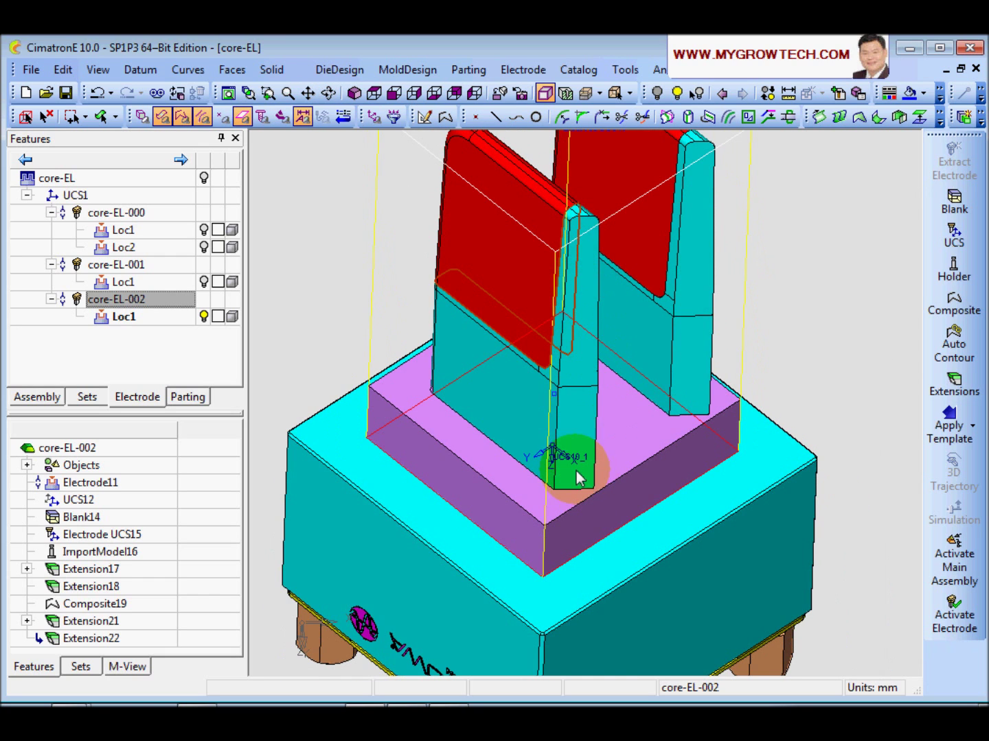
{"action": "middle_click_drag", "start_coordinate": [570, 445], "coordinate": [560, 470]}
{"action": "mouse_move", "coordinate": [589, 421]}
{"action": "middle_mouse_down"}
{"action": "mouse_move", "coordinate": [605, 399]}
{"action": "mouse_move", "coordinate": [569, 435]}
{"action": "mouse_move", "coordinate": [578, 419]}
{"action": "mouse_move", "coordinate": [574, 455]}
{"action": "mouse_move", "coordinate": [580, 442]}
{"action": "mouse_move", "coordinate": [569, 426]}
{"action": "middle_mouse_up"}
{"action": "left_click", "coordinate": [89, 570]}
{"action": "right_click", "coordinate": [89, 572]}
{"action": "left_click", "coordinate": [177, 330]}
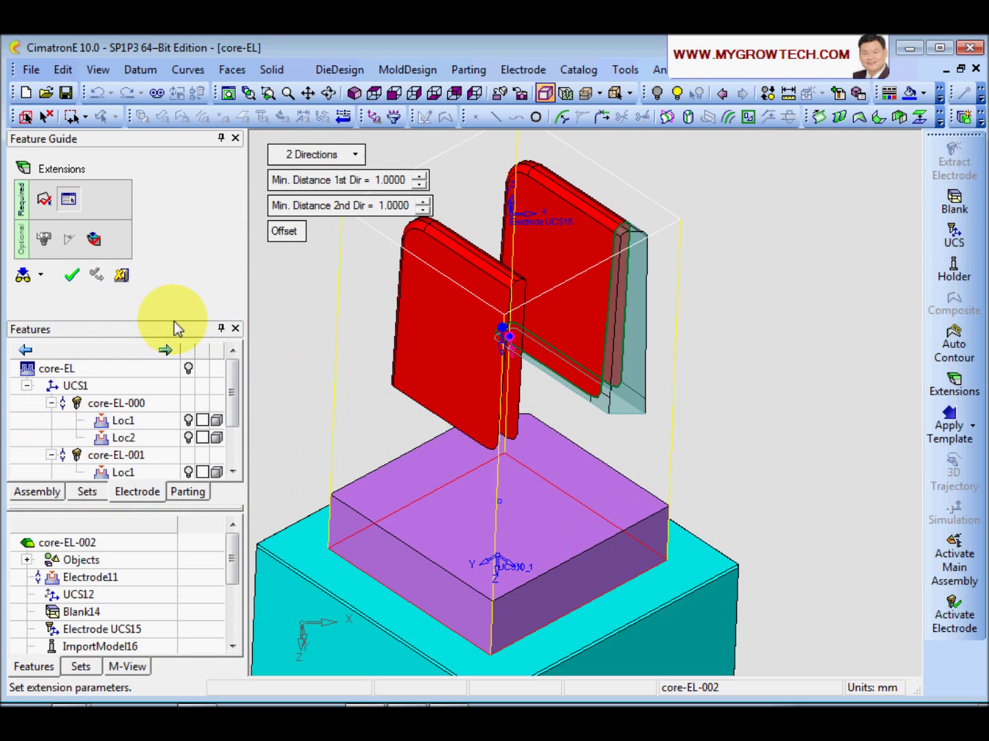
{"action": "scroll", "coordinate": [572, 426], "scroll_direction": "up", "scroll_amount": 2}
{"action": "middle_click_drag", "start_coordinate": [532, 362], "coordinate": [552, 418]}
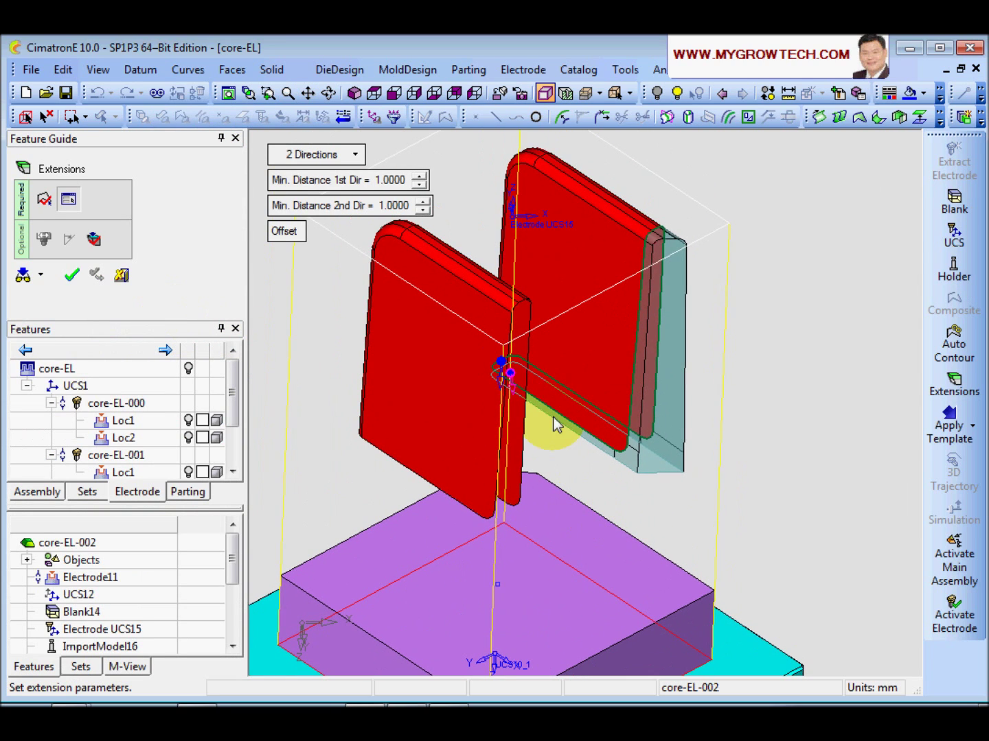
{"action": "right_click", "coordinate": [511, 378]}
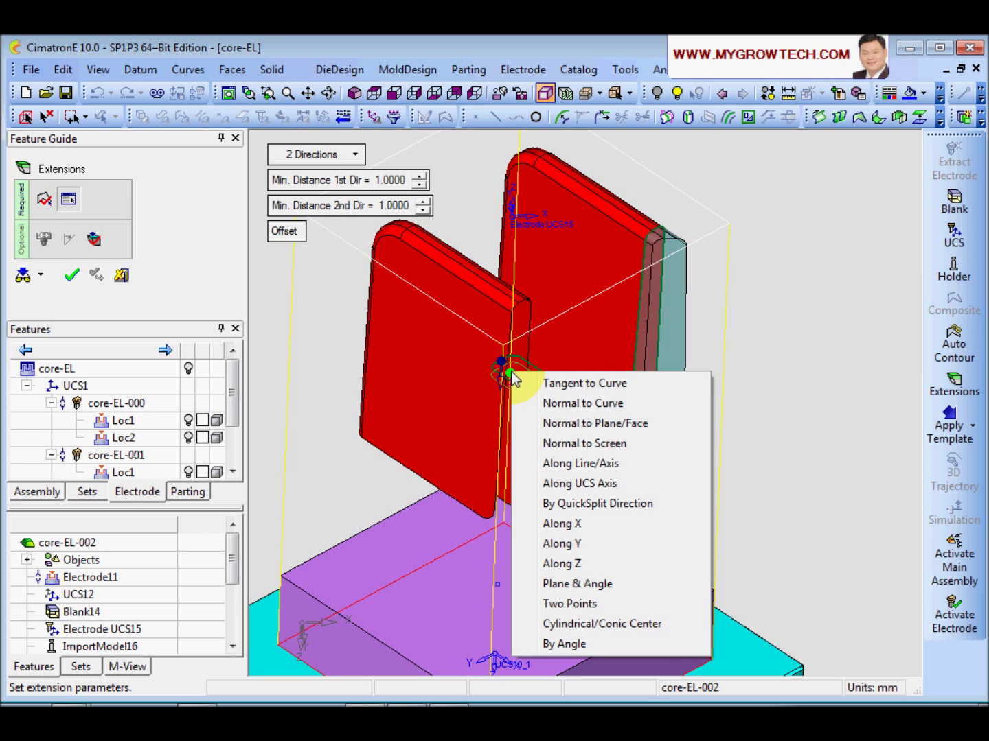
{"action": "left_click", "coordinate": [566, 389]}
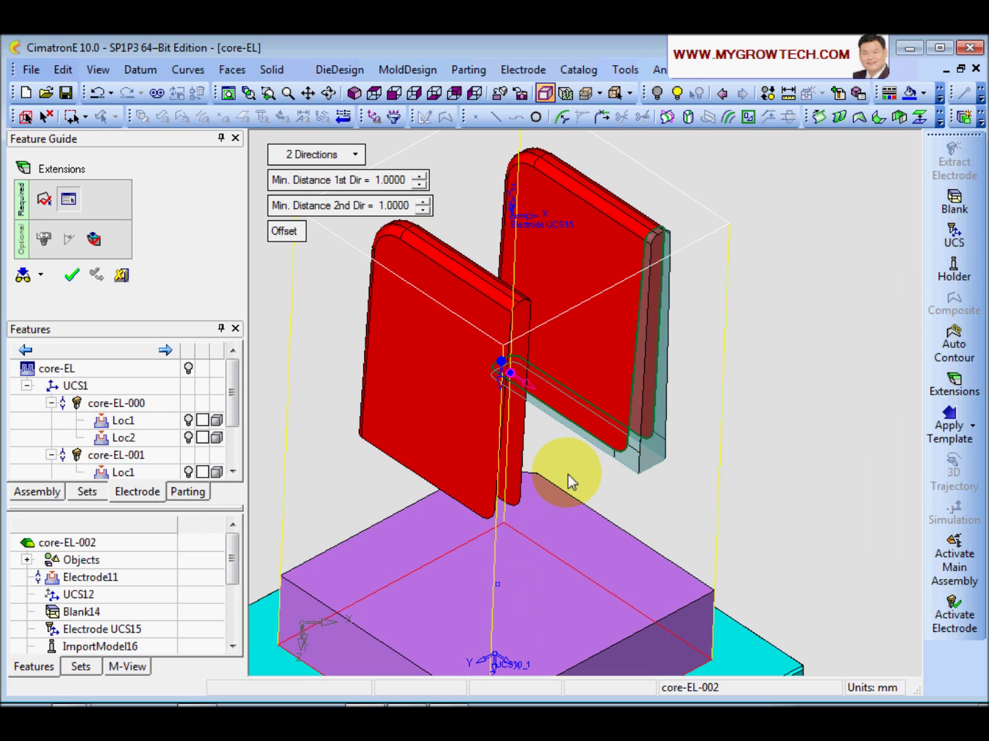
{"action": "left_click", "coordinate": [569, 473]}
Set Extension17's minimum distance in the first direction to 3 mm and apply the edit.
{"action": "middle_click_drag", "start_coordinate": [569, 473], "coordinate": [559, 549]}
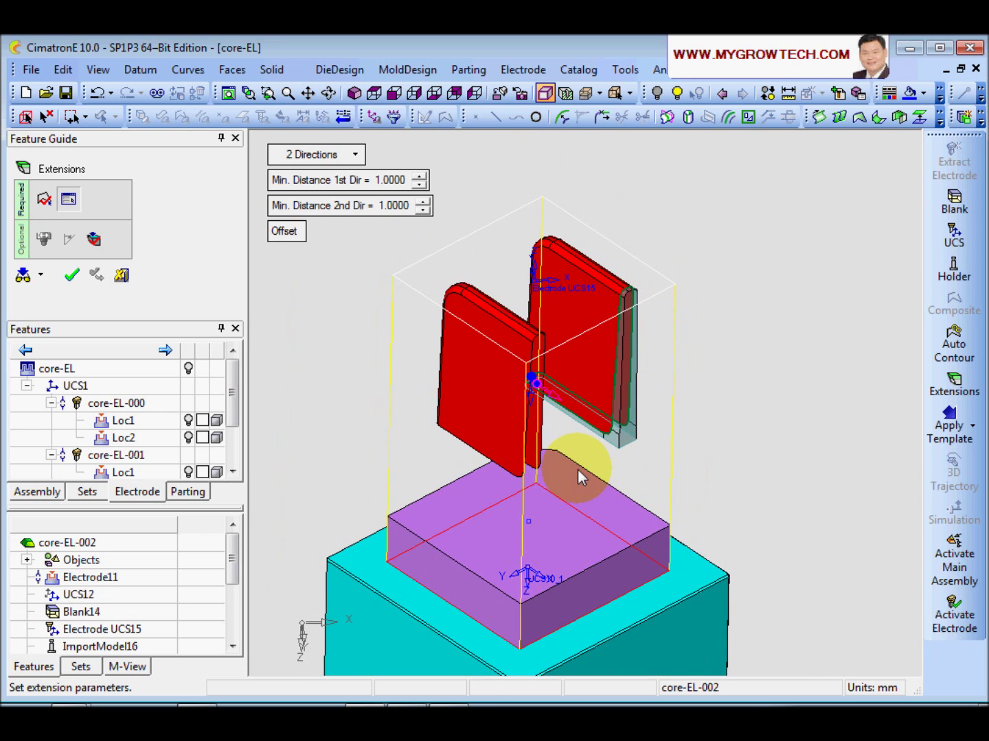
{"action": "middle_click", "coordinate": [343, 323]}
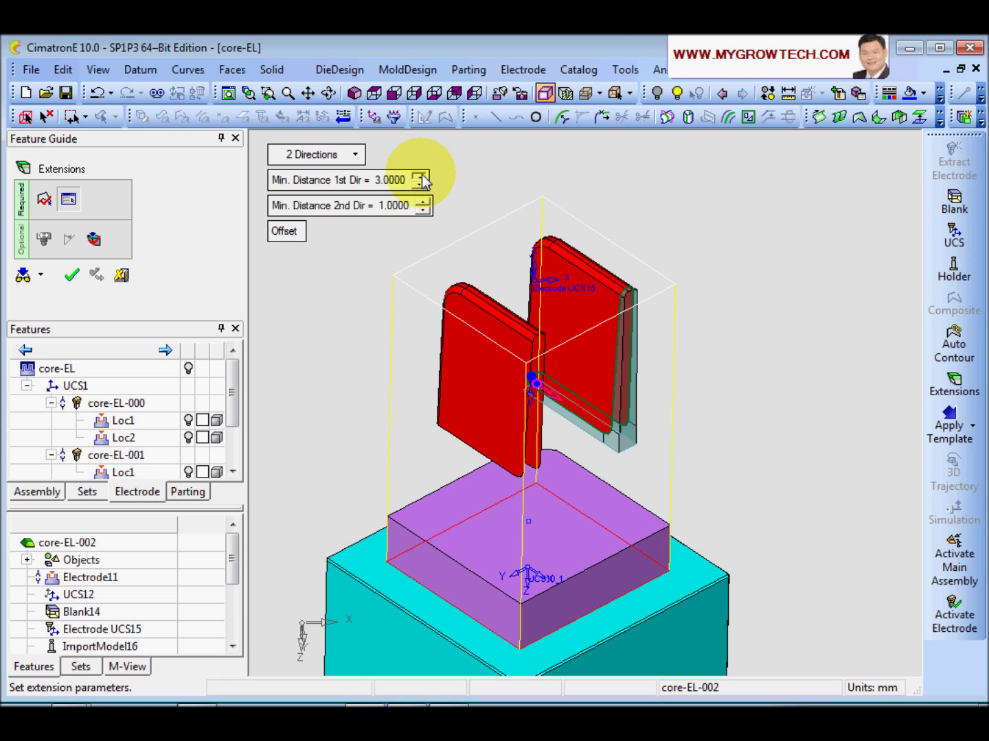
{"action": "middle_click", "coordinate": [307, 385]}
{"action": "left_click", "coordinate": [306, 378]}
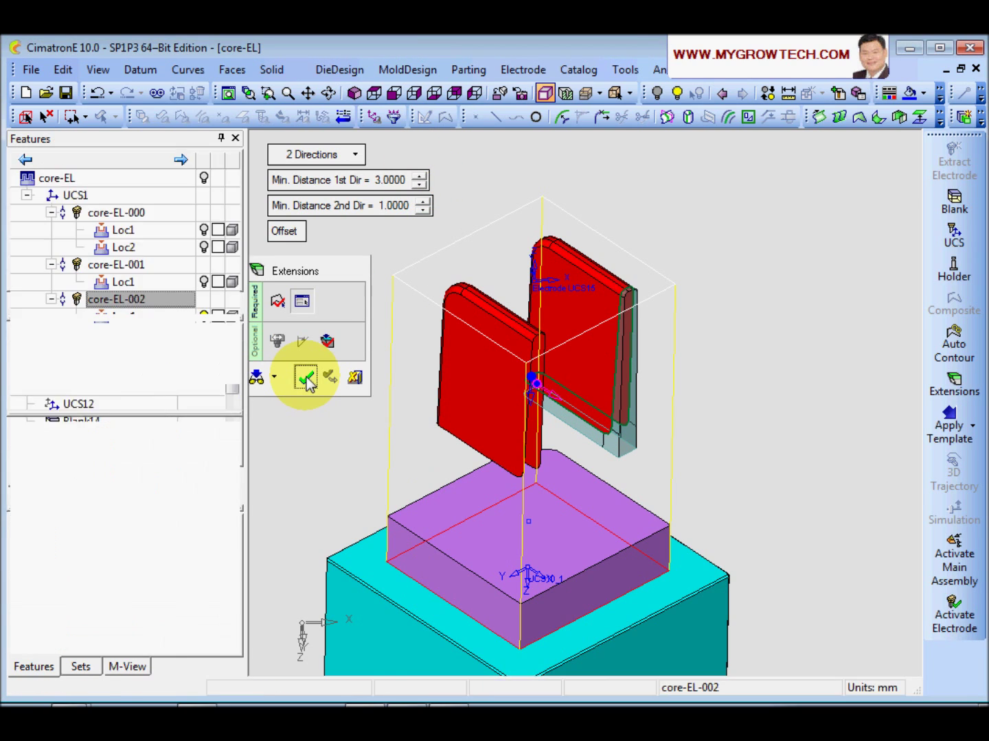
Edit Extension21 on the front rib and make its second direction tangent to the blank's upper front edge.
{"action": "scroll", "coordinate": [523, 585], "scroll_direction": "up", "scroll_amount": 3}
{"action": "scroll", "coordinate": [596, 493], "scroll_direction": "up", "scroll_amount": 3}
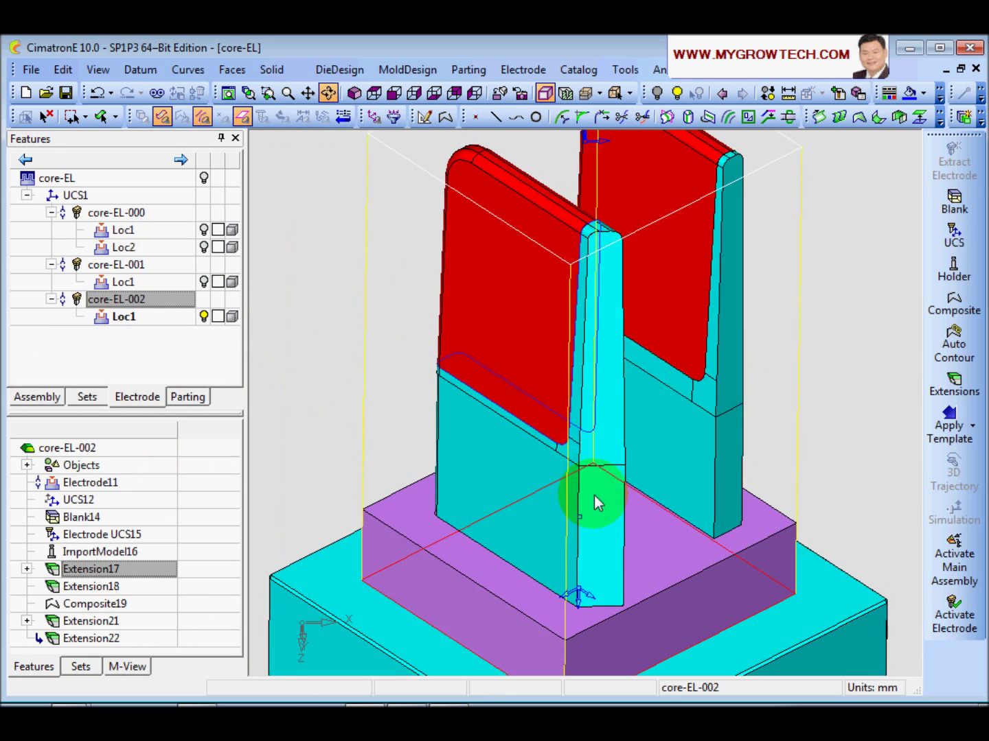
{"action": "left_click", "coordinate": [109, 621]}
{"action": "right_click", "coordinate": [110, 622]}
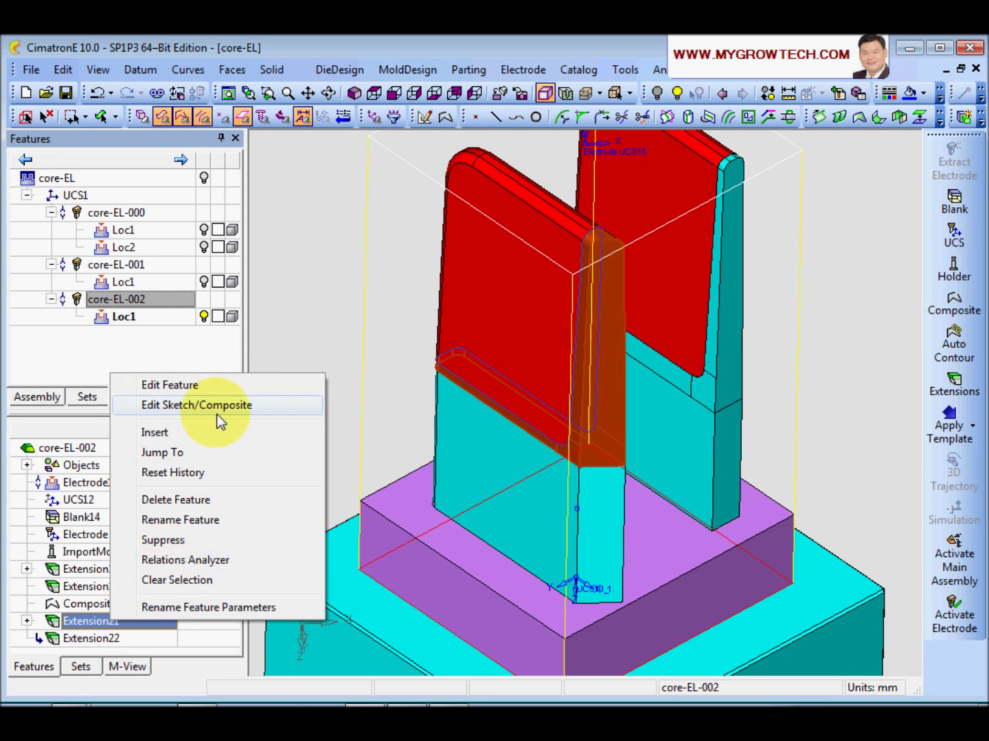
{"action": "left_click", "coordinate": [180, 385]}
{"action": "right_click", "coordinate": [455, 366]}
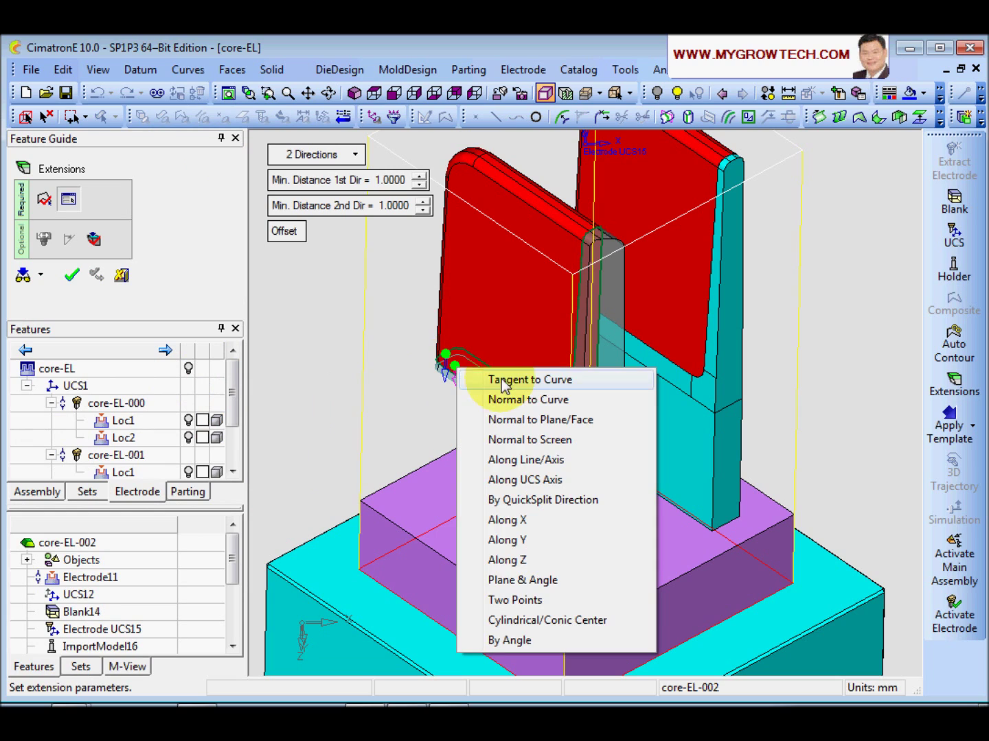
{"action": "left_click", "coordinate": [526, 381]}
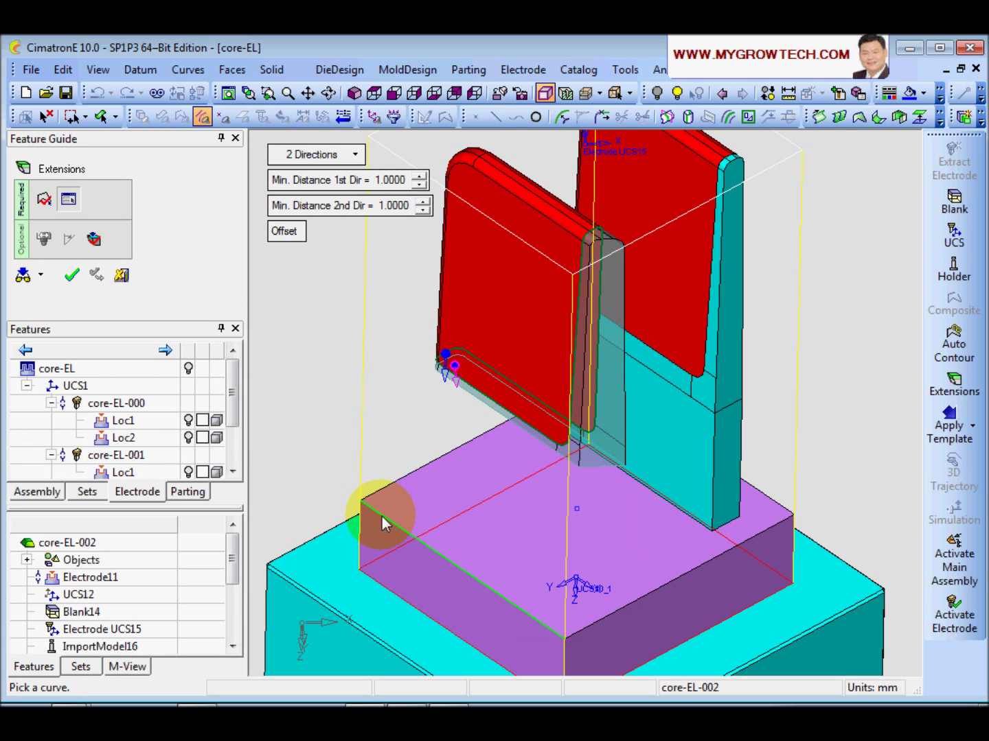
{"action": "left_click", "coordinate": [383, 522]}
{"action": "left_click", "coordinate": [432, 350]}
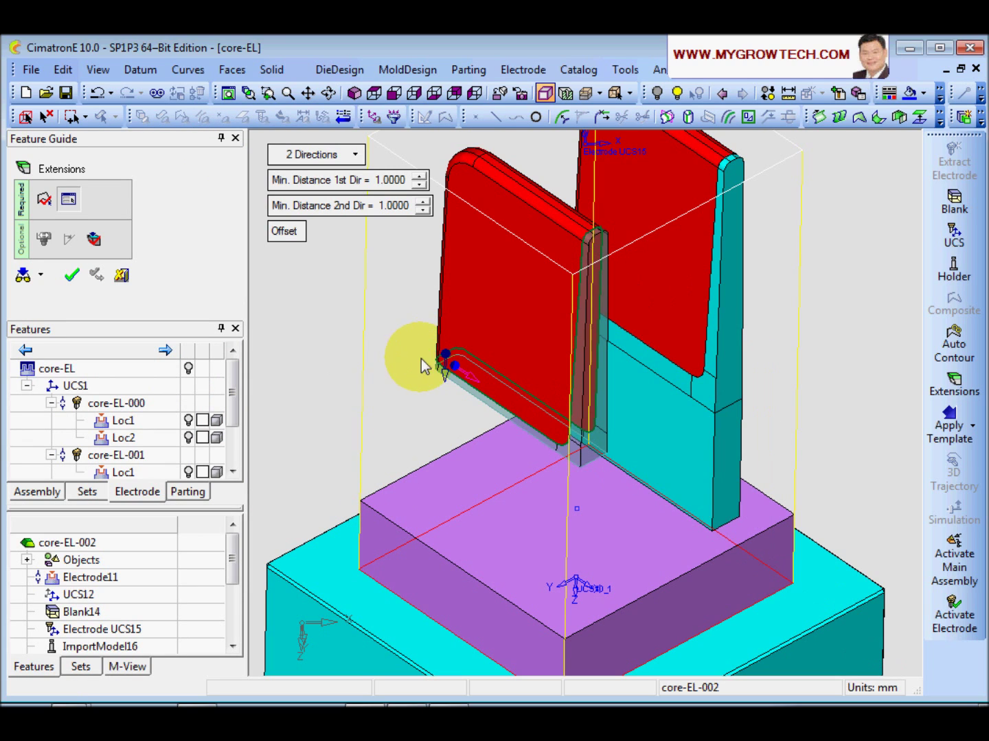
Set Extension21's minimum distance in the first direction to 3 mm and apply the edit.
{"action": "middle_click", "coordinate": [312, 331]}
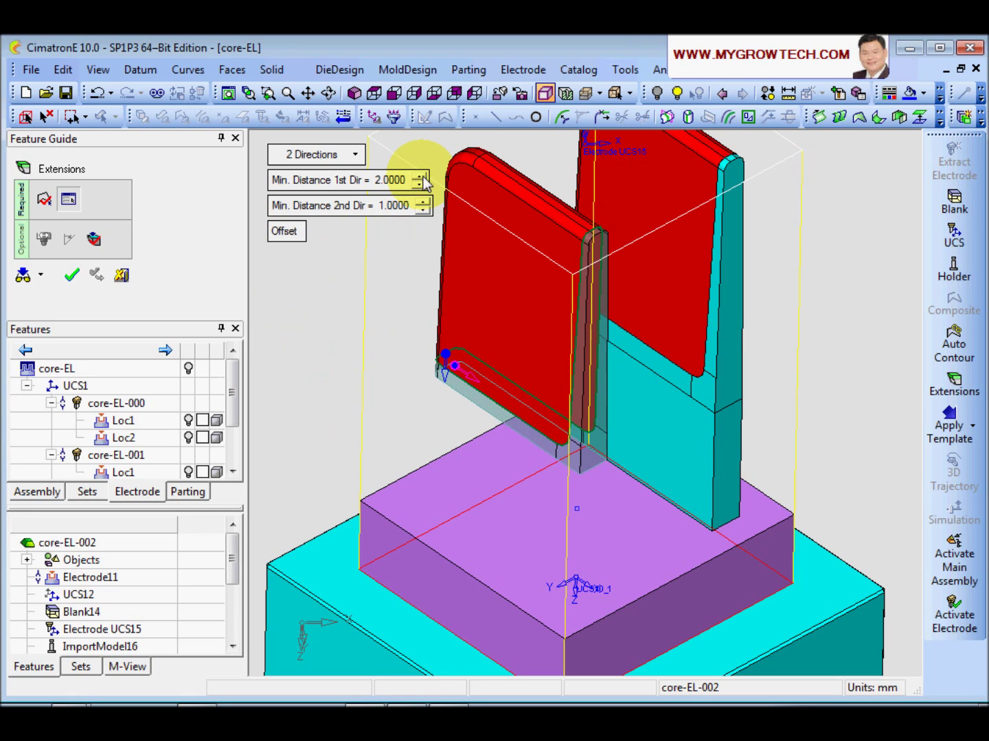
{"action": "middle_click", "coordinate": [275, 371]}
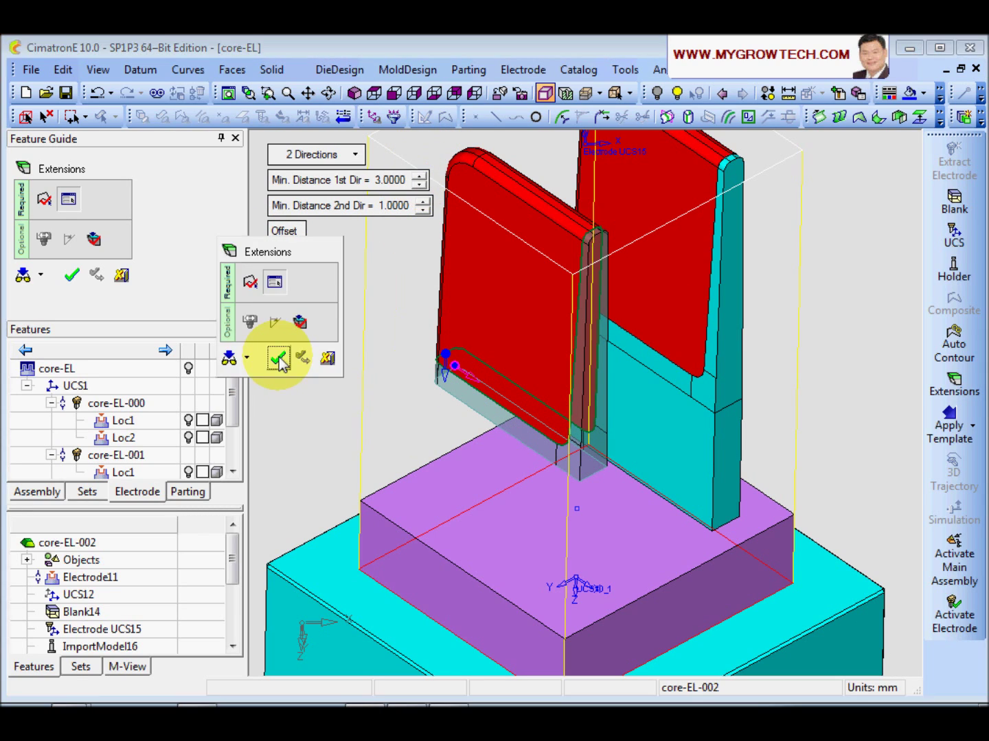
{"action": "left_click", "coordinate": [278, 355]}
Add a 5-degree draft angle to Extension18, the rear rib's extension down to the blank.
{"action": "scroll", "coordinate": [572, 471], "scroll_direction": "down", "scroll_amount": 5}
{"action": "scroll", "coordinate": [563, 415], "scroll_direction": "up", "scroll_amount": 3}
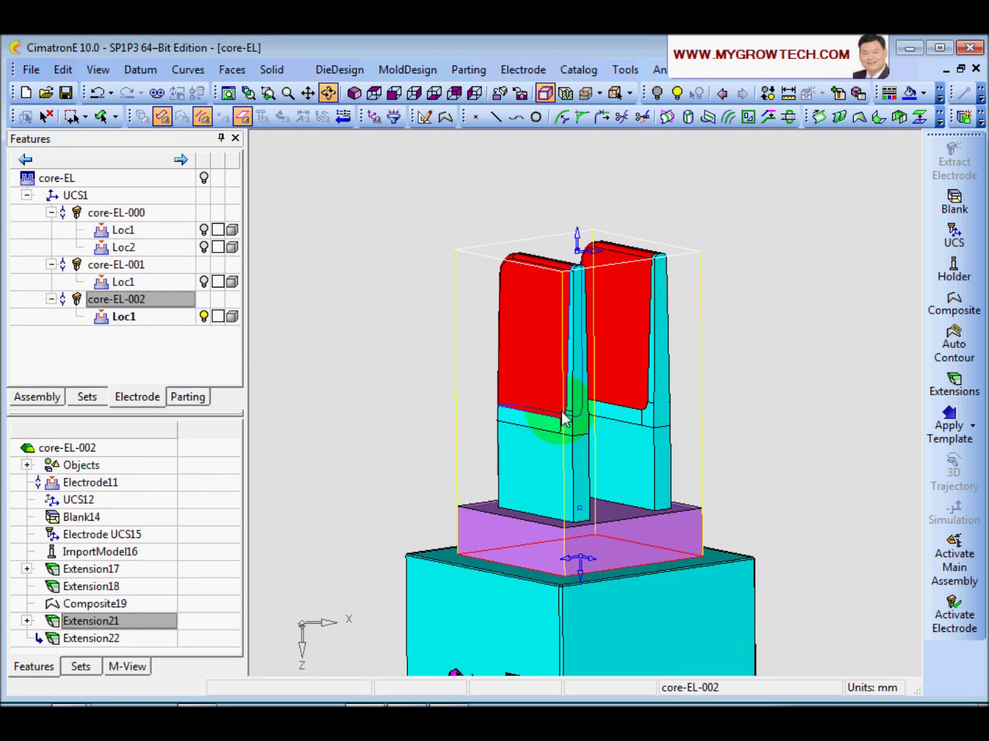
{"action": "scroll", "coordinate": [567, 448], "scroll_direction": "down", "scroll_amount": 2}
{"action": "scroll", "coordinate": [577, 538], "scroll_direction": "up", "scroll_amount": 4}
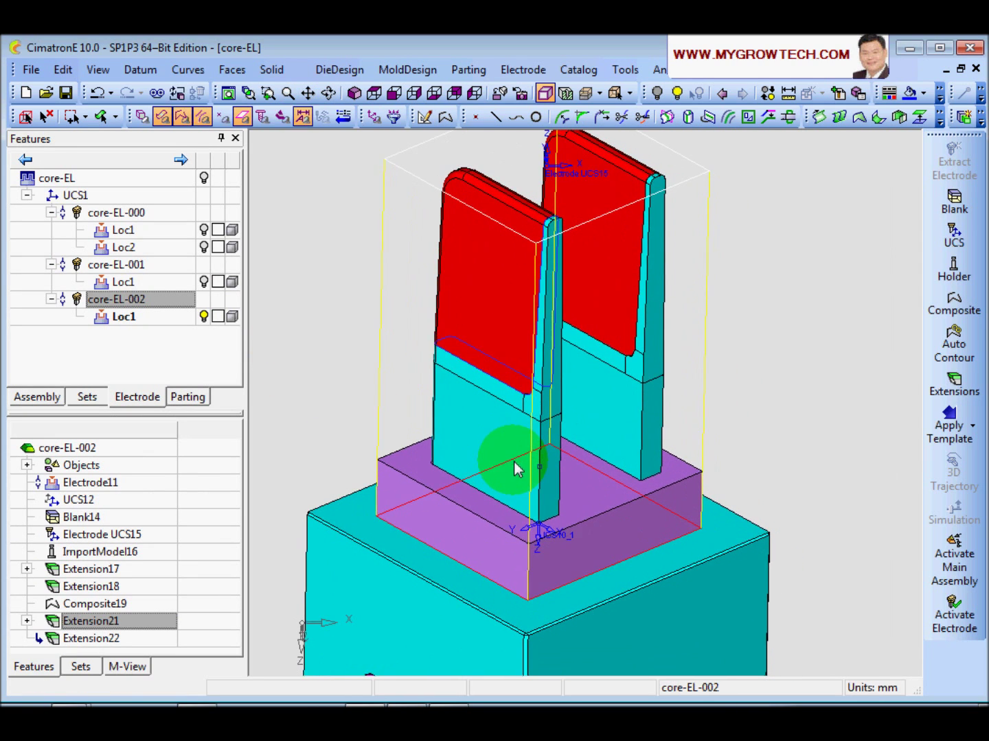
{"action": "mouse_move", "coordinate": [634, 426]}
{"action": "middle_mouse_down"}
{"action": "mouse_move", "coordinate": [615, 416]}
{"action": "mouse_move", "coordinate": [623, 417]}
{"action": "middle_mouse_up"}
{"action": "left_click", "coordinate": [115, 586]}
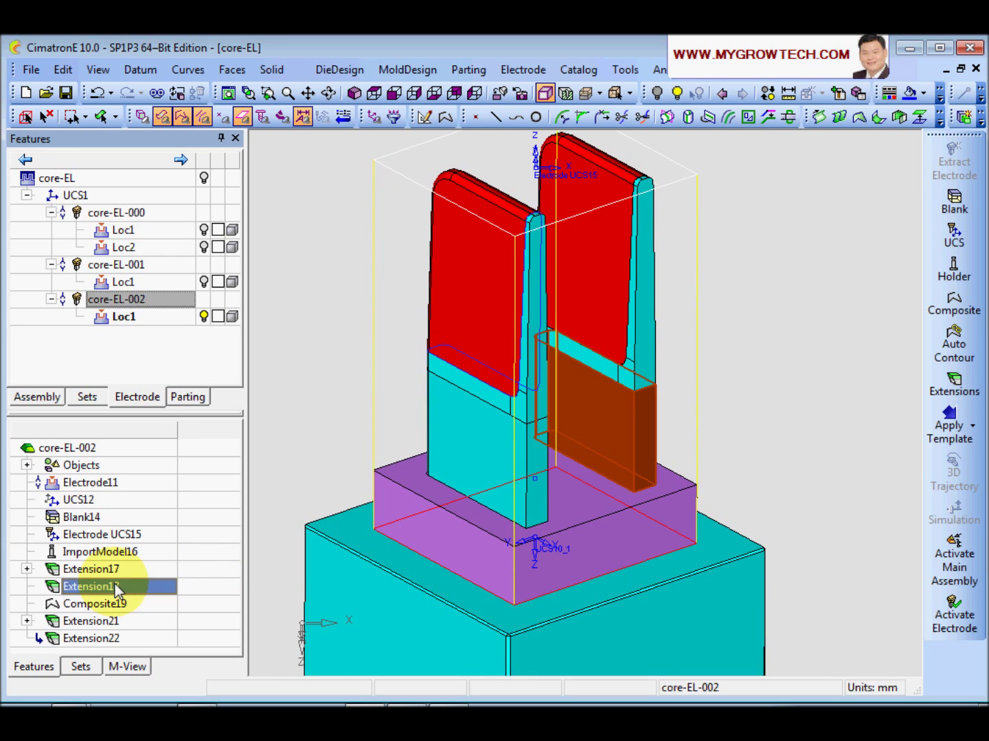
{"action": "right_click", "coordinate": [115, 586]}
{"action": "left_click", "coordinate": [161, 343]}
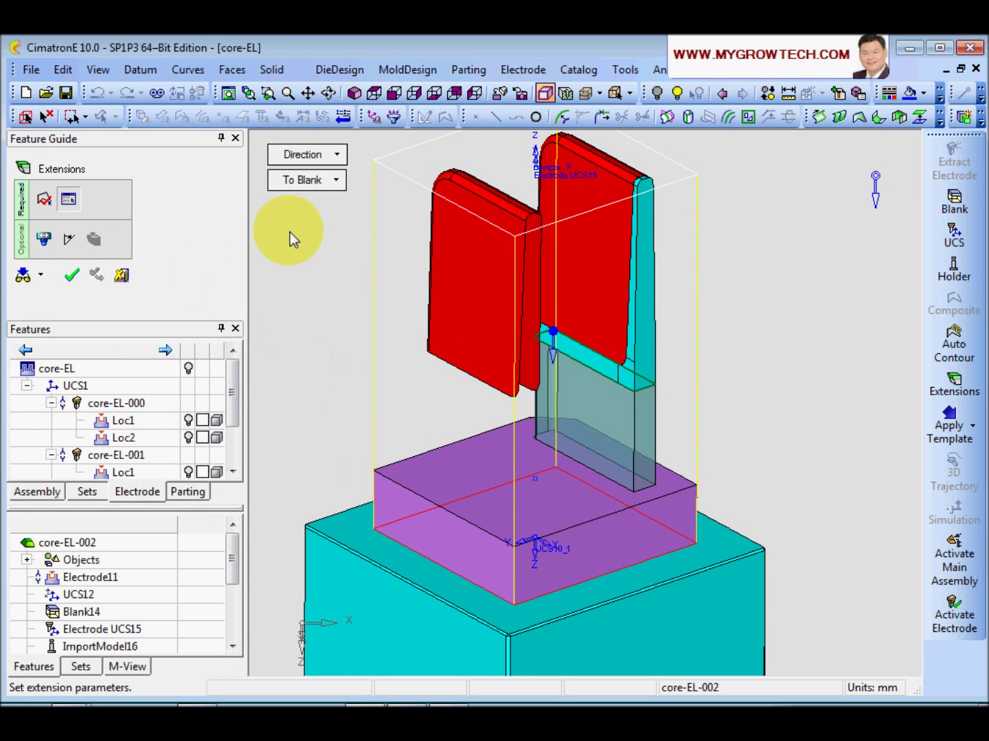
{"action": "left_click", "coordinate": [66, 239]}
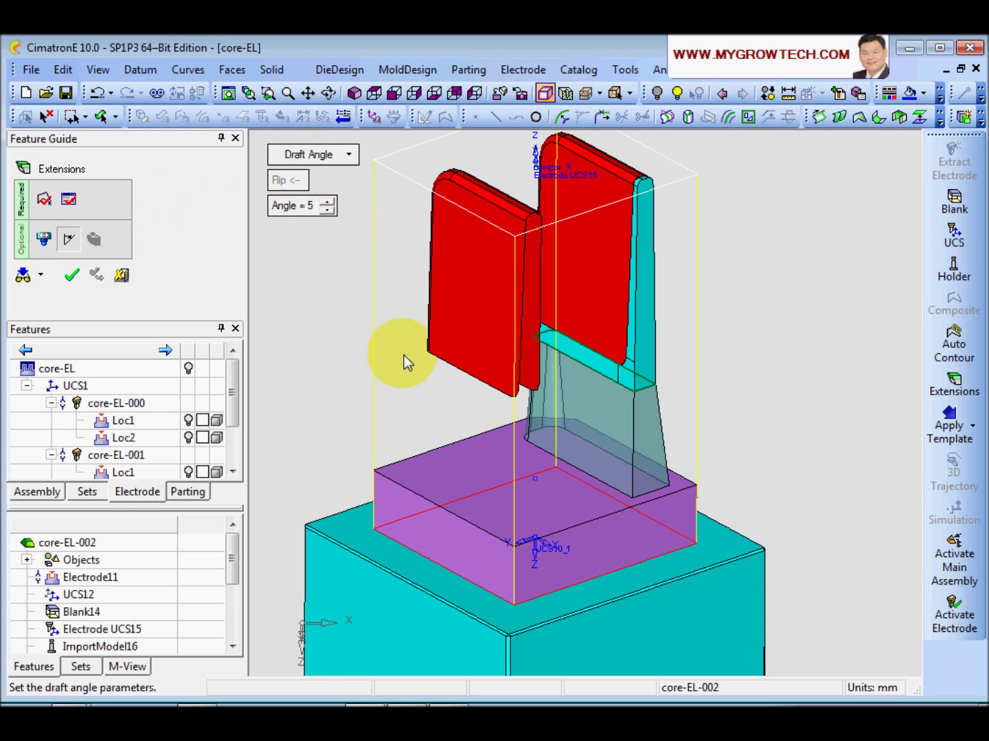
{"action": "left_click", "coordinate": [71, 275]}
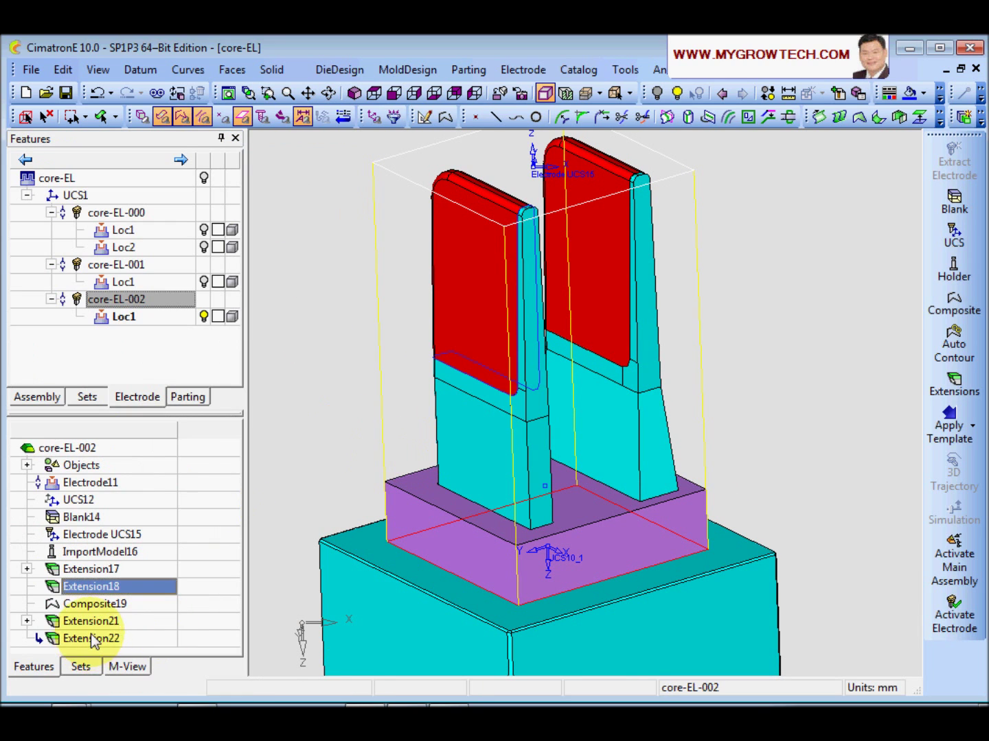
Add a draft angle to Extension22, the front rib's extension down to the blank, and apply the edit.
{"action": "left_click", "coordinate": [90, 640]}
{"action": "right_click", "coordinate": [96, 640]}
{"action": "left_click", "coordinate": [184, 399]}
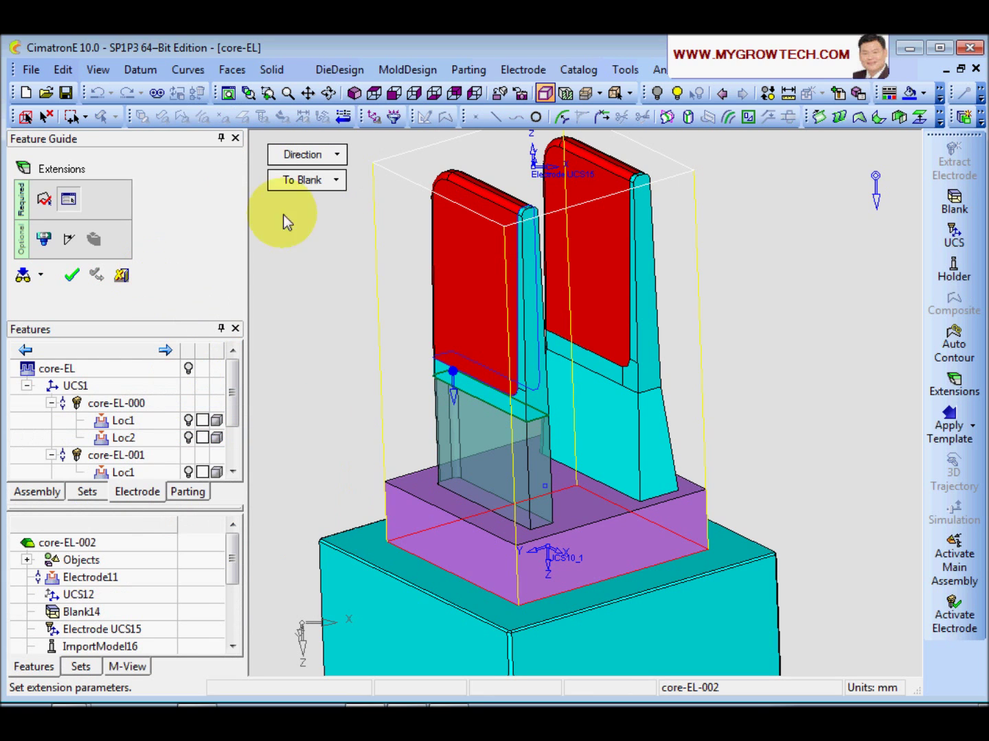
{"action": "left_click", "coordinate": [97, 234]}
{"action": "right_click", "coordinate": [316, 316]}
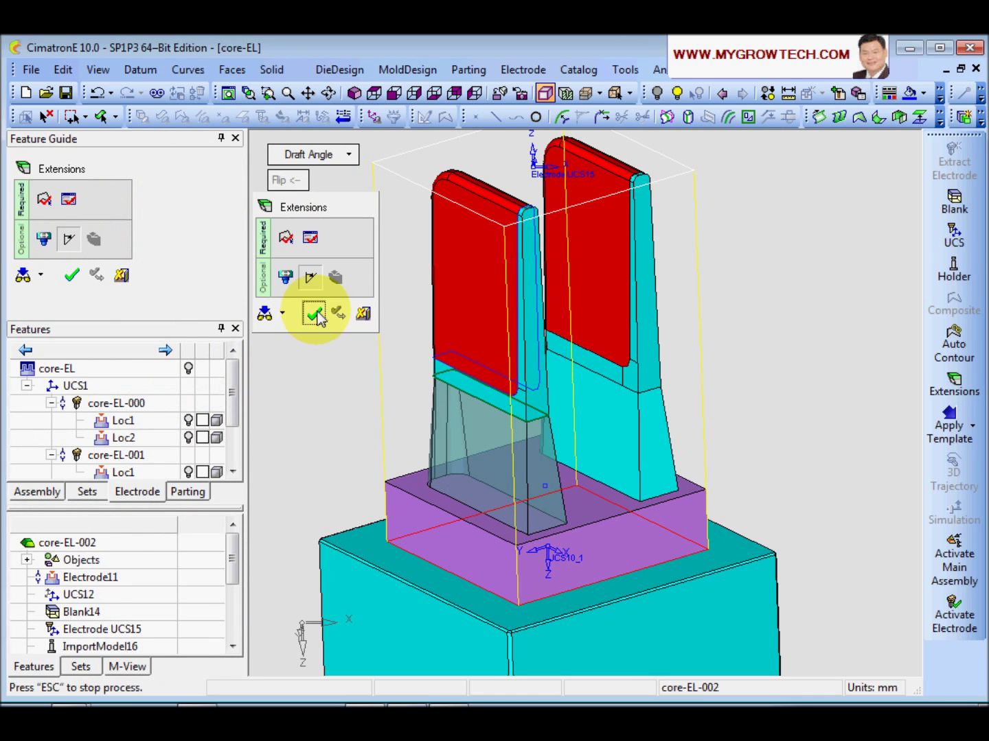
{"action": "left_click", "coordinate": [317, 317]}
{"action": "middle_click_drag", "start_coordinate": [328, 419], "coordinate": [493, 457]}
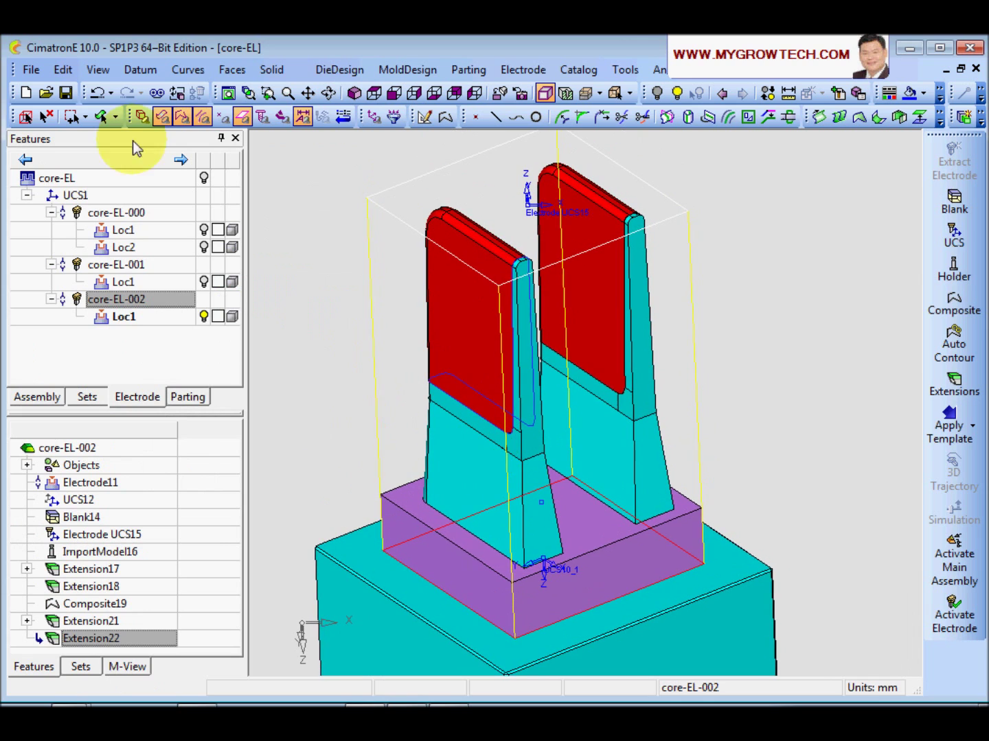
Run a Direction Analysis on the whole electrode and examine the draft angle on both ribs' end faces.
{"action": "middle_click_drag", "start_coordinate": [386, 404], "coordinate": [608, 439]}
{"action": "middle_click_drag", "start_coordinate": [650, 374], "coordinate": [745, 307]}
{"action": "left_click", "coordinate": [658, 71]}
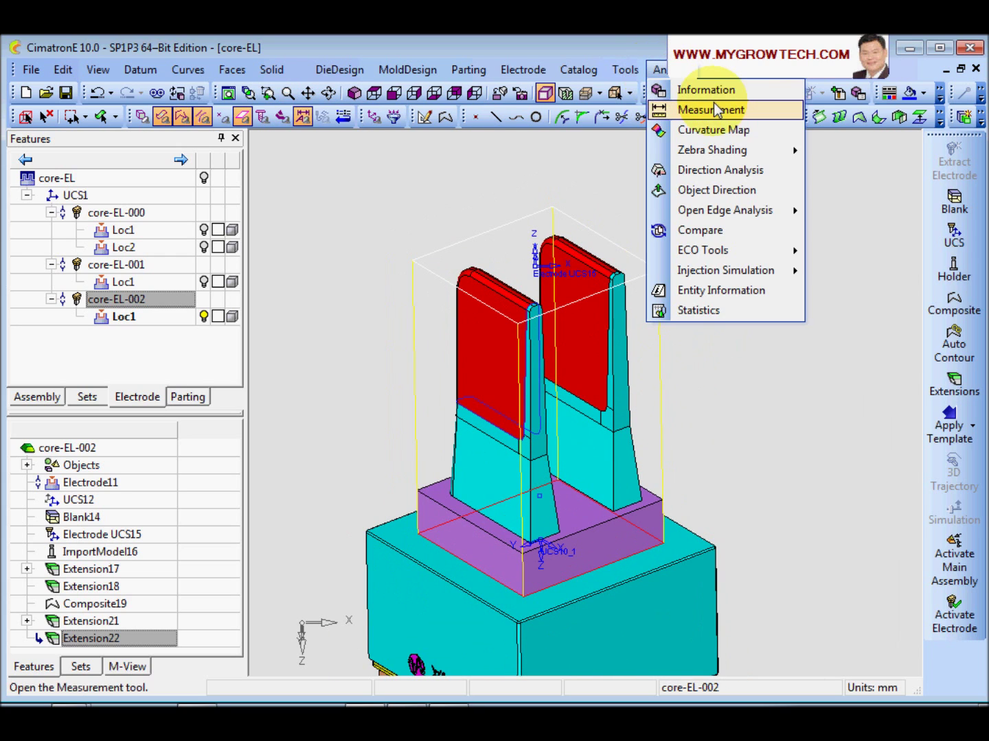
{"action": "left_click", "coordinate": [713, 171]}
{"action": "right_click_drag", "start_coordinate": [447, 238], "coordinate": [429, 272], "text": "ctrl"}
{"action": "left_click_drag", "start_coordinate": [380, 215], "coordinate": [741, 664]}
{"action": "middle_click", "coordinate": [770, 504]}
{"action": "scroll", "coordinate": [547, 397], "scroll_direction": "up", "scroll_amount": 3}
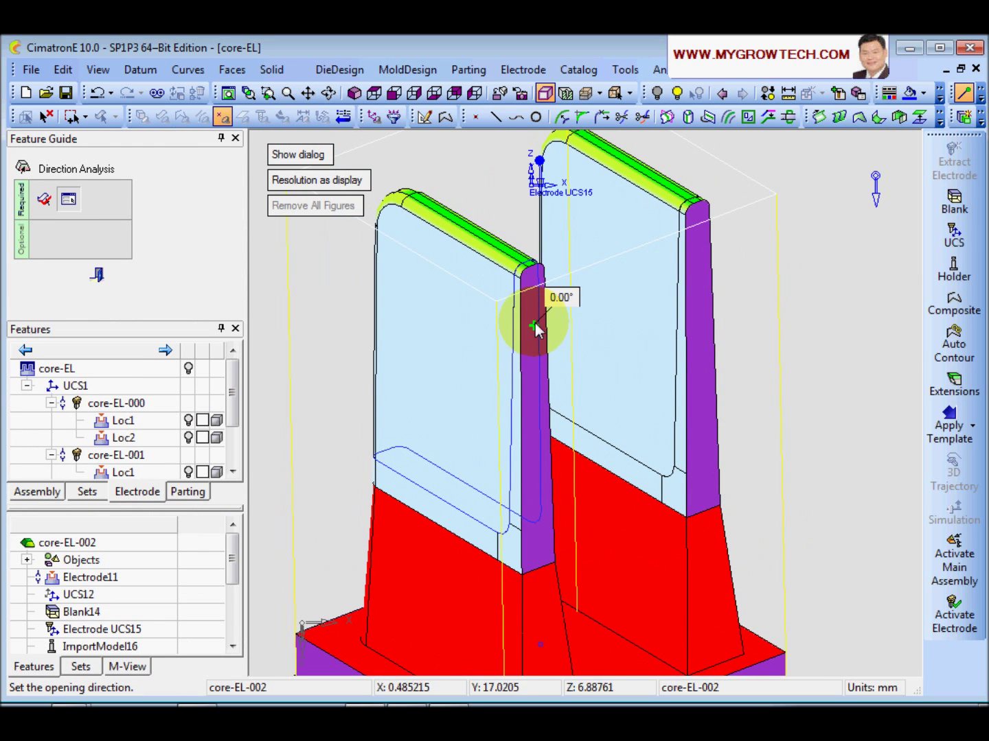
{"action": "scroll", "coordinate": [583, 405], "scroll_direction": "down", "scroll_amount": 3}
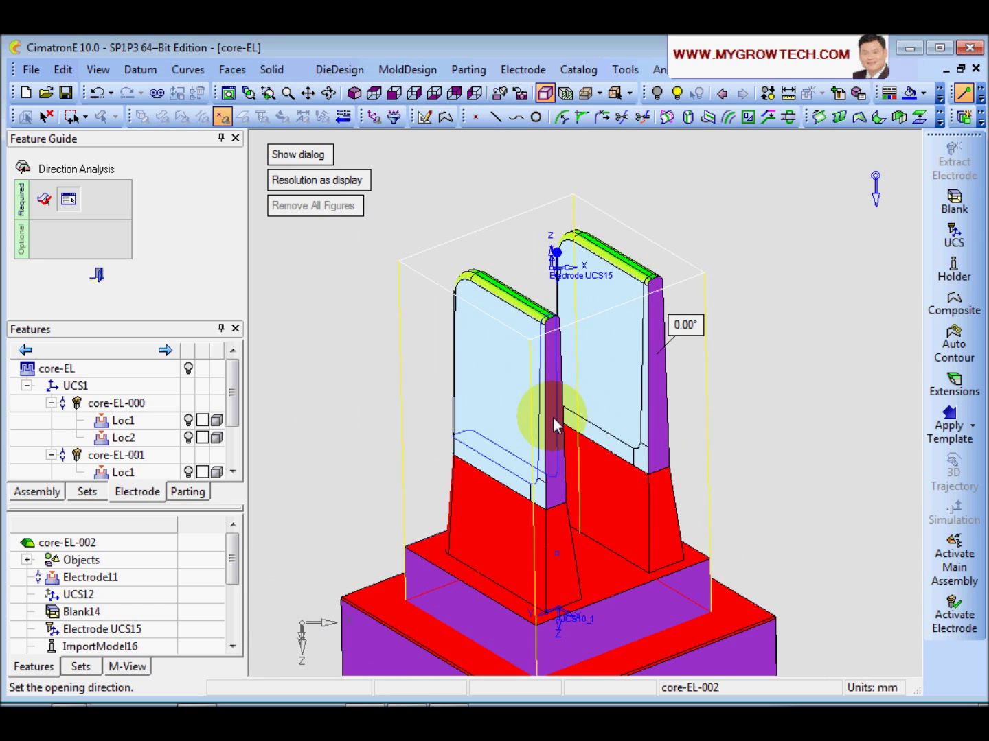
{"action": "scroll", "coordinate": [558, 446], "scroll_direction": "up", "scroll_amount": 1}
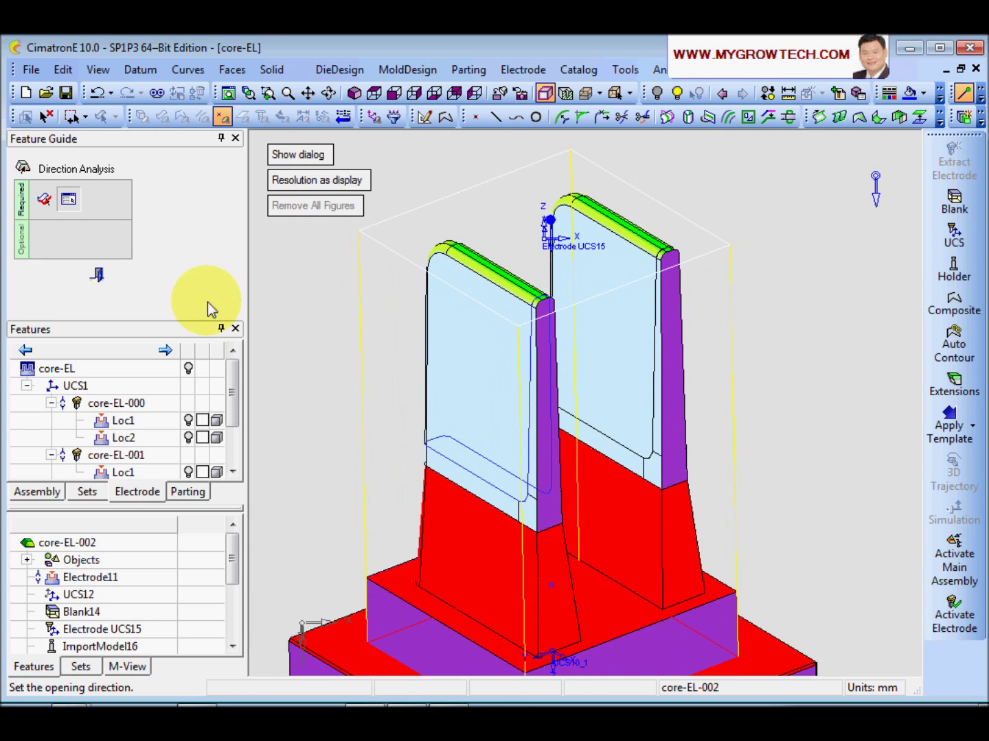
{"action": "left_click", "coordinate": [97, 275]}
Stitch all the faces of both ribs and their extensions, using a maximum gap of 0.02.
{"action": "middle_click_drag", "start_coordinate": [704, 440], "coordinate": [638, 452]}
{"action": "right_click", "coordinate": [346, 279]}
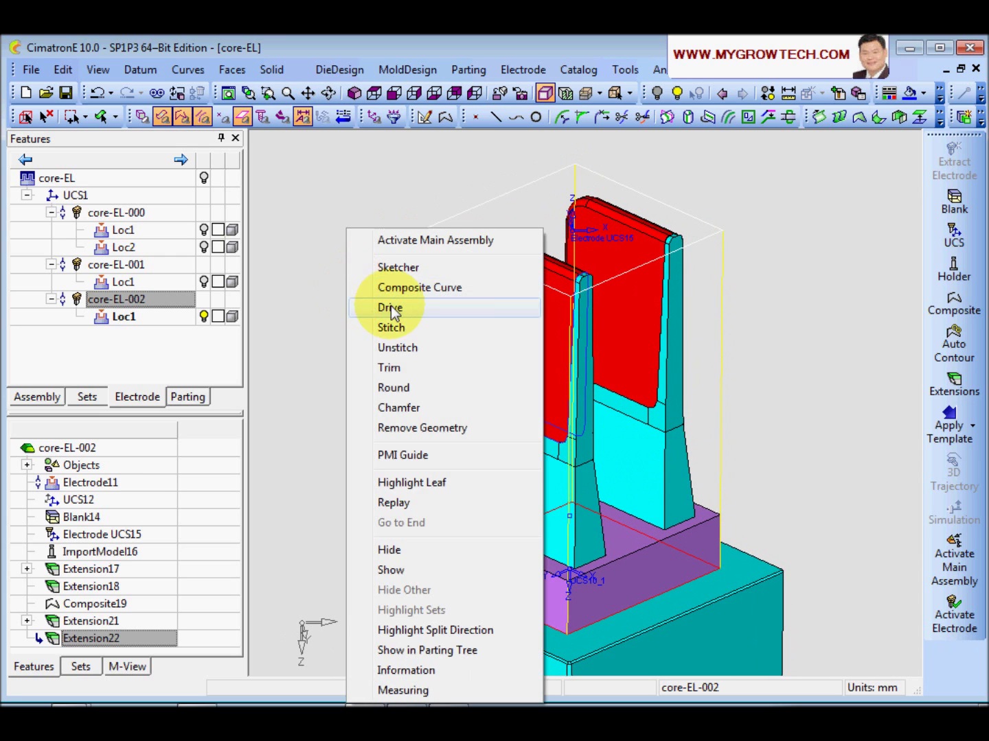
{"action": "left_click", "coordinate": [402, 325]}
{"action": "left_click_drag", "start_coordinate": [440, 178], "coordinate": [746, 474]}
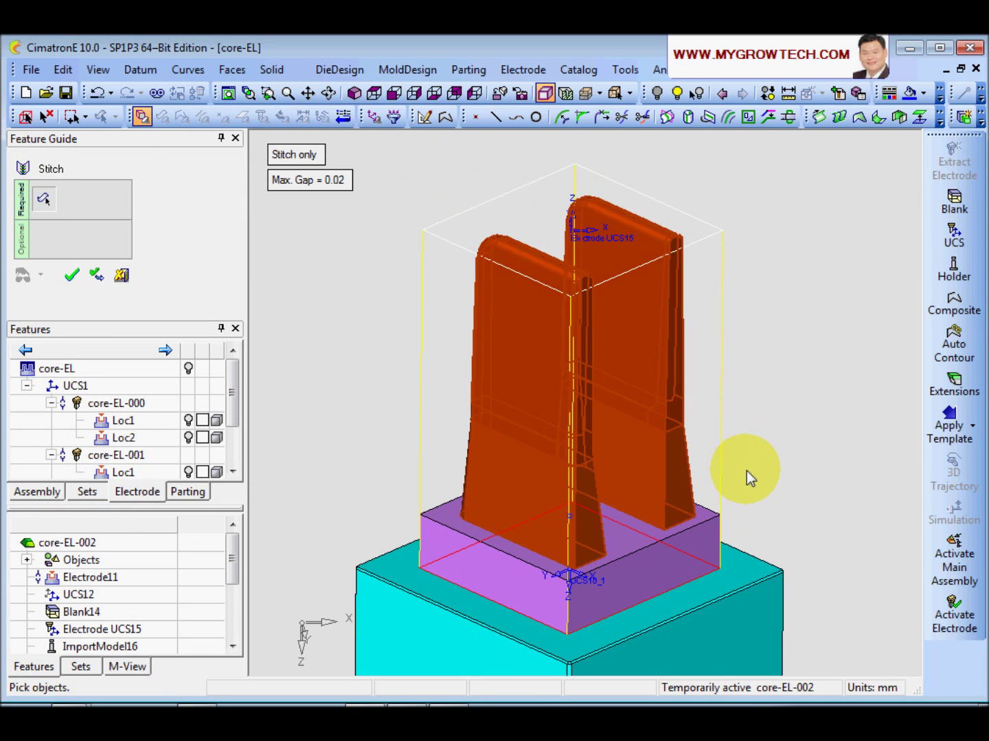
{"action": "right_click", "coordinate": [782, 411]}
{"action": "left_click", "coordinate": [782, 410]}
{"action": "scroll", "coordinate": [707, 452], "scroll_direction": "up", "scroll_amount": 3}
{"action": "scroll", "coordinate": [553, 453], "scroll_direction": "up", "scroll_amount": 3}
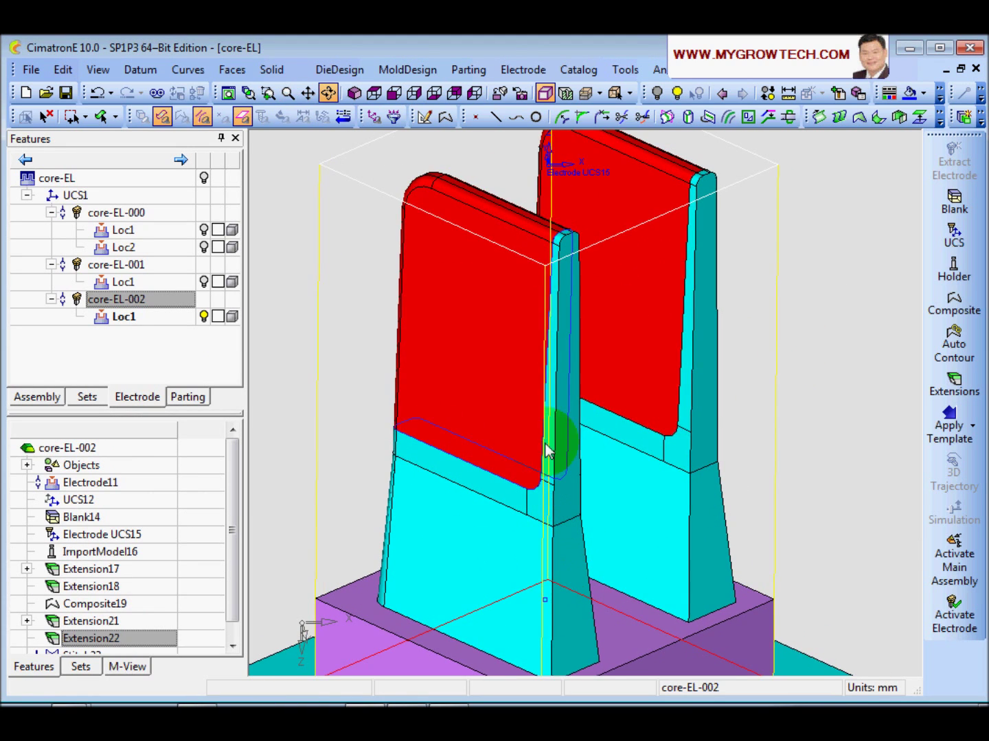
Taper the front rib's end face by 1 degree, using its lower edge at the drafted extension as the neutral contour.
{"action": "left_click", "coordinate": [271, 69]}
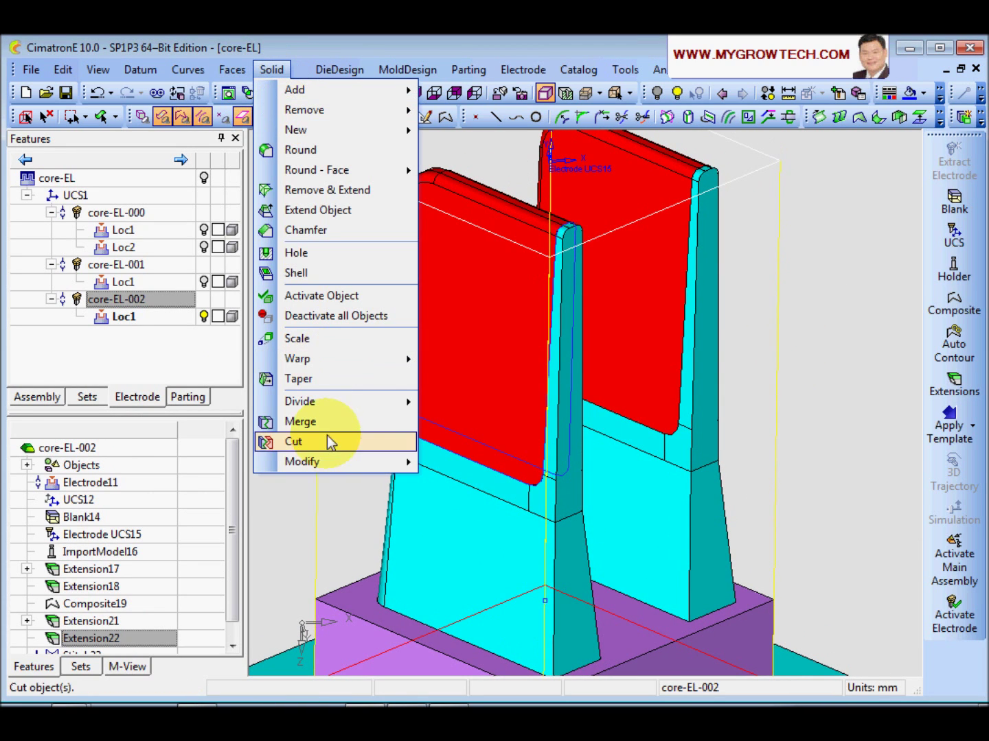
{"action": "left_click", "coordinate": [471, 402]}
{"action": "left_click", "coordinate": [472, 457]}
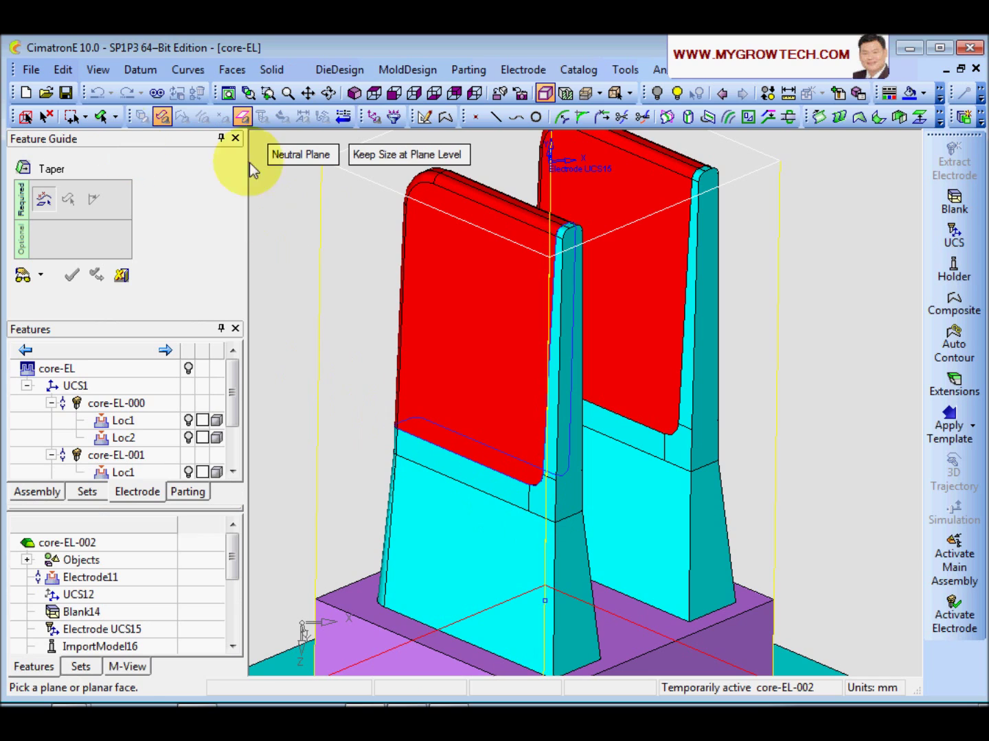
{"action": "left_click", "coordinate": [291, 156]}
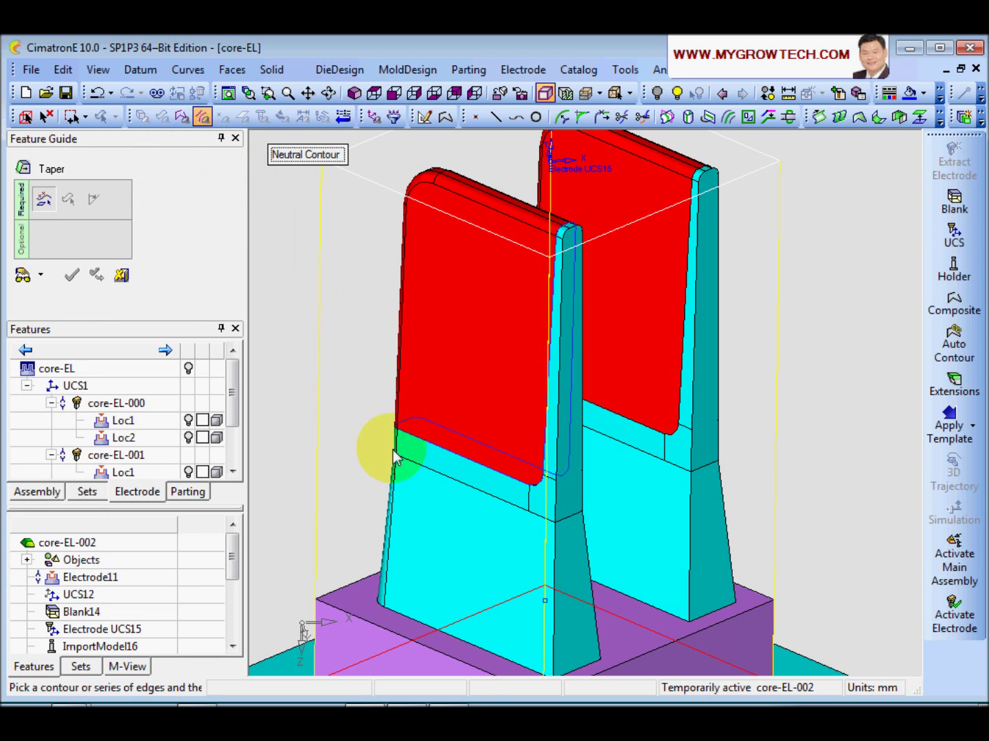
{"action": "middle_click", "coordinate": [645, 516]}
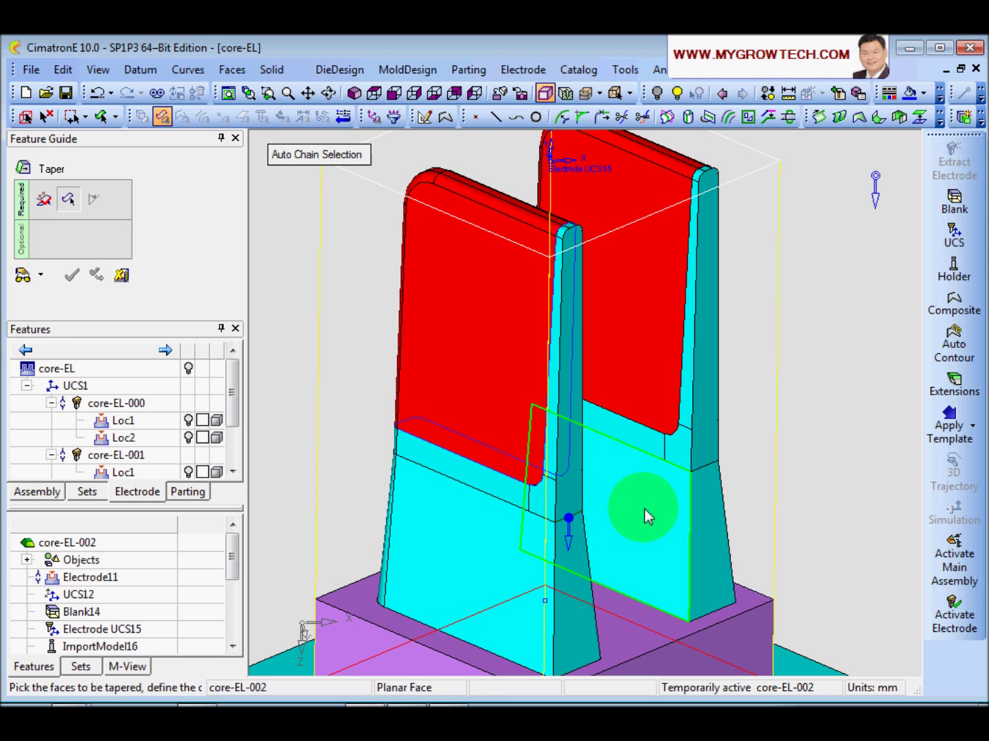
{"action": "left_click", "coordinate": [569, 491]}
{"action": "middle_click", "coordinate": [287, 327]}
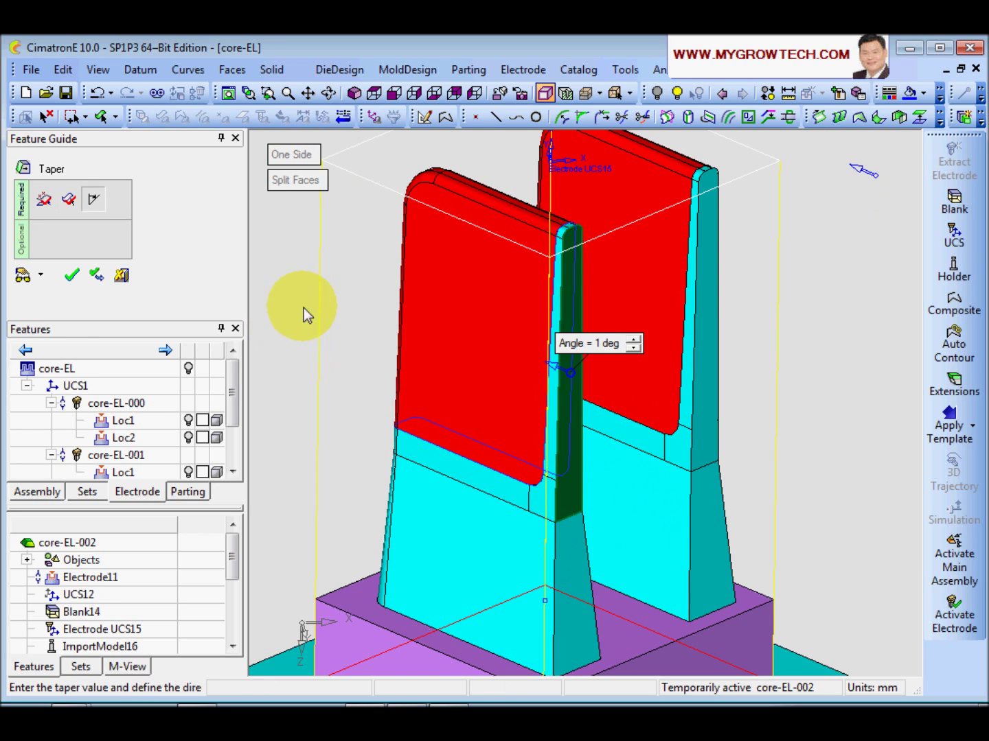
{"action": "left_click", "coordinate": [27, 282]}
{"action": "right_click_drag", "start_coordinate": [611, 548], "coordinate": [669, 386], "text": "ctrl"}
{"action": "middle_click_drag", "start_coordinate": [591, 448], "coordinate": [625, 688], "text": "ctrl"}
{"action": "right_click_drag", "start_coordinate": [649, 511], "coordinate": [355, 429], "text": "ctrl"}
{"action": "left_click", "coordinate": [96, 274]}
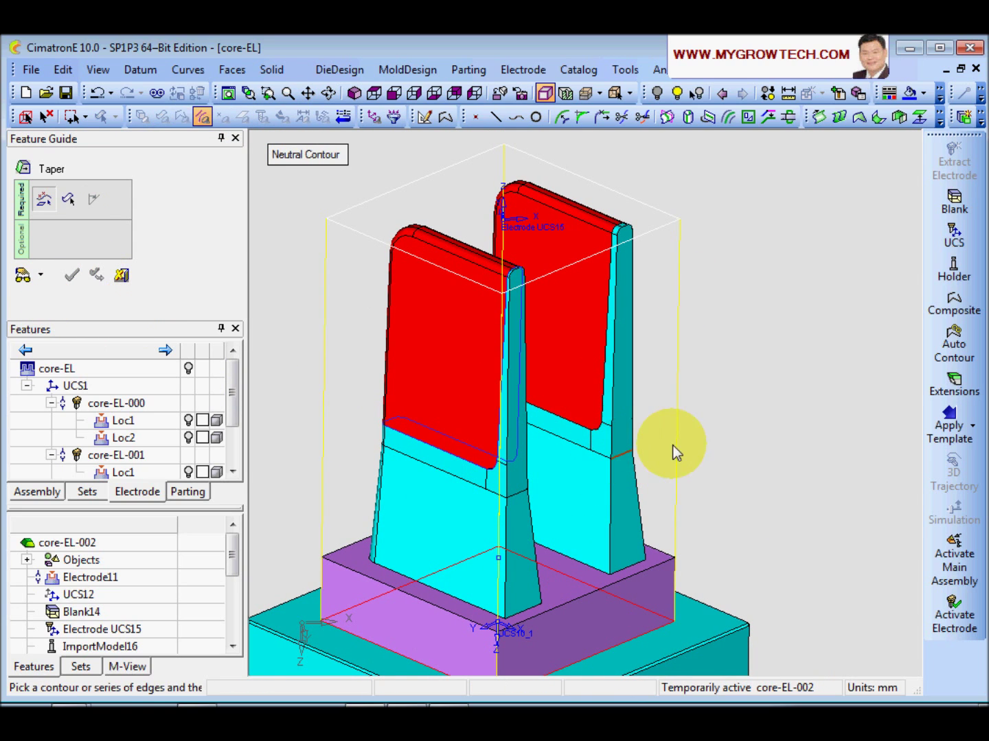
Taper the rear rib's end face, using its lower edge at the drafted extension as the neutral contour.
{"action": "left_click", "coordinate": [624, 412]}
{"action": "left_click", "coordinate": [25, 278]}
{"action": "scroll", "coordinate": [783, 316], "scroll_direction": "up", "scroll_amount": 5}
{"action": "scroll", "coordinate": [642, 621], "scroll_direction": "down", "scroll_amount": 2}
{"action": "left_click_drag", "start_coordinate": [642, 622], "coordinate": [665, 318], "text": "ctrl"}
{"action": "middle_click", "coordinate": [664, 317]}
Delete the existing electrode UCS located between the ribs' tips and dismiss the security notification covering the confirmation.
{"action": "scroll", "coordinate": [630, 621], "scroll_direction": "down", "scroll_amount": 5}
{"action": "right_click_drag", "start_coordinate": [631, 620], "coordinate": [561, 411], "text": "ctrl"}
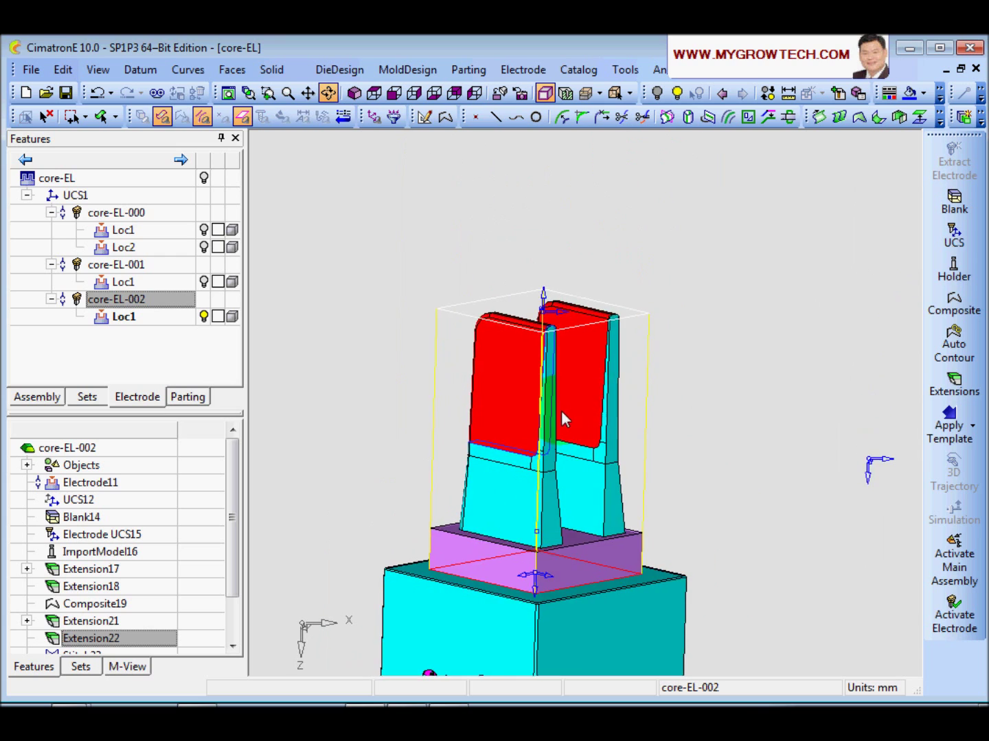
{"action": "left_click_drag", "start_coordinate": [561, 411], "coordinate": [555, 446], "text": "ctrl"}
{"action": "right_click_drag", "start_coordinate": [555, 446], "coordinate": [544, 478], "text": "ctrl"}
{"action": "left_click_drag", "start_coordinate": [545, 478], "coordinate": [571, 263], "text": "ctrl"}
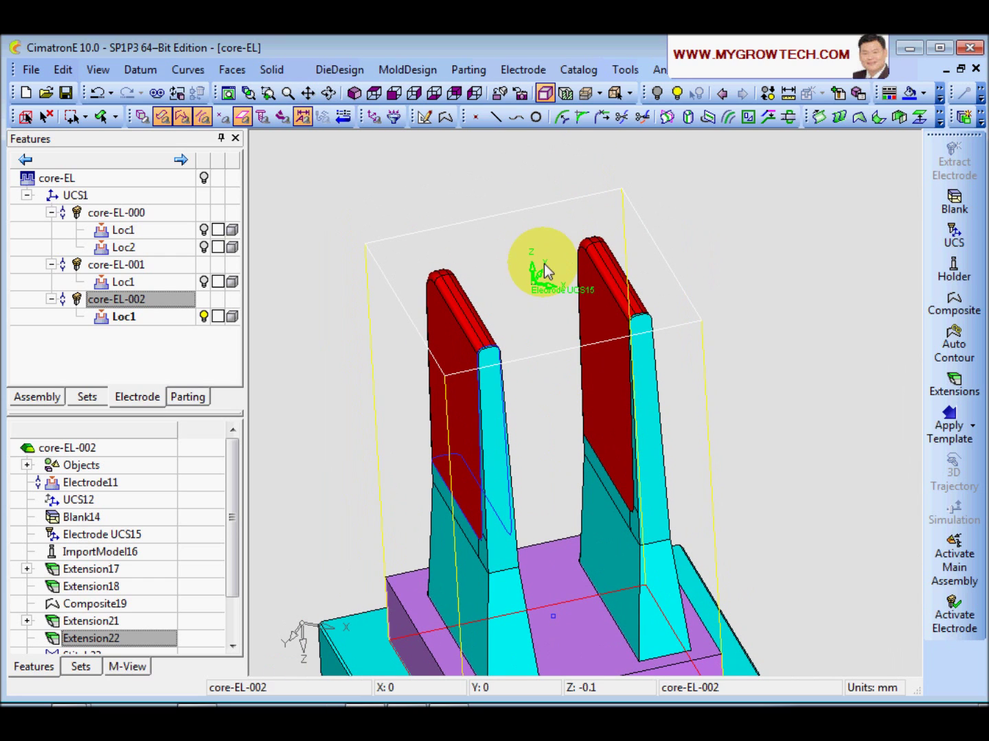
{"action": "left_click_drag", "start_coordinate": [554, 364], "coordinate": [572, 340], "text": "ctrl"}
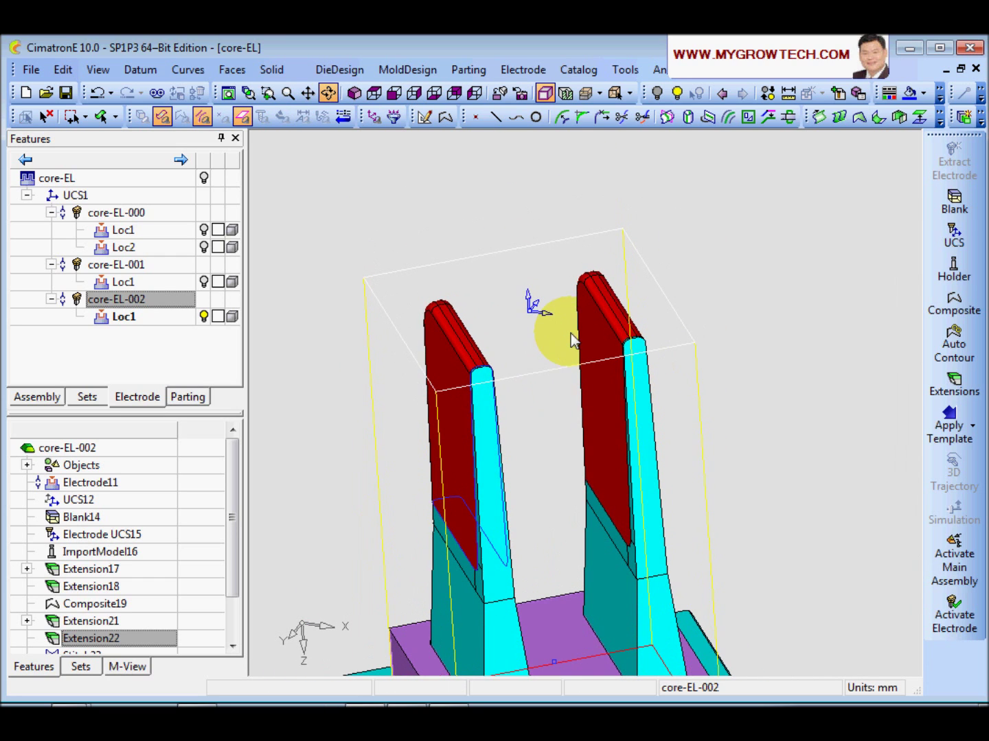
{"action": "left_click", "coordinate": [106, 541]}
{"action": "right_click", "coordinate": [106, 539]}
{"action": "left_click", "coordinate": [186, 411]}
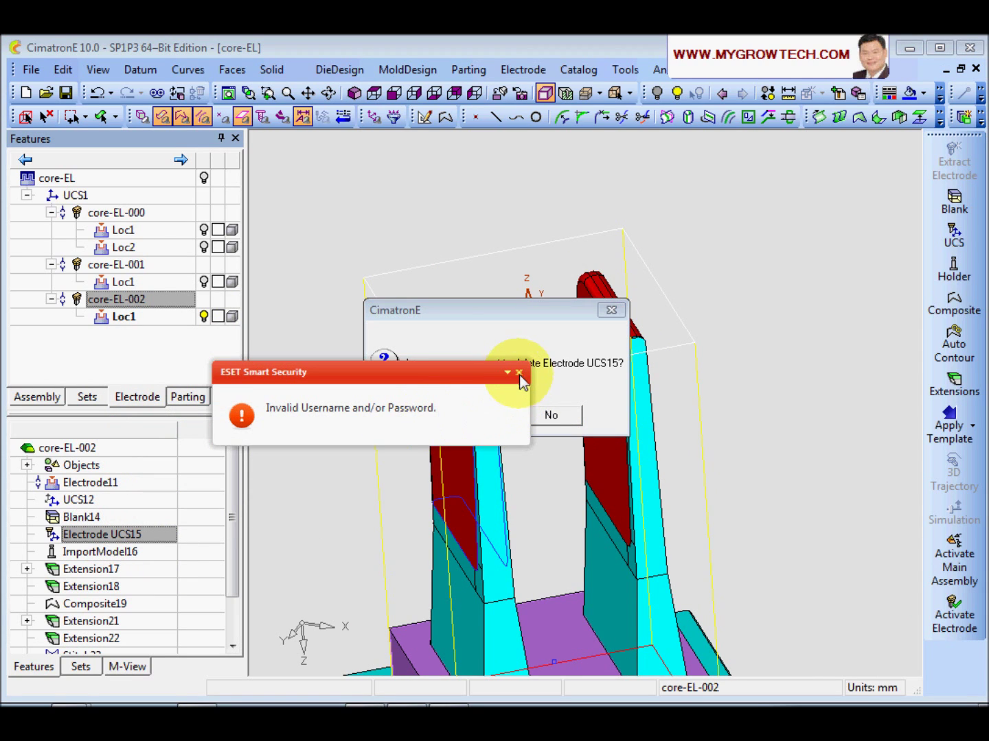
{"action": "left_click", "coordinate": [518, 373]}
{"action": "left_click", "coordinate": [442, 416]}
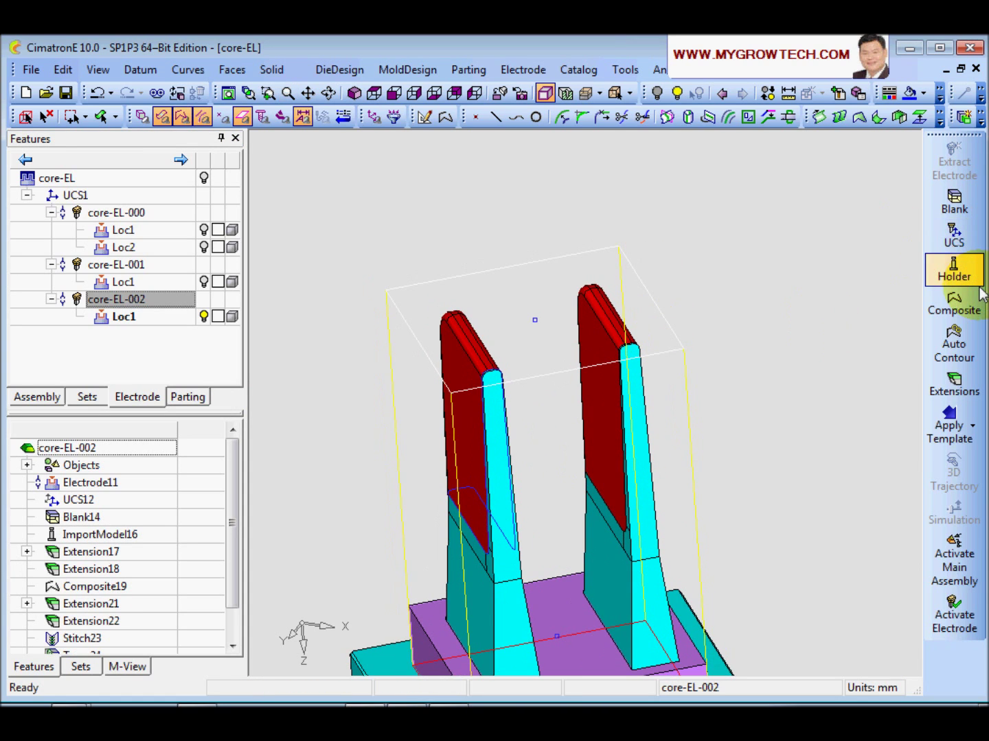
Create a new electrode UCS with its origin at the centre point between the ribs' tips.
{"action": "left_click", "coordinate": [967, 246]}
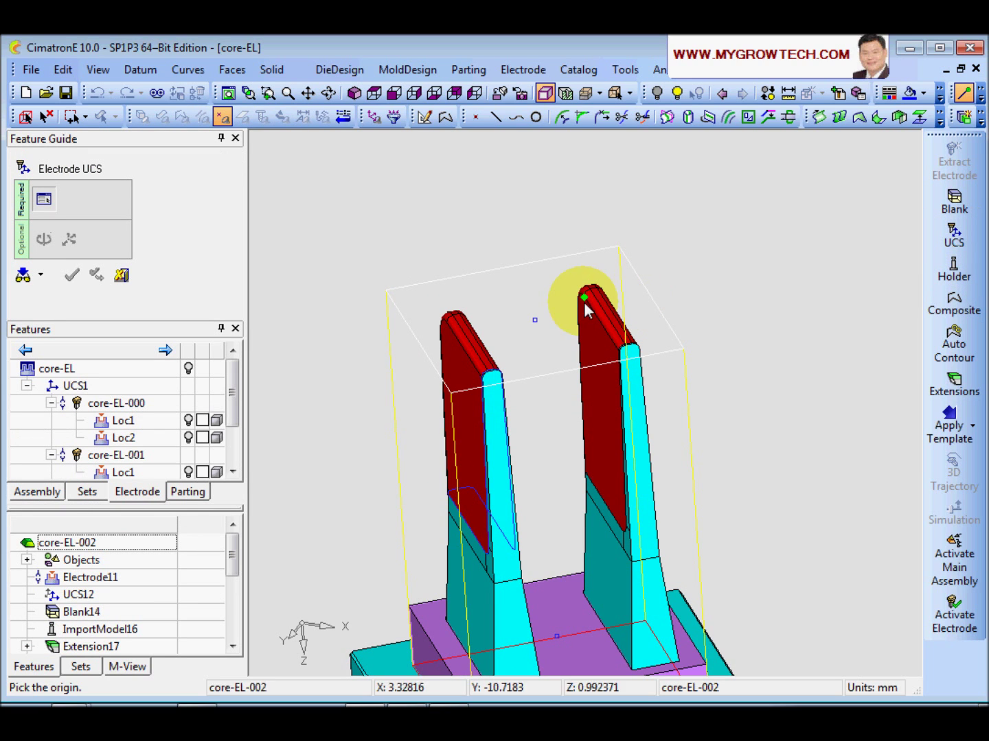
{"action": "left_click", "coordinate": [535, 302]}
{"action": "middle_click", "coordinate": [535, 303]}
Display the core-EL core together with electrode core-EL-002.
{"action": "scroll", "coordinate": [618, 456], "scroll_direction": "down", "scroll_amount": 3}
{"action": "left_click_drag", "start_coordinate": [589, 487], "coordinate": [462, 385], "text": "ctrl"}
{"action": "left_click_drag", "start_coordinate": [444, 508], "coordinate": [413, 467], "text": "ctrl"}
{"action": "left_click_drag", "start_coordinate": [558, 491], "coordinate": [479, 474], "text": "ctrl"}
{"action": "left_click_drag", "start_coordinate": [451, 457], "coordinate": [563, 473]}
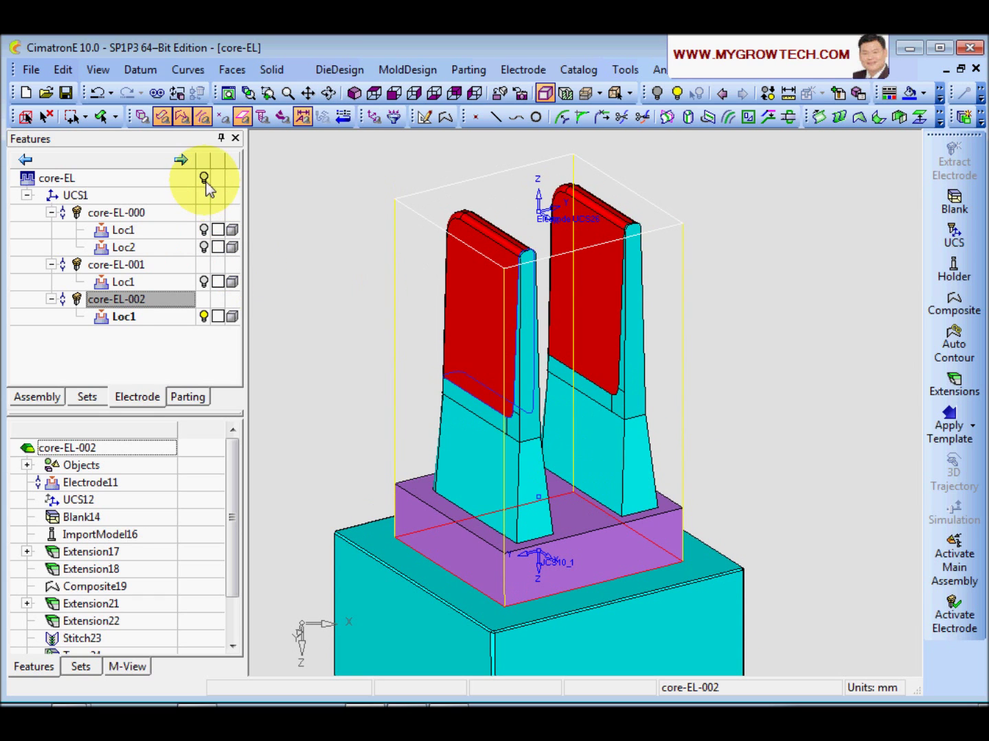
{"action": "left_click", "coordinate": [205, 181]}
{"action": "scroll", "coordinate": [658, 386], "scroll_direction": "down", "scroll_amount": 3}
{"action": "left_click_drag", "start_coordinate": [601, 445], "coordinate": [622, 193], "text": "ctrl"}
{"action": "scroll", "coordinate": [583, 371], "scroll_direction": "down", "scroll_amount": 3}
{"action": "scroll", "coordinate": [599, 505], "scroll_direction": "up", "scroll_amount": 6}
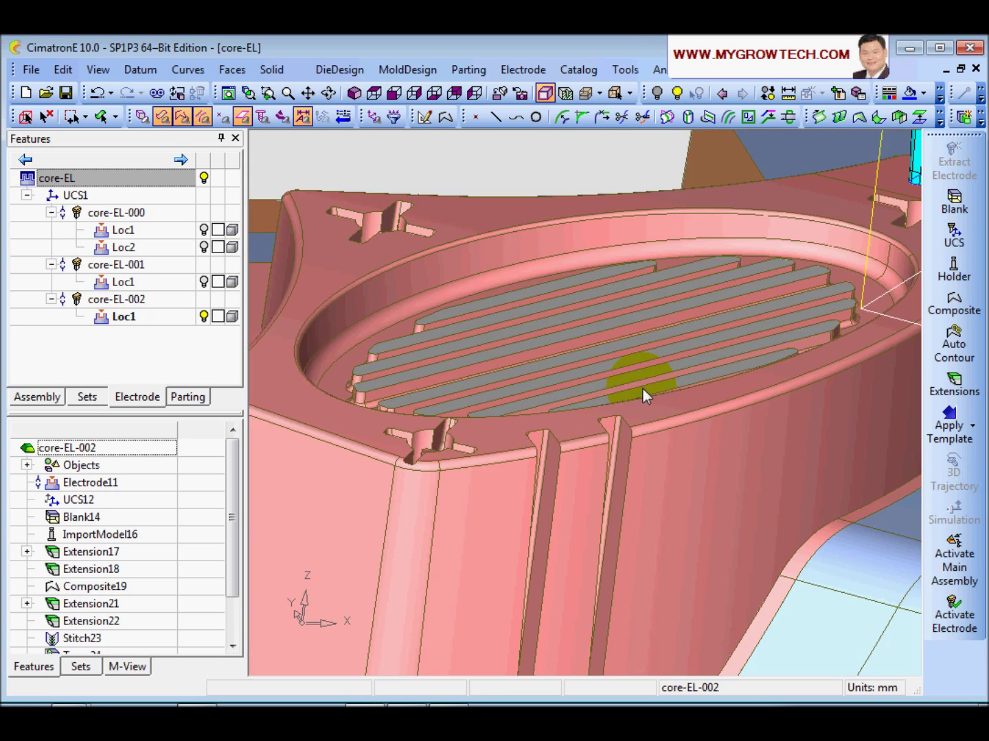
Start a new one-sided solid extrusion from the blank's rib-side face toward the core with a delta of 10 mm.
{"action": "middle_click_drag", "start_coordinate": [886, 418], "coordinate": [494, 636], "text": "ctrl"}
{"action": "scroll", "coordinate": [608, 460], "scroll_direction": "up", "scroll_amount": 3}
{"action": "middle_click_drag", "start_coordinate": [606, 460], "coordinate": [550, 639], "text": "ctrl"}
{"action": "left_click_drag", "start_coordinate": [494, 438], "coordinate": [559, 409], "text": "ctrl"}
{"action": "left_click", "coordinate": [272, 70]}
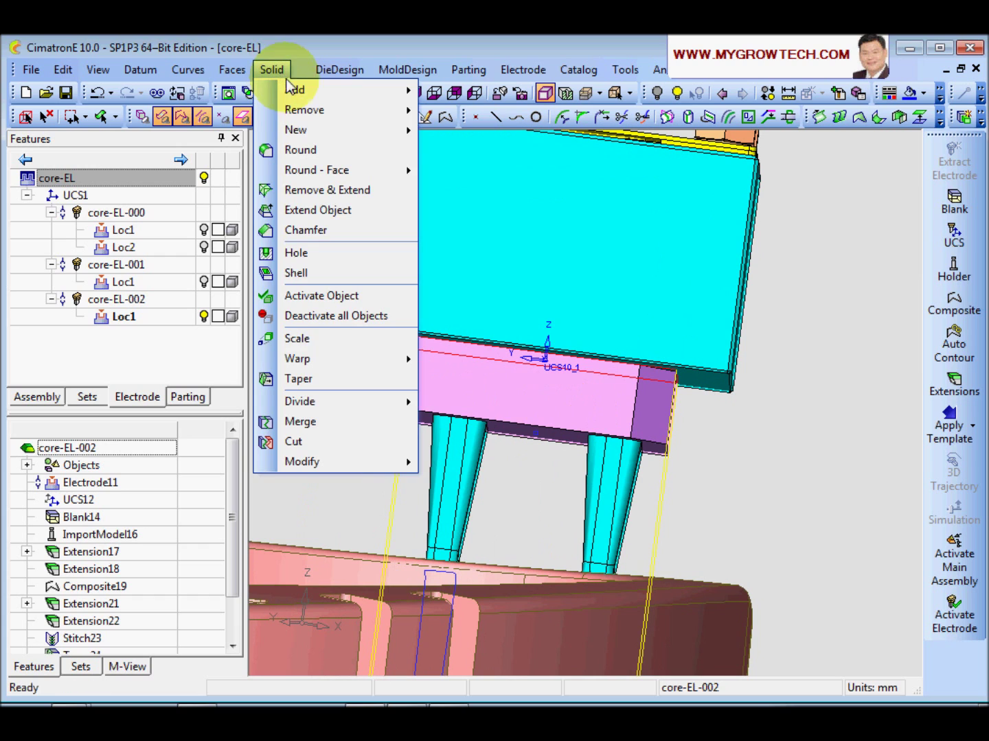
{"action": "mouse_move", "coordinate": [318, 125]}
{"action": "left_click", "coordinate": [479, 138]}
{"action": "left_click", "coordinate": [516, 436]}
{"action": "left_click", "coordinate": [326, 233]}
{"action": "type", "text": "10"}
{"action": "key", "text": "Return"}
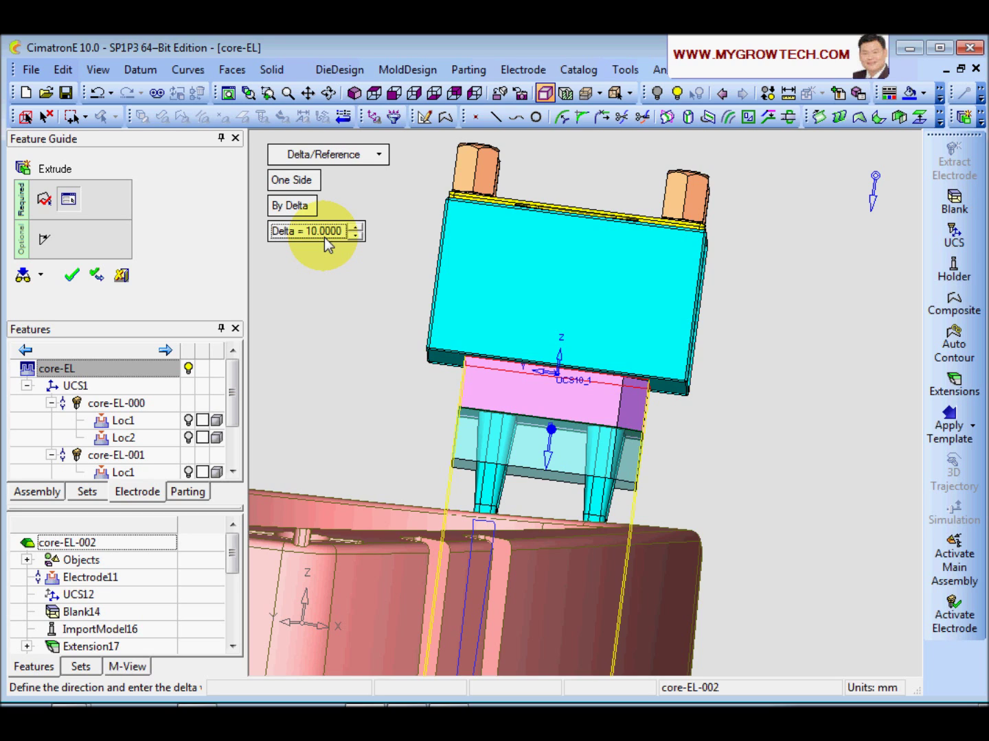
Lengthen the extrusion until it encloses most of the ribs' drafted extensions, and apply it.
{"action": "middle_click_drag", "start_coordinate": [586, 325], "coordinate": [585, 321]}
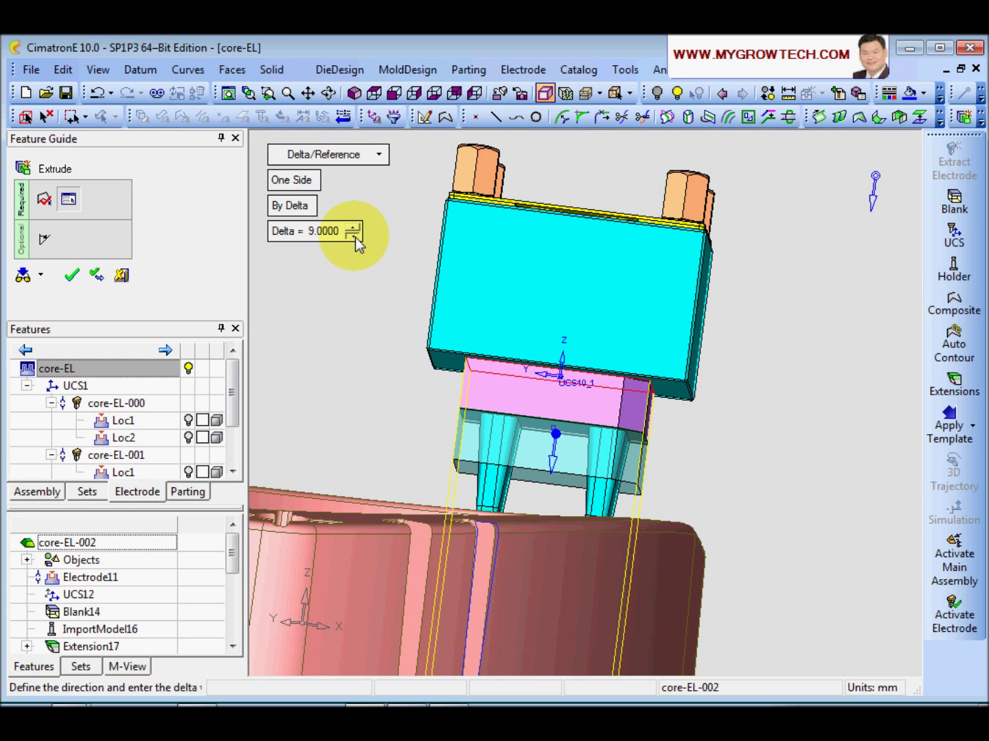
{"action": "left_click", "coordinate": [354, 227]}
{"action": "left_click", "coordinate": [355, 225]}
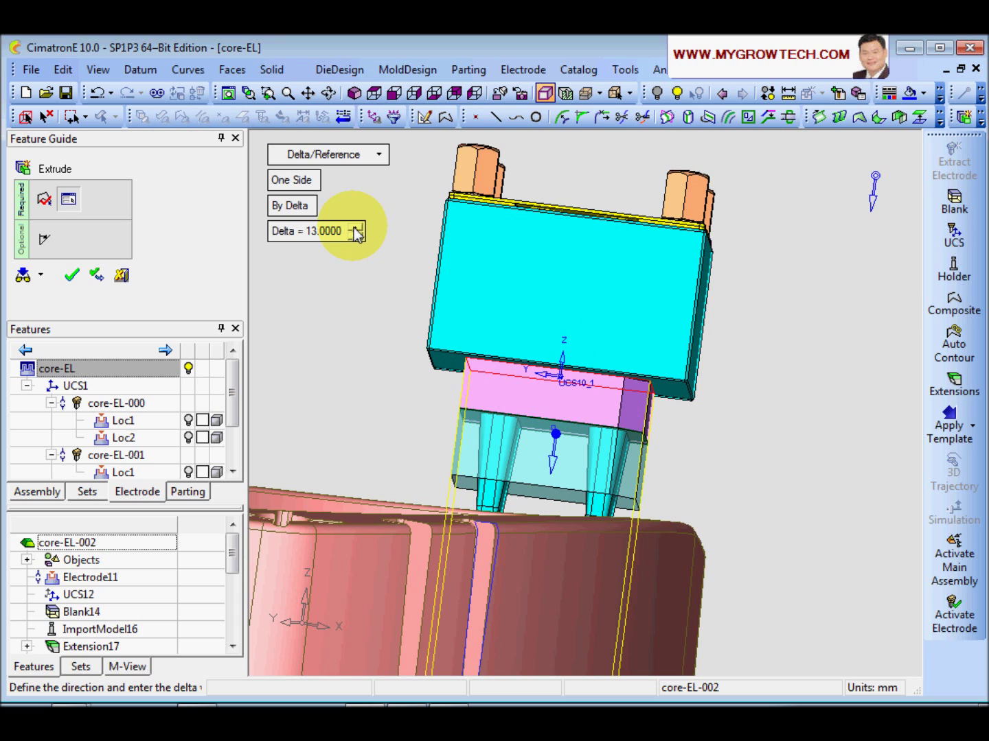
{"action": "left_click", "coordinate": [355, 227]}
{"action": "middle_click_drag", "start_coordinate": [354, 304], "coordinate": [541, 290]}
{"action": "middle_click", "coordinate": [373, 327]}
{"action": "left_click", "coordinate": [376, 324]}
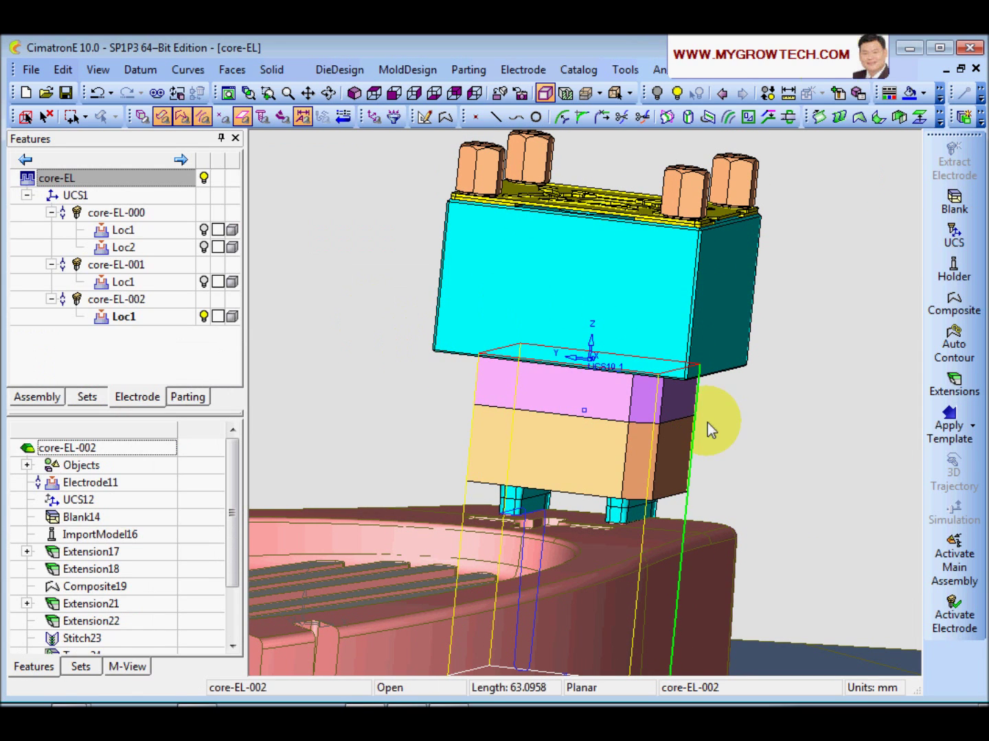
Recolour the newly extruded block below the blank to cyan.
{"action": "left_click", "coordinate": [940, 95]}
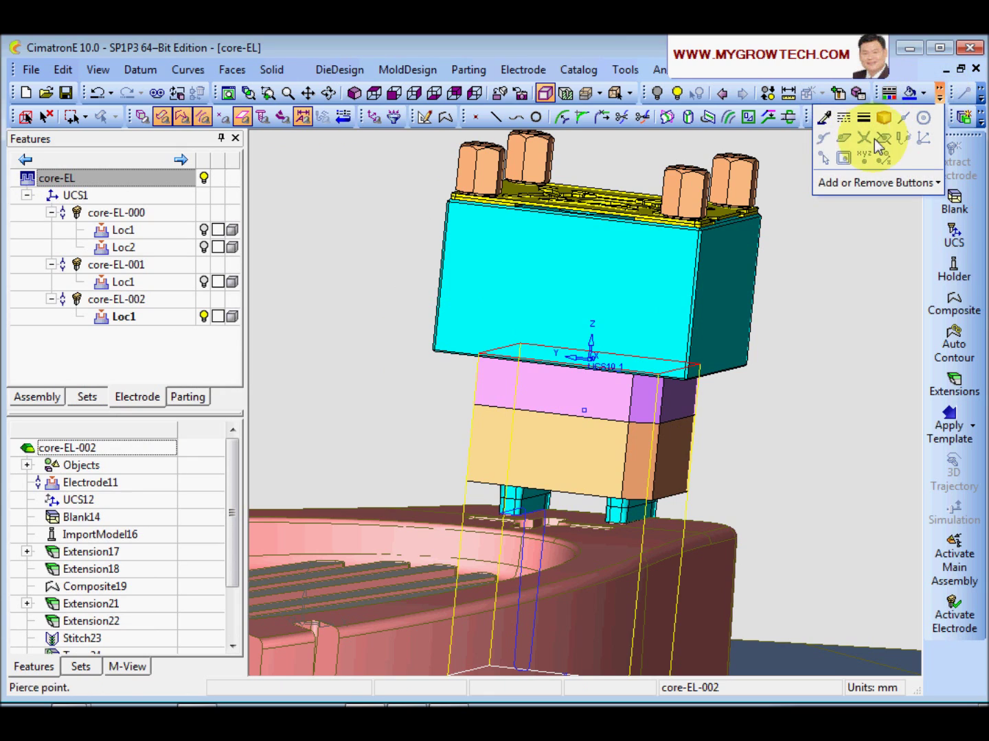
{"action": "left_click", "coordinate": [832, 133]}
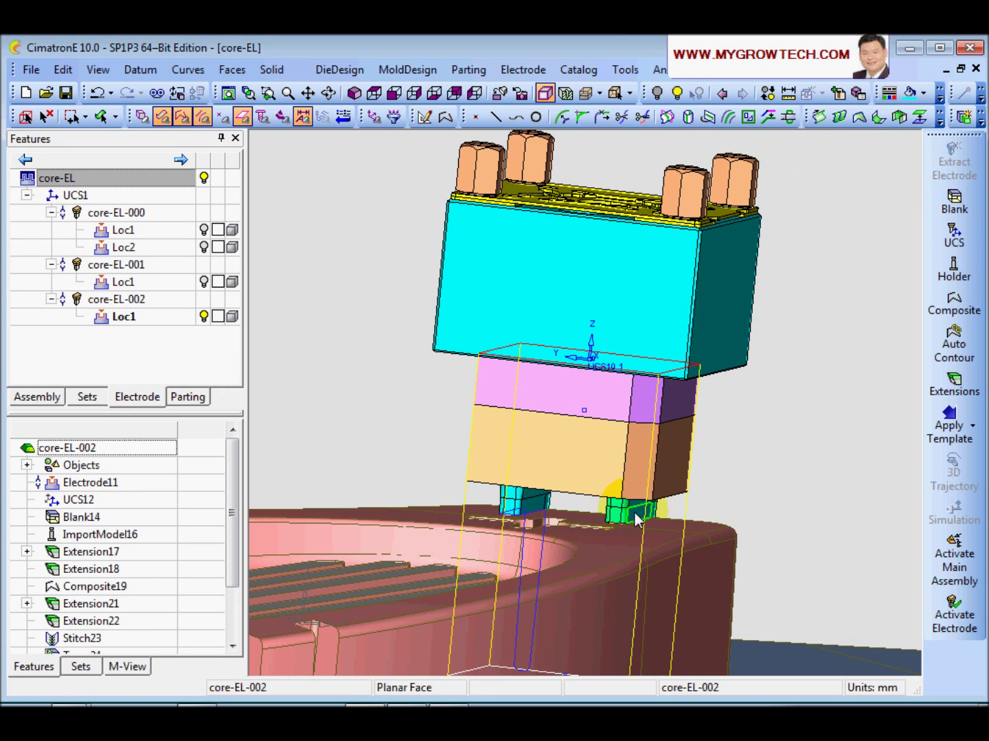
{"action": "left_click", "coordinate": [140, 115]}
{"action": "left_click", "coordinate": [560, 447]}
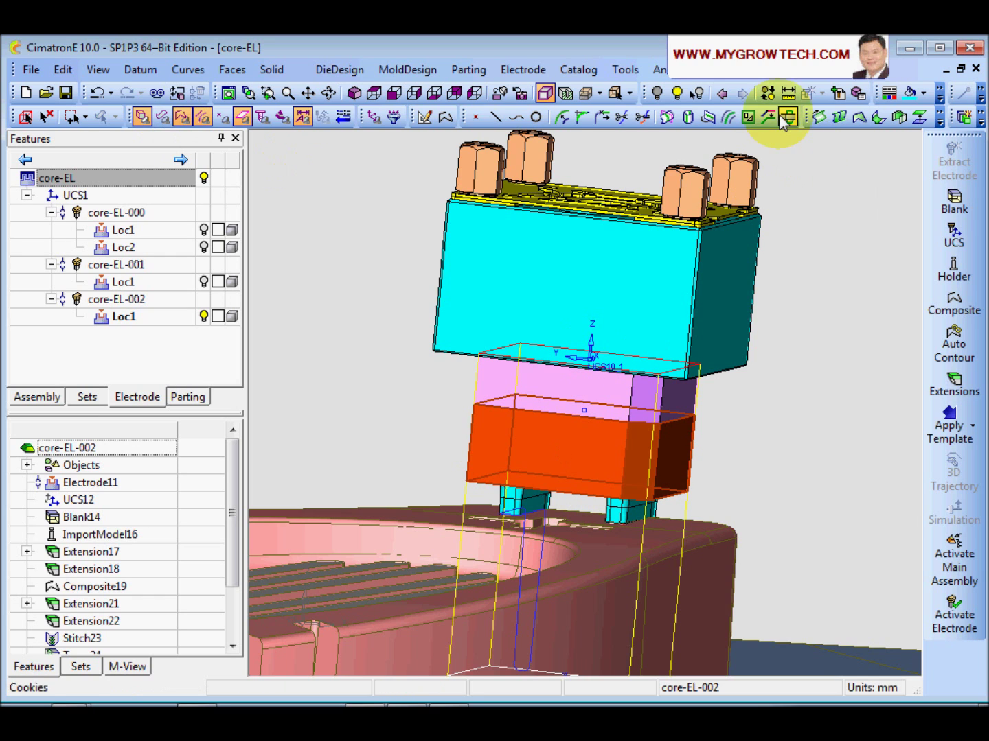
{"action": "left_click", "coordinate": [910, 93]}
{"action": "right_click_drag", "start_coordinate": [850, 431], "coordinate": [693, 352], "text": "ctrl"}
{"action": "left_click_drag", "start_coordinate": [562, 441], "coordinate": [591, 454], "text": "ctrl"}
{"action": "right_click_drag", "start_coordinate": [591, 454], "coordinate": [374, 454], "text": "ctrl"}
Activate the core-EL main assembly and simulate the electrode's withdrawal until its ribs clear the core.
{"action": "double_click", "coordinate": [164, 181]}
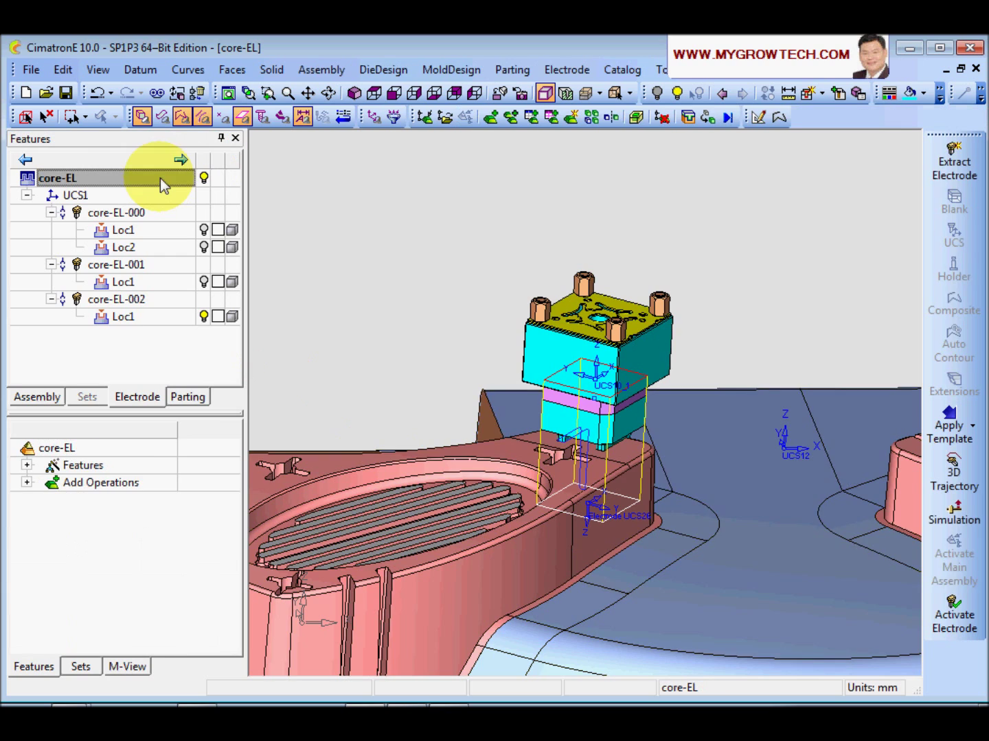
{"action": "left_click", "coordinate": [968, 520]}
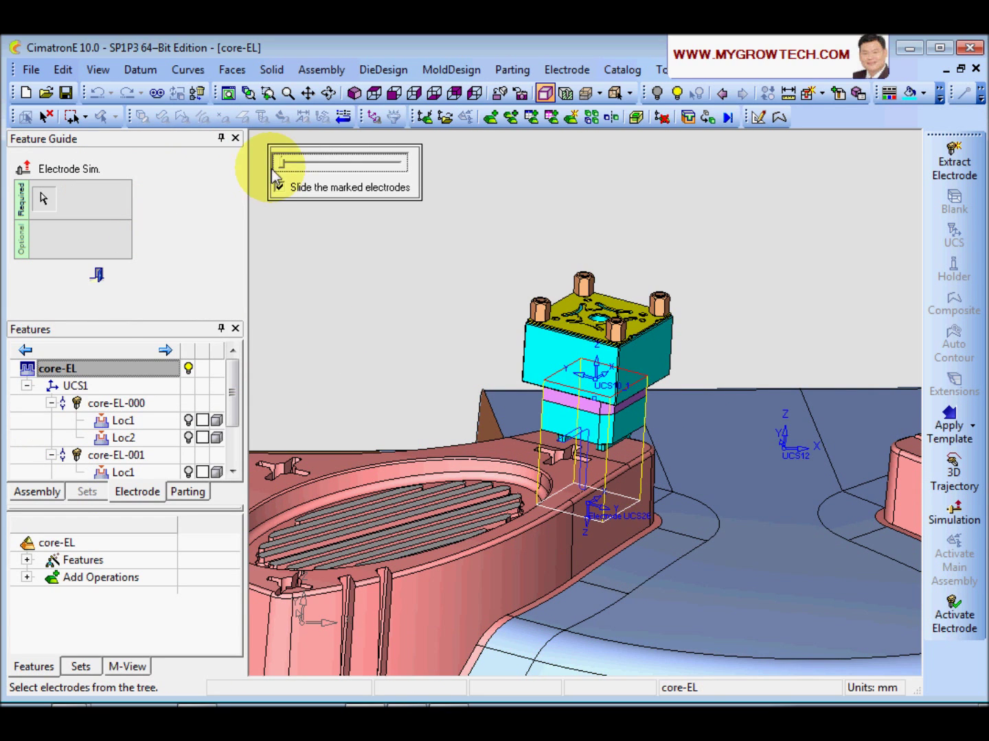
{"action": "left_click_drag", "start_coordinate": [288, 171], "coordinate": [323, 169]}
{"action": "middle_click_drag", "start_coordinate": [673, 535], "coordinate": [653, 591], "text": "ctrl"}
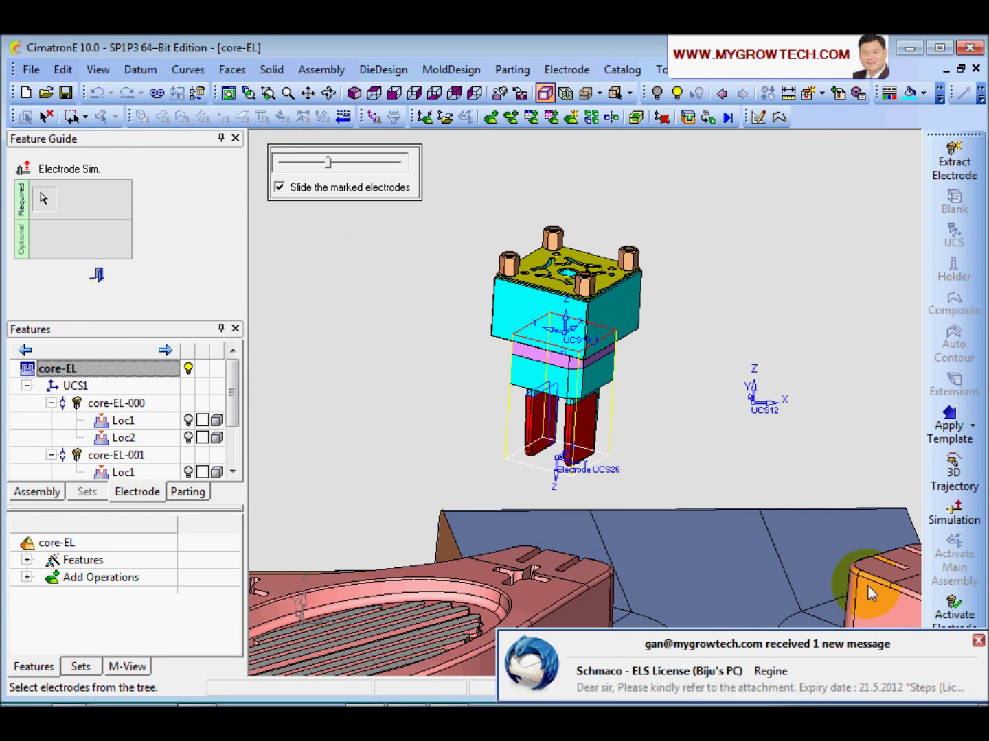
Examine the withdrawn electrode's ribs and reinforcing block from several sides and its position above the core, and end the simulation.
{"action": "left_click", "coordinate": [979, 641]}
{"action": "right_click_drag", "start_coordinate": [718, 429], "coordinate": [714, 347], "text": "ctrl"}
{"action": "middle_click_drag", "start_coordinate": [569, 405], "coordinate": [594, 528], "text": "ctrl"}
{"action": "mouse_move", "coordinate": [594, 529]}
{"action": "left_mouse_down", "text": "ctrl"}
{"action": "mouse_move", "coordinate": [577, 427]}
{"action": "mouse_move", "coordinate": [595, 418]}
{"action": "mouse_move", "coordinate": [563, 381]}
{"action": "mouse_move", "coordinate": [491, 338]}
{"action": "mouse_move", "coordinate": [500, 361]}
{"action": "mouse_move", "coordinate": [521, 341]}
{"action": "mouse_move", "coordinate": [552, 349]}
{"action": "mouse_move", "coordinate": [501, 364]}
{"action": "mouse_move", "coordinate": [548, 357]}
{"action": "mouse_move", "coordinate": [507, 364]}
{"action": "mouse_move", "coordinate": [542, 364]}
{"action": "left_mouse_up", "text": "ctrl"}
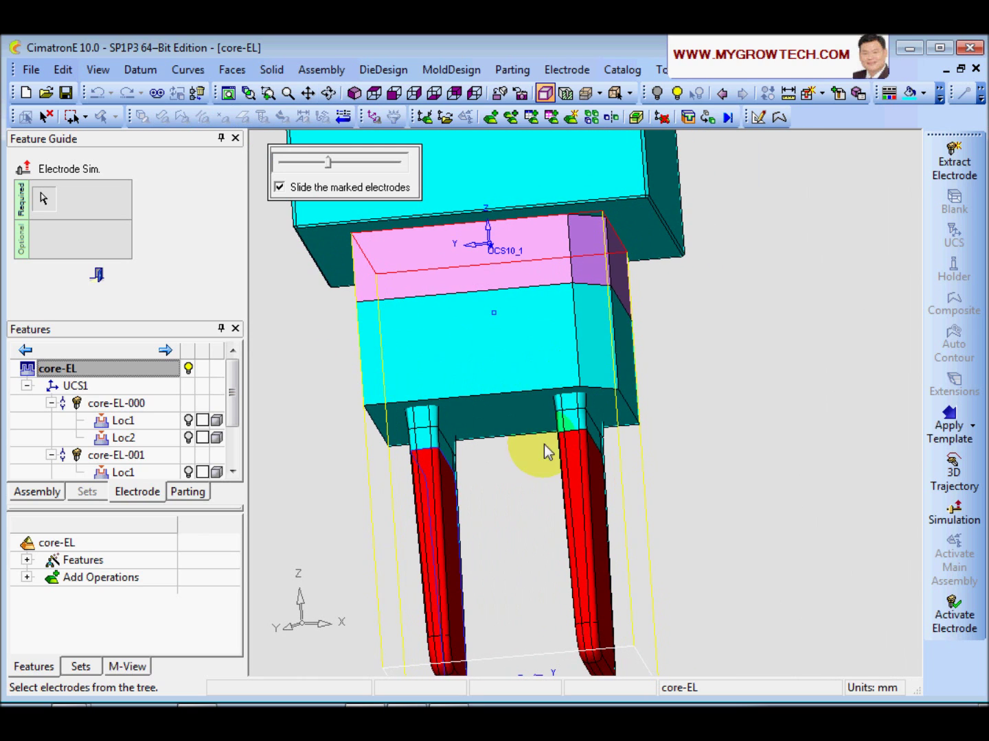
{"action": "right_click_drag", "start_coordinate": [552, 355], "coordinate": [630, 248], "text": "ctrl"}
{"action": "left_click_drag", "start_coordinate": [621, 264], "coordinate": [525, 440], "text": "ctrl"}
{"action": "right_click_drag", "start_coordinate": [499, 572], "coordinate": [517, 529], "text": "ctrl"}
{"action": "middle_click_drag", "start_coordinate": [518, 529], "coordinate": [516, 492], "text": "ctrl"}
{"action": "right_click_drag", "start_coordinate": [552, 510], "coordinate": [597, 448], "text": "ctrl"}
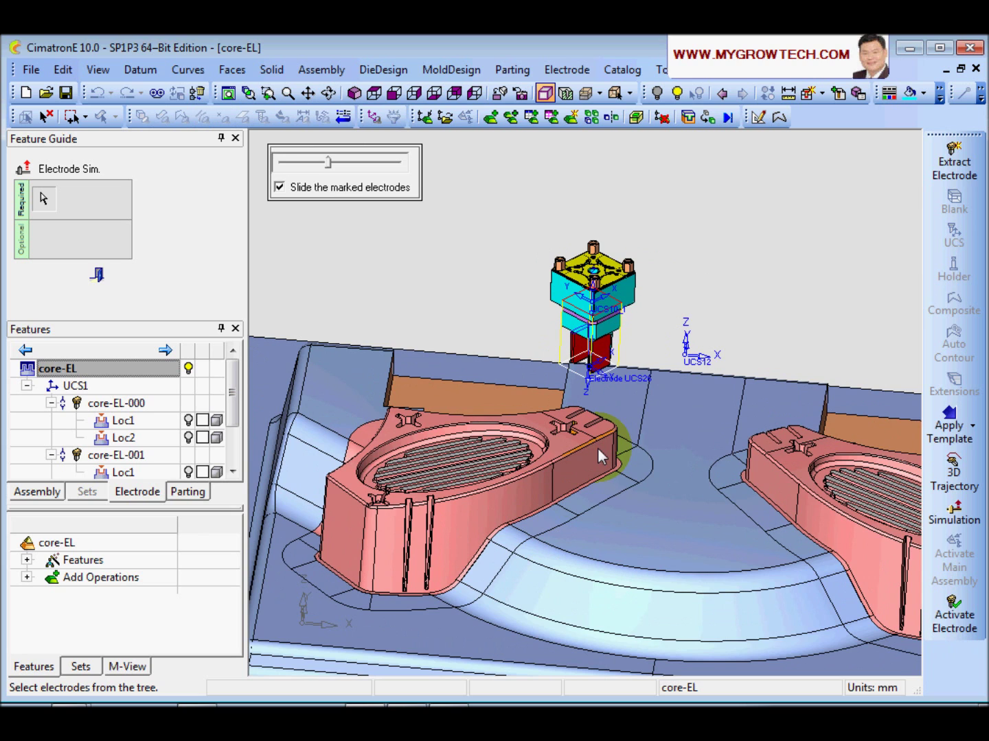
{"action": "right_click_drag", "start_coordinate": [613, 386], "coordinate": [507, 419], "text": "ctrl"}
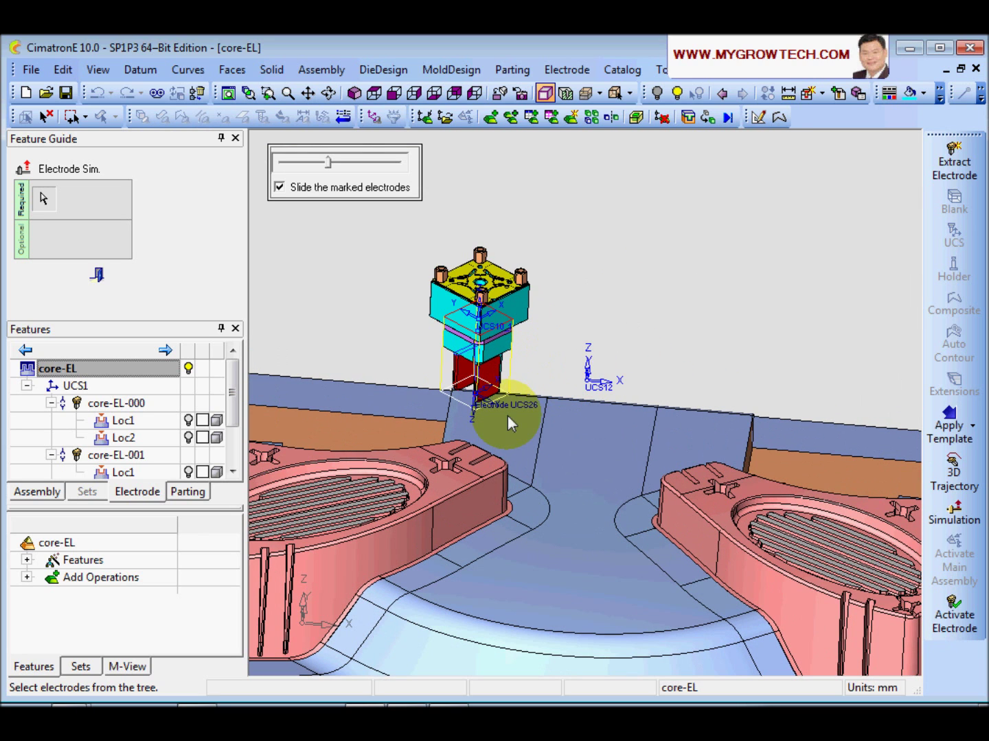
{"action": "left_click", "coordinate": [98, 275]}
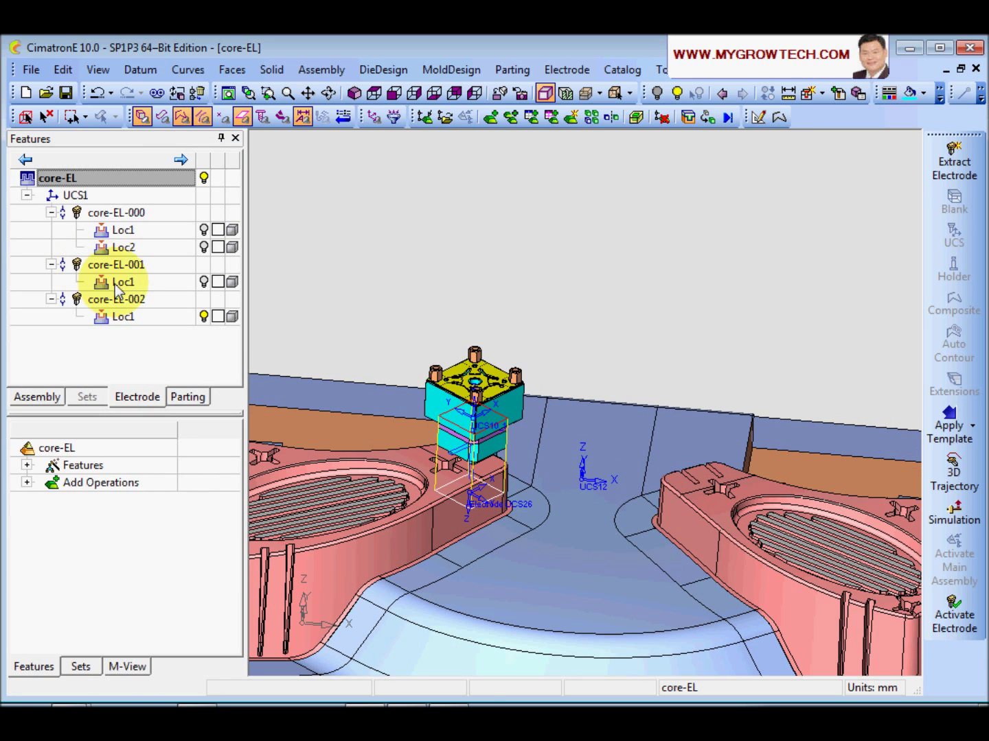
Hide the core-EL-002 electrode to expose the core's curved side wall with the two rib slots.
{"action": "left_click_drag", "start_coordinate": [497, 442], "coordinate": [577, 412], "text": "ctrl"}
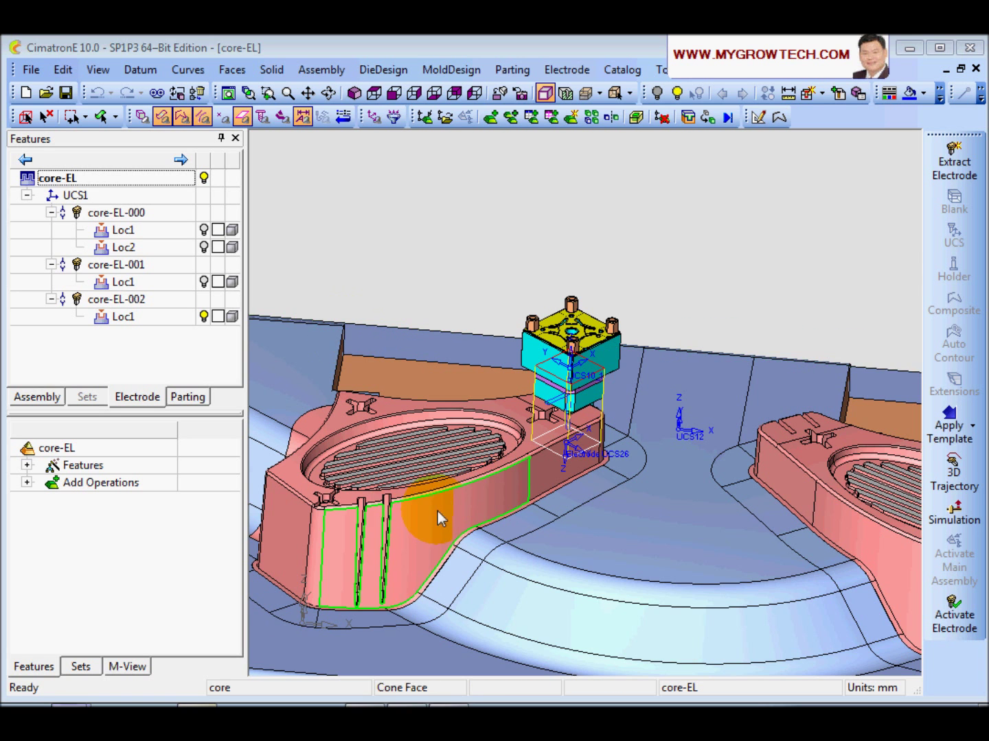
{"action": "middle_click_drag", "start_coordinate": [437, 517], "coordinate": [293, 353]}
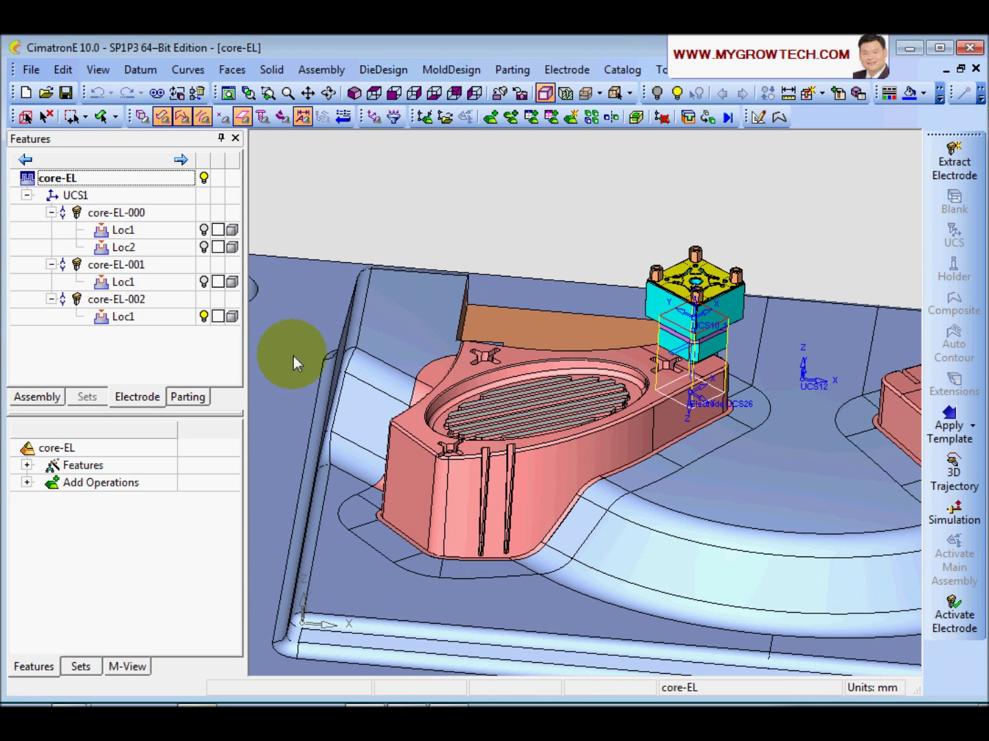
{"action": "left_click", "coordinate": [204, 317]}
{"action": "right_click_drag", "start_coordinate": [578, 553], "coordinate": [550, 497], "text": "ctrl"}
{"action": "middle_click_drag", "start_coordinate": [550, 497], "coordinate": [584, 504], "text": "ctrl"}
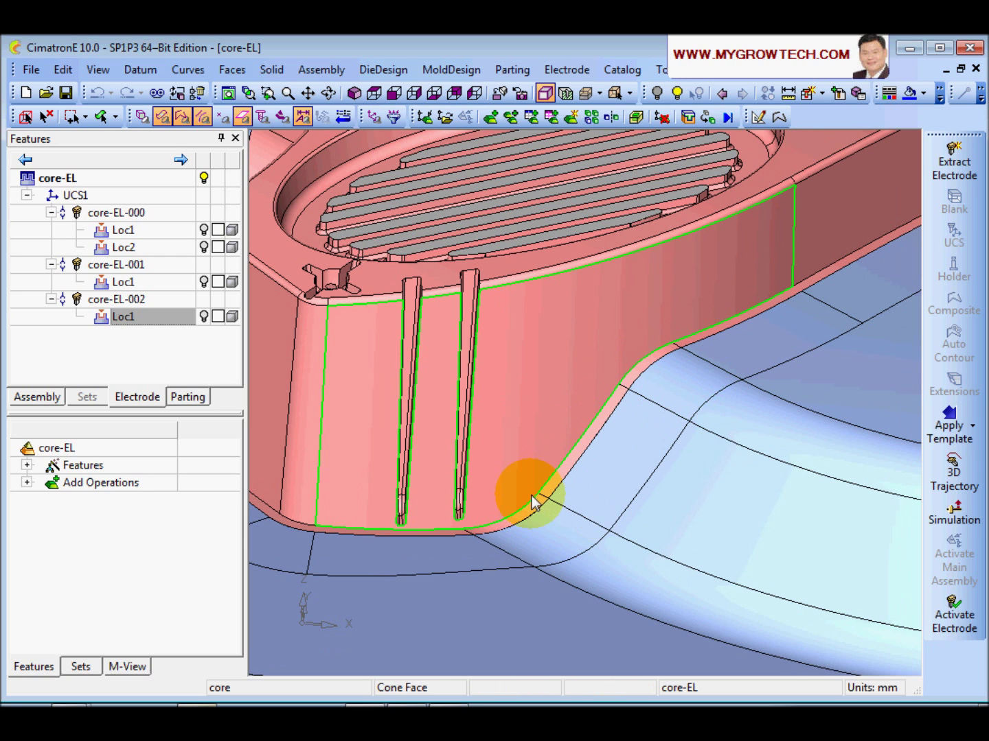
{"action": "right_click_drag", "start_coordinate": [587, 454], "coordinate": [584, 370], "text": "ctrl"}
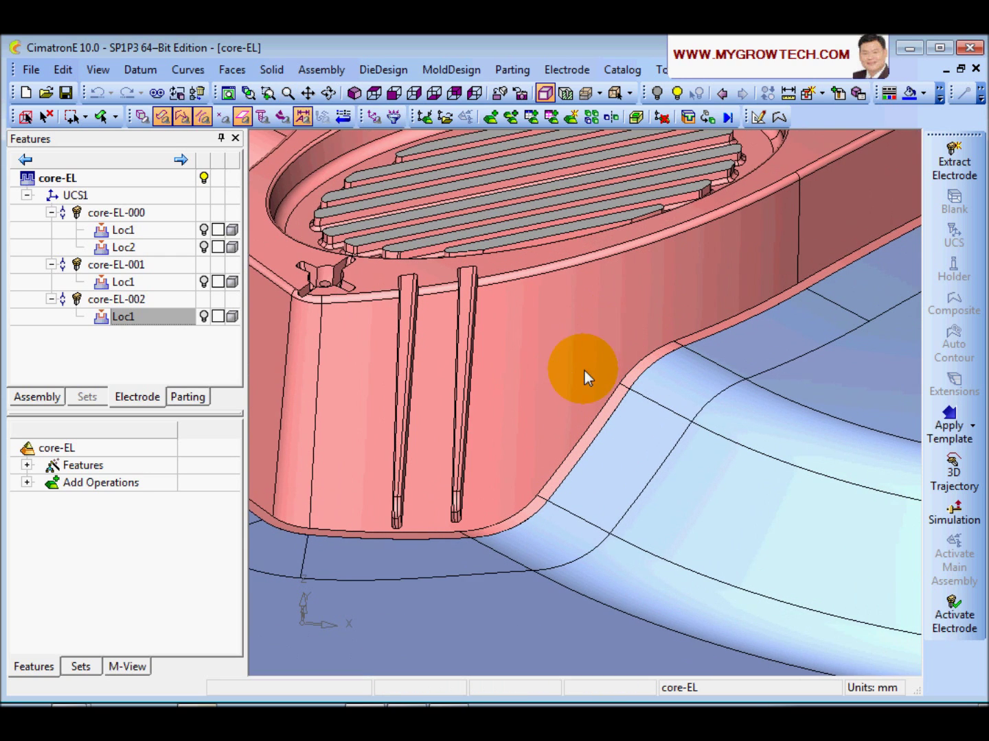
{"action": "middle_click_drag", "start_coordinate": [570, 387], "coordinate": [569, 374], "text": "ctrl"}
Start a new electrode extraction with a rectangle beside the curved wall, and pick the wide lower blend, slope and upper faces.
{"action": "left_click", "coordinate": [936, 175]}
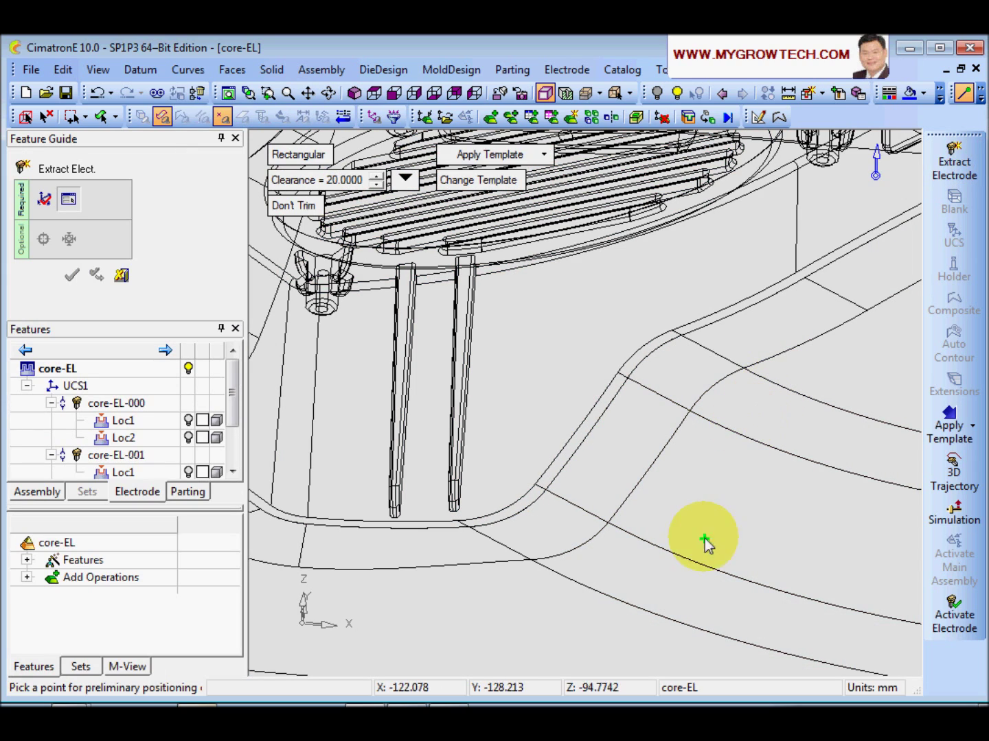
{"action": "left_click", "coordinate": [718, 511]}
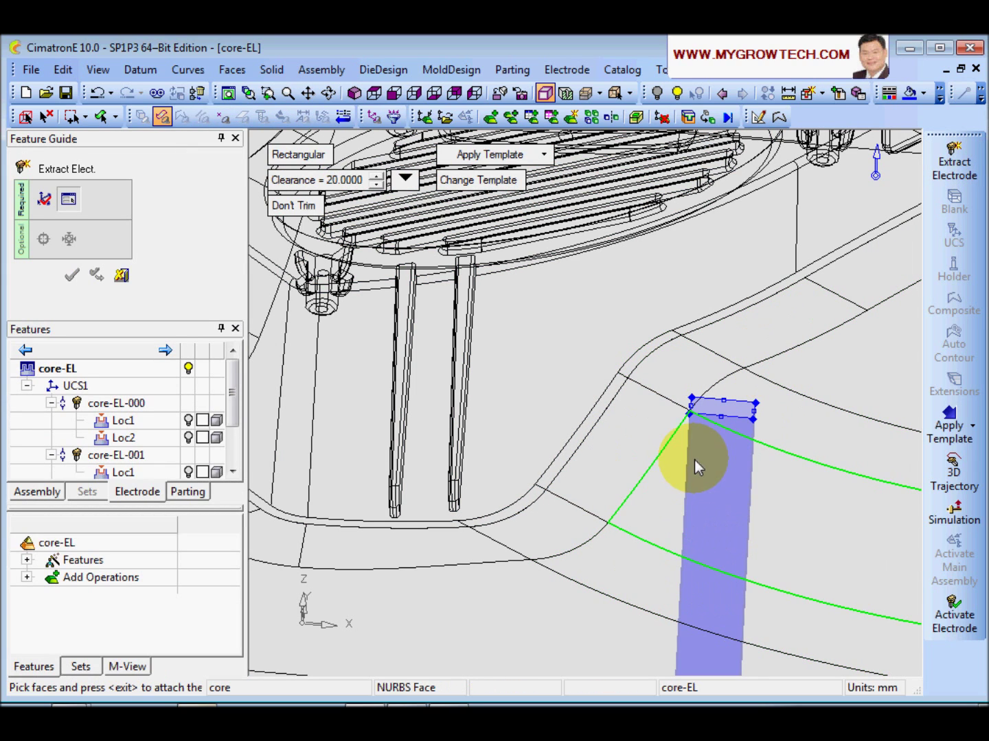
{"action": "left_click", "coordinate": [527, 523]}
{"action": "left_click", "coordinate": [621, 446]}
{"action": "left_click", "coordinate": [725, 351]}
Add the narrow strip faces along the wall's foot and the curved slotted side wall, and finish the face selection.
{"action": "scroll", "coordinate": [724, 323], "scroll_direction": "up", "scroll_amount": 4}
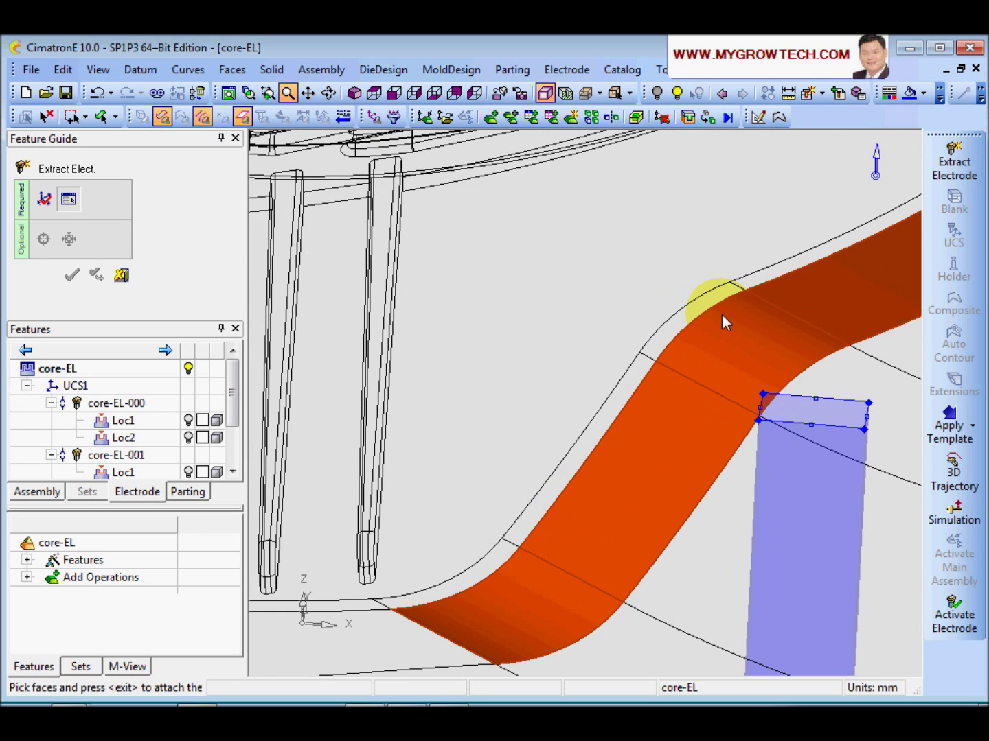
{"action": "left_click", "coordinate": [724, 302]}
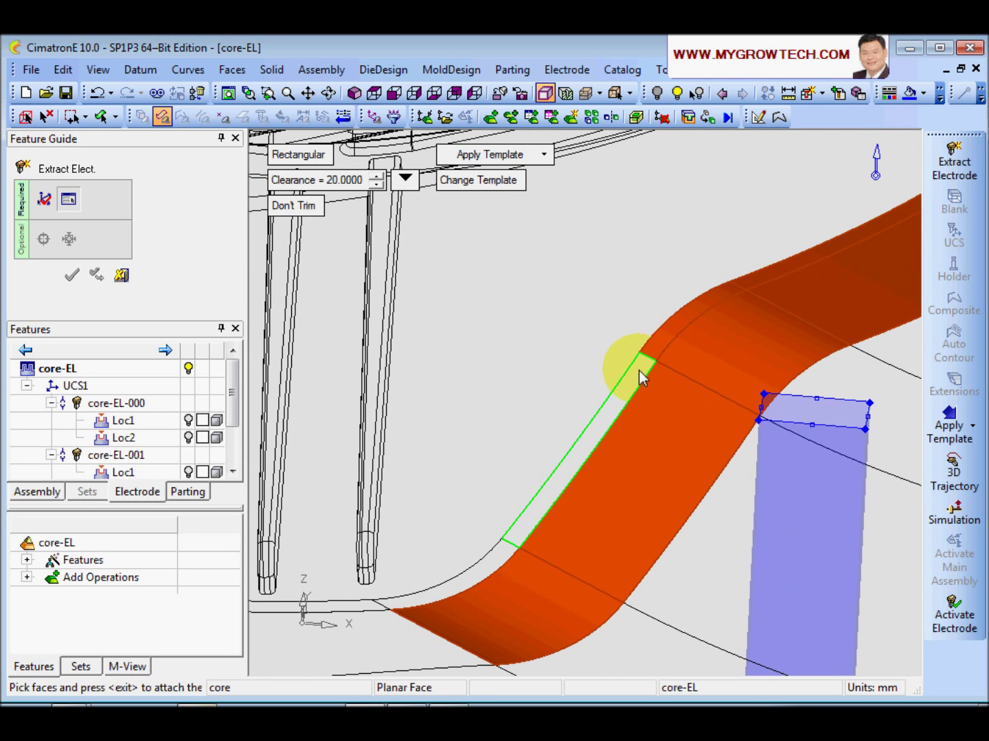
{"action": "left_click", "coordinate": [639, 369]}
{"action": "left_click", "coordinate": [430, 587]}
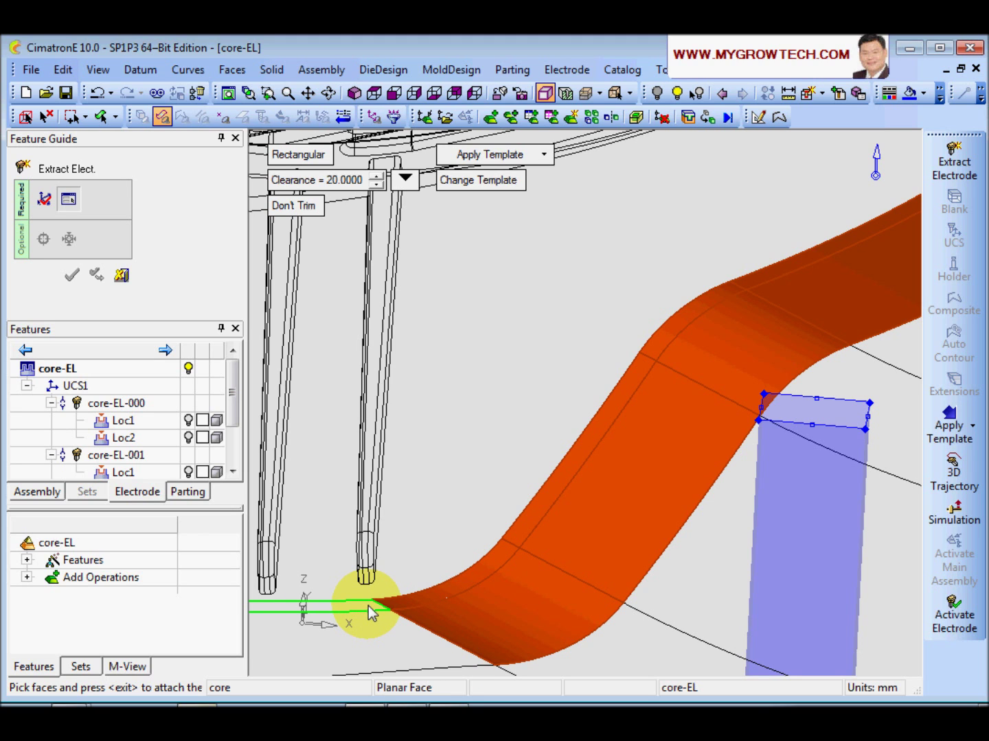
{"action": "left_click", "coordinate": [368, 606]}
{"action": "left_click", "coordinate": [480, 466]}
{"action": "right_click_drag", "start_coordinate": [572, 370], "coordinate": [505, 563], "text": "ctrl"}
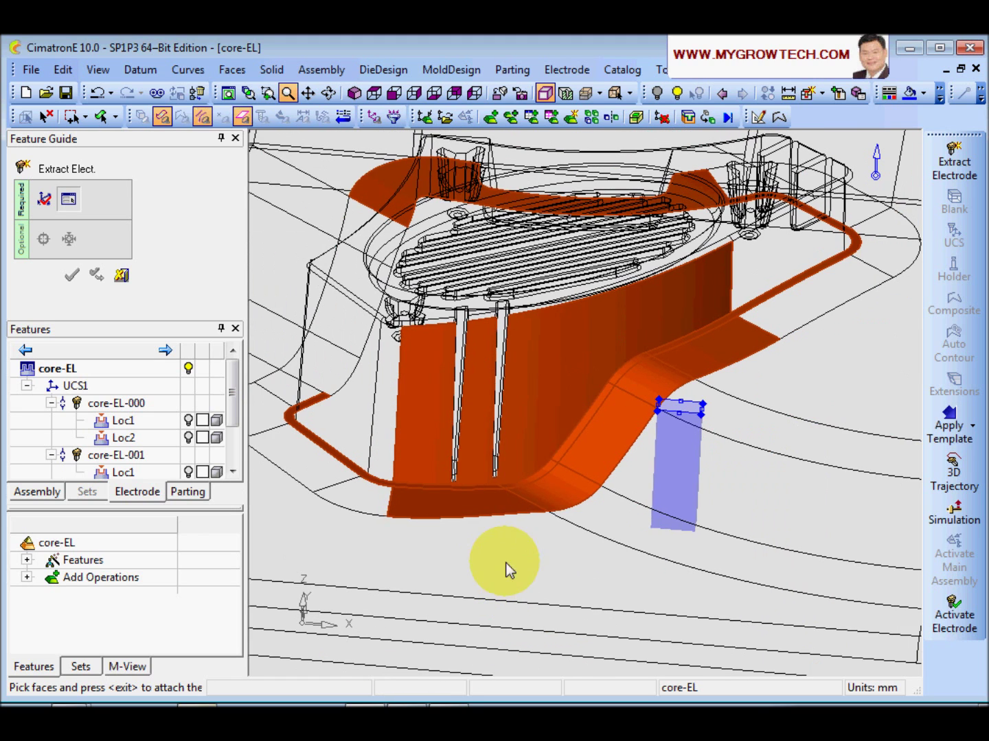
{"action": "middle_click_drag", "start_coordinate": [556, 455], "coordinate": [525, 483], "text": "ctrl"}
{"action": "middle_click", "coordinate": [561, 382]}
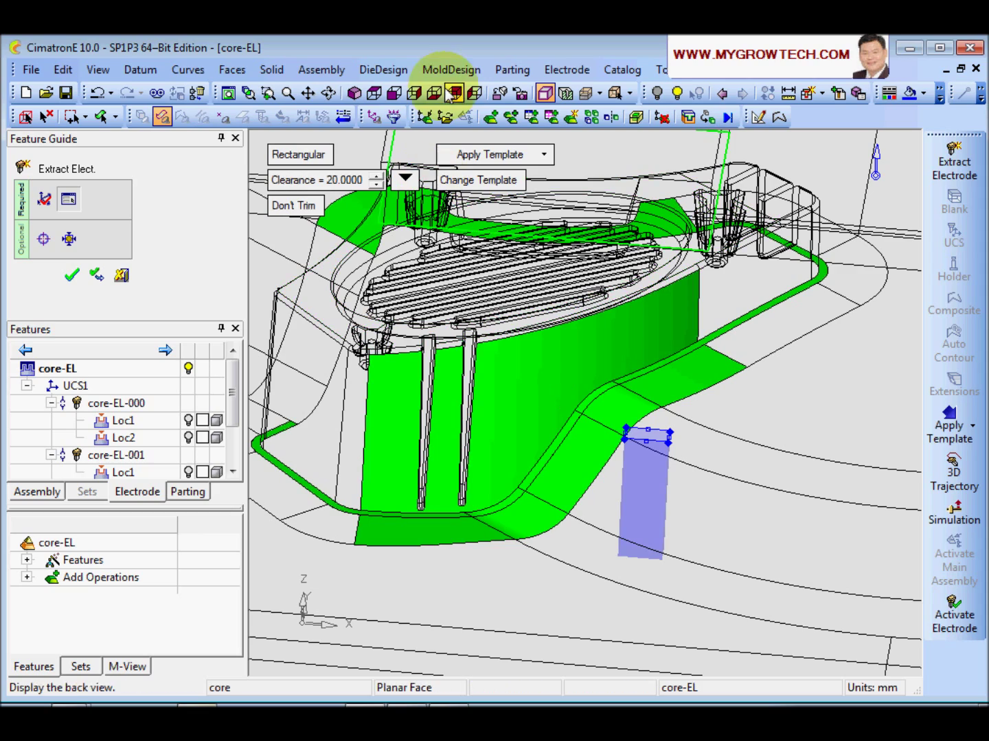
In the top view, position the extraction rectangle over the curved wall beside the rib slot and size it to 104 by 48 mm.
{"action": "left_click", "coordinate": [372, 92]}
{"action": "right_click_drag", "start_coordinate": [584, 343], "coordinate": [578, 235], "text": "ctrl"}
{"action": "middle_click_drag", "start_coordinate": [299, 604], "coordinate": [597, 442], "text": "ctrl"}
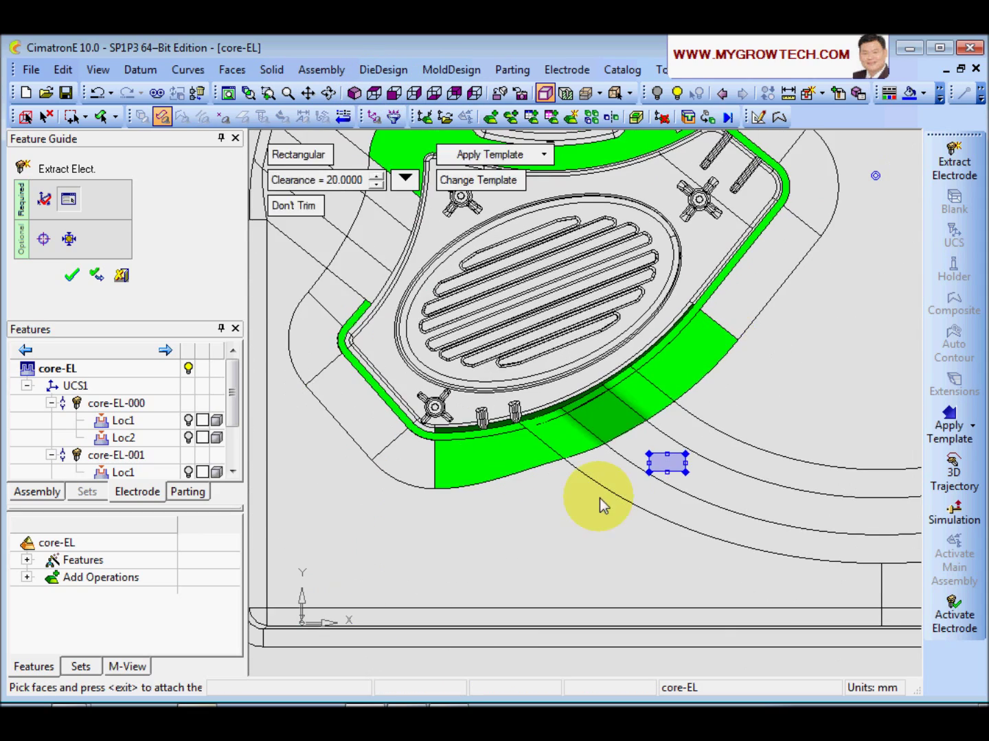
{"action": "right_click_drag", "start_coordinate": [600, 505], "coordinate": [584, 440], "text": "ctrl"}
{"action": "middle_click_drag", "start_coordinate": [540, 467], "coordinate": [467, 444], "text": "ctrl"}
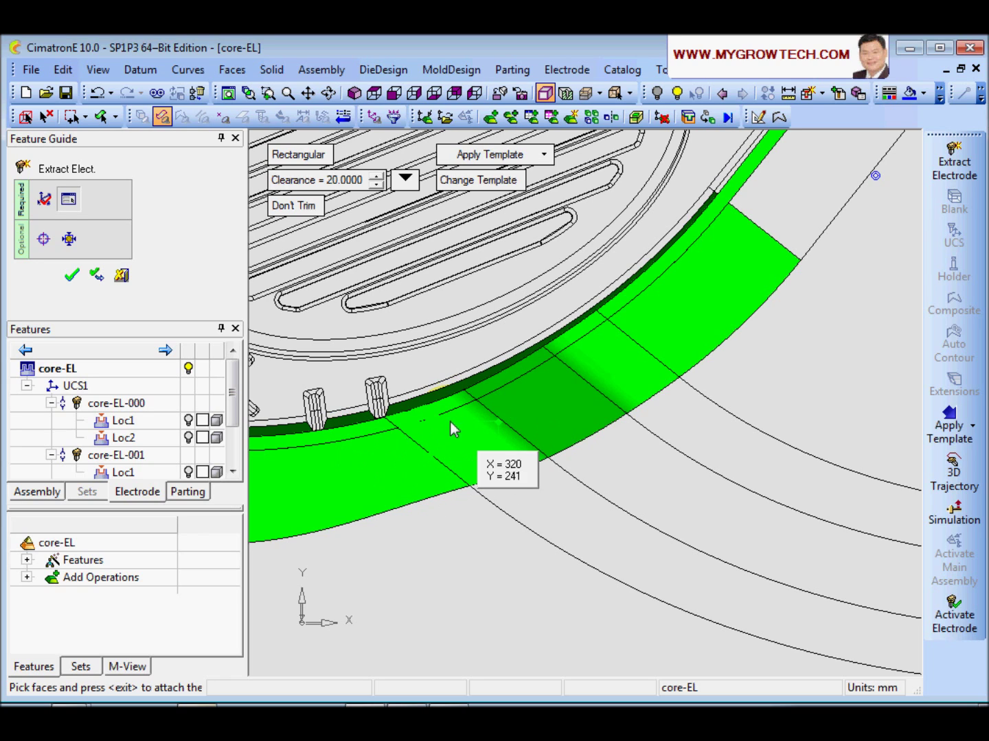
{"action": "left_click", "coordinate": [608, 434]}
{"action": "left_click_drag", "start_coordinate": [481, 423], "coordinate": [492, 366]}
{"action": "left_click_drag", "start_coordinate": [609, 414], "coordinate": [707, 420]}
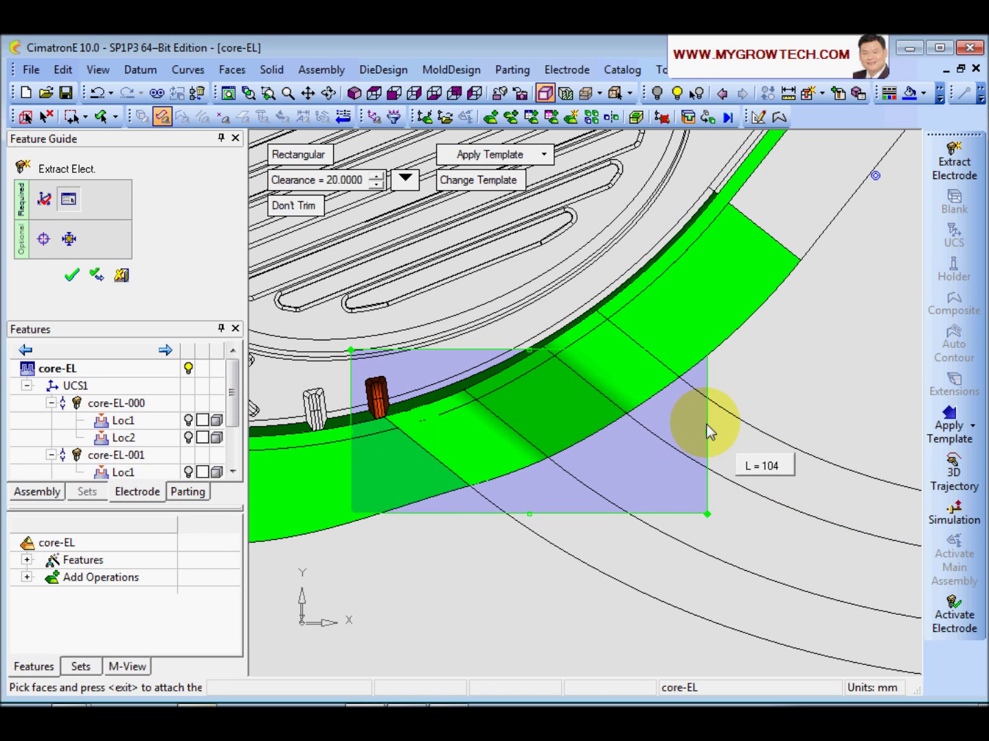
Show the rectangle's detailed parameters and rotate it to an angle of 28 degrees to follow the wall.
{"action": "left_click", "coordinate": [405, 178]}
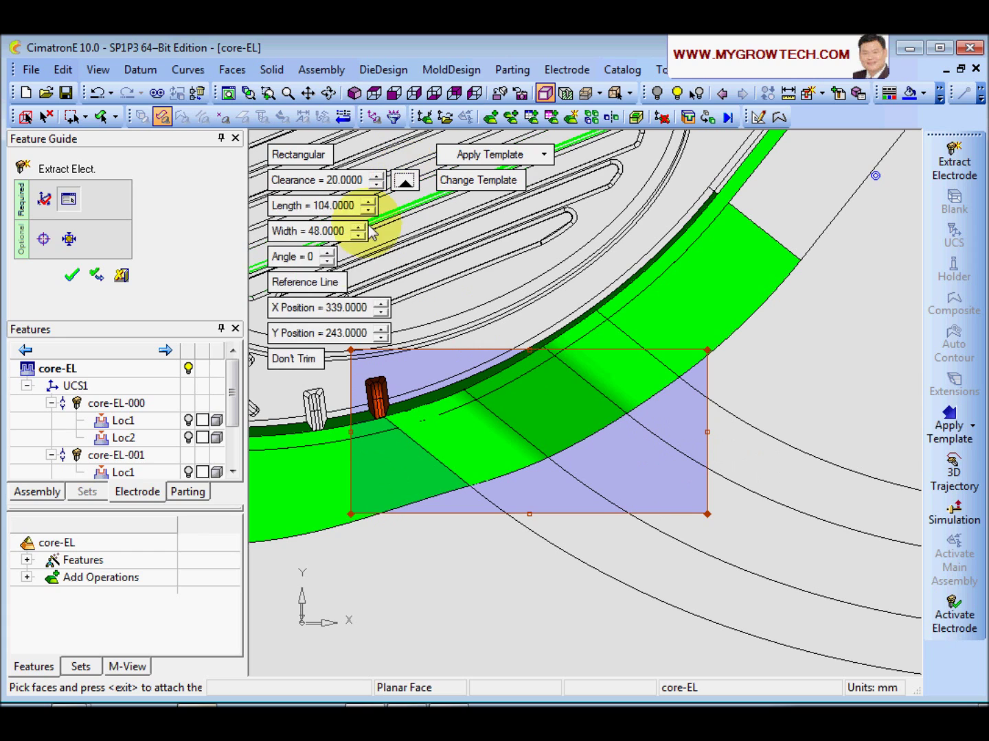
{"action": "left_click", "coordinate": [329, 253]}
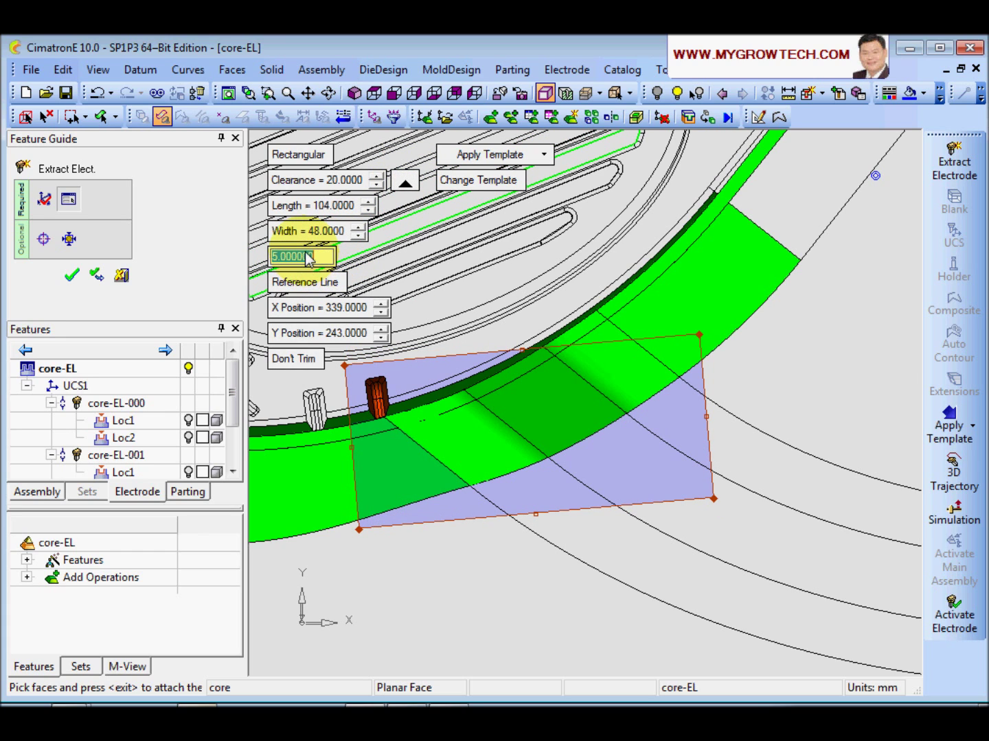
{"action": "key", "text": "Return"}
{"action": "middle_click_drag", "start_coordinate": [538, 405], "coordinate": [665, 429]}
{"action": "left_click", "coordinate": [697, 420]}
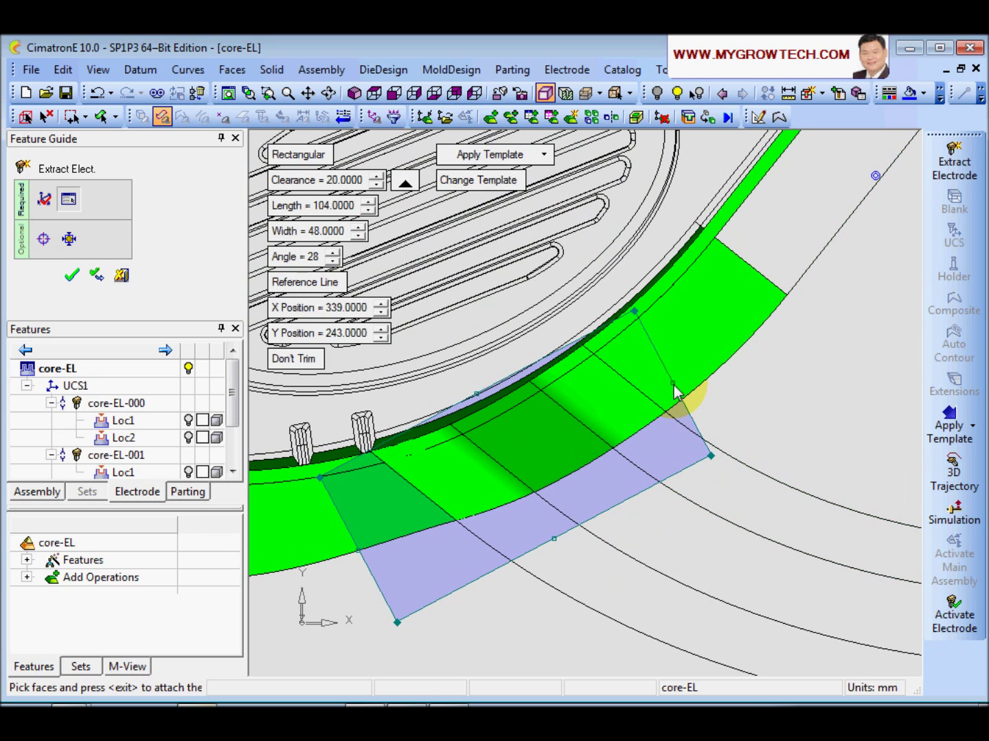
Resize the rotated rectangle to 94 by 27 mm and move it onto the wall at X 332, Y 259.
{"action": "left_click_drag", "start_coordinate": [675, 389], "coordinate": [661, 397]}
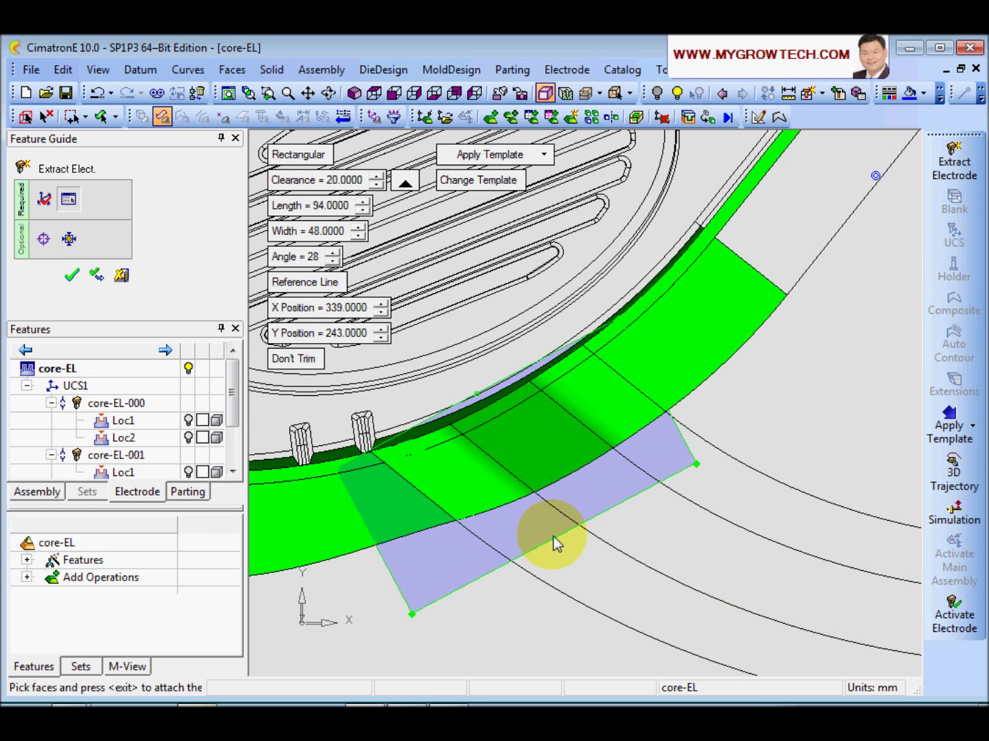
{"action": "left_click_drag", "start_coordinate": [555, 533], "coordinate": [589, 472]}
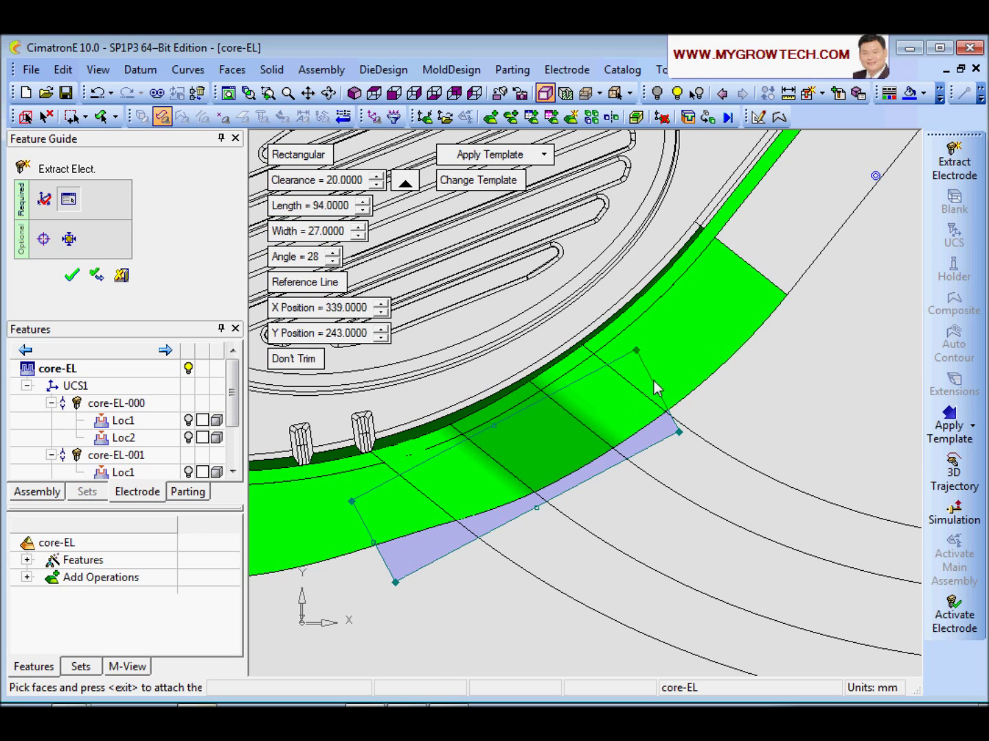
{"action": "left_click_drag", "start_coordinate": [651, 380], "coordinate": [628, 331]}
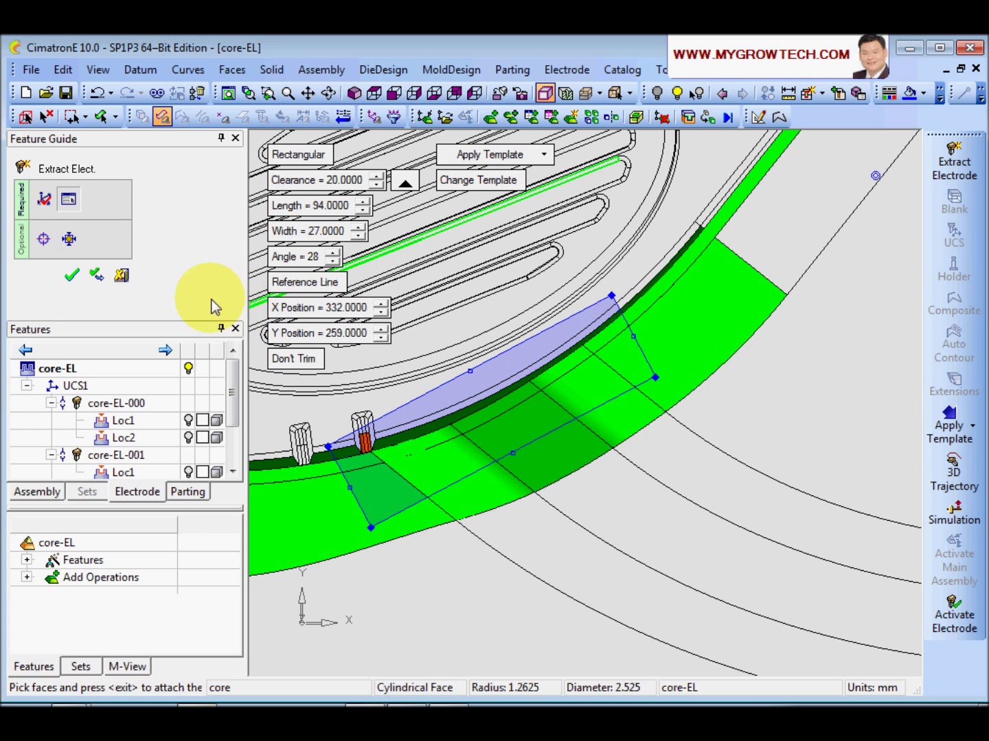
Switch the extraction to Trim and No Template, and extract the electrode.
{"action": "left_click", "coordinate": [298, 359]}
{"action": "left_click", "coordinate": [296, 359]}
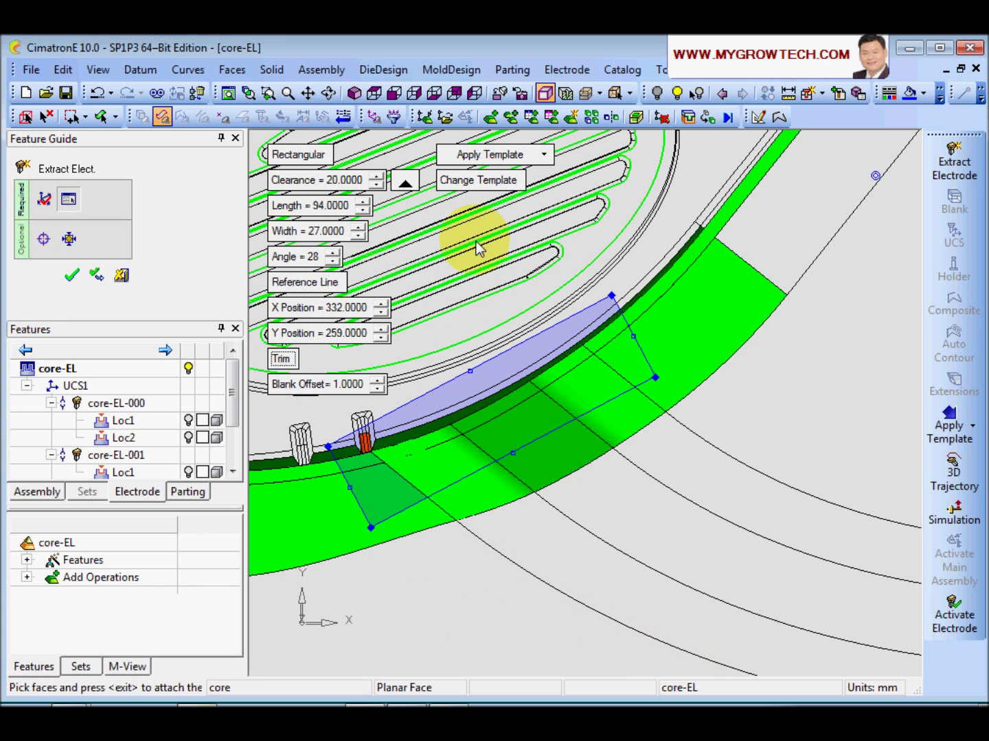
{"action": "left_click", "coordinate": [533, 164]}
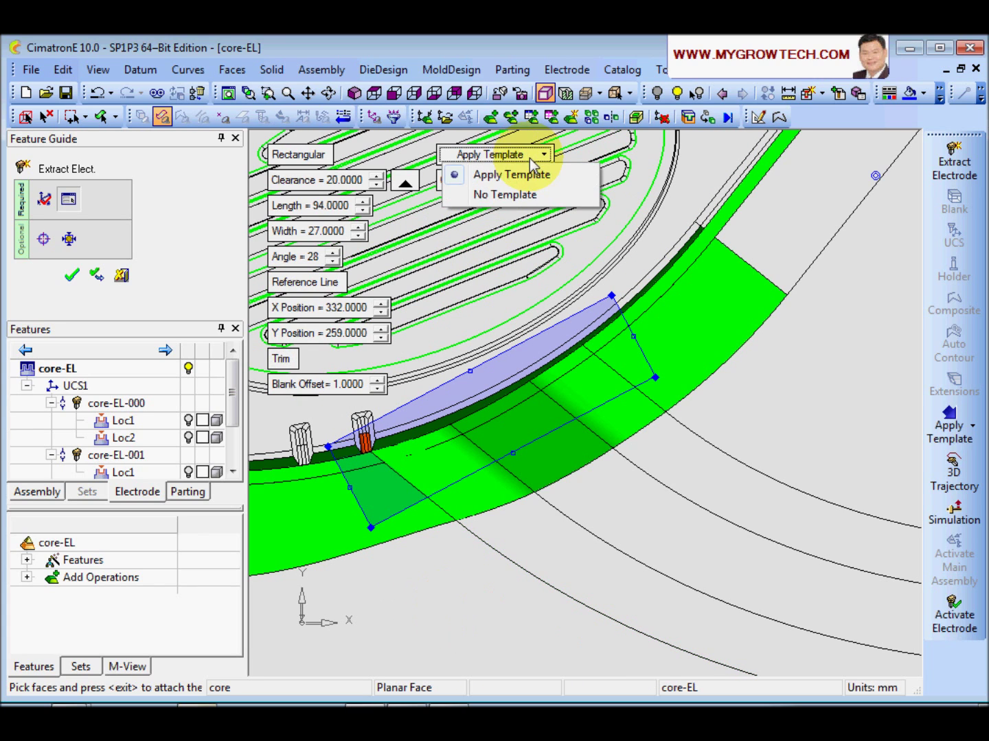
{"action": "left_click", "coordinate": [504, 195]}
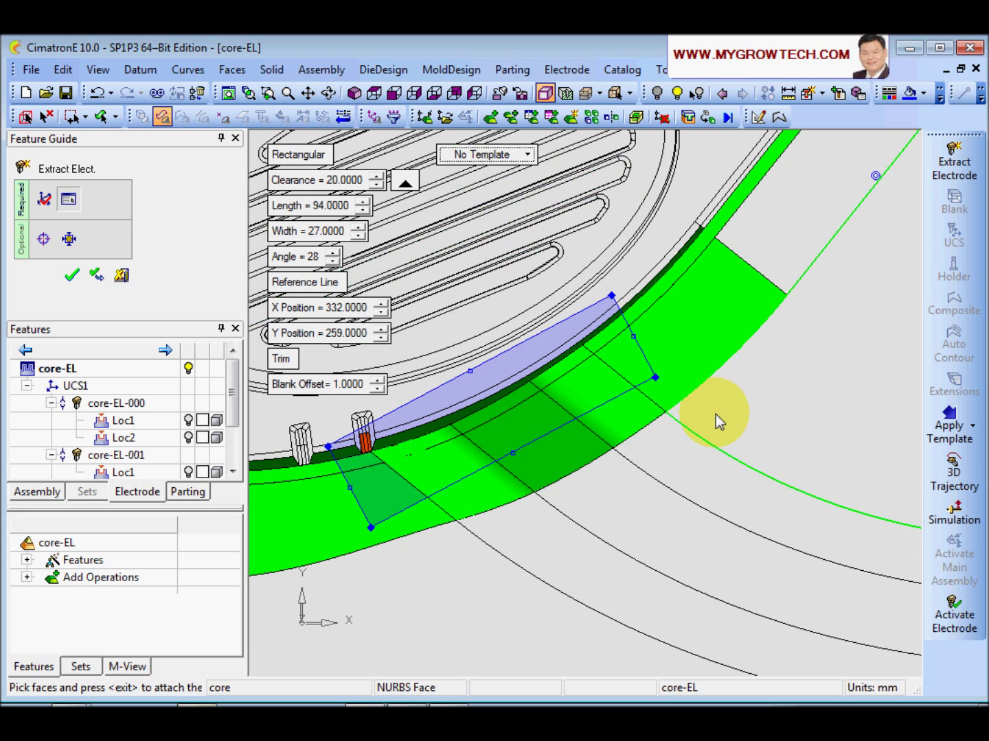
{"action": "left_click", "coordinate": [70, 275]}
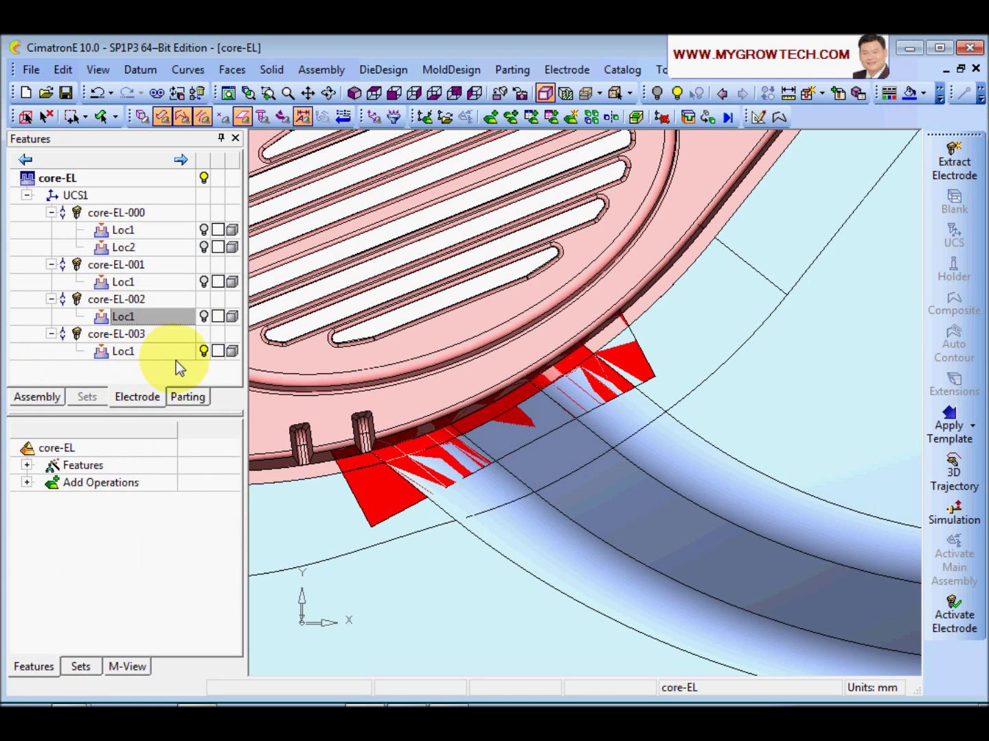
Hide the core-EL main assembly geometry and activate the new core-EL-003 electrode.
{"action": "left_click", "coordinate": [204, 177]}
{"action": "double_click", "coordinate": [135, 336]}
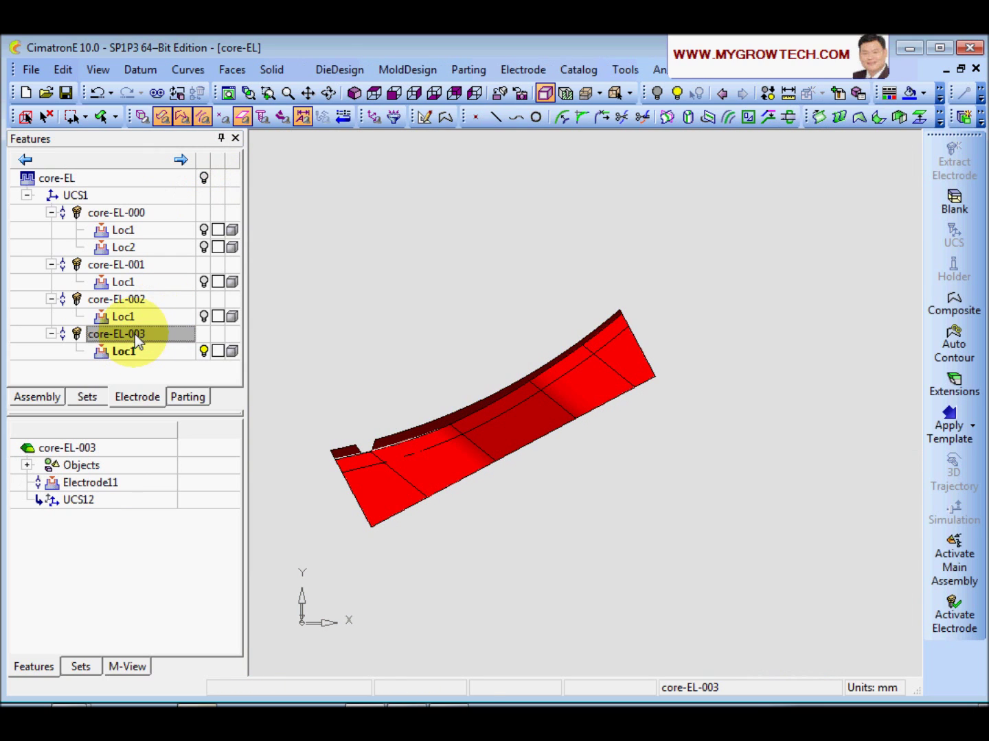
{"action": "middle_click_drag", "start_coordinate": [508, 452], "coordinate": [391, 302]}
Start modifying the boundaries of the electrode's tall notched wall face, opening its boundary sketch.
{"action": "left_click", "coordinate": [233, 70]}
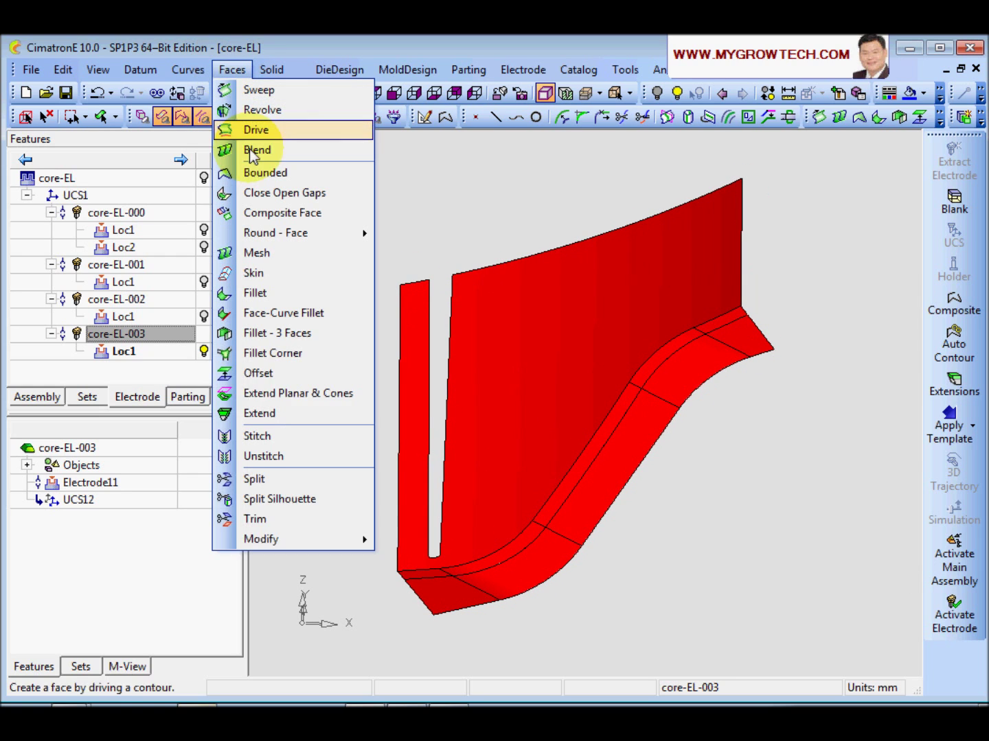
{"action": "mouse_move", "coordinate": [261, 540]}
{"action": "left_click", "coordinate": [392, 539]}
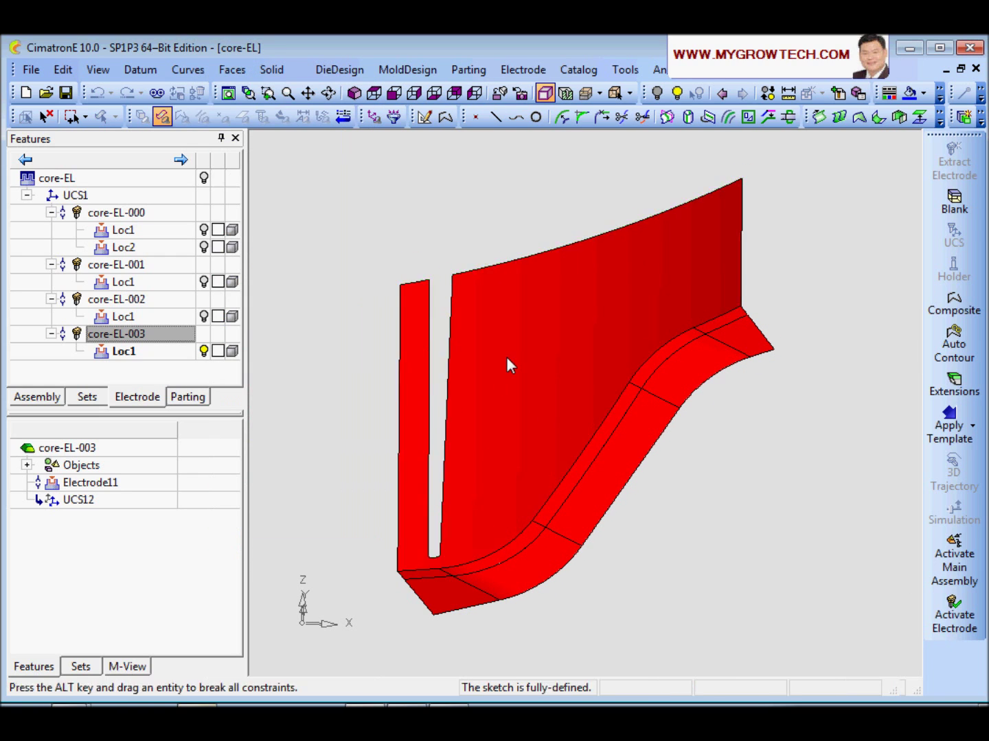
{"action": "mouse_move", "coordinate": [504, 360]}
{"action": "middle_mouse_down"}
{"action": "mouse_move", "coordinate": [521, 465]}
{"action": "mouse_move", "coordinate": [516, 419]}
{"action": "mouse_move", "coordinate": [508, 435]}
{"action": "mouse_move", "coordinate": [541, 456]}
{"action": "middle_mouse_up"}
{"action": "left_click", "coordinate": [412, 311]}
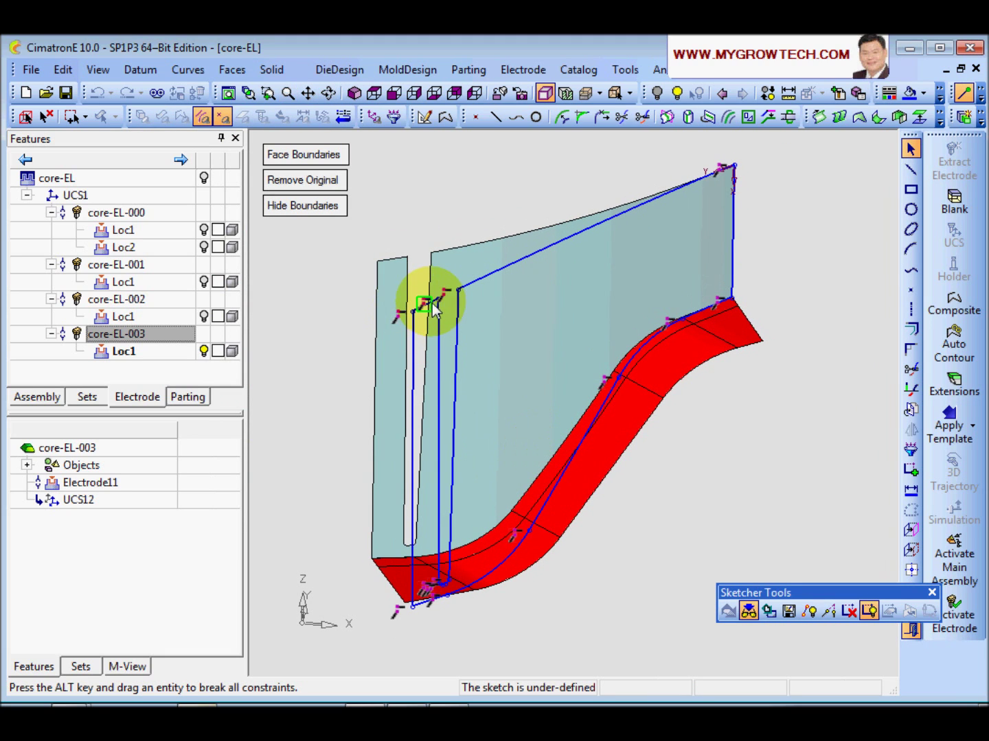
Delete the short top segment beside the slot and the connected outer boundary loop, leaving only the slot's own outline.
{"action": "scroll", "coordinate": [553, 456], "scroll_direction": "up", "scroll_amount": 4}
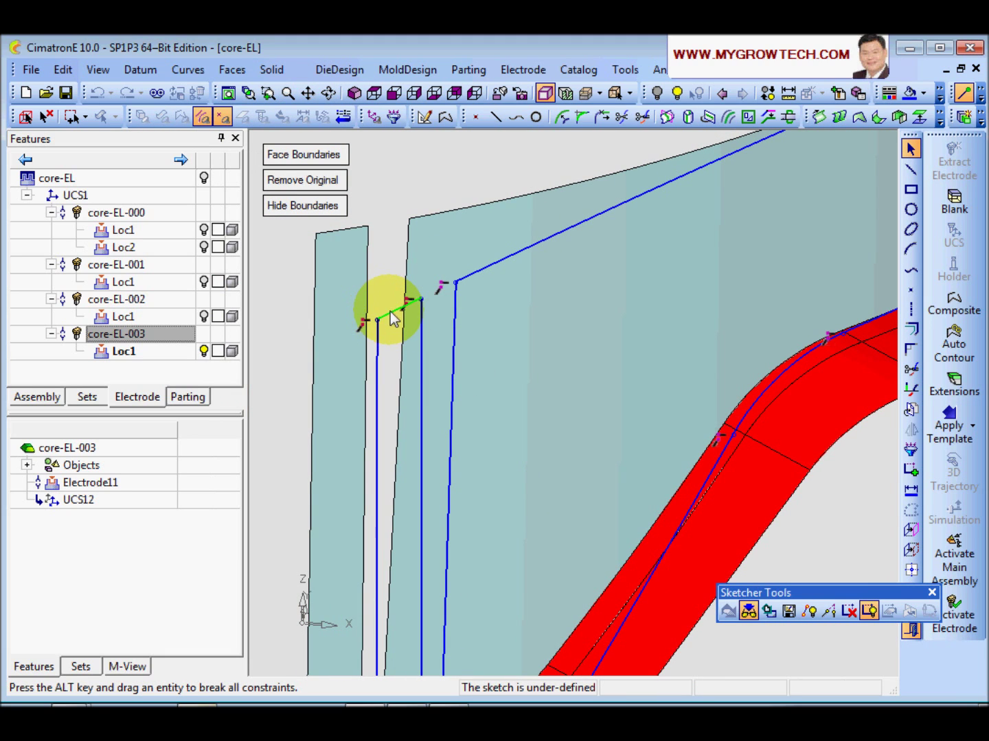
{"action": "key", "text": "Delete"}
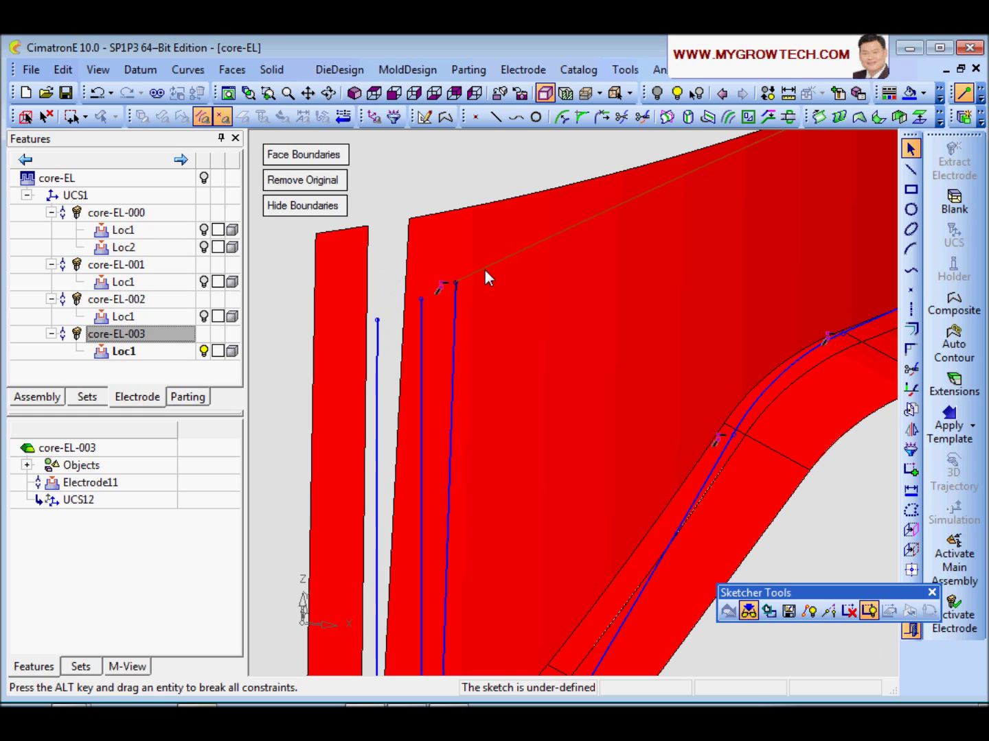
{"action": "left_click", "coordinate": [381, 346]}
{"action": "right_click", "coordinate": [381, 345]}
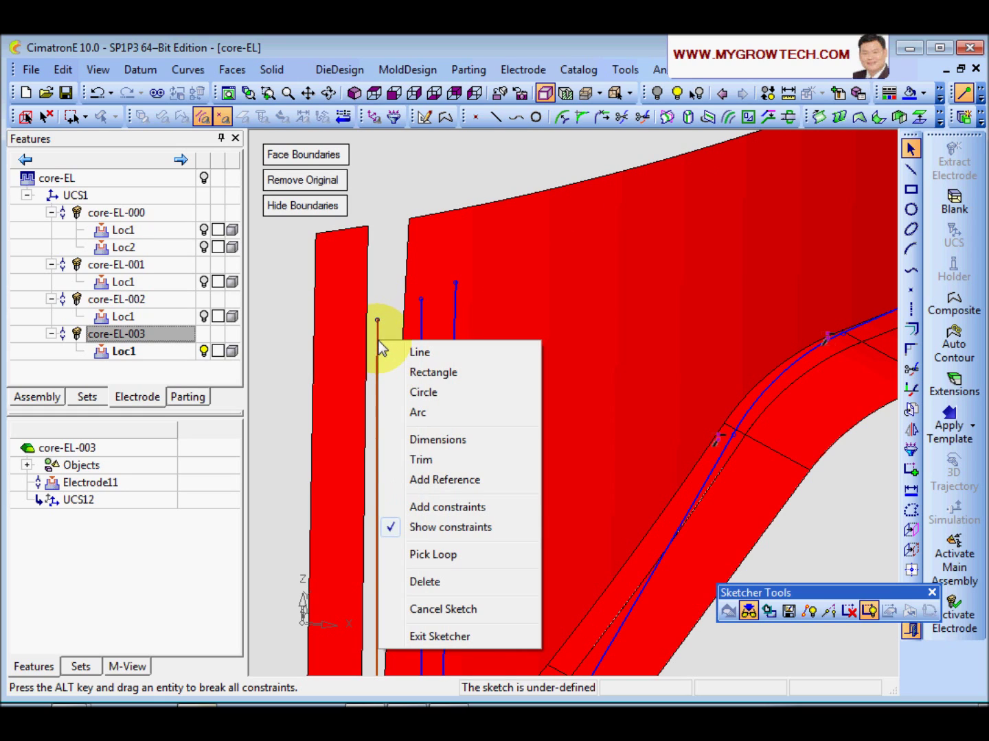
{"action": "left_click", "coordinate": [436, 555]}
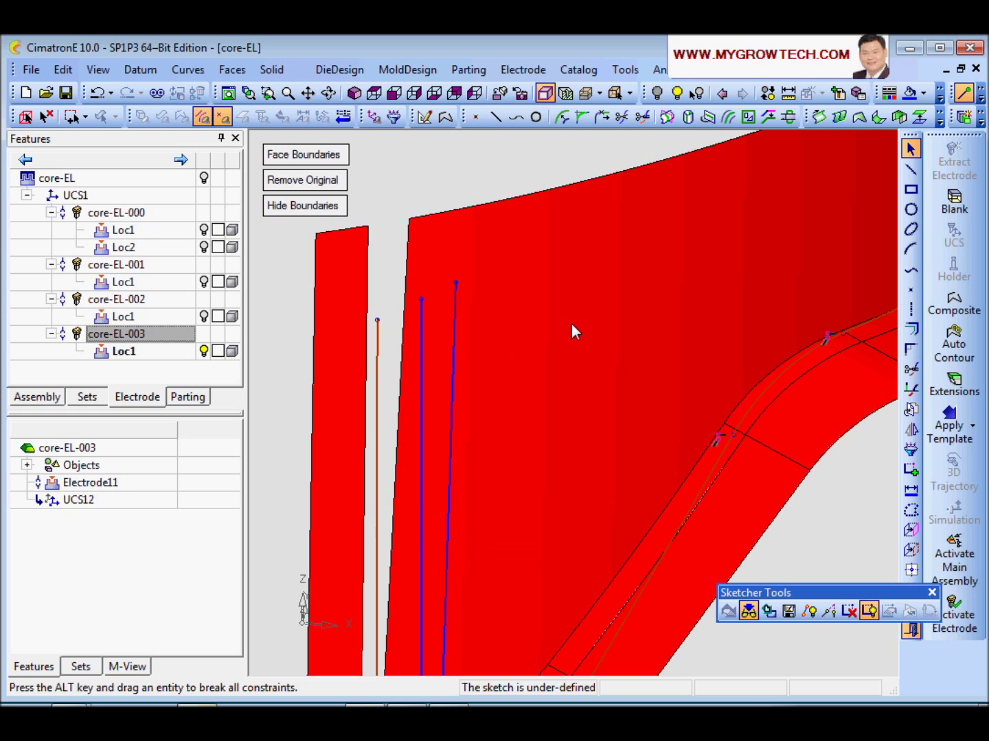
Draw a line joining the open top ends of the slot's two long side lines.
{"action": "left_click", "coordinate": [910, 169]}
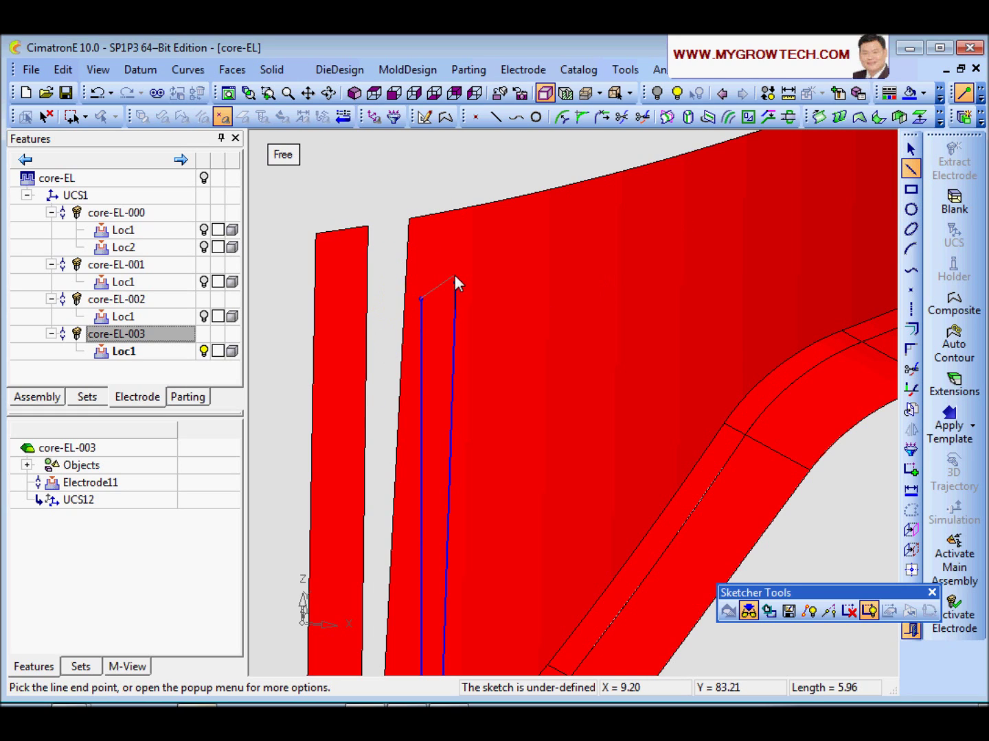
{"action": "left_click", "coordinate": [454, 282]}
{"action": "key", "text": "Escape"}
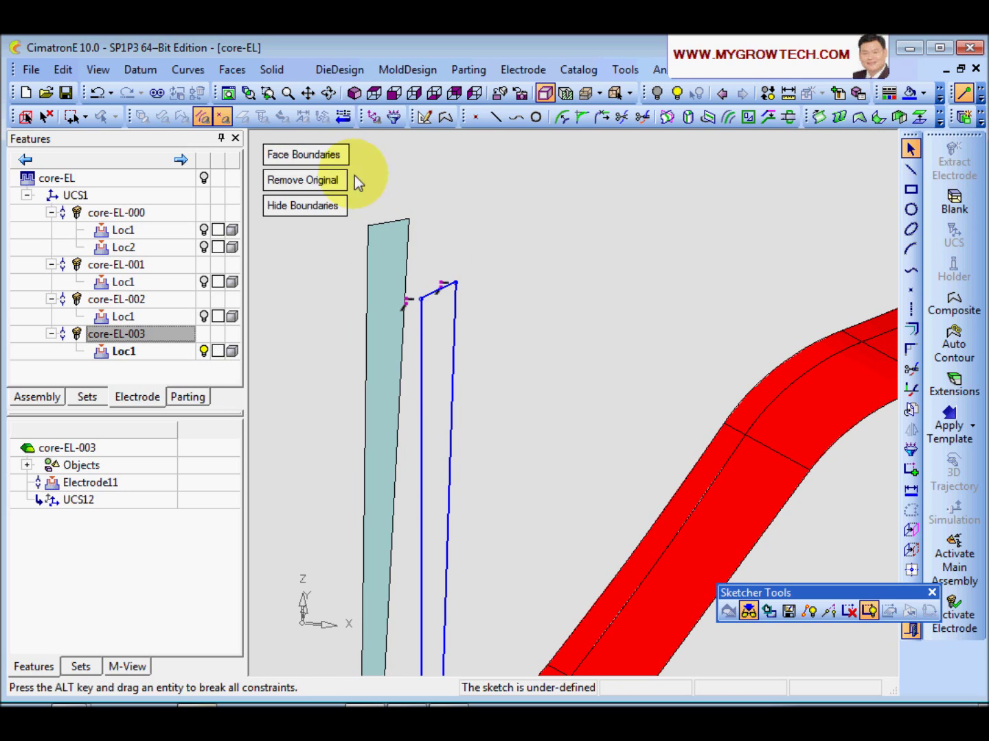
Set the boundary change to keep the original wall face and exit the sketcher to fill the slot with a face.
{"action": "left_click", "coordinate": [306, 182]}
{"action": "scroll", "coordinate": [625, 276], "scroll_direction": "down", "scroll_amount": 5}
{"action": "mouse_move", "coordinate": [625, 275]}
{"action": "middle_mouse_down"}
{"action": "mouse_move", "coordinate": [541, 345]}
{"action": "mouse_move", "coordinate": [497, 423]}
{"action": "mouse_move", "coordinate": [460, 287]}
{"action": "middle_mouse_up"}
{"action": "right_click", "coordinate": [461, 287]}
{"action": "left_click", "coordinate": [512, 583]}
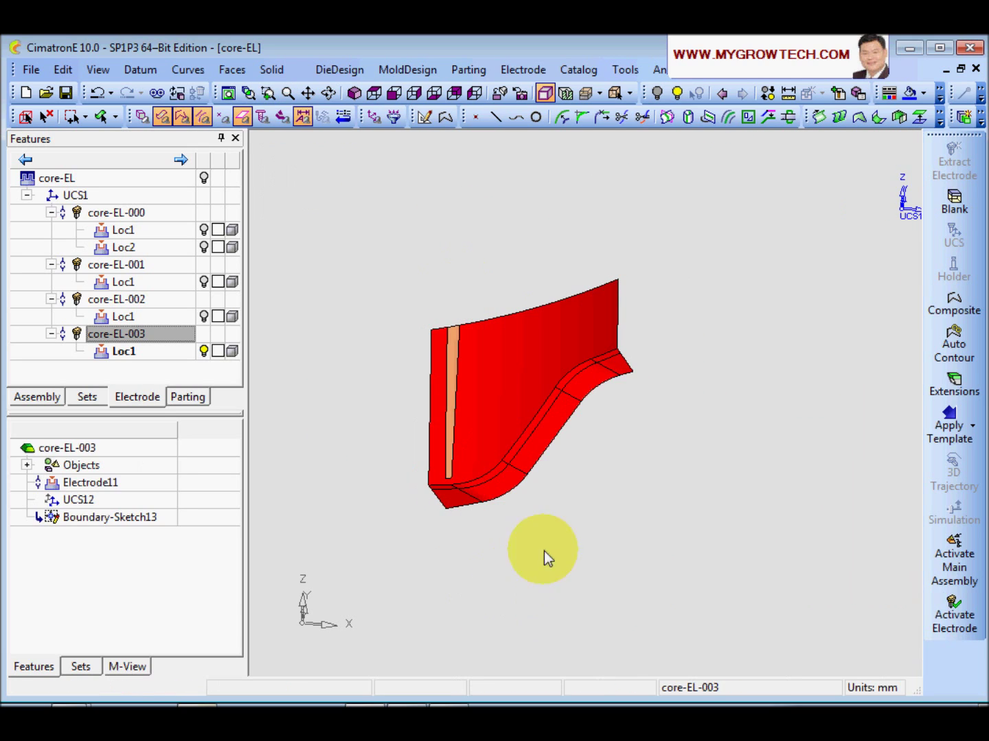
Show the core-EL main assembly to compare the filled slot with the core's rib, and hide it again.
{"action": "scroll", "coordinate": [517, 458], "scroll_direction": "up", "scroll_amount": 3}
{"action": "middle_click_drag", "start_coordinate": [517, 458], "coordinate": [531, 349]}
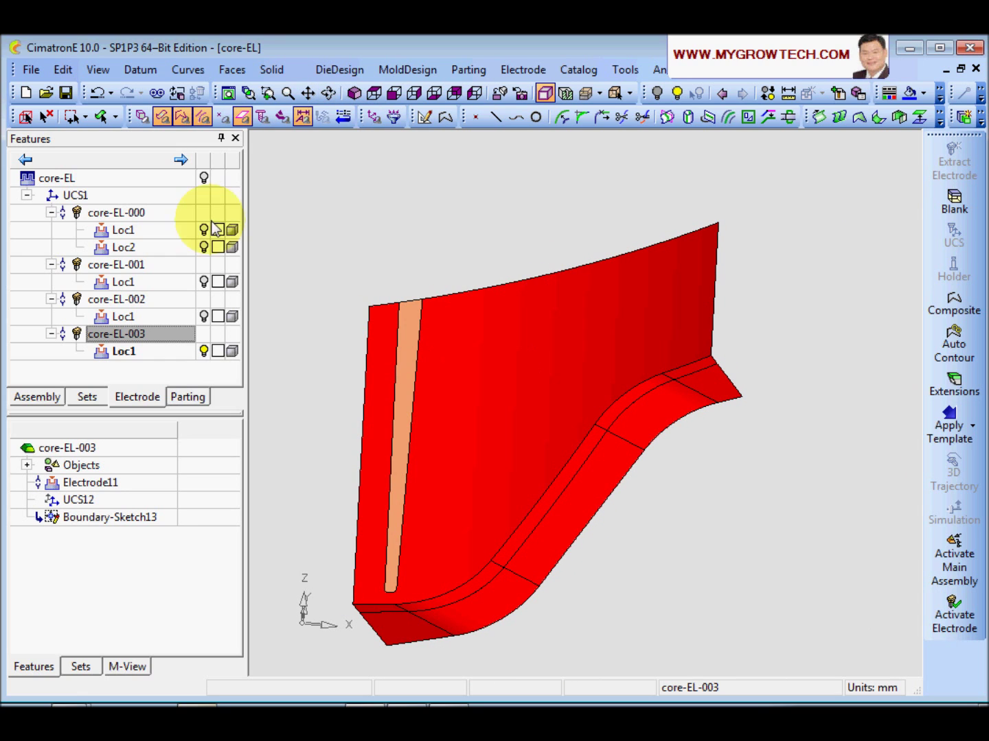
{"action": "left_click", "coordinate": [204, 178]}
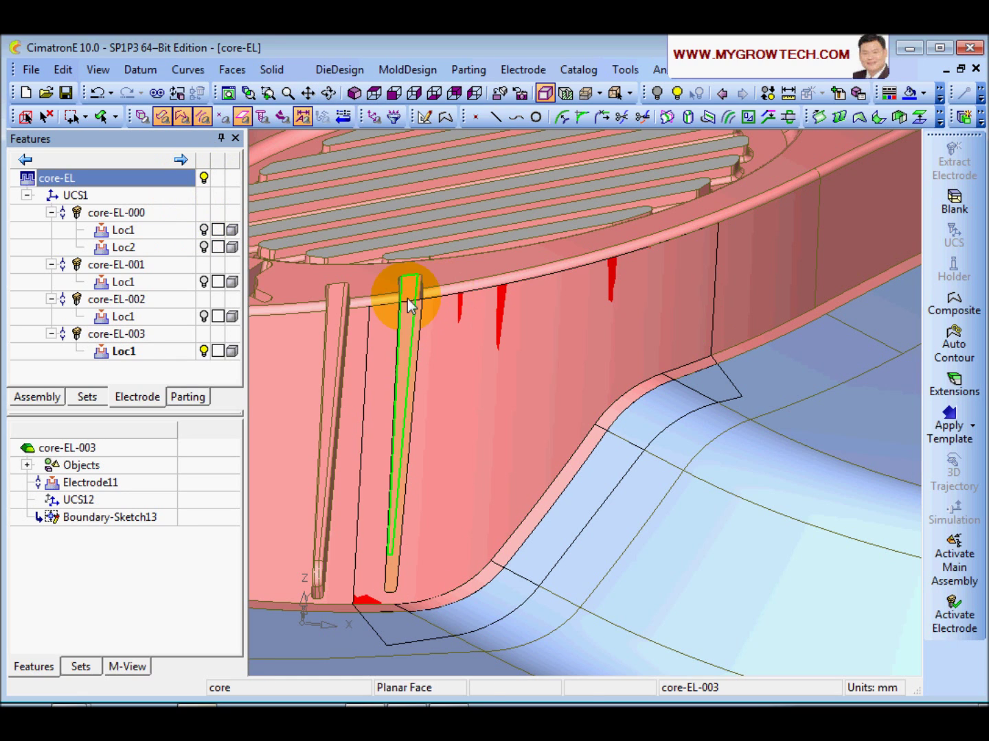
{"action": "left_click", "coordinate": [204, 177]}
Create a composite curve Along Open Edges over the full top edge of the wall, from the slot end to the far corner.
{"action": "right_click", "coordinate": [387, 289]}
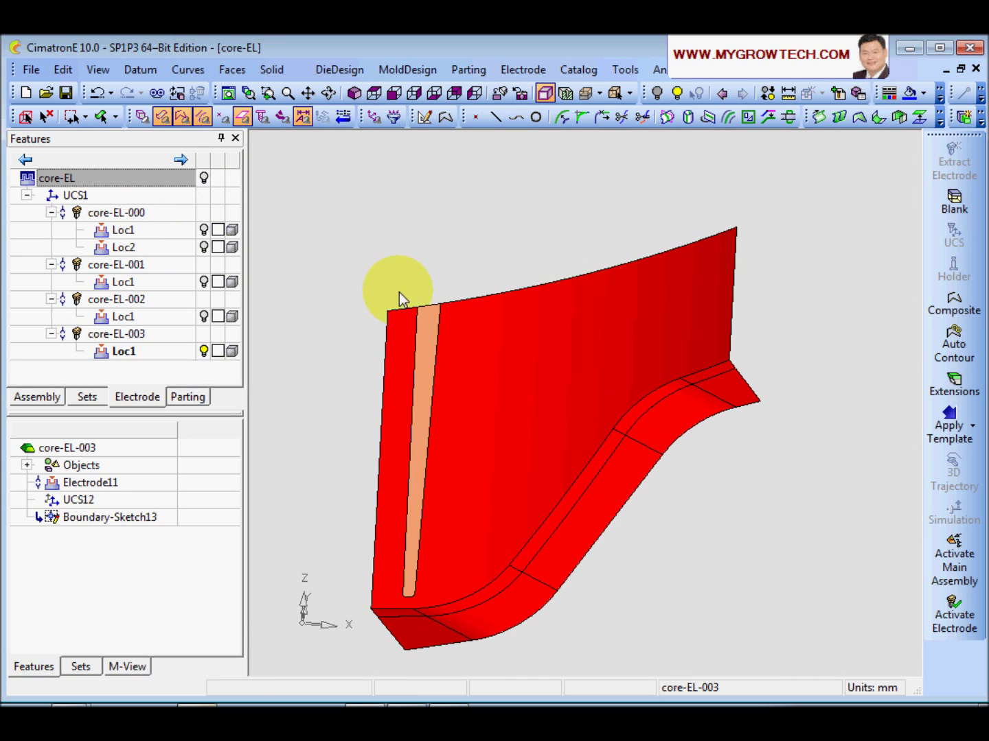
{"action": "left_click", "coordinate": [466, 287]}
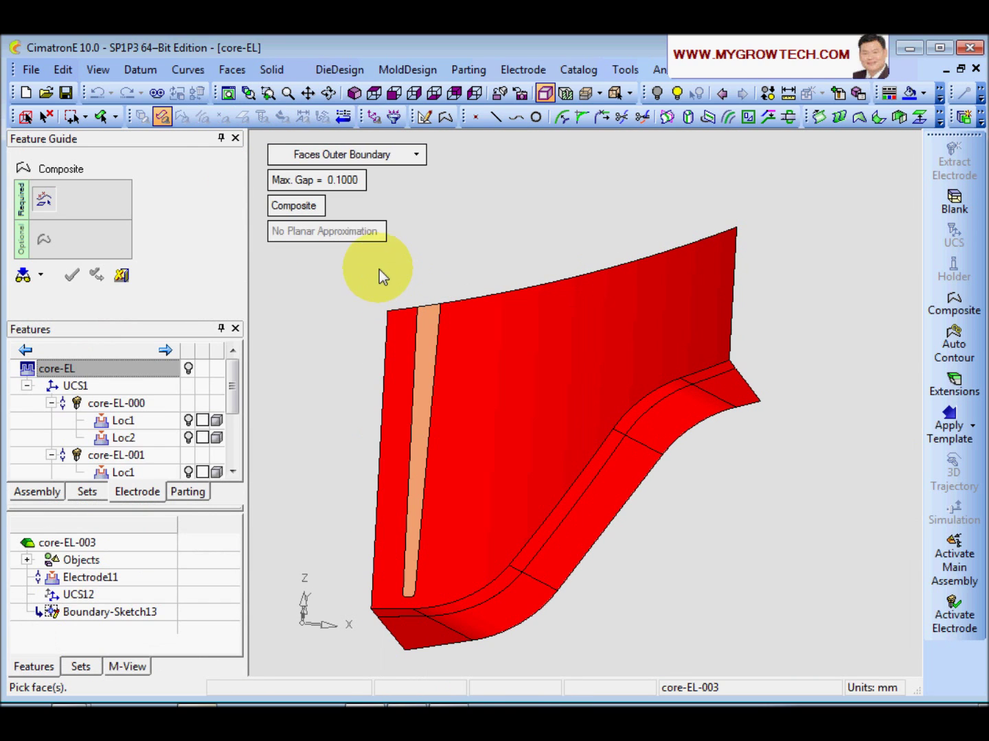
{"action": "left_click", "coordinate": [357, 154]}
{"action": "left_click", "coordinate": [364, 214]}
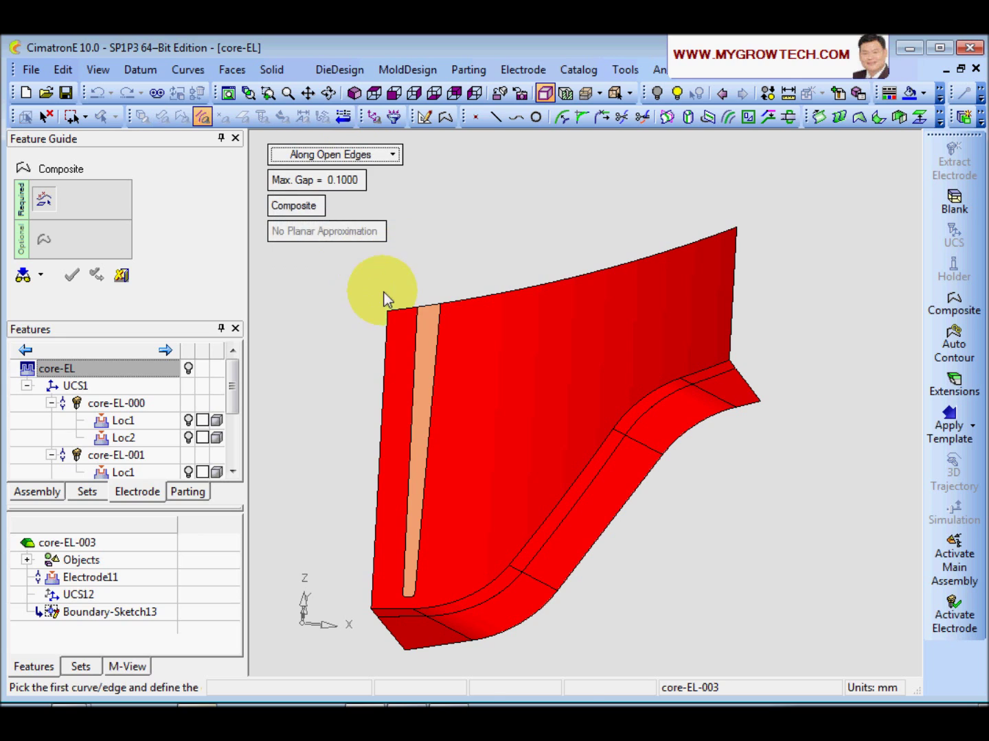
{"action": "left_click", "coordinate": [395, 315]}
{"action": "left_click", "coordinate": [721, 229]}
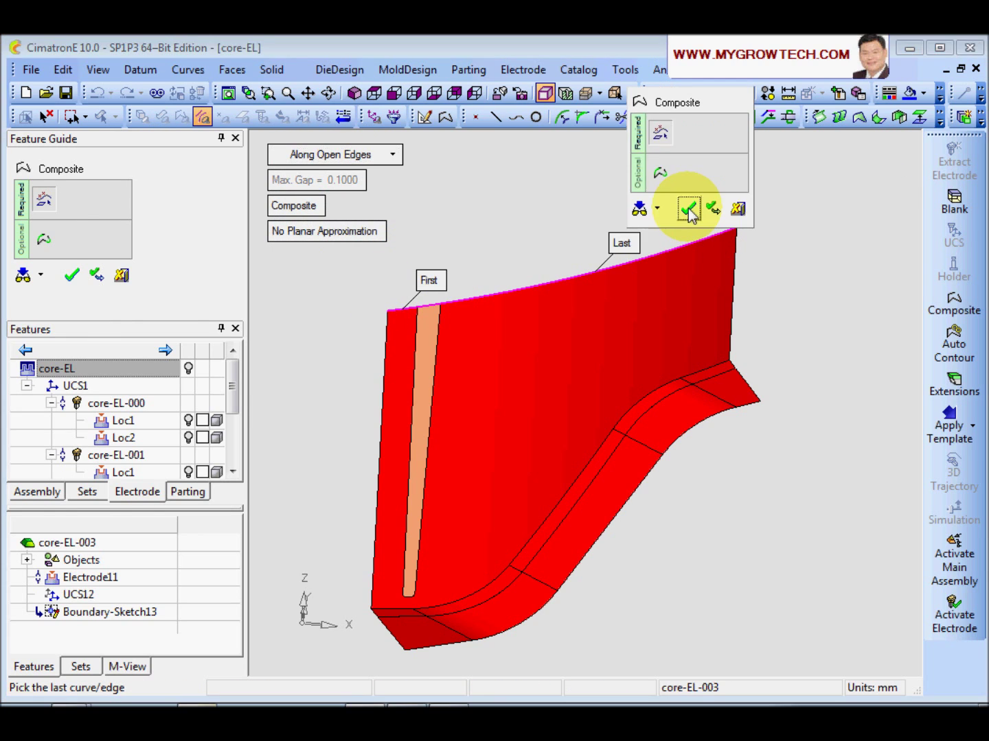
{"action": "left_click", "coordinate": [689, 208]}
Extend the wall's top edge with a Tangent, No Template extension set to a Minimum Distance of 3 mm.
{"action": "left_click", "coordinate": [954, 385]}
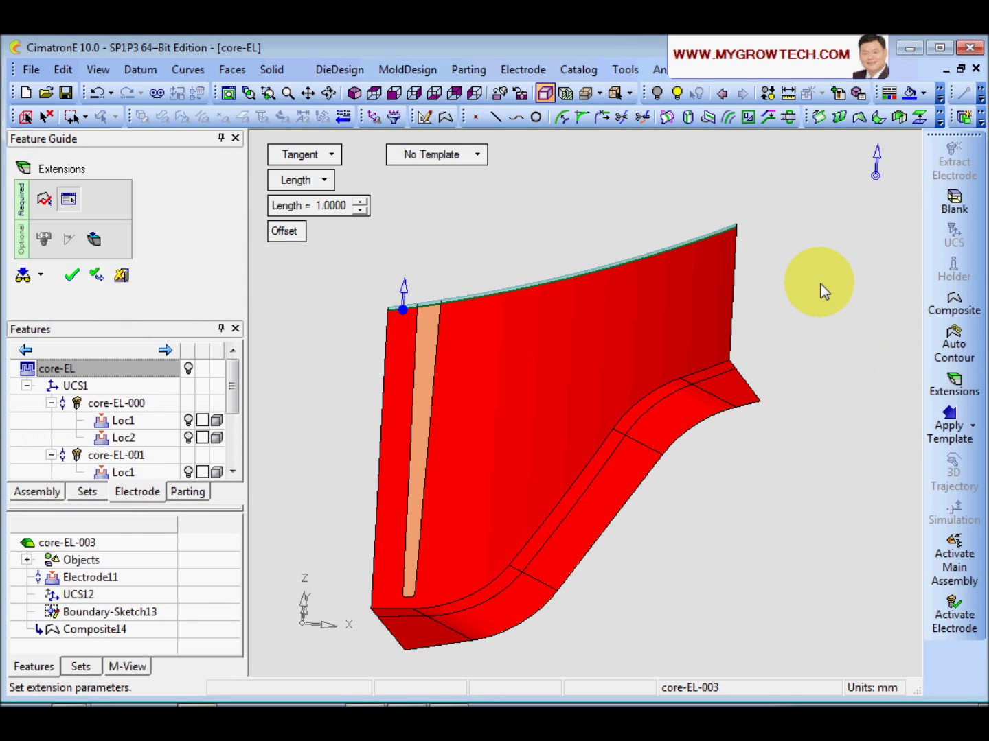
{"action": "left_click", "coordinate": [327, 157]}
{"action": "left_click", "coordinate": [335, 200]}
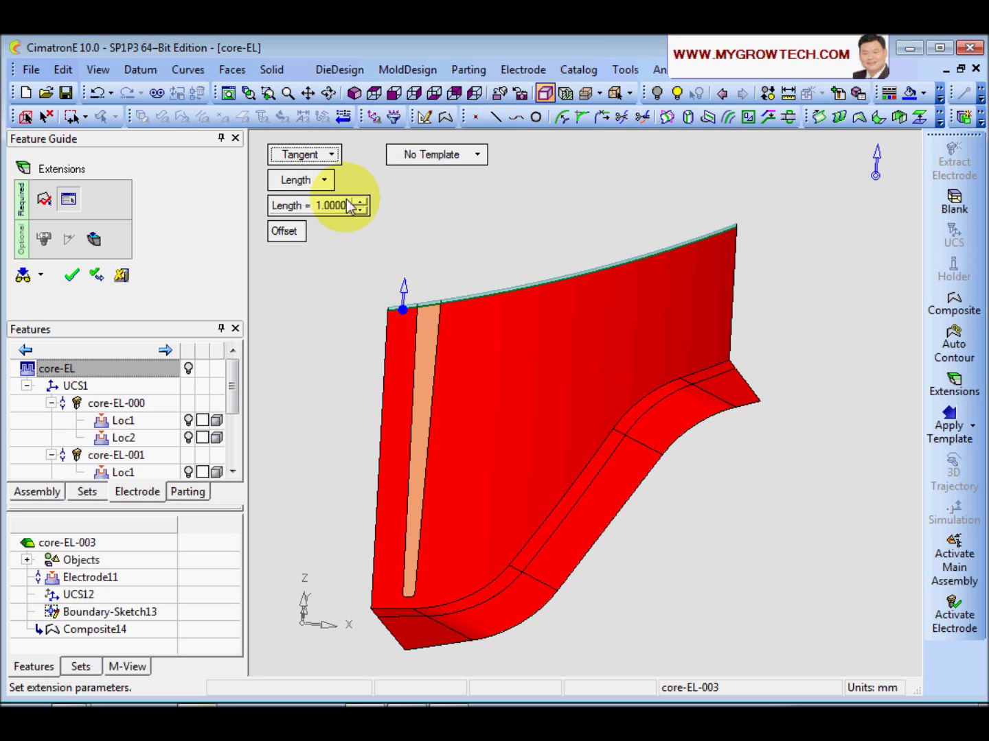
{"action": "left_click", "coordinate": [319, 186]}
{"action": "mouse_move", "coordinate": [535, 384]}
{"action": "middle_mouse_down"}
{"action": "mouse_move", "coordinate": [474, 358]}
{"action": "mouse_move", "coordinate": [537, 368]}
{"action": "middle_mouse_up"}
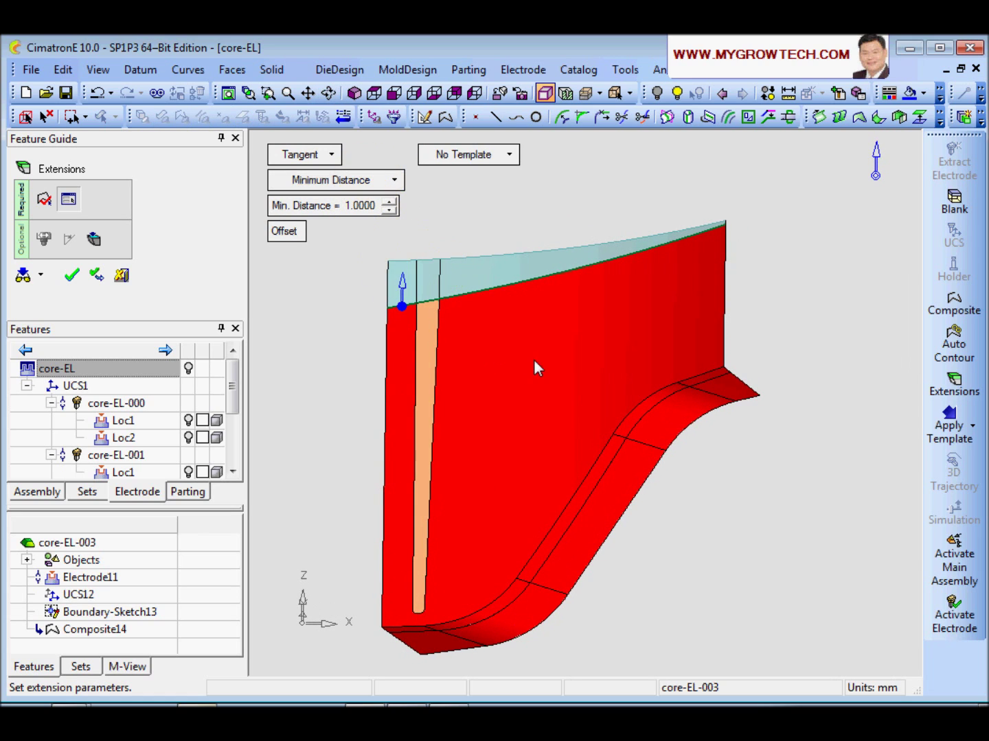
{"action": "right_click_drag", "start_coordinate": [535, 361], "coordinate": [521, 382], "text": "ctrl"}
{"action": "middle_click_drag", "start_coordinate": [520, 381], "coordinate": [519, 400], "text": "ctrl"}
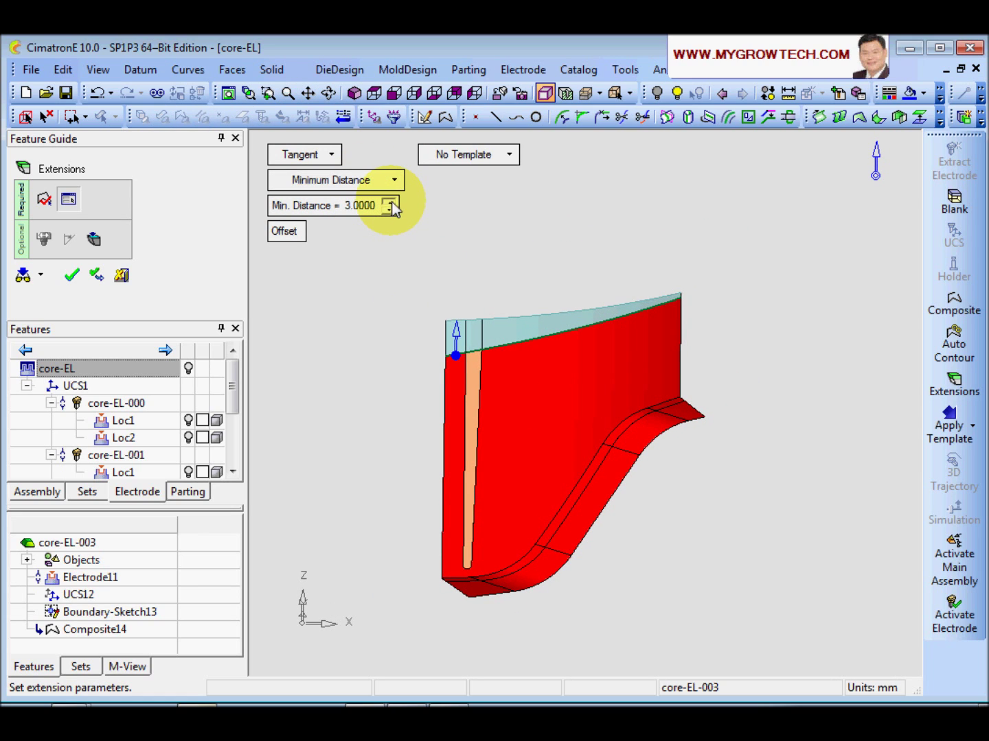
{"action": "left_click", "coordinate": [389, 209]}
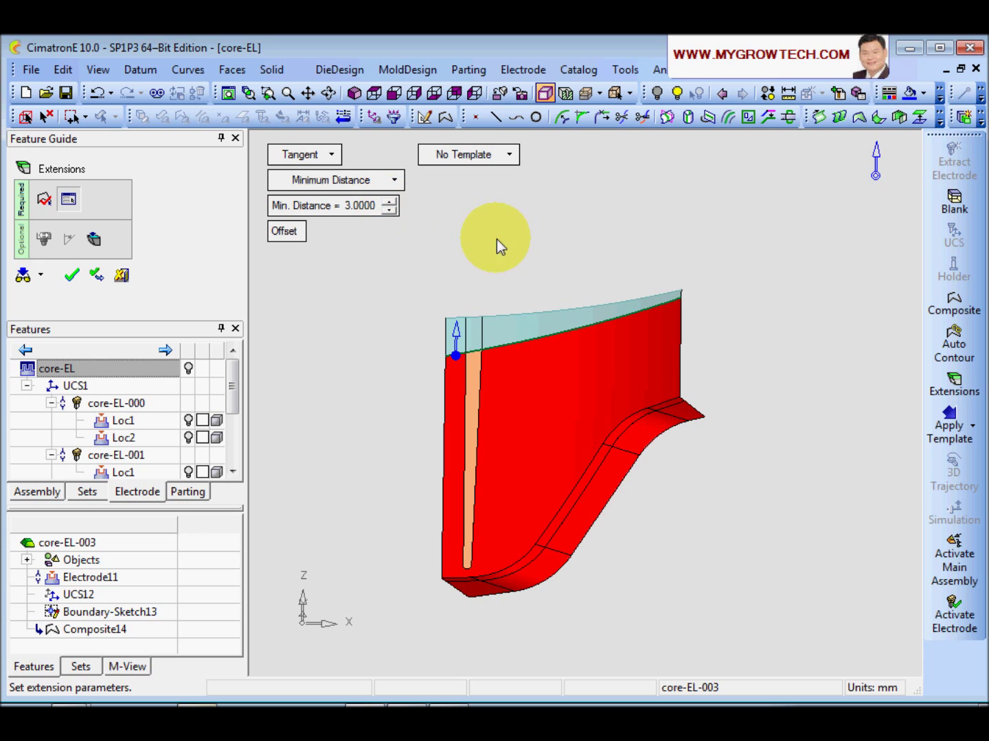
{"action": "left_click_drag", "start_coordinate": [618, 360], "coordinate": [594, 357], "text": "ctrl"}
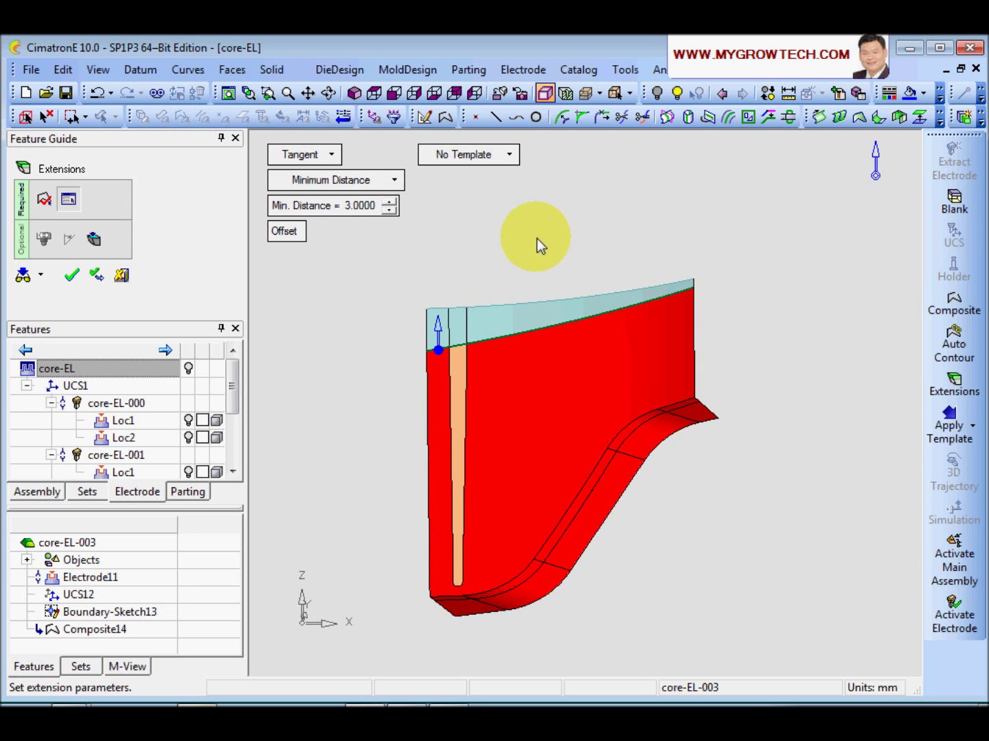
{"action": "middle_click", "coordinate": [537, 238]}
{"action": "left_click", "coordinate": [538, 239]}
{"action": "left_click_drag", "start_coordinate": [532, 243], "coordinate": [509, 230], "text": "ctrl"}
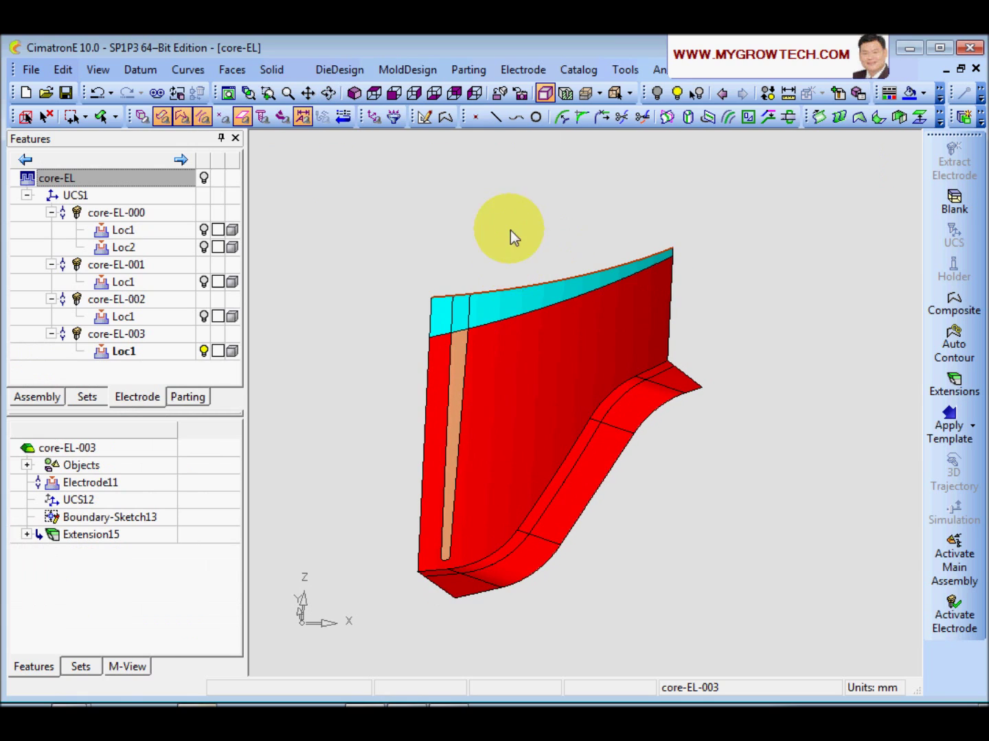
Clear the selection and create an automatic contour around the electrode's outer open edges.
{"action": "left_click", "coordinate": [46, 116]}
{"action": "mouse_move", "coordinate": [502, 353]}
{"action": "right_mouse_down", "text": "ctrl"}
{"action": "mouse_move", "coordinate": [502, 366]}
{"action": "mouse_move", "coordinate": [512, 358]}
{"action": "right_mouse_up", "text": "ctrl"}
{"action": "middle_click_drag", "start_coordinate": [513, 358], "coordinate": [515, 347], "text": "ctrl"}
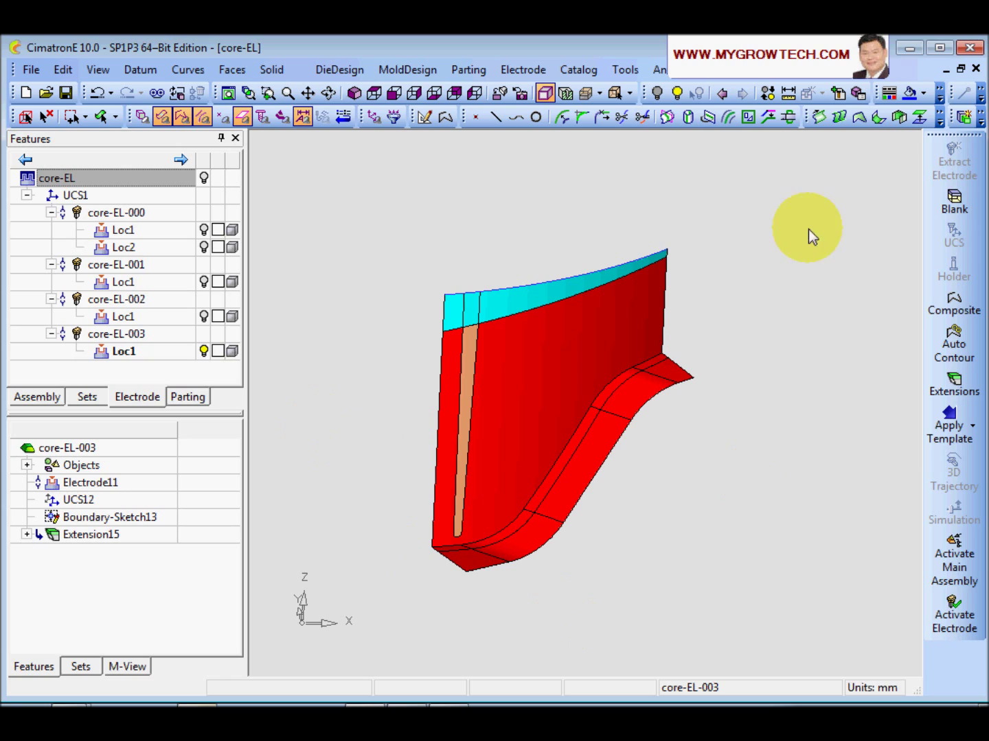
{"action": "left_click", "coordinate": [965, 351]}
{"action": "mouse_move", "coordinate": [813, 380]}
{"action": "left_mouse_down", "text": "ctrl"}
{"action": "mouse_move", "coordinate": [809, 393]}
{"action": "mouse_move", "coordinate": [812, 381]}
{"action": "left_mouse_up", "text": "ctrl"}
Apply the electrode template file dirblank-hdl.etp to the contoured electrode.
{"action": "left_click", "coordinate": [970, 430]}
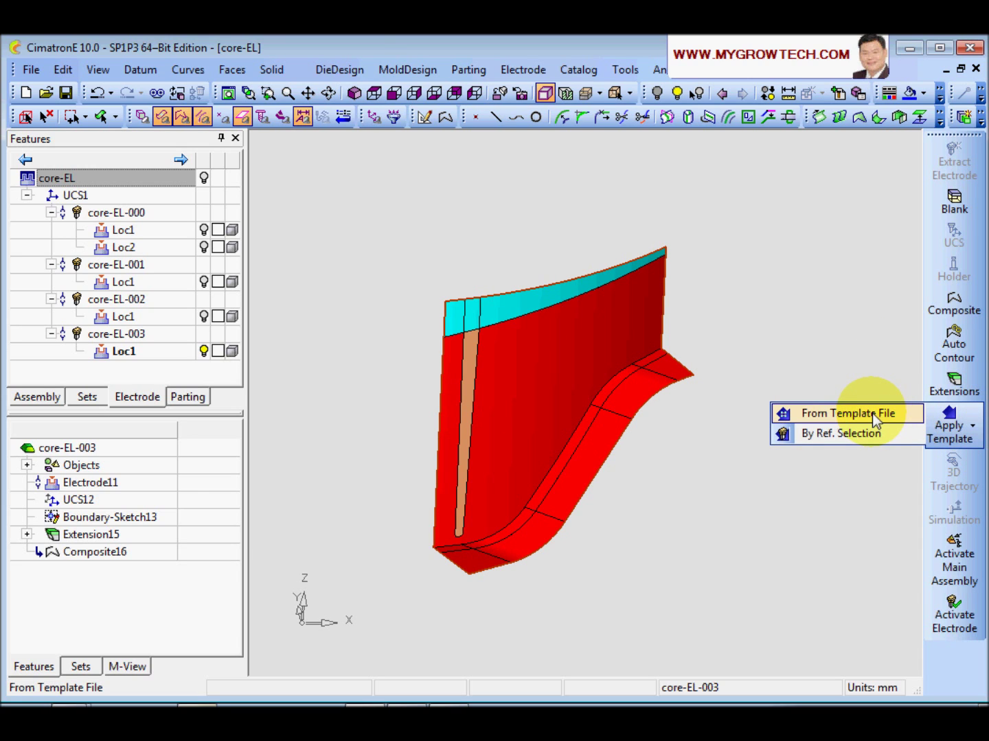
{"action": "left_click", "coordinate": [872, 413]}
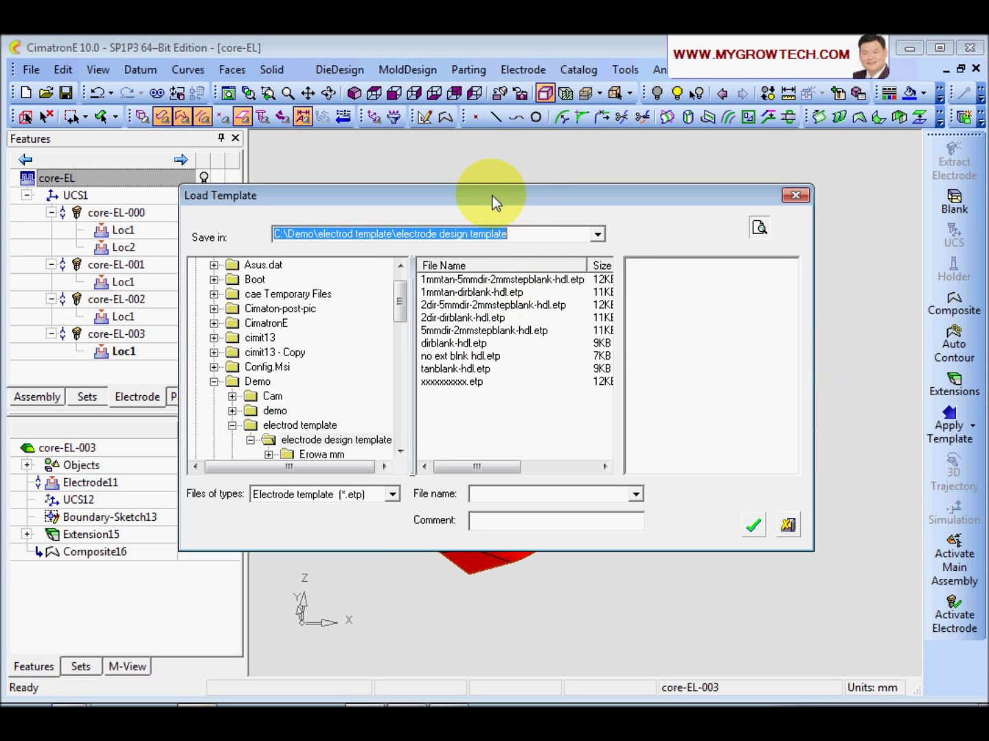
{"action": "left_click_drag", "start_coordinate": [492, 200], "coordinate": [491, 187]}
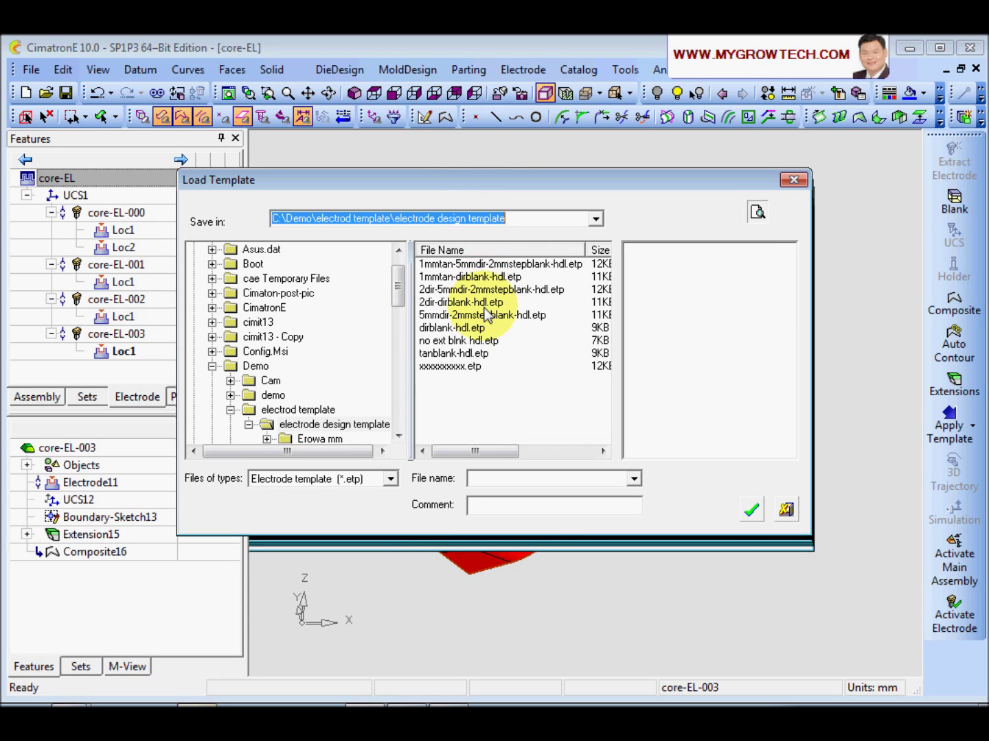
{"action": "left_click", "coordinate": [440, 330]}
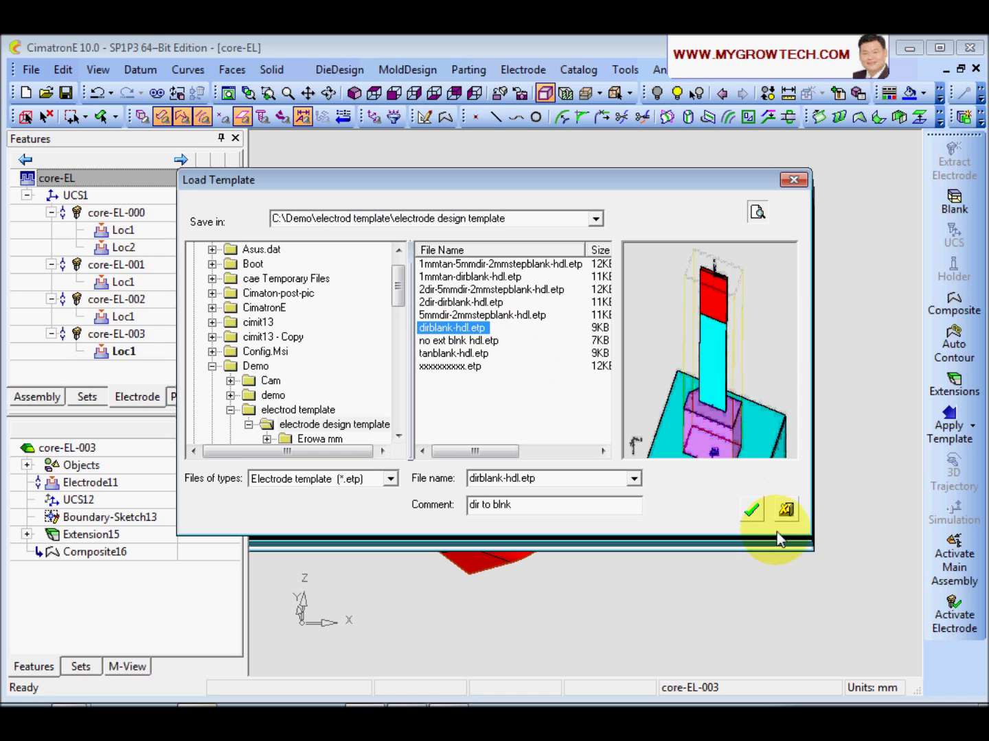
{"action": "left_click", "coordinate": [752, 509]}
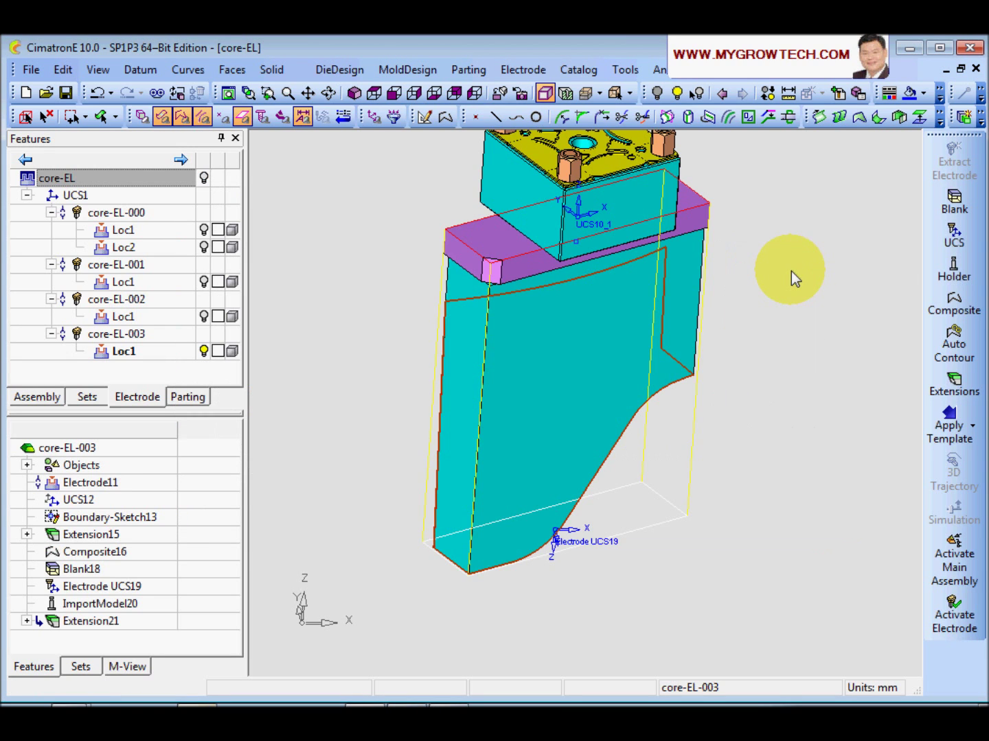
Recolour the orange slot-fill face to match the cyan of the extension faces, using the colour picker.
{"action": "right_click_drag", "start_coordinate": [782, 344], "coordinate": [649, 401], "text": "ctrl"}
{"action": "left_click_drag", "start_coordinate": [649, 401], "coordinate": [639, 556], "text": "ctrl"}
{"action": "right_click_drag", "start_coordinate": [639, 556], "coordinate": [485, 455], "text": "ctrl"}
{"action": "middle_click_drag", "start_coordinate": [485, 455], "coordinate": [544, 368], "text": "ctrl"}
{"action": "mouse_move", "coordinate": [544, 369]}
{"action": "left_mouse_down", "text": "ctrl"}
{"action": "mouse_move", "coordinate": [558, 368]}
{"action": "mouse_move", "coordinate": [549, 377]}
{"action": "left_mouse_up", "text": "ctrl"}
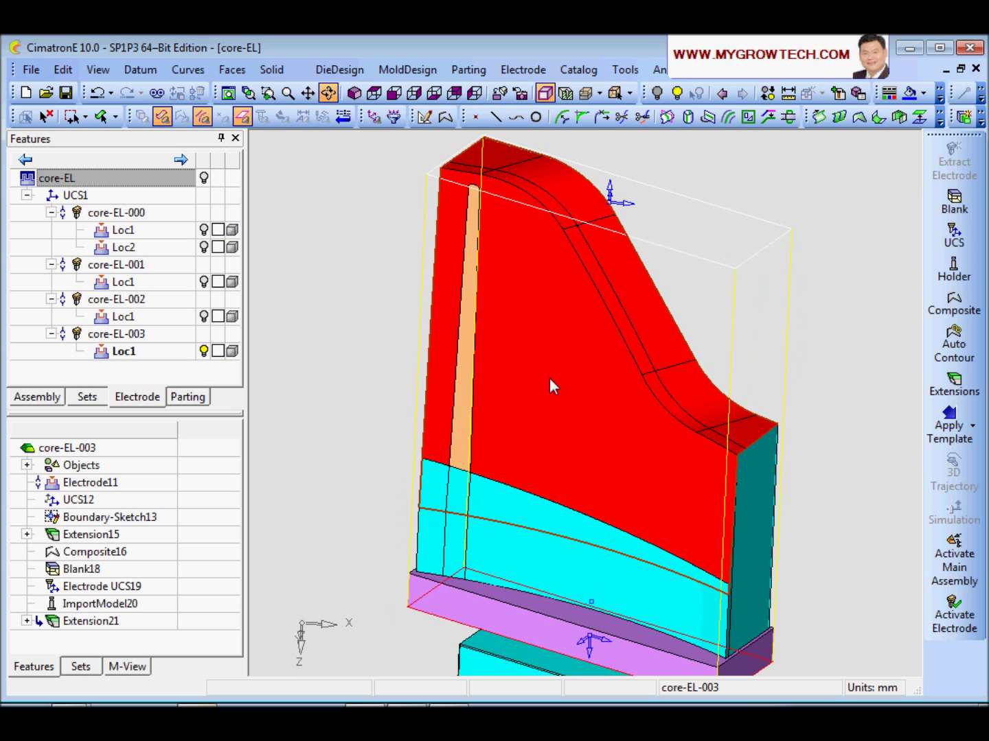
{"action": "left_click", "coordinate": [941, 97]}
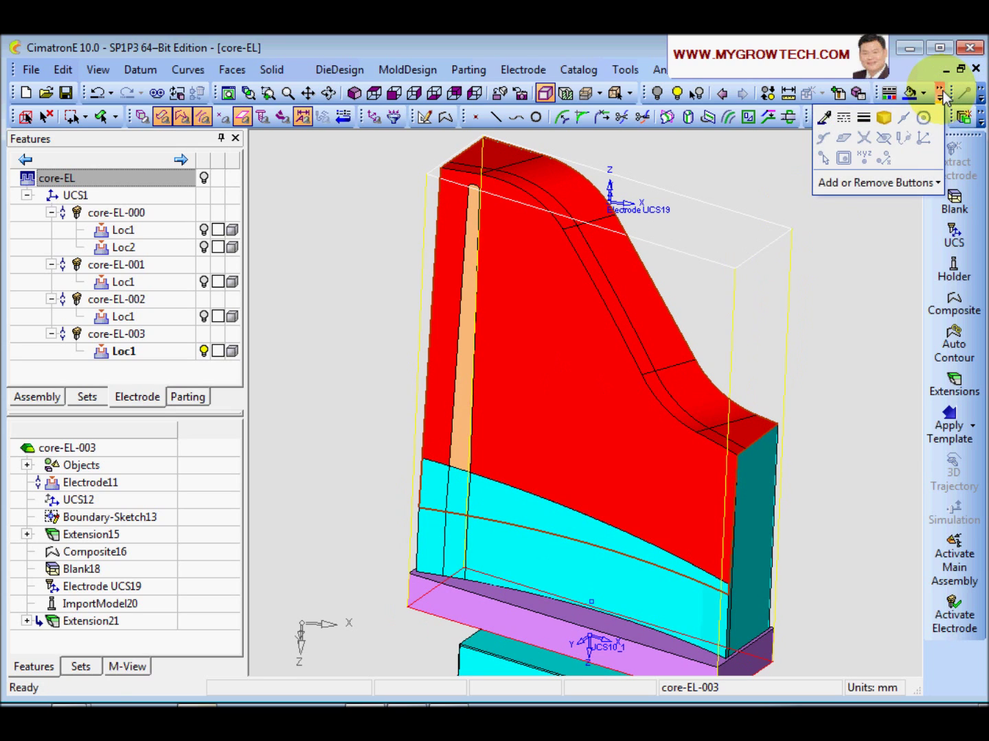
{"action": "left_click", "coordinate": [823, 120]}
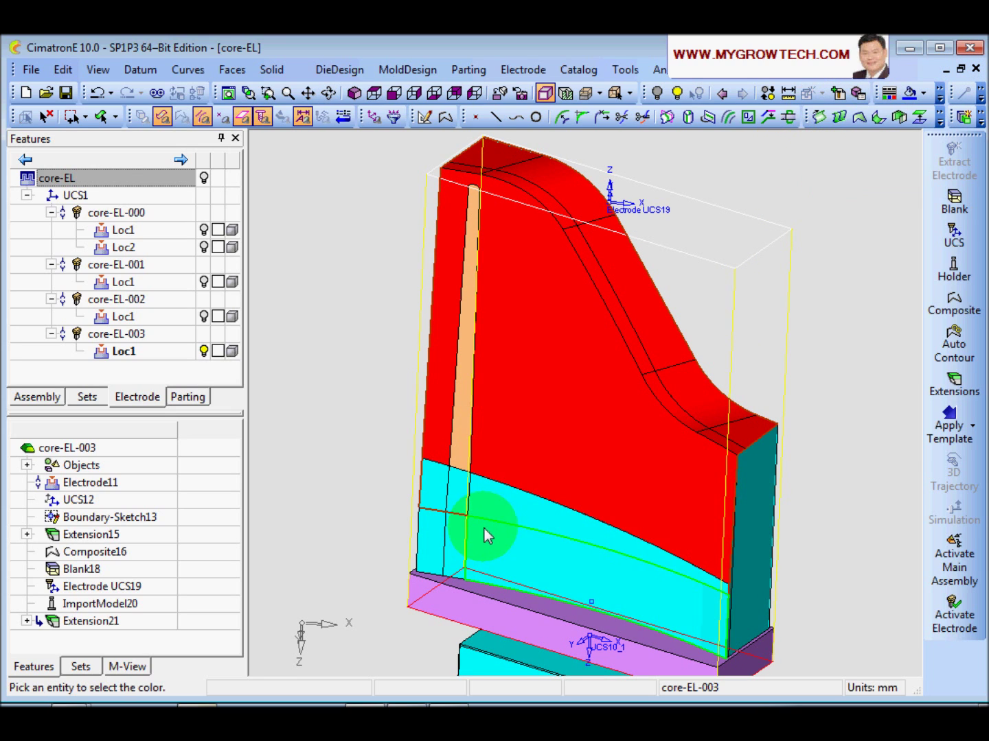
{"action": "left_click", "coordinate": [462, 395]}
Delete the Electrode UCS19 feature from electrode core-EL-003.
{"action": "middle_click_drag", "start_coordinate": [790, 275], "coordinate": [680, 354]}
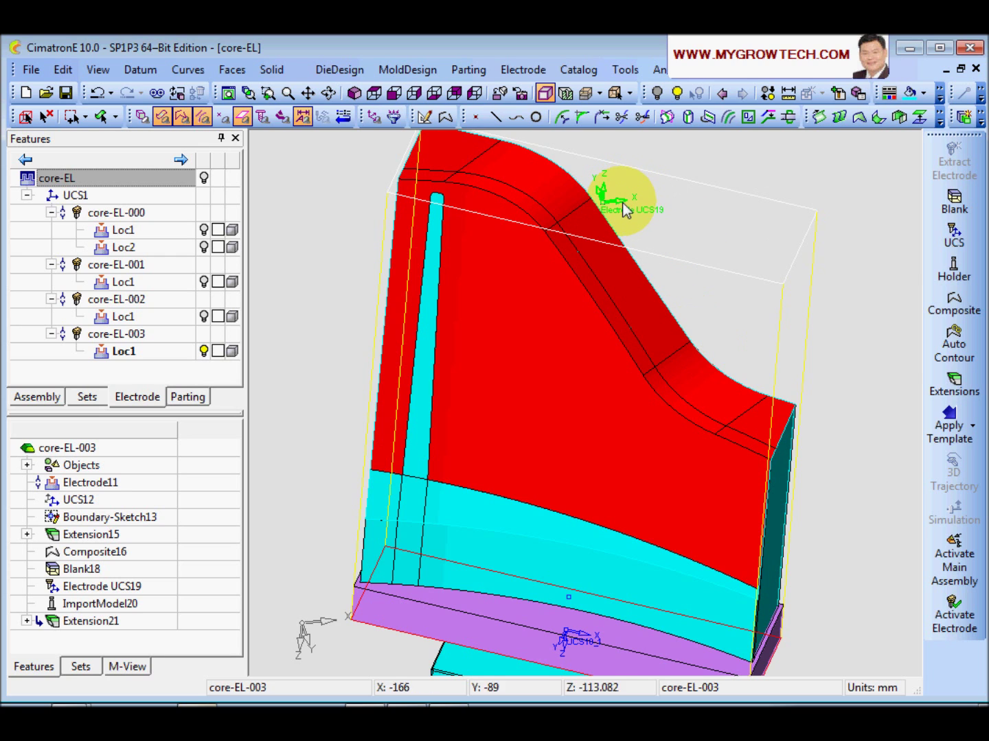
{"action": "middle_click_drag", "start_coordinate": [690, 337], "coordinate": [616, 422]}
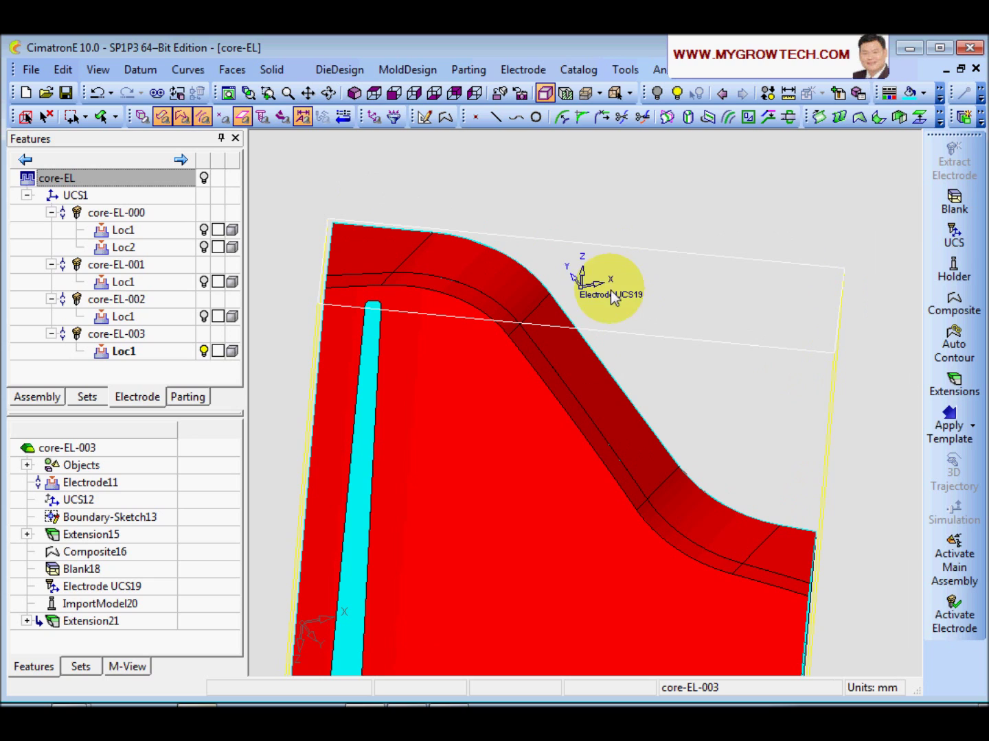
{"action": "middle_click_drag", "start_coordinate": [615, 288], "coordinate": [604, 368]}
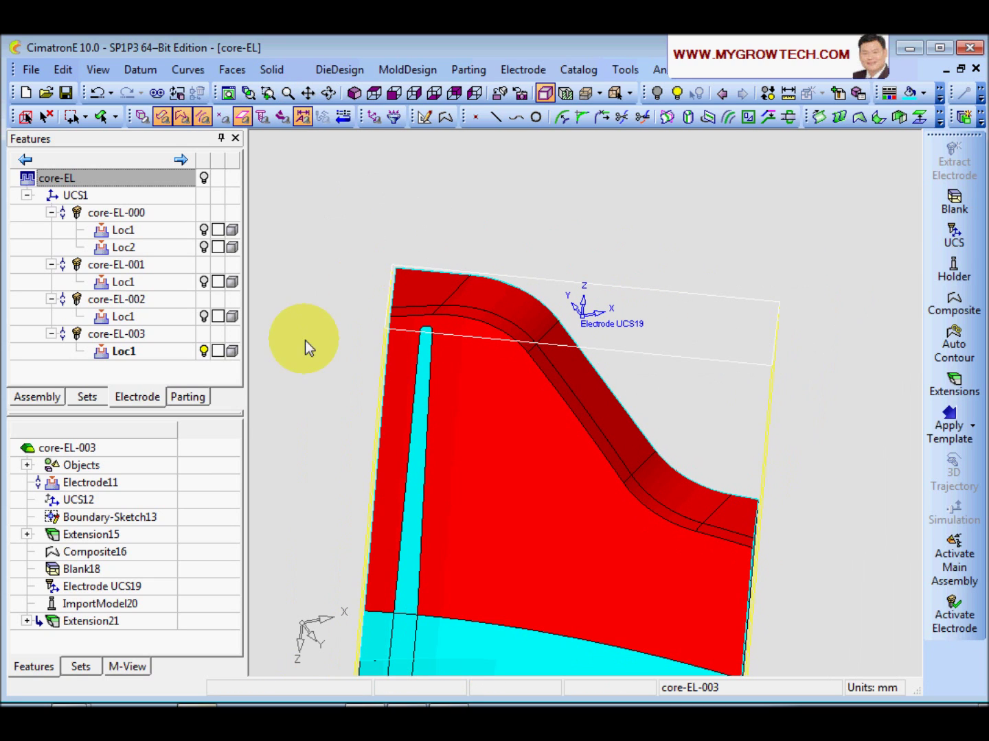
{"action": "left_click", "coordinate": [114, 490]}
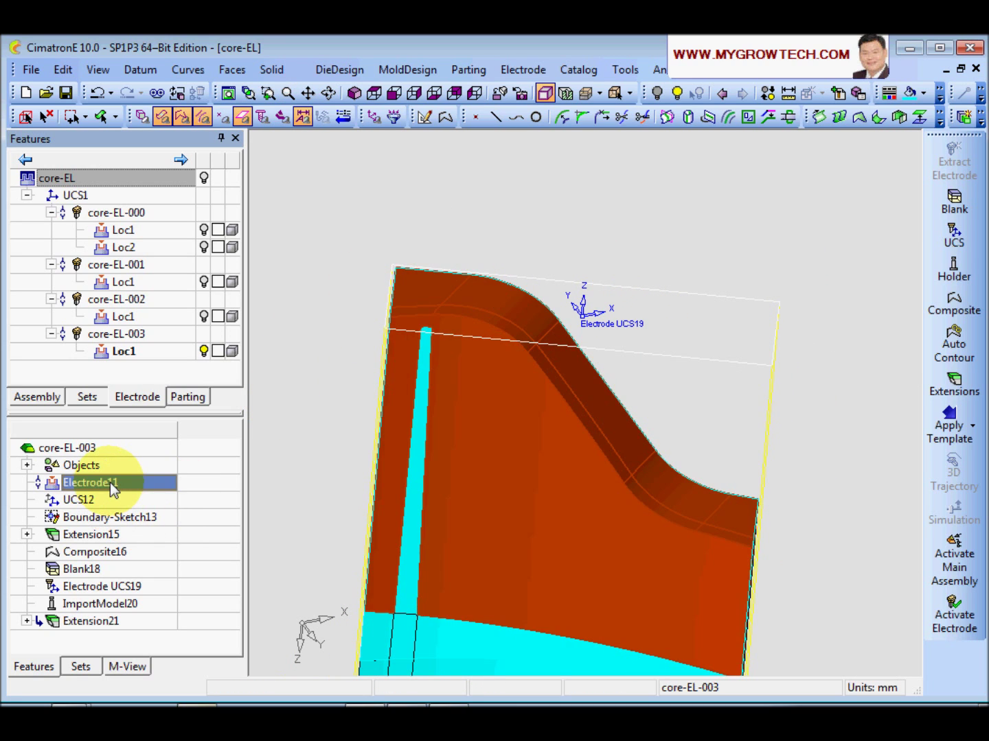
{"action": "left_click", "coordinate": [319, 302]}
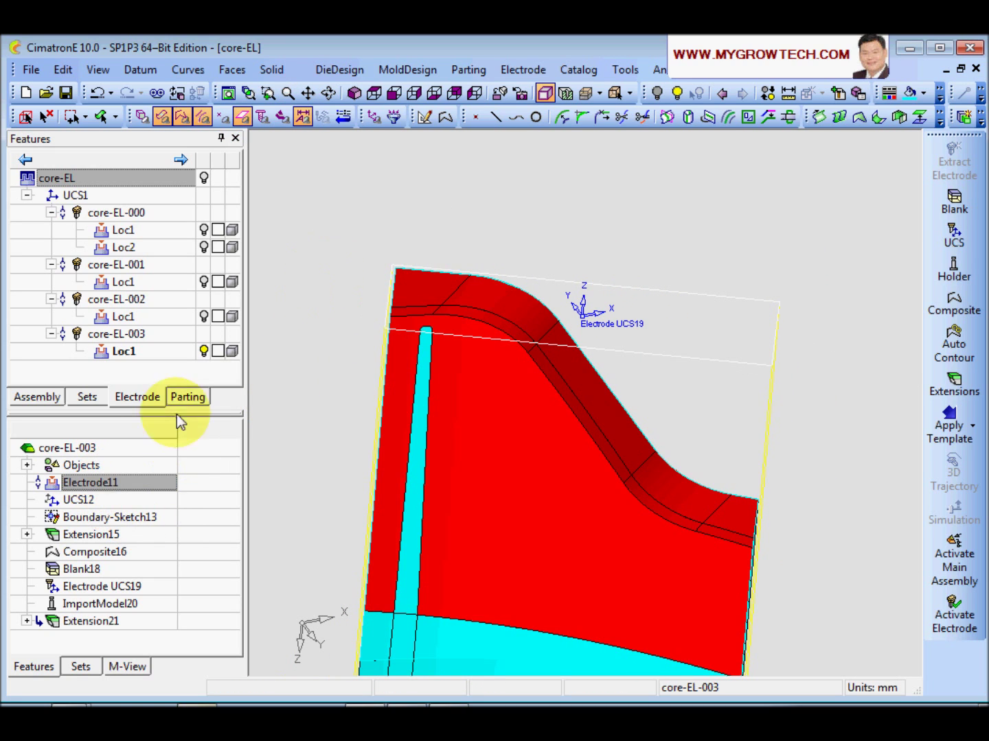
{"action": "right_click", "coordinate": [114, 589]}
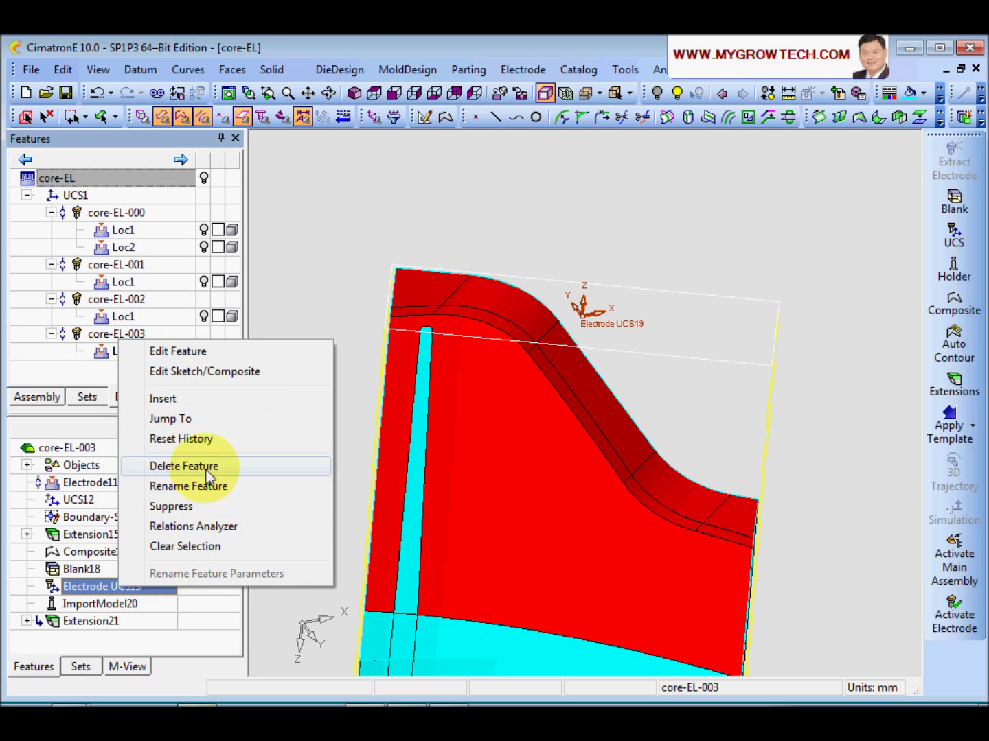
{"action": "left_click", "coordinate": [183, 466]}
{"action": "key", "text": "Return"}
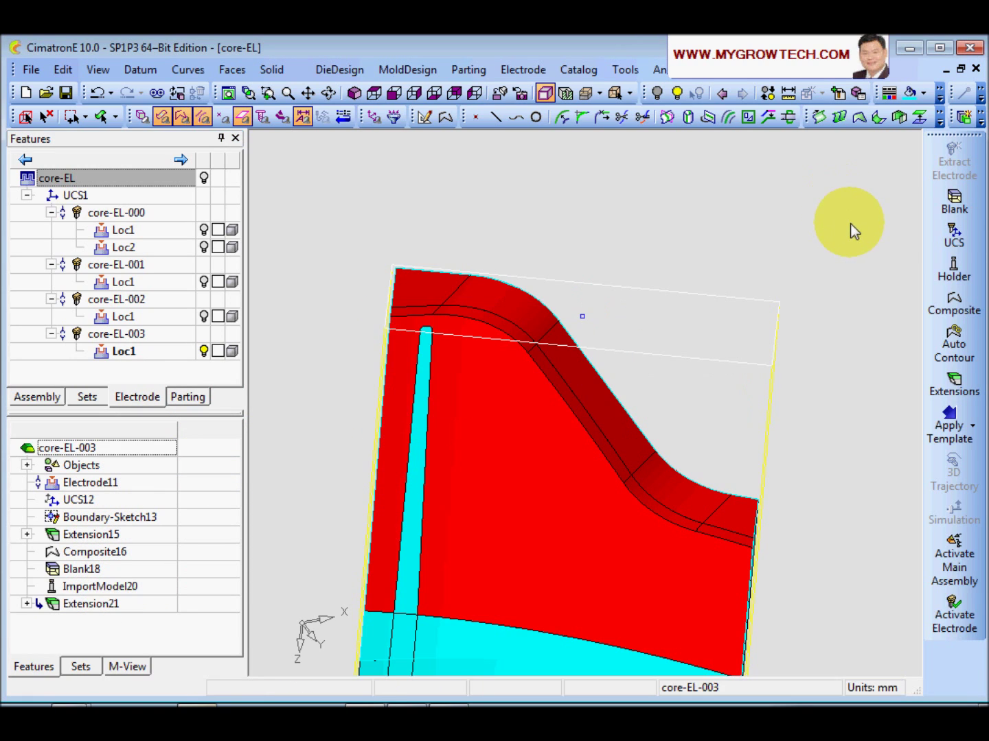
Create a new electrode UCS with its origin at the centre point of the blank box's white rectangle.
{"action": "left_click", "coordinate": [954, 234]}
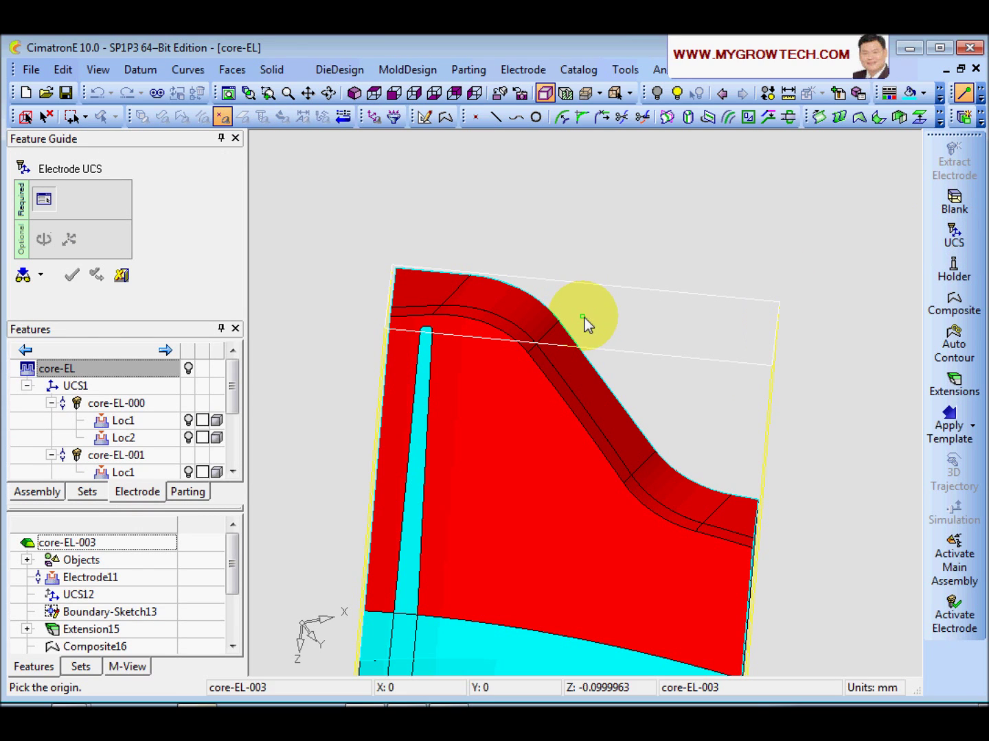
{"action": "left_click", "coordinate": [583, 318]}
{"action": "middle_click", "coordinate": [639, 221]}
{"action": "left_click_drag", "start_coordinate": [638, 224], "coordinate": [579, 454], "text": "ctrl"}
{"action": "right_click_drag", "start_coordinate": [655, 245], "coordinate": [591, 449], "text": "ctrl"}
{"action": "middle_click_drag", "start_coordinate": [544, 453], "coordinate": [528, 396], "text": "ctrl"}
{"action": "left_click_drag", "start_coordinate": [527, 402], "coordinate": [529, 453], "text": "ctrl"}
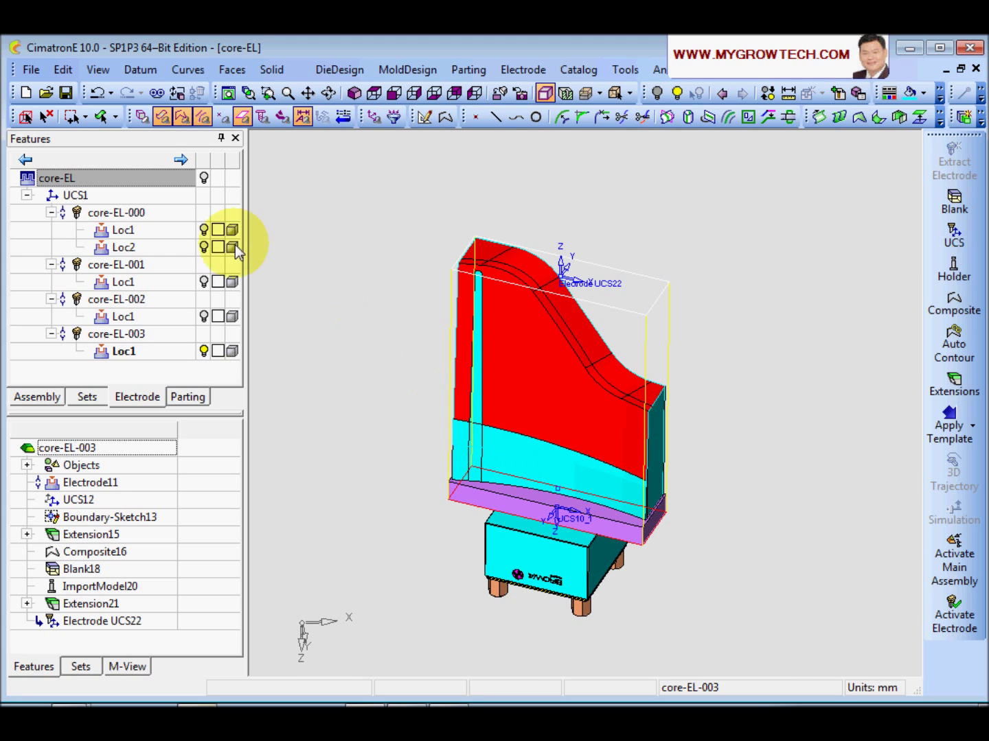
Activate the core-EL main assembly and show the core part.
{"action": "double_click", "coordinate": [171, 184]}
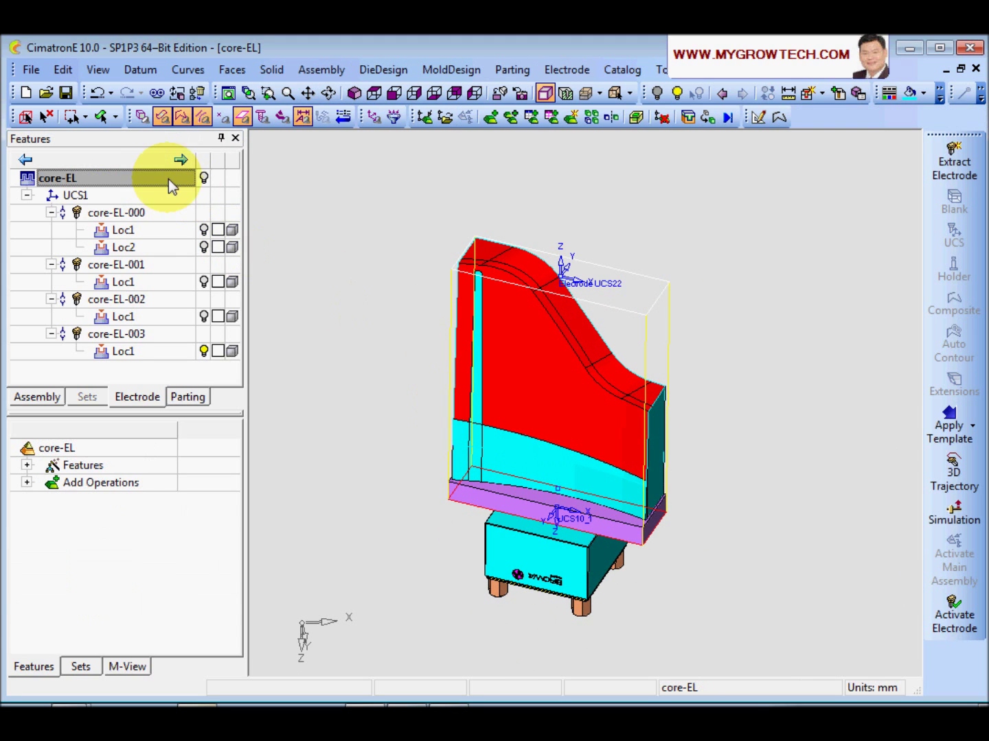
{"action": "left_click", "coordinate": [204, 178]}
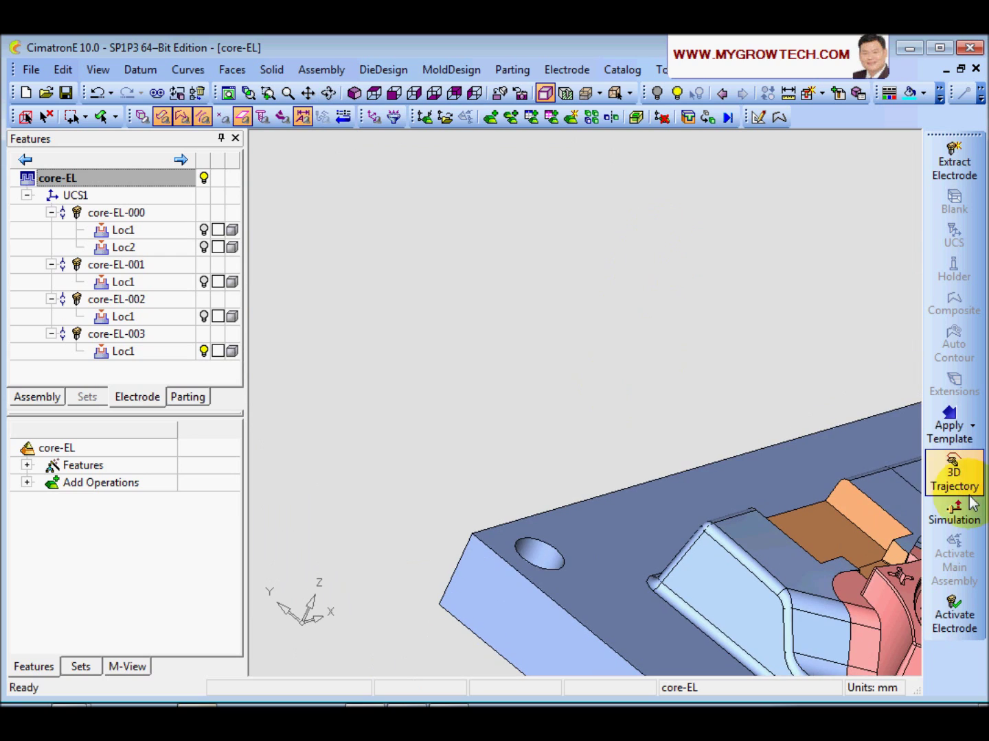
Run the Simulation for electrode core-EL-003 and examine its fit against the core.
{"action": "left_click", "coordinate": [961, 511]}
{"action": "middle_click_drag", "start_coordinate": [739, 411], "coordinate": [456, 386], "text": "ctrl"}
{"action": "left_click_drag", "start_coordinate": [666, 531], "coordinate": [352, 219], "text": "ctrl"}
{"action": "mouse_move", "coordinate": [281, 162]}
{"action": "left_mouse_down"}
{"action": "mouse_move", "coordinate": [349, 169]}
{"action": "mouse_move", "coordinate": [245, 201]}
{"action": "mouse_move", "coordinate": [330, 166]}
{"action": "left_mouse_up"}
{"action": "left_click", "coordinate": [98, 276]}
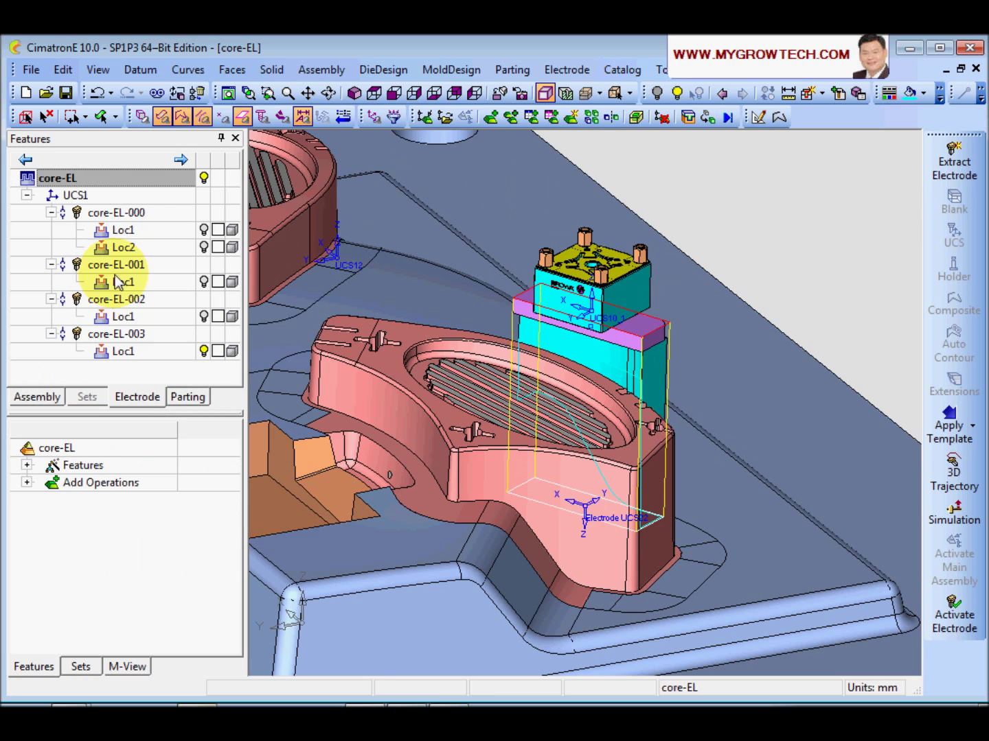
{"action": "scroll", "coordinate": [485, 421], "scroll_direction": "down", "scroll_amount": 2}
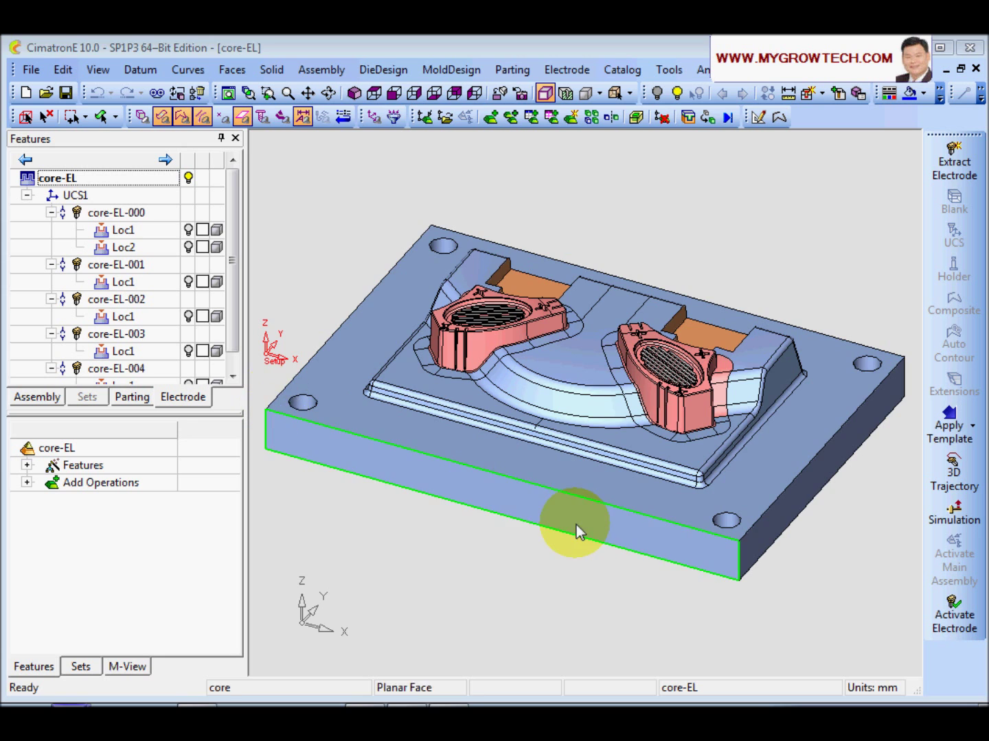
Extract a rectangular, untrimmed electrode with 20 mm clearance and no template from the first of the two slots in the curved side wall.
{"action": "scroll", "coordinate": [669, 254], "scroll_direction": "up", "scroll_amount": 5}
{"action": "middle_click_drag", "start_coordinate": [669, 254], "coordinate": [560, 383]}
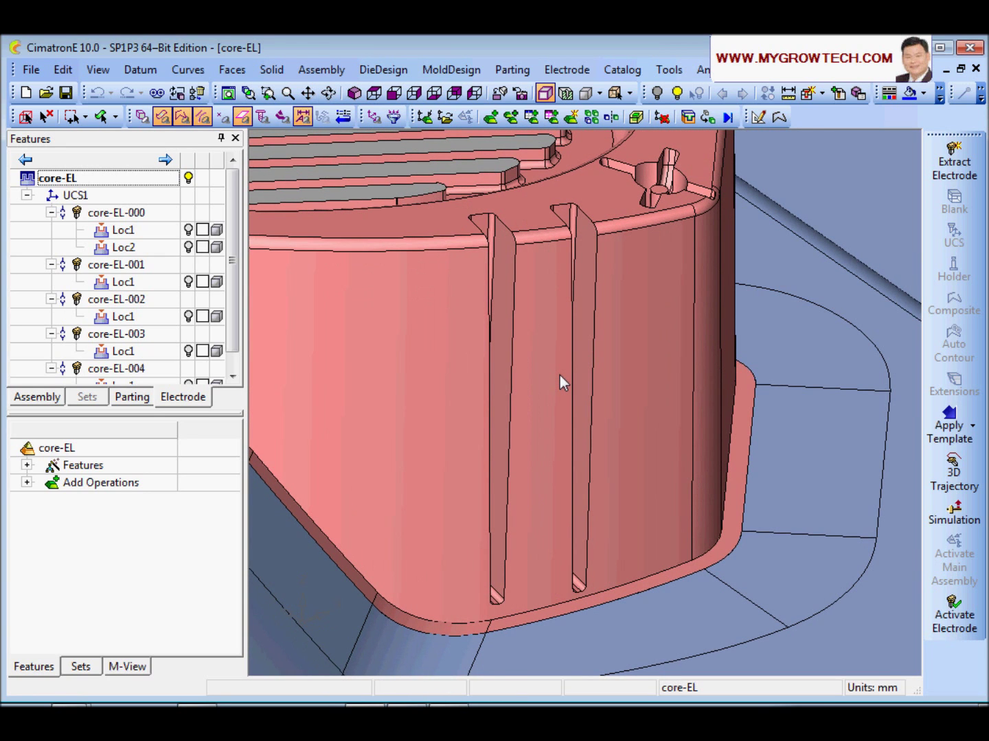
{"action": "middle_click_drag", "start_coordinate": [568, 328], "coordinate": [549, 404]}
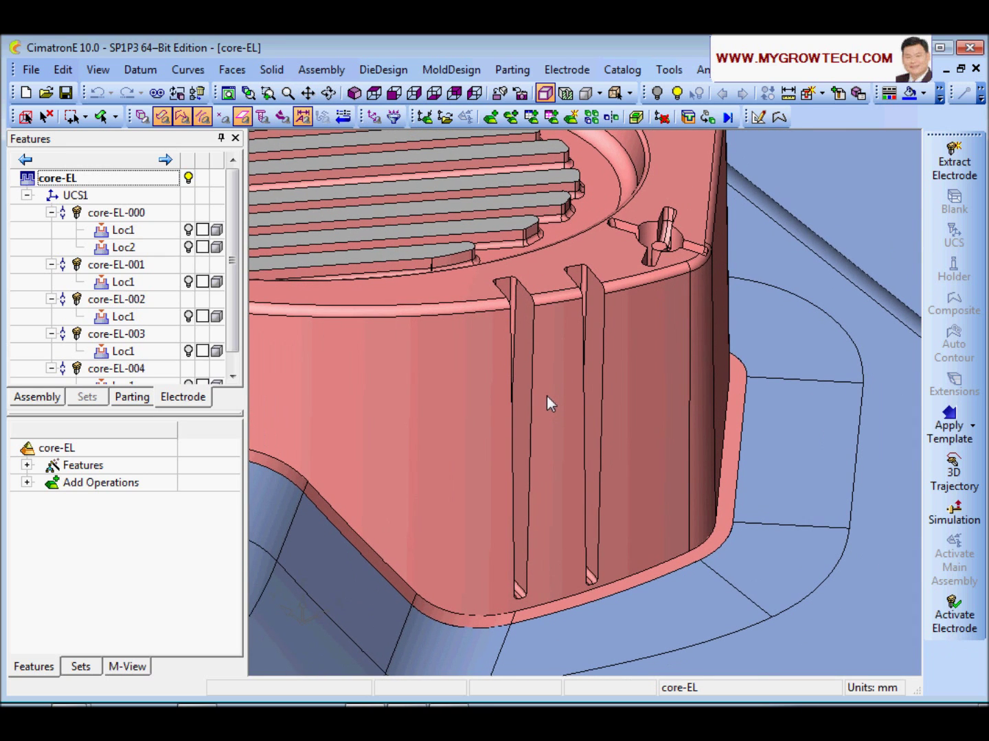
{"action": "left_click", "coordinate": [374, 94]}
{"action": "scroll", "coordinate": [590, 381], "scroll_direction": "up", "scroll_amount": 5}
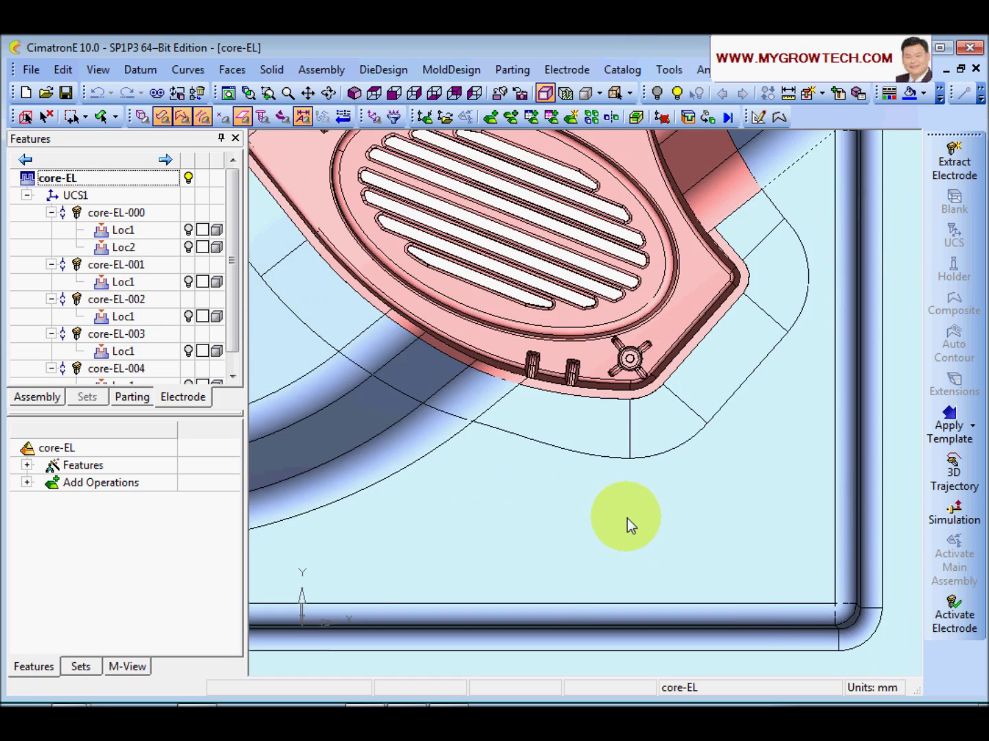
{"action": "scroll", "coordinate": [630, 526], "scroll_direction": "up", "scroll_amount": 3}
{"action": "left_click", "coordinate": [954, 161]}
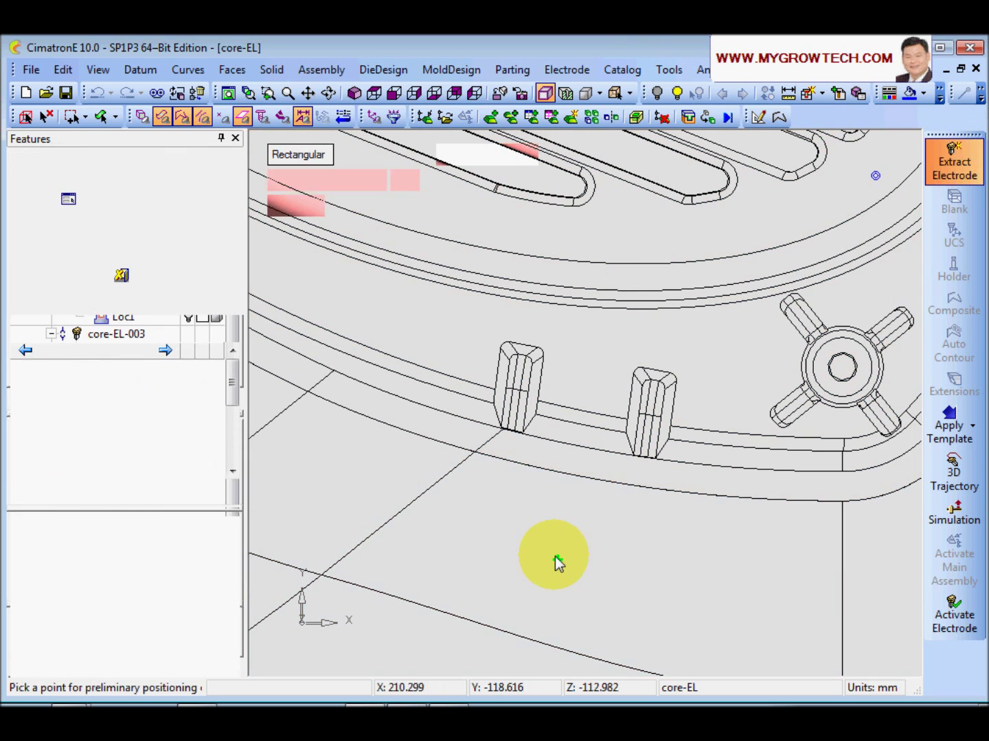
{"action": "left_click", "coordinate": [569, 545]}
{"action": "left_click_drag", "start_coordinate": [642, 583], "coordinate": [583, 420]}
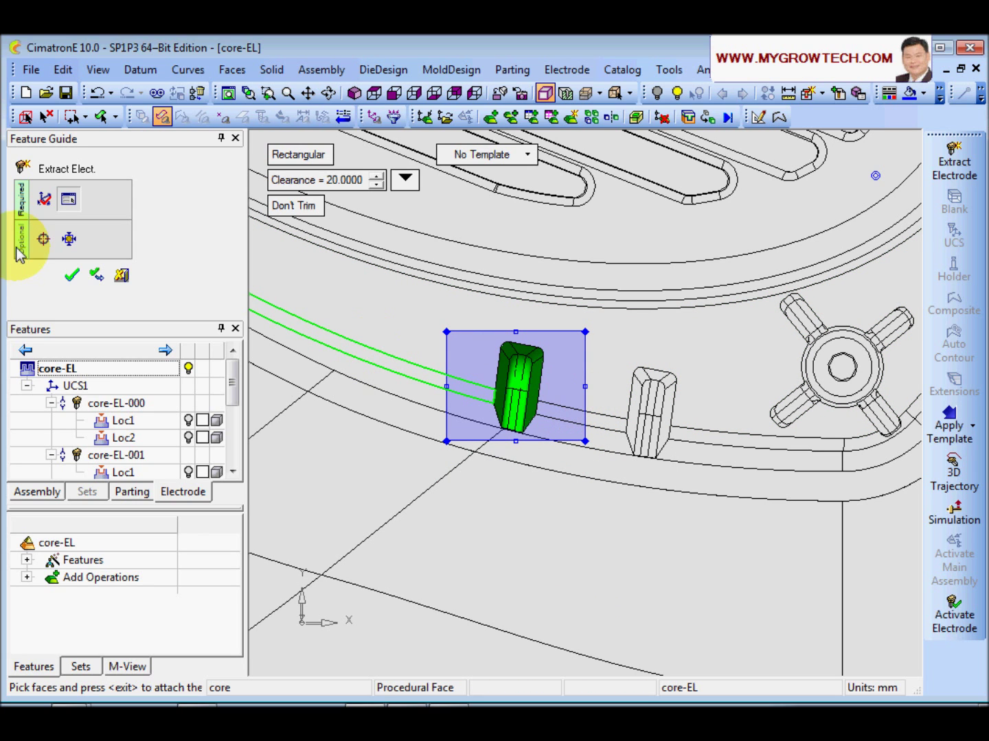
{"action": "middle_click", "coordinate": [374, 345]}
{"action": "middle_click_drag", "start_coordinate": [374, 350], "coordinate": [586, 356]}
Create a Center of Geometry UCS, Without Box, on the lower end face of the extracted slot.
{"action": "middle_click_drag", "start_coordinate": [523, 484], "coordinate": [607, 269], "text": "ctrl"}
{"action": "right_click_drag", "start_coordinate": [576, 380], "coordinate": [535, 288], "text": "ctrl"}
{"action": "middle_click_drag", "start_coordinate": [534, 288], "coordinate": [611, 344], "text": "ctrl"}
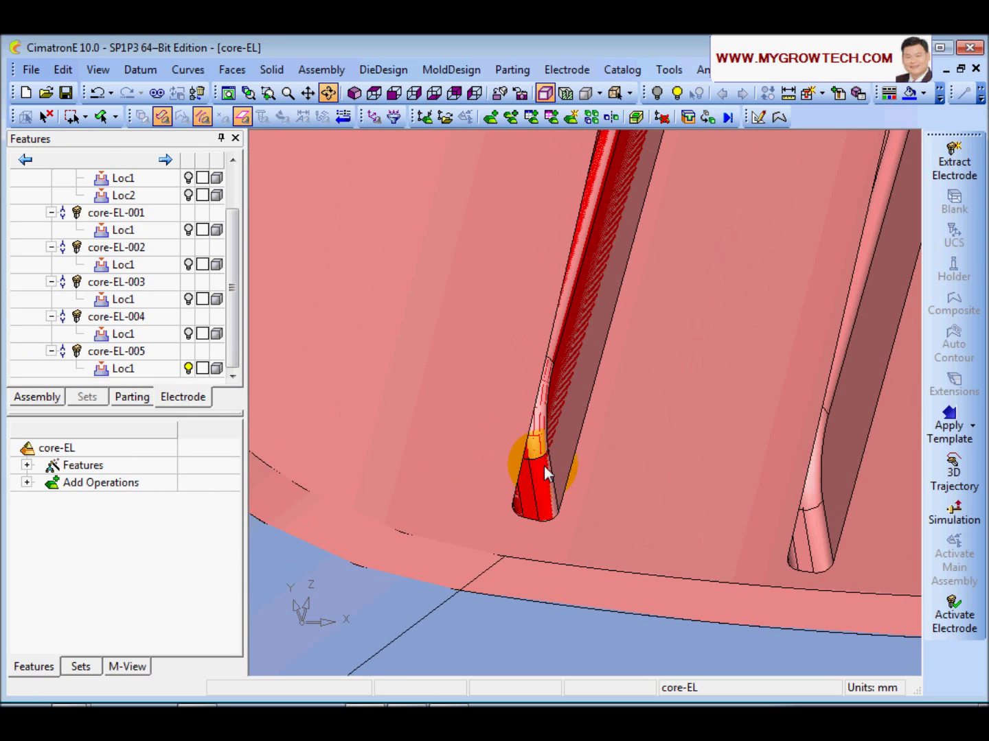
{"action": "left_click_drag", "start_coordinate": [547, 468], "coordinate": [543, 459], "text": "ctrl"}
{"action": "middle_click_drag", "start_coordinate": [542, 464], "coordinate": [481, 493], "text": "ctrl"}
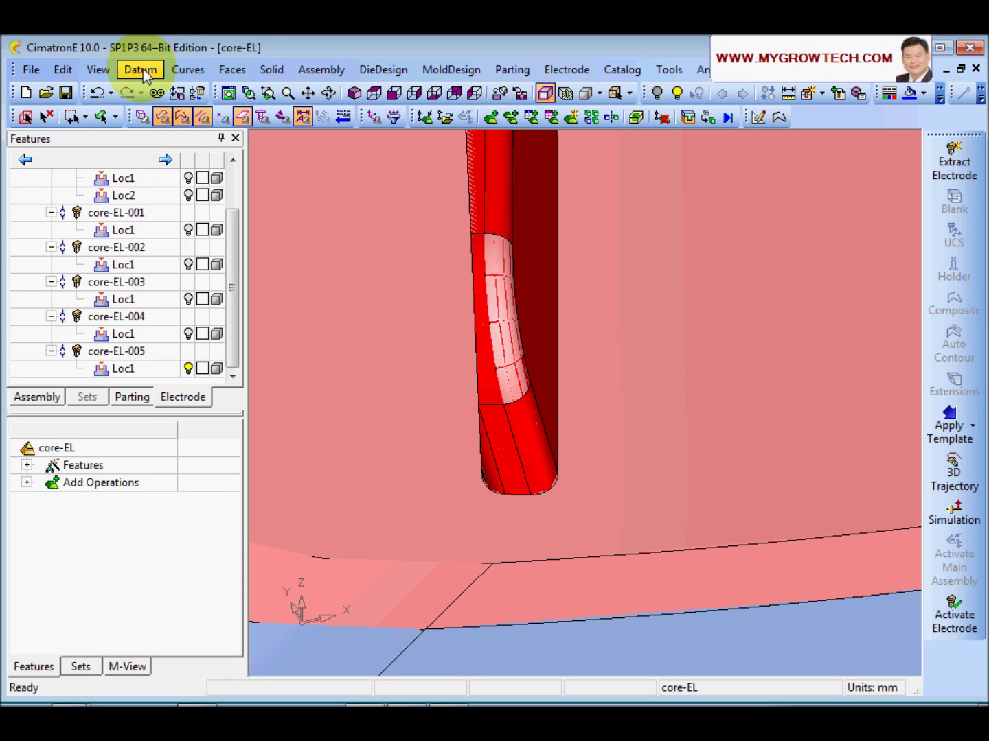
{"action": "mouse_move", "coordinate": [165, 130]}
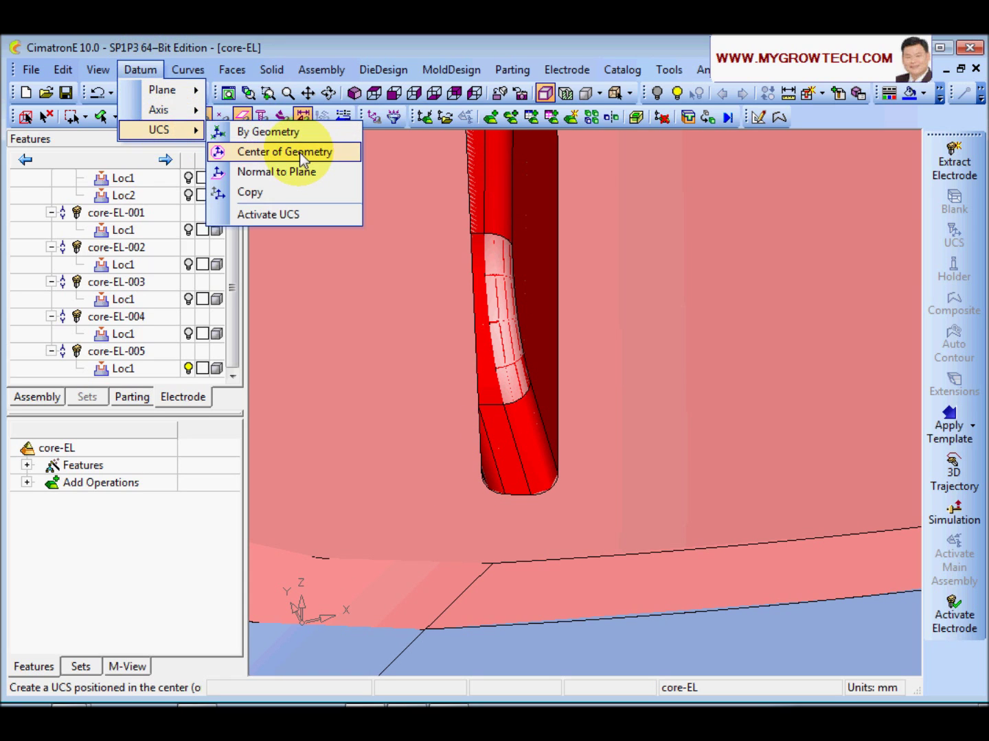
{"action": "left_click", "coordinate": [302, 157]}
{"action": "left_click", "coordinate": [506, 448]}
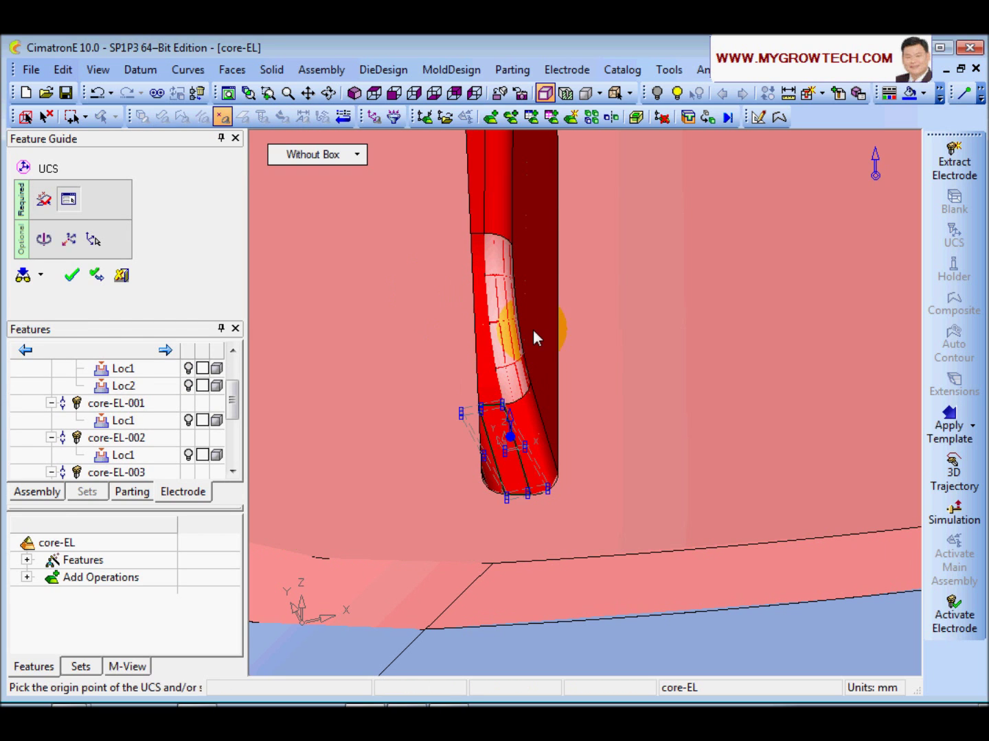
{"action": "left_click", "coordinate": [624, 294]}
{"action": "scroll", "coordinate": [480, 357], "scroll_direction": "down", "scroll_amount": 2}
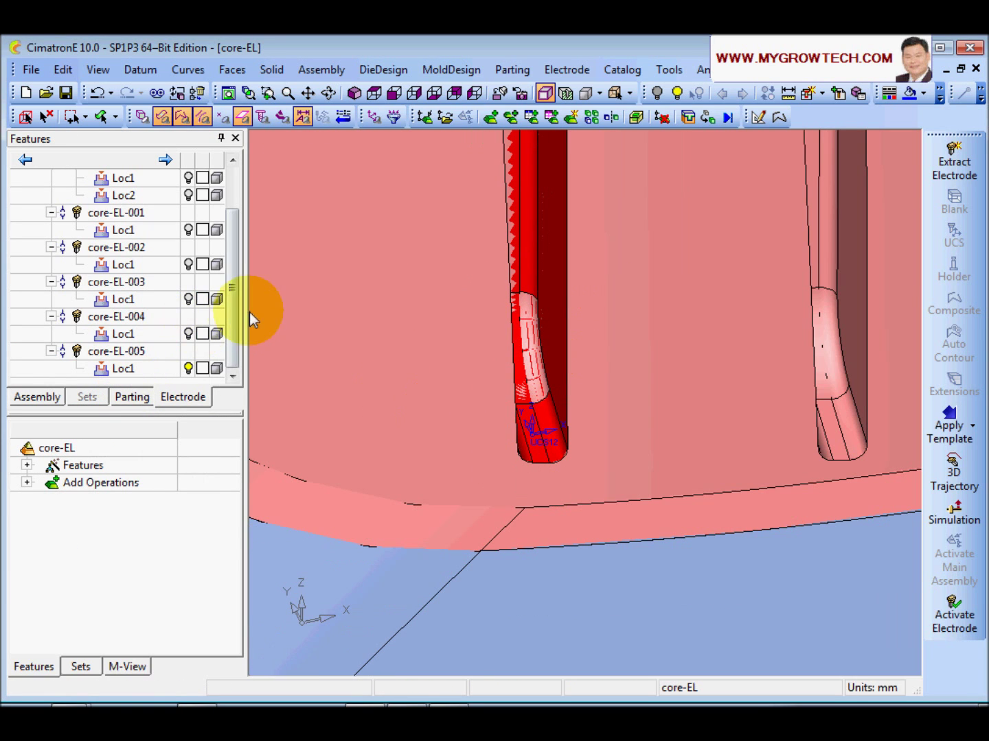
Add a second location of electrode core-EL-005 as the same component, placed by UCS at the slot's end-face UCS.
{"action": "right_click", "coordinate": [135, 369]}
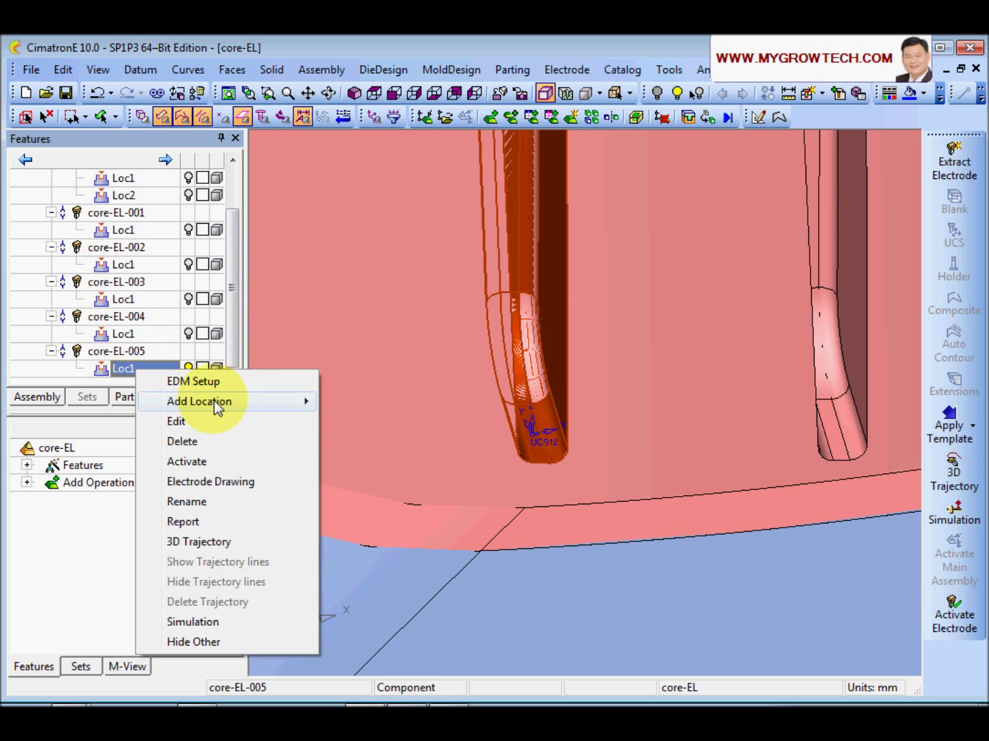
{"action": "mouse_move", "coordinate": [262, 409]}
{"action": "left_click", "coordinate": [392, 411]}
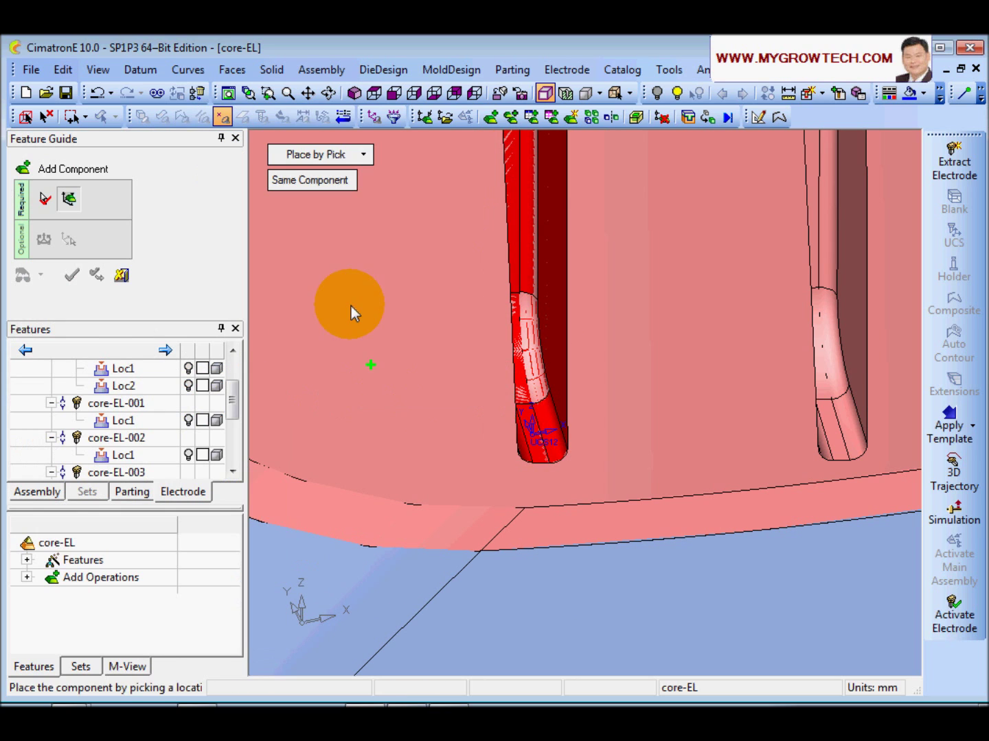
{"action": "left_click", "coordinate": [330, 155]}
{"action": "left_click", "coordinate": [354, 215]}
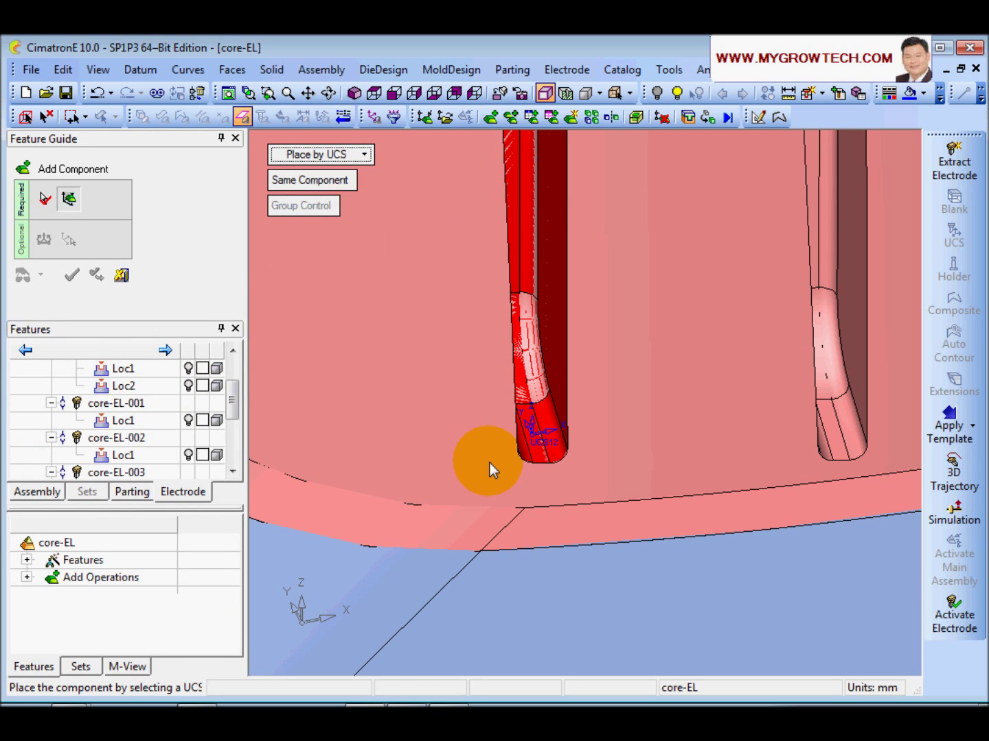
{"action": "left_click", "coordinate": [538, 436]}
{"action": "middle_click_drag", "start_coordinate": [596, 371], "coordinate": [481, 535]}
Rotate the added electrode location 180° about the Z axis.
{"action": "left_click", "coordinate": [44, 239]}
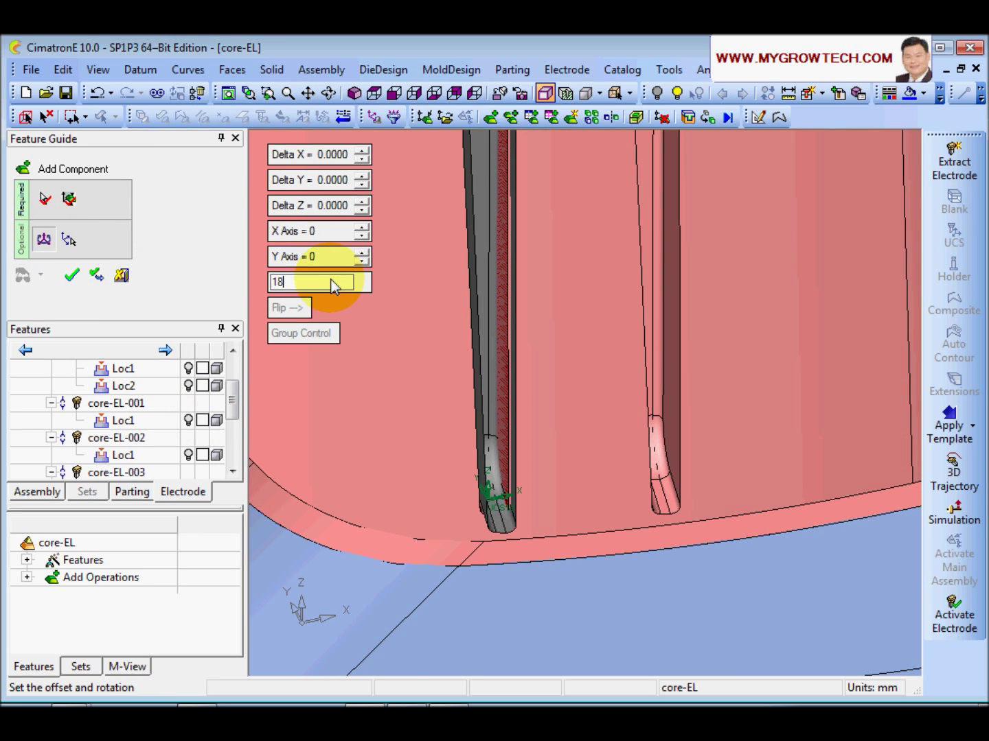
{"action": "type", "text": "180"}
{"action": "key", "text": "Return"}
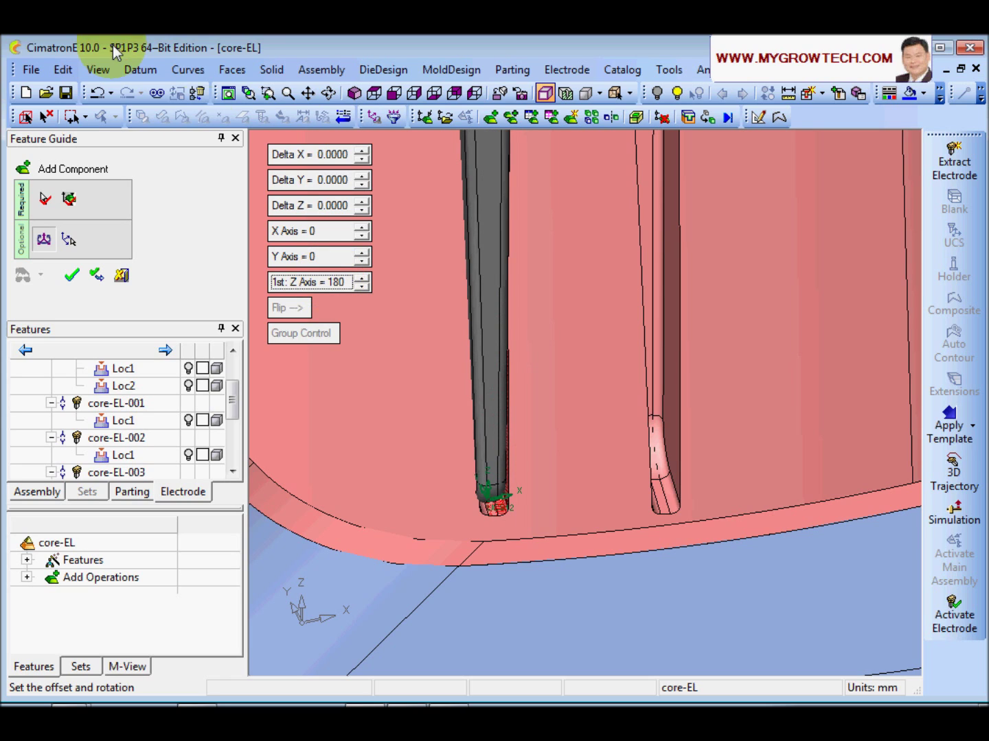
Offset the added electrode location to a Delta Y of -15 mm.
{"action": "left_click", "coordinate": [362, 178]}
{"action": "left_click_drag", "start_coordinate": [361, 186], "coordinate": [362, 193]}
{"action": "middle_click_drag", "start_coordinate": [495, 371], "coordinate": [597, 368]}
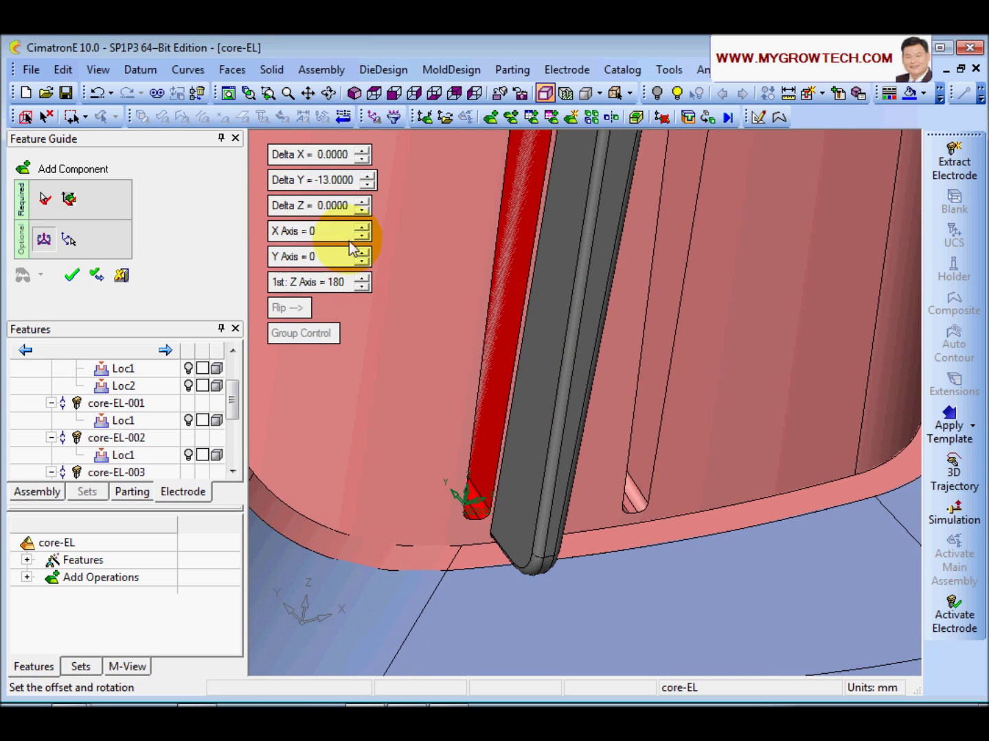
{"action": "left_click", "coordinate": [369, 176]}
{"action": "left_click", "coordinate": [368, 182]}
{"action": "left_click", "coordinate": [369, 184]}
{"action": "left_click", "coordinate": [368, 185]}
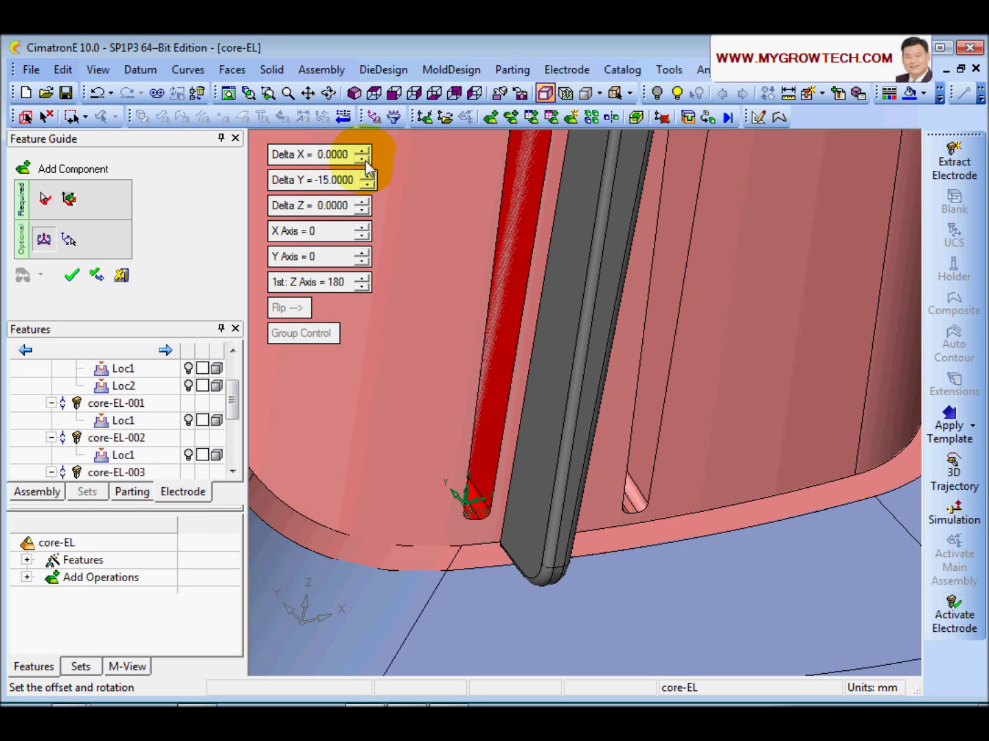
Align the added location sideways with the neighbouring slot, using Delta X 17 mm and Delta Y -15 mm.
{"action": "left_click", "coordinate": [364, 158]}
{"action": "left_click_drag", "start_coordinate": [363, 152], "coordinate": [363, 157]}
{"action": "scroll", "coordinate": [601, 512], "scroll_direction": "up", "scroll_amount": 2}
{"action": "middle_click_drag", "start_coordinate": [602, 509], "coordinate": [399, 236]}
{"action": "left_click", "coordinate": [367, 184]}
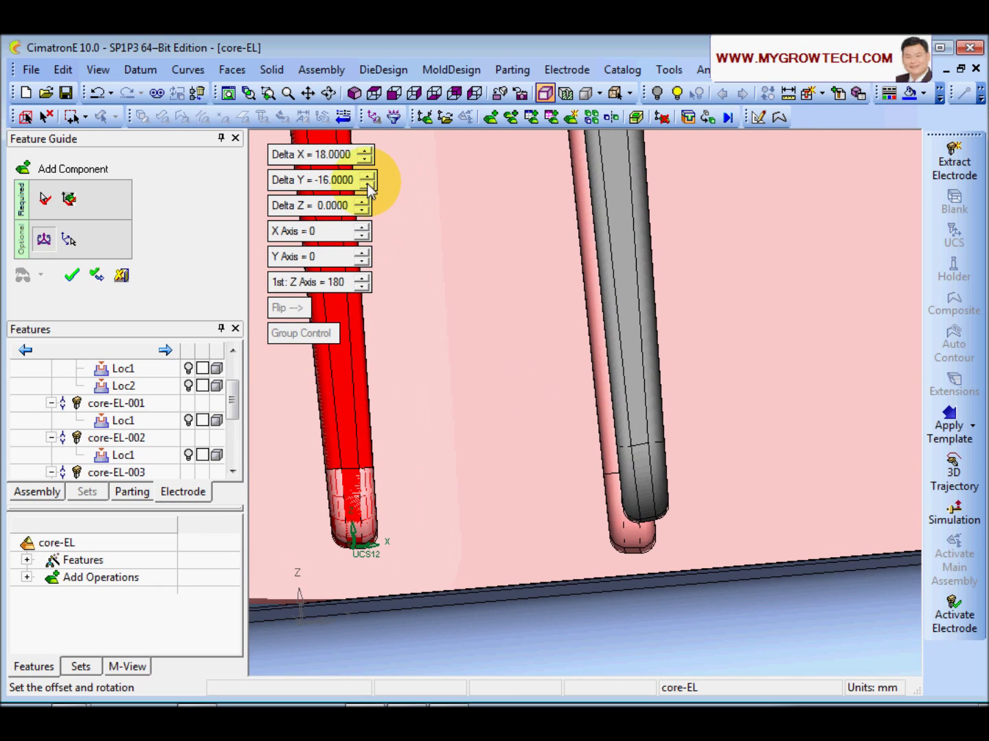
{"action": "left_click", "coordinate": [370, 183]}
{"action": "left_click", "coordinate": [370, 176]}
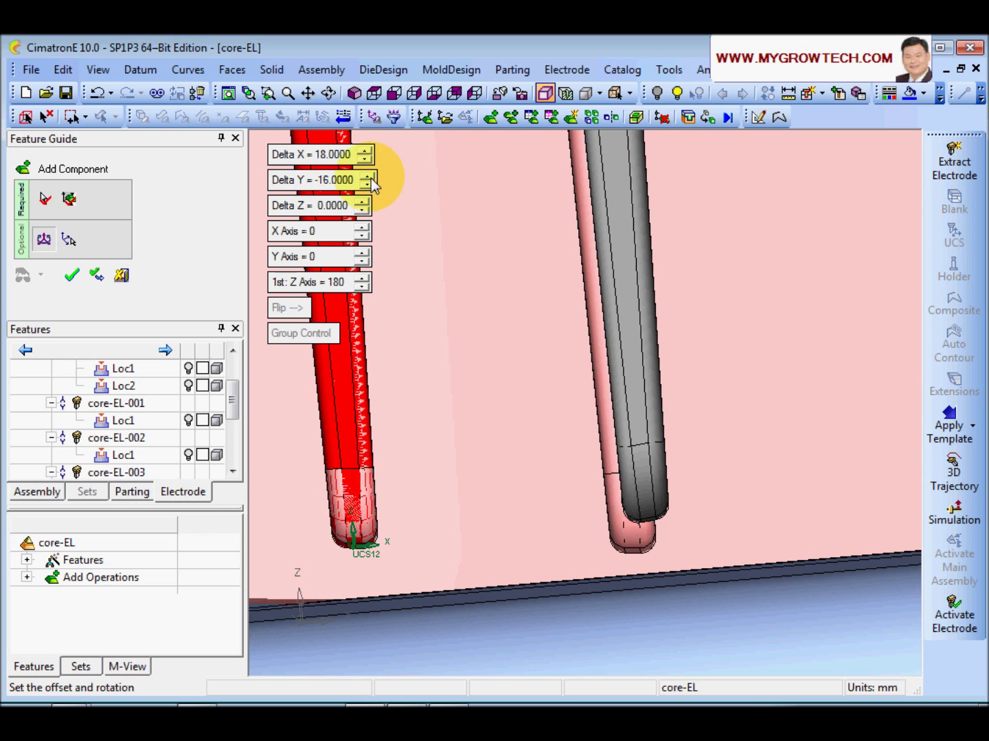
{"action": "left_click", "coordinate": [369, 176]}
{"action": "left_click", "coordinate": [366, 159]}
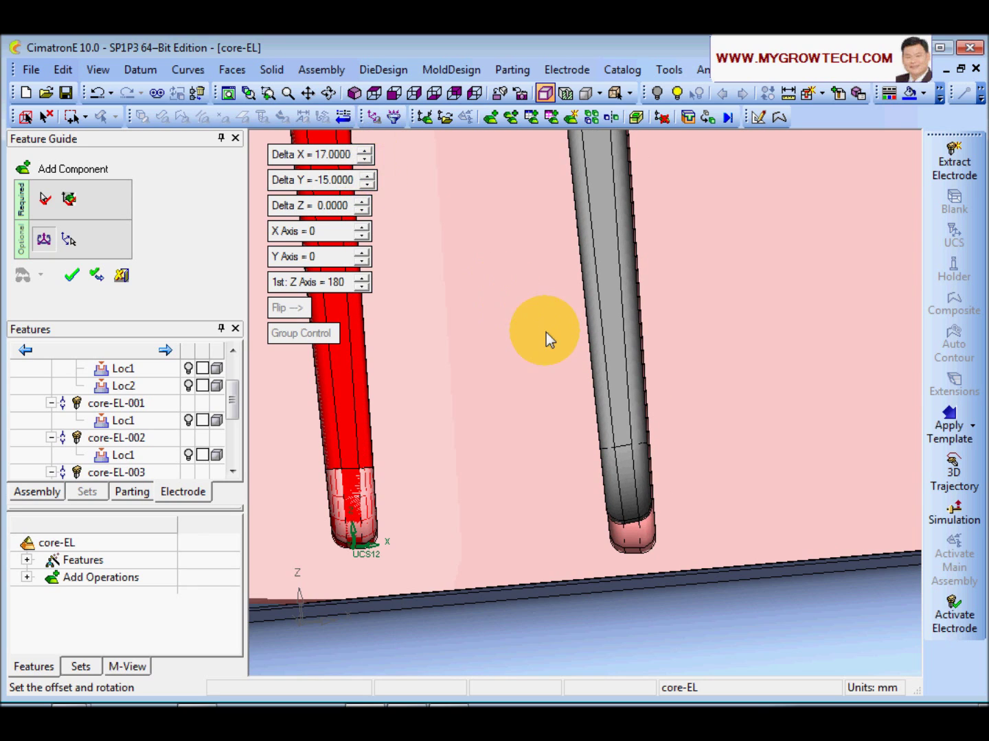
Set the added electrode location's Delta Z to -2 mm and finish adding the component.
{"action": "left_click", "coordinate": [365, 211]}
{"action": "left_click", "coordinate": [366, 212]}
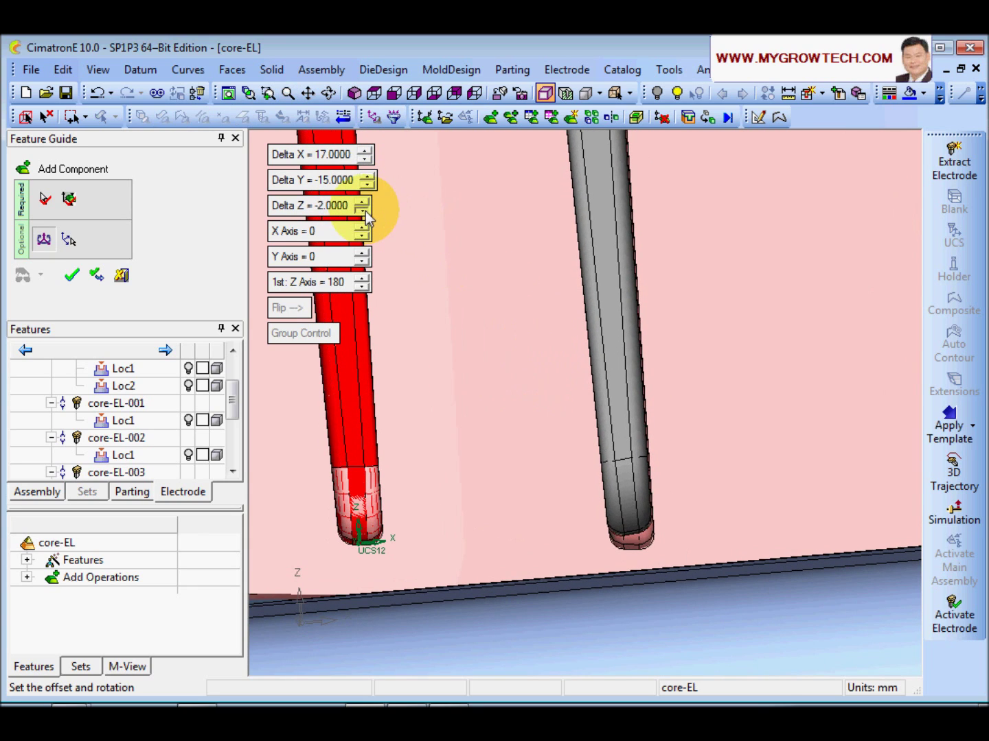
{"action": "left_click_drag", "start_coordinate": [658, 396], "coordinate": [550, 415], "text": "ctrl"}
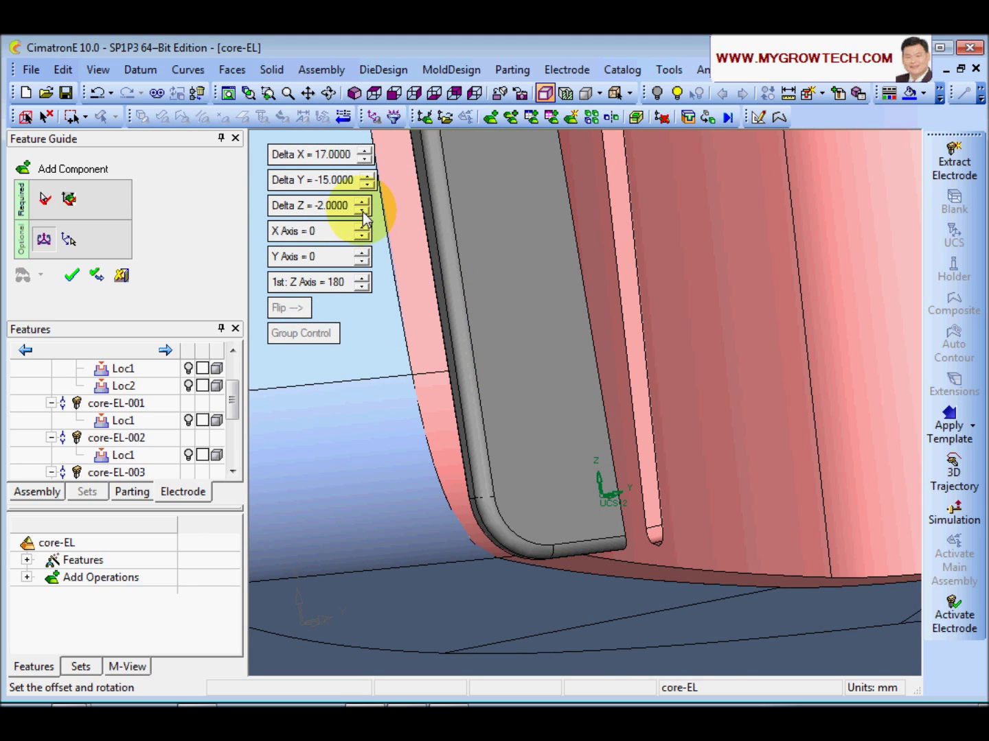
{"action": "left_click_drag", "start_coordinate": [575, 388], "coordinate": [606, 467], "text": "ctrl"}
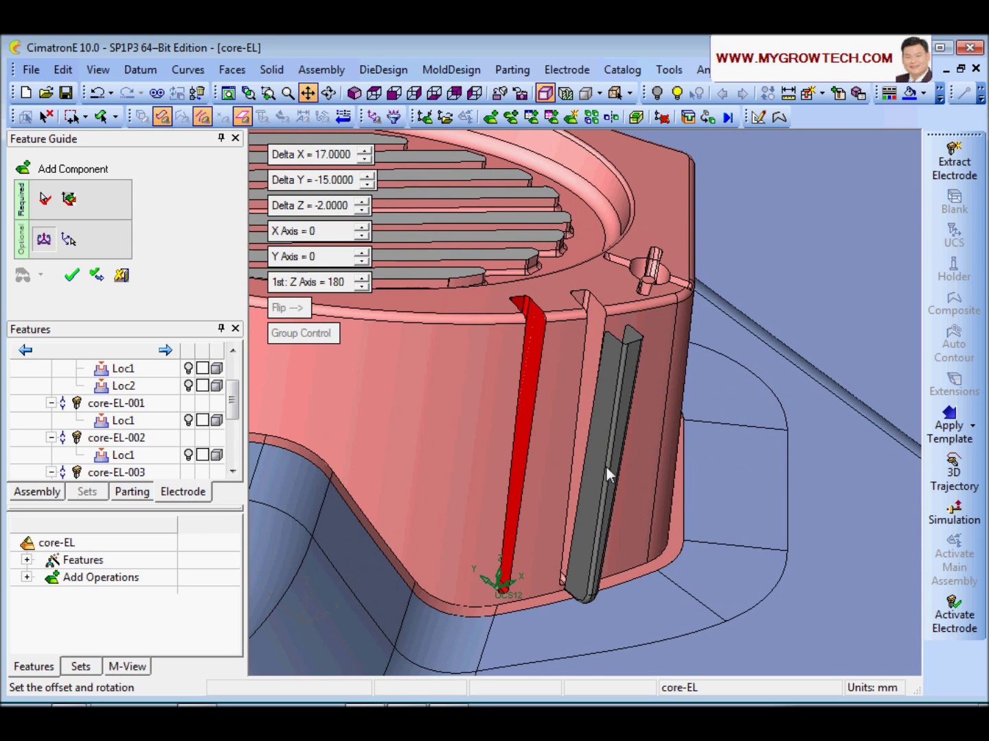
{"action": "left_click", "coordinate": [85, 281]}
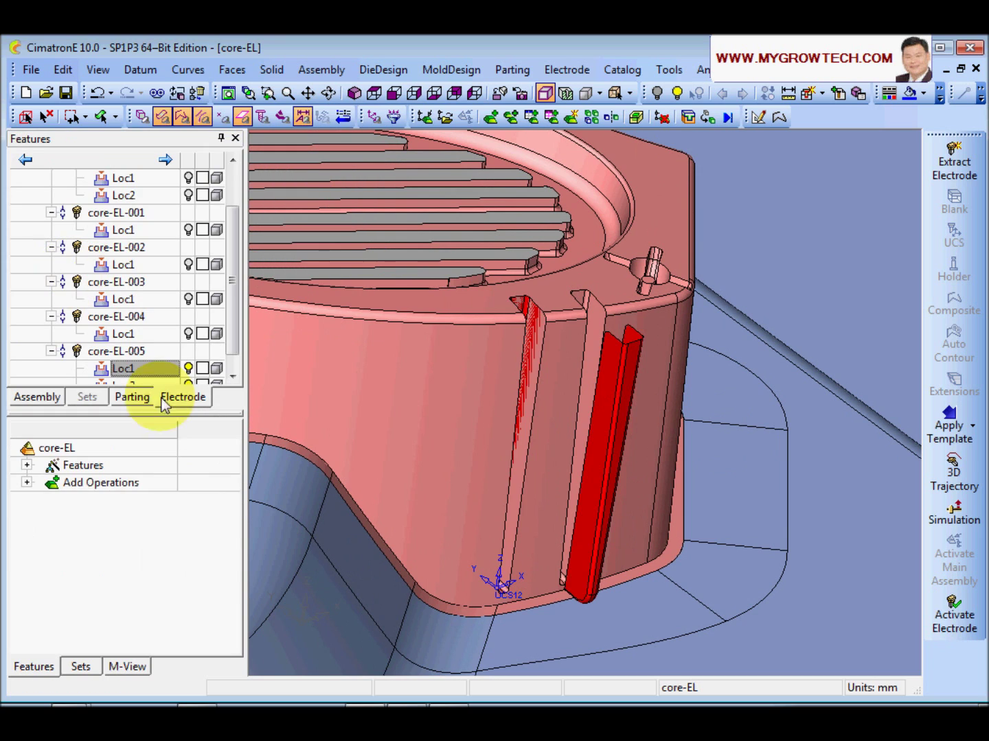
Hide the first location, Loc1, of electrode core-EL-005.
{"action": "left_click_drag", "start_coordinate": [232, 331], "coordinate": [229, 373]}
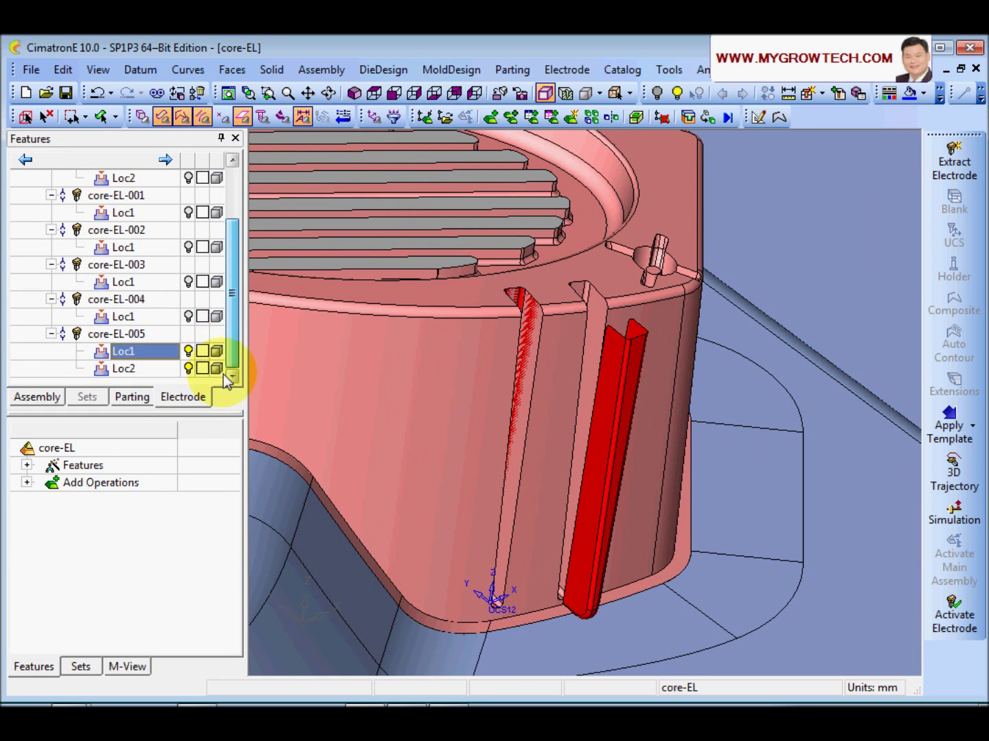
{"action": "left_click", "coordinate": [189, 350]}
{"action": "right_click_drag", "start_coordinate": [429, 524], "coordinate": [560, 418], "text": "ctrl"}
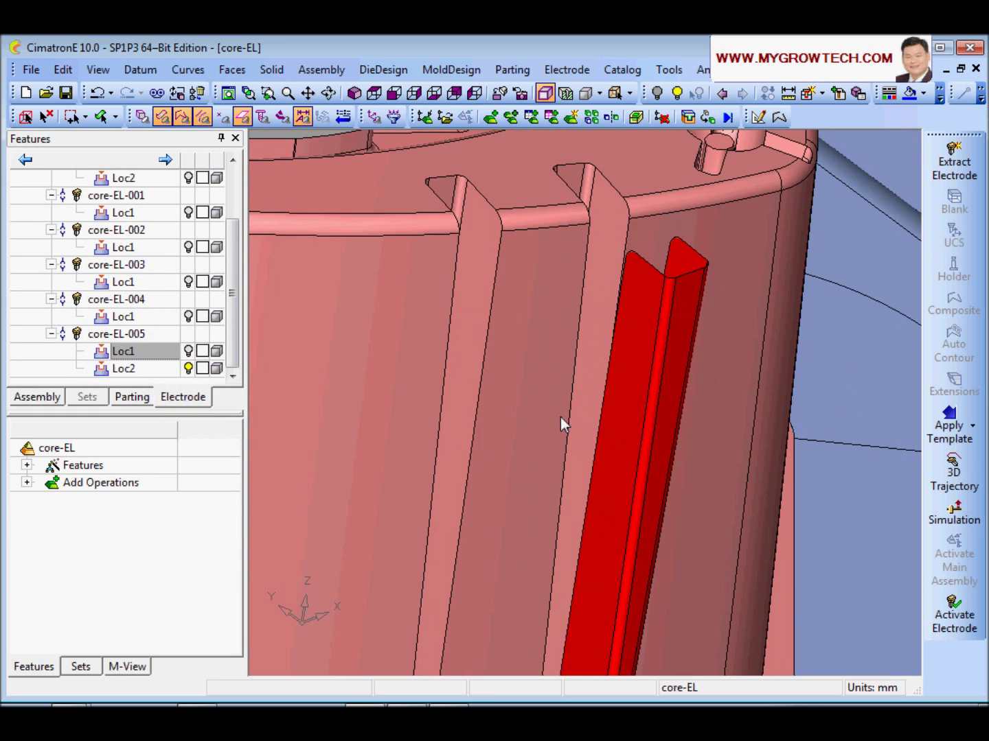
{"action": "middle_click_drag", "start_coordinate": [559, 418], "coordinate": [542, 398], "text": "ctrl"}
{"action": "right_click_drag", "start_coordinate": [543, 399], "coordinate": [497, 480], "text": "ctrl"}
{"action": "left_click_drag", "start_coordinate": [497, 481], "coordinate": [553, 357], "text": "ctrl"}
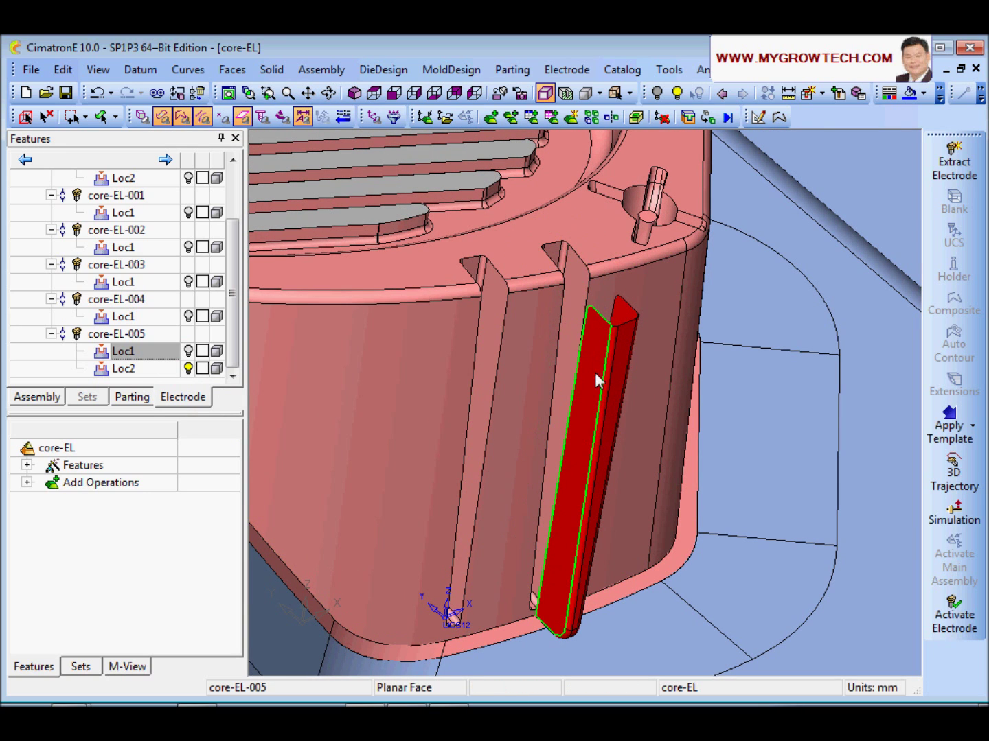
Activate location Loc2 of electrode core-EL-005 for editing.
{"action": "left_click", "coordinate": [30, 69]}
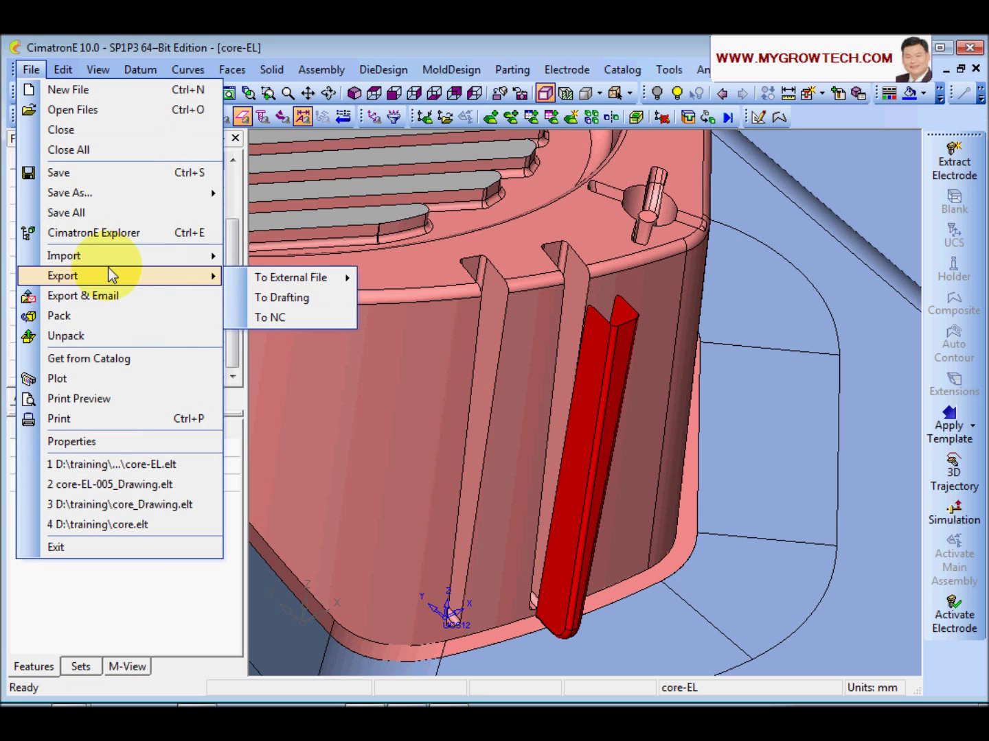
{"action": "right_click_drag", "start_coordinate": [602, 250], "coordinate": [590, 362], "text": "ctrl"}
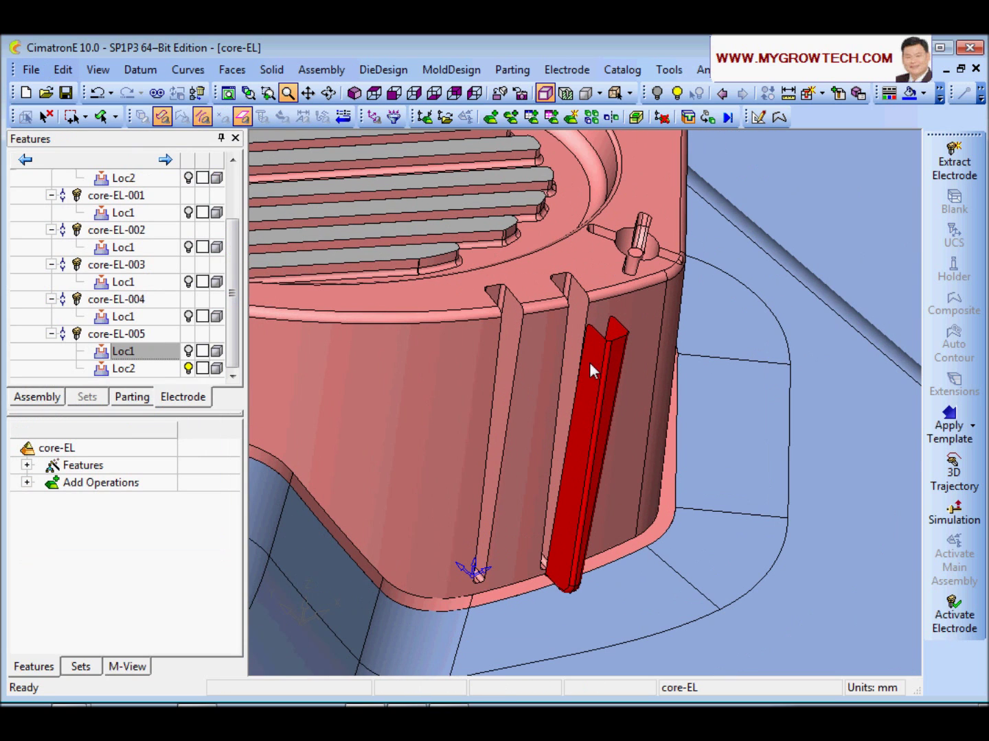
{"action": "double_click", "coordinate": [141, 371]}
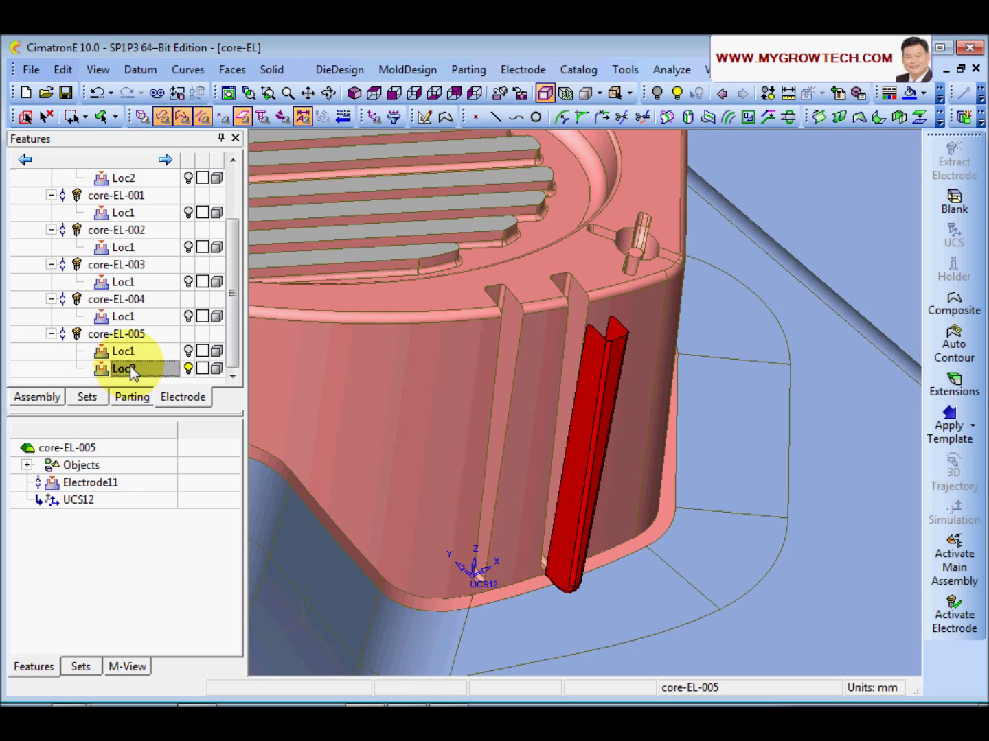
Import the neighbouring slot's faces from the core into core-EL-005 as geometry, using Expand to Smooth selection.
{"action": "left_click", "coordinate": [28, 71]}
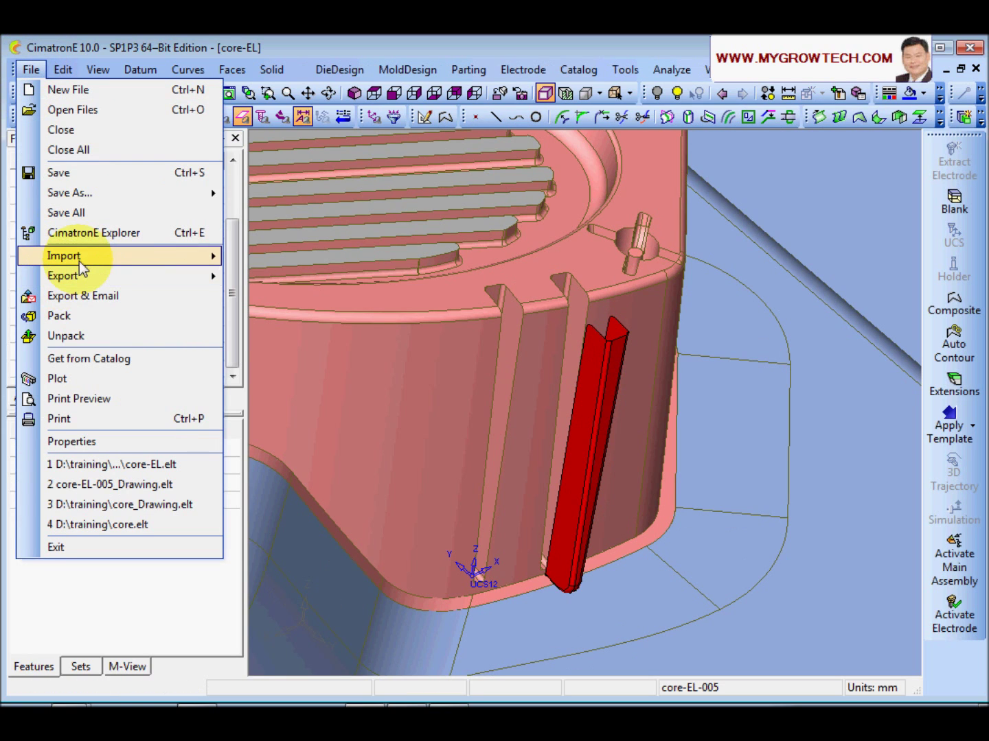
{"action": "mouse_move", "coordinate": [80, 264]}
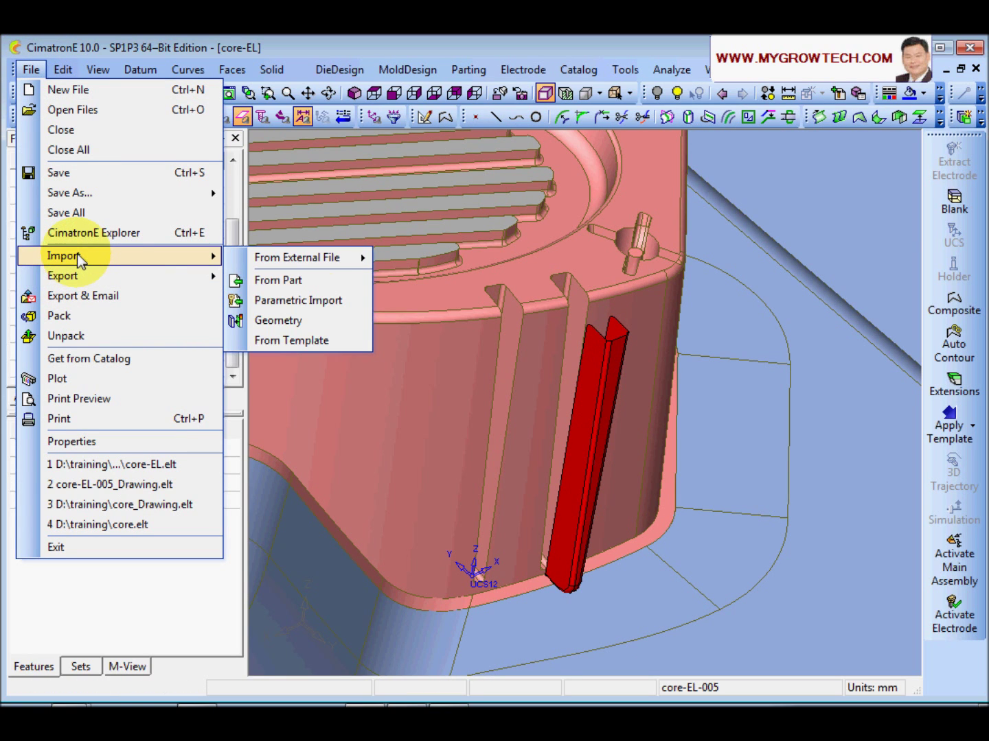
{"action": "left_click", "coordinate": [275, 320]}
{"action": "scroll", "coordinate": [588, 502], "scroll_direction": "up", "scroll_amount": 1}
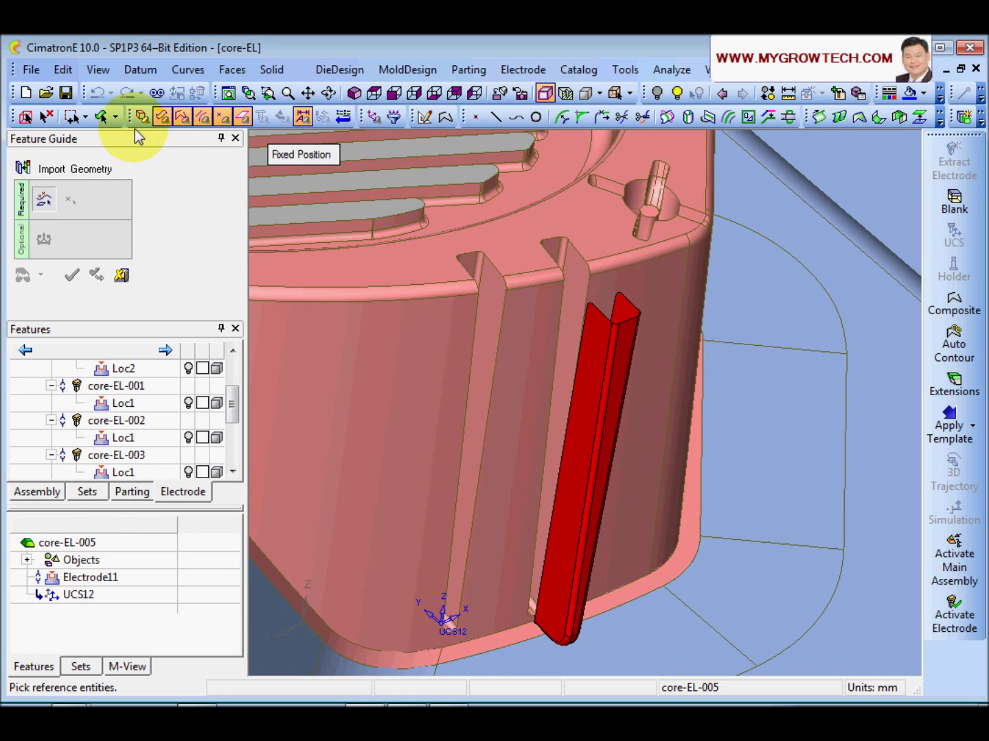
{"action": "left_click", "coordinate": [115, 118]}
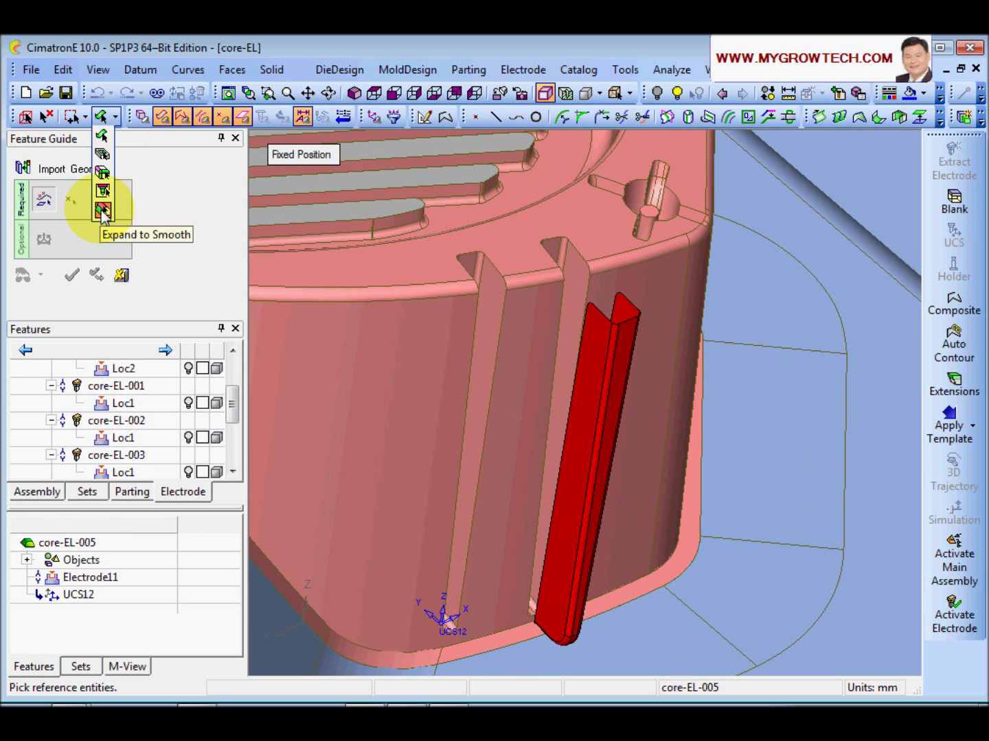
{"action": "left_click", "coordinate": [103, 213]}
{"action": "left_click", "coordinate": [546, 250]}
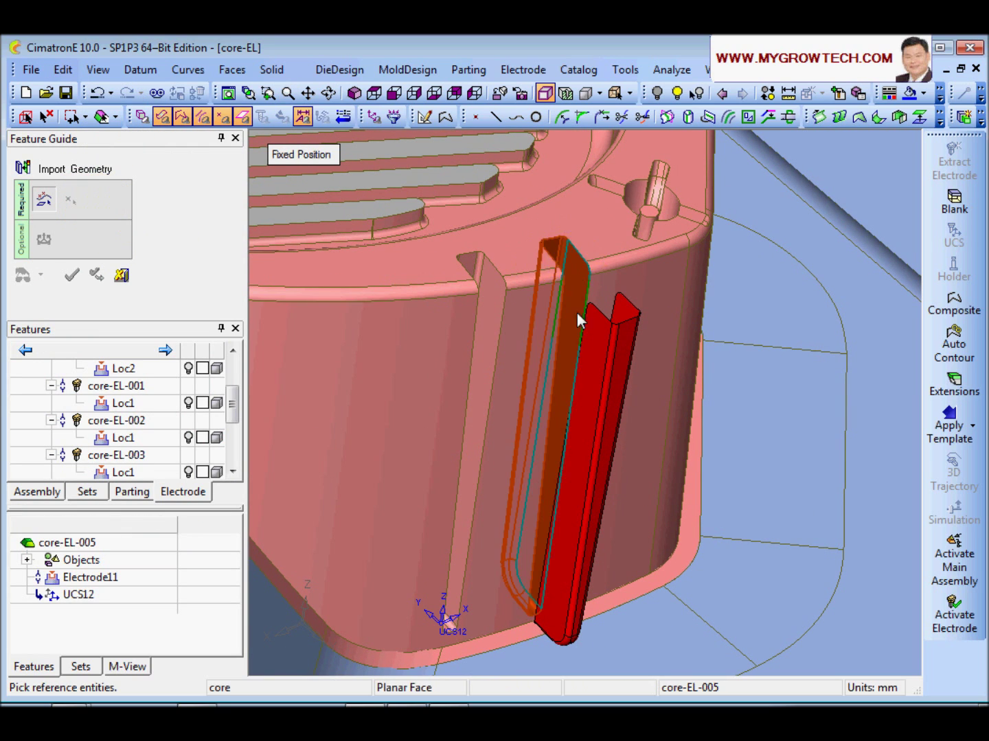
{"action": "middle_click", "coordinate": [639, 313]}
{"action": "left_click", "coordinate": [70, 275]}
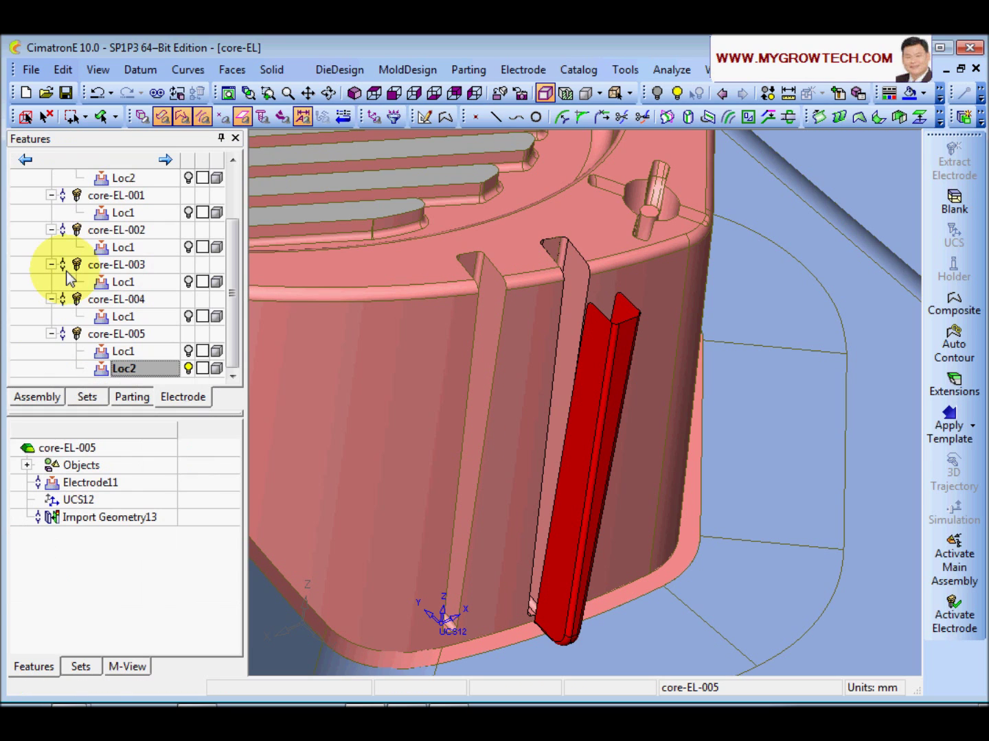
Hide the core-EL working part, leaving the electrode and the imported slot faces on display.
{"action": "left_click_drag", "start_coordinate": [233, 275], "coordinate": [227, 189]}
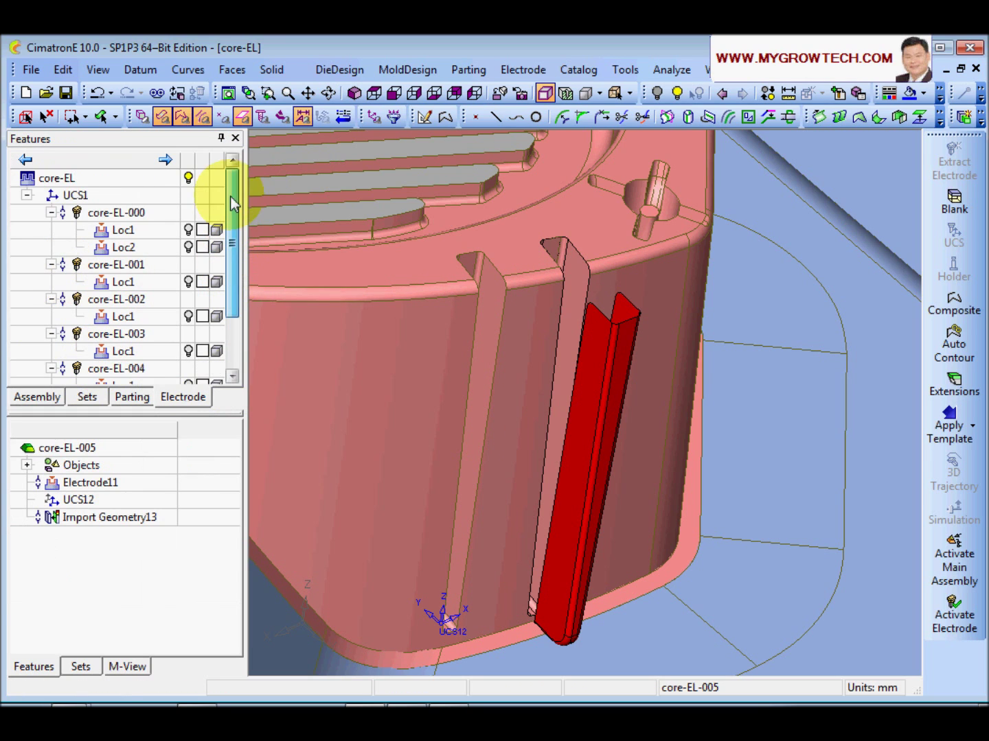
{"action": "left_click", "coordinate": [190, 178]}
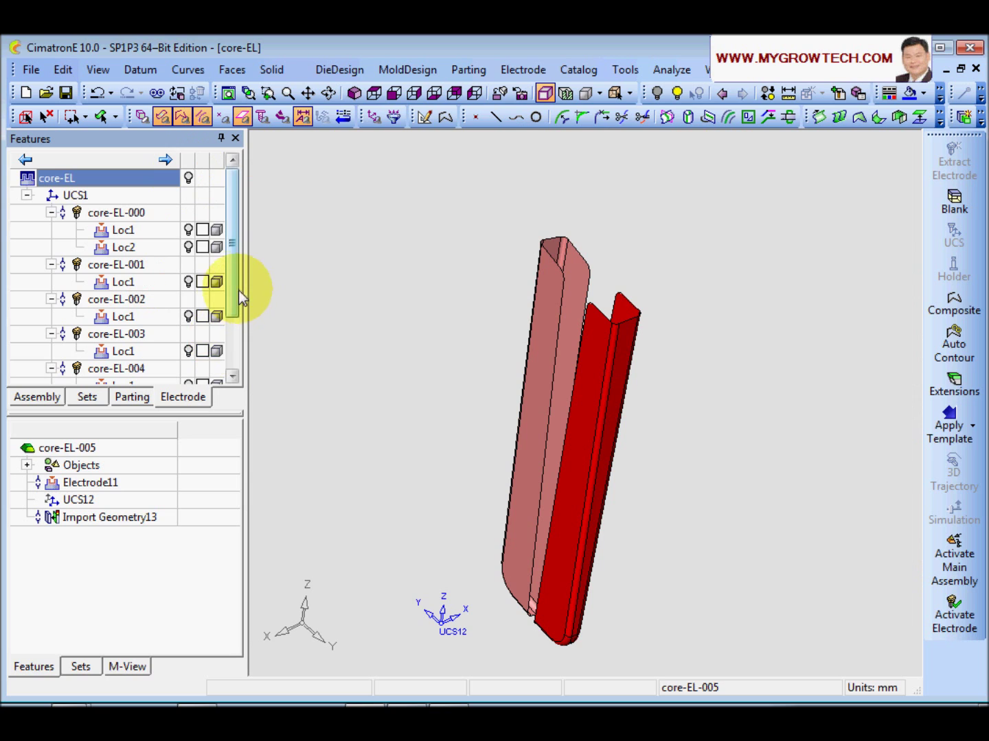
{"action": "left_click_drag", "start_coordinate": [238, 291], "coordinate": [227, 329]}
Recolour all imported slot faces with the red colour picked from the existing electrode faces.
{"action": "middle_click_drag", "start_coordinate": [534, 443], "coordinate": [549, 427]}
{"action": "left_click", "coordinate": [939, 97]}
{"action": "left_click", "coordinate": [822, 114]}
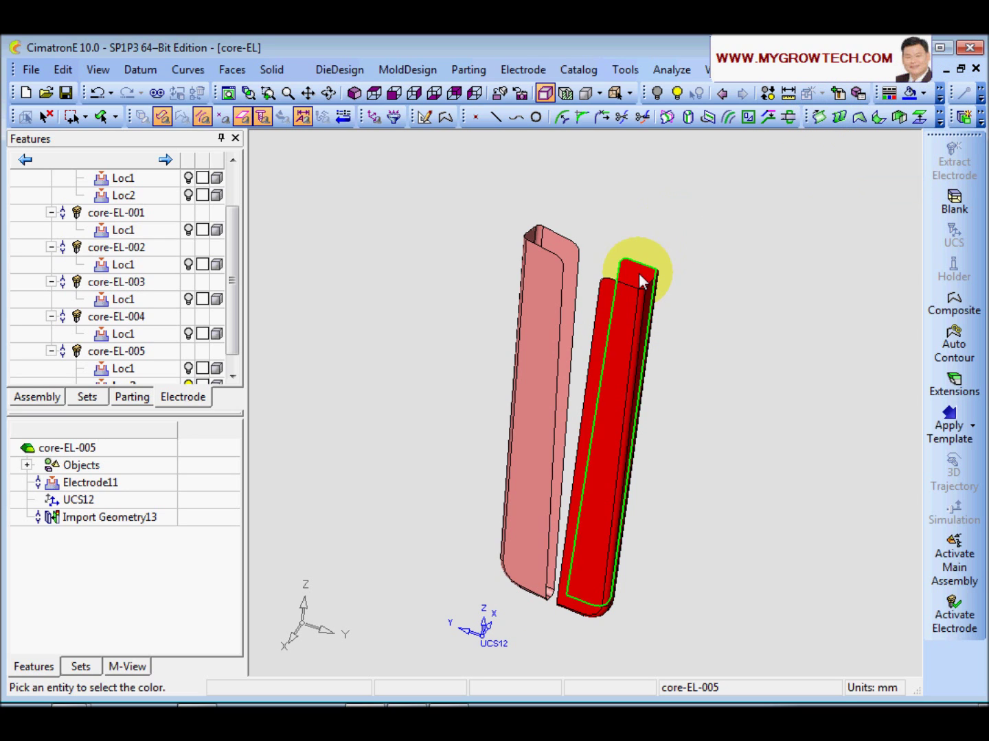
{"action": "left_click", "coordinate": [640, 274]}
{"action": "middle_click_drag", "start_coordinate": [627, 272], "coordinate": [637, 274]}
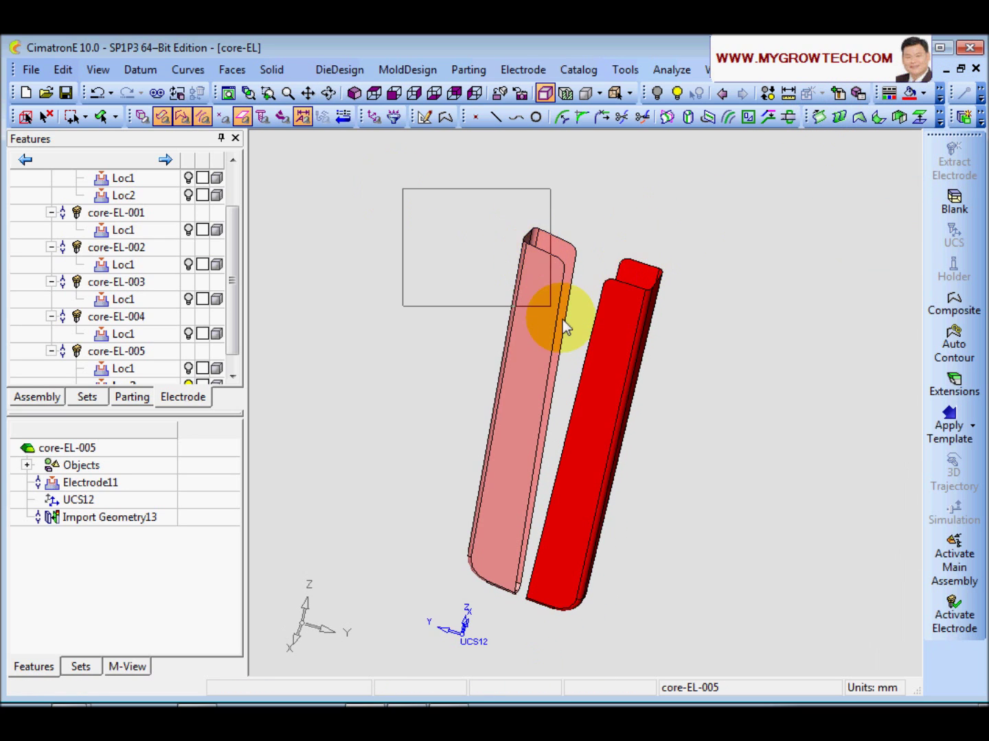
{"action": "left_click_drag", "start_coordinate": [562, 319], "coordinate": [559, 327]}
{"action": "left_click_drag", "start_coordinate": [525, 603], "coordinate": [523, 602]}
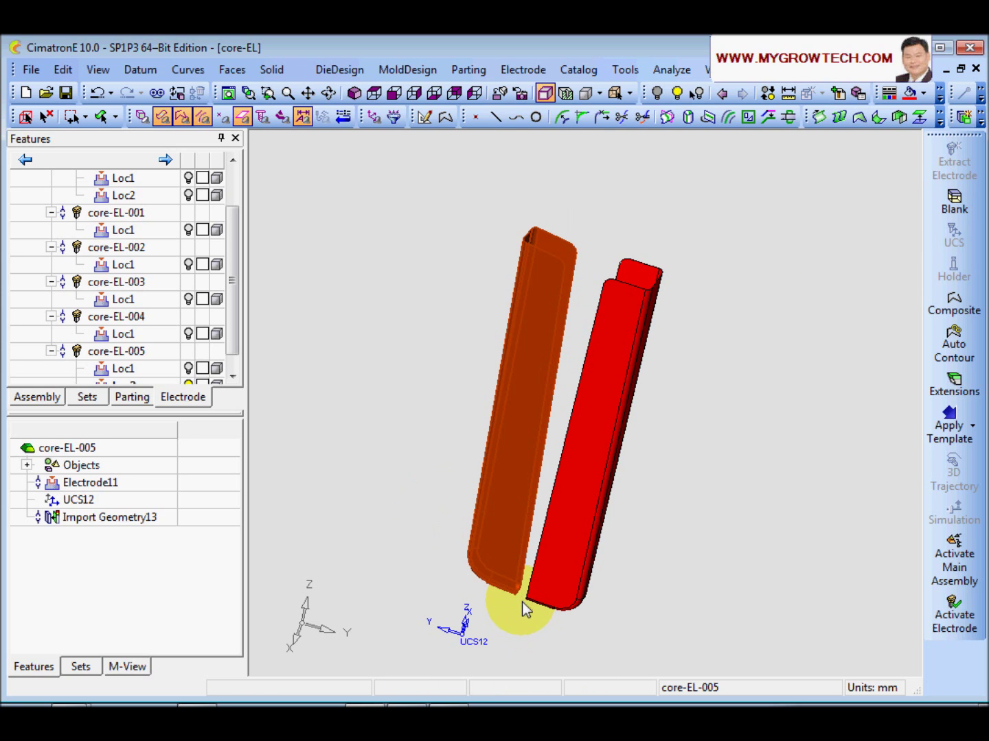
{"action": "left_click", "coordinate": [912, 95]}
{"action": "middle_click_drag", "start_coordinate": [468, 471], "coordinate": [578, 388]}
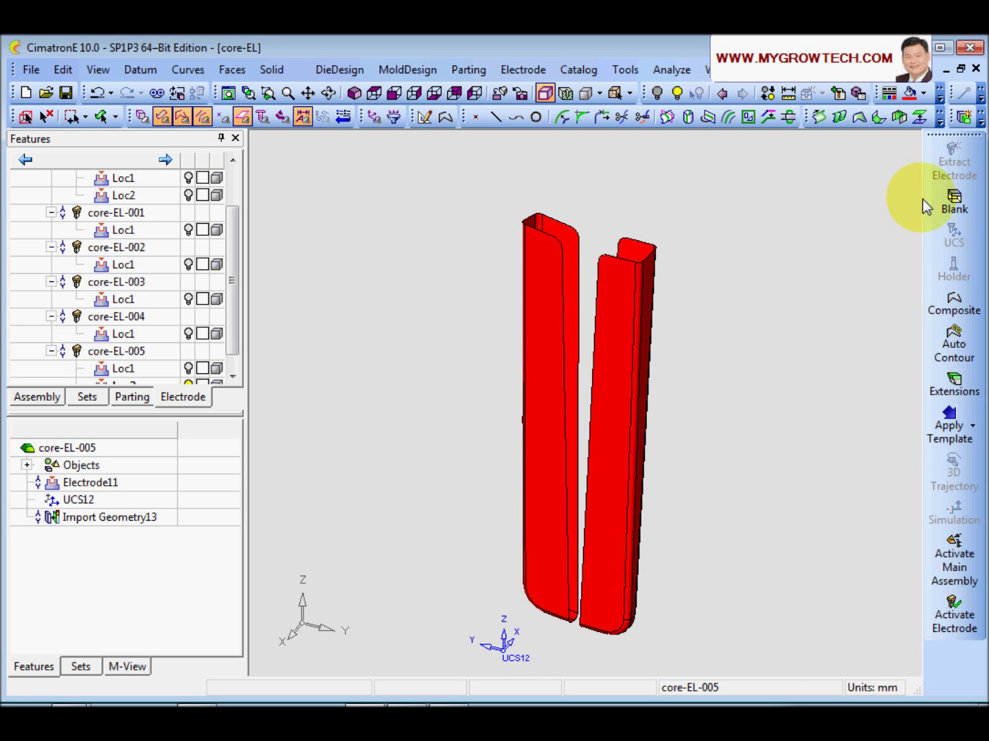
Start a rectangular, free-size blank for core-EL-005 and show it from above with transparent shading.
{"action": "left_click", "coordinate": [955, 201]}
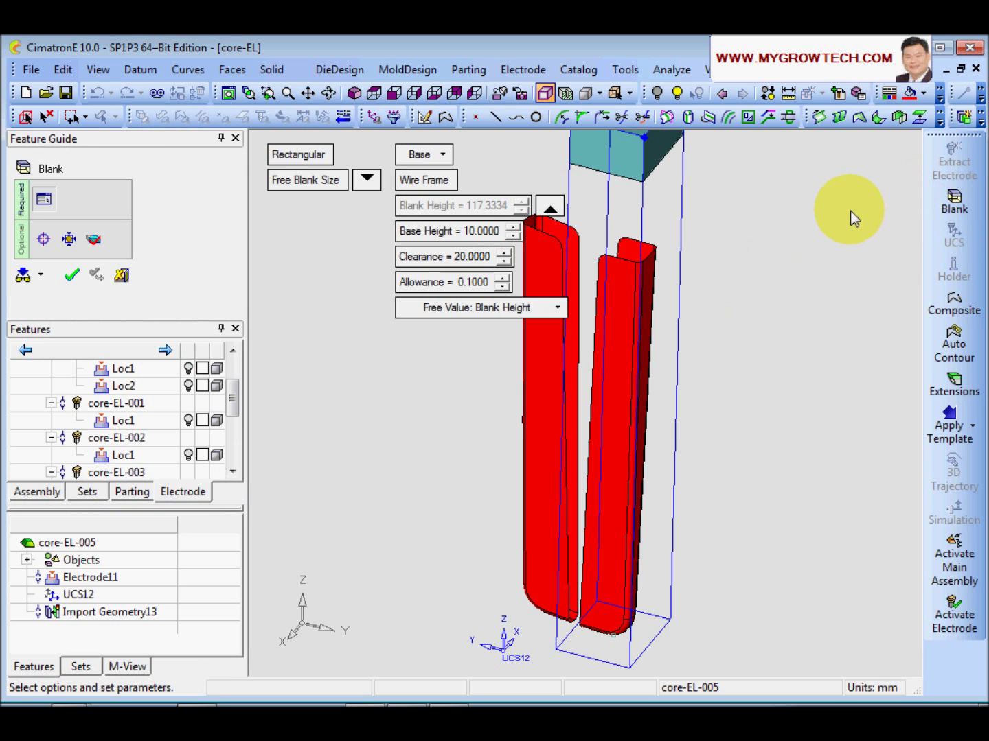
{"action": "left_click", "coordinate": [375, 93]}
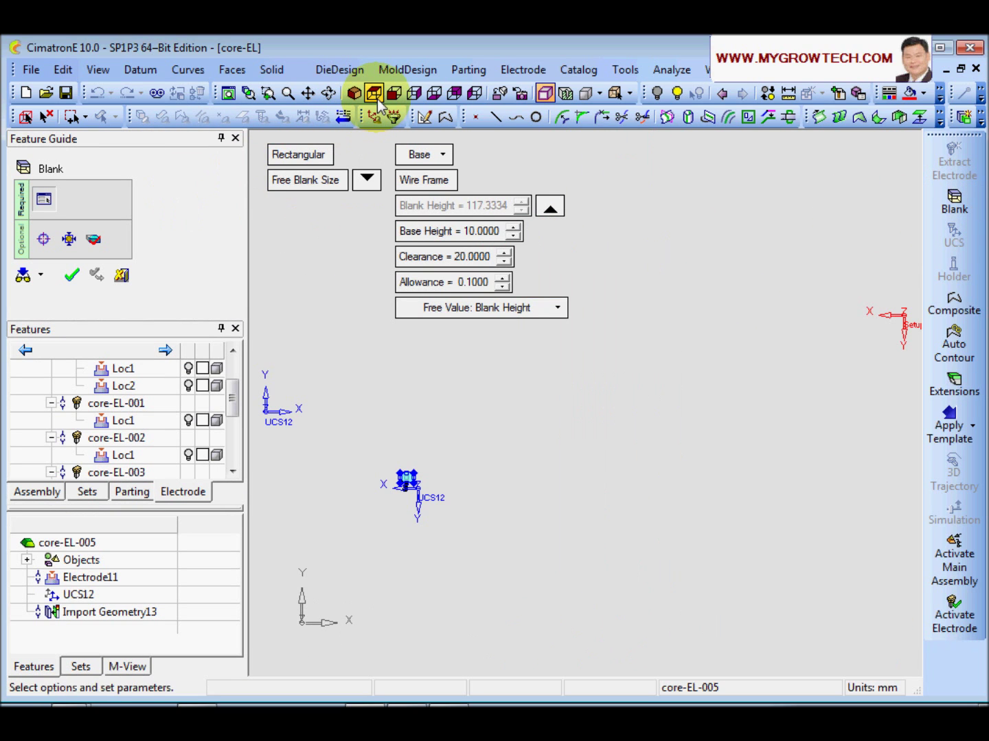
{"action": "right_click_drag", "start_coordinate": [503, 490], "coordinate": [570, 301], "text": "ctrl"}
{"action": "middle_click_drag", "start_coordinate": [341, 542], "coordinate": [762, 416], "text": "ctrl"}
{"action": "right_click_drag", "start_coordinate": [676, 494], "coordinate": [726, 355], "text": "ctrl"}
{"action": "middle_click_drag", "start_coordinate": [652, 547], "coordinate": [622, 479], "text": "ctrl"}
{"action": "right_click_drag", "start_coordinate": [572, 563], "coordinate": [580, 485], "text": "ctrl"}
{"action": "middle_click_drag", "start_coordinate": [514, 550], "coordinate": [399, 579], "text": "ctrl"}
{"action": "right_click_drag", "start_coordinate": [496, 584], "coordinate": [499, 543], "text": "ctrl"}
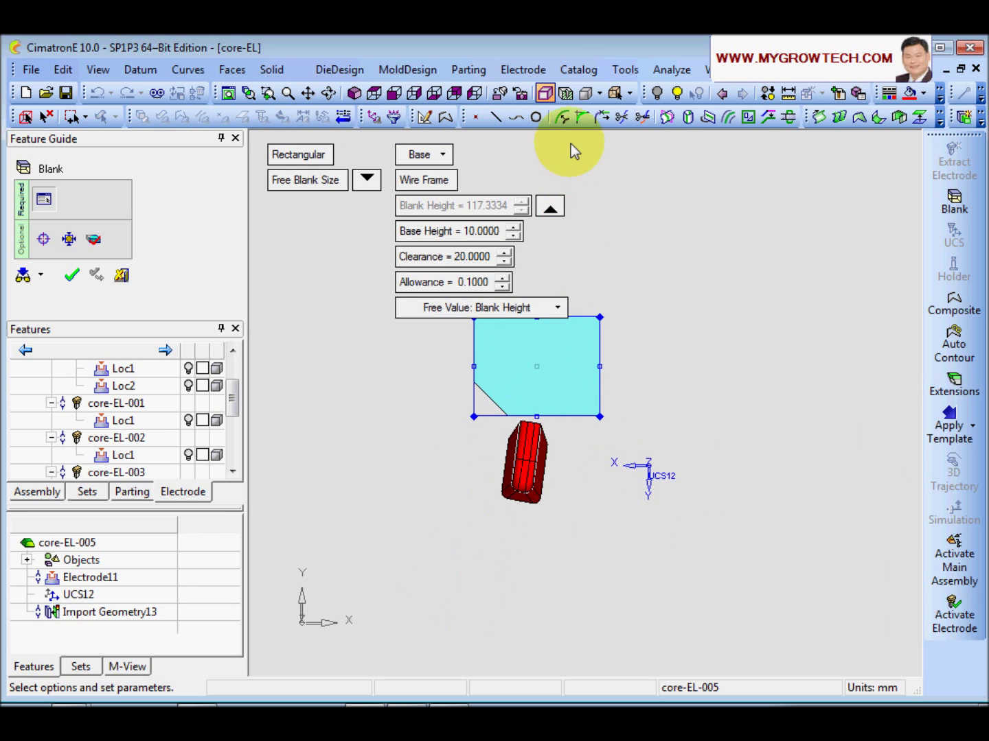
{"action": "left_click", "coordinate": [590, 94]}
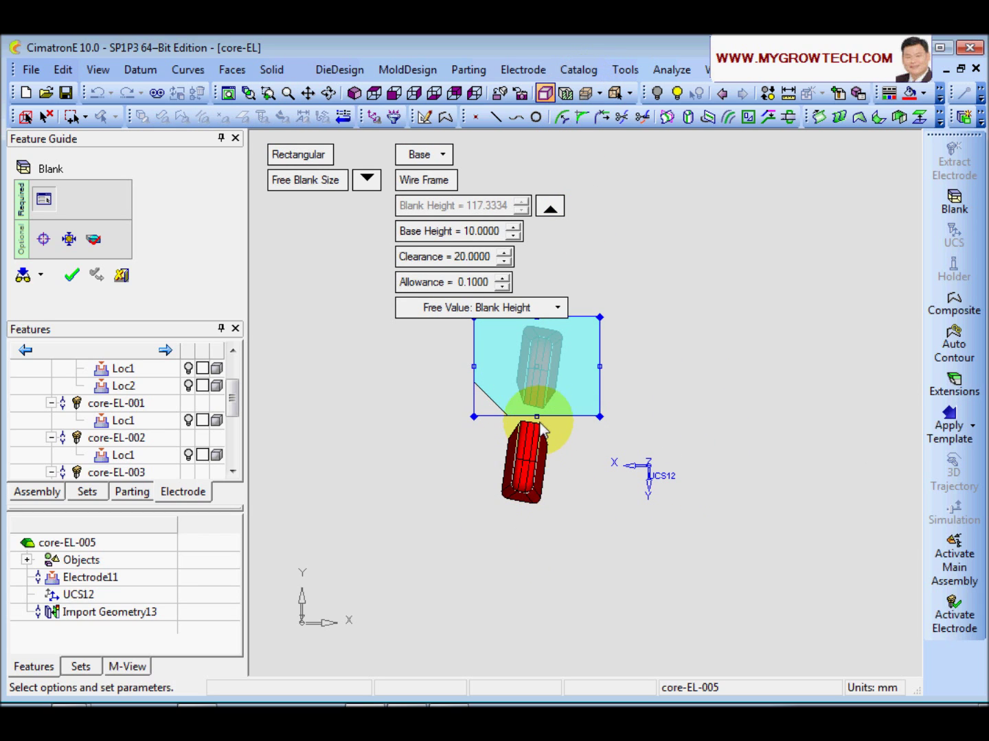
Stretch and shift the blank so that it encloses both groups of slot faces, and create it.
{"action": "left_click_drag", "start_coordinate": [537, 417], "coordinate": [530, 562]}
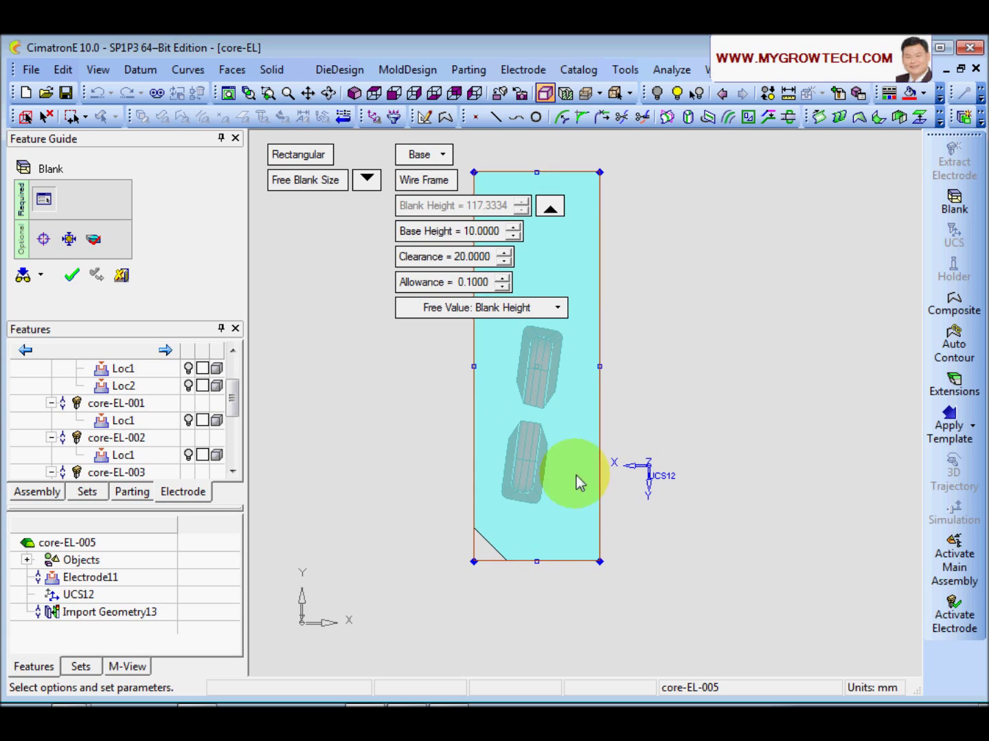
{"action": "left_click_drag", "start_coordinate": [595, 314], "coordinate": [598, 408]}
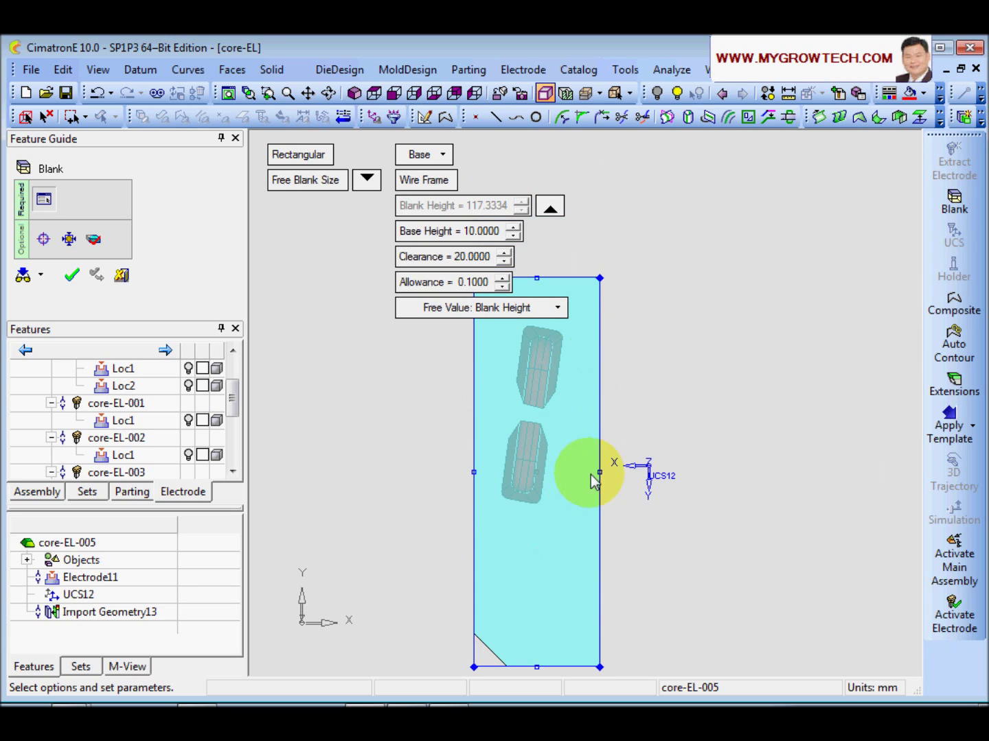
{"action": "left_click_drag", "start_coordinate": [537, 668], "coordinate": [536, 584]}
{"action": "left_click_drag", "start_coordinate": [599, 529], "coordinate": [595, 483]}
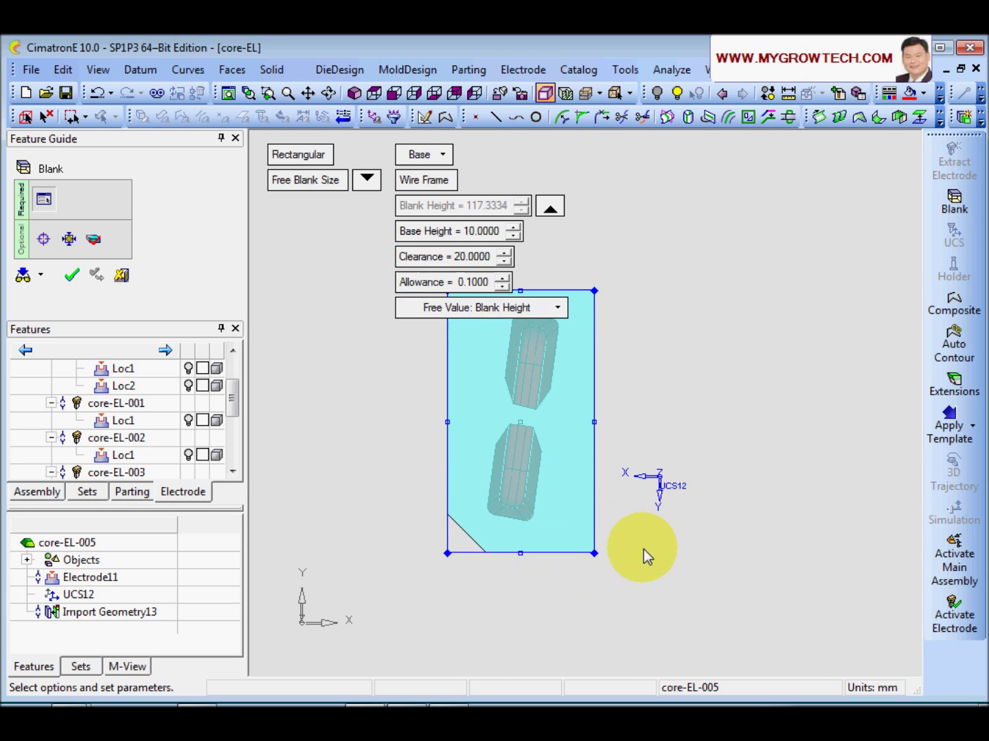
{"action": "left_click_drag", "start_coordinate": [521, 555], "coordinate": [522, 573]}
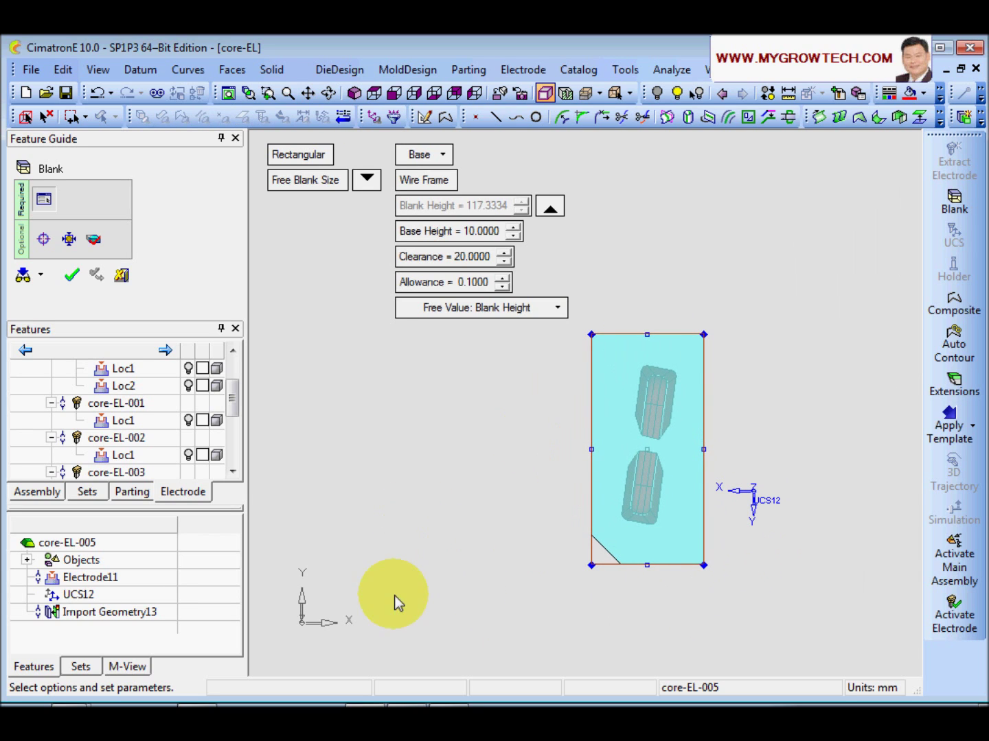
{"action": "left_click_drag", "start_coordinate": [630, 422], "coordinate": [467, 651], "text": "ctrl"}
{"action": "left_click", "coordinate": [74, 276]}
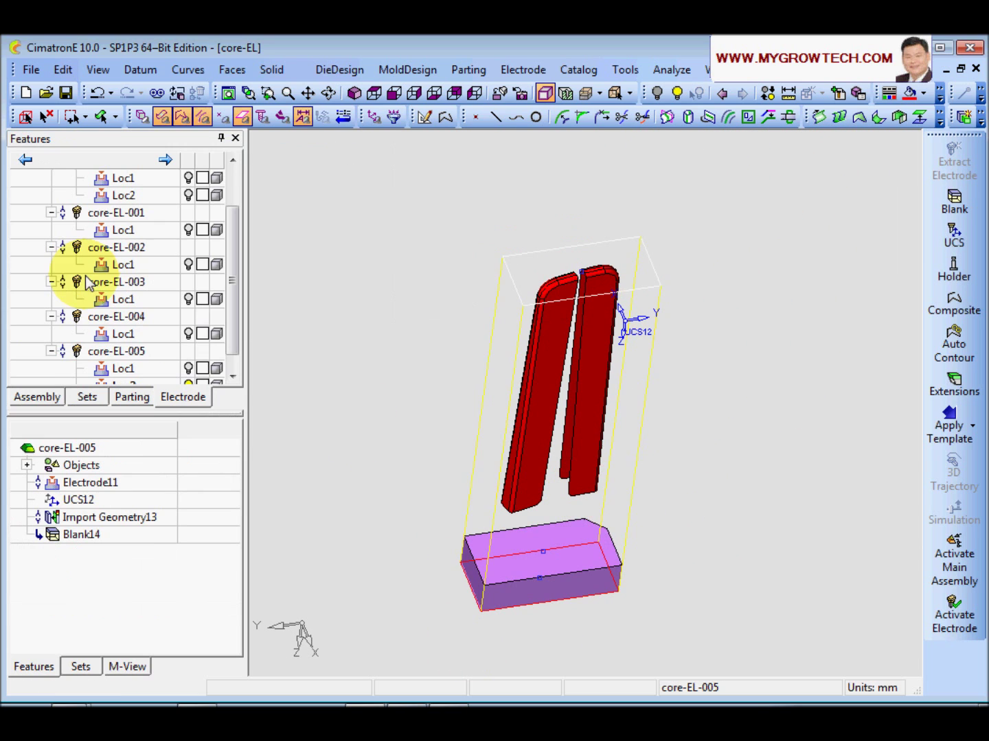
Create an automatic contour around the open edges of the electrode faces.
{"action": "left_click_drag", "start_coordinate": [533, 492], "coordinate": [509, 393], "text": "ctrl"}
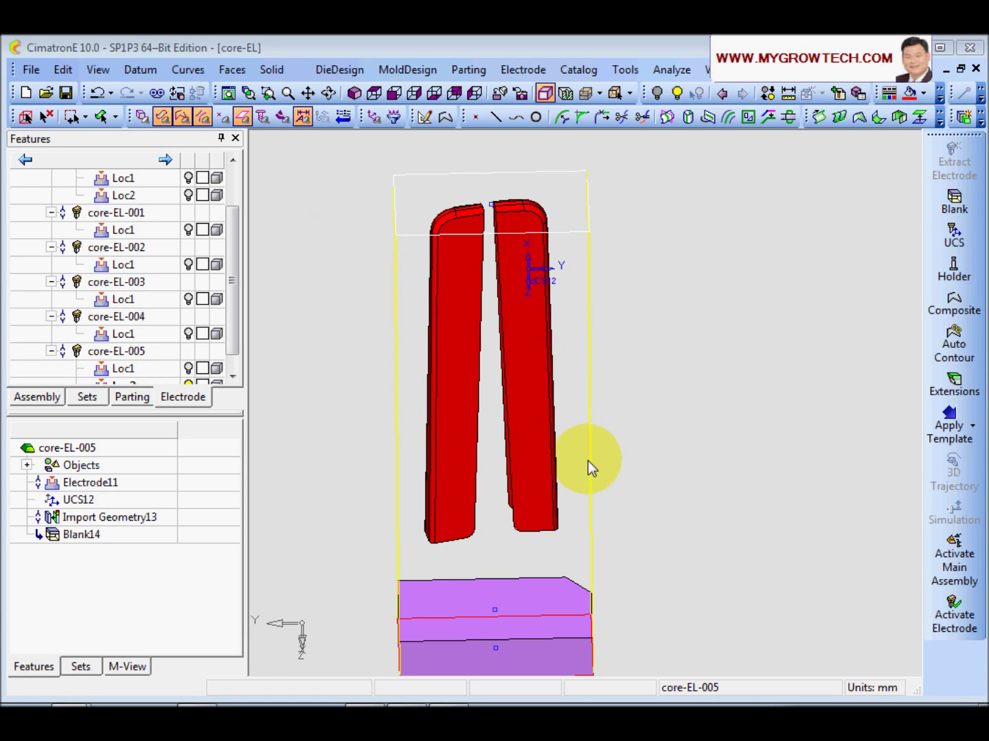
{"action": "right_click_drag", "start_coordinate": [589, 460], "coordinate": [665, 335], "text": "ctrl"}
{"action": "middle_click_drag", "start_coordinate": [542, 368], "coordinate": [684, 541], "text": "ctrl"}
{"action": "left_click_drag", "start_coordinate": [660, 478], "coordinate": [670, 395], "text": "ctrl"}
{"action": "left_click", "coordinate": [953, 343]}
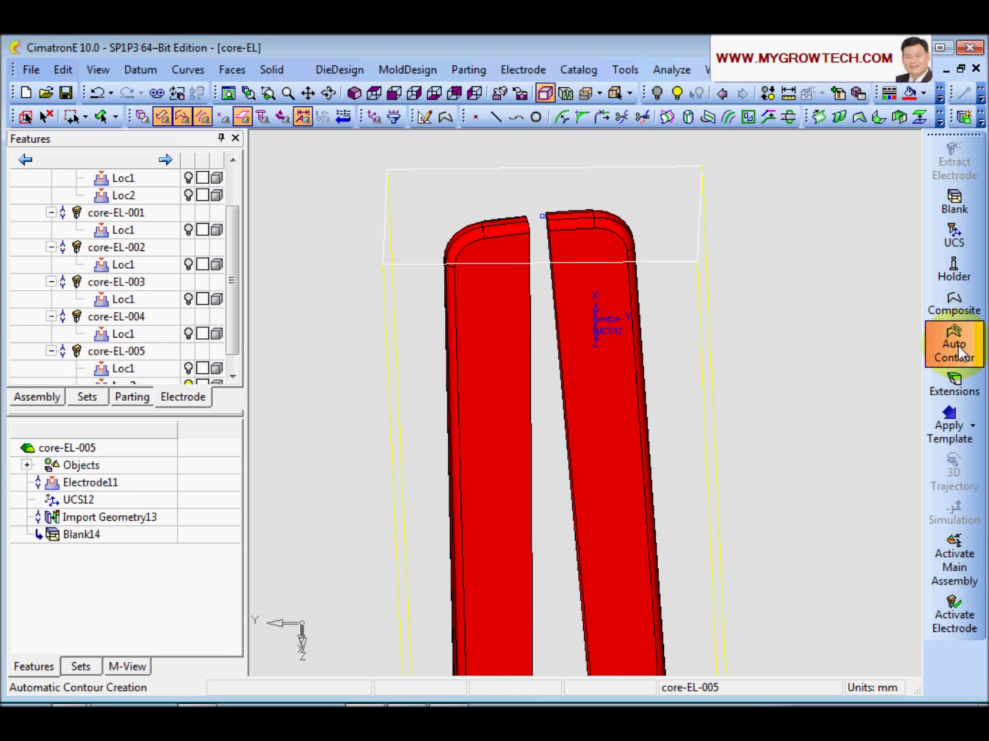
Start an extension along the first slot's open-edge contour and set its type to 2 Directions.
{"action": "middle_click_drag", "start_coordinate": [489, 497], "coordinate": [494, 327], "text": "ctrl"}
{"action": "left_click_drag", "start_coordinate": [492, 324], "coordinate": [476, 324], "text": "ctrl"}
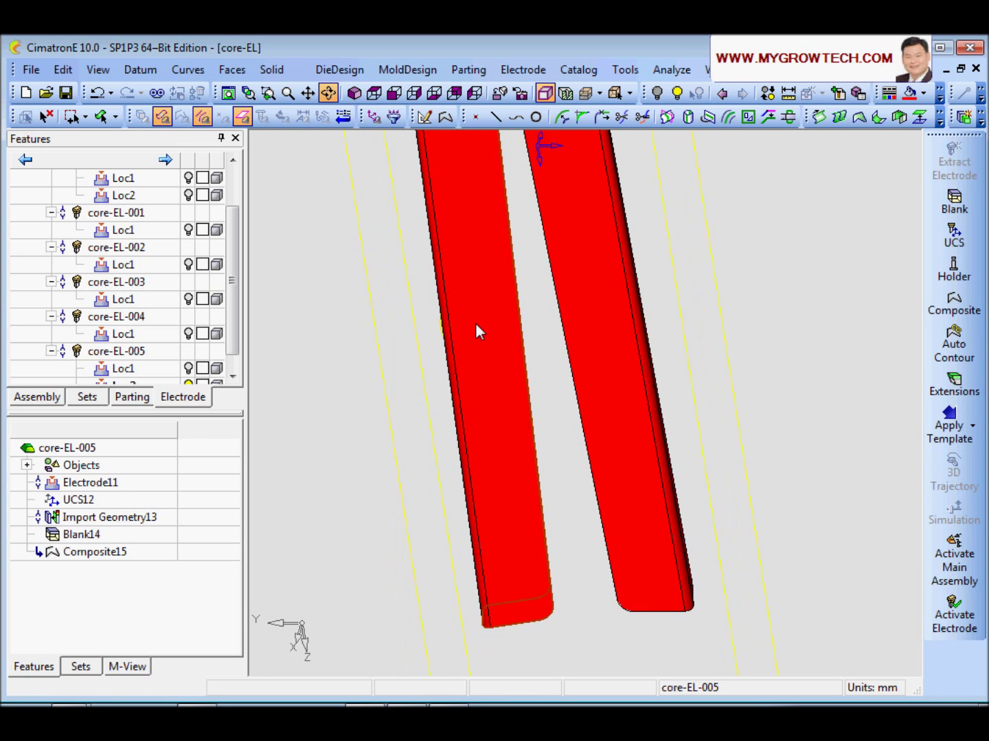
{"action": "right_click_drag", "start_coordinate": [476, 324], "coordinate": [497, 384], "text": "ctrl"}
{"action": "left_click", "coordinate": [954, 388]}
{"action": "left_click_drag", "start_coordinate": [523, 352], "coordinate": [539, 373], "text": "ctrl"}
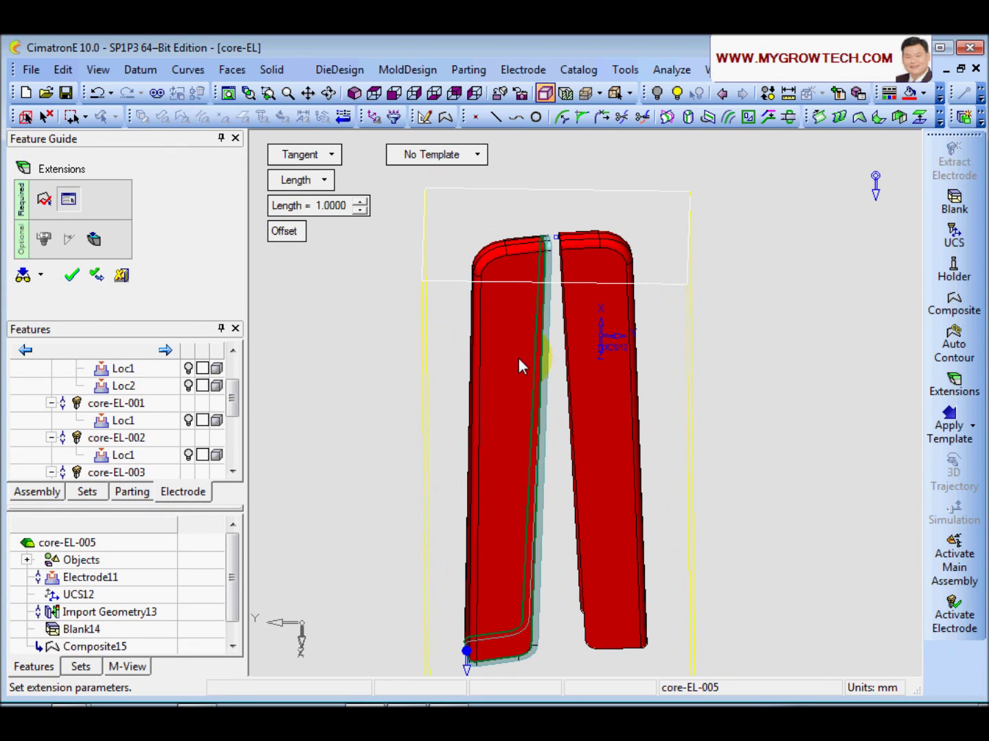
{"action": "left_click", "coordinate": [331, 154]}
{"action": "left_click", "coordinate": [350, 215]}
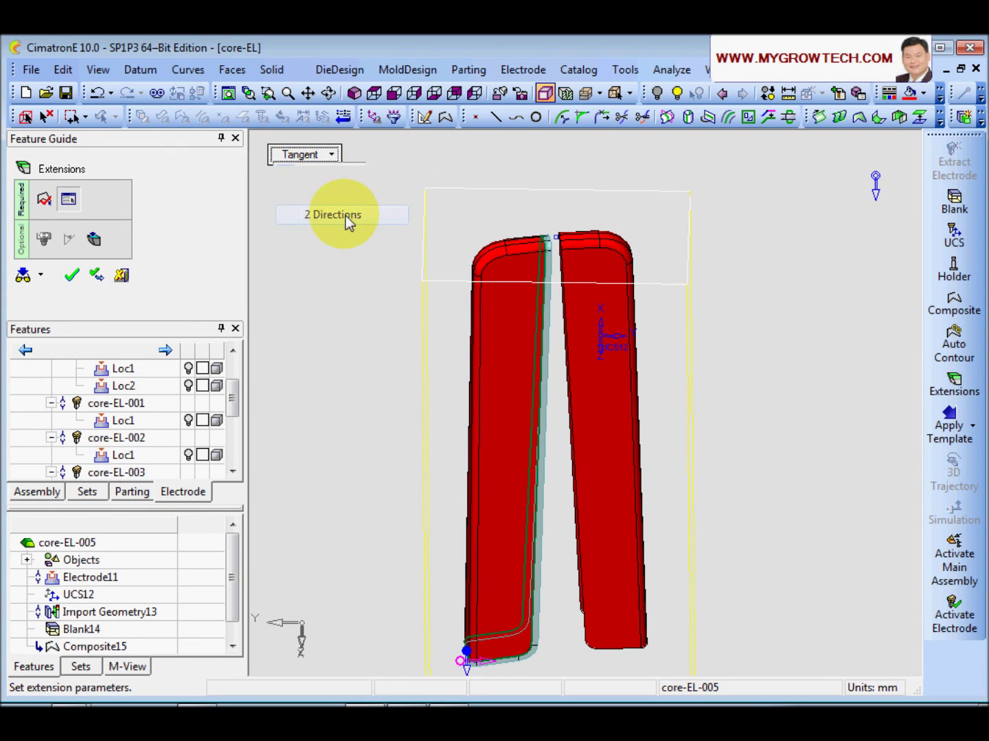
{"action": "scroll", "coordinate": [547, 326], "scroll_direction": "up", "scroll_amount": 3}
{"action": "scroll", "coordinate": [522, 465], "scroll_direction": "up", "scroll_amount": 1}
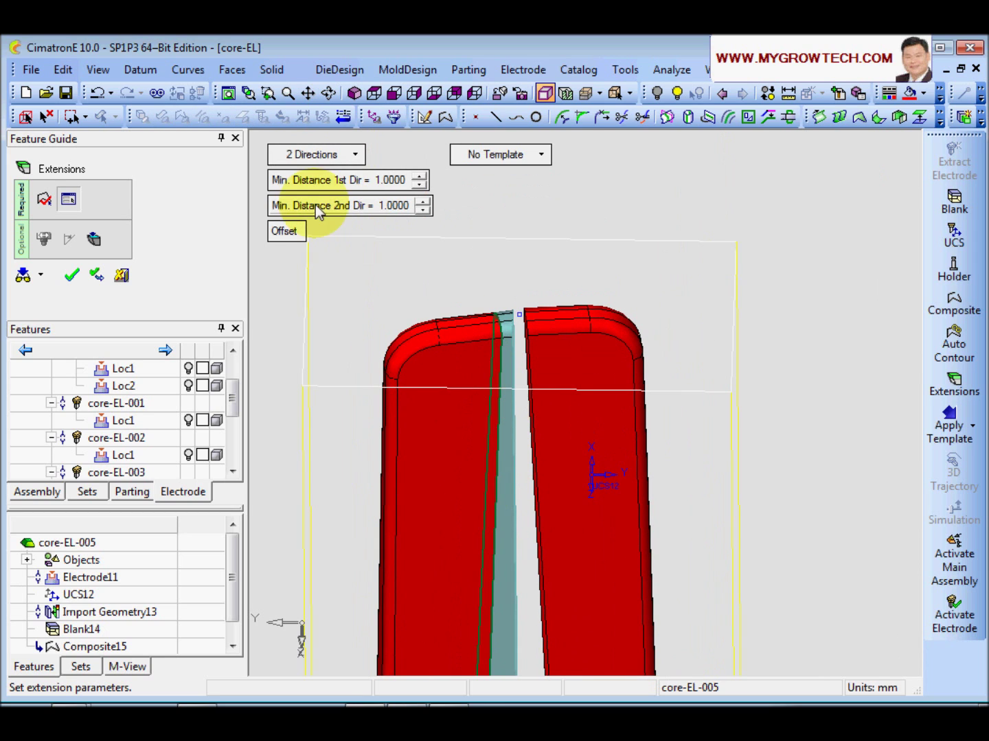
Change the extension's corner option to Shift and set its second-direction minimum distance to 0.5 mm.
{"action": "left_click", "coordinate": [280, 232]}
{"action": "scroll", "coordinate": [473, 364], "scroll_direction": "down", "scroll_amount": 2}
{"action": "scroll", "coordinate": [525, 360], "scroll_direction": "up", "scroll_amount": 2}
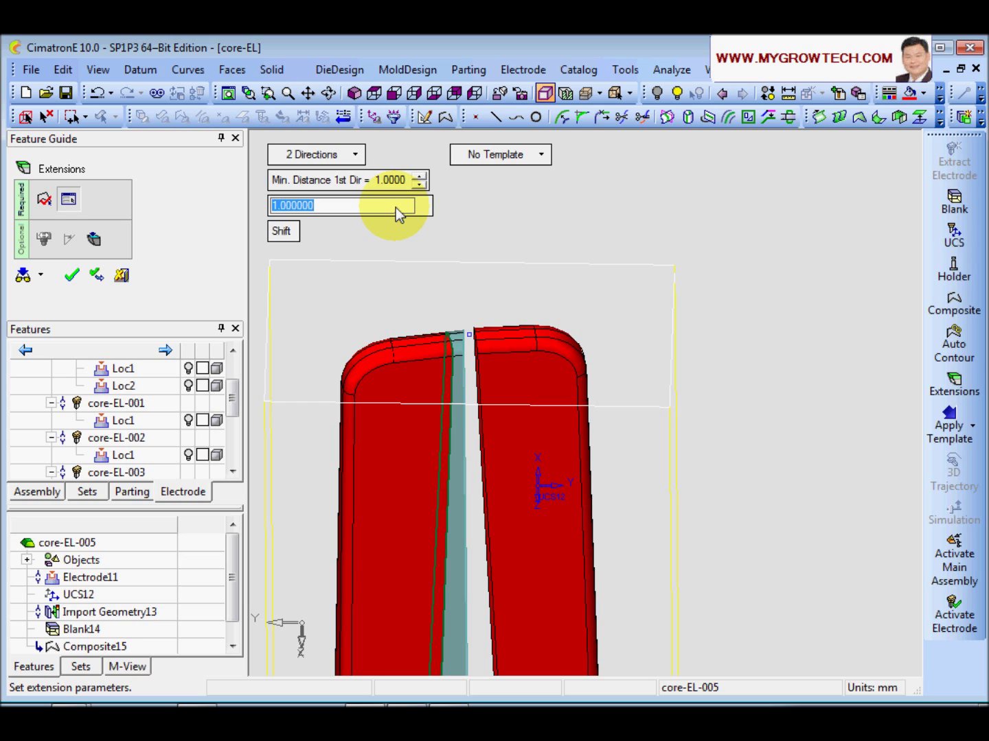
{"action": "type", "text": "0.5"}
{"action": "key", "text": "Return"}
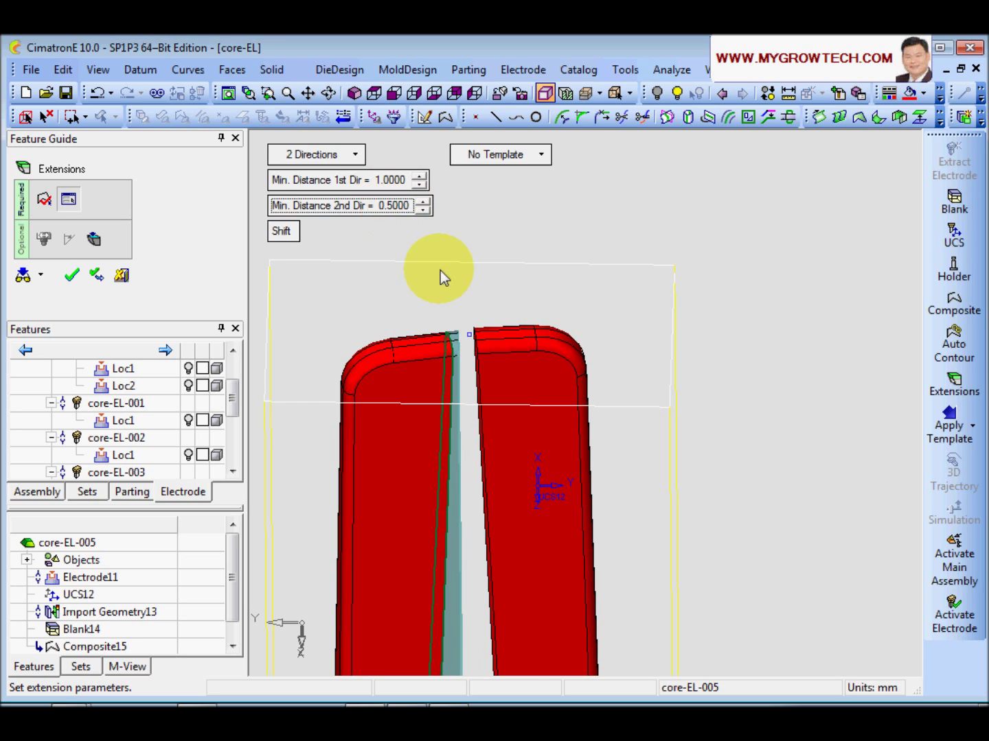
{"action": "middle_click_drag", "start_coordinate": [495, 505], "coordinate": [604, 427]}
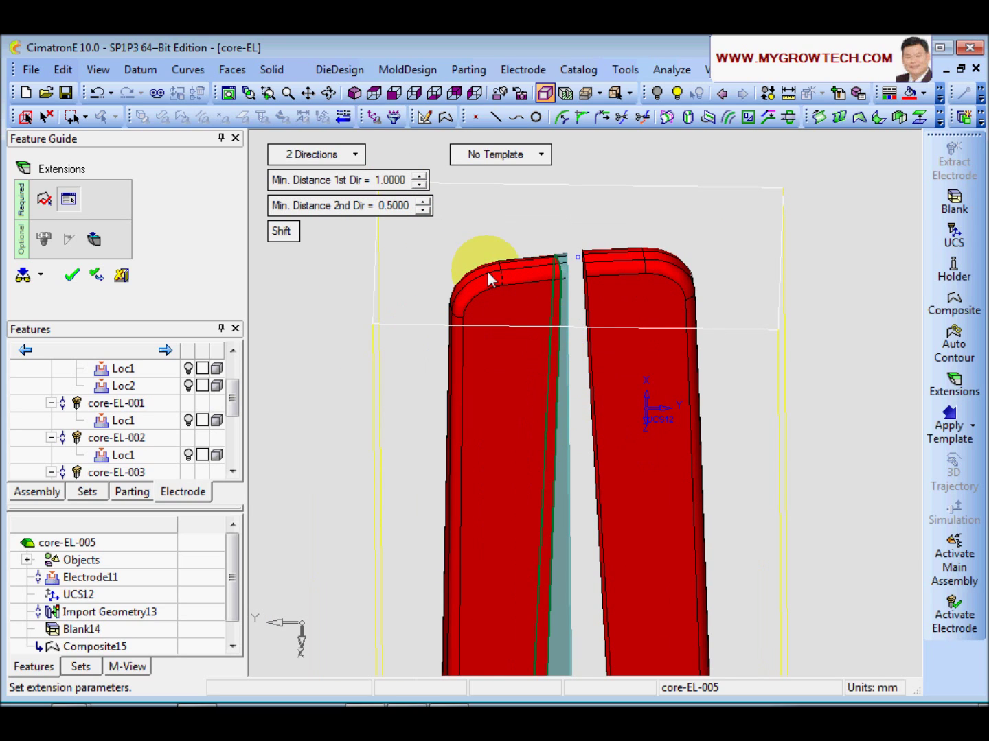
Set the first-direction minimum distance to 3 mm and create the first slot's extension.
{"action": "scroll", "coordinate": [499, 516], "scroll_direction": "down", "scroll_amount": 2}
{"action": "middle_click_drag", "start_coordinate": [499, 516], "coordinate": [607, 282]}
{"action": "scroll", "coordinate": [633, 372], "scroll_direction": "up", "scroll_amount": 1}
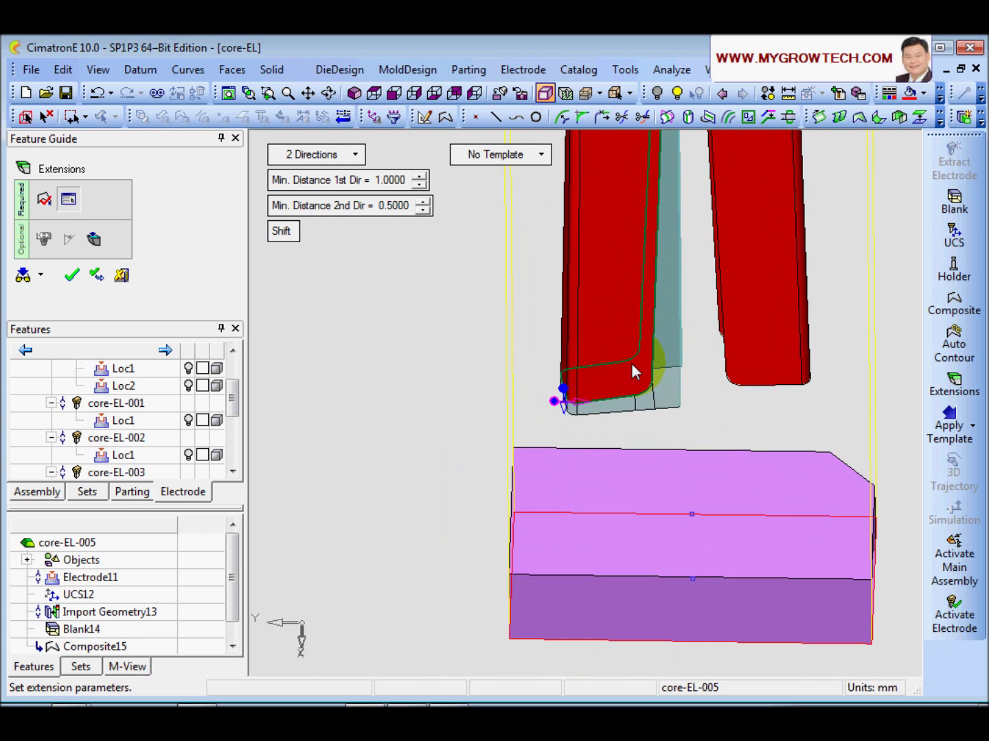
{"action": "middle_click_drag", "start_coordinate": [632, 372], "coordinate": [541, 420]}
{"action": "scroll", "coordinate": [549, 416], "scroll_direction": "up", "scroll_amount": 2}
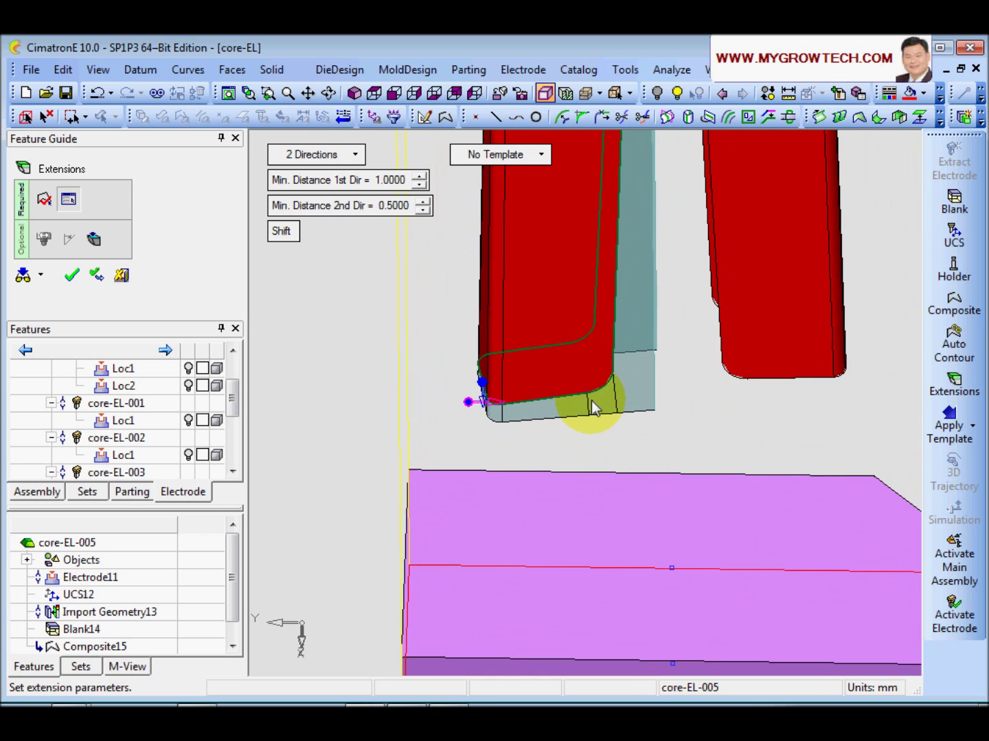
{"action": "left_click", "coordinate": [419, 185]}
{"action": "middle_click_drag", "start_coordinate": [640, 302], "coordinate": [427, 368]}
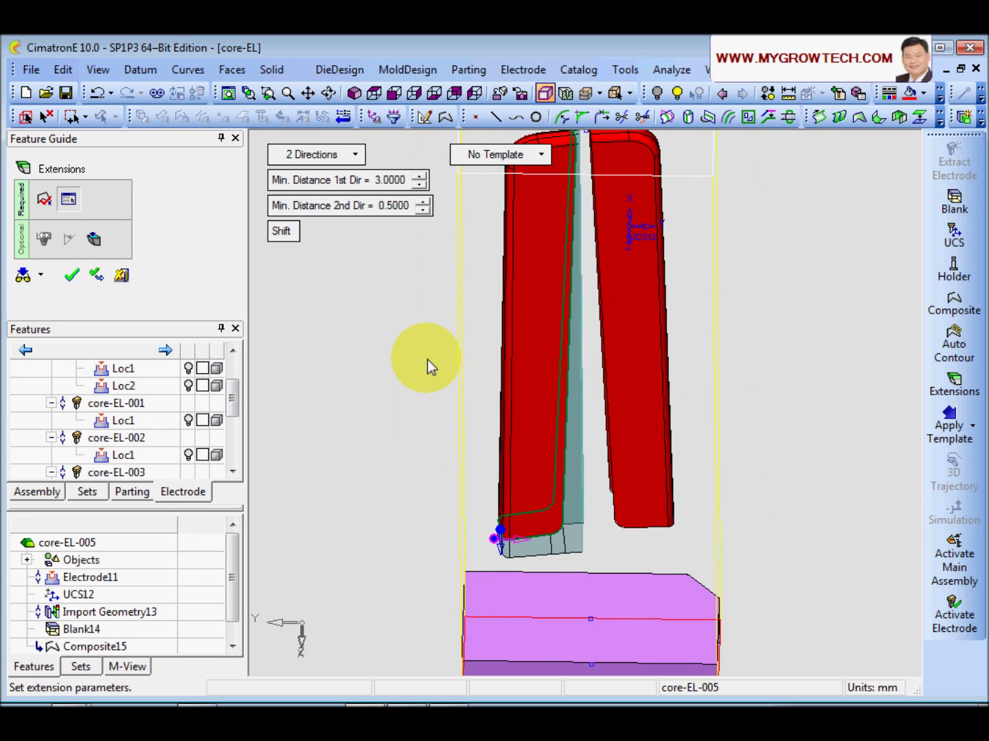
{"action": "right_click", "coordinate": [427, 339]}
{"action": "left_click", "coordinate": [427, 339]}
{"action": "middle_click_drag", "start_coordinate": [448, 473], "coordinate": [609, 455]}
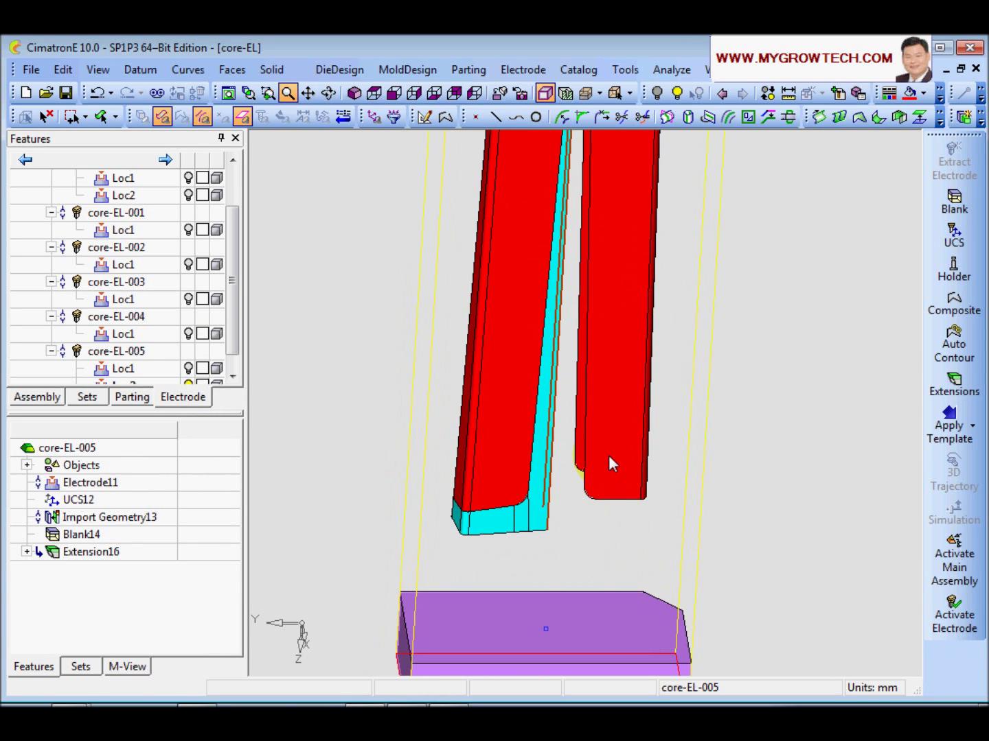
Create a composite curve along the open edges of the second slot's faces.
{"action": "left_click", "coordinate": [47, 116]}
{"action": "left_click", "coordinate": [953, 306]}
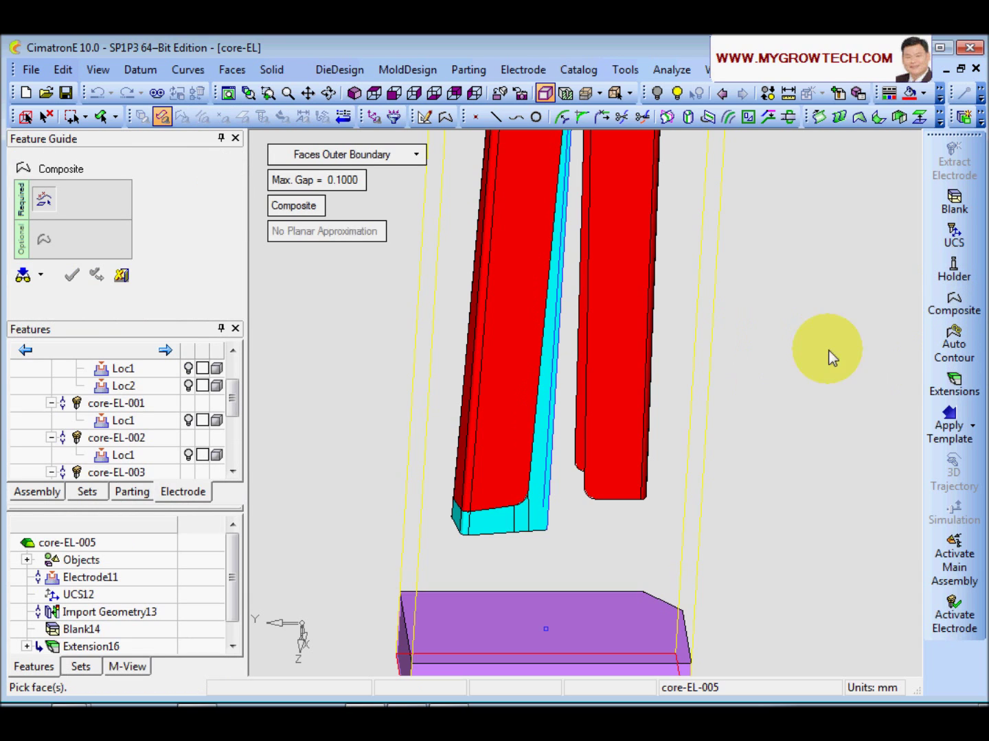
{"action": "left_click", "coordinate": [374, 155]}
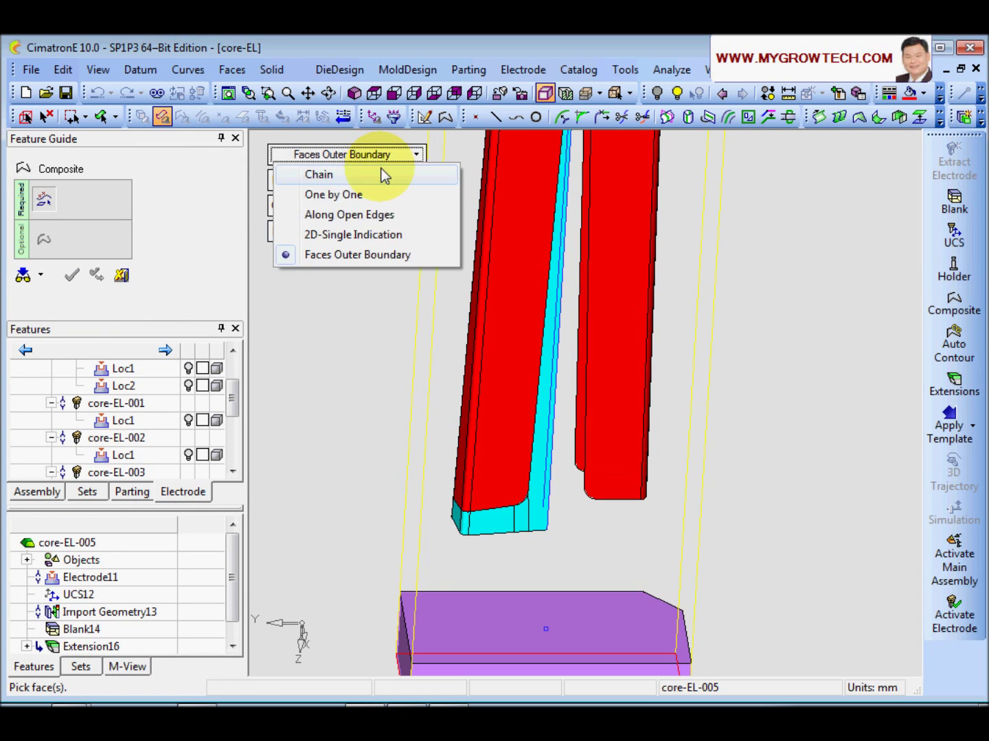
{"action": "left_click", "coordinate": [373, 215]}
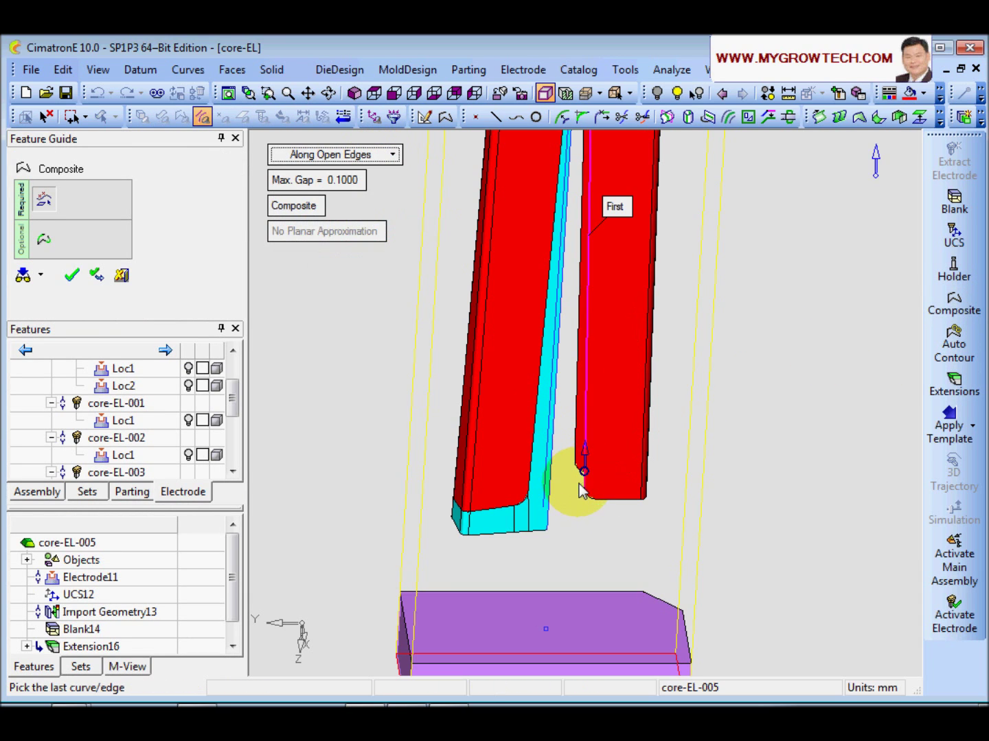
{"action": "left_click", "coordinate": [588, 505]}
{"action": "middle_click", "coordinate": [746, 398]}
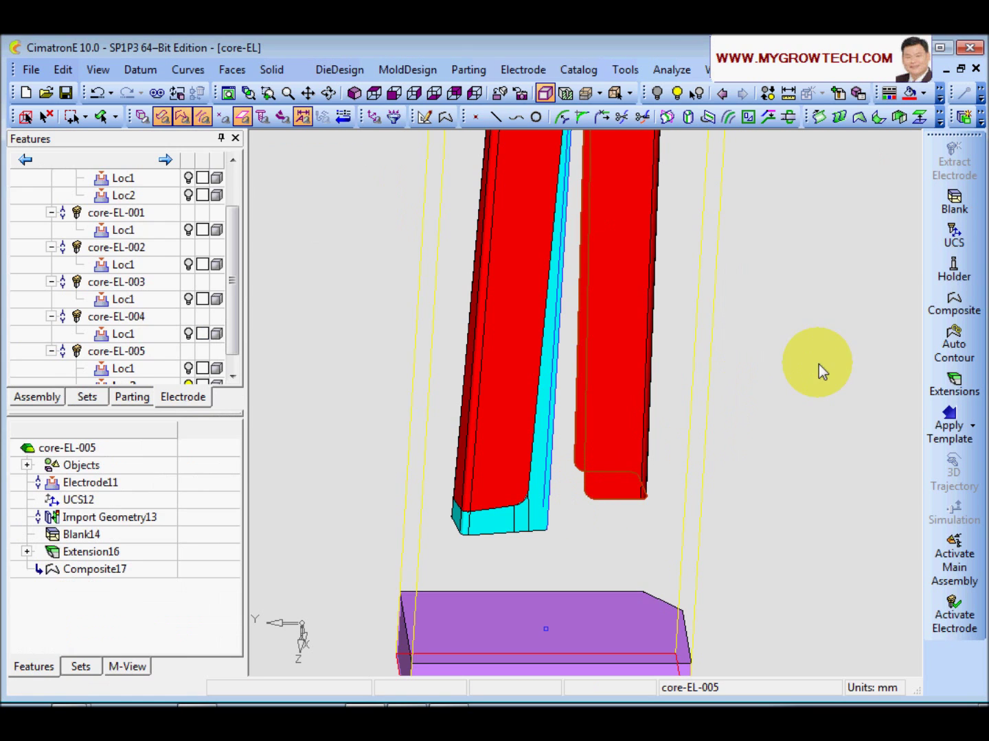
Start a 2 Directions extension on the second slot's contour with minimum distances of 3 mm first and 0.5 mm second.
{"action": "left_click", "coordinate": [953, 384]}
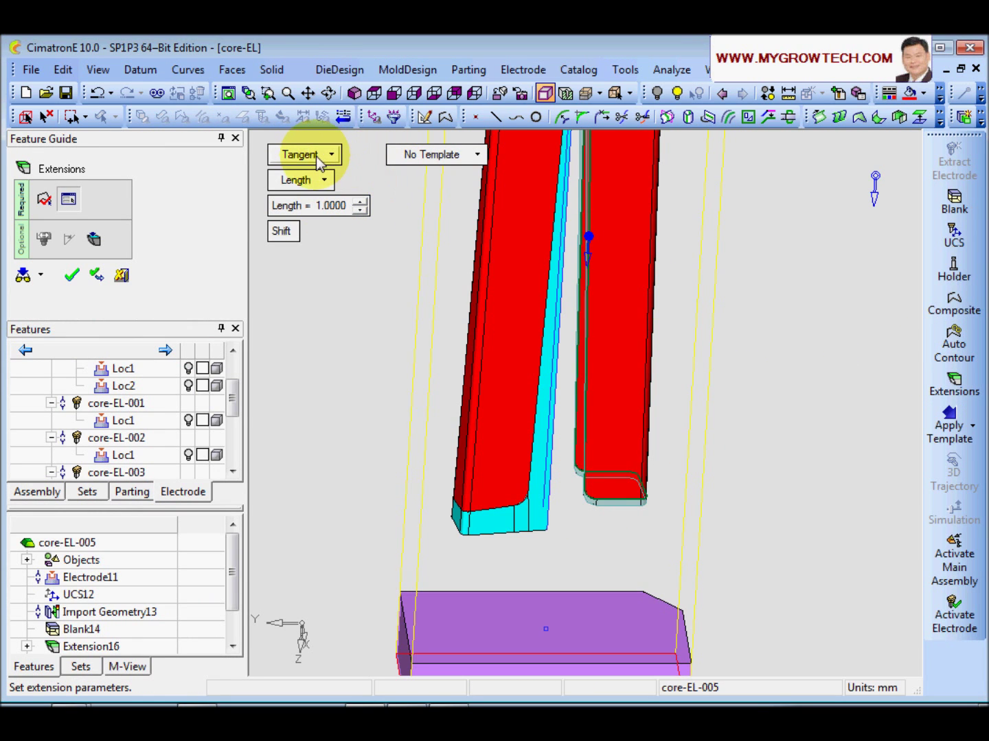
{"action": "left_click", "coordinate": [318, 158]}
{"action": "left_click", "coordinate": [334, 219]}
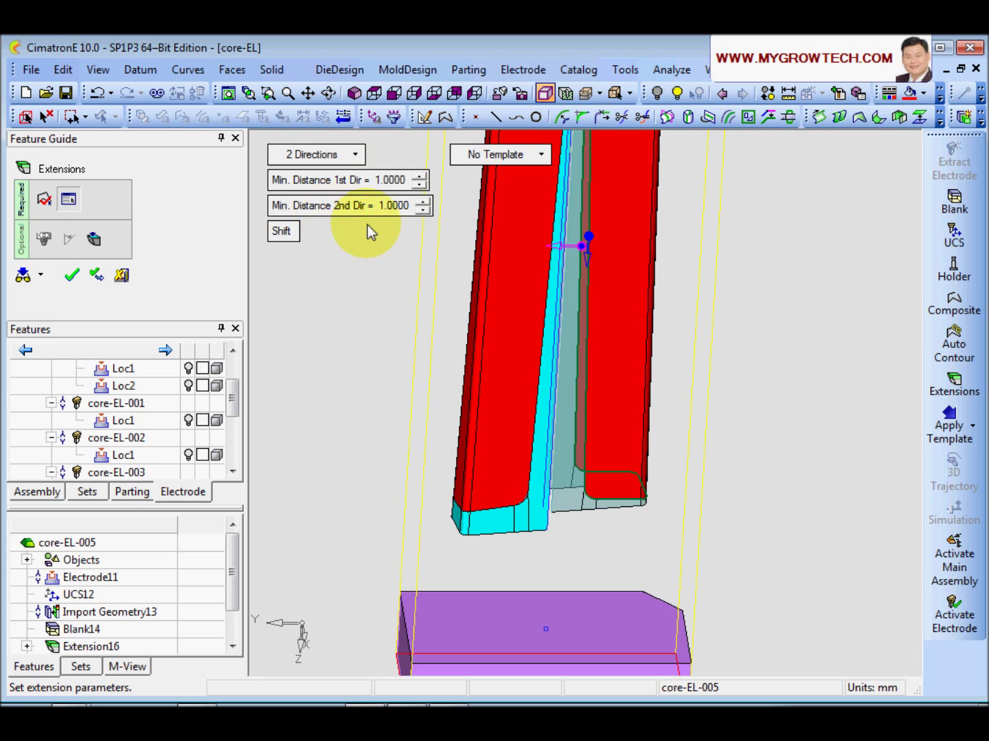
{"action": "left_click", "coordinate": [420, 184]}
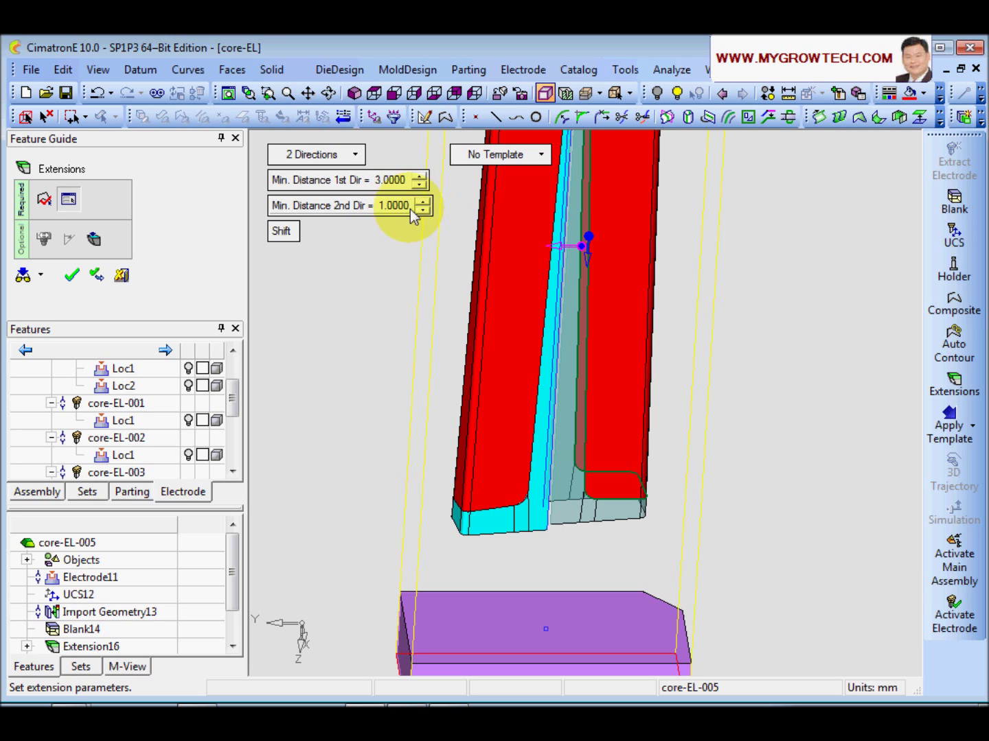
{"action": "left_click", "coordinate": [391, 217]}
{"action": "type", "text": "0.5"}
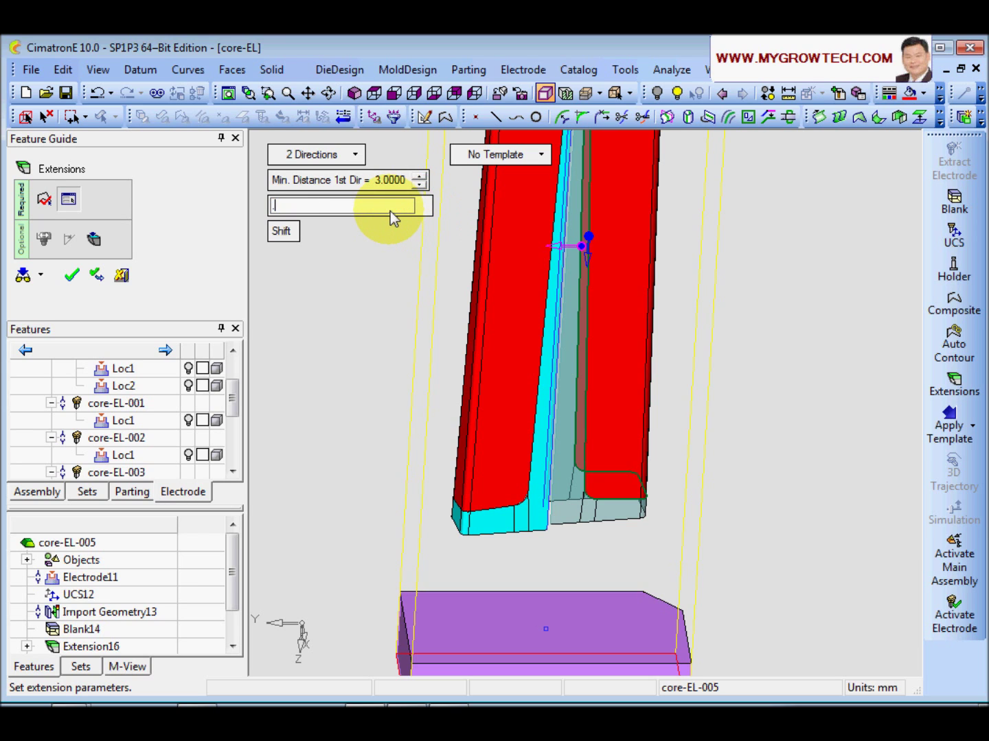
{"action": "key", "text": "Return"}
Check the gap between the two slots' extensions along its full height and create the second extension.
{"action": "middle_click_drag", "start_coordinate": [618, 383], "coordinate": [618, 575], "text": "ctrl"}
{"action": "right_click_drag", "start_coordinate": [618, 576], "coordinate": [633, 401], "text": "ctrl"}
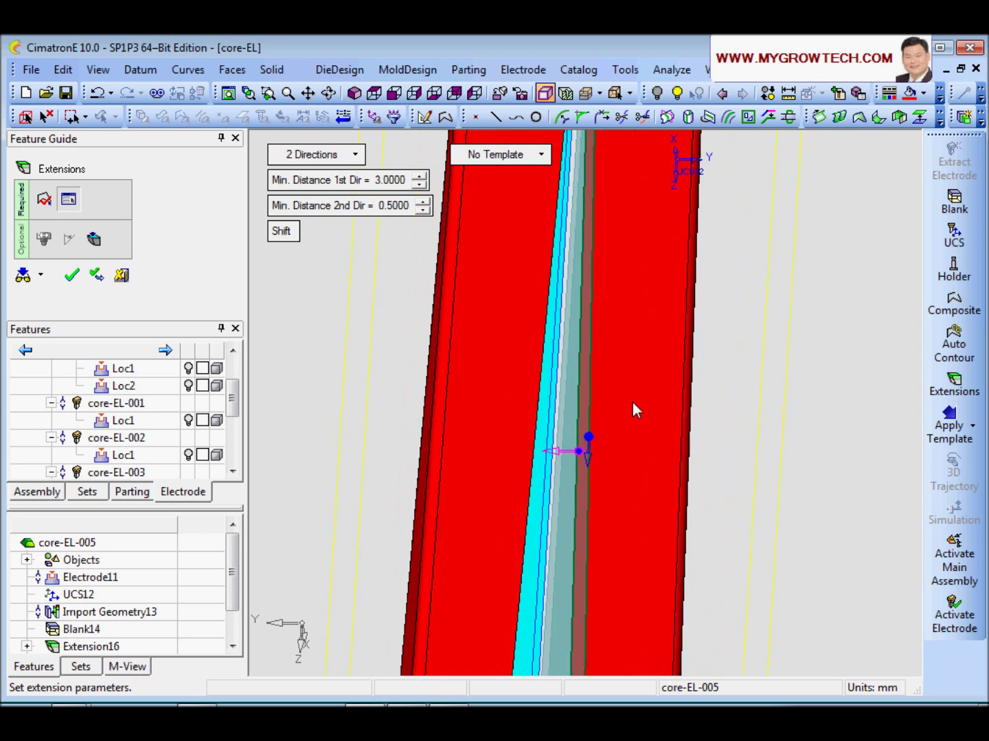
{"action": "middle_click_drag", "start_coordinate": [661, 207], "coordinate": [696, 435], "text": "ctrl"}
{"action": "right_click_drag", "start_coordinate": [696, 436], "coordinate": [720, 205], "text": "ctrl"}
{"action": "middle_click_drag", "start_coordinate": [720, 205], "coordinate": [596, 514], "text": "ctrl"}
{"action": "right_click_drag", "start_coordinate": [596, 514], "coordinate": [604, 352], "text": "ctrl"}
{"action": "middle_click_drag", "start_coordinate": [586, 405], "coordinate": [650, 439], "text": "ctrl"}
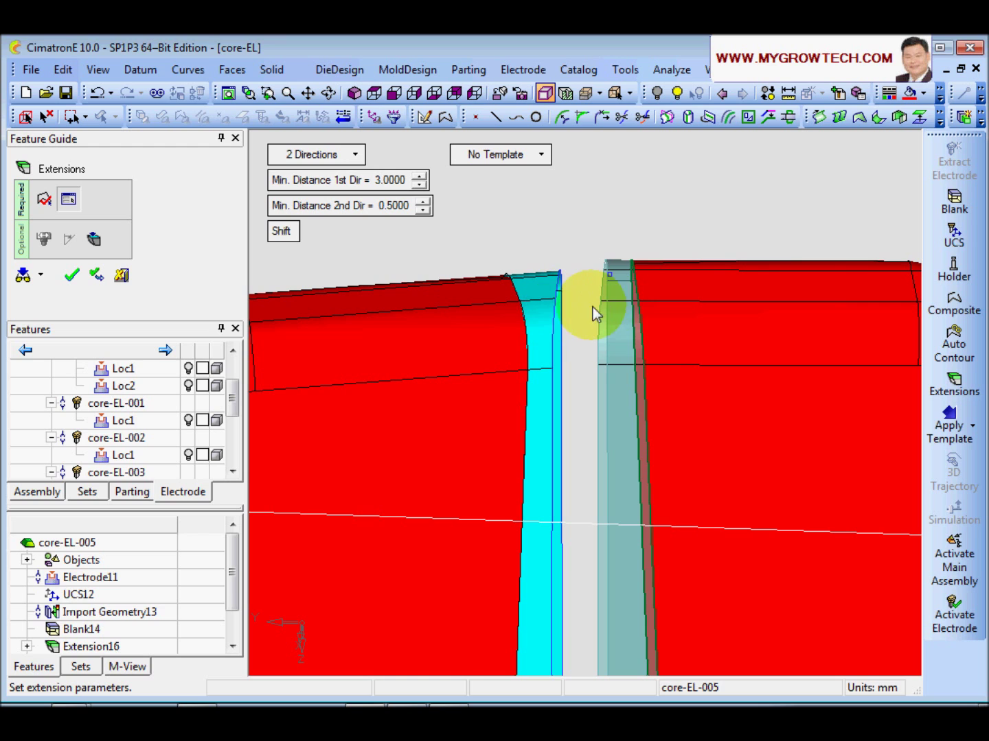
{"action": "right_click_drag", "start_coordinate": [633, 312], "coordinate": [622, 453], "text": "ctrl"}
{"action": "left_click_drag", "start_coordinate": [621, 452], "coordinate": [512, 265], "text": "ctrl"}
{"action": "right_click", "coordinate": [509, 261]}
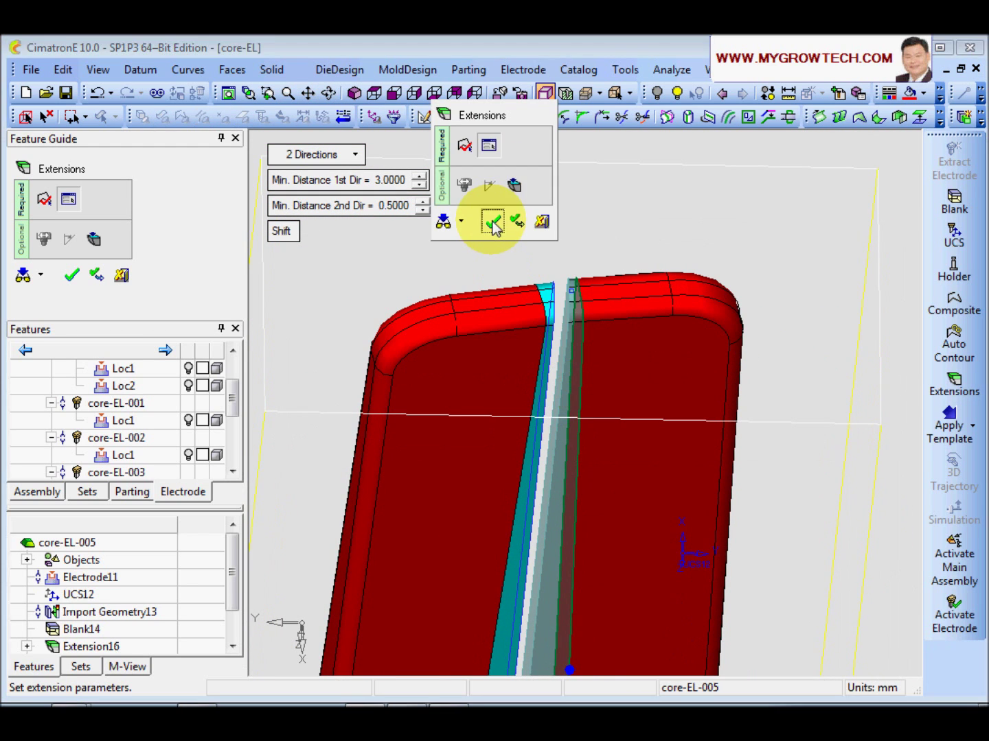
{"action": "left_click", "coordinate": [491, 219]}
Start a Blend surface between the facing open edges of the two extensions.
{"action": "left_click_drag", "start_coordinate": [619, 379], "coordinate": [646, 458], "text": "ctrl"}
{"action": "left_click", "coordinate": [596, 454]}
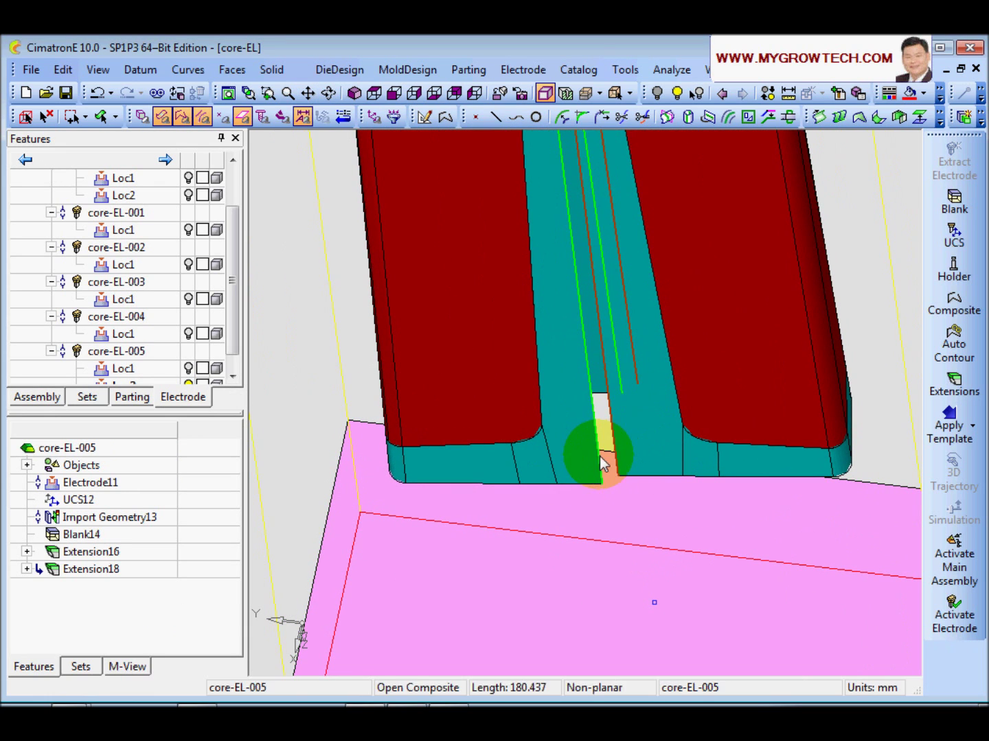
{"action": "right_click", "coordinate": [600, 457]}
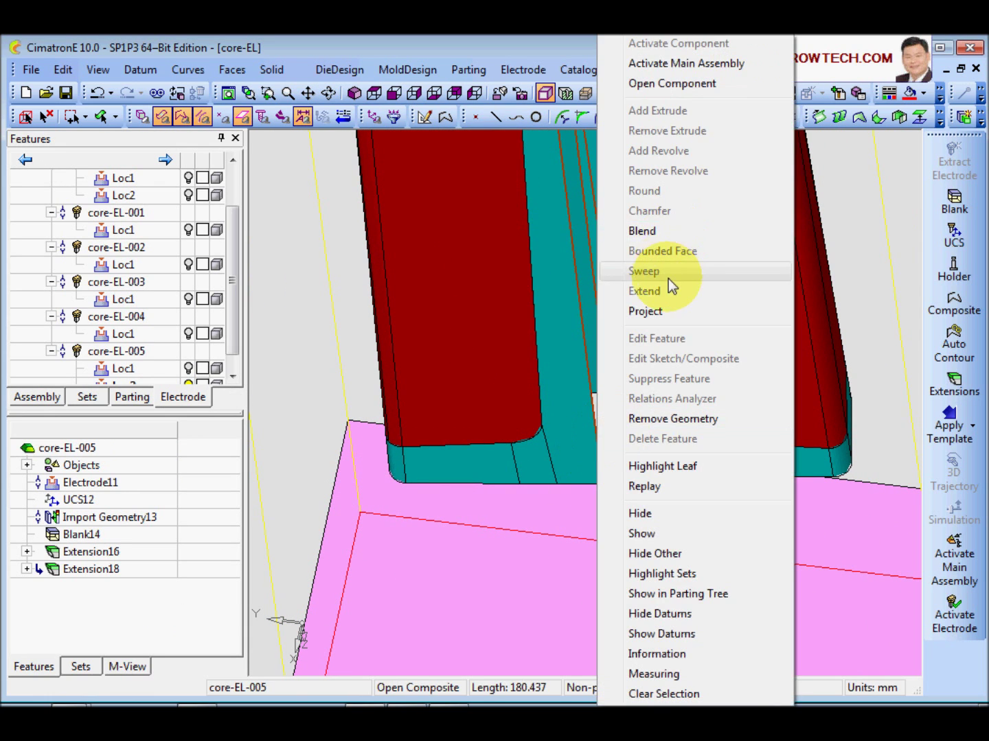
{"action": "left_click", "coordinate": [655, 237]}
{"action": "left_click_drag", "start_coordinate": [693, 348], "coordinate": [673, 312], "text": "ctrl"}
Set both edges of the blend to Tangent-C1 and create the surface bridging the gap.
{"action": "left_click", "coordinate": [44, 240]}
{"action": "left_click", "coordinate": [657, 296]}
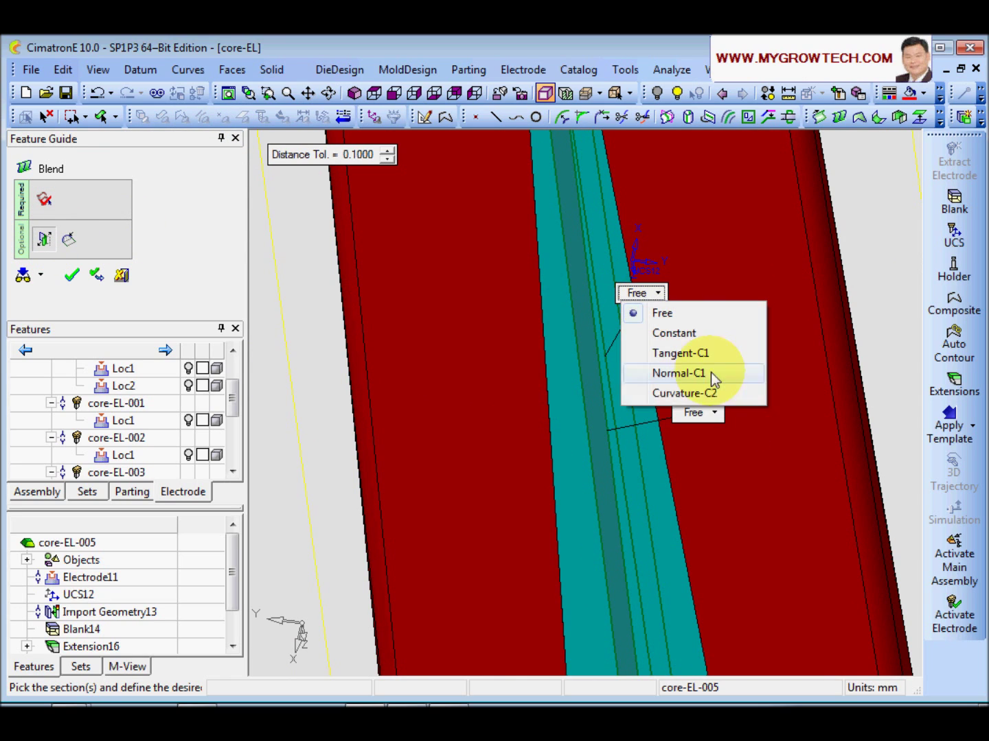
{"action": "left_click", "coordinate": [705, 356]}
{"action": "left_click", "coordinate": [713, 414]}
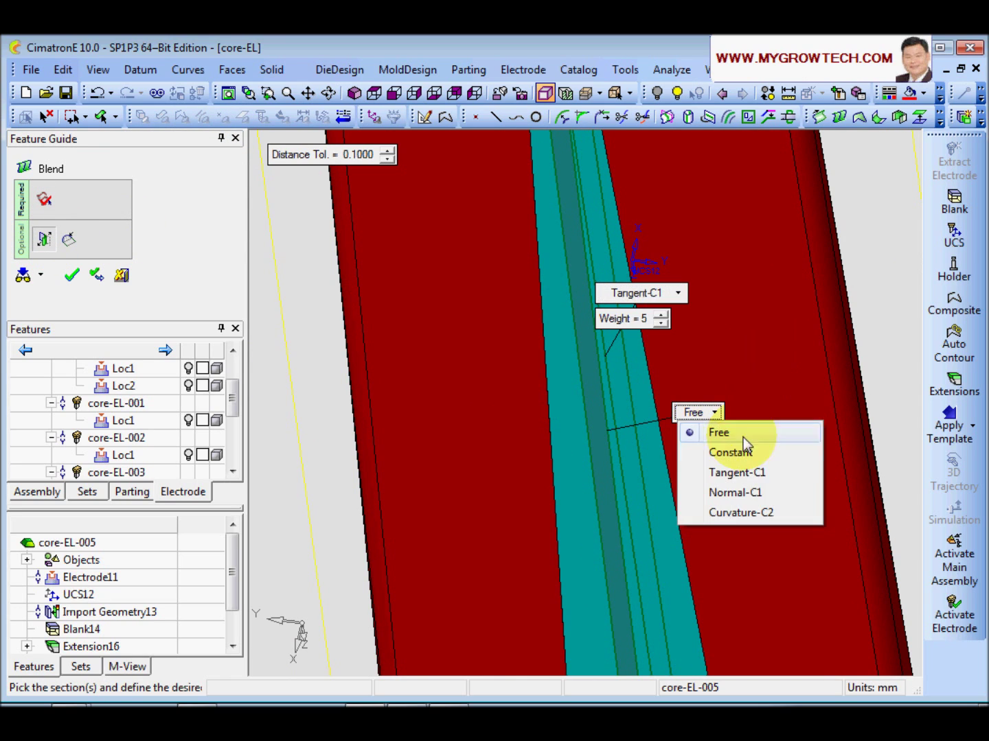
{"action": "left_click", "coordinate": [763, 474]}
{"action": "scroll", "coordinate": [705, 510], "scroll_direction": "down", "scroll_amount": 5}
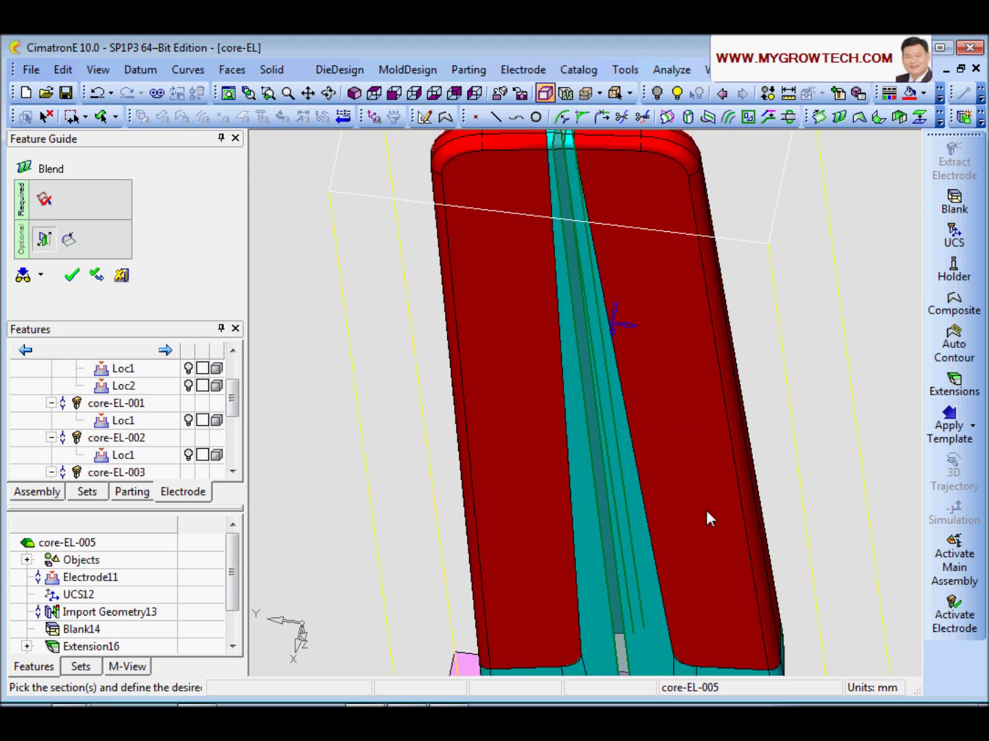
{"action": "left_click_drag", "start_coordinate": [604, 289], "coordinate": [606, 282], "text": "ctrl"}
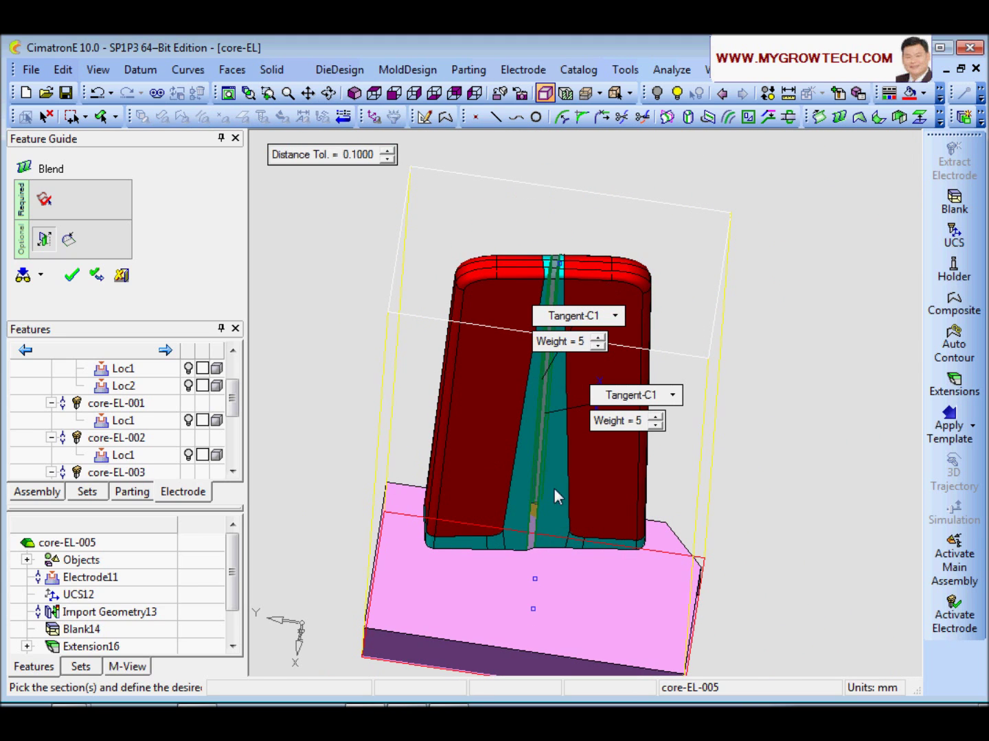
{"action": "scroll", "coordinate": [550, 516], "scroll_direction": "up", "scroll_amount": 5}
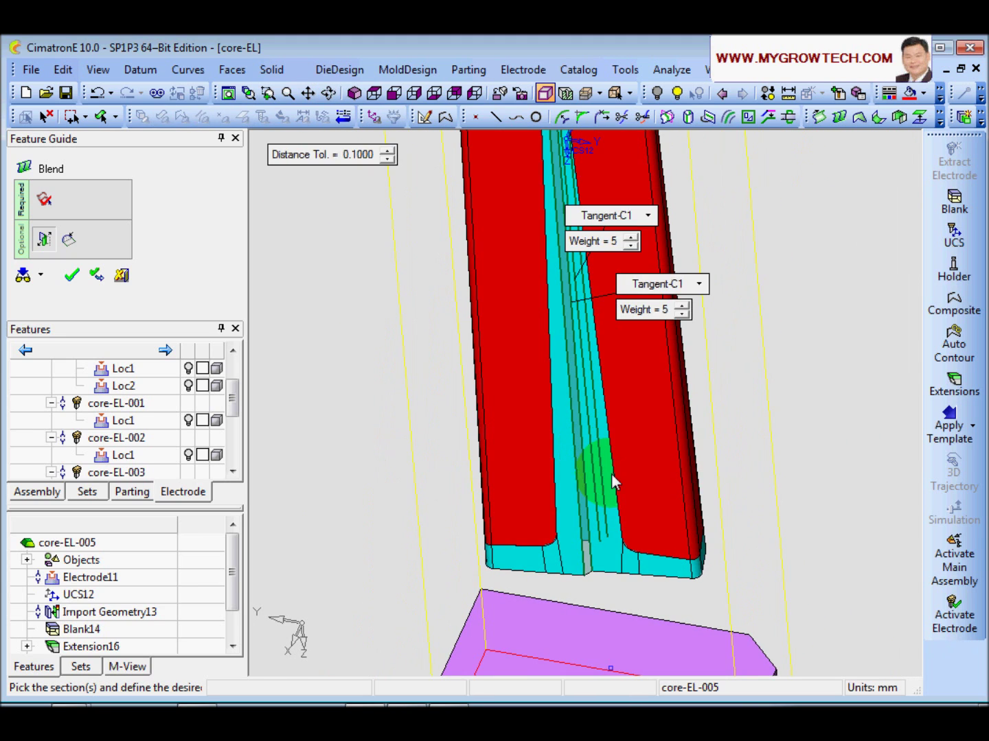
{"action": "scroll", "coordinate": [603, 522], "scroll_direction": "down", "scroll_amount": 5}
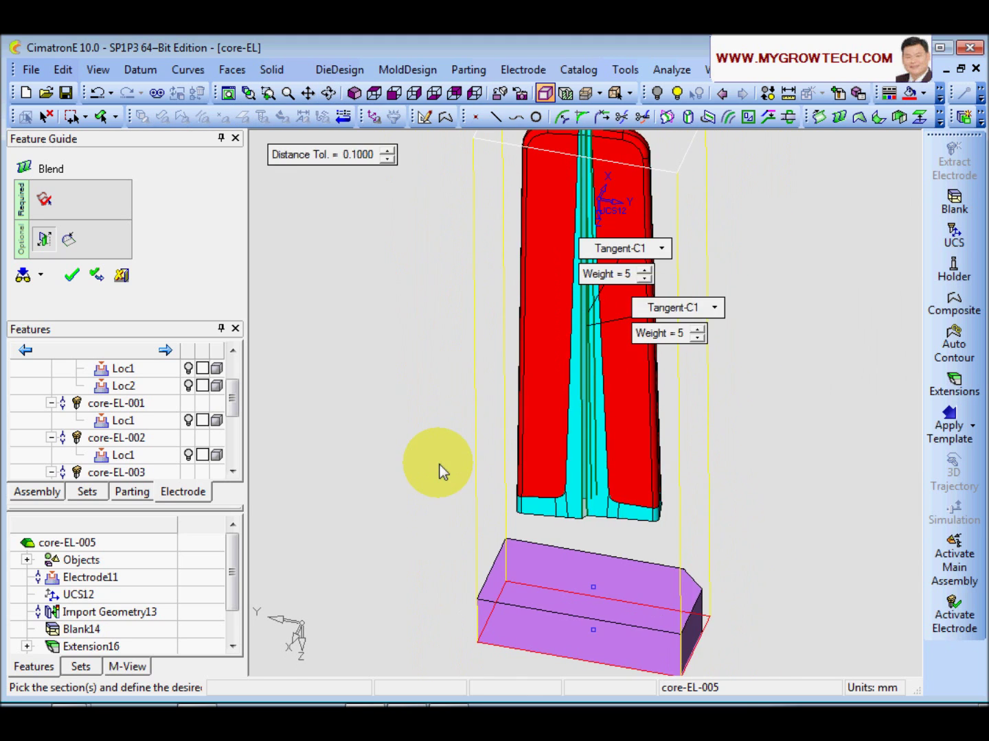
{"action": "middle_click", "coordinate": [408, 300]}
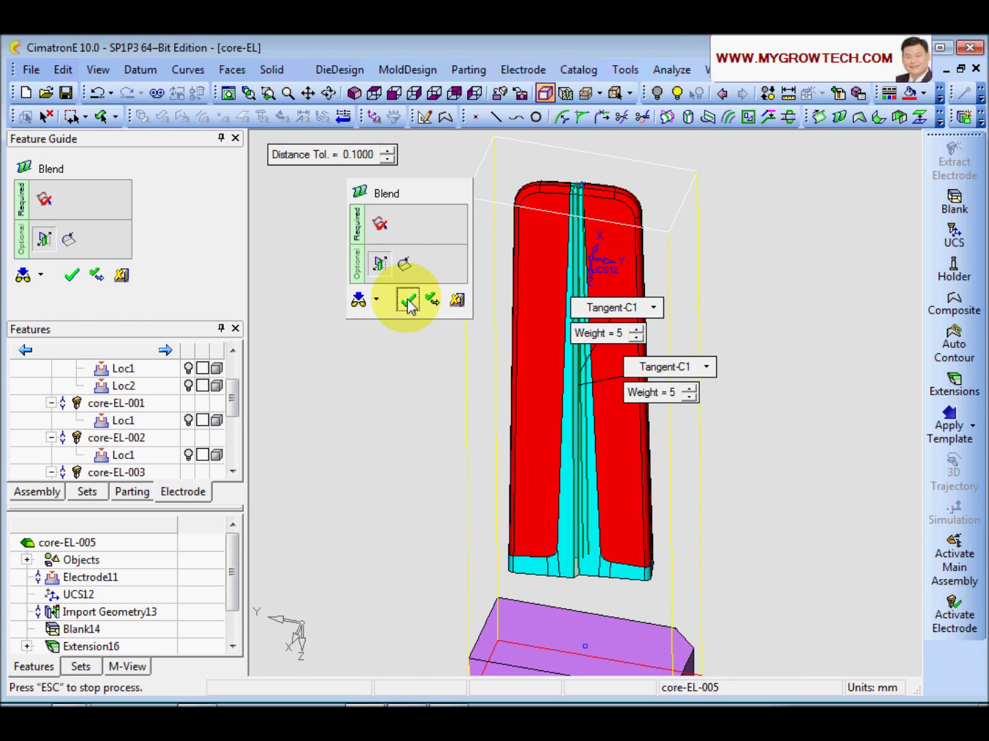
{"action": "left_click", "coordinate": [408, 300]}
Create an automatic contour around the lower open edges of the joined extension faces.
{"action": "scroll", "coordinate": [480, 474], "scroll_direction": "up", "scroll_amount": 3}
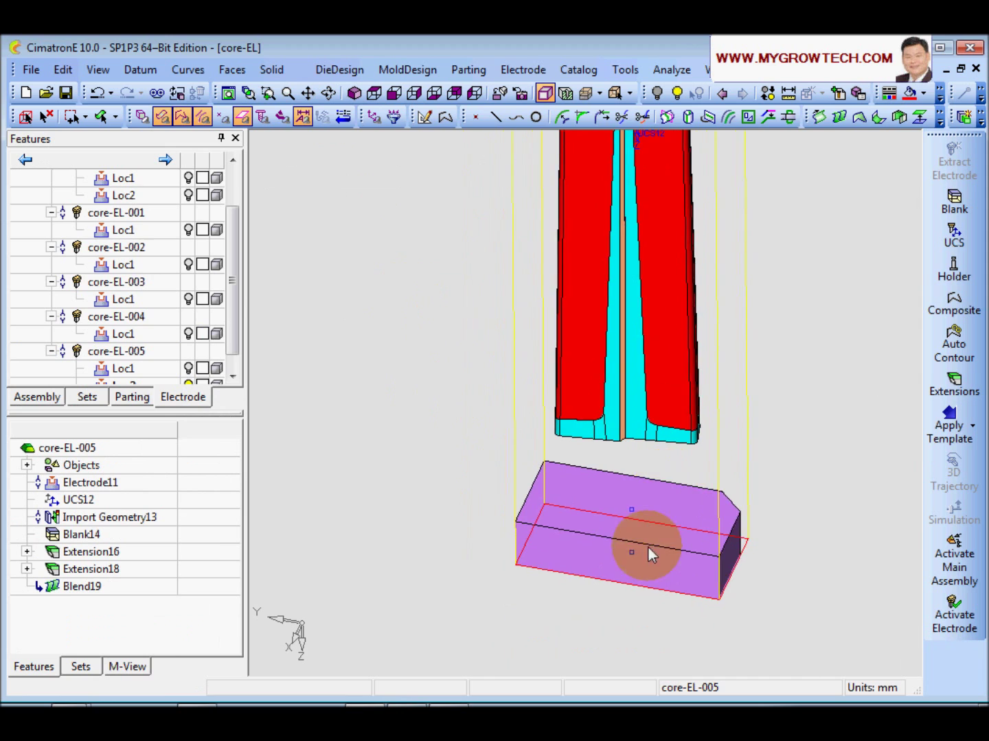
{"action": "scroll", "coordinate": [647, 547], "scroll_direction": "up", "scroll_amount": 5}
{"action": "middle_click_drag", "start_coordinate": [701, 399], "coordinate": [574, 442]}
{"action": "scroll", "coordinate": [602, 486], "scroll_direction": "down", "scroll_amount": 2}
{"action": "middle_click_drag", "start_coordinate": [603, 485], "coordinate": [523, 327]}
{"action": "left_click_drag", "start_coordinate": [487, 316], "coordinate": [616, 380]}
{"action": "left_click_drag", "start_coordinate": [732, 340], "coordinate": [630, 410]}
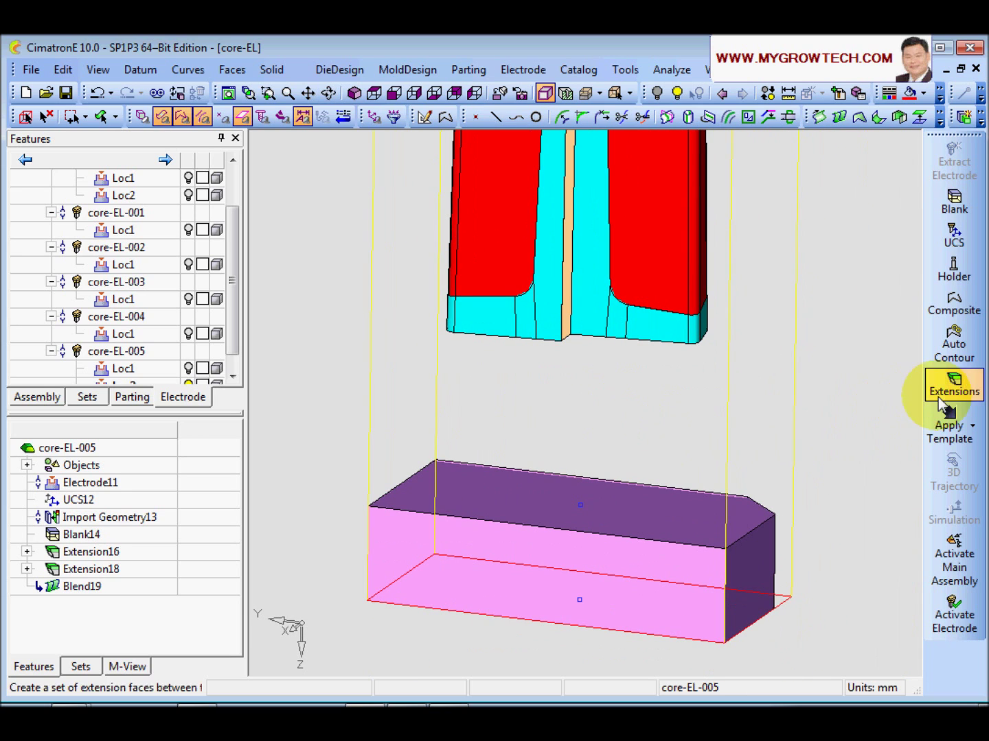
{"action": "left_click", "coordinate": [954, 343]}
Extend the lower contour of the joined slot faces tangentially to a Minimum Distance of 1 mm.
{"action": "left_click", "coordinate": [934, 389]}
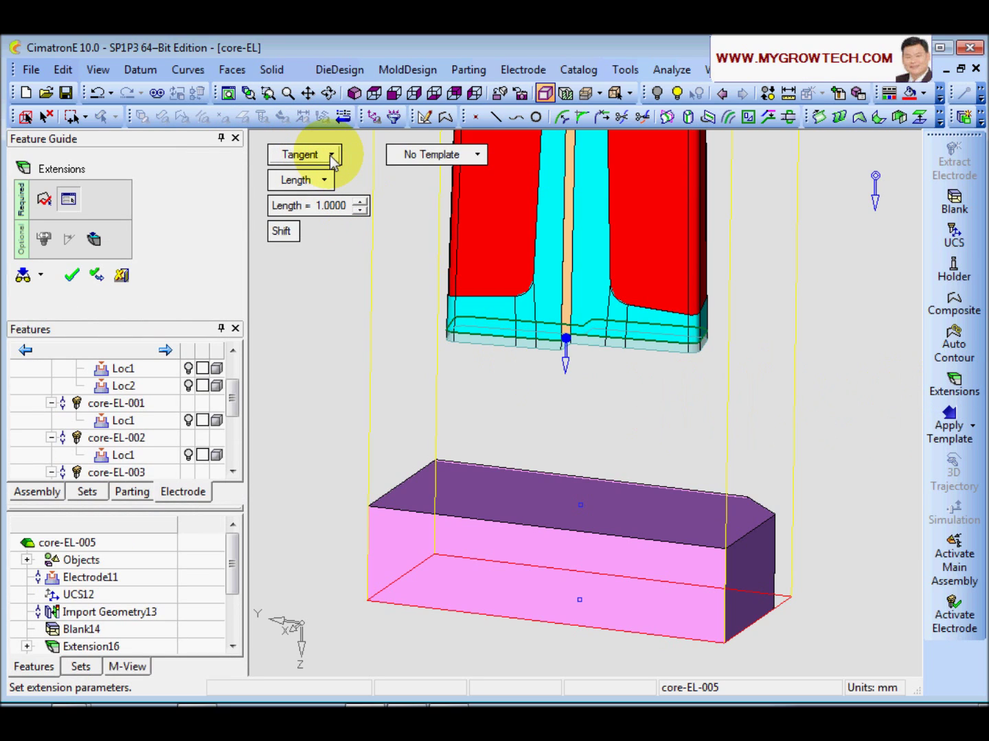
{"action": "left_click", "coordinate": [323, 183]}
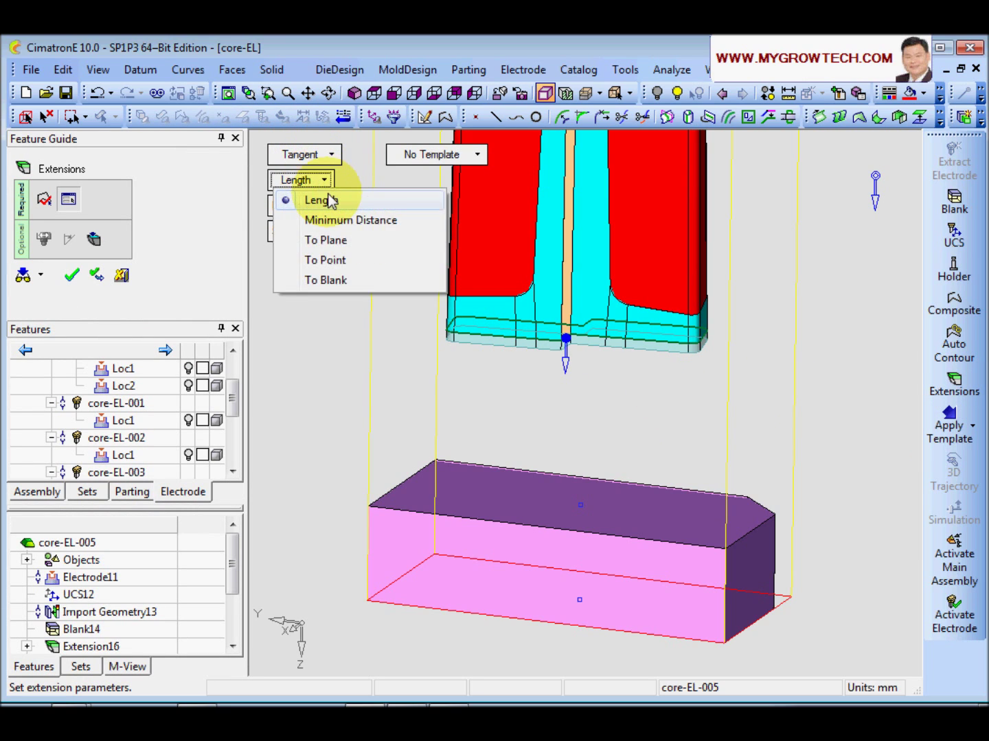
{"action": "left_click", "coordinate": [369, 221]}
{"action": "middle_click_drag", "start_coordinate": [584, 338], "coordinate": [641, 287]}
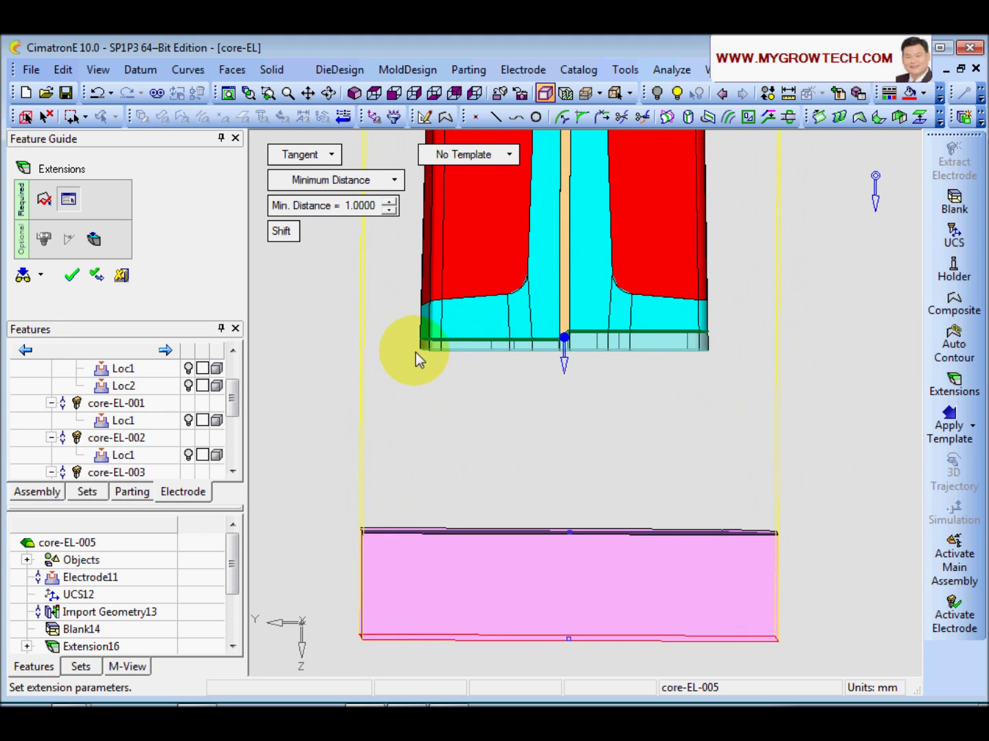
{"action": "middle_click_drag", "start_coordinate": [675, 375], "coordinate": [560, 327]}
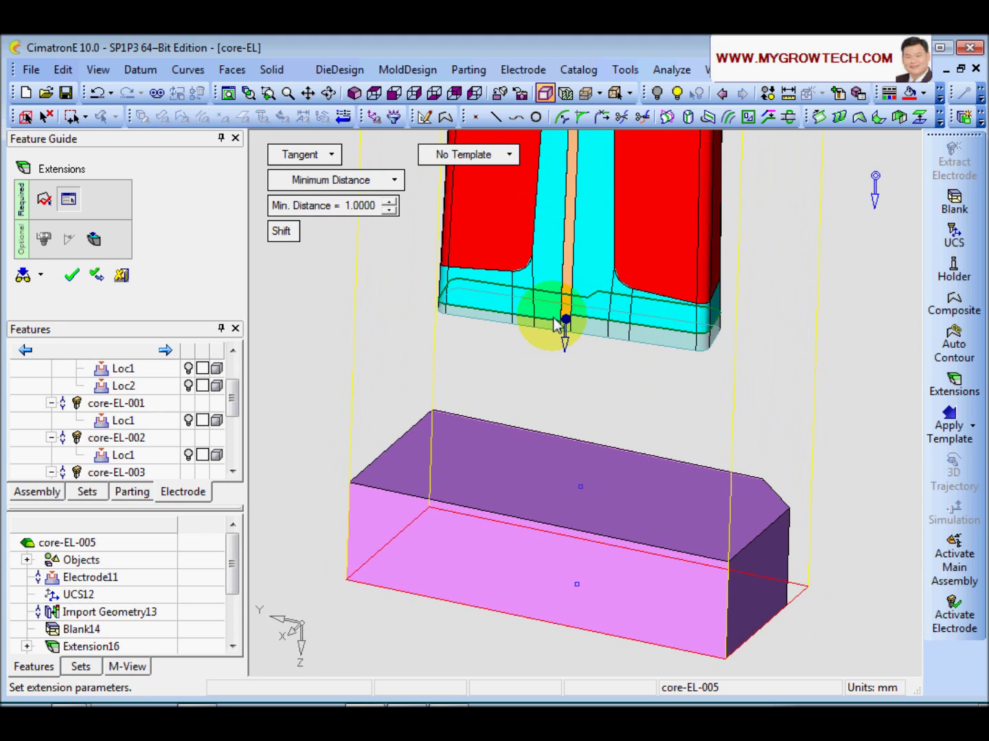
{"action": "left_click", "coordinate": [71, 275]}
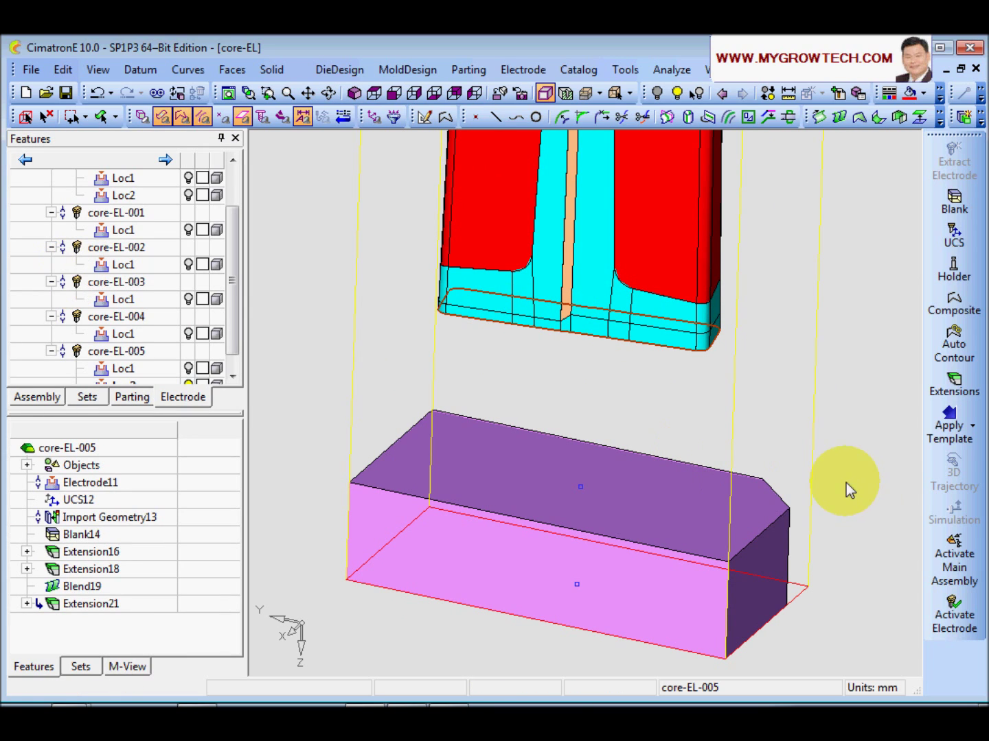
Apply the electrode template file 5mmdir-2mmstepblank-hdl.etp to core-EL-005.
{"action": "left_click", "coordinate": [971, 442]}
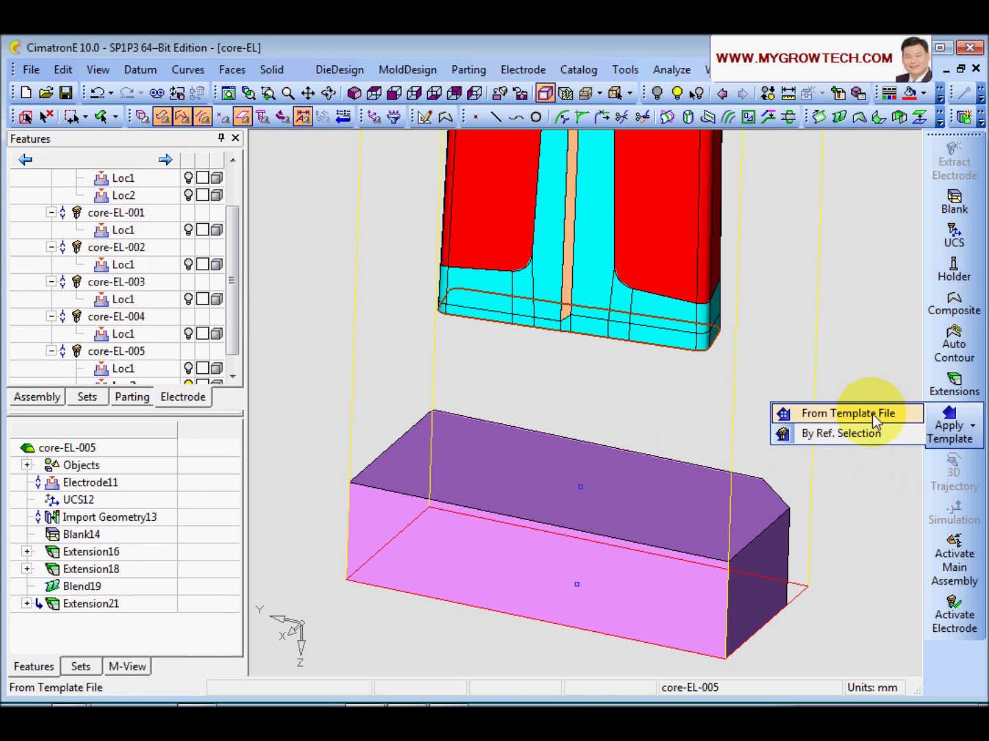
{"action": "left_click", "coordinate": [874, 413]}
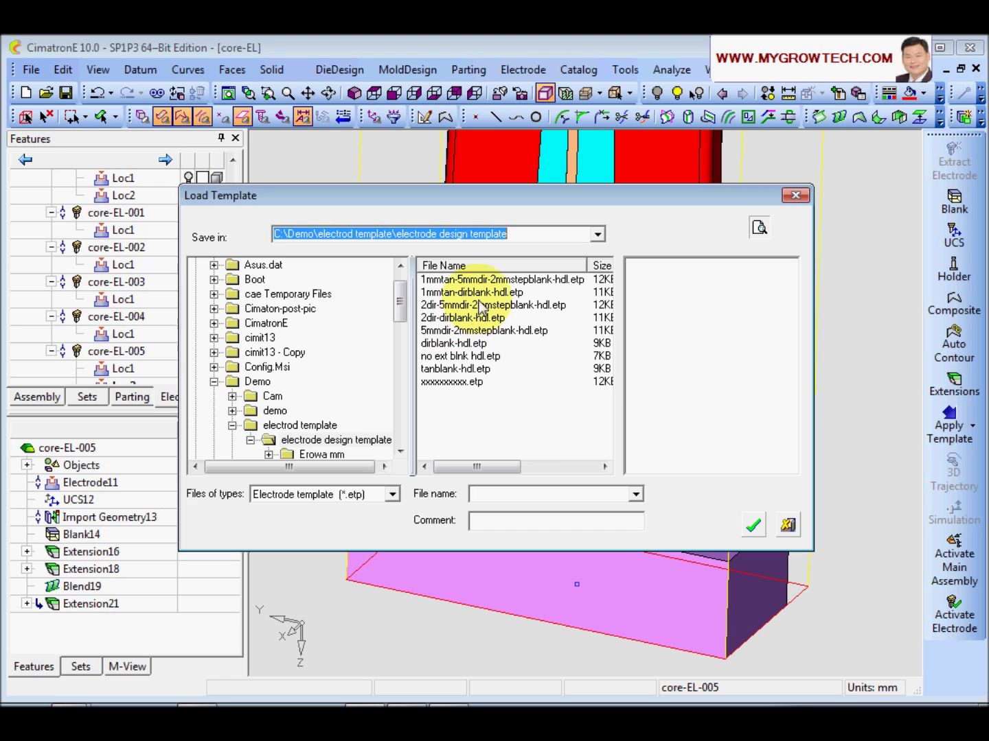
{"action": "left_click", "coordinate": [474, 330]}
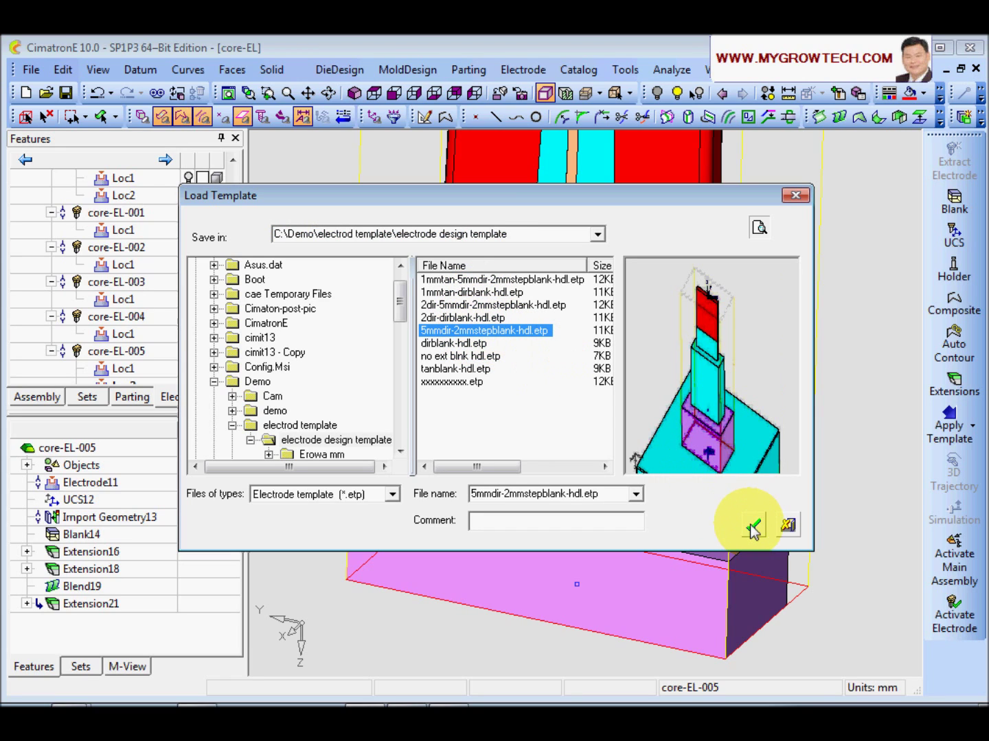
{"action": "left_click", "coordinate": [753, 526]}
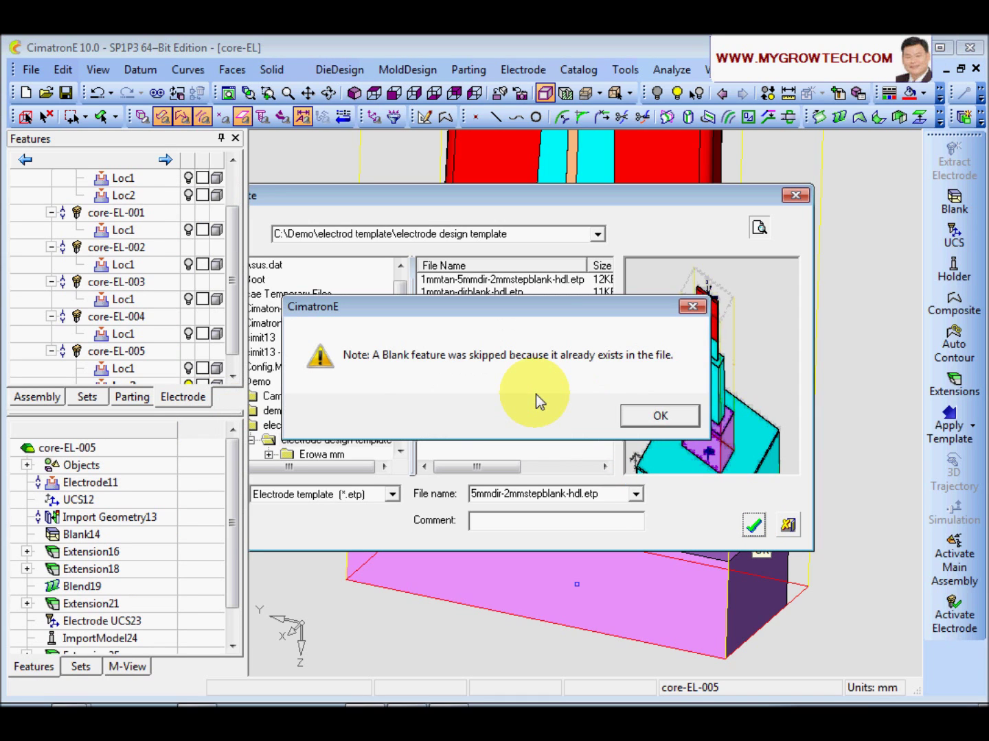
{"action": "left_click", "coordinate": [671, 415]}
Recolour the orange blend faces, including the one over the rounded end, with the cyan picked from the extension faces.
{"action": "middle_click_drag", "start_coordinate": [756, 343], "coordinate": [892, 148]}
{"action": "left_click", "coordinate": [923, 93]}
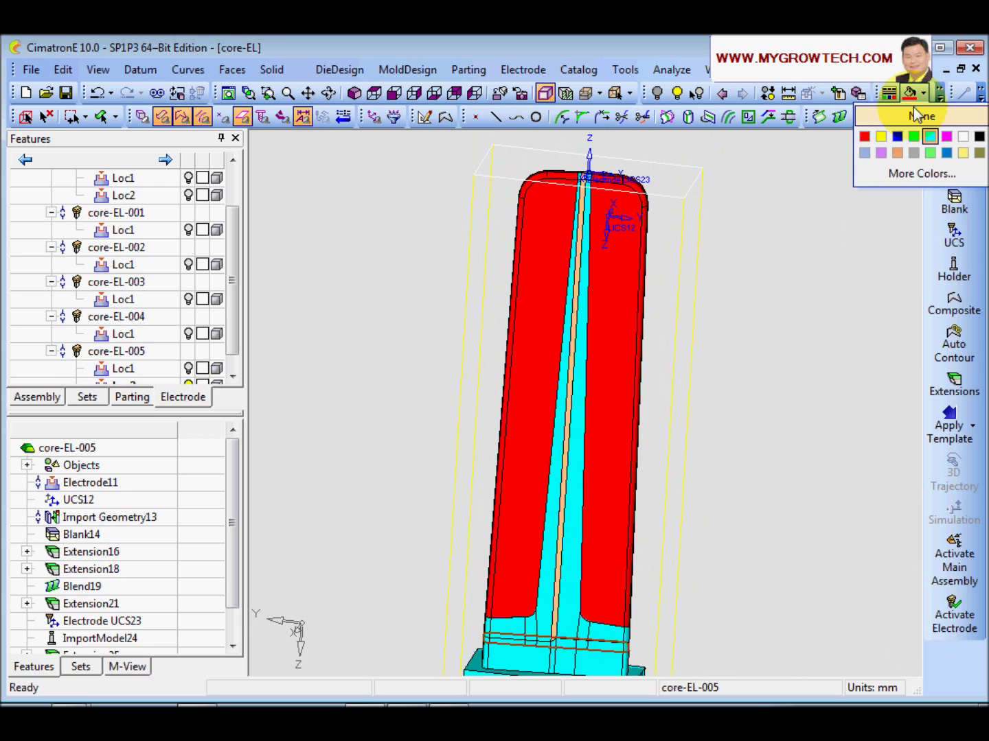
{"action": "left_click", "coordinate": [815, 272]}
{"action": "left_click", "coordinate": [940, 96]}
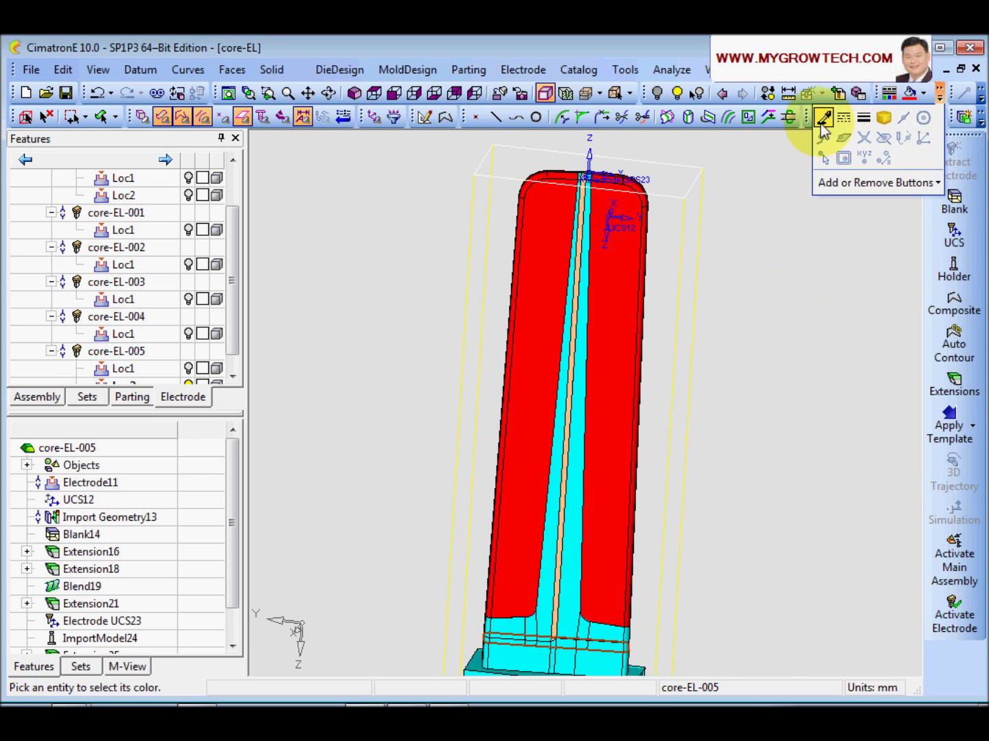
{"action": "left_click", "coordinate": [826, 131]}
{"action": "scroll", "coordinate": [575, 559], "scroll_direction": "up", "scroll_amount": 5}
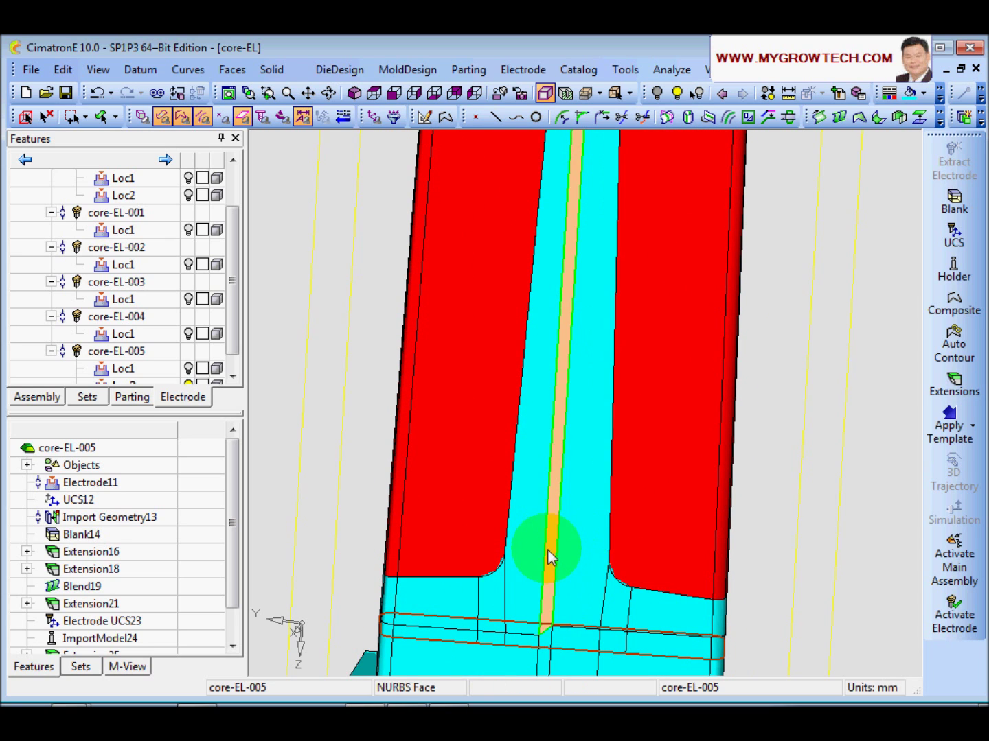
{"action": "scroll", "coordinate": [552, 547], "scroll_direction": "down", "scroll_amount": 5}
{"action": "left_click_drag", "start_coordinate": [570, 600], "coordinate": [644, 517], "text": "ctrl"}
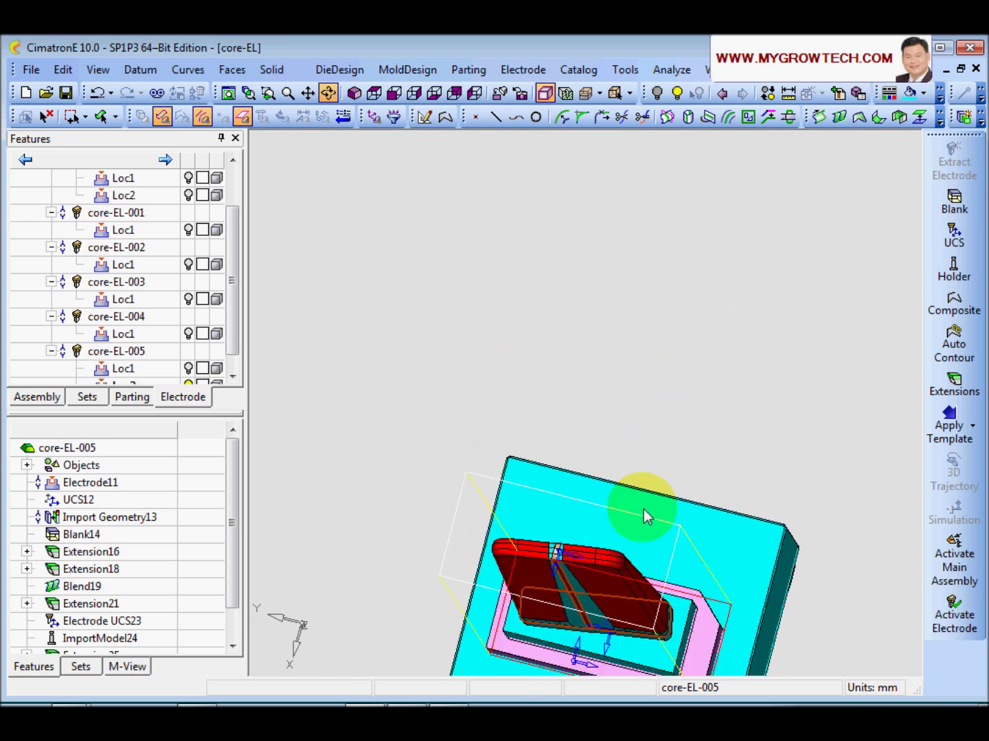
{"action": "scroll", "coordinate": [645, 516], "scroll_direction": "up", "scroll_amount": 10}
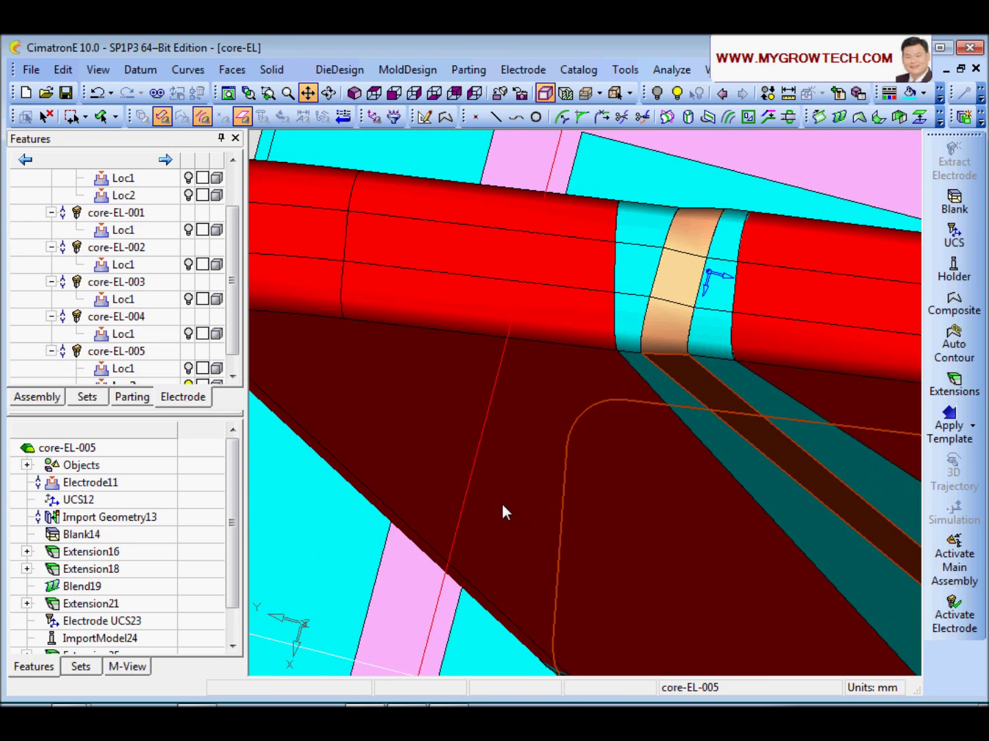
{"action": "middle_click_drag", "start_coordinate": [502, 503], "coordinate": [520, 445], "text": "ctrl"}
{"action": "left_click_drag", "start_coordinate": [557, 337], "coordinate": [572, 305], "text": "ctrl"}
{"action": "left_click", "coordinate": [904, 92]}
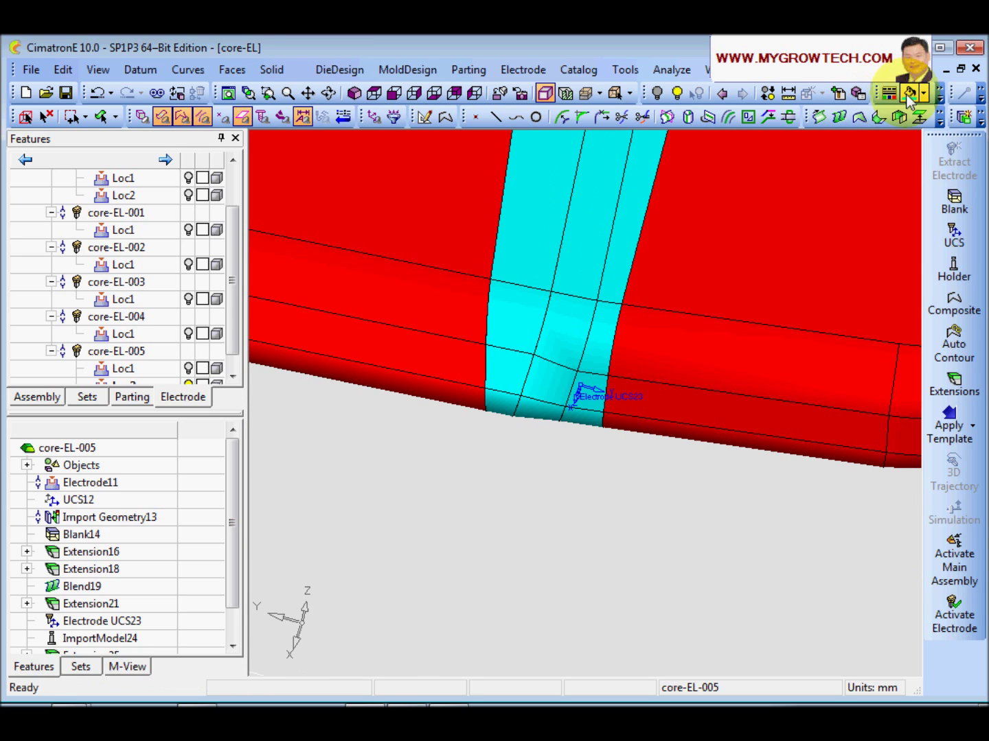
{"action": "right_click_drag", "start_coordinate": [659, 384], "coordinate": [527, 613], "text": "ctrl"}
{"action": "right_click_drag", "start_coordinate": [621, 302], "coordinate": [615, 425], "text": "ctrl"}
Display Loc1 of core-EL-005 together with Loc2 and view the electrode at both locations.
{"action": "left_click_drag", "start_coordinate": [616, 426], "coordinate": [634, 215], "text": "ctrl"}
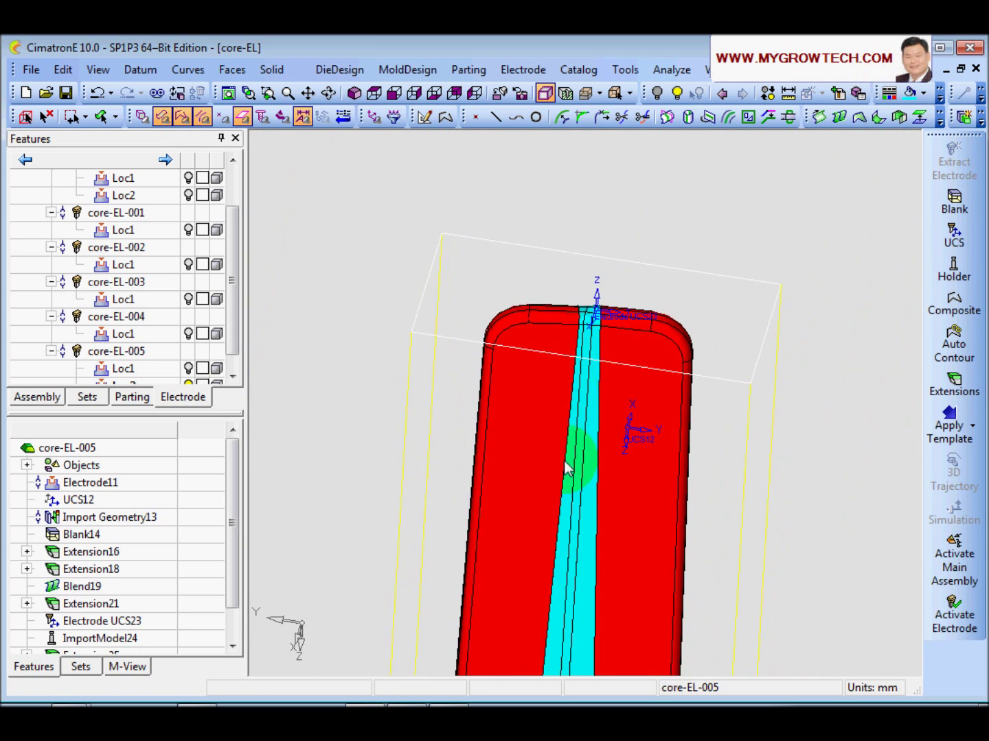
{"action": "middle_click_drag", "start_coordinate": [577, 584], "coordinate": [652, 335], "text": "ctrl"}
{"action": "right_click_drag", "start_coordinate": [653, 324], "coordinate": [652, 403], "text": "ctrl"}
{"action": "middle_click_drag", "start_coordinate": [651, 402], "coordinate": [618, 293], "text": "ctrl"}
{"action": "right_click_drag", "start_coordinate": [618, 310], "coordinate": [604, 492], "text": "ctrl"}
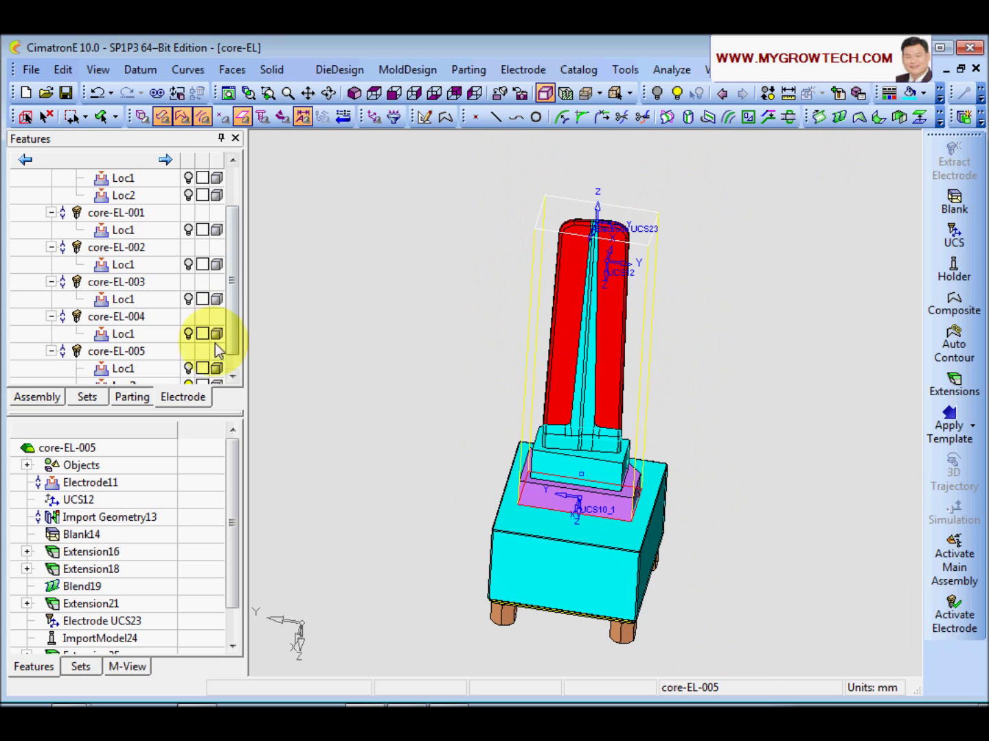
{"action": "scroll", "coordinate": [231, 343], "scroll_direction": "down", "scroll_amount": 1}
{"action": "left_click", "coordinate": [188, 352]}
{"action": "left_click_drag", "start_coordinate": [405, 404], "coordinate": [740, 516], "text": "ctrl"}
{"action": "left_click_drag", "start_coordinate": [529, 382], "coordinate": [343, 360], "text": "ctrl"}
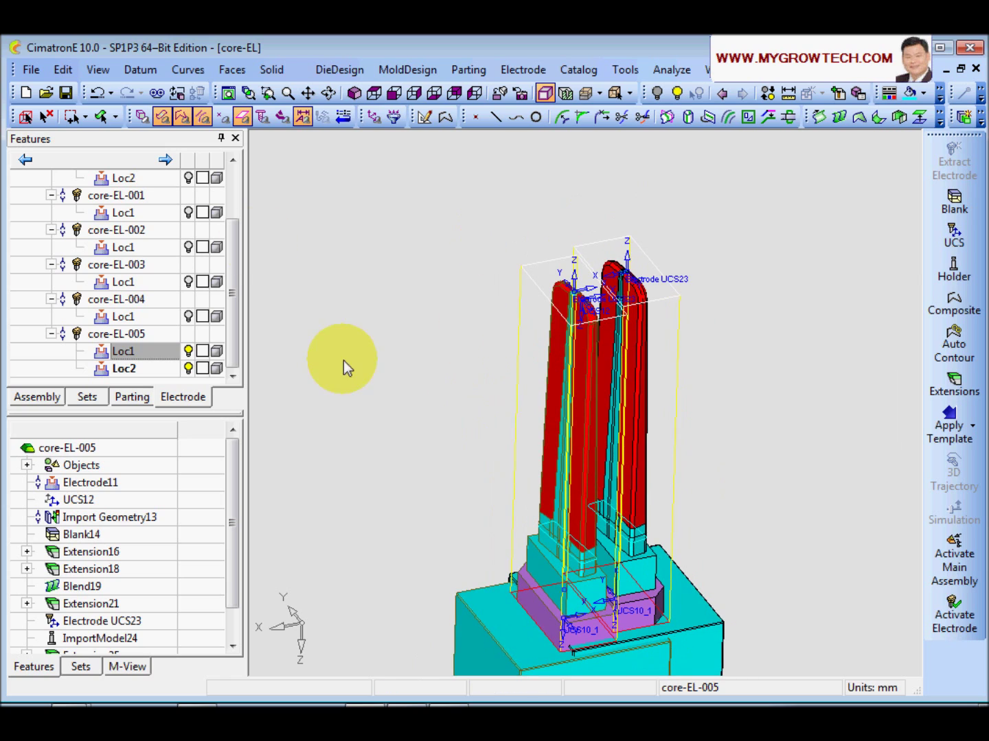
Show the core-EL workpiece and examine how core-EL-005 sits in its slots at both locations.
{"action": "left_click", "coordinate": [191, 177]}
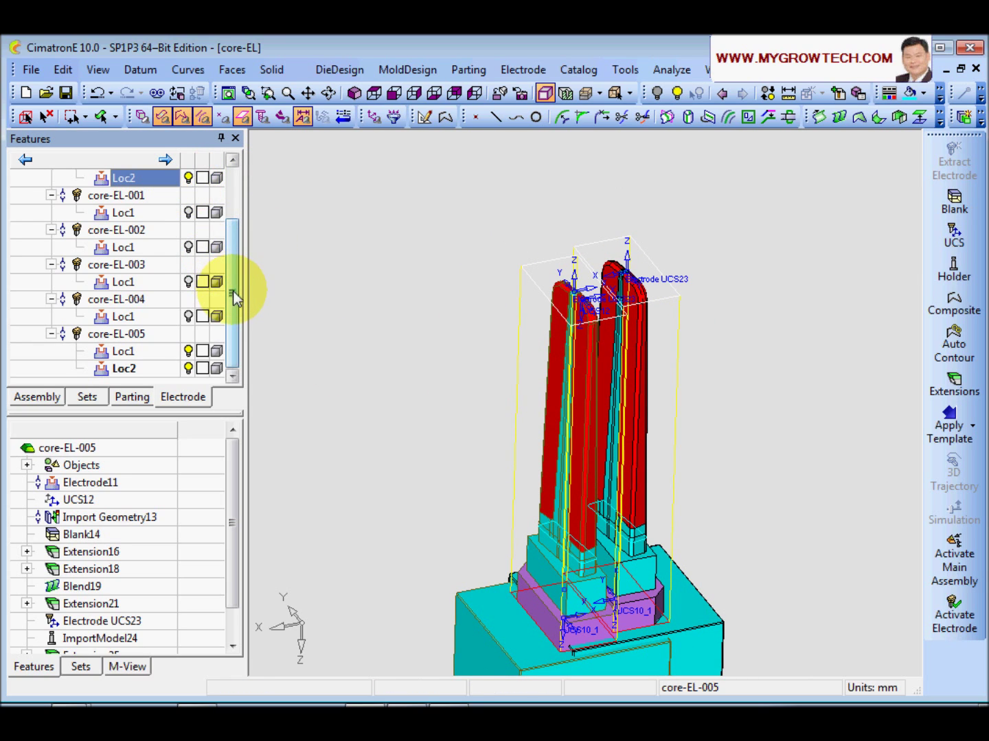
{"action": "left_click_drag", "start_coordinate": [233, 292], "coordinate": [241, 219]}
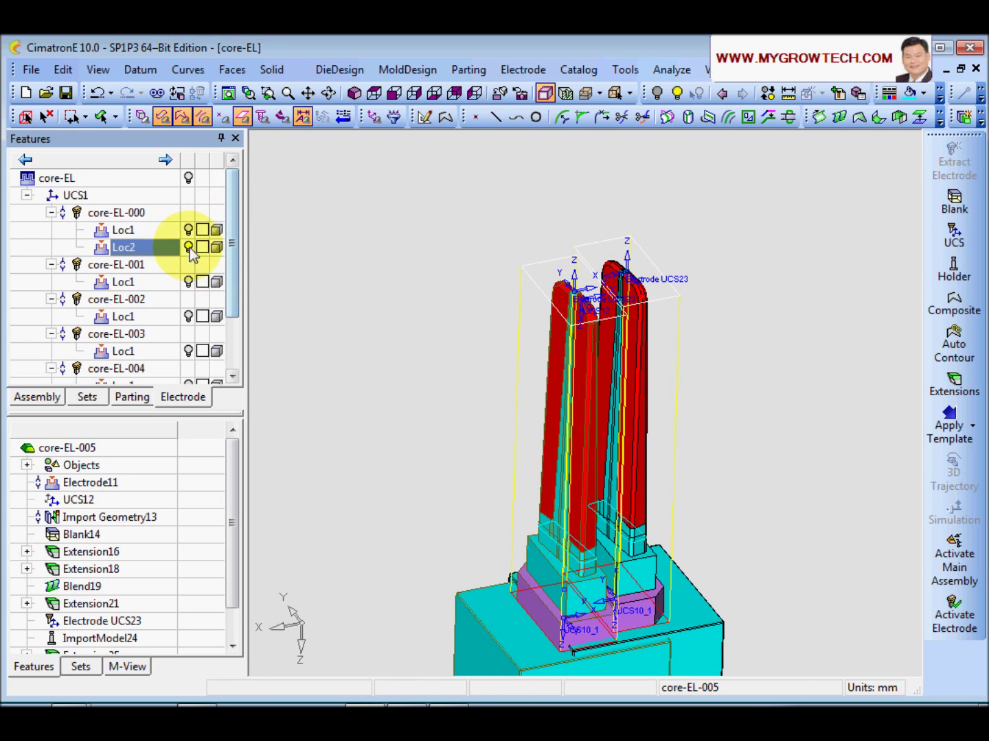
{"action": "left_click", "coordinate": [188, 177]}
{"action": "right_click_drag", "start_coordinate": [614, 276], "coordinate": [555, 460], "text": "ctrl"}
{"action": "left_click_drag", "start_coordinate": [600, 505], "coordinate": [603, 216], "text": "ctrl"}
{"action": "right_click_drag", "start_coordinate": [596, 302], "coordinate": [563, 521], "text": "ctrl"}
{"action": "middle_click_drag", "start_coordinate": [569, 615], "coordinate": [578, 464], "text": "ctrl"}
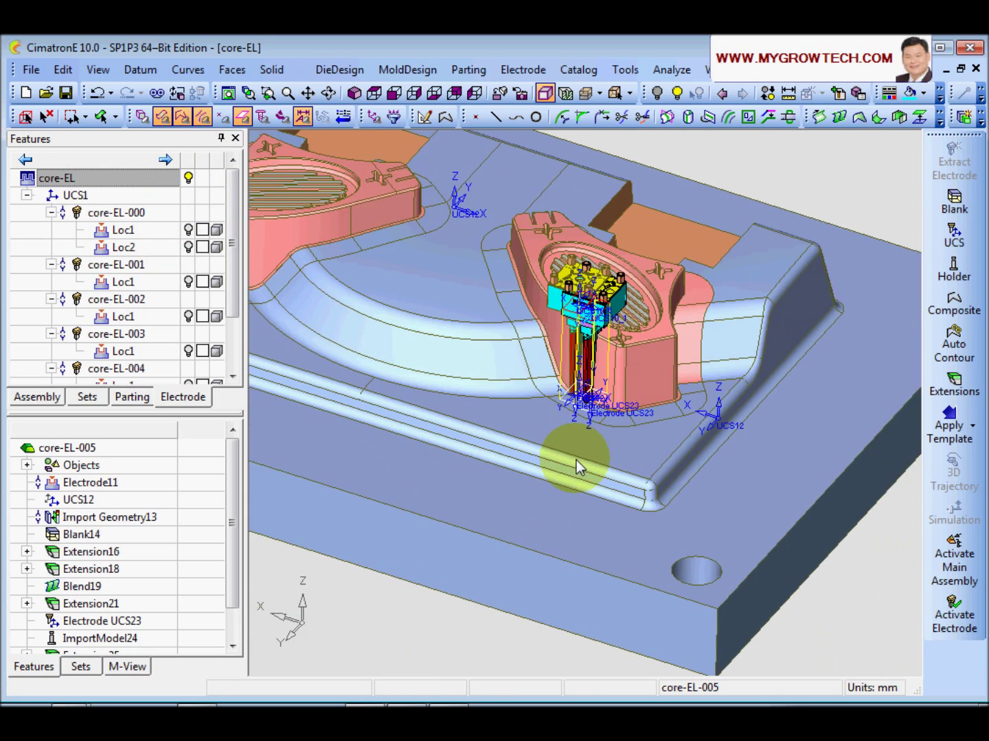
{"action": "right_click_drag", "start_coordinate": [577, 464], "coordinate": [691, 228], "text": "ctrl"}
{"action": "middle_click_drag", "start_coordinate": [604, 296], "coordinate": [555, 491], "text": "ctrl"}
{"action": "right_click_drag", "start_coordinate": [573, 528], "coordinate": [621, 515], "text": "ctrl"}
{"action": "middle_click_drag", "start_coordinate": [633, 515], "coordinate": [658, 461], "text": "ctrl"}
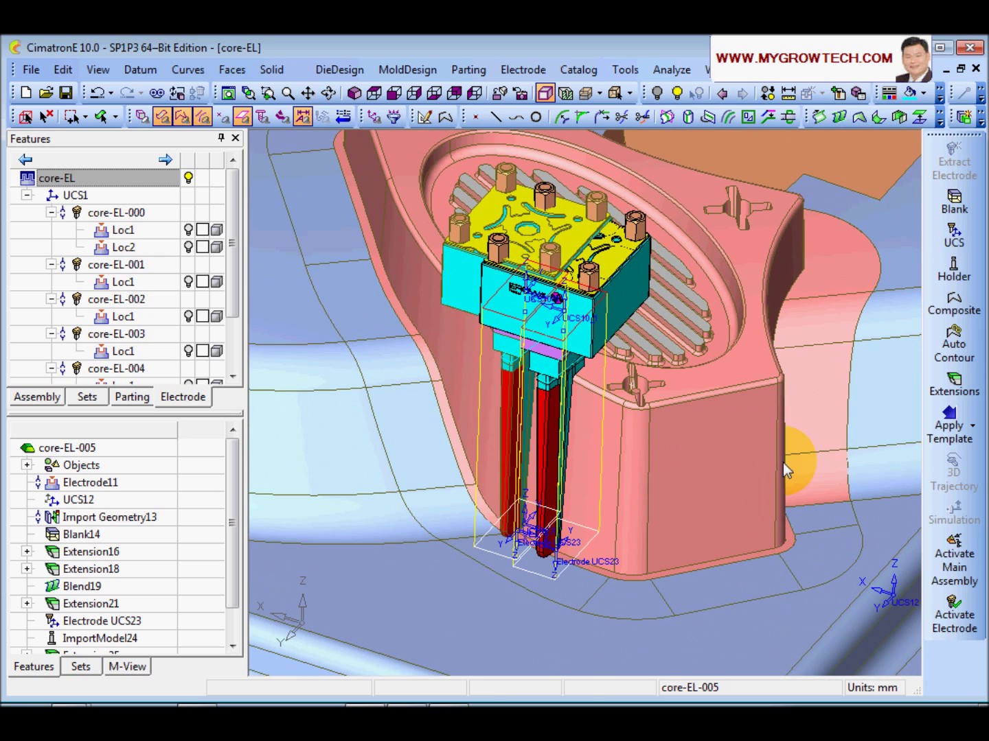
Activate the main assembly and simulate withdrawing the displayed electrodes from the core's slots.
{"action": "left_click", "coordinate": [983, 542]}
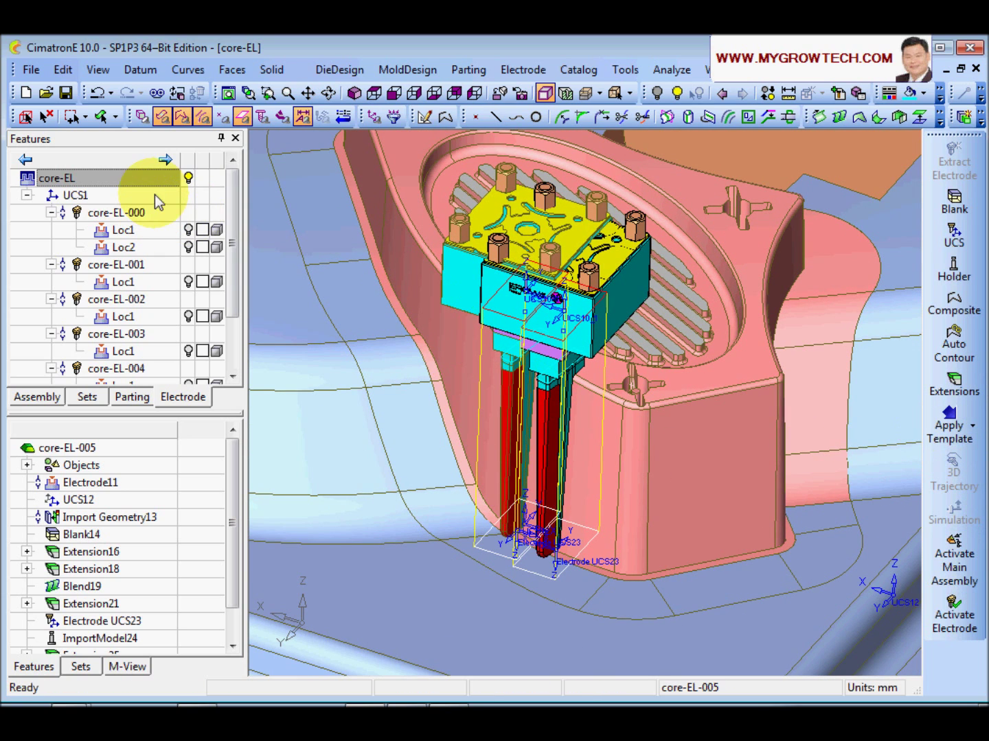
{"action": "left_click", "coordinate": [953, 512]}
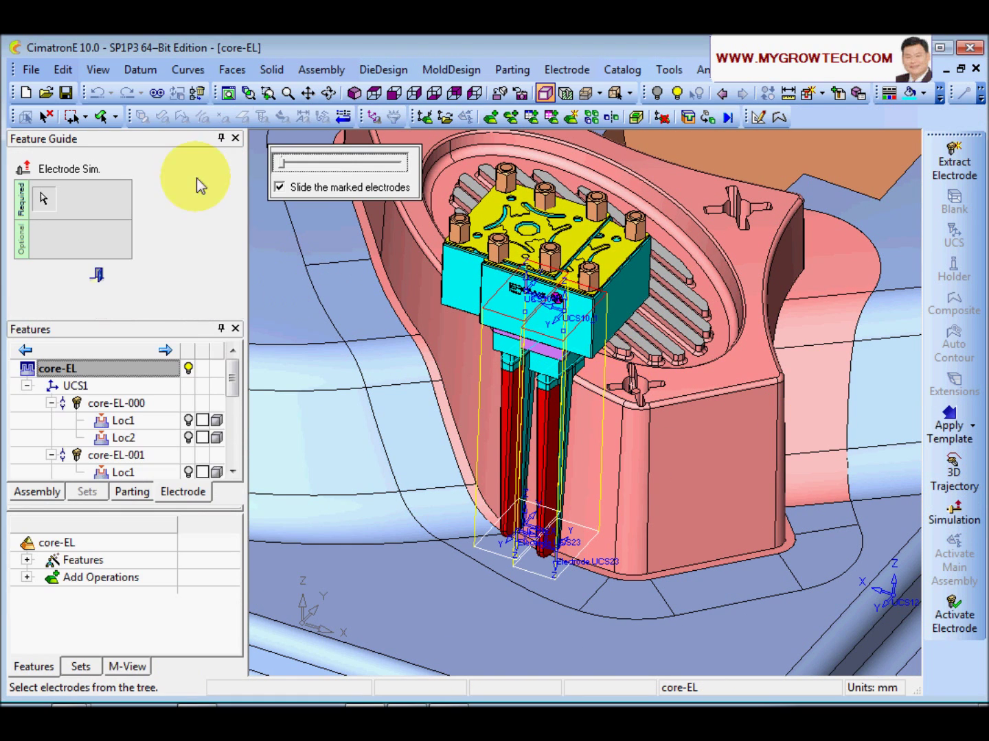
{"action": "left_click_drag", "start_coordinate": [278, 165], "coordinate": [341, 192]}
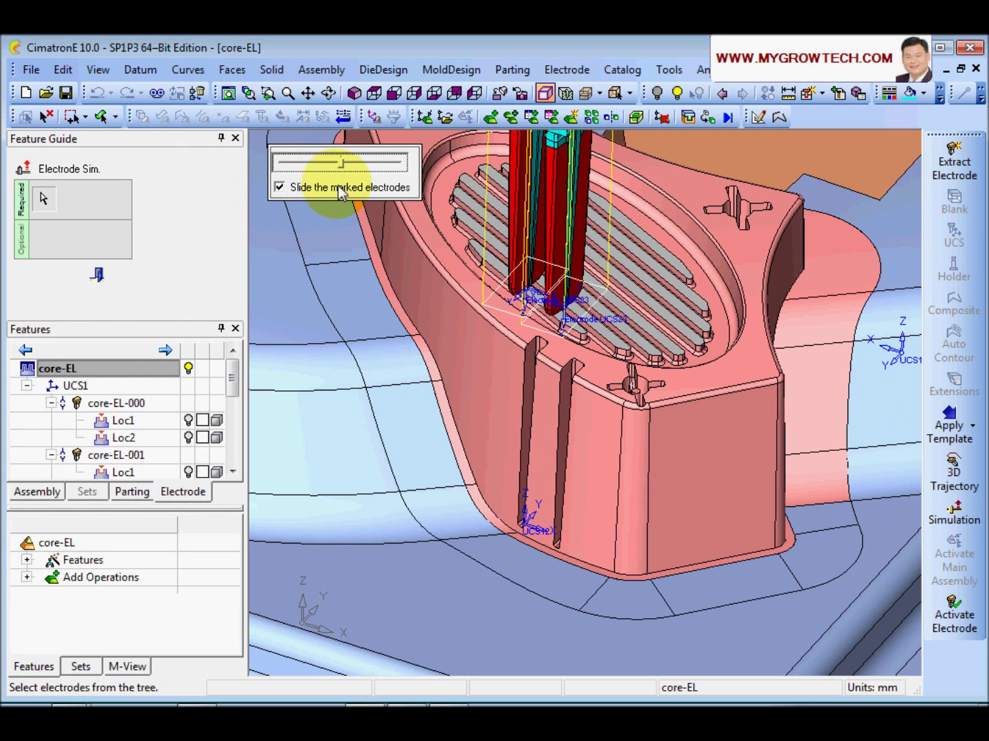
{"action": "left_click", "coordinate": [97, 275]}
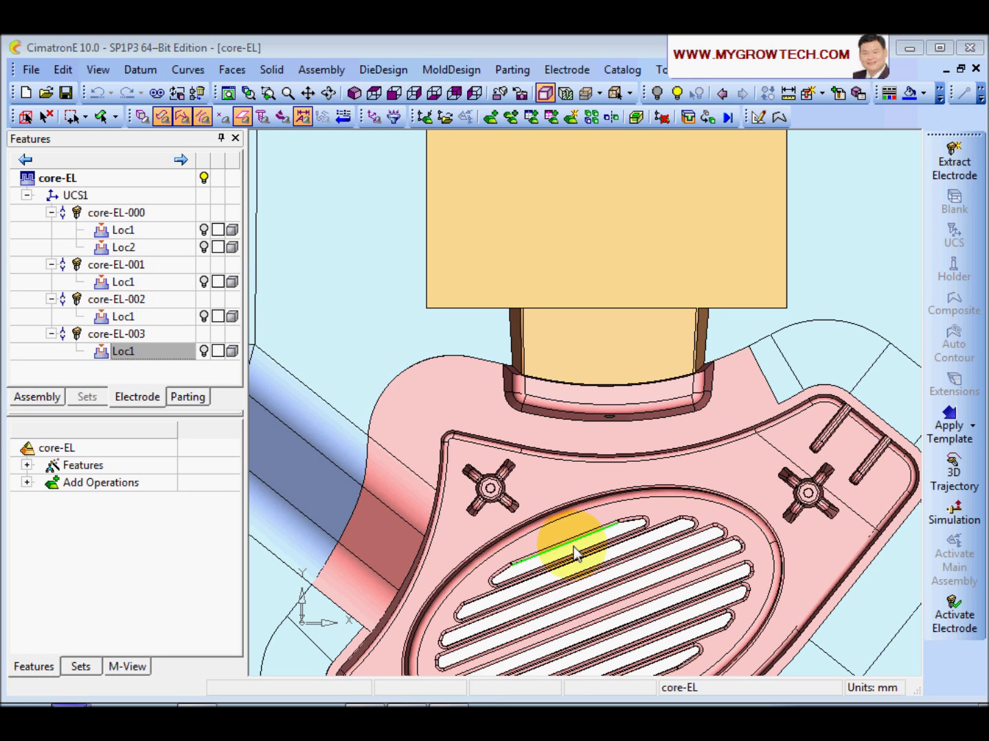
Extract an electrode from the curved pocket's faces with a rectangular frame, a clearance of 20, Don't Trim and No Template.
{"action": "scroll", "coordinate": [678, 413], "scroll_direction": "up", "scroll_amount": 3}
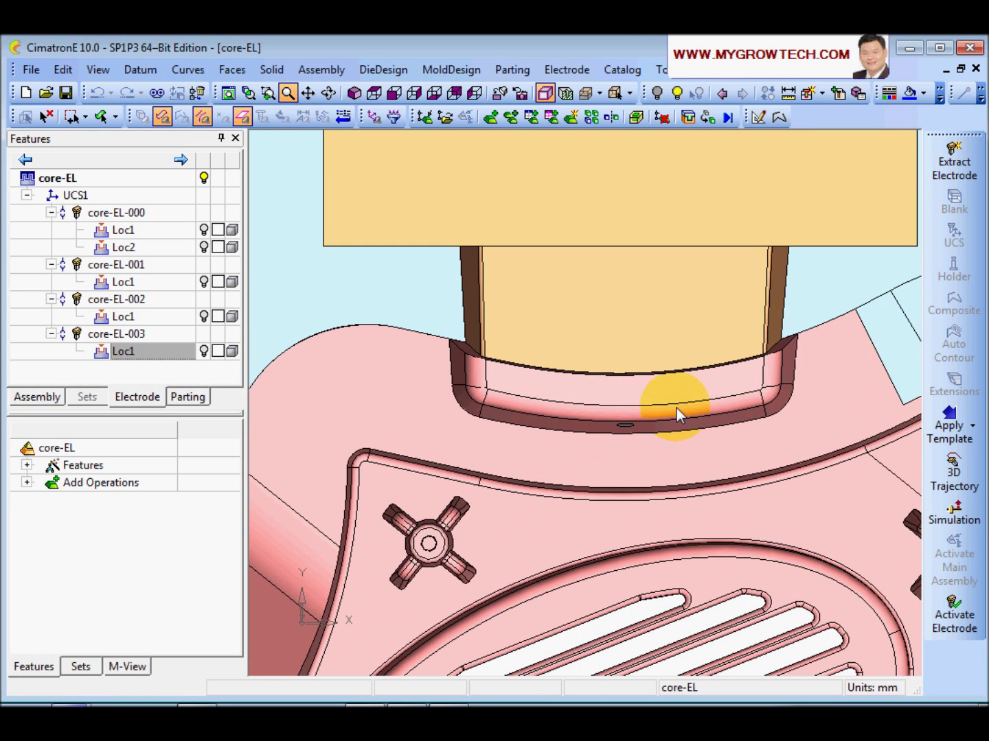
{"action": "scroll", "coordinate": [648, 516], "scroll_direction": "up", "scroll_amount": 2}
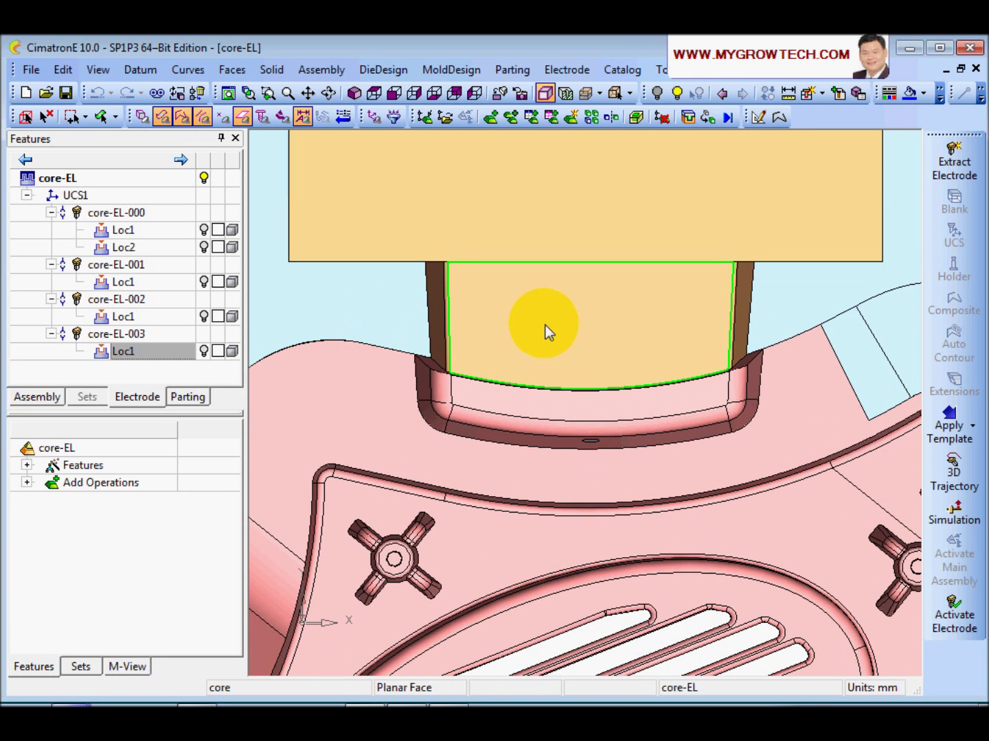
{"action": "scroll", "coordinate": [741, 481], "scroll_direction": "down", "scroll_amount": 2}
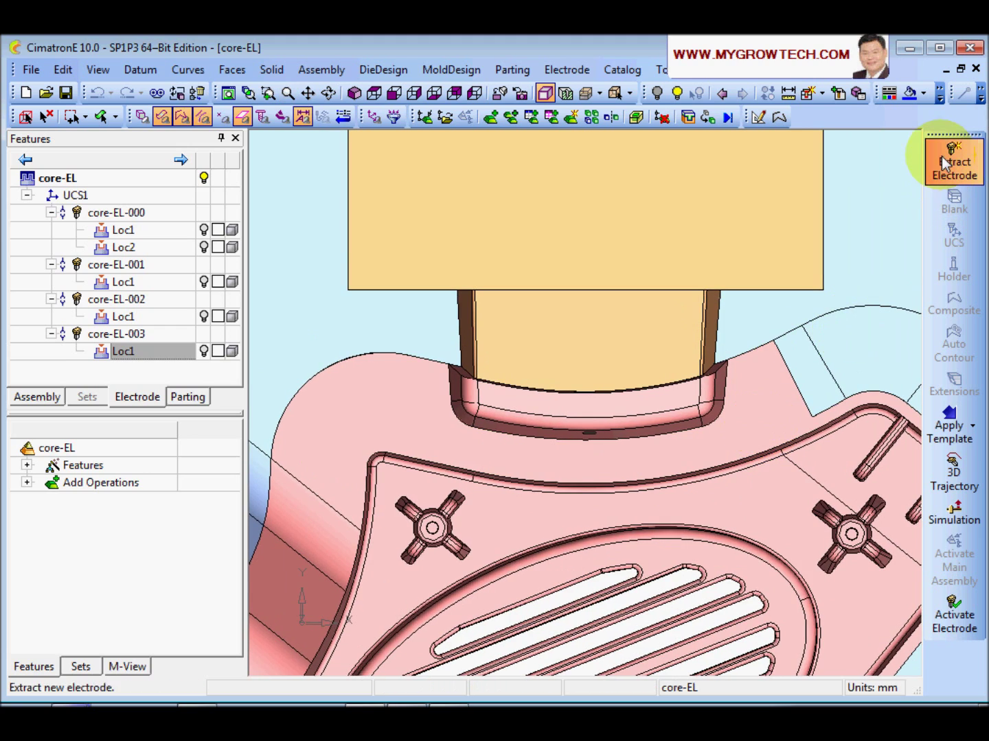
{"action": "left_click", "coordinate": [954, 164]}
{"action": "left_click_drag", "start_coordinate": [602, 354], "coordinate": [739, 343]}
{"action": "left_click_drag", "start_coordinate": [573, 332], "coordinate": [583, 355]}
{"action": "left_click", "coordinate": [69, 239]}
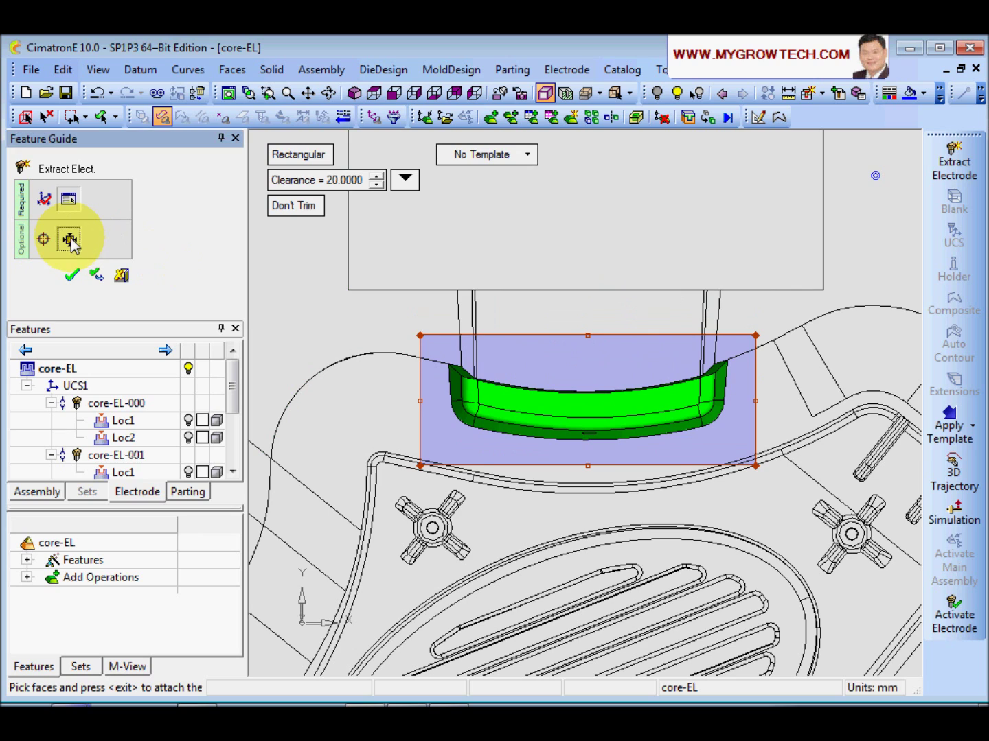
{"action": "scroll", "coordinate": [597, 370], "scroll_direction": "up", "scroll_amount": 3}
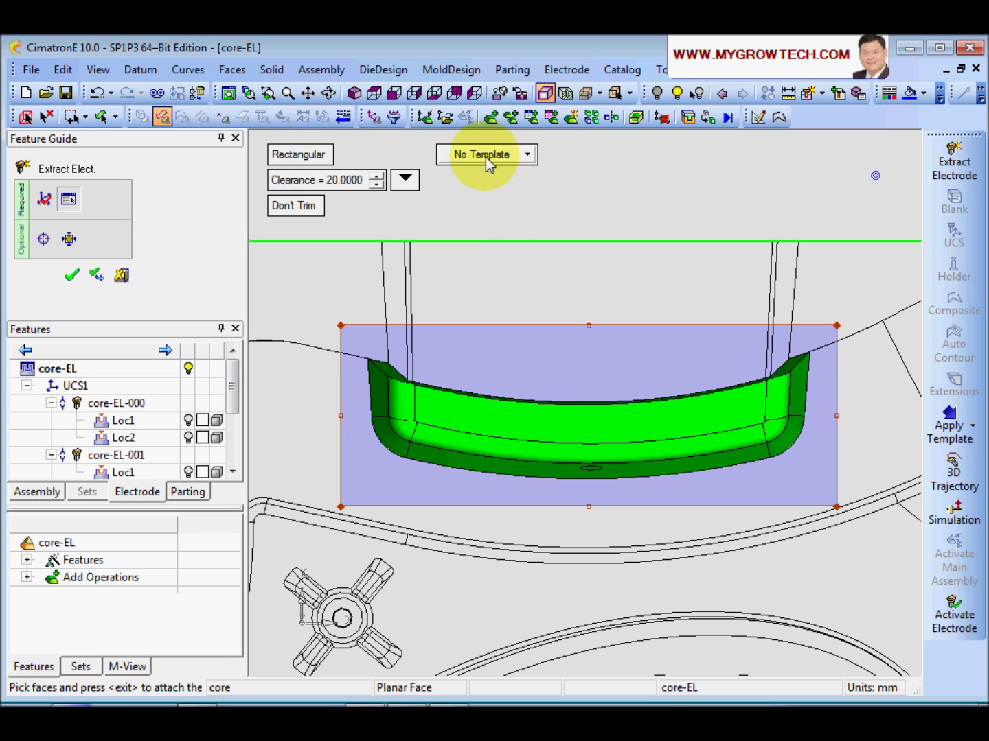
{"action": "left_click", "coordinate": [72, 275]}
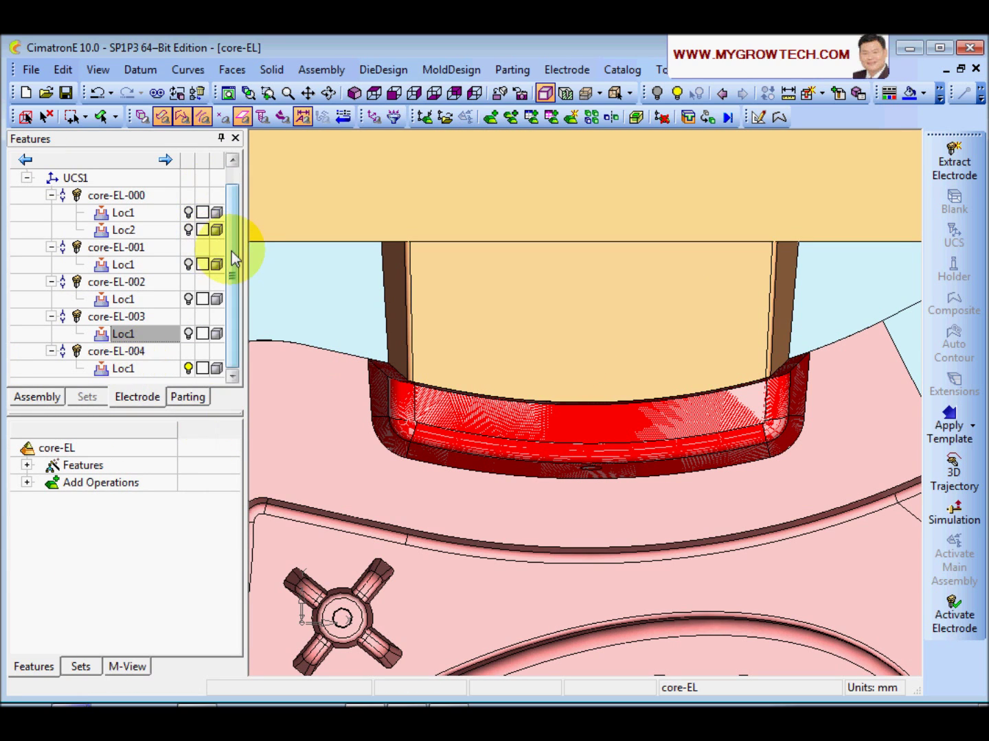
Hide the core-EL workpiece and examine the isolated curved-pocket faces of the new electrode.
{"action": "left_click_drag", "start_coordinate": [231, 250], "coordinate": [235, 206]}
{"action": "left_click", "coordinate": [190, 178]}
{"action": "left_click_drag", "start_coordinate": [620, 405], "coordinate": [871, 331]}
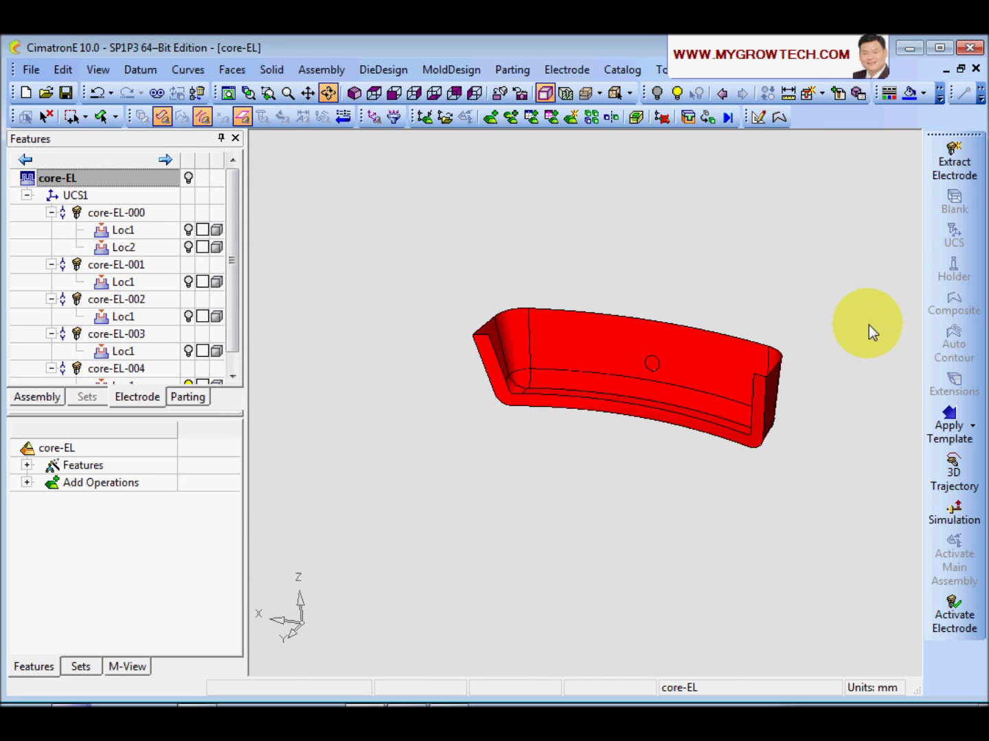
{"action": "scroll", "coordinate": [550, 435], "scroll_direction": "up", "scroll_amount": 3}
{"action": "scroll", "coordinate": [577, 410], "scroll_direction": "down", "scroll_amount": 3}
{"action": "scroll", "coordinate": [575, 436], "scroll_direction": "up", "scroll_amount": 1}
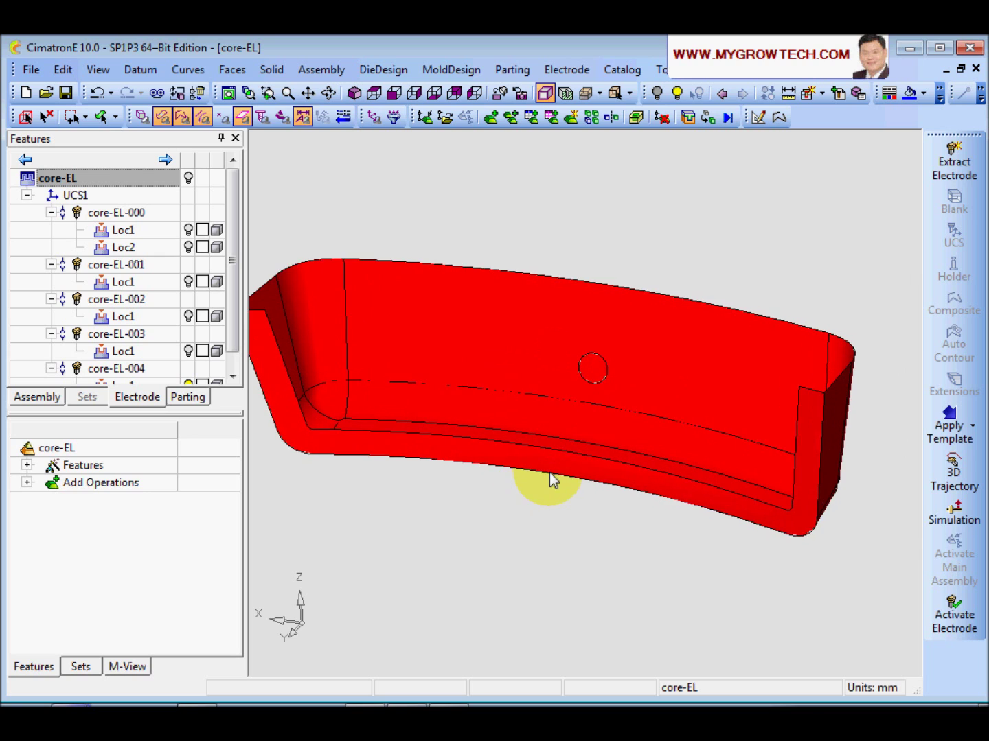
{"action": "scroll", "coordinate": [591, 354], "scroll_direction": "down", "scroll_amount": 2}
{"action": "left_click", "coordinate": [232, 69]}
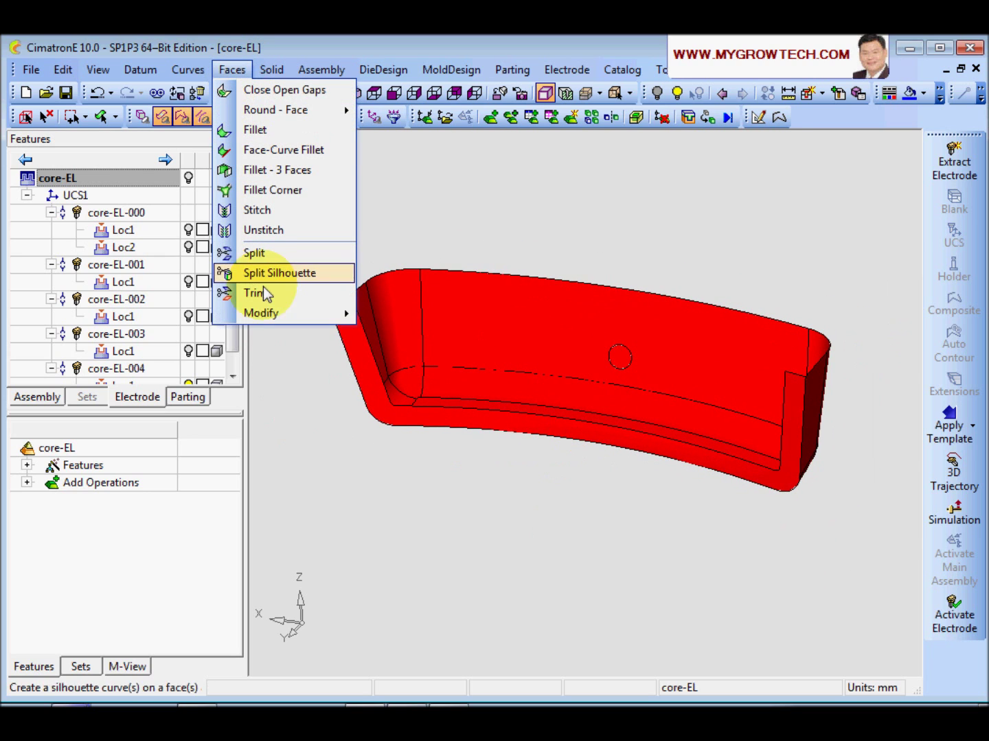
{"action": "mouse_move", "coordinate": [268, 313]}
{"action": "left_click", "coordinate": [306, 467]}
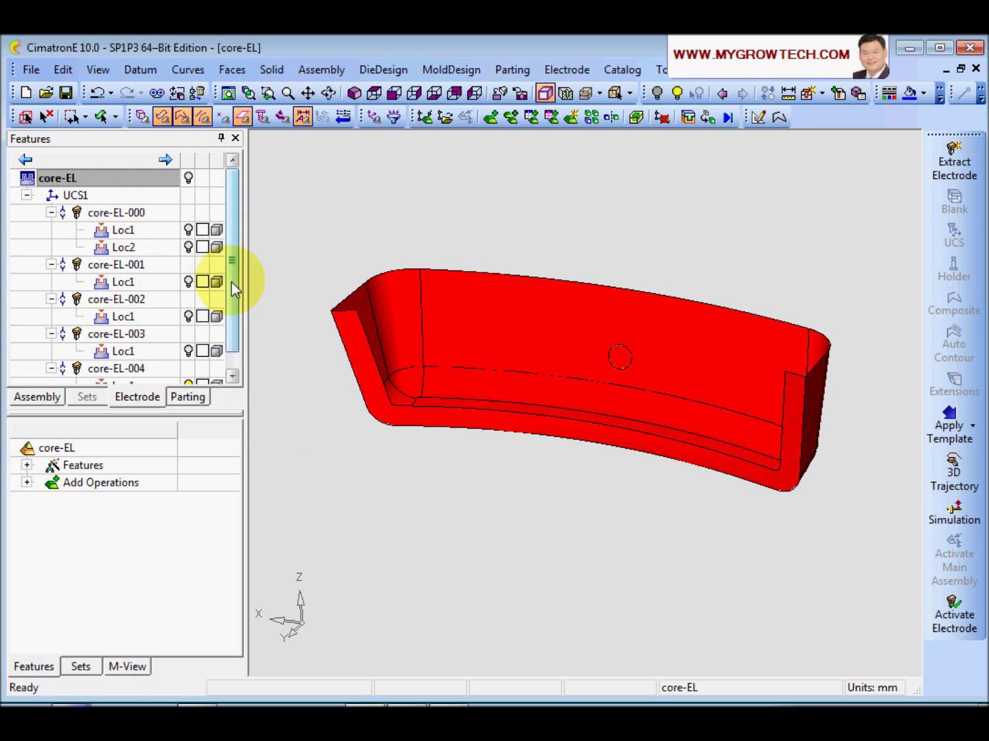
Activate electrode core-EL-004 for editing its faces.
{"action": "scroll", "coordinate": [232, 282], "scroll_direction": "down", "scroll_amount": 1}
{"action": "left_click", "coordinate": [135, 357]}
{"action": "left_click", "coordinate": [232, 70]}
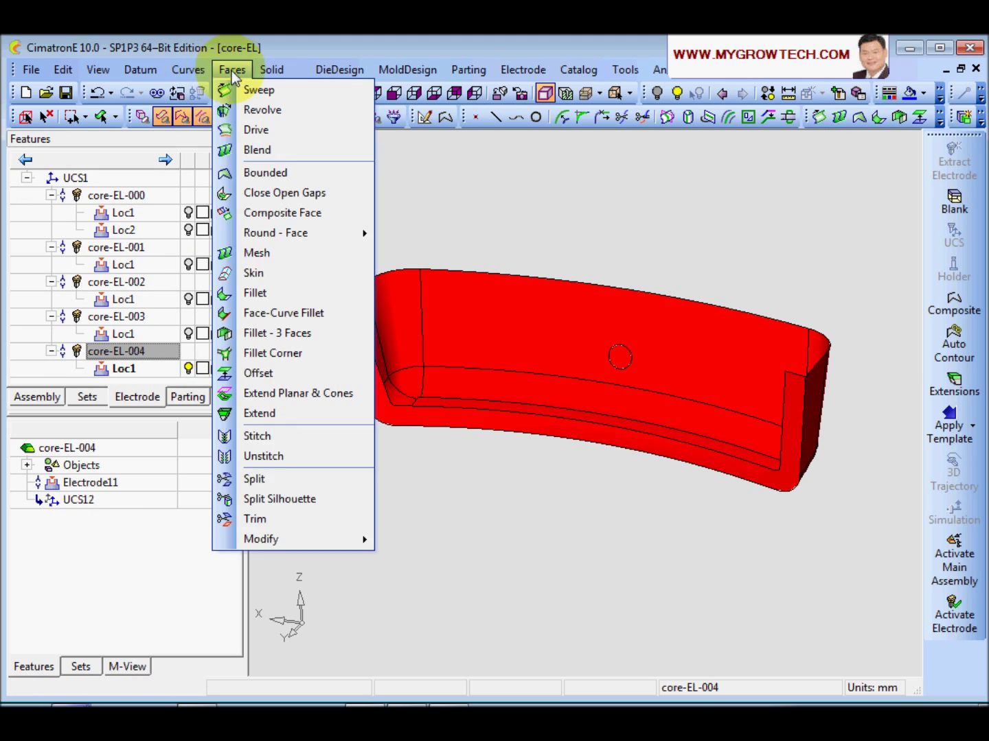
Sketch the boundaries of the electrode's U-shaped edge face and delete the short upper line at one end.
{"action": "mouse_move", "coordinate": [281, 541]}
{"action": "left_click", "coordinate": [448, 560]}
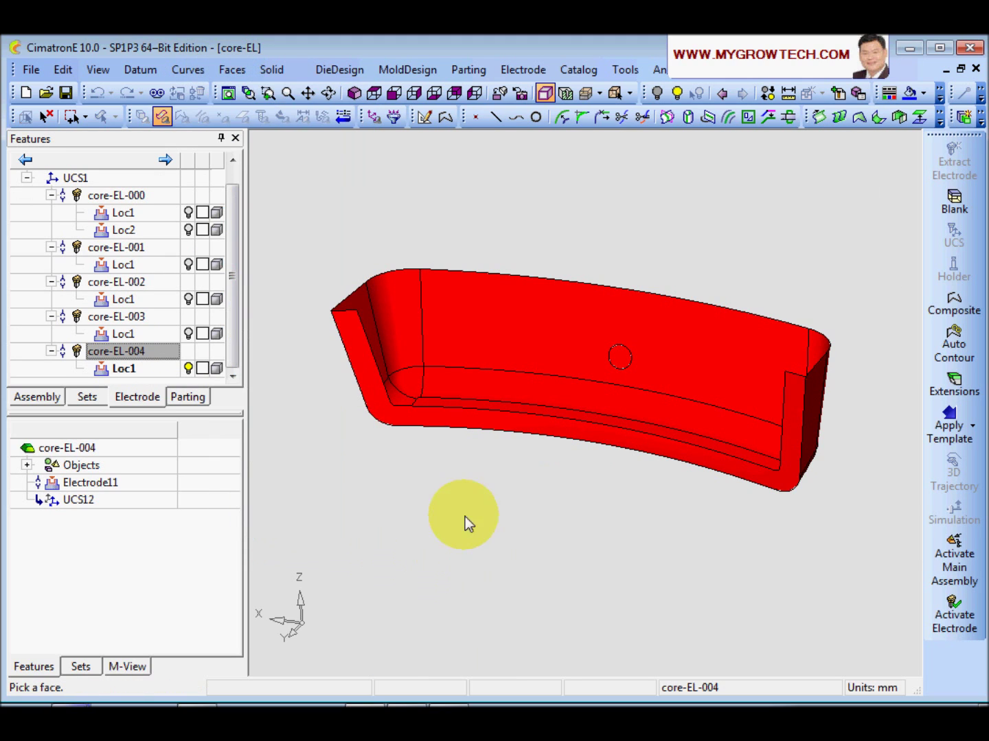
{"action": "scroll", "coordinate": [546, 443], "scroll_direction": "up", "scroll_amount": 2}
{"action": "left_click", "coordinate": [494, 422]}
{"action": "mouse_move", "coordinate": [571, 516]}
{"action": "left_mouse_down"}
{"action": "mouse_move", "coordinate": [538, 540]}
{"action": "mouse_move", "coordinate": [462, 405]}
{"action": "mouse_move", "coordinate": [472, 607]}
{"action": "mouse_move", "coordinate": [543, 488]}
{"action": "mouse_move", "coordinate": [797, 398]}
{"action": "left_mouse_up"}
{"action": "right_click_drag", "start_coordinate": [742, 506], "coordinate": [732, 328], "text": "ctrl"}
{"action": "middle_click_drag", "start_coordinate": [733, 329], "coordinate": [325, 388], "text": "ctrl"}
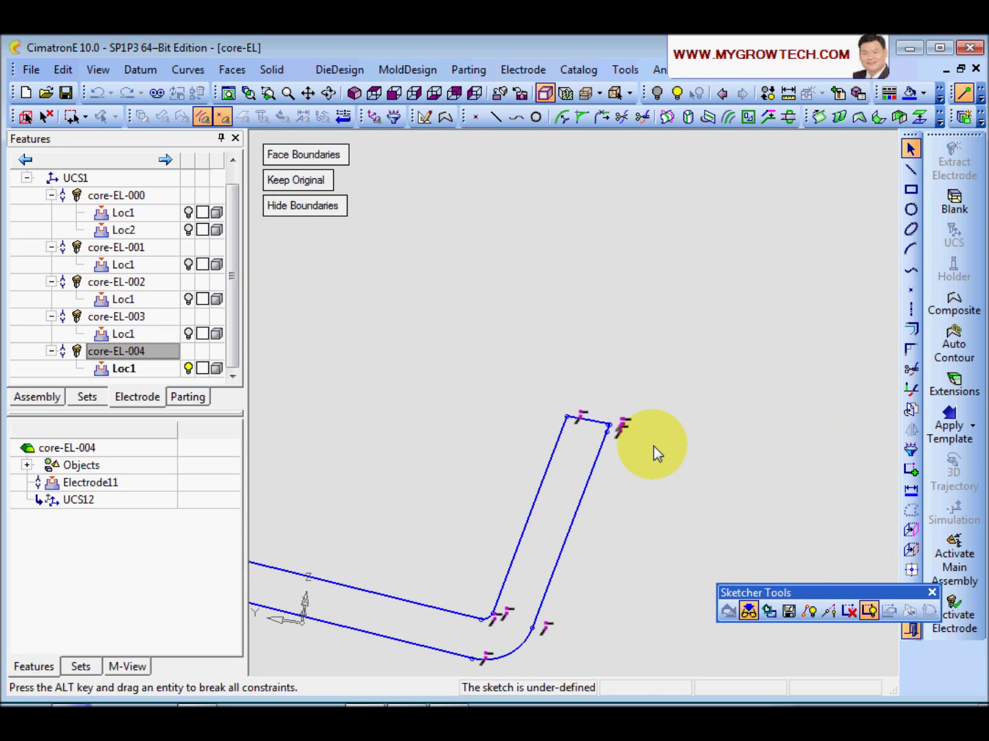
{"action": "key", "text": "Delete"}
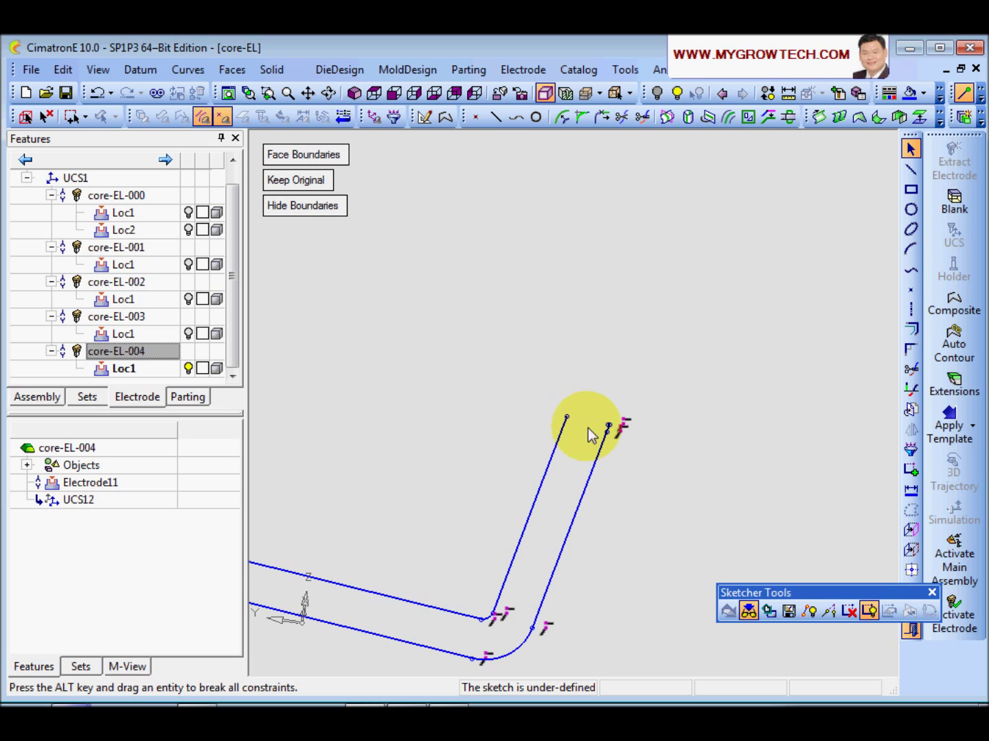
Delete the short upper line at the other end together with the outer boundary chain, keeping the inner boundary.
{"action": "left_click_drag", "start_coordinate": [596, 401], "coordinate": [472, 600], "text": "ctrl"}
{"action": "right_click_drag", "start_coordinate": [470, 593], "coordinate": [579, 460], "text": "ctrl"}
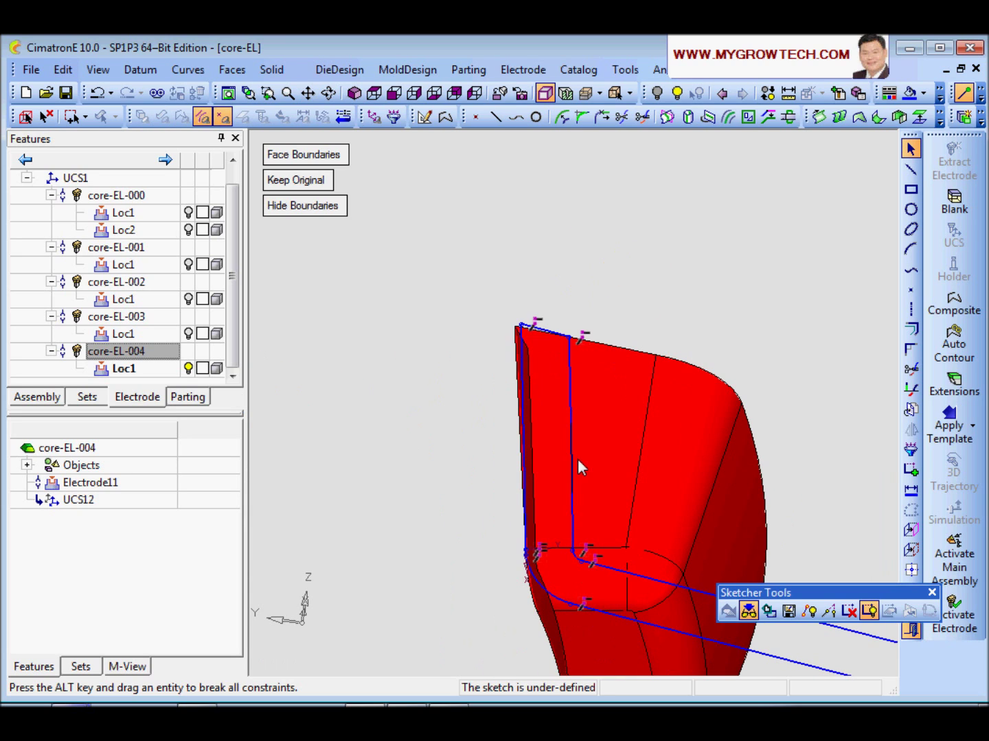
{"action": "left_click", "coordinate": [556, 331]}
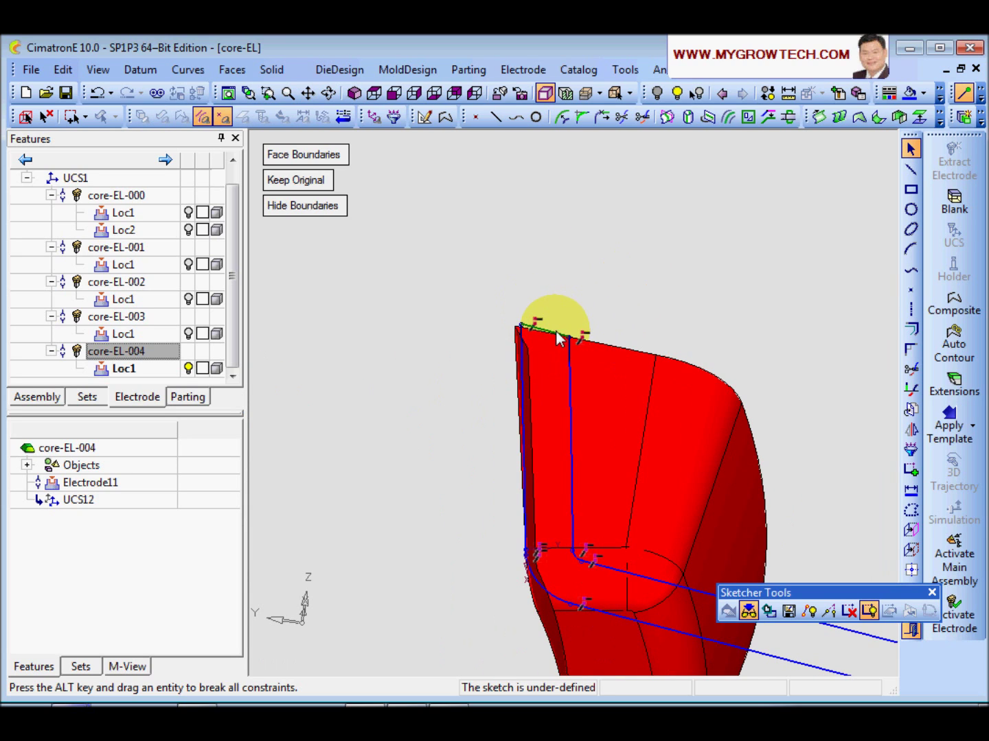
{"action": "right_click", "coordinate": [521, 345]}
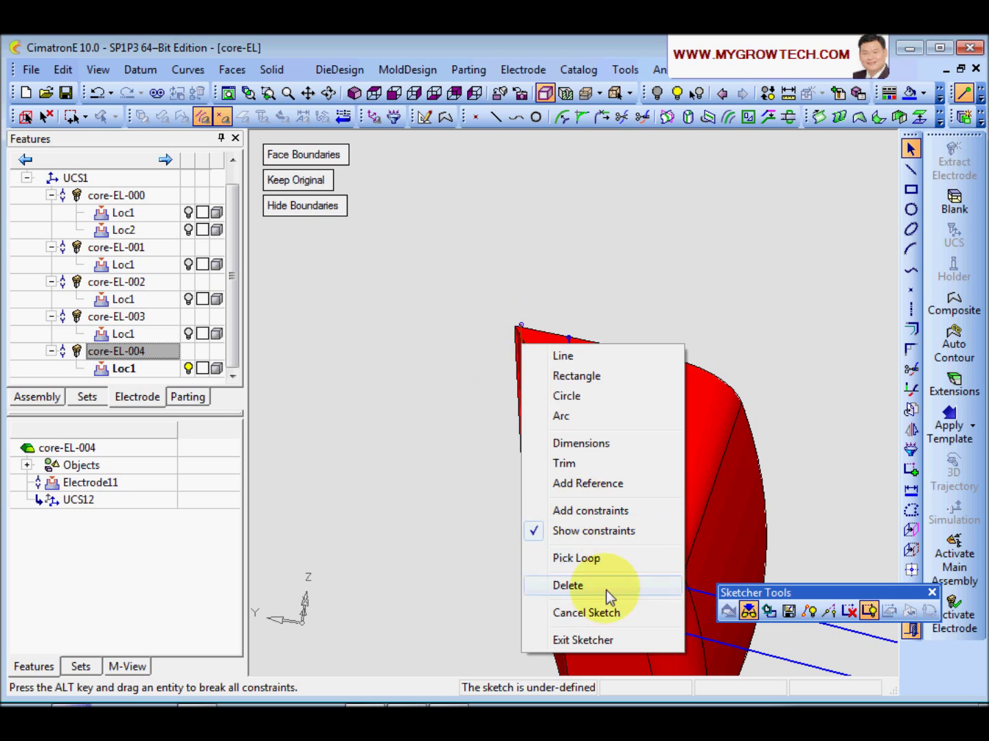
{"action": "left_click", "coordinate": [611, 559]}
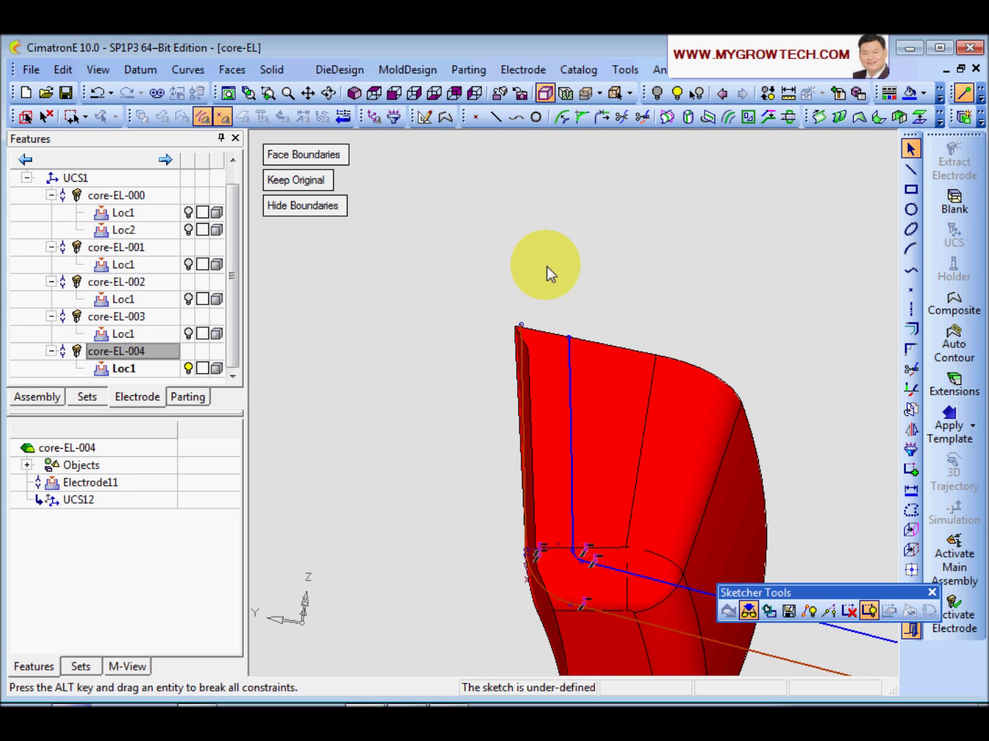
Close the inner boundary with a line between its two upper endpoints and exit the sketch.
{"action": "mouse_move", "coordinate": [487, 329]}
{"action": "middle_mouse_down"}
{"action": "mouse_move", "coordinate": [432, 514]}
{"action": "mouse_move", "coordinate": [462, 411]}
{"action": "mouse_move", "coordinate": [510, 391]}
{"action": "mouse_move", "coordinate": [574, 392]}
{"action": "mouse_move", "coordinate": [607, 426]}
{"action": "mouse_move", "coordinate": [629, 397]}
{"action": "middle_mouse_up"}
{"action": "left_click", "coordinate": [911, 169]}
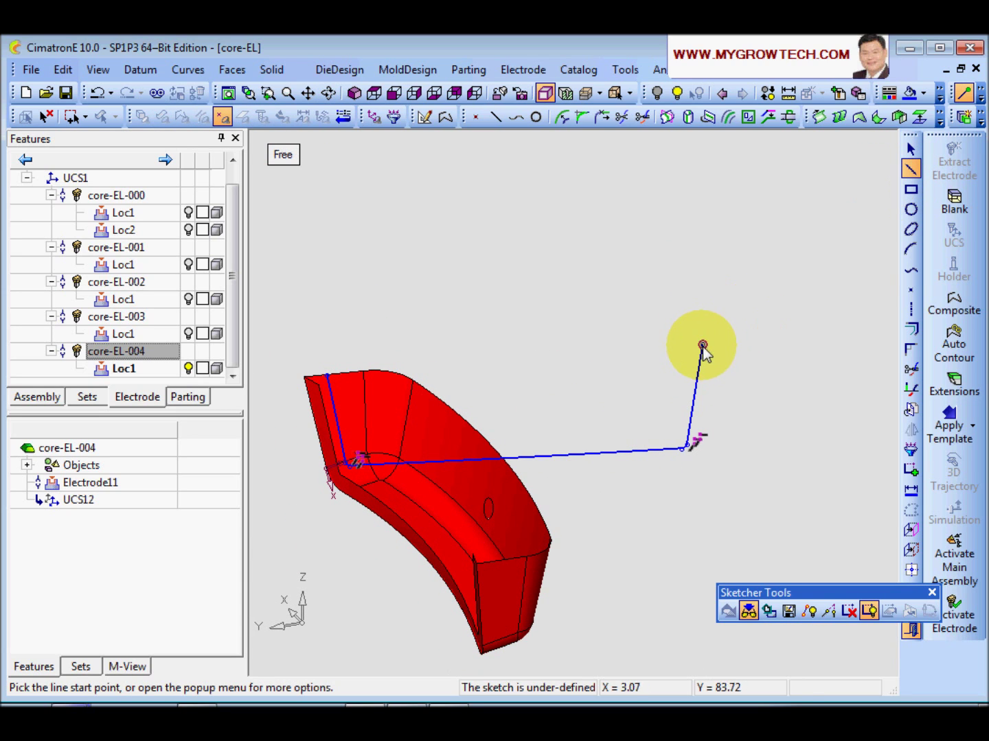
{"action": "left_click", "coordinate": [702, 345]}
{"action": "left_click", "coordinate": [376, 337]}
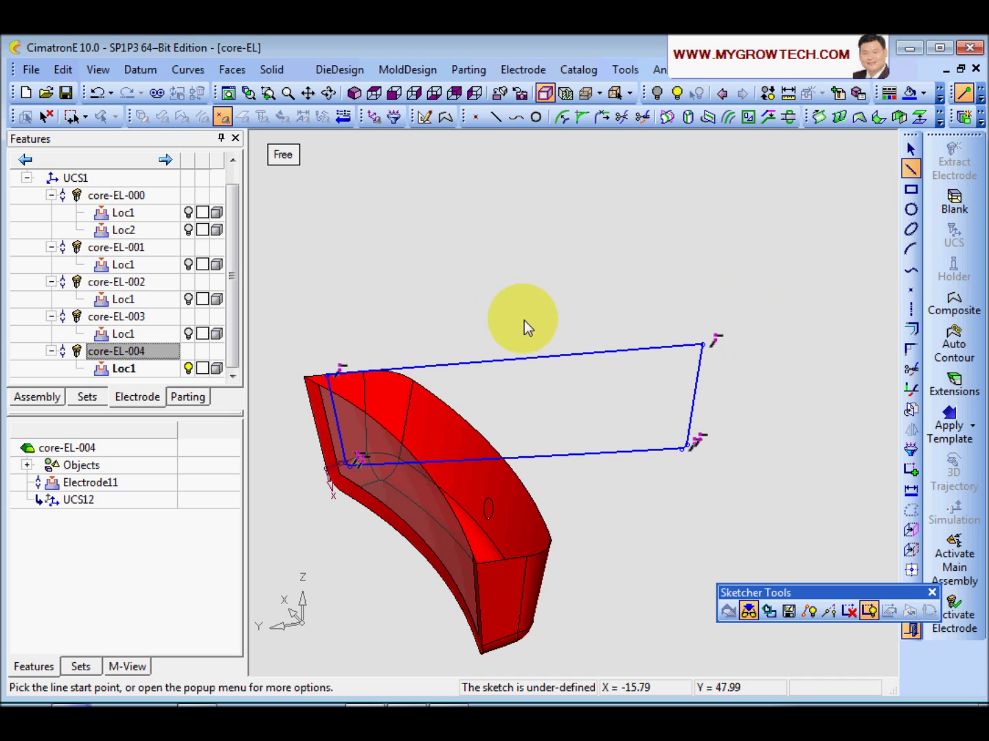
{"action": "mouse_move", "coordinate": [525, 327]}
{"action": "middle_mouse_down"}
{"action": "mouse_move", "coordinate": [411, 402]}
{"action": "mouse_move", "coordinate": [502, 411]}
{"action": "mouse_move", "coordinate": [500, 428]}
{"action": "mouse_move", "coordinate": [572, 409]}
{"action": "mouse_move", "coordinate": [556, 343]}
{"action": "middle_mouse_up"}
{"action": "right_click", "coordinate": [519, 237]}
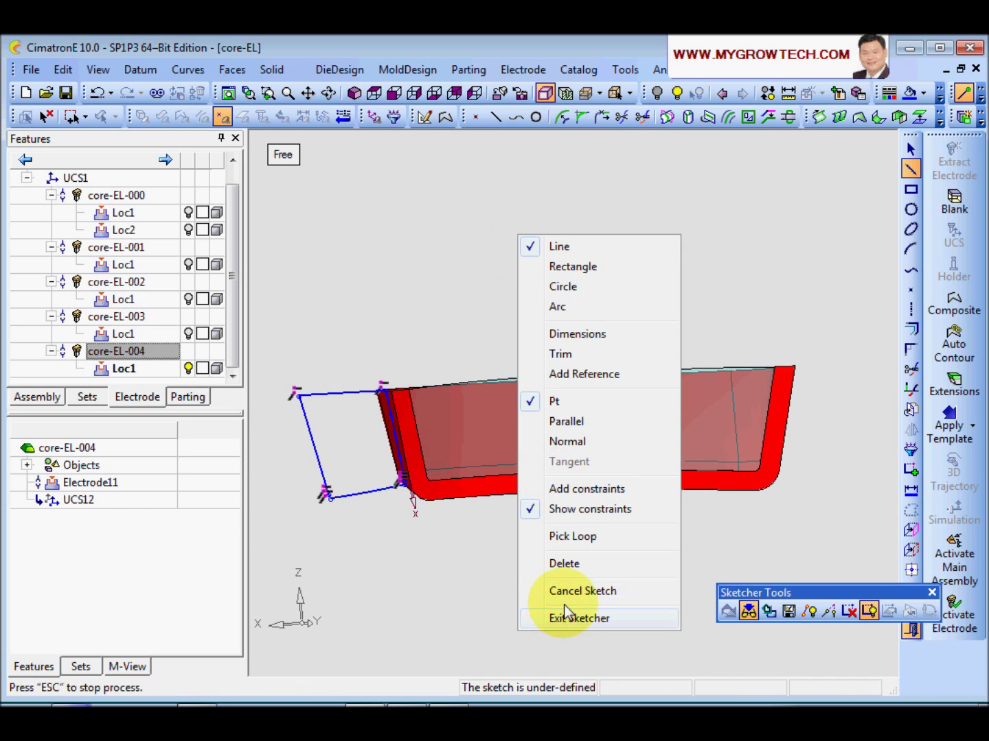
{"action": "left_click", "coordinate": [569, 620]}
Create an Auto Contour composite curve along the upper open rim of the electrode.
{"action": "mouse_move", "coordinate": [551, 467]}
{"action": "middle_mouse_down"}
{"action": "mouse_move", "coordinate": [569, 466]}
{"action": "mouse_move", "coordinate": [584, 419]}
{"action": "mouse_move", "coordinate": [480, 393]}
{"action": "mouse_move", "coordinate": [419, 402]}
{"action": "mouse_move", "coordinate": [510, 412]}
{"action": "mouse_move", "coordinate": [486, 427]}
{"action": "middle_mouse_up"}
{"action": "left_click", "coordinate": [363, 201]}
{"action": "left_click", "coordinate": [354, 95]}
{"action": "middle_click_drag", "start_coordinate": [551, 467], "coordinate": [631, 461]}
{"action": "left_click", "coordinate": [954, 347]}
{"action": "left_click", "coordinate": [680, 239]}
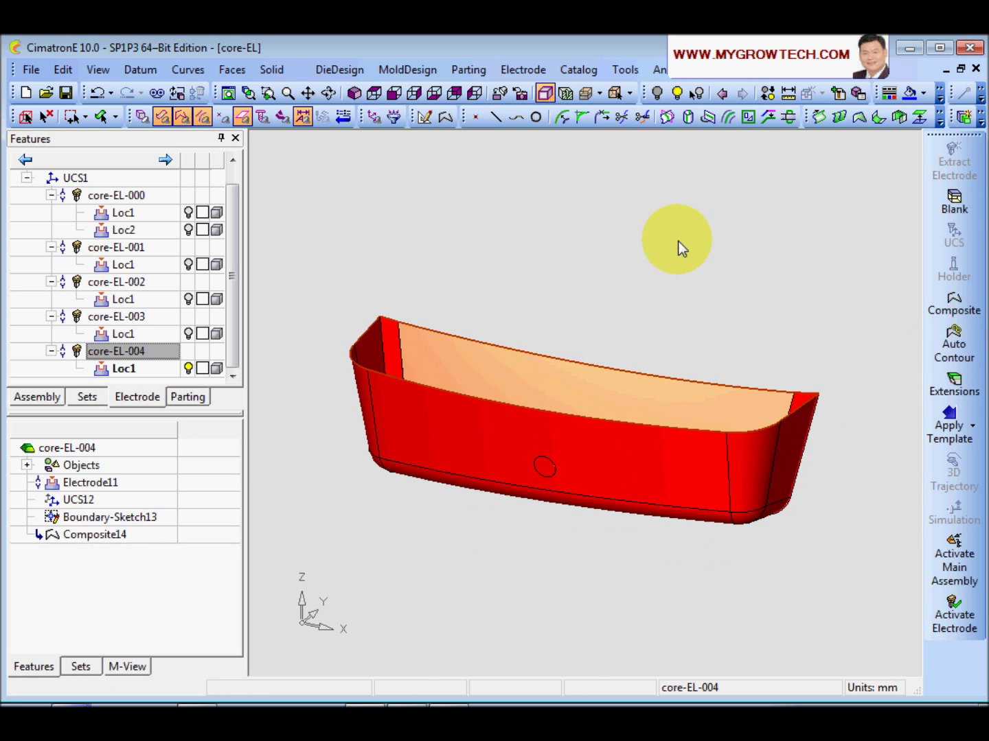
Apply the electrode template 1mmtan-dirblank-hdl.etp to core-EL-004.
{"action": "left_click", "coordinate": [947, 422]}
{"action": "left_click", "coordinate": [857, 415]}
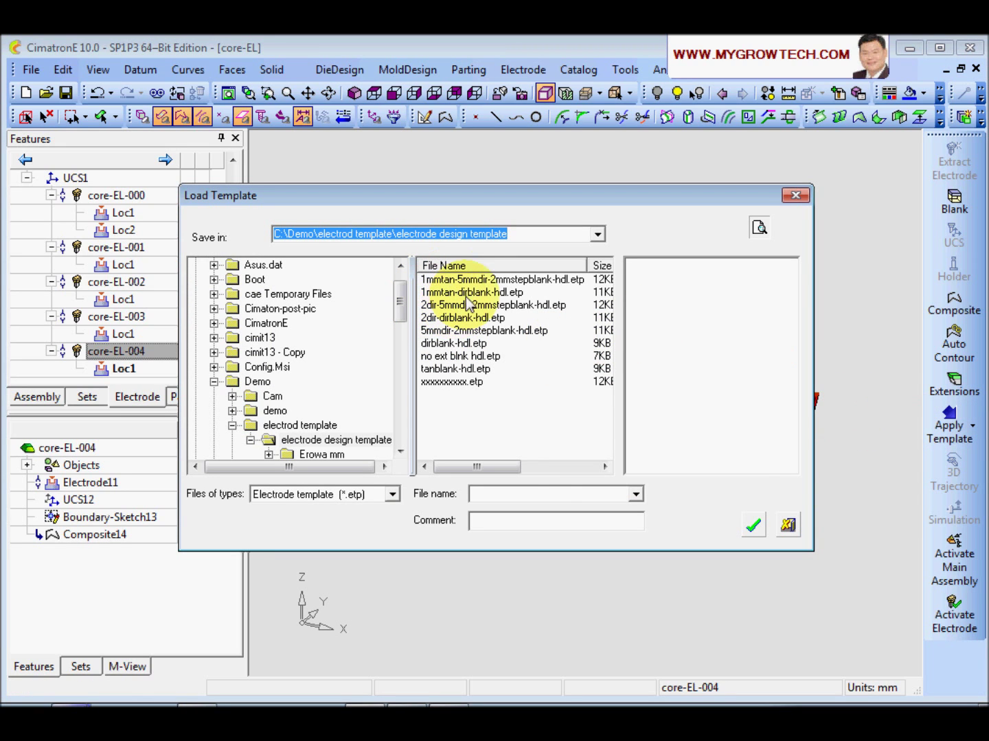
{"action": "left_click", "coordinate": [466, 293]}
{"action": "left_click", "coordinate": [755, 525]}
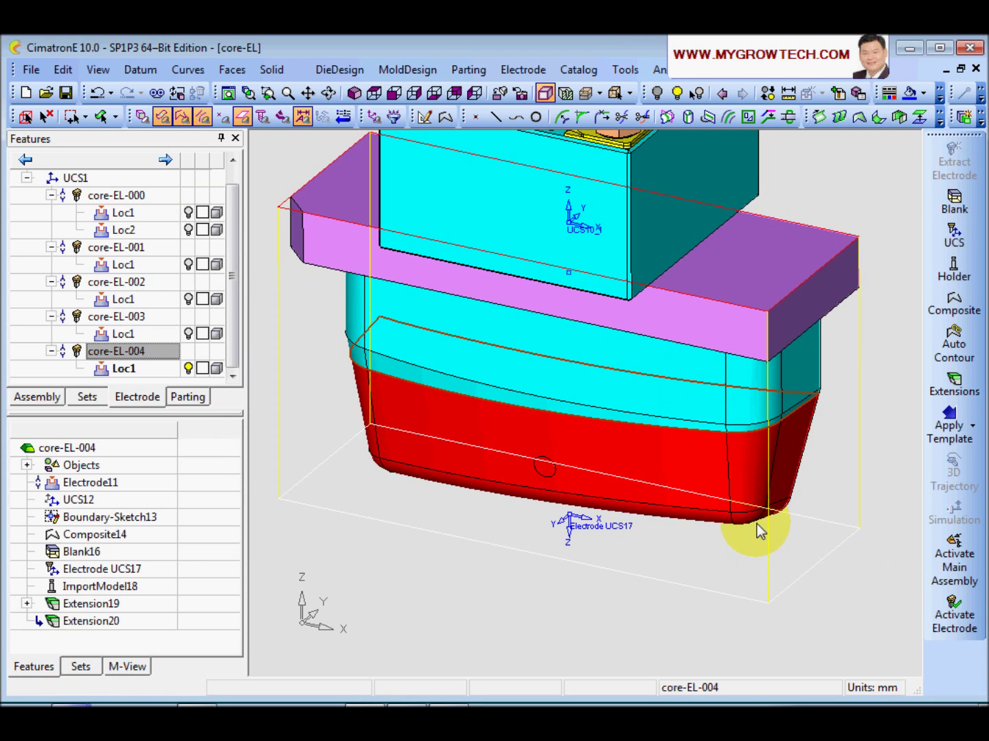
Edit the tangent extension, Extension19, and set its minimum distance to 5 mm.
{"action": "left_click_drag", "start_coordinate": [608, 473], "coordinate": [613, 392], "text": "ctrl"}
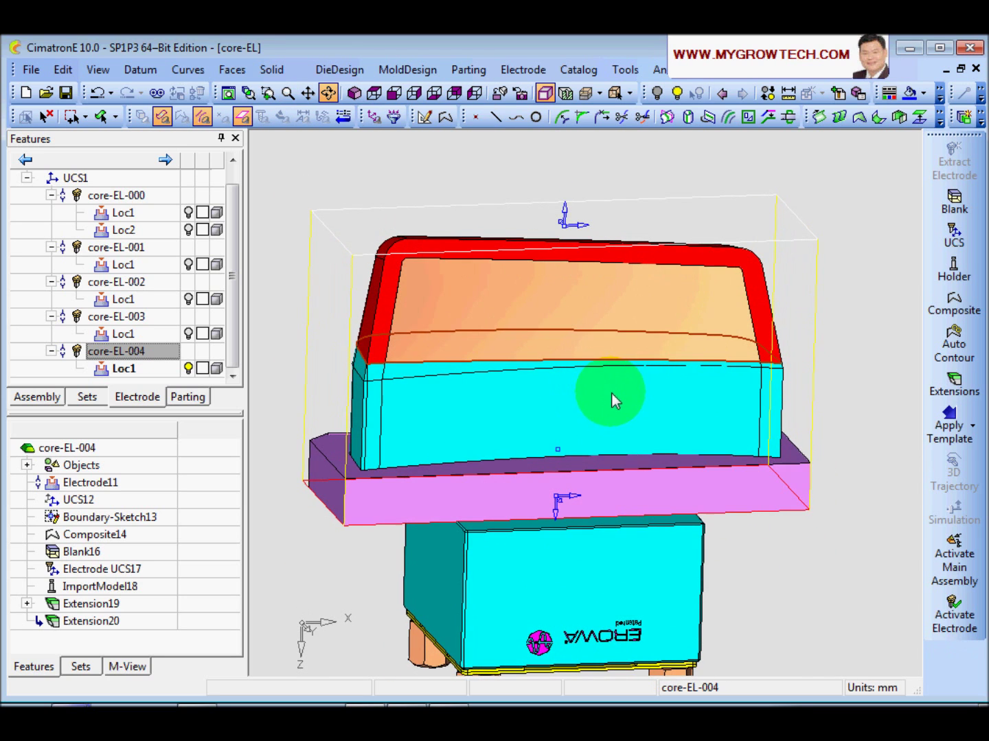
{"action": "right_click", "coordinate": [103, 608]}
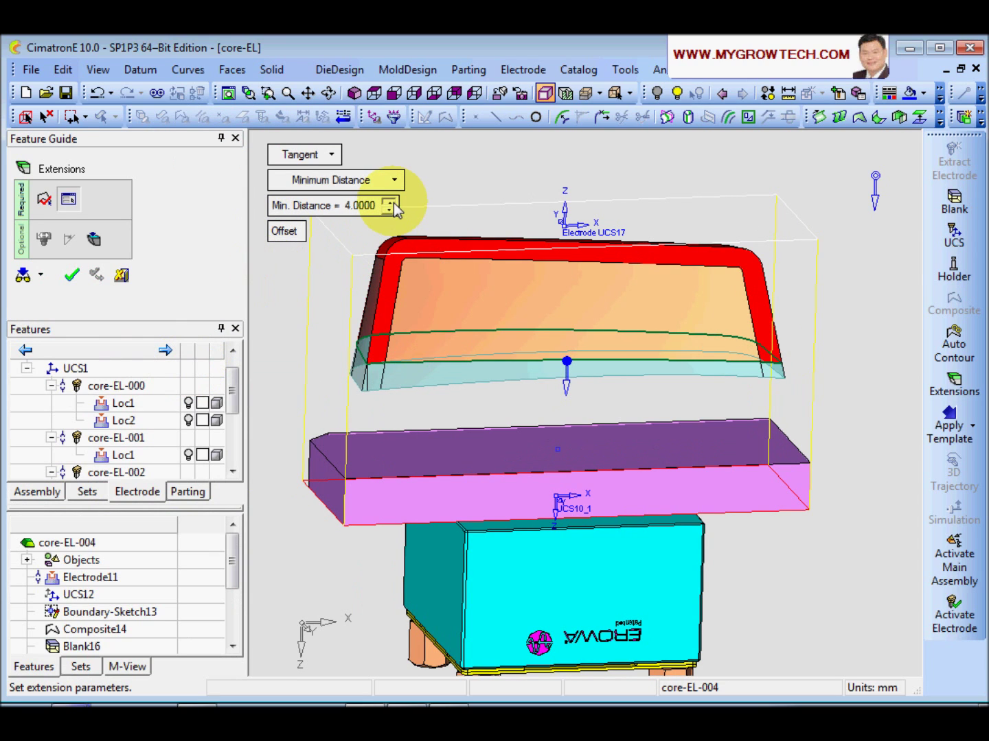
{"action": "middle_click", "coordinate": [498, 174]}
{"action": "left_click", "coordinate": [497, 175]}
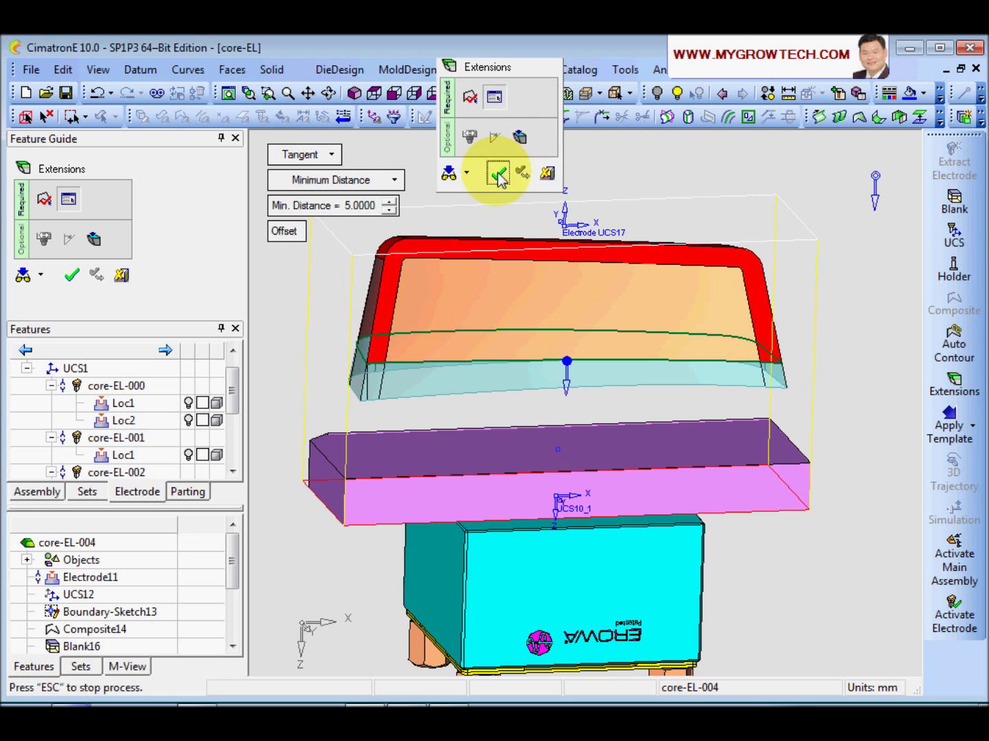
Edit the directional extension to the blank, Extension20, and add a draft angle to it.
{"action": "middle_click_drag", "start_coordinate": [614, 378], "coordinate": [634, 405]}
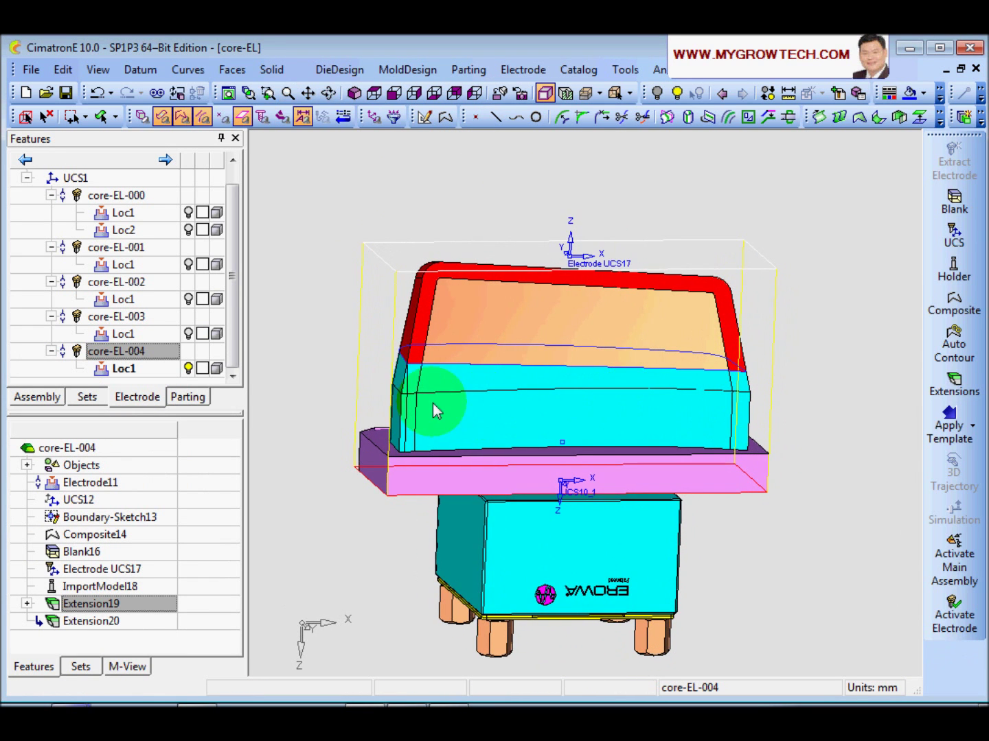
{"action": "left_click", "coordinate": [103, 623]}
{"action": "right_click", "coordinate": [110, 622]}
{"action": "left_click", "coordinate": [189, 386]}
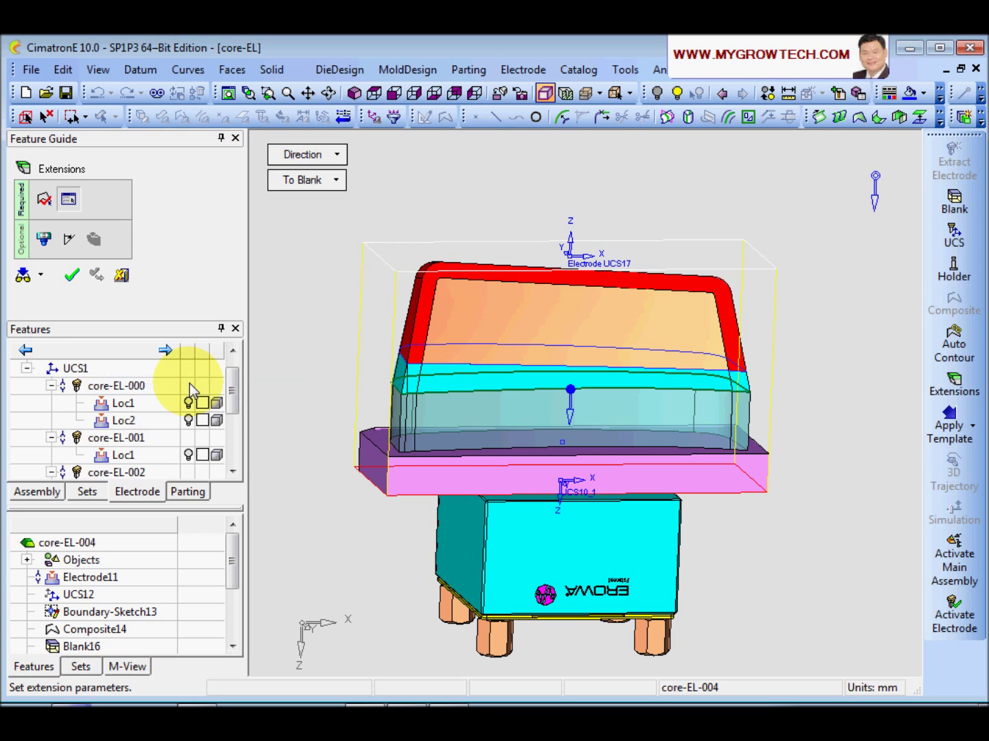
{"action": "left_click", "coordinate": [69, 245]}
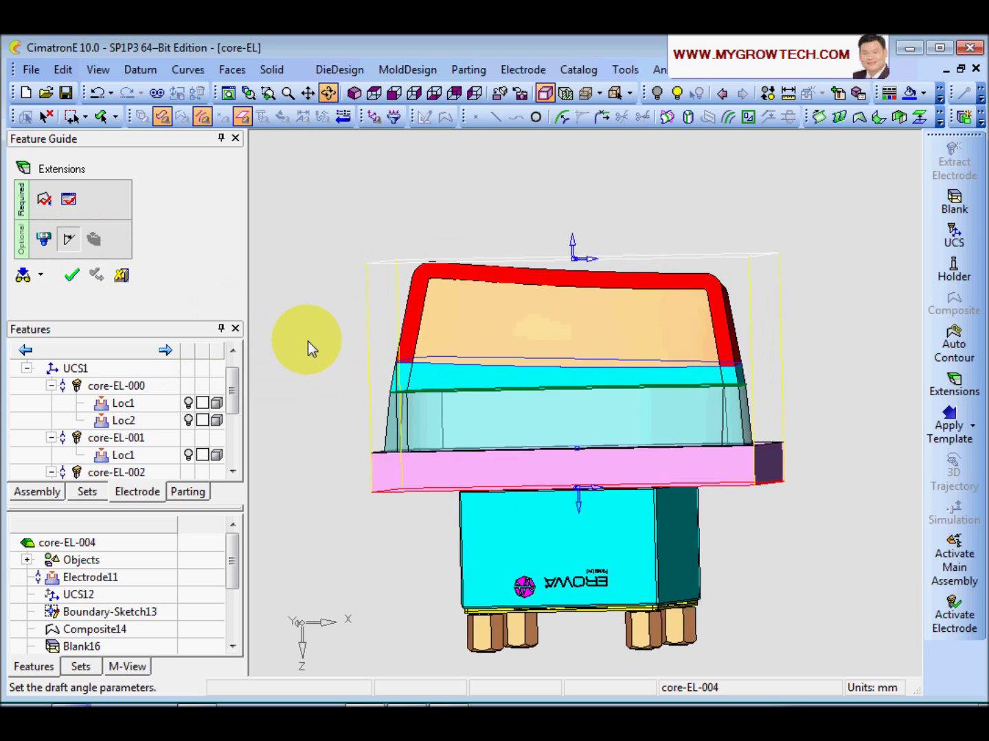
{"action": "right_click", "coordinate": [322, 316]}
{"action": "left_click", "coordinate": [323, 317]}
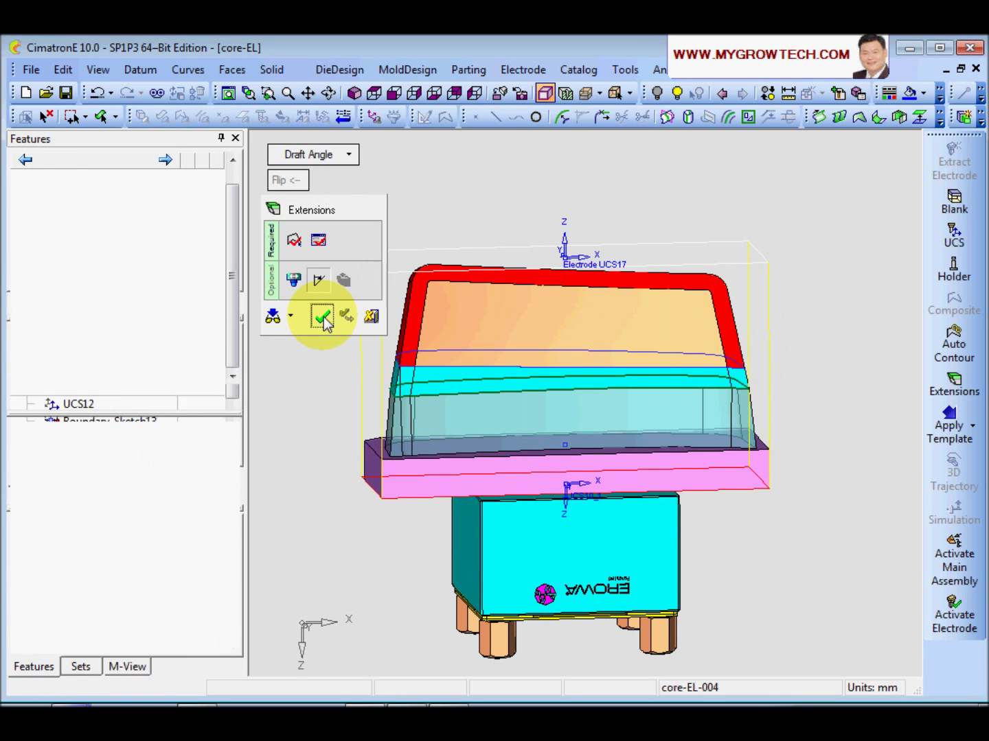
Sample existing display attributes and apply the colour to the electrode's large inner face.
{"action": "middle_click_drag", "start_coordinate": [646, 447], "coordinate": [564, 419]}
{"action": "middle_click_drag", "start_coordinate": [640, 584], "coordinate": [752, 434]}
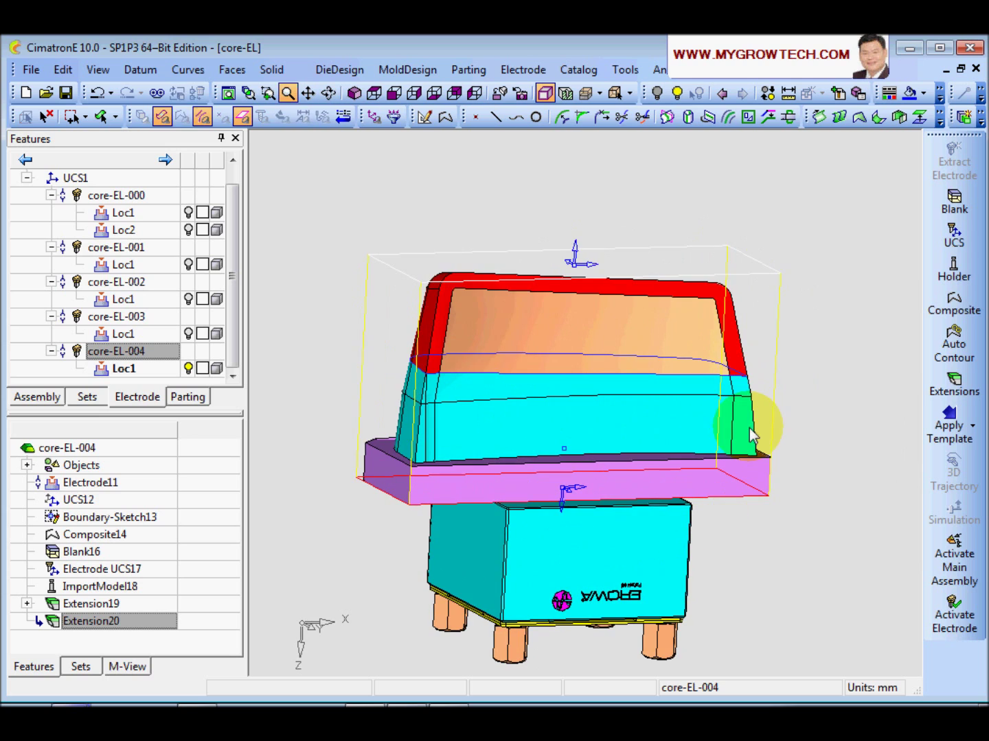
{"action": "left_click", "coordinate": [940, 93]}
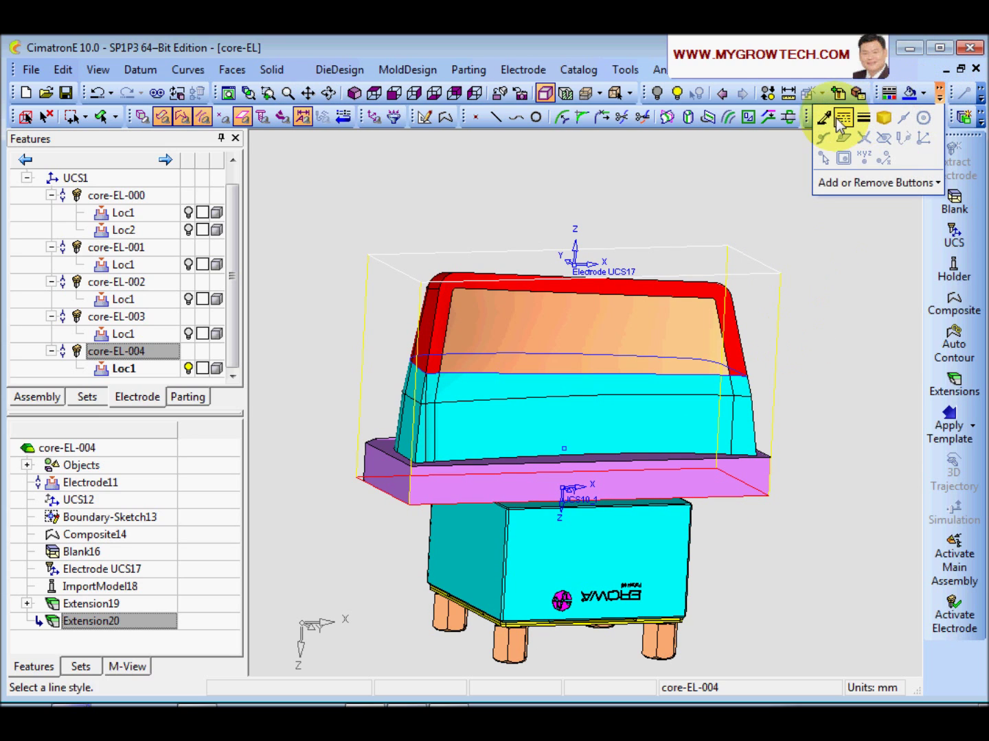
{"action": "left_click", "coordinate": [824, 120]}
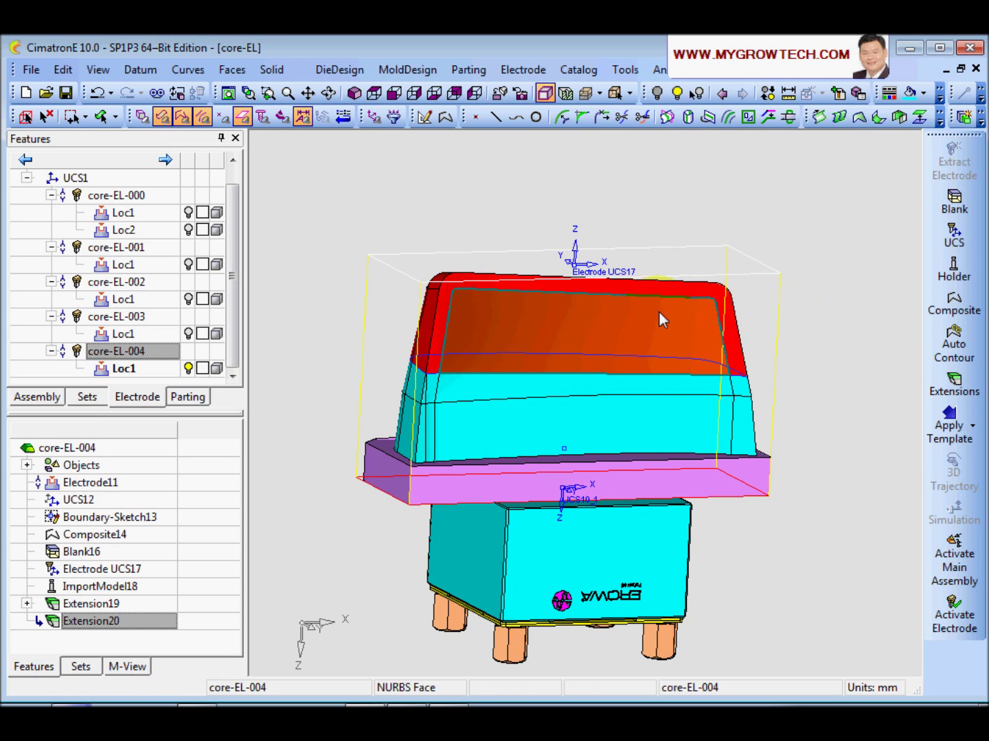
{"action": "left_click", "coordinate": [912, 95]}
Show the core-EL main assembly with the core around the electrode, and make it the active assembly.
{"action": "right_click_drag", "start_coordinate": [781, 227], "coordinate": [749, 380], "text": "ctrl"}
{"action": "left_click_drag", "start_coordinate": [549, 398], "coordinate": [778, 377], "text": "ctrl"}
{"action": "left_click_drag", "start_coordinate": [233, 206], "coordinate": [238, 183]}
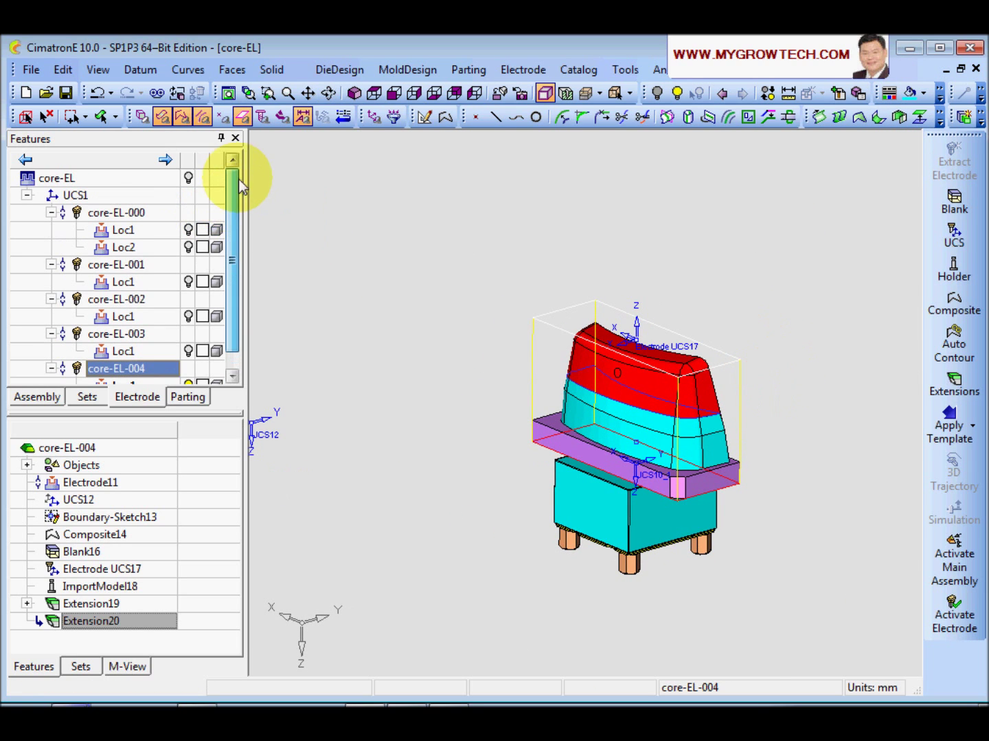
{"action": "left_click", "coordinate": [188, 178]}
{"action": "left_click_drag", "start_coordinate": [682, 441], "coordinate": [686, 210], "text": "ctrl"}
{"action": "left_click", "coordinate": [354, 100]}
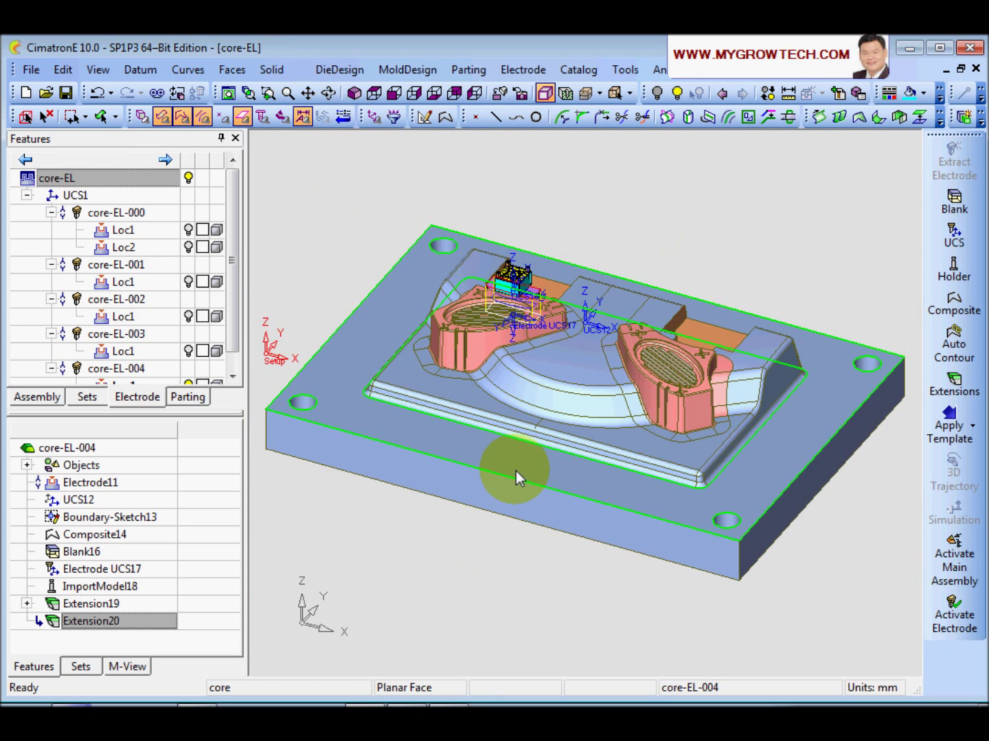
{"action": "right_click_drag", "start_coordinate": [516, 473], "coordinate": [438, 315], "text": "ctrl"}
{"action": "middle_click_drag", "start_coordinate": [501, 259], "coordinate": [649, 588], "text": "ctrl"}
{"action": "right_click_drag", "start_coordinate": [650, 587], "coordinate": [454, 633], "text": "ctrl"}
{"action": "middle_click_drag", "start_coordinate": [454, 633], "coordinate": [516, 529], "text": "ctrl"}
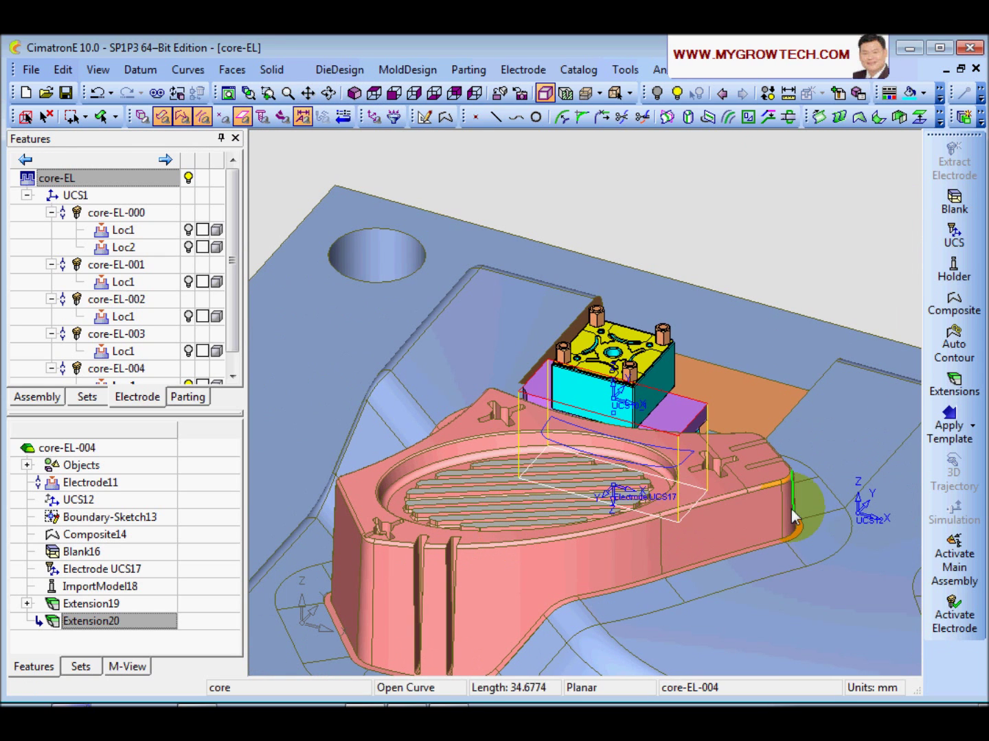
{"action": "double_click", "coordinate": [108, 179]}
Simulate withdrawing the marked core-EL-004 electrode from the core to examine its path, and close the simulation.
{"action": "left_click", "coordinate": [960, 522]}
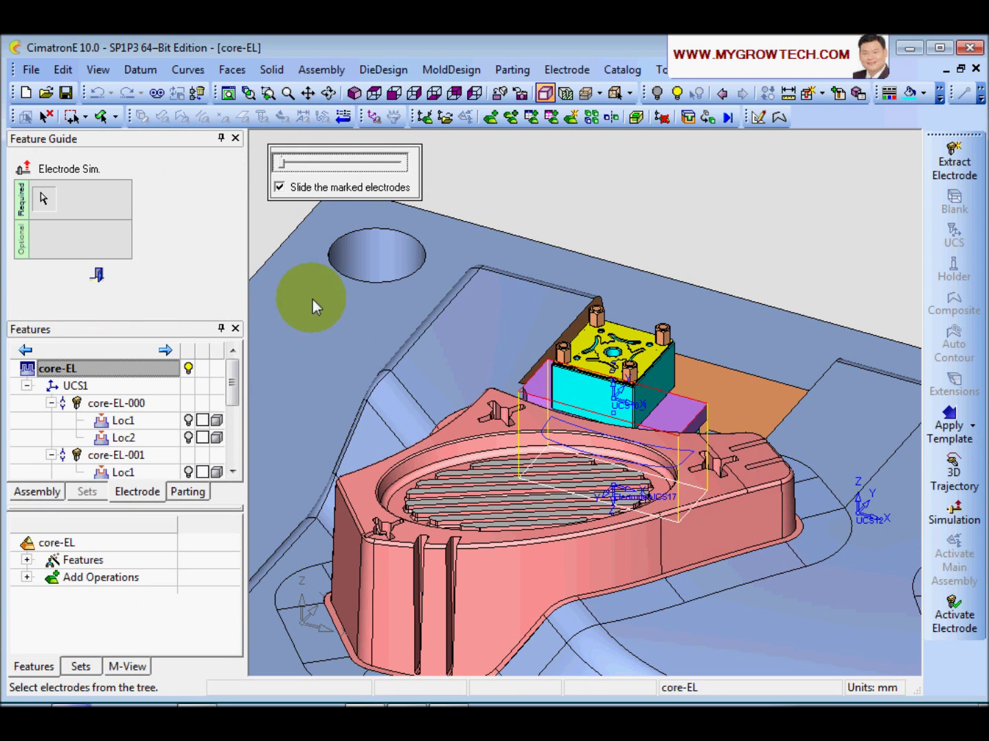
{"action": "left_click_drag", "start_coordinate": [289, 164], "coordinate": [344, 188]}
{"action": "right_click_drag", "start_coordinate": [615, 533], "coordinate": [602, 467], "text": "ctrl"}
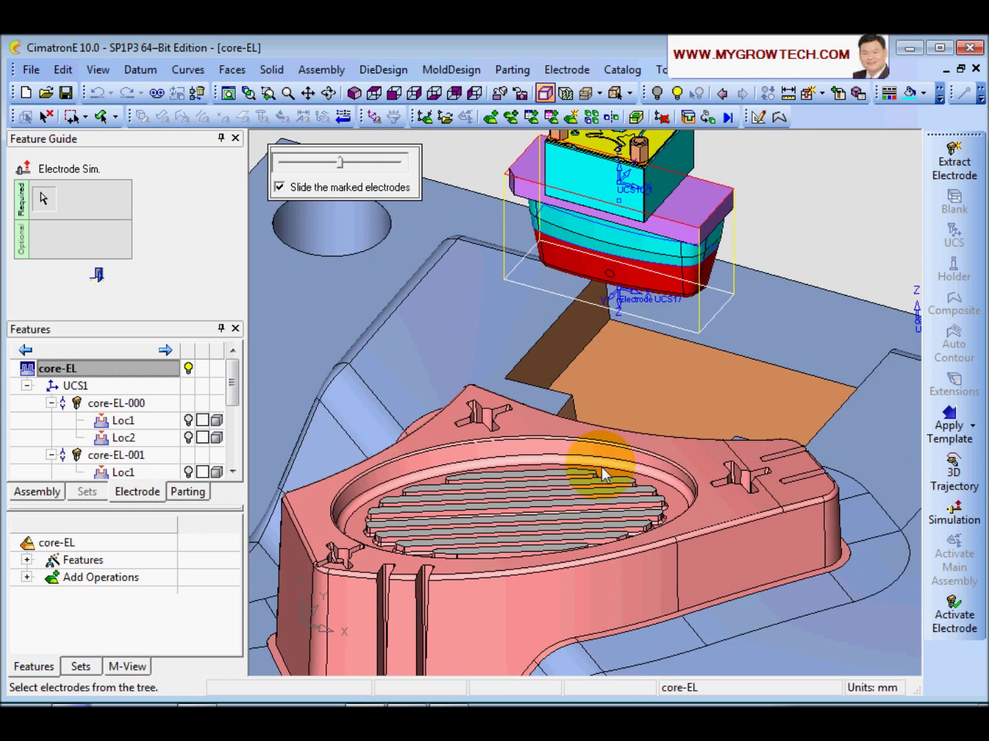
{"action": "middle_click_drag", "start_coordinate": [563, 498], "coordinate": [550, 534], "text": "ctrl"}
{"action": "left_click_drag", "start_coordinate": [550, 534], "coordinate": [374, 414], "text": "ctrl"}
{"action": "left_click", "coordinate": [98, 276]}
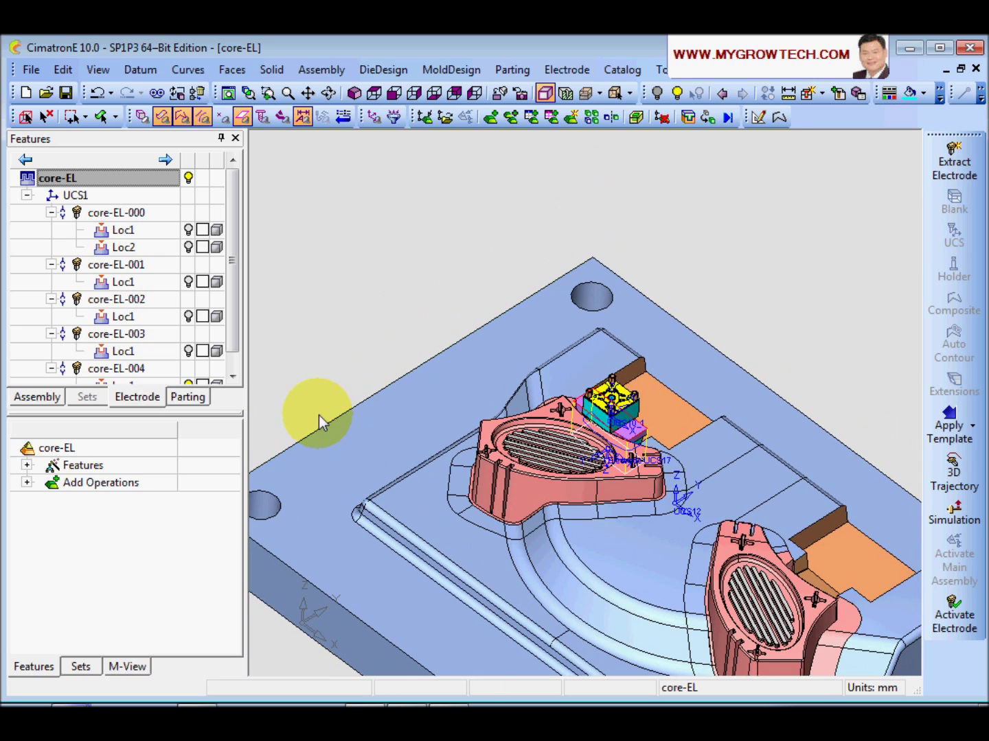
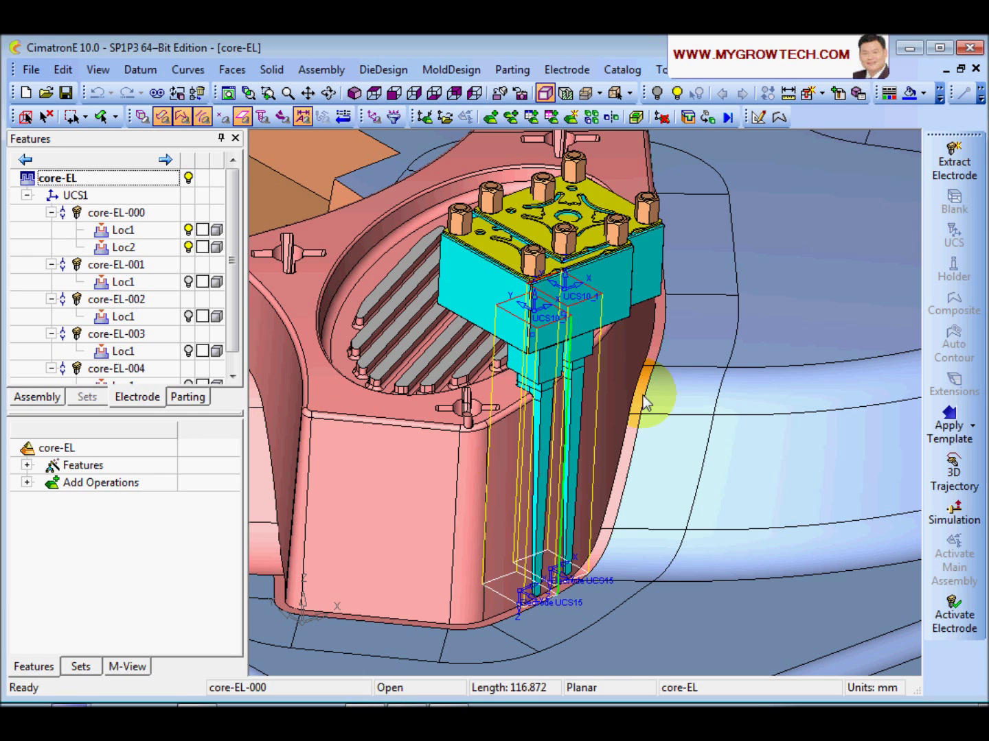
Examine core-EL-000's Loc1 and Loc2 electrodes in the simulation with sliding of marked electrodes turned off, and close it.
{"action": "middle_click_drag", "start_coordinate": [651, 398], "coordinate": [480, 515]}
{"action": "left_click", "coordinate": [139, 231]}
{"action": "left_click", "coordinate": [147, 244]}
{"action": "mouse_move", "coordinate": [809, 482]}
{"action": "right_mouse_down", "text": "ctrl"}
{"action": "mouse_move", "coordinate": [764, 477]}
{"action": "mouse_move", "coordinate": [797, 483]}
{"action": "right_mouse_up", "text": "ctrl"}
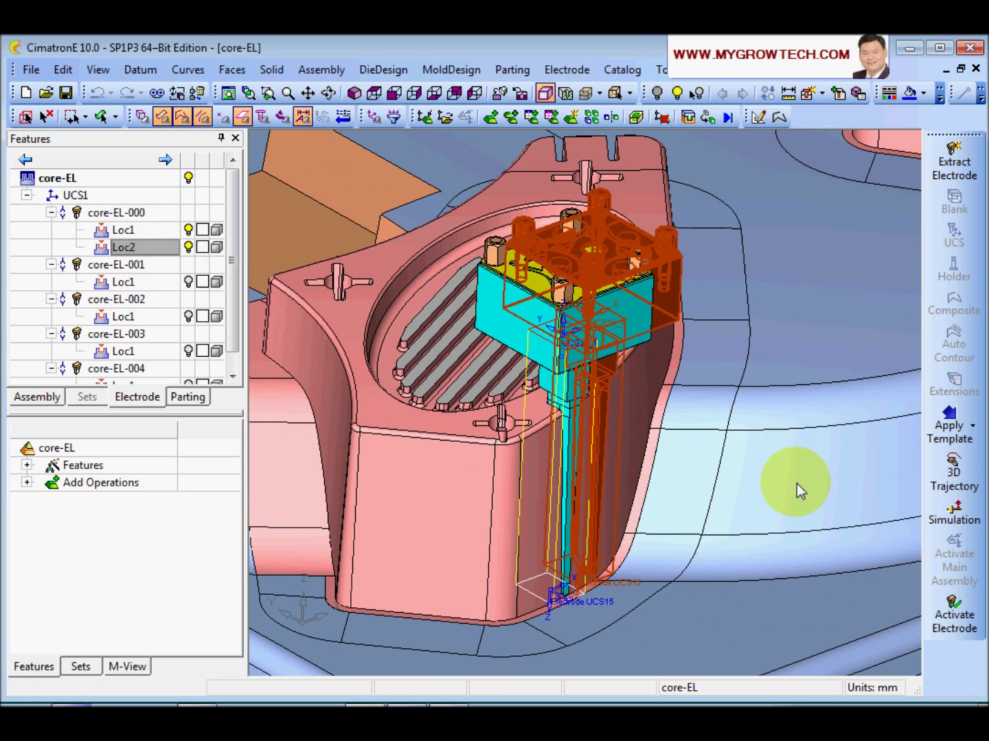
{"action": "left_click", "coordinate": [953, 511]}
{"action": "left_click", "coordinate": [280, 188]}
{"action": "left_click_drag", "start_coordinate": [280, 162], "coordinate": [293, 184]}
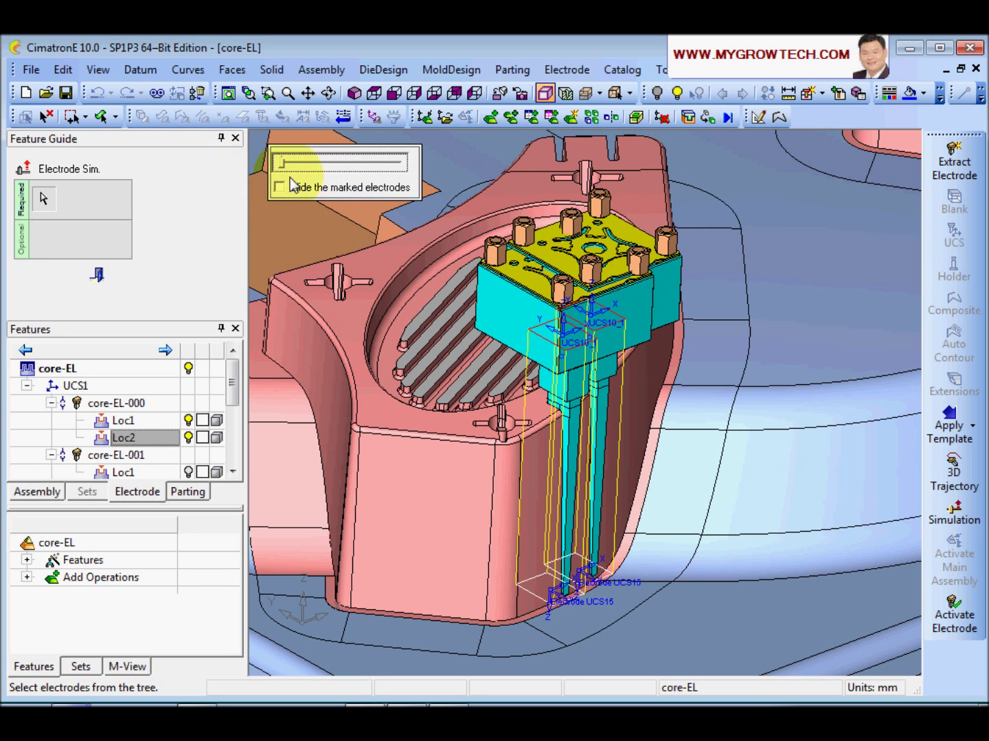
{"action": "scroll", "coordinate": [597, 453], "scroll_direction": "up", "scroll_amount": 3}
{"action": "middle_click_drag", "start_coordinate": [613, 392], "coordinate": [595, 386], "text": "ctrl"}
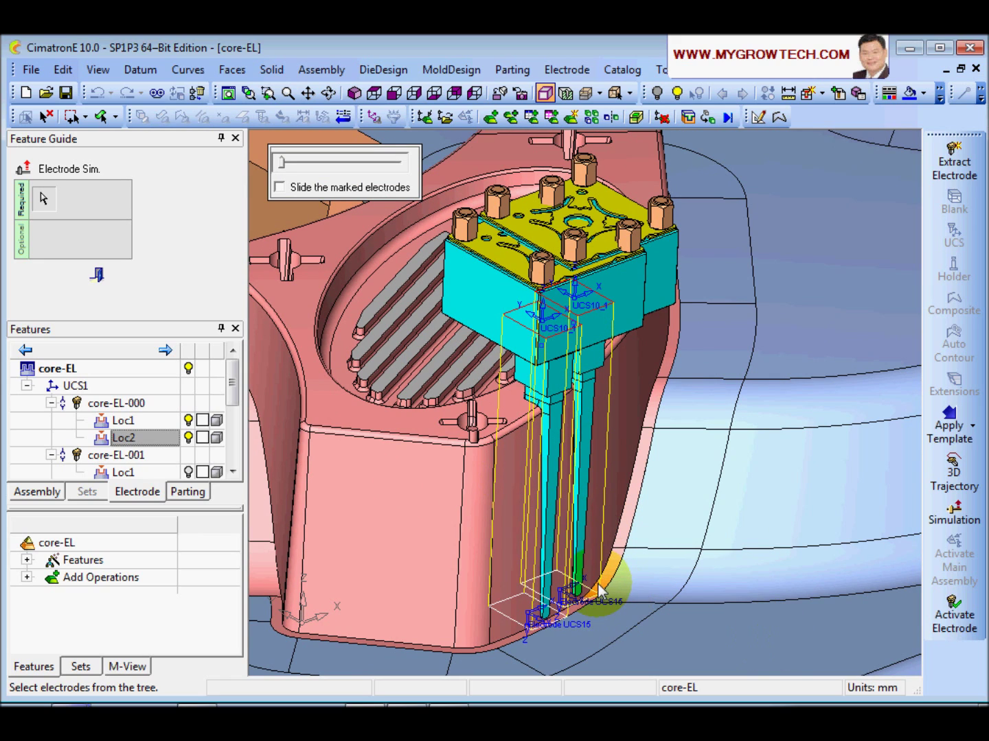
{"action": "left_click", "coordinate": [98, 278]}
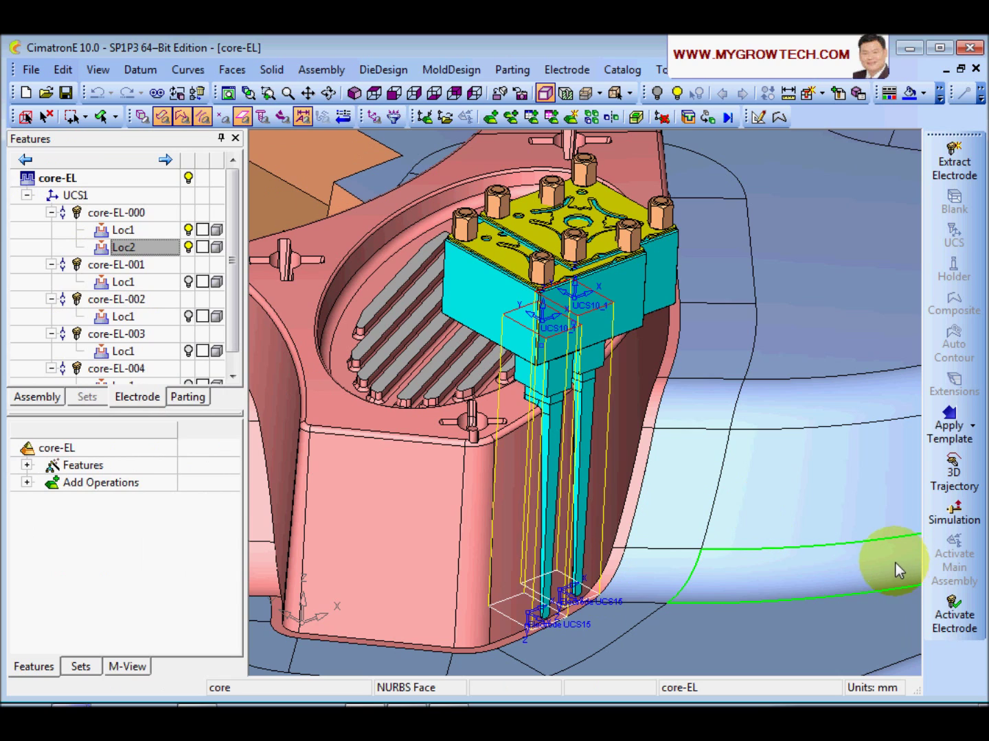
Start a 3D trajectory for the rear core-EL-000 electrode and set its linear movement direction tangent to a curve at the electrode's tip.
{"action": "left_click", "coordinate": [963, 479]}
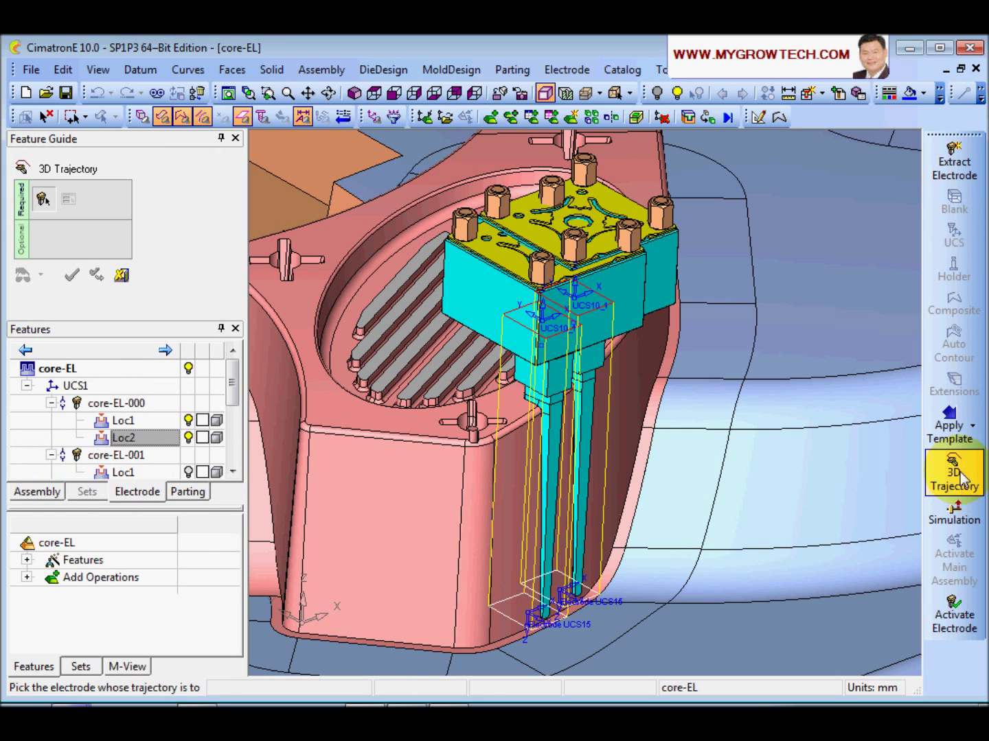
{"action": "left_click", "coordinate": [661, 287]}
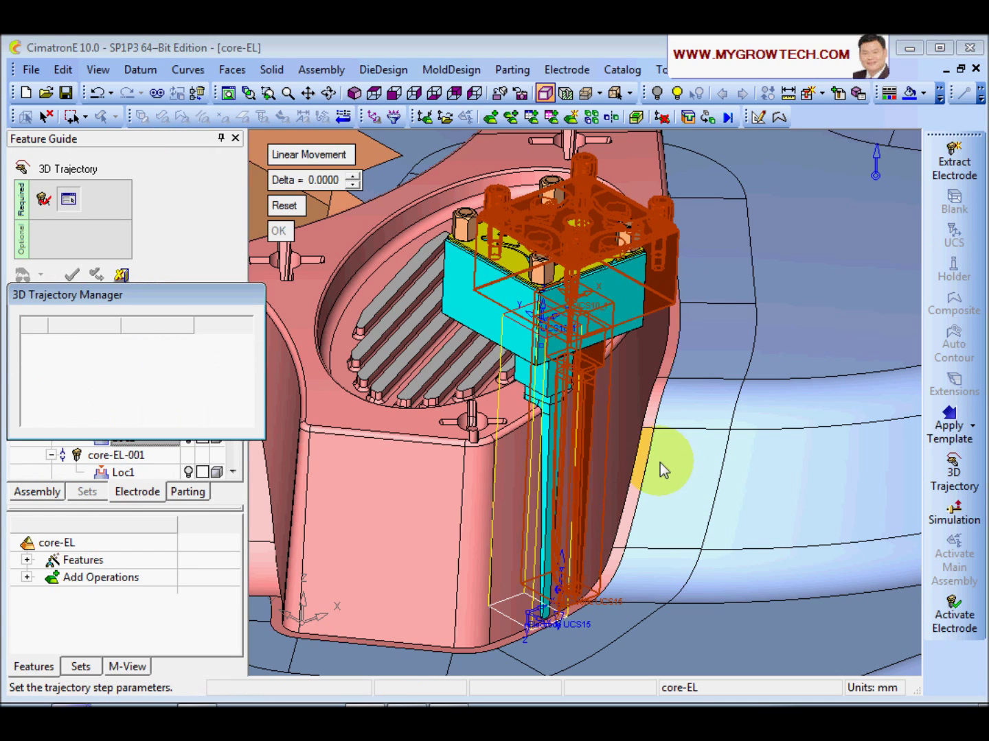
{"action": "left_click_drag", "start_coordinate": [173, 302], "coordinate": [198, 297]}
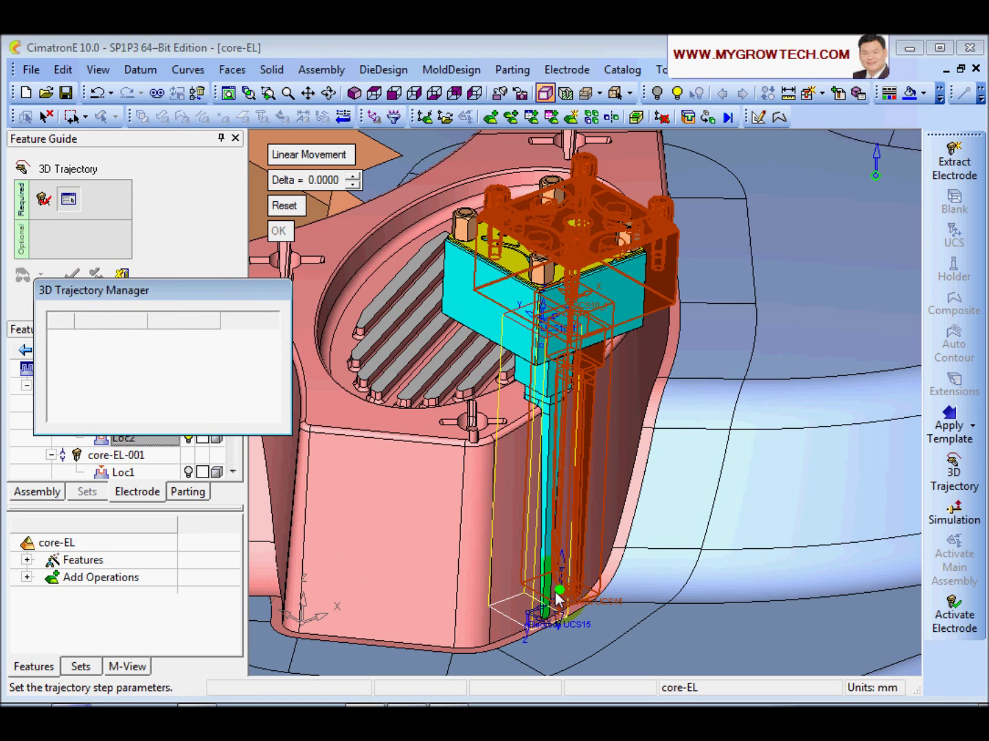
{"action": "scroll", "coordinate": [555, 627], "scroll_direction": "up", "scroll_amount": 3}
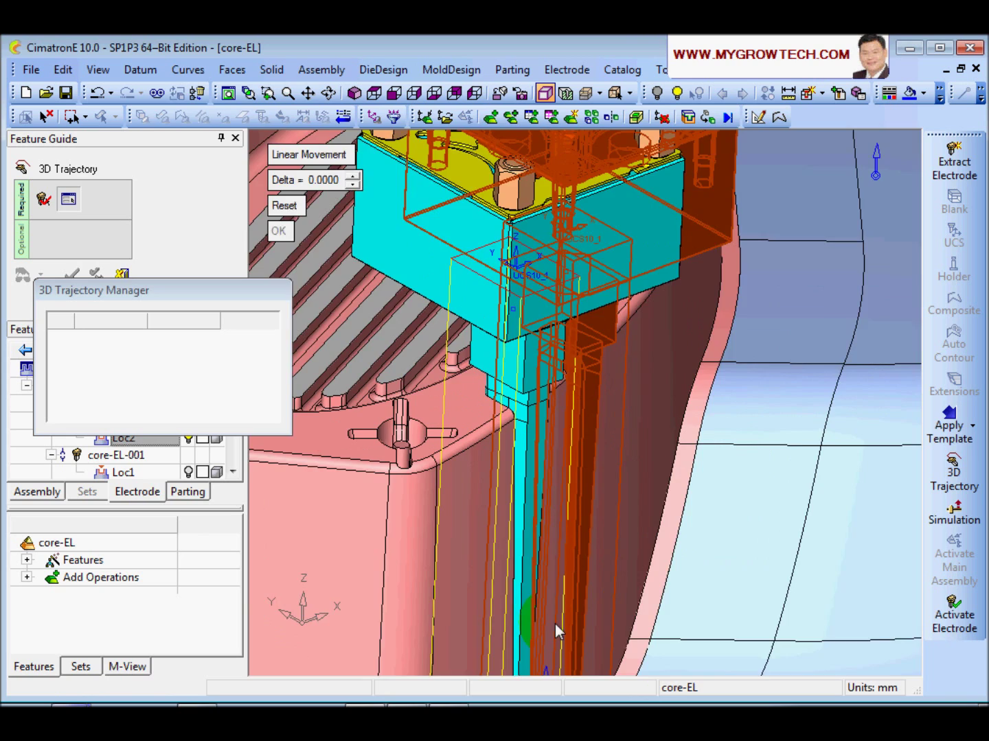
{"action": "scroll", "coordinate": [566, 526], "scroll_direction": "up", "scroll_amount": 3}
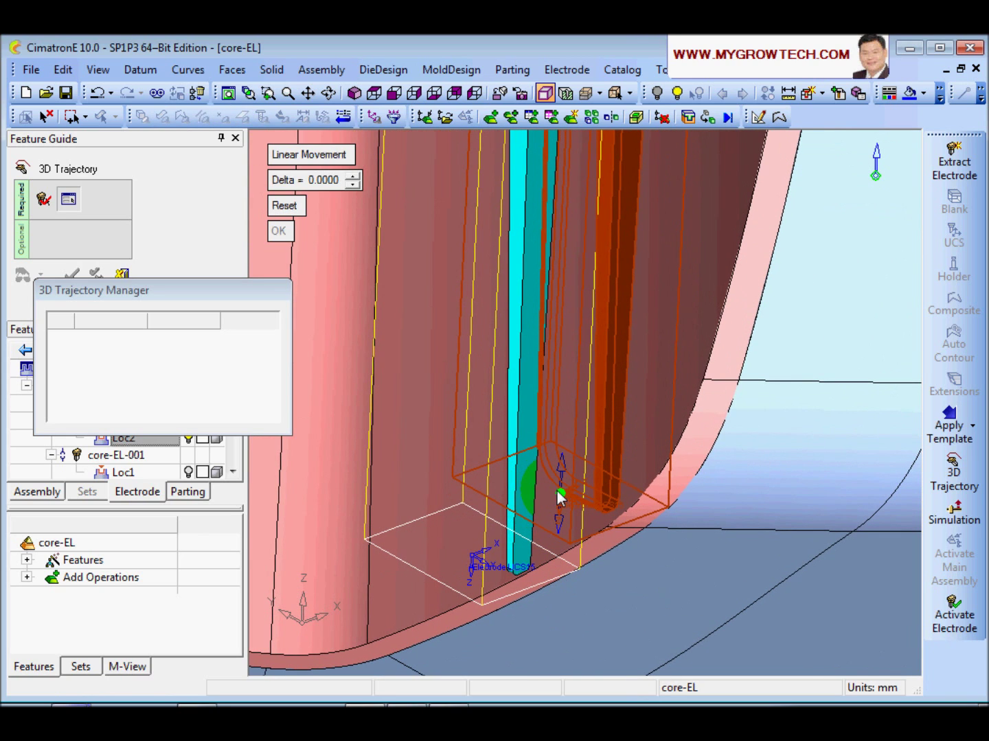
{"action": "right_click", "coordinate": [560, 496]}
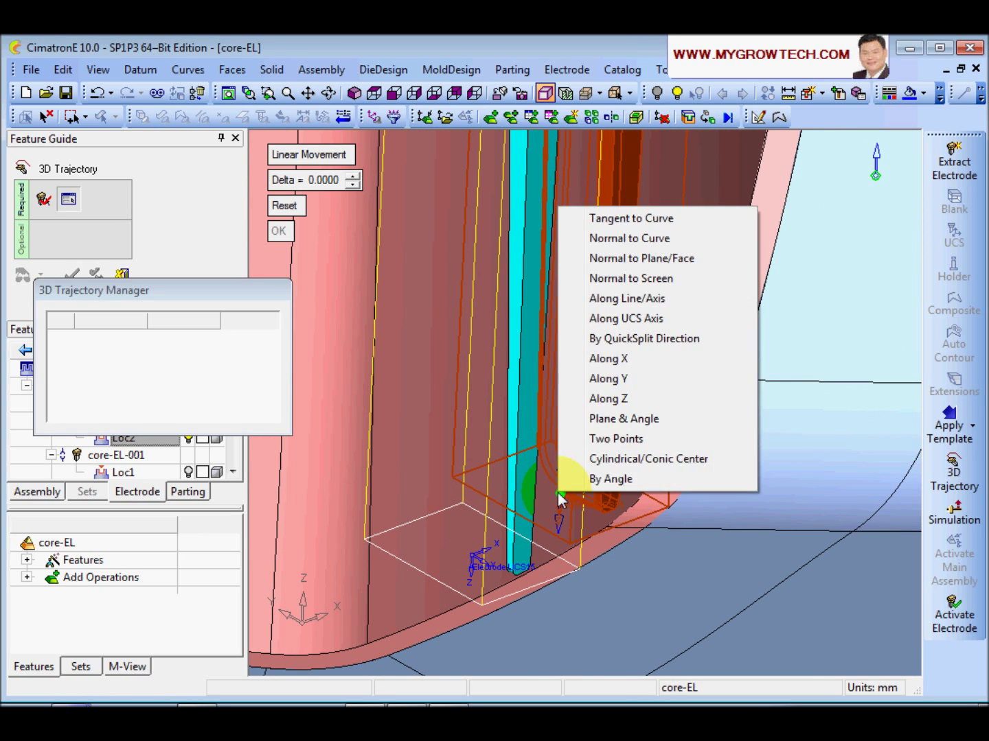
{"action": "left_click", "coordinate": [613, 219]}
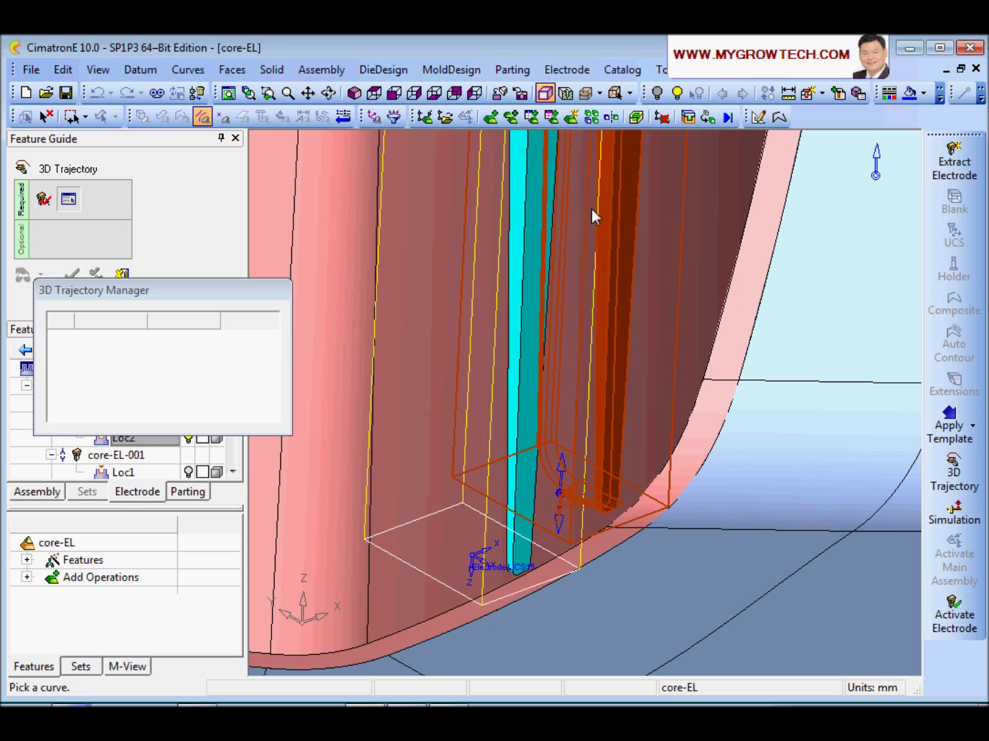
{"action": "left_click", "coordinate": [586, 94]}
{"action": "scroll", "coordinate": [578, 521], "scroll_direction": "up", "scroll_amount": 5}
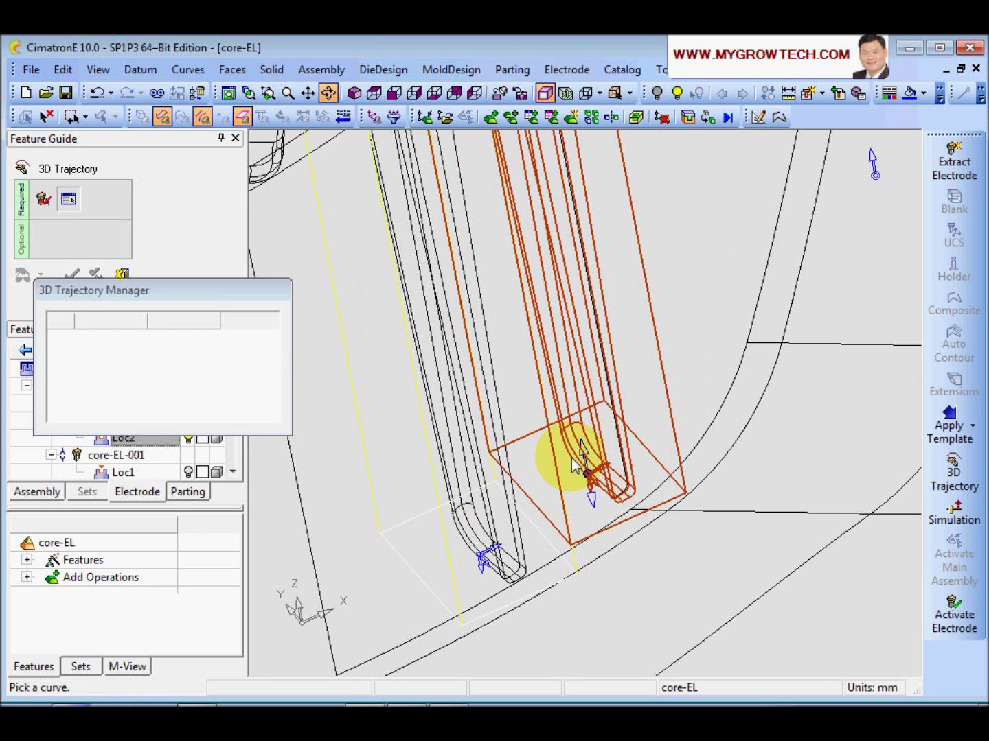
{"action": "left_click", "coordinate": [610, 582]}
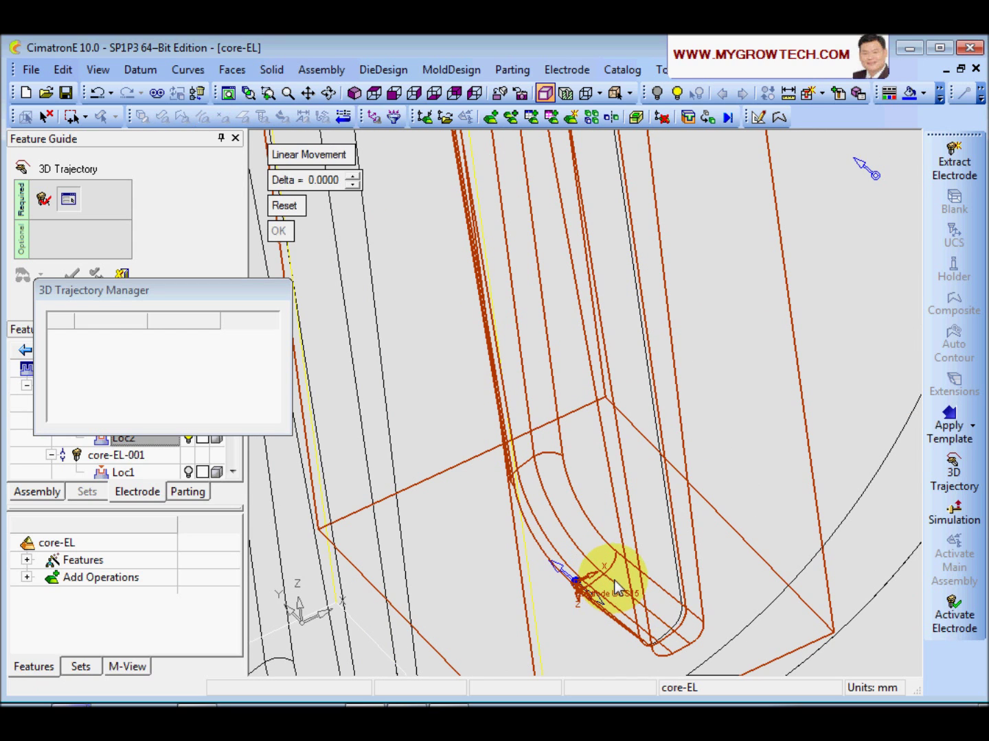
Restore the shaded display and add a linear trajectory movement of -50 mm along the tangent direction, away from the core wall.
{"action": "scroll", "coordinate": [604, 577], "scroll_direction": "down", "scroll_amount": 5}
{"action": "right_click_drag", "start_coordinate": [586, 566], "coordinate": [556, 633], "text": "ctrl"}
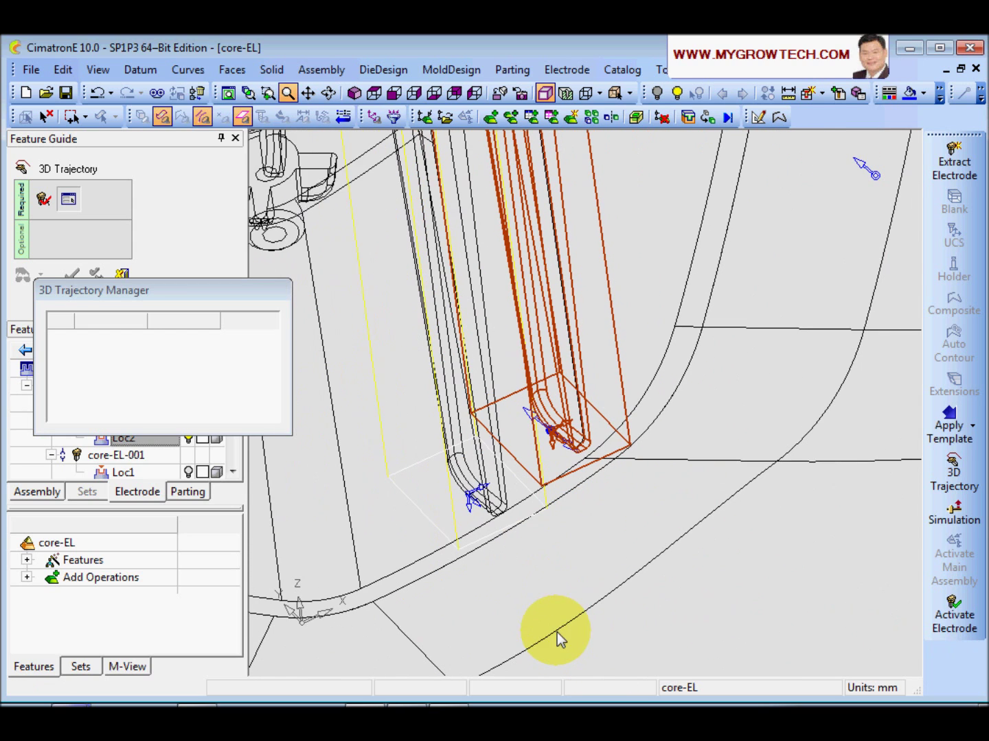
{"action": "scroll", "coordinate": [574, 201], "scroll_direction": "down", "scroll_amount": 2}
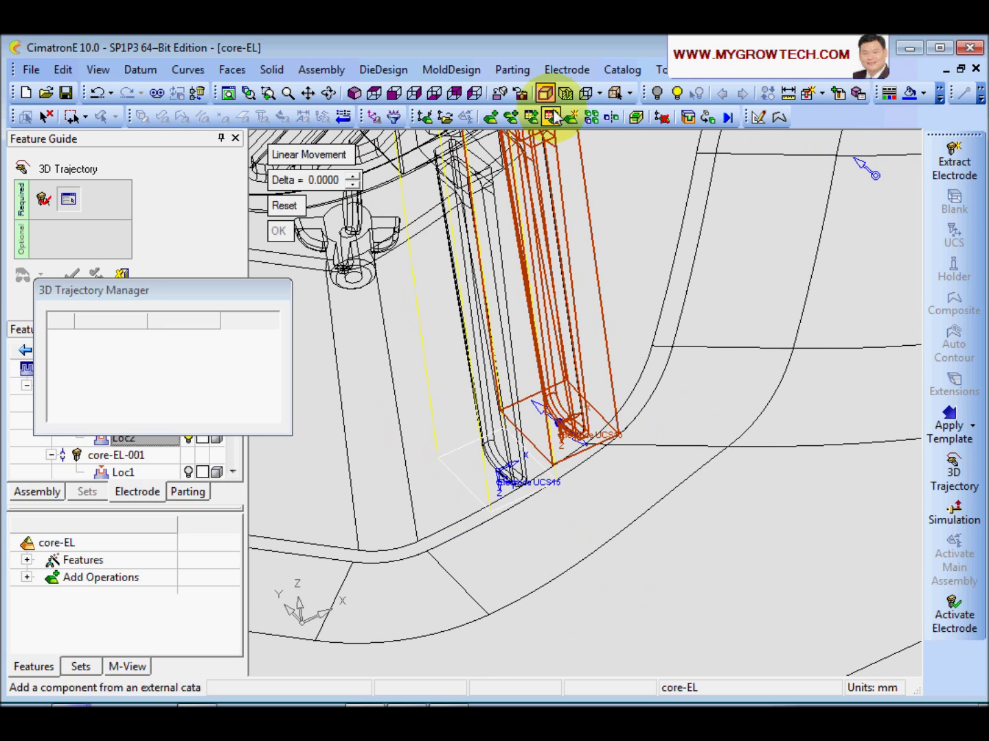
{"action": "left_click", "coordinate": [585, 94]}
{"action": "middle_click_drag", "start_coordinate": [685, 548], "coordinate": [637, 615], "text": "ctrl"}
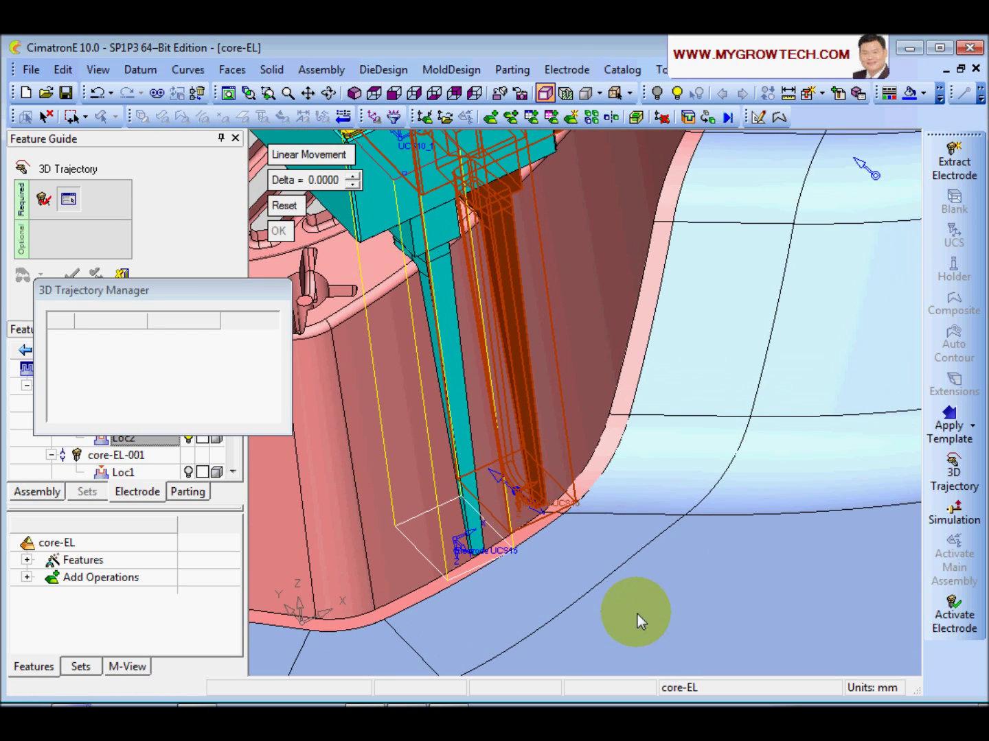
{"action": "left_click_drag", "start_coordinate": [637, 615], "coordinate": [654, 546], "text": "ctrl"}
{"action": "right_click_drag", "start_coordinate": [654, 547], "coordinate": [646, 494], "text": "ctrl"}
{"action": "left_click_drag", "start_coordinate": [359, 199], "coordinate": [805, 692]}
{"action": "right_click_drag", "start_coordinate": [704, 436], "coordinate": [622, 409], "text": "ctrl"}
{"action": "left_click_drag", "start_coordinate": [622, 410], "coordinate": [624, 416], "text": "ctrl"}
{"action": "right_click_drag", "start_coordinate": [624, 416], "coordinate": [682, 586], "text": "ctrl"}
{"action": "left_click_drag", "start_coordinate": [672, 574], "coordinate": [727, 486]}
{"action": "right_click_drag", "start_coordinate": [727, 486], "coordinate": [659, 443], "text": "ctrl"}
{"action": "left_click_drag", "start_coordinate": [527, 405], "coordinate": [528, 390], "text": "ctrl"}
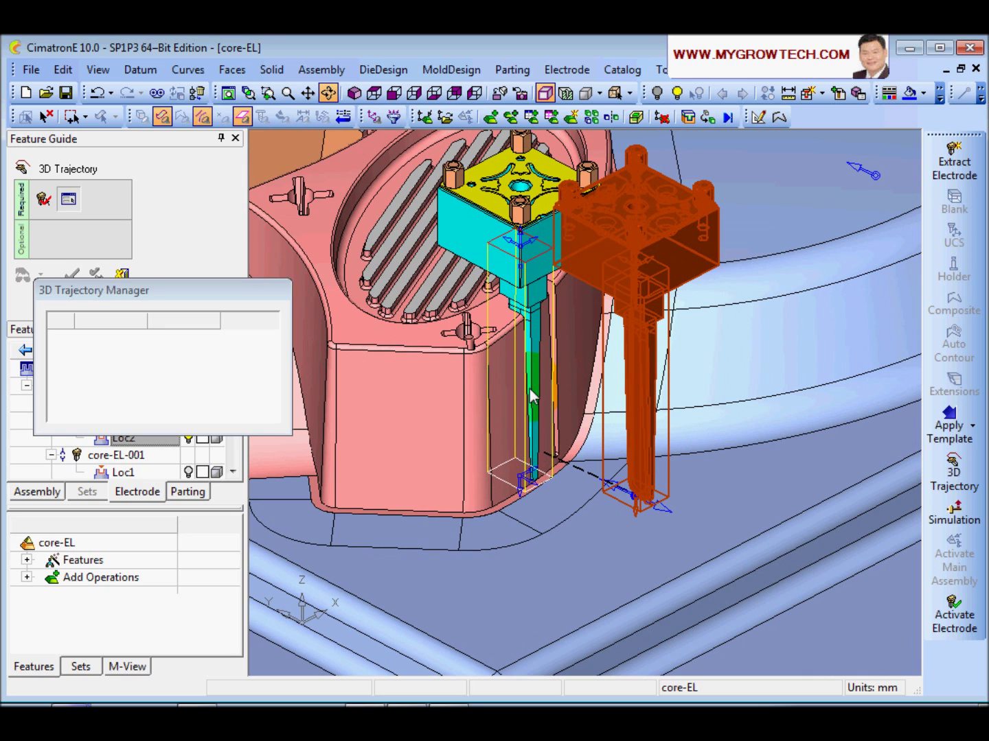
{"action": "left_click", "coordinate": [286, 241]}
Add a second linear movement of 189 mm straight up to lift the electrode clear of the core, and complete the trajectory.
{"action": "left_click", "coordinate": [630, 479]}
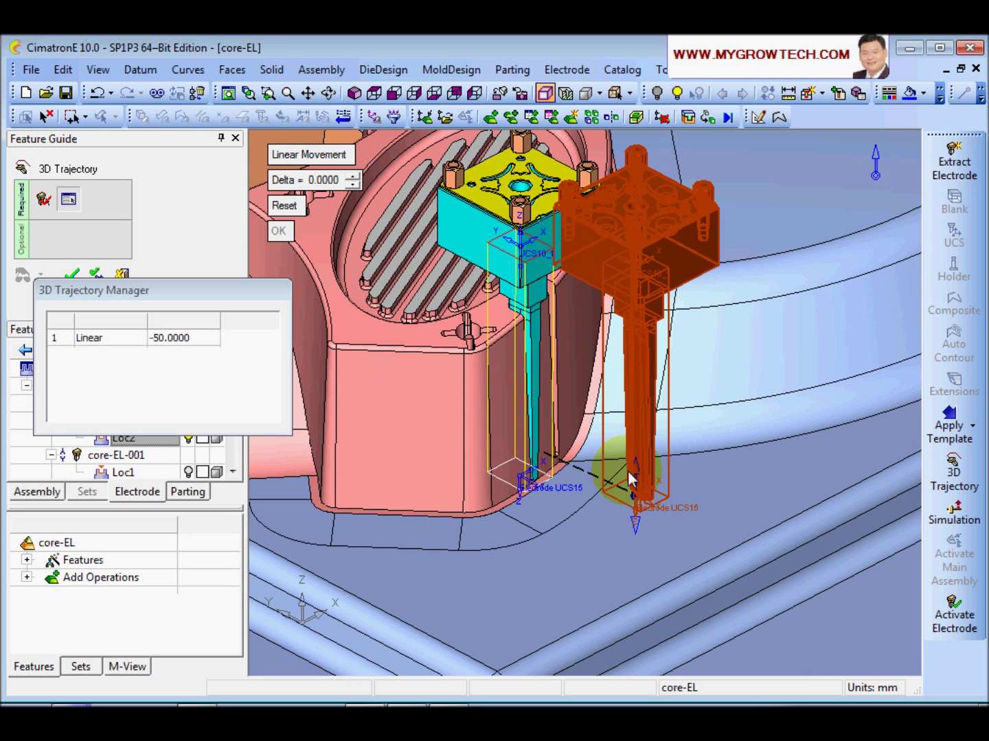
{"action": "left_click_drag", "start_coordinate": [637, 480], "coordinate": [671, 232]}
{"action": "right_click_drag", "start_coordinate": [672, 232], "coordinate": [602, 422], "text": "ctrl"}
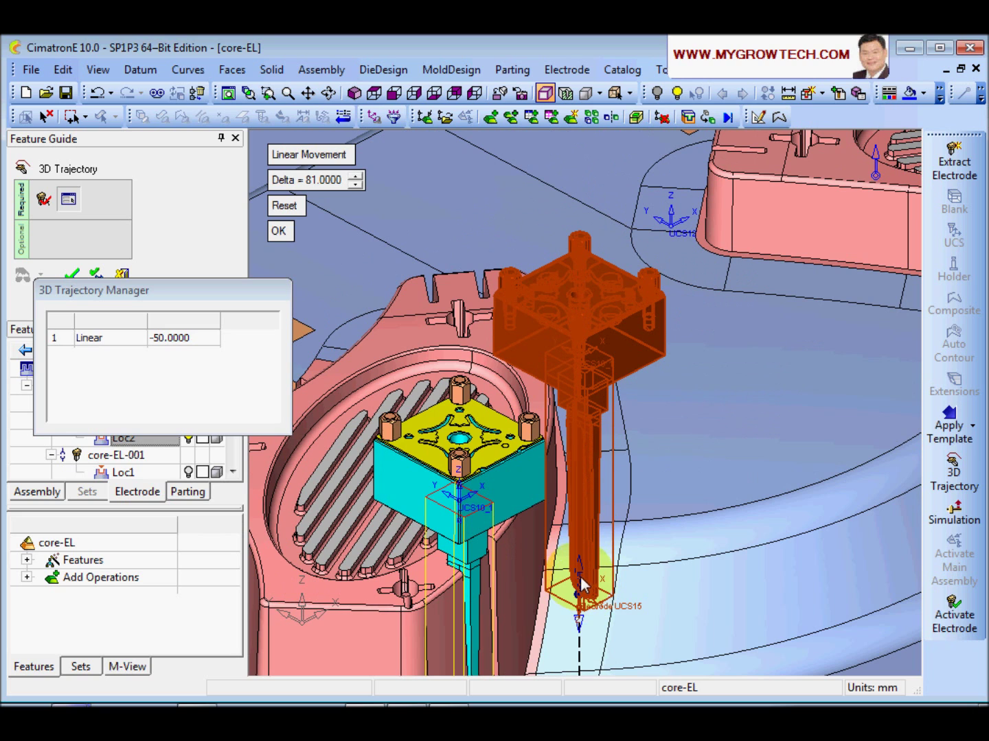
{"action": "left_click_drag", "start_coordinate": [582, 567], "coordinate": [630, 245]}
{"action": "right_click_drag", "start_coordinate": [681, 328], "coordinate": [573, 488], "text": "ctrl"}
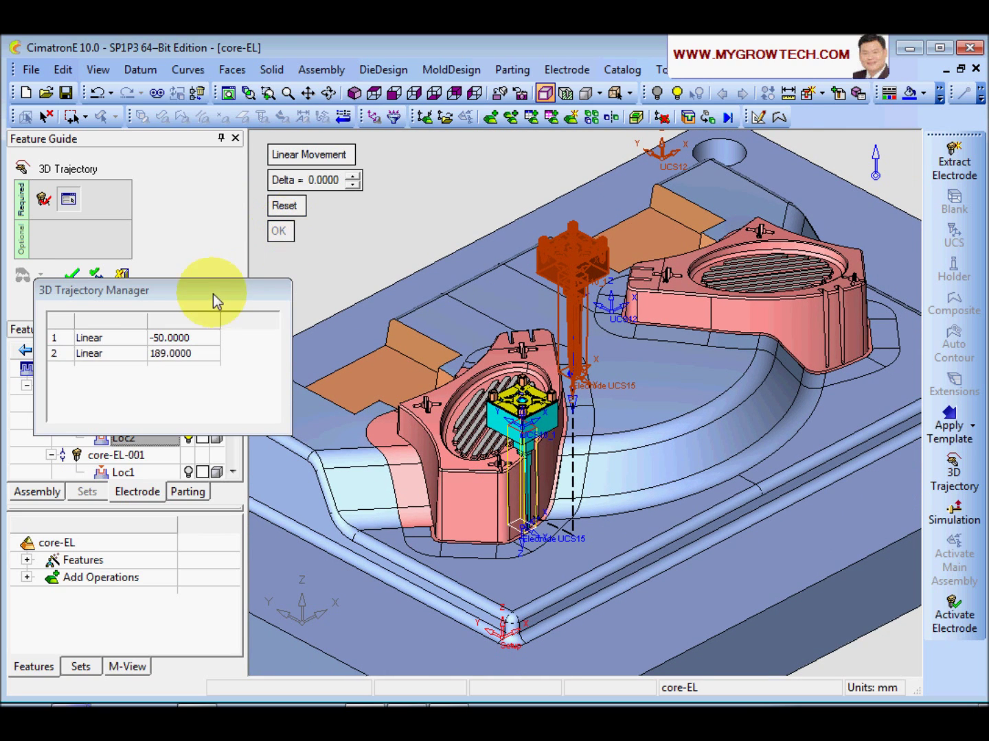
{"action": "left_click", "coordinate": [72, 275]}
Simulate the core-EL-000 electrodes along the 3D trajectory with sliding of marked electrodes turned off, and close the simulation.
{"action": "scroll", "coordinate": [606, 356], "scroll_direction": "up", "scroll_amount": 3}
{"action": "left_click_drag", "start_coordinate": [605, 356], "coordinate": [861, 515], "text": "ctrl"}
{"action": "left_click", "coordinate": [955, 511]}
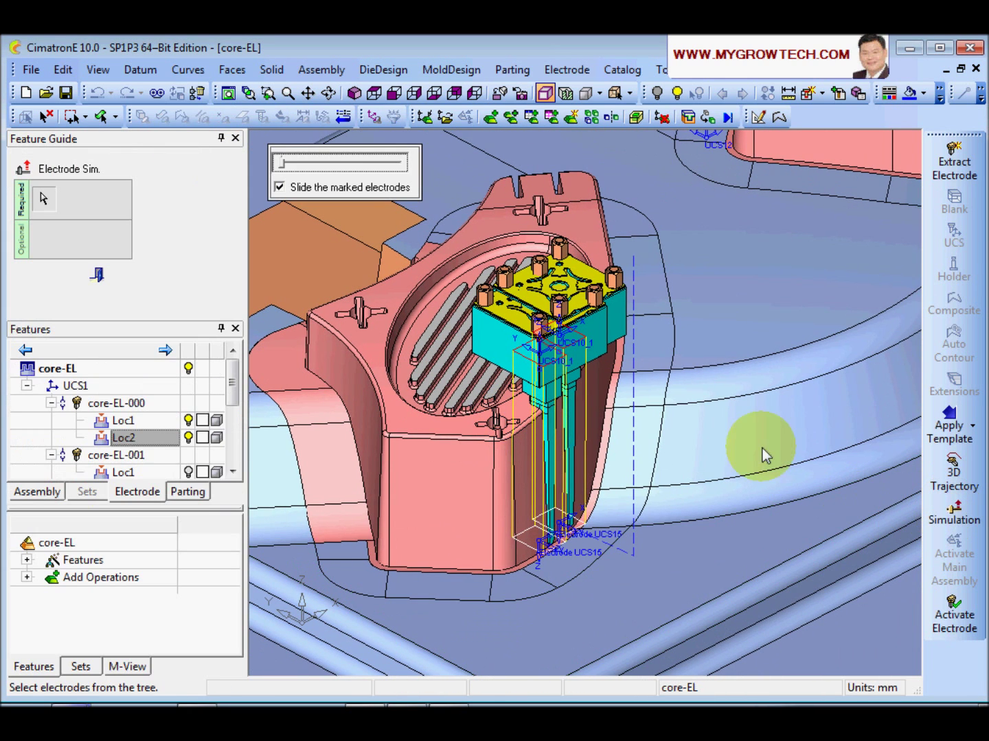
{"action": "left_click_drag", "start_coordinate": [287, 171], "coordinate": [393, 150]}
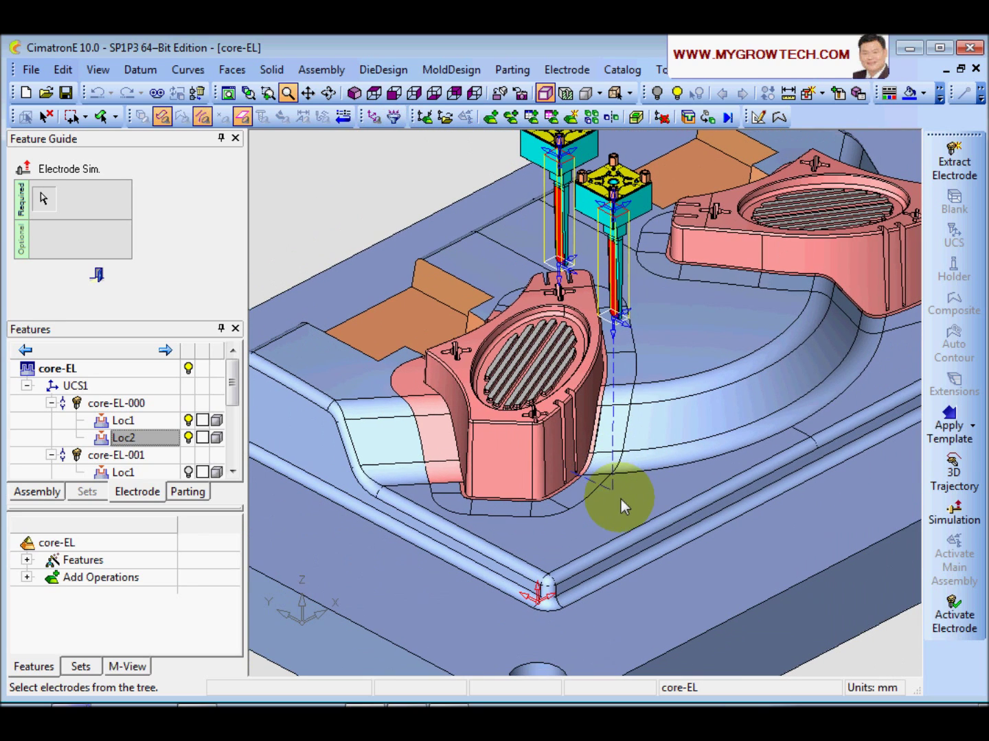
{"action": "left_click_drag", "start_coordinate": [404, 168], "coordinate": [349, 207]}
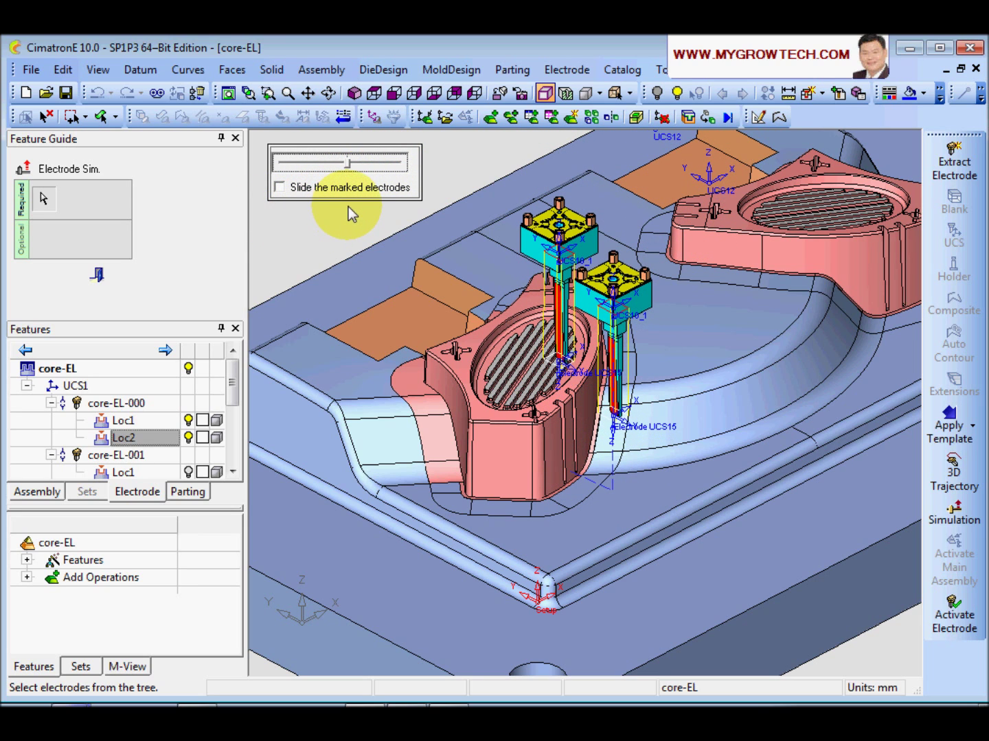
{"action": "left_click", "coordinate": [99, 274]}
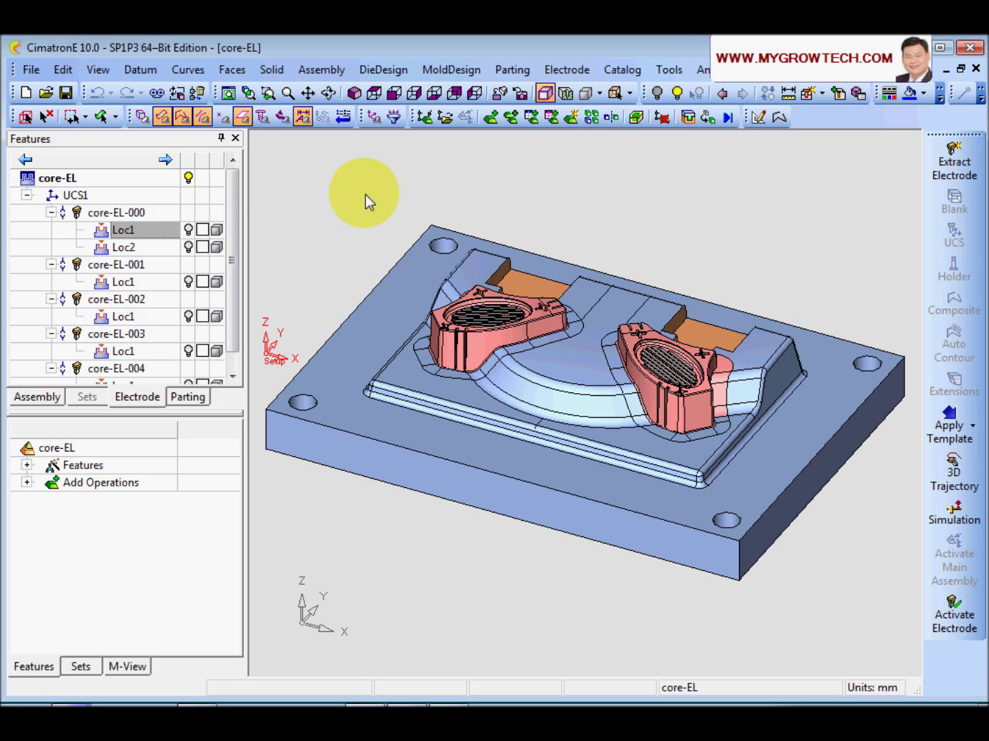
Review the general electrode preferences for UCS creation and activation, miscellaneous tolerances and render mode, and template use.
{"action": "left_click", "coordinate": [669, 70]}
{"action": "left_click", "coordinate": [703, 325]}
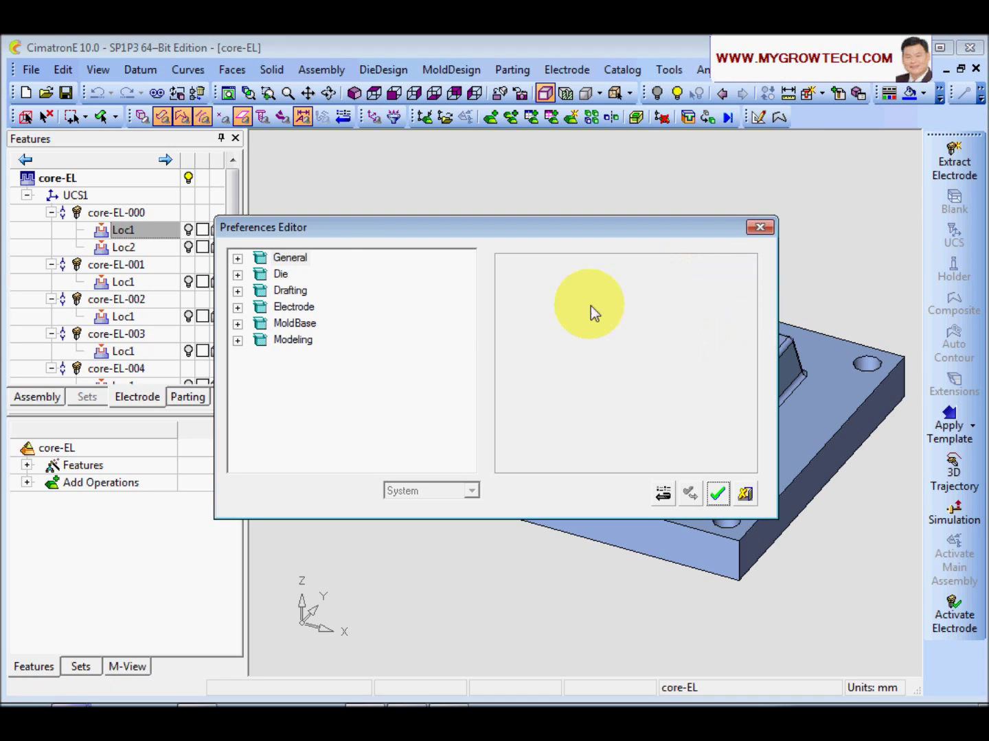
{"action": "left_click_drag", "start_coordinate": [328, 229], "coordinate": [295, 170]}
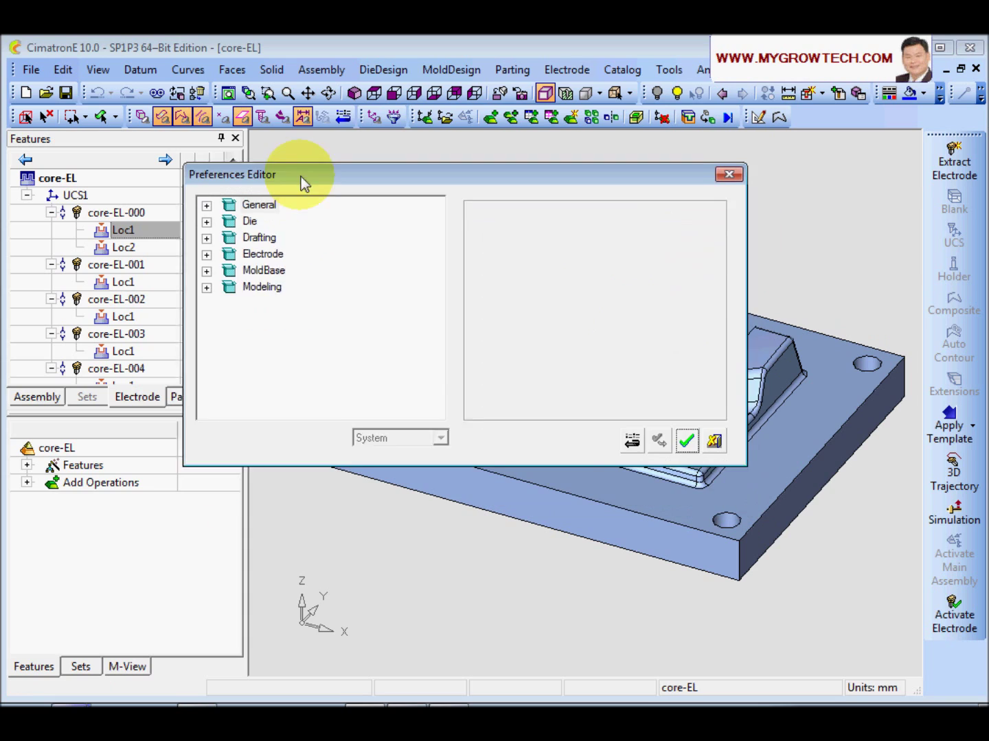
{"action": "left_click", "coordinate": [204, 248]}
{"action": "left_click", "coordinate": [229, 266]}
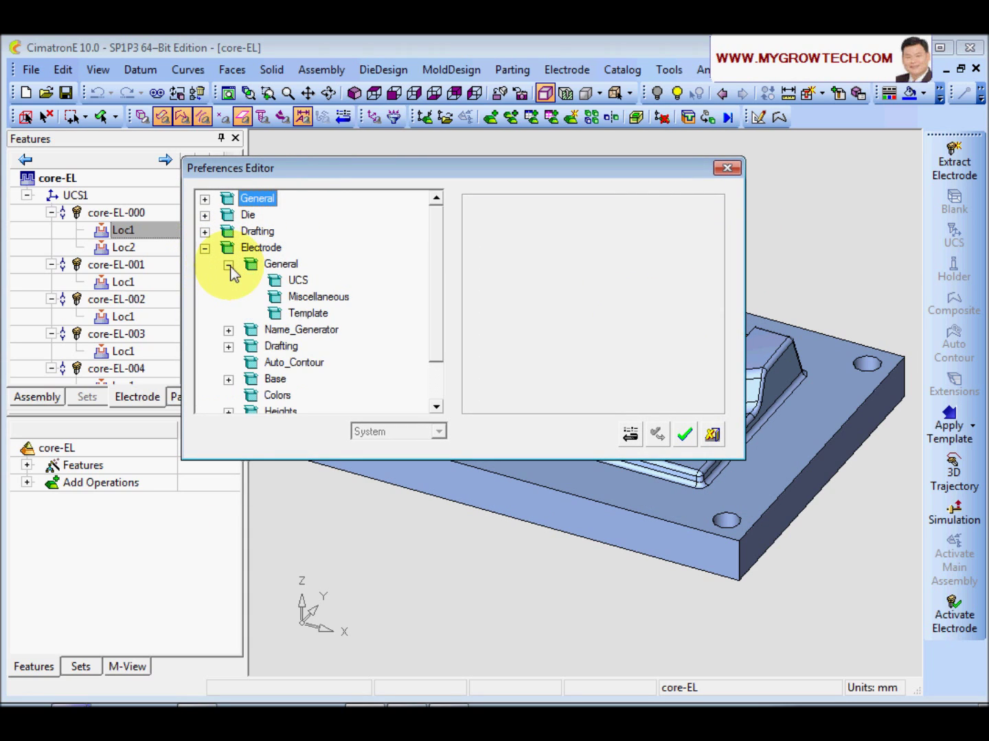
{"action": "left_click_drag", "start_coordinate": [423, 164], "coordinate": [408, 142]}
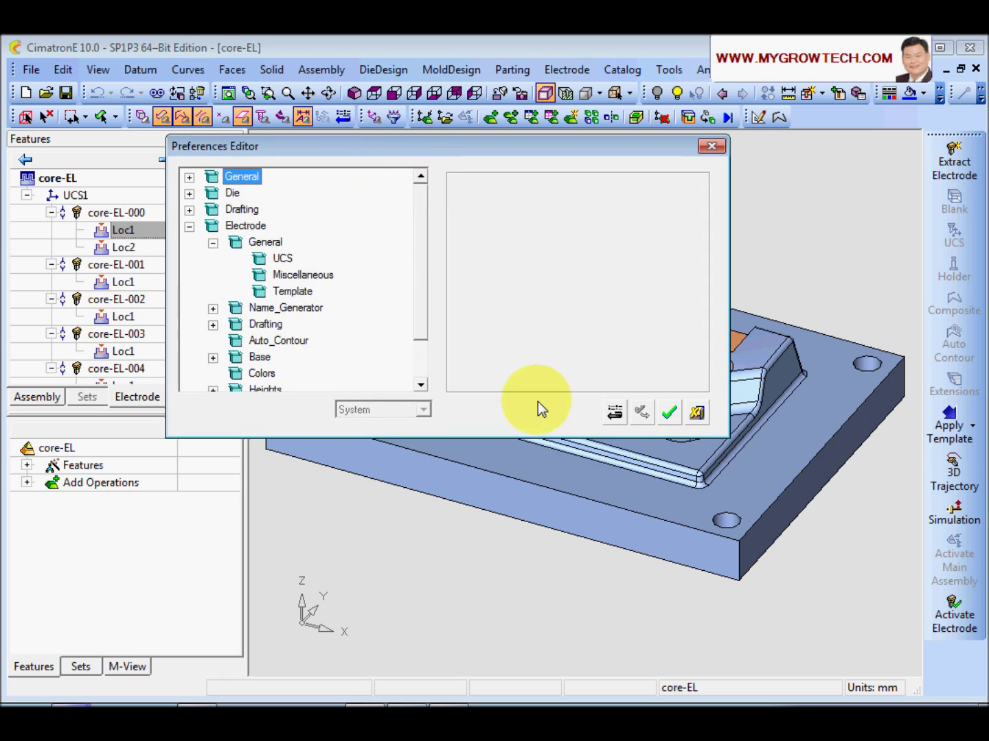
{"action": "left_click", "coordinate": [281, 259]}
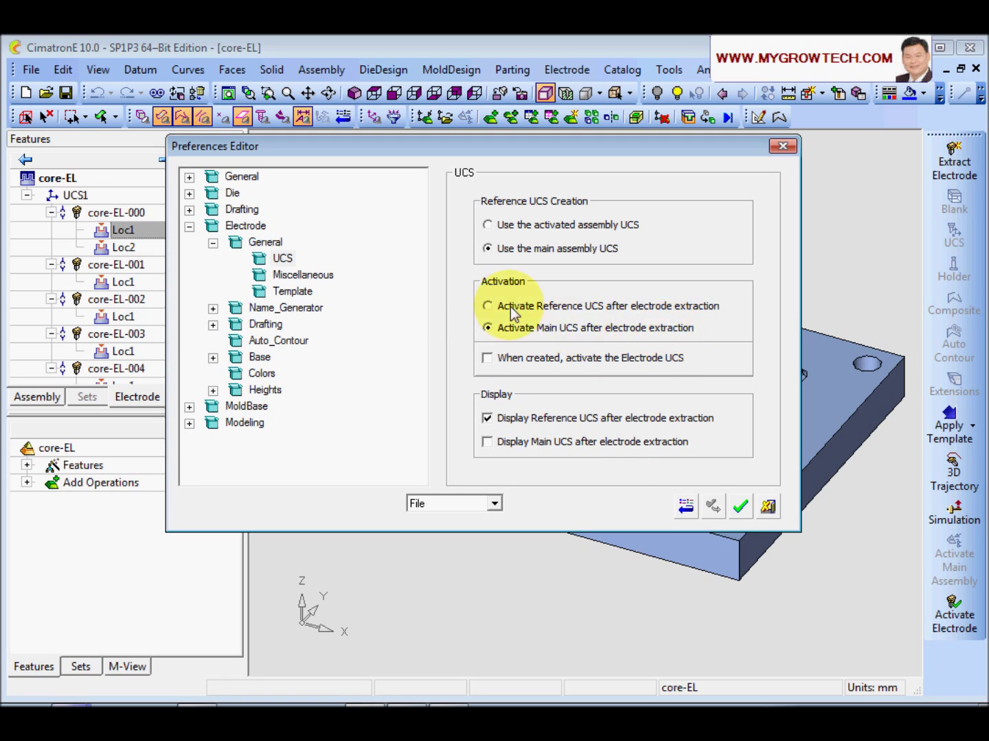
{"action": "left_click", "coordinate": [299, 278]}
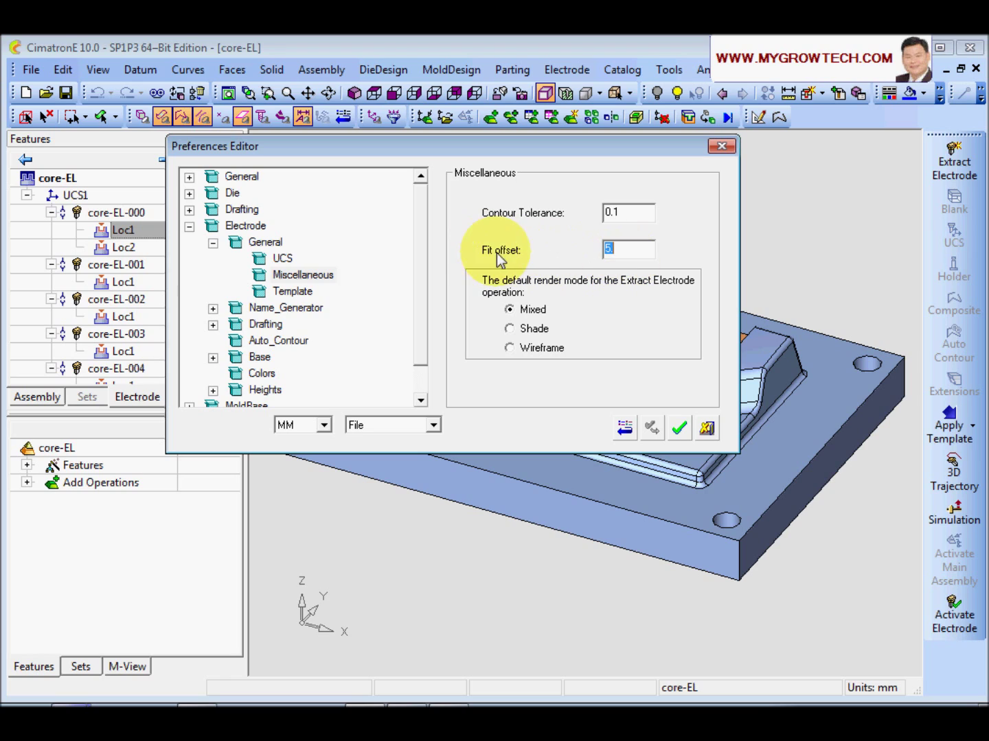
{"action": "left_click", "coordinate": [633, 210]}
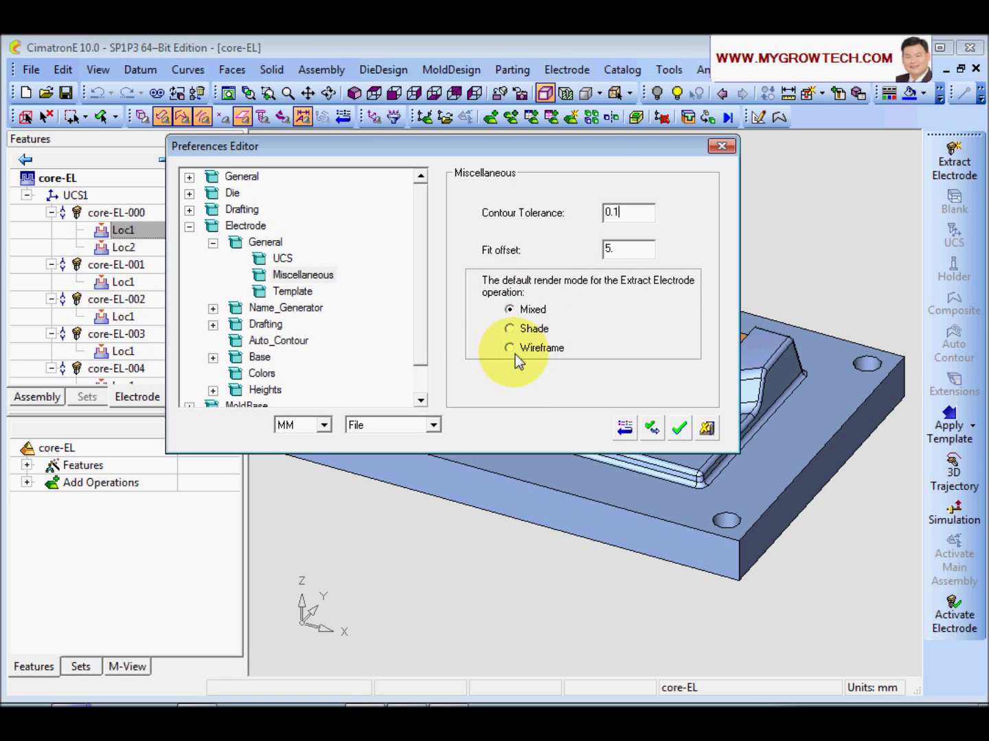
{"action": "left_click", "coordinate": [299, 295]}
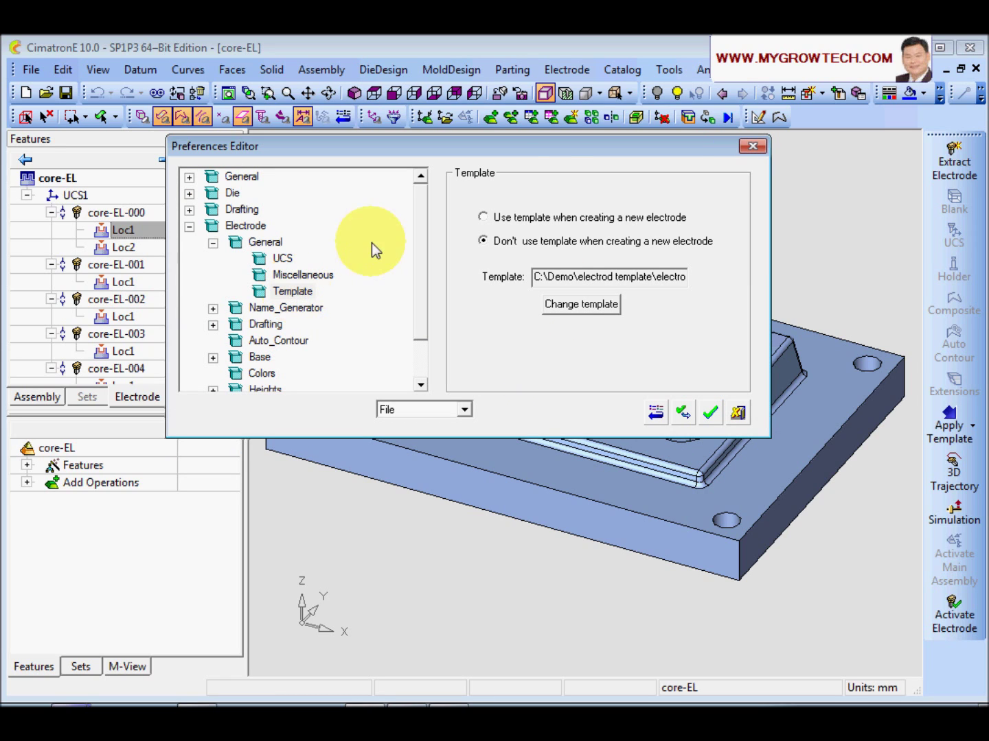
{"action": "left_click_drag", "start_coordinate": [564, 153], "coordinate": [586, 192]}
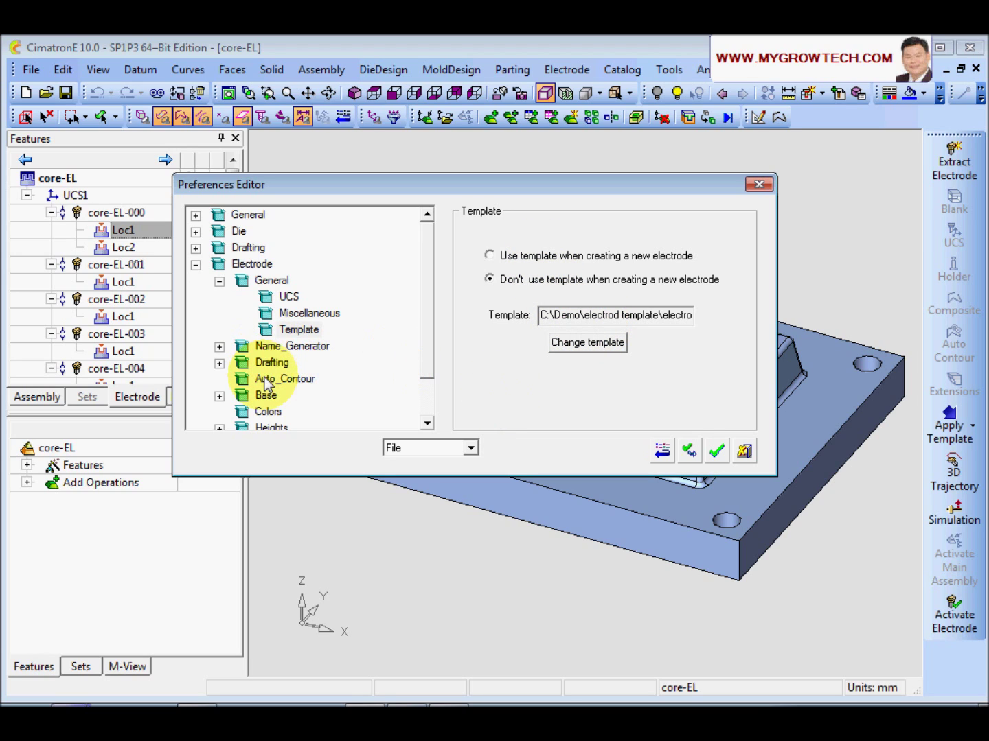
Review the electrode name generator preferences for the main assembly, electrode name and folder.
{"action": "left_click", "coordinate": [220, 348]}
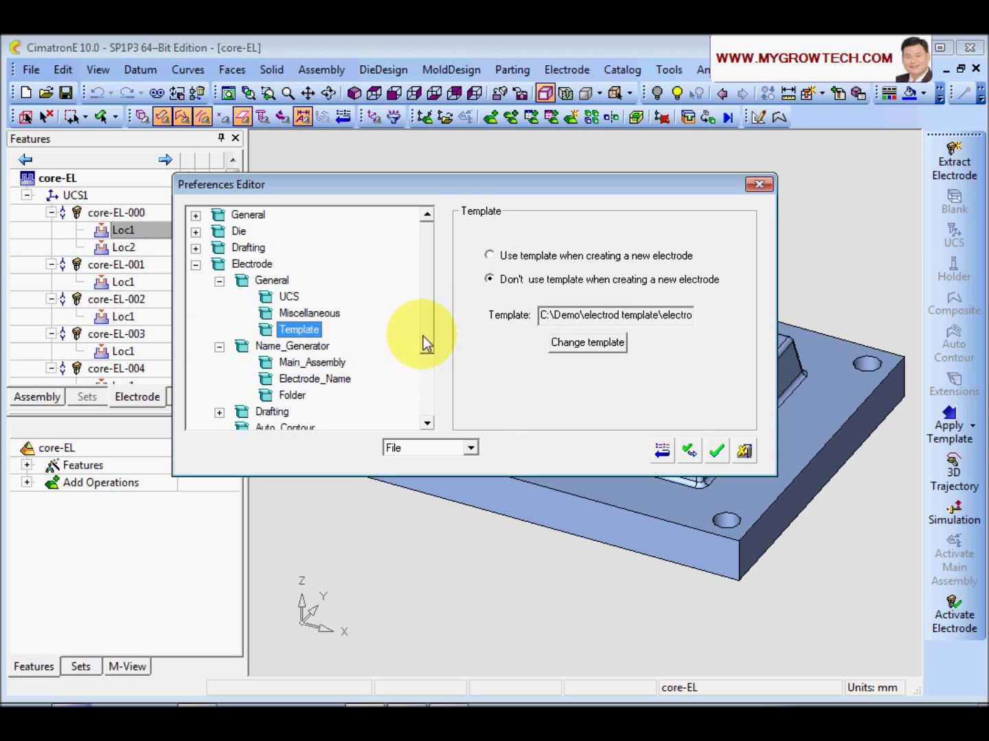
{"action": "scroll", "coordinate": [426, 334], "scroll_direction": "down", "scroll_amount": 2}
{"action": "left_click", "coordinate": [294, 312]}
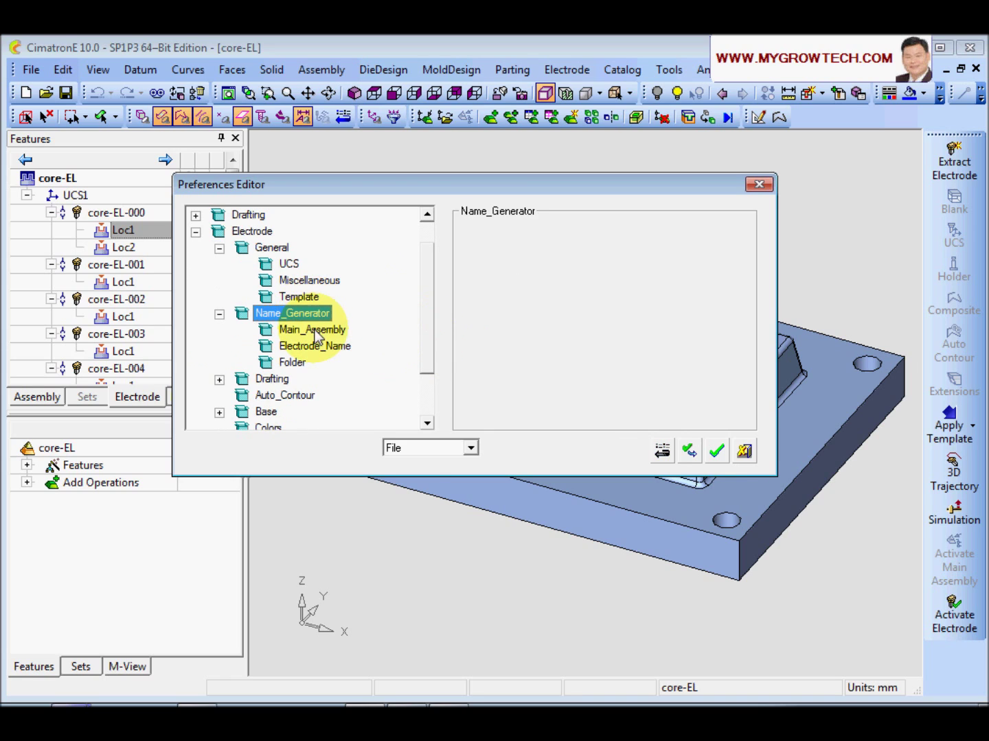
{"action": "left_click", "coordinate": [313, 329]}
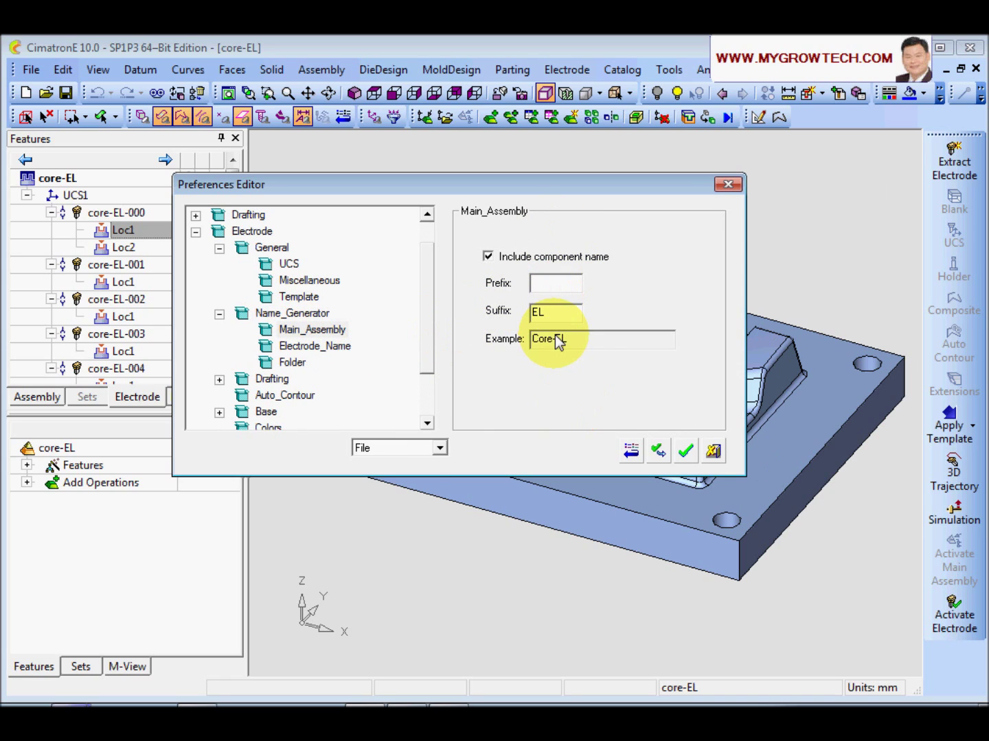
{"action": "left_click", "coordinate": [344, 346]}
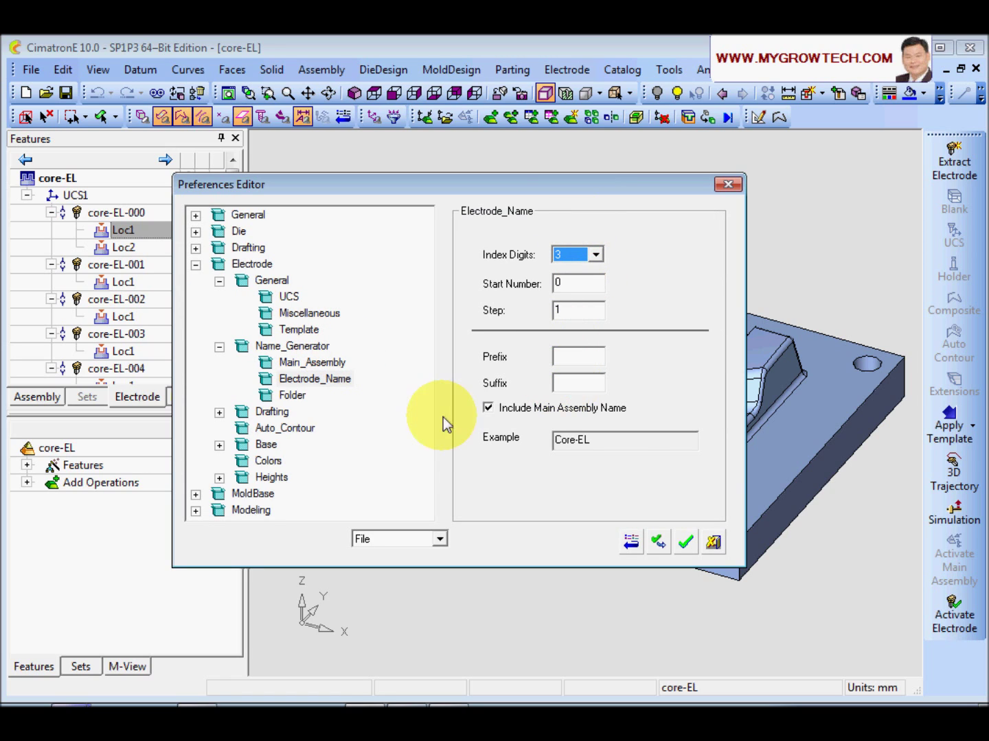
{"action": "left_click", "coordinate": [293, 397]}
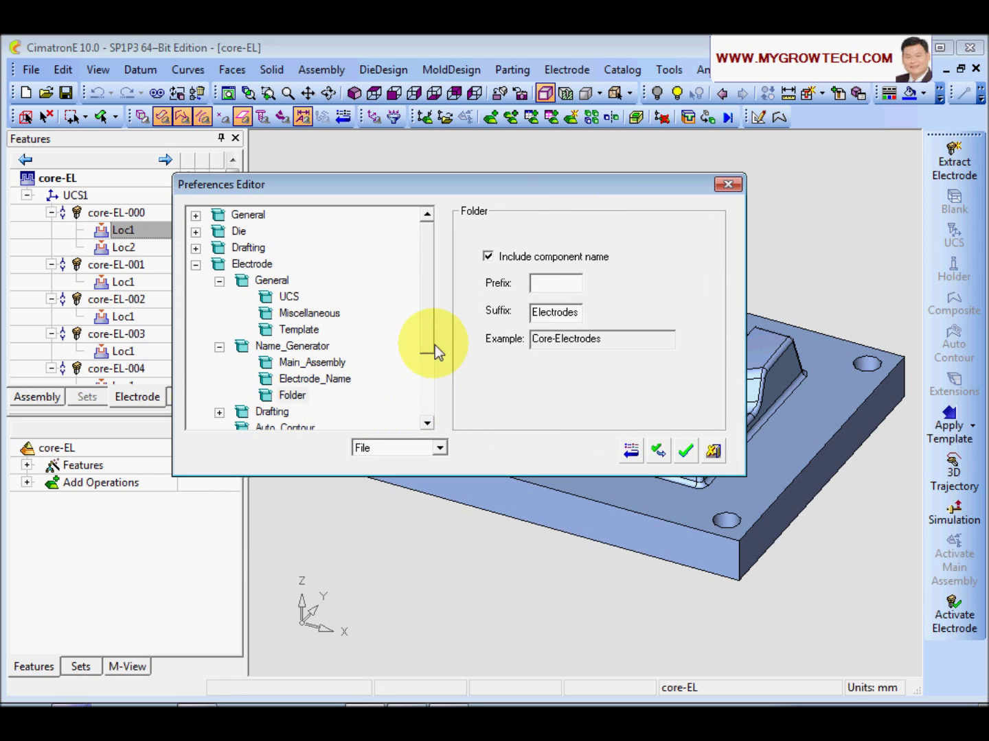
{"action": "left_click_drag", "start_coordinate": [427, 320], "coordinate": [434, 387]}
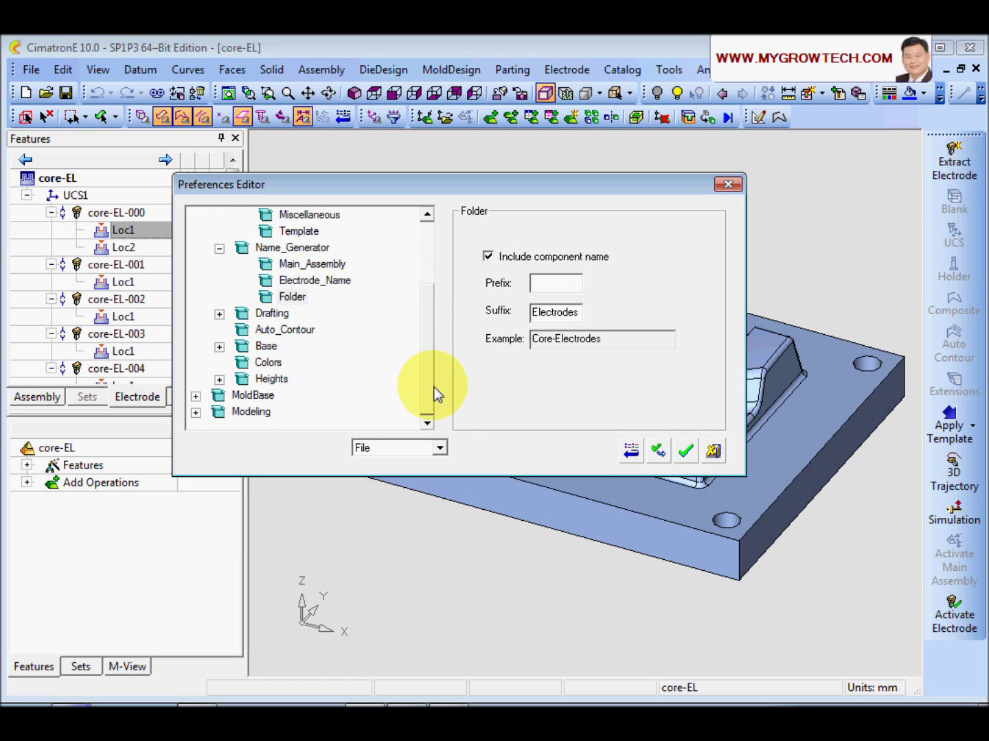
Review the electrode assembly drawing preferences, covering the general settings with their template file and the border settings.
{"action": "left_click", "coordinate": [220, 313]}
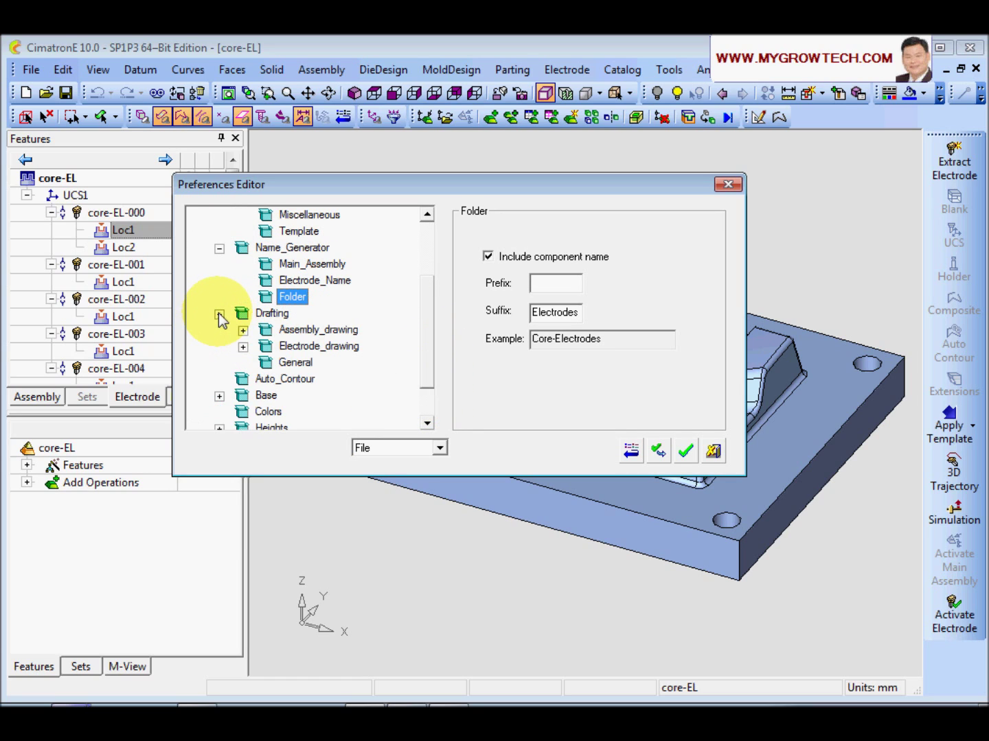
{"action": "left_click", "coordinate": [275, 316]}
{"action": "left_click", "coordinate": [302, 330]}
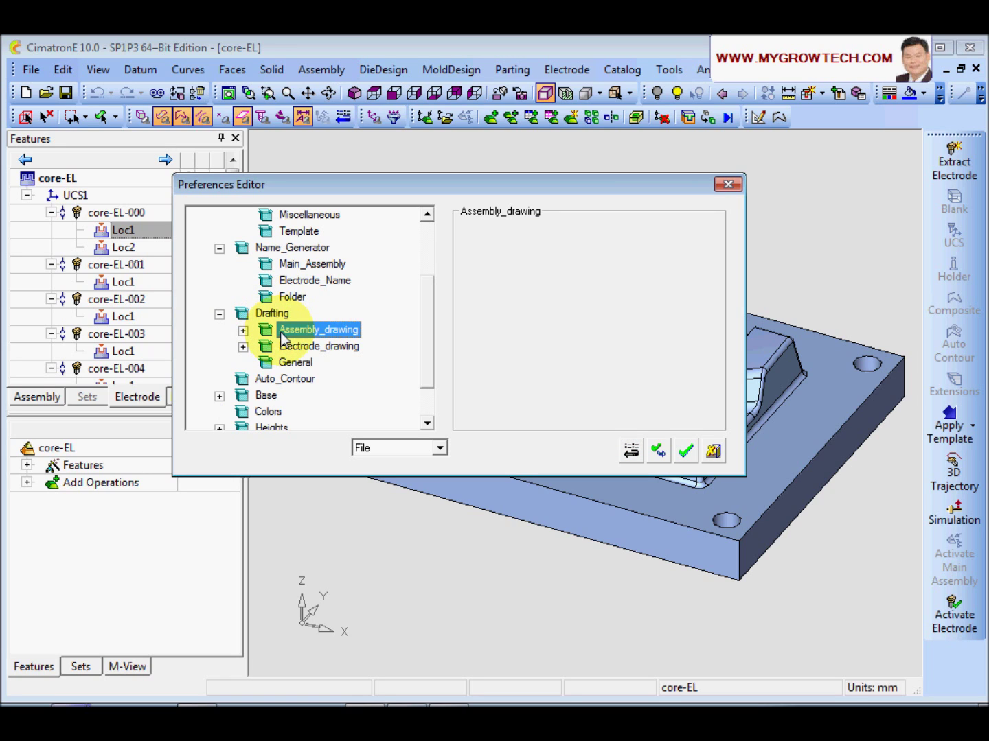
{"action": "left_click", "coordinate": [244, 331]}
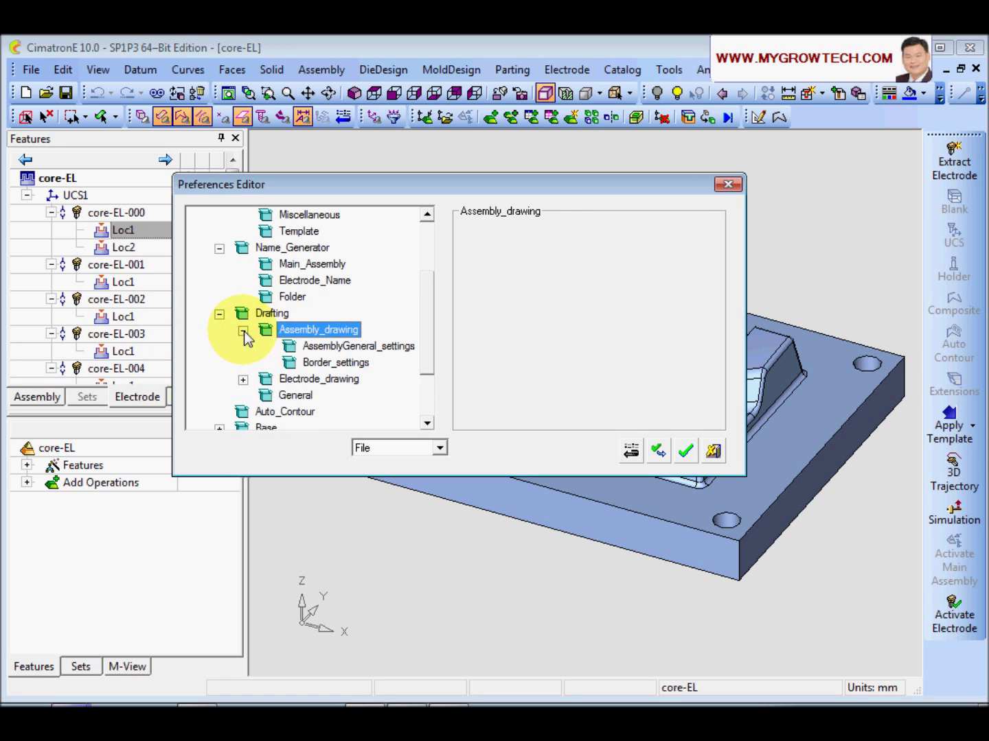
{"action": "left_click", "coordinate": [391, 346]}
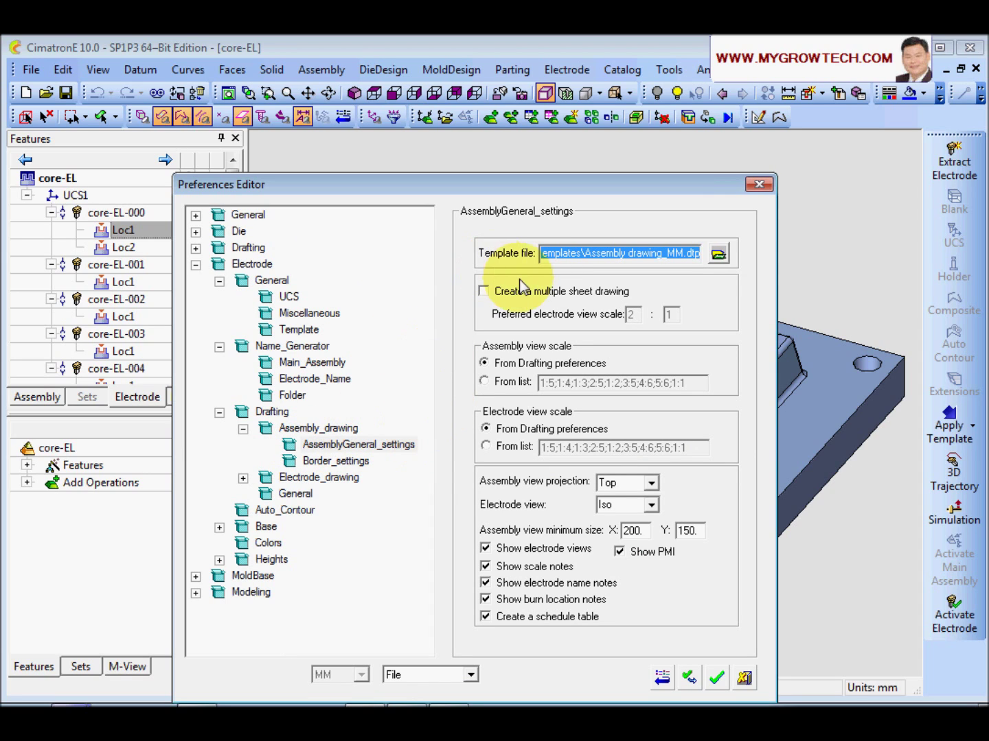
{"action": "left_click_drag", "start_coordinate": [581, 253], "coordinate": [805, 272]}
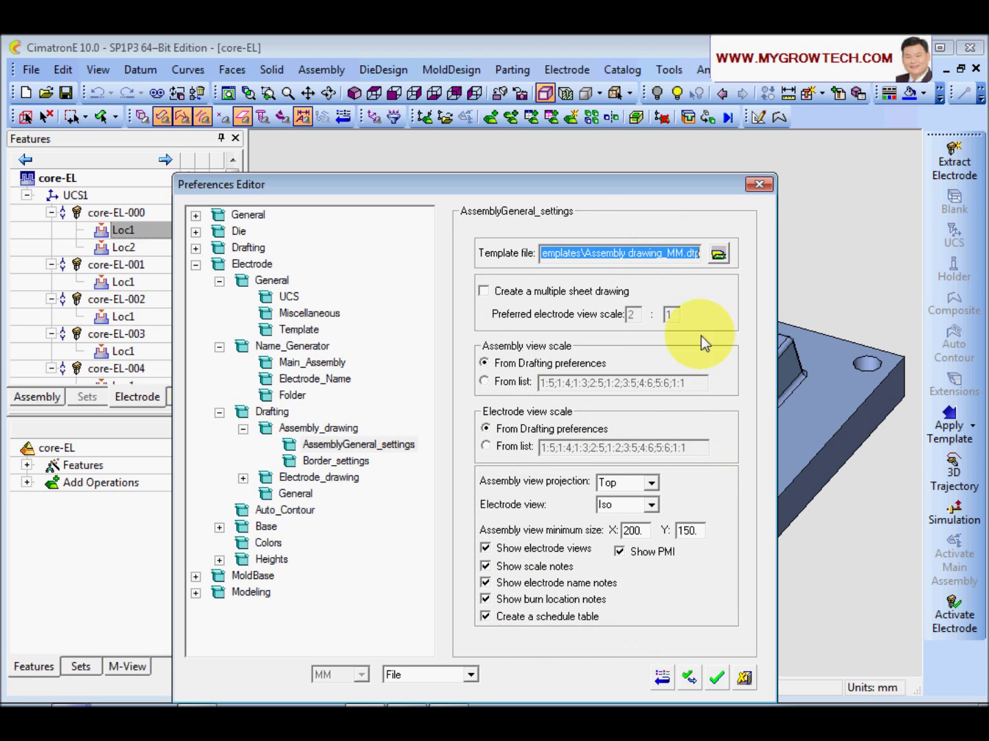
{"action": "left_click", "coordinate": [333, 462]}
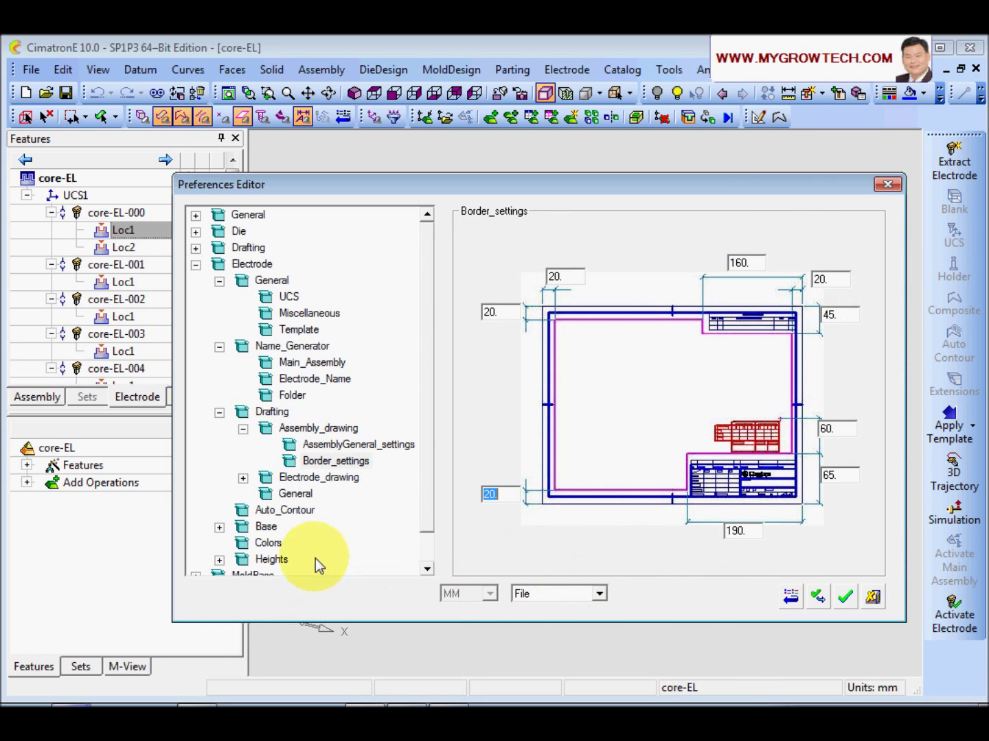
Review the electrode drawing preferences for dimension configuration, general settings with the combined drawing template, and label configuration.
{"action": "left_click", "coordinate": [243, 479]}
{"action": "left_click", "coordinate": [344, 479]}
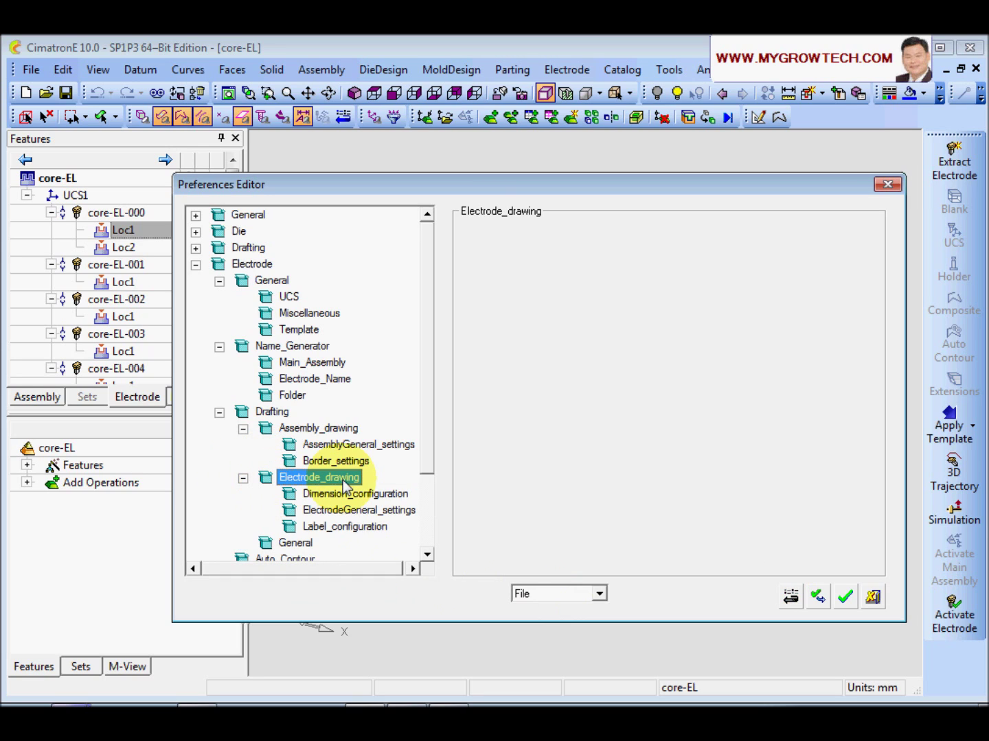
{"action": "left_click", "coordinate": [344, 495]}
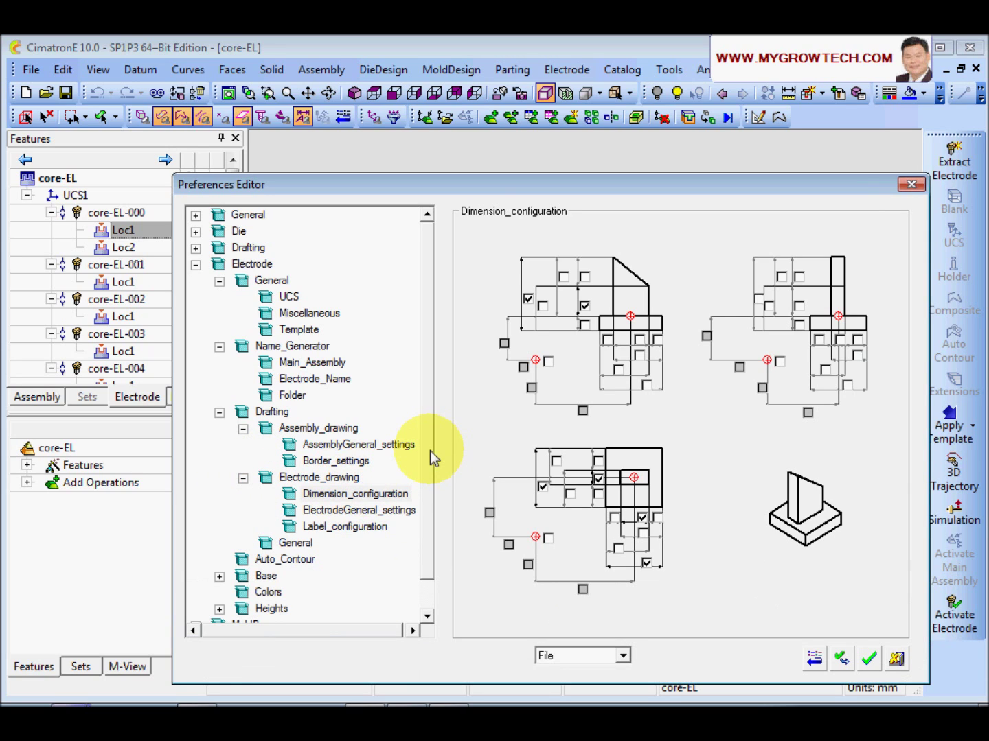
{"action": "scroll", "coordinate": [429, 459], "scroll_direction": "down", "scroll_amount": 1}
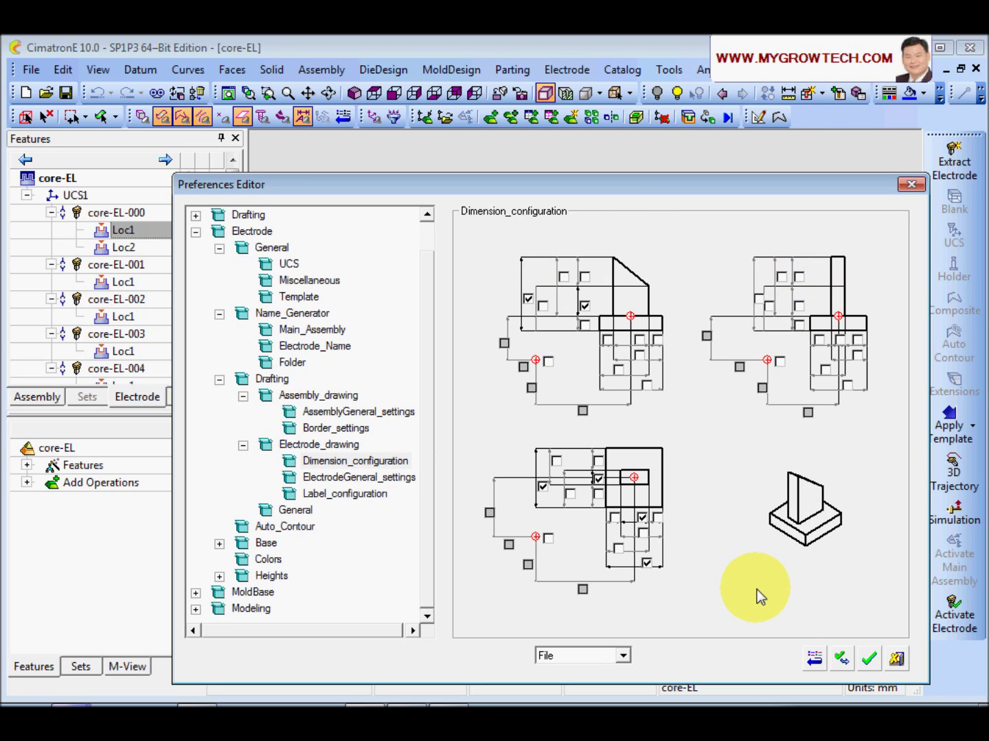
{"action": "left_click", "coordinate": [366, 479]}
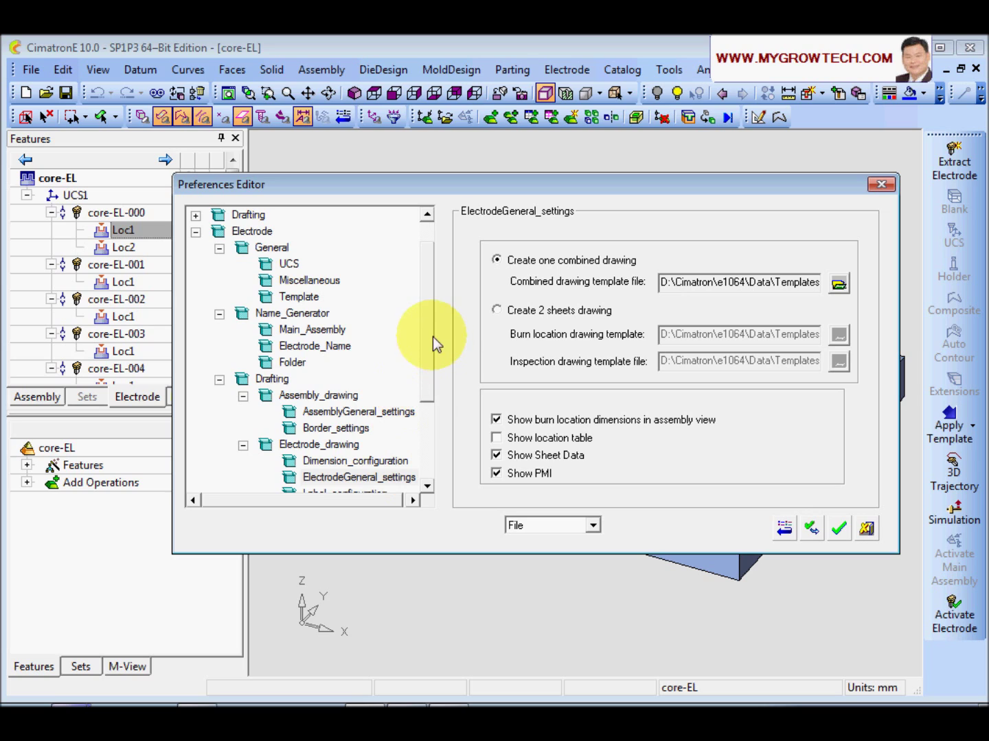
{"action": "left_click_drag", "start_coordinate": [429, 337], "coordinate": [434, 391]}
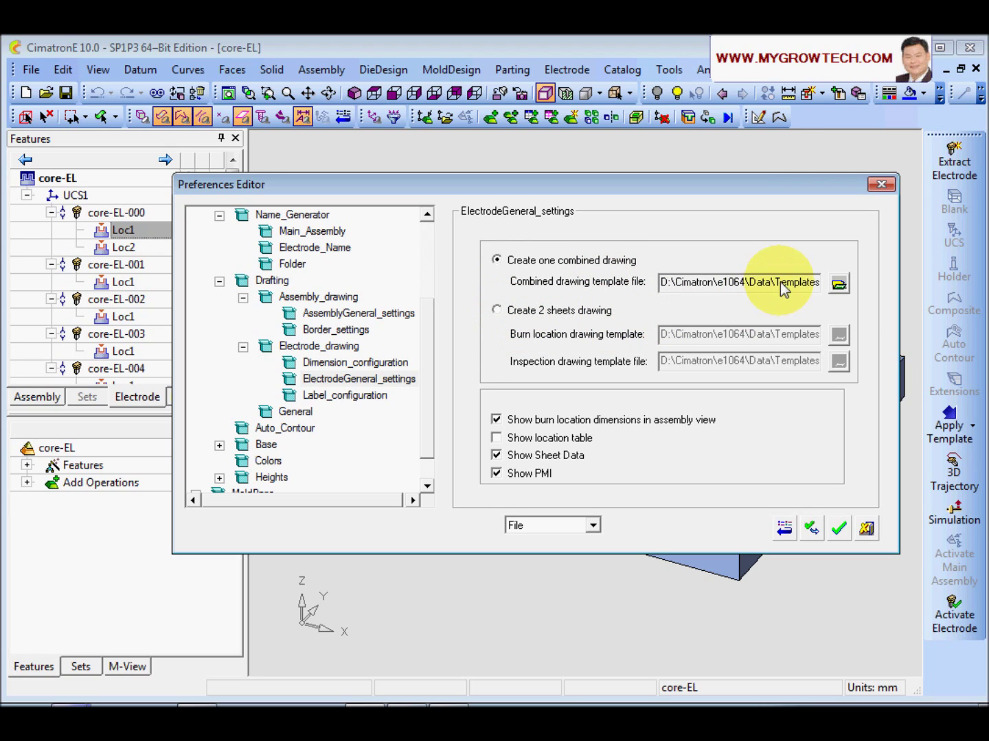
{"action": "left_click_drag", "start_coordinate": [672, 282], "coordinate": [882, 288]}
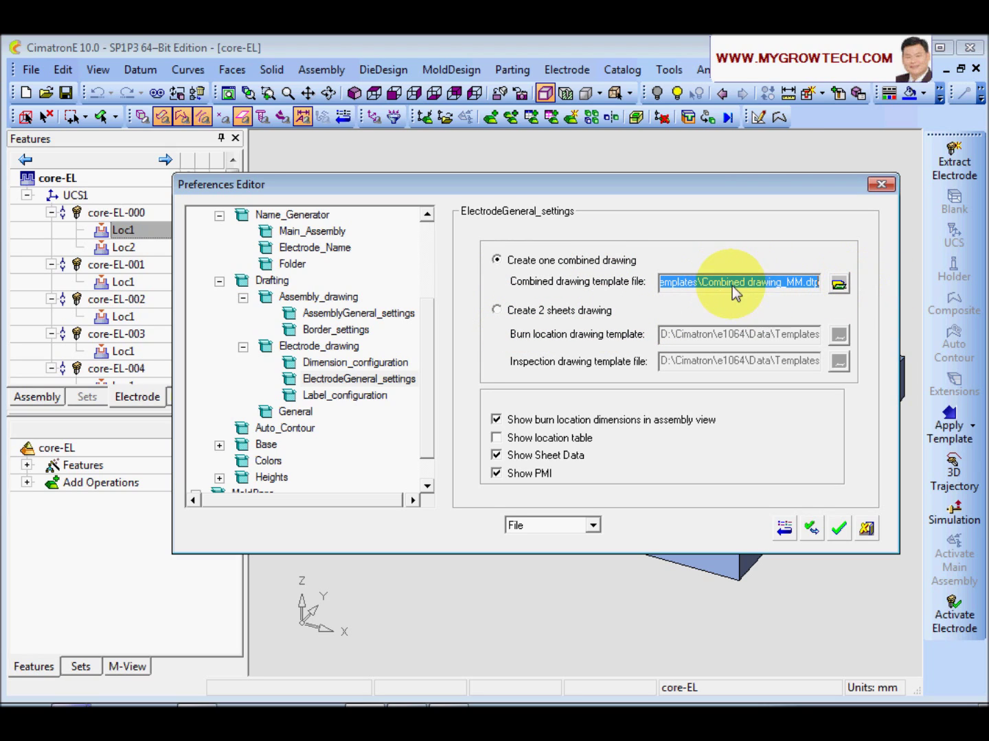
{"action": "left_click", "coordinate": [706, 287]}
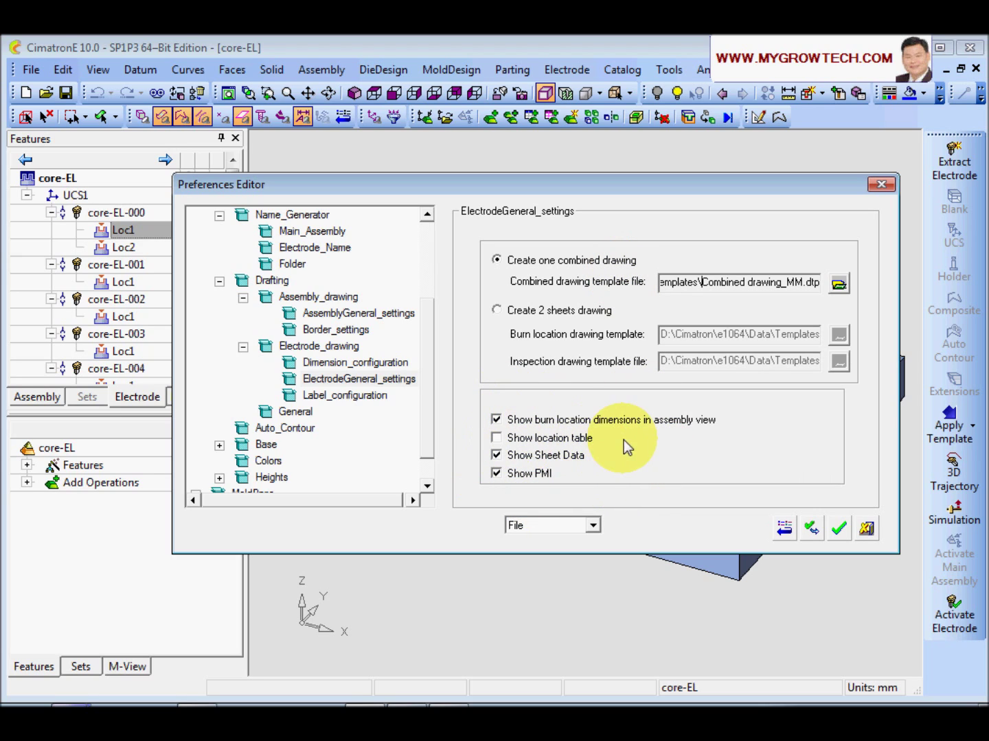
{"action": "left_click", "coordinate": [337, 397]}
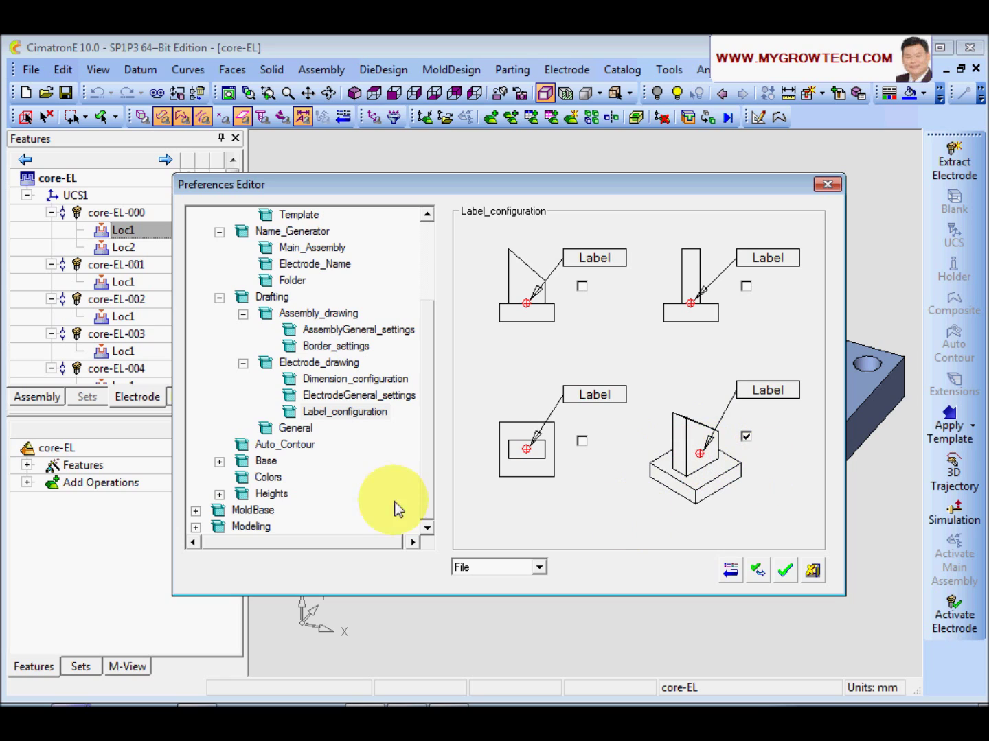
Review the general electrode drafting preferences, including the available drawing standards, character size and dimension precision options.
{"action": "left_click", "coordinate": [295, 430]}
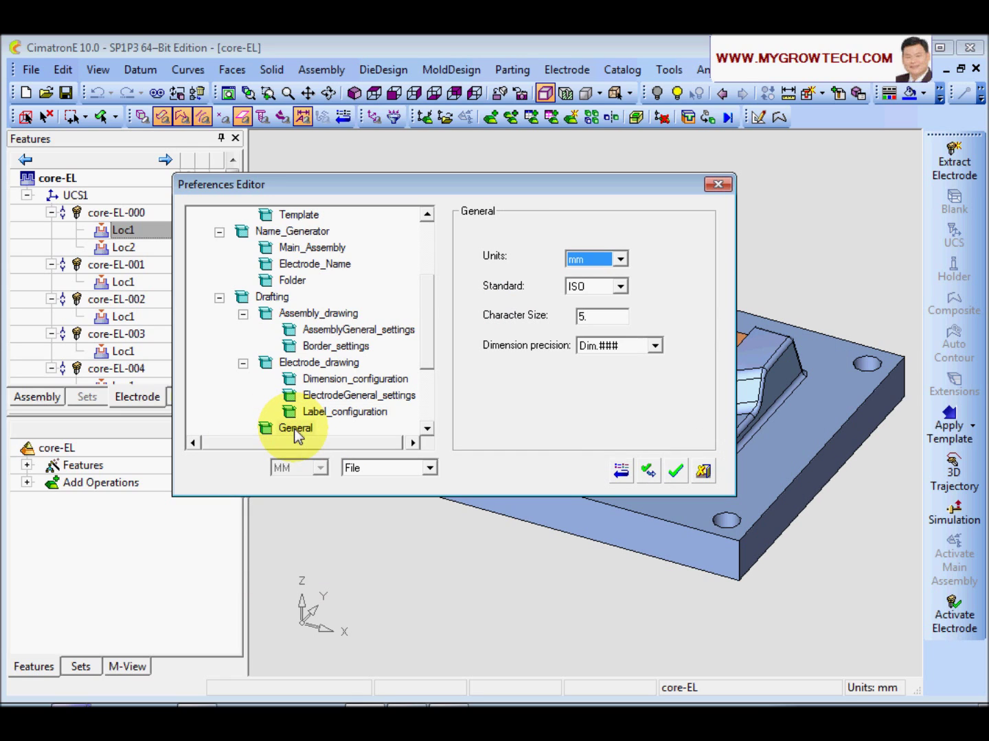
{"action": "scroll", "coordinate": [425, 372], "scroll_direction": "down", "scroll_amount": 2}
{"action": "scroll", "coordinate": [437, 369], "scroll_direction": "down", "scroll_amount": 1}
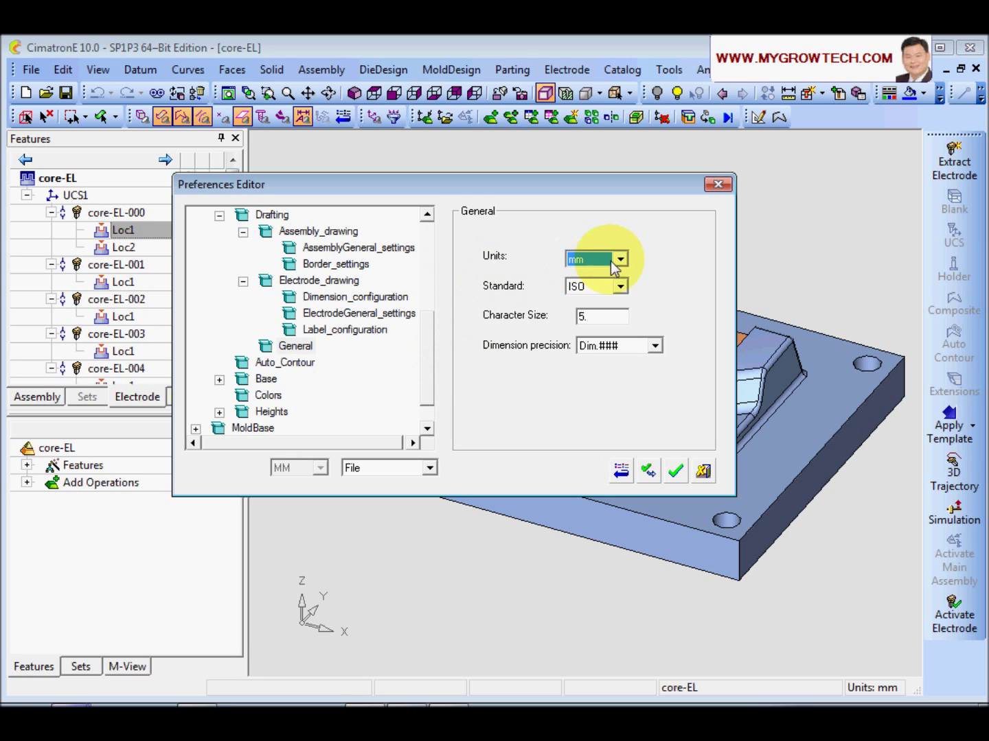
{"action": "left_click", "coordinate": [622, 288]}
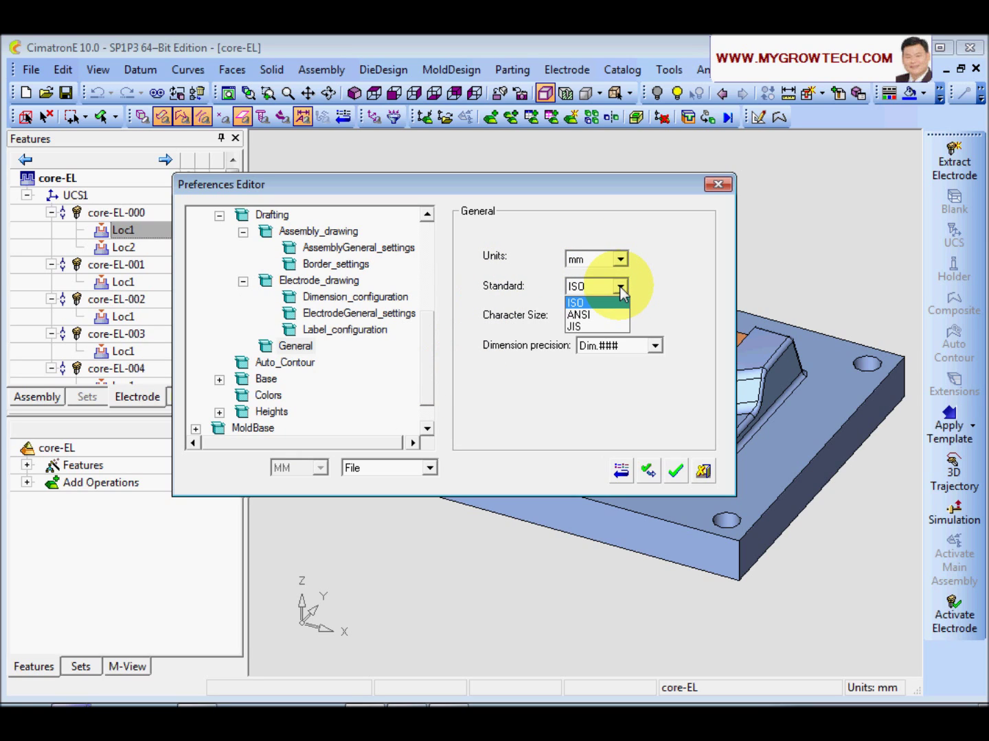
{"action": "left_click", "coordinate": [656, 269]}
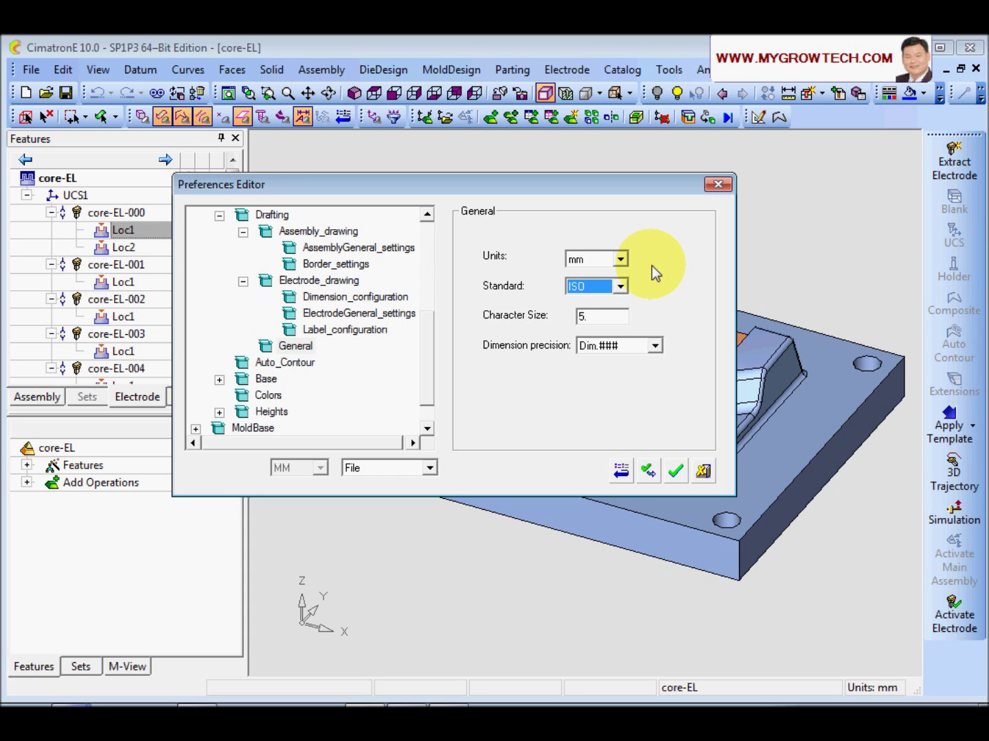
{"action": "left_click", "coordinate": [614, 320]}
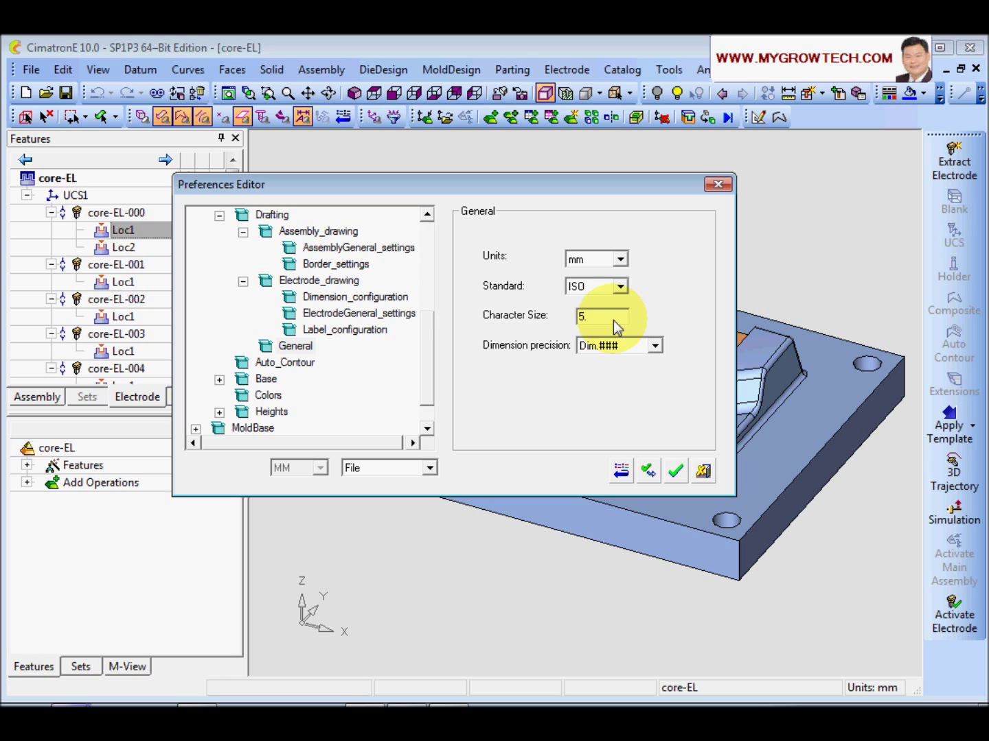
{"action": "left_click", "coordinate": [656, 346]}
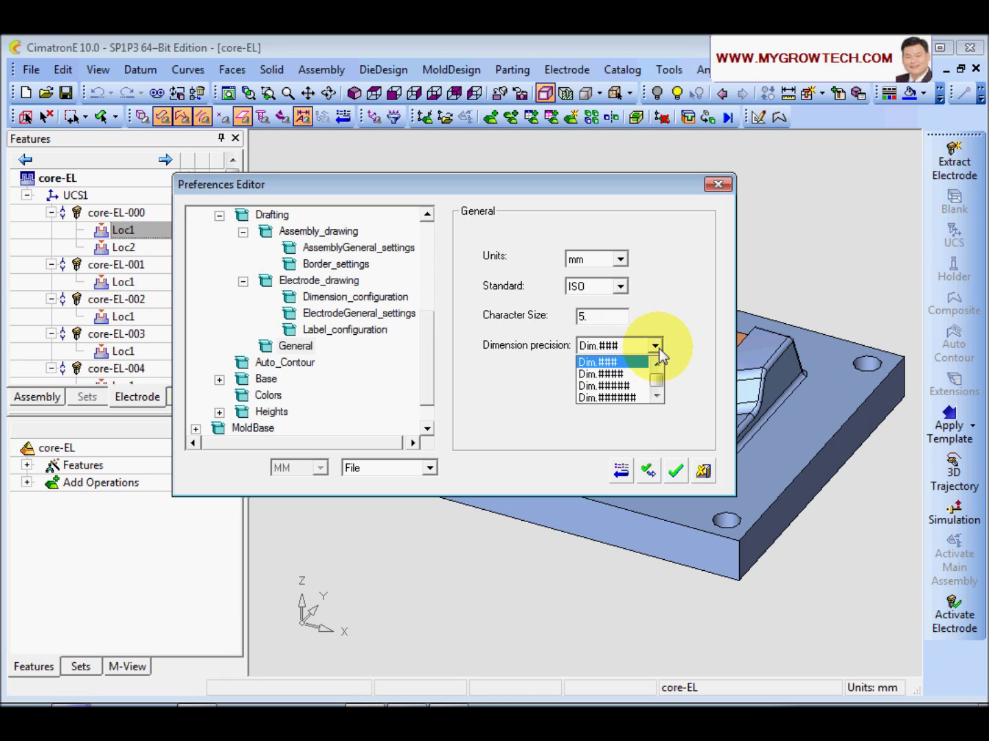
{"action": "left_click", "coordinate": [594, 360]}
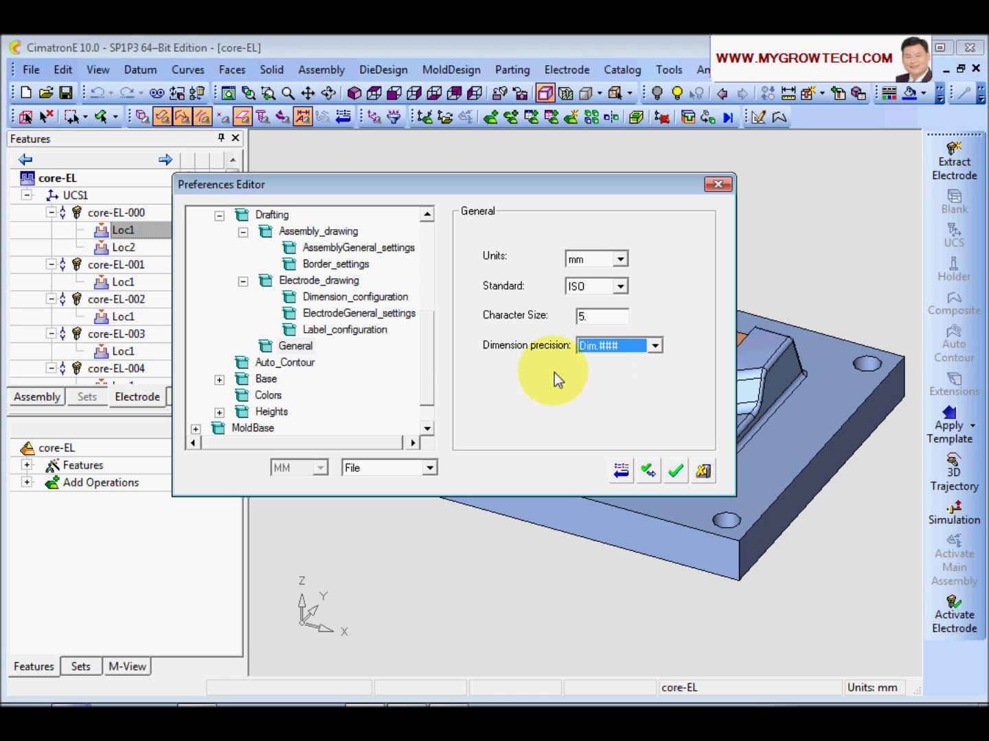
Review the auto contour preferences for contouring along open edges or along the faces' outer boundary.
{"action": "scroll", "coordinate": [436, 350], "scroll_direction": "up", "scroll_amount": 2}
{"action": "scroll", "coordinate": [439, 346], "scroll_direction": "down", "scroll_amount": 2}
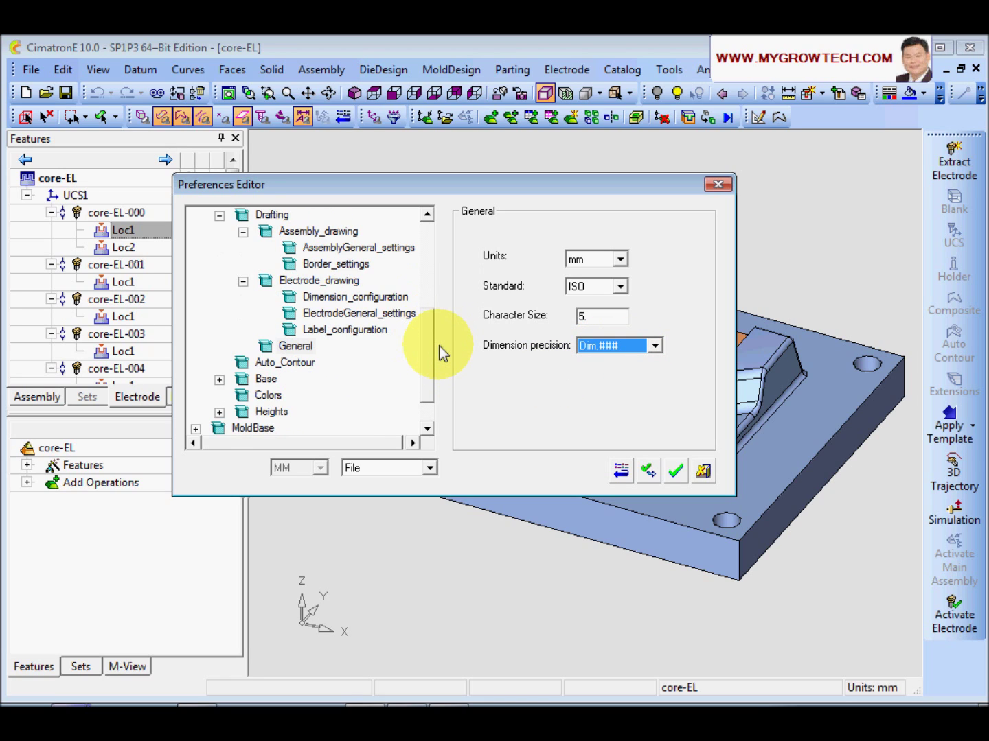
{"action": "scroll", "coordinate": [440, 353], "scroll_direction": "down", "scroll_amount": 1}
{"action": "scroll", "coordinate": [442, 354], "scroll_direction": "up", "scroll_amount": 1}
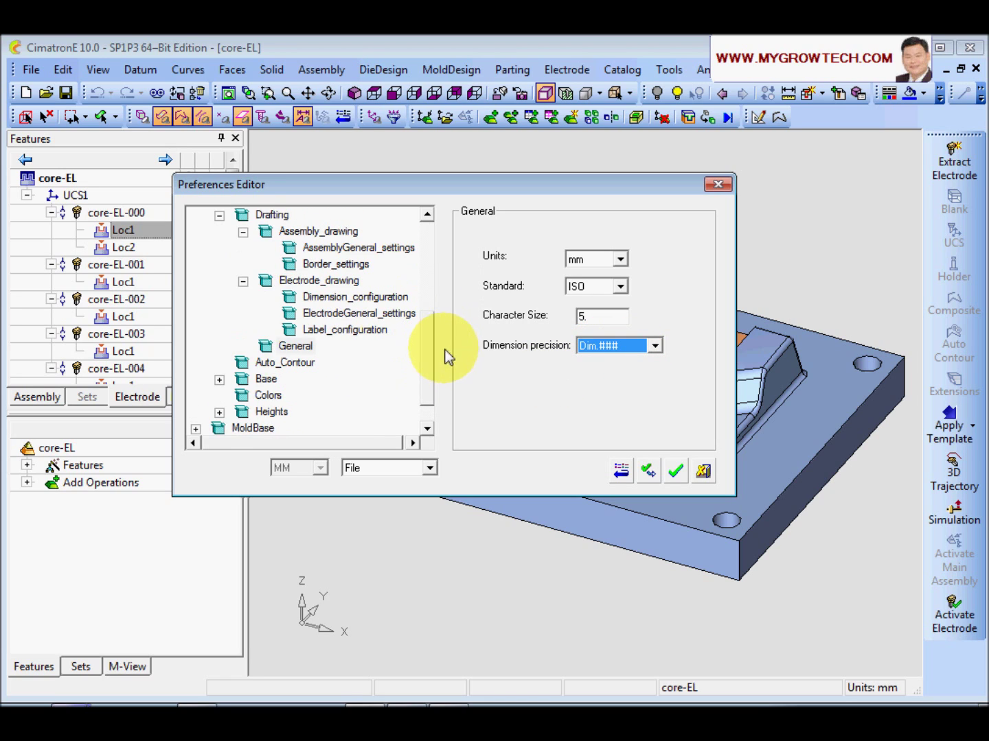
{"action": "left_click", "coordinate": [275, 365]}
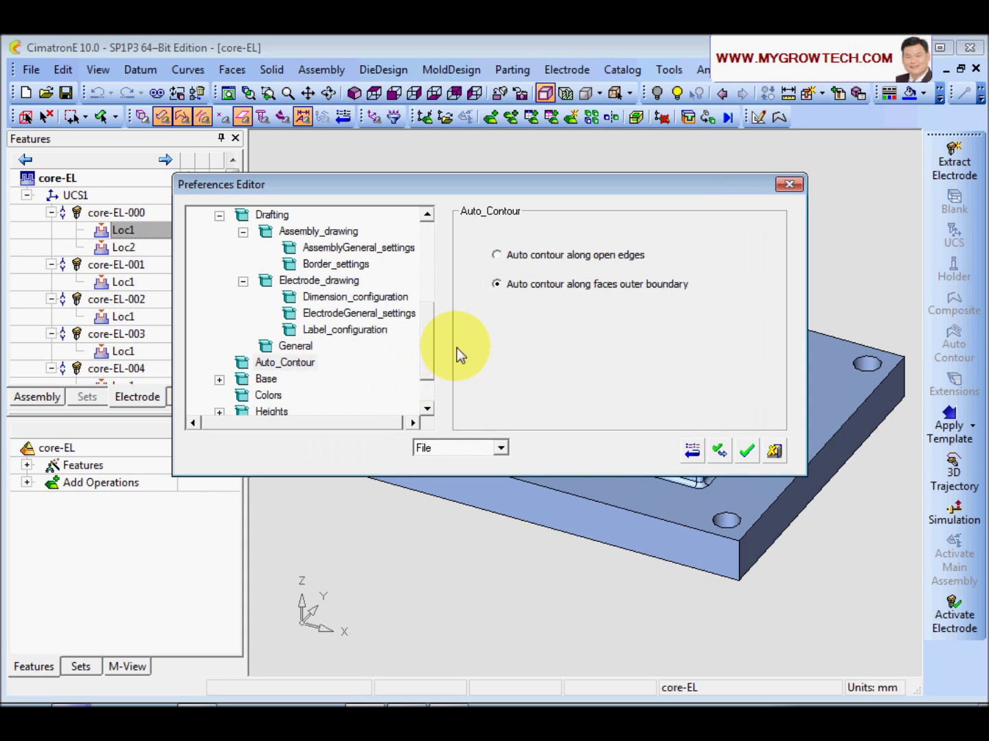
{"action": "scroll", "coordinate": [429, 339], "scroll_direction": "down", "scroll_amount": 1}
{"action": "scroll", "coordinate": [427, 342], "scroll_direction": "down", "scroll_amount": 1}
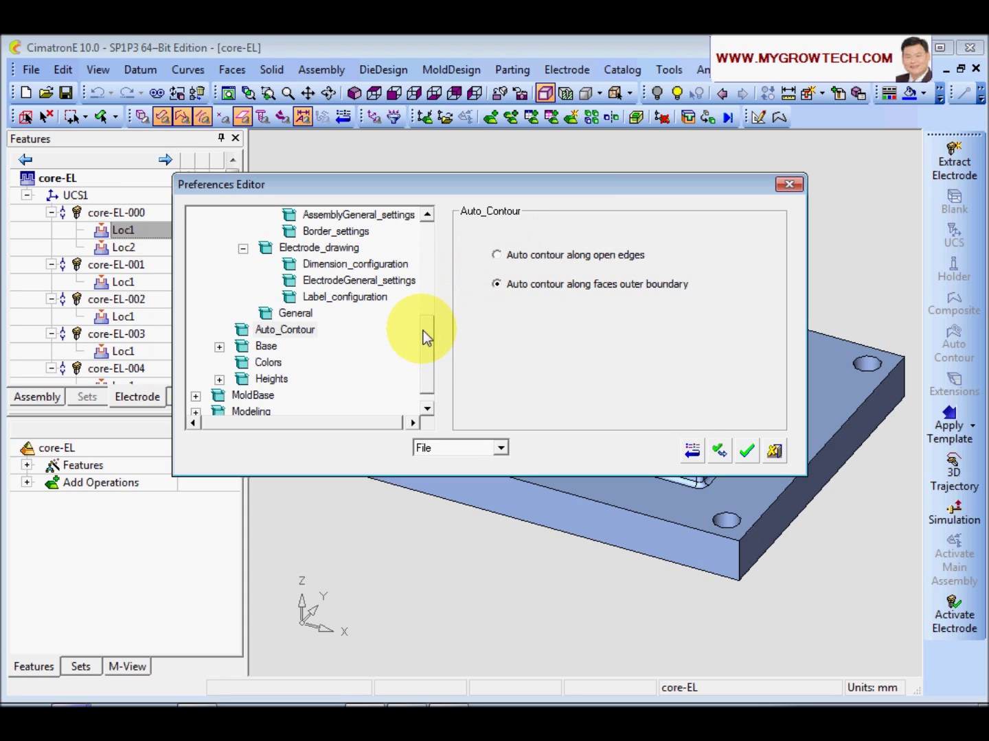
{"action": "left_click_drag", "start_coordinate": [423, 336], "coordinate": [431, 350]}
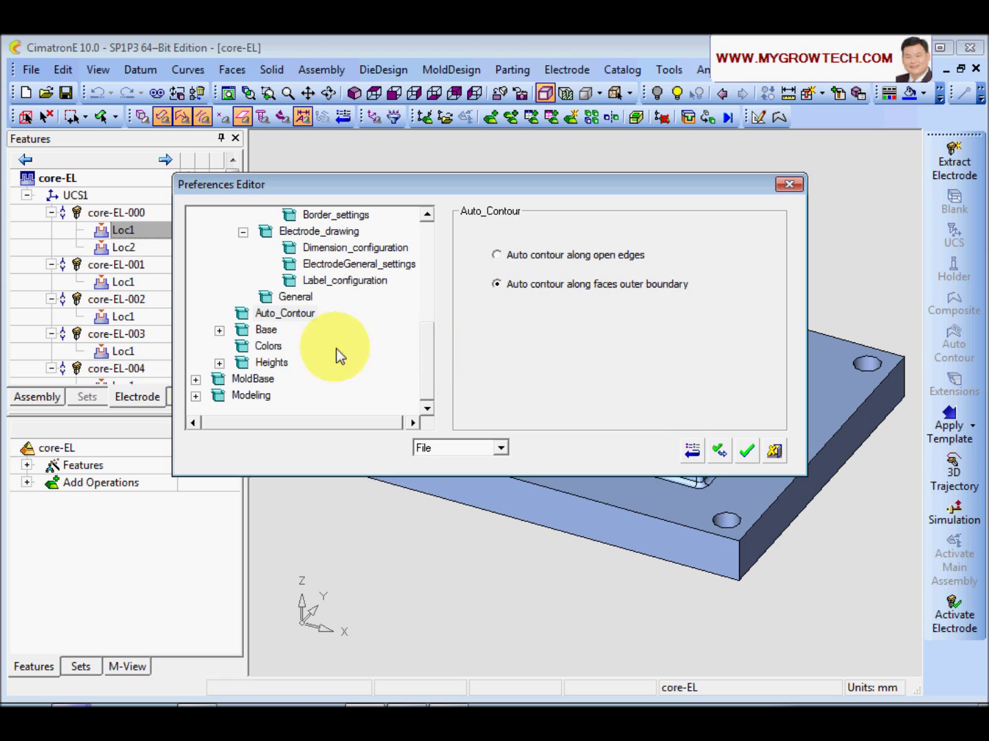
Review the electrode base preferences for the base type and wire frame creation.
{"action": "left_click", "coordinate": [219, 331]}
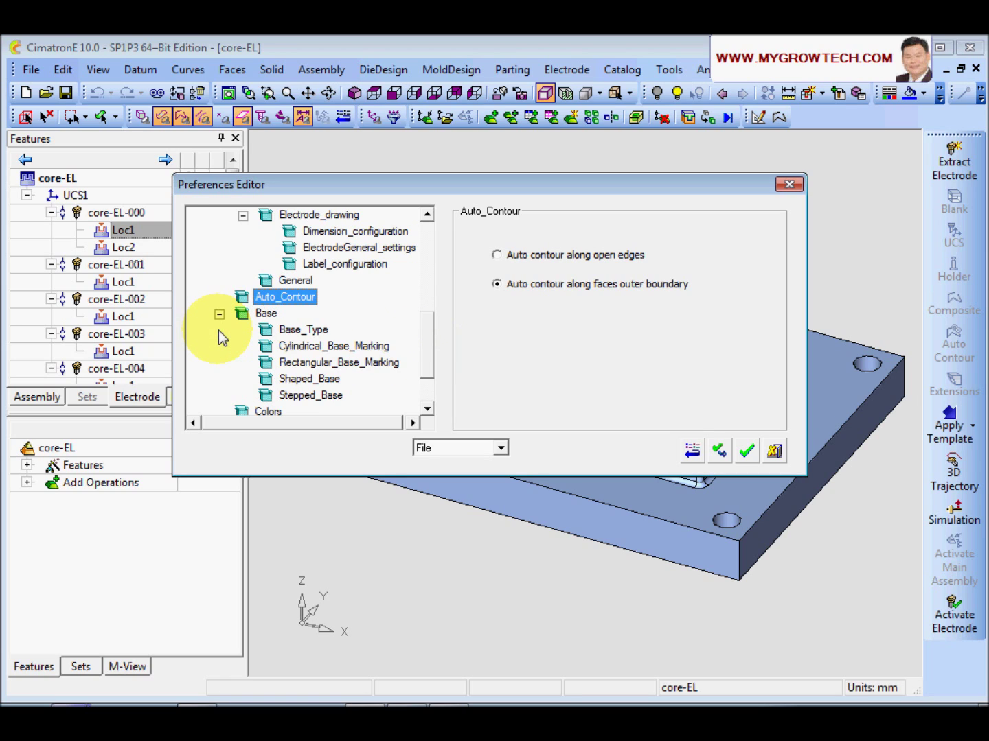
{"action": "left_click_drag", "start_coordinate": [427, 337], "coordinate": [429, 355]}
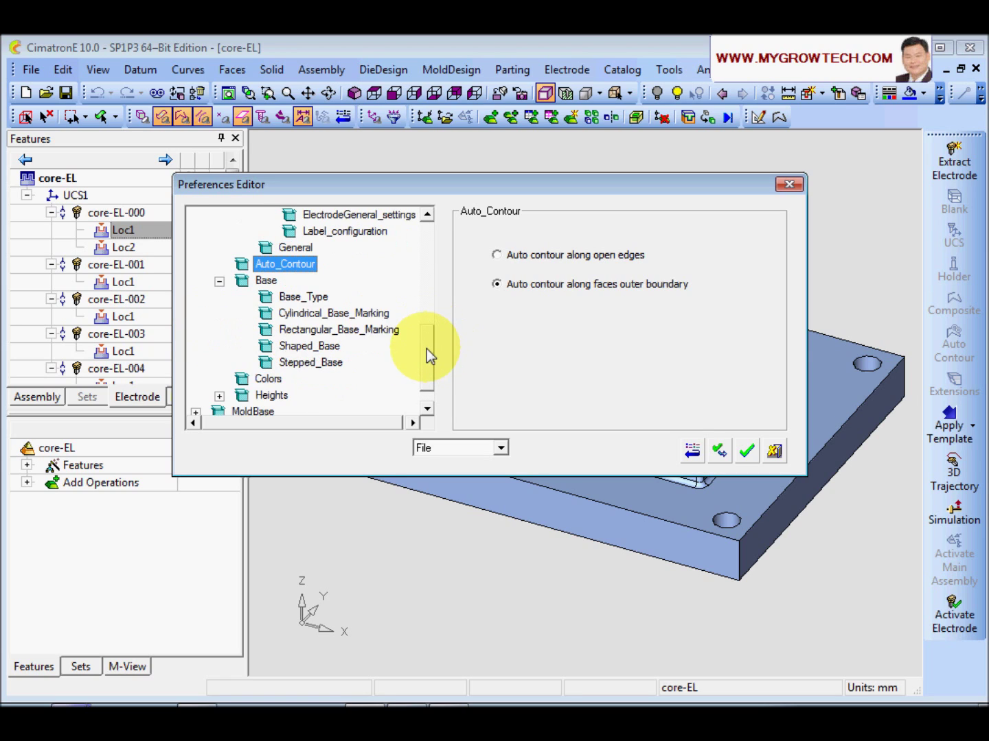
{"action": "scroll", "coordinate": [430, 355], "scroll_direction": "down", "scroll_amount": 1}
{"action": "left_click", "coordinate": [265, 263]}
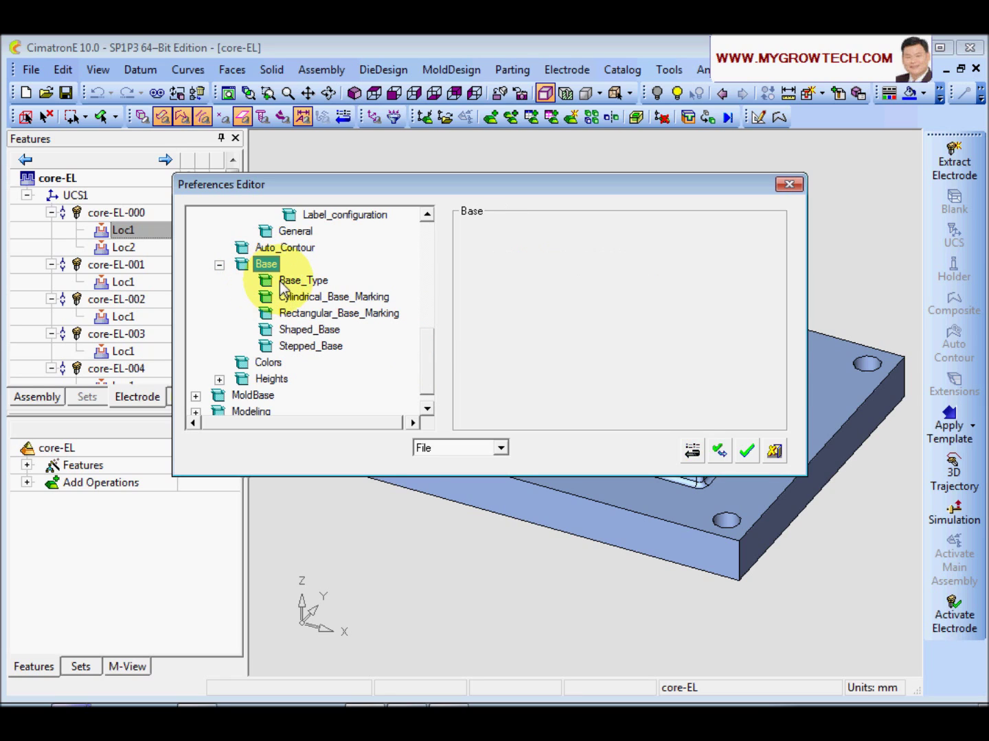
{"action": "left_click", "coordinate": [288, 282]}
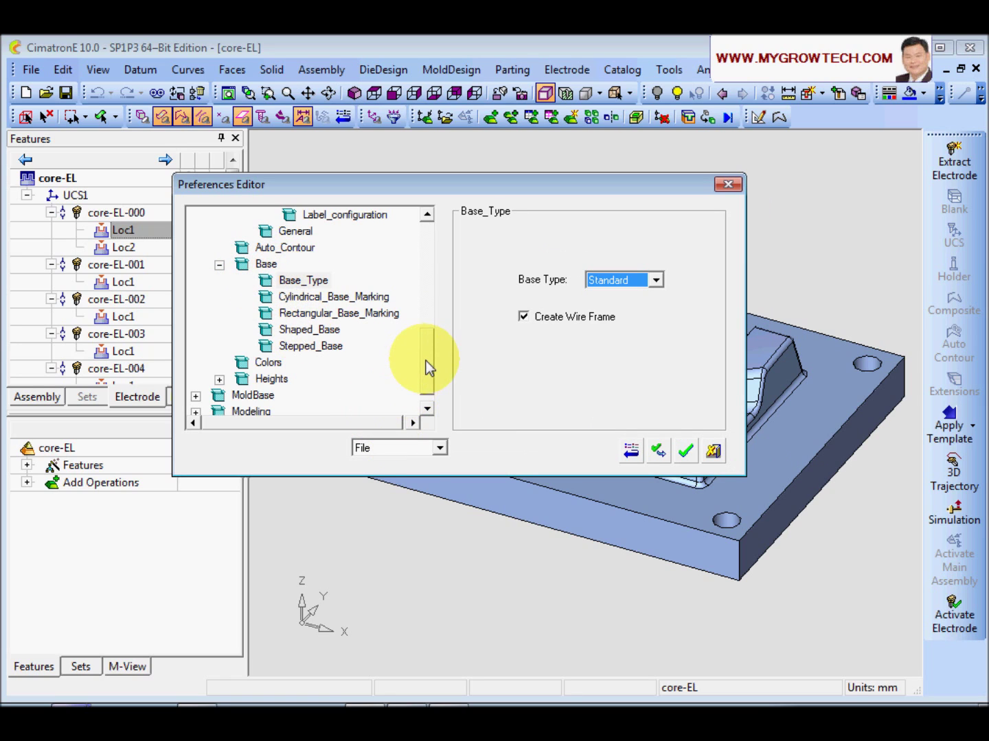
{"action": "scroll", "coordinate": [426, 368], "scroll_direction": "down", "scroll_amount": 1}
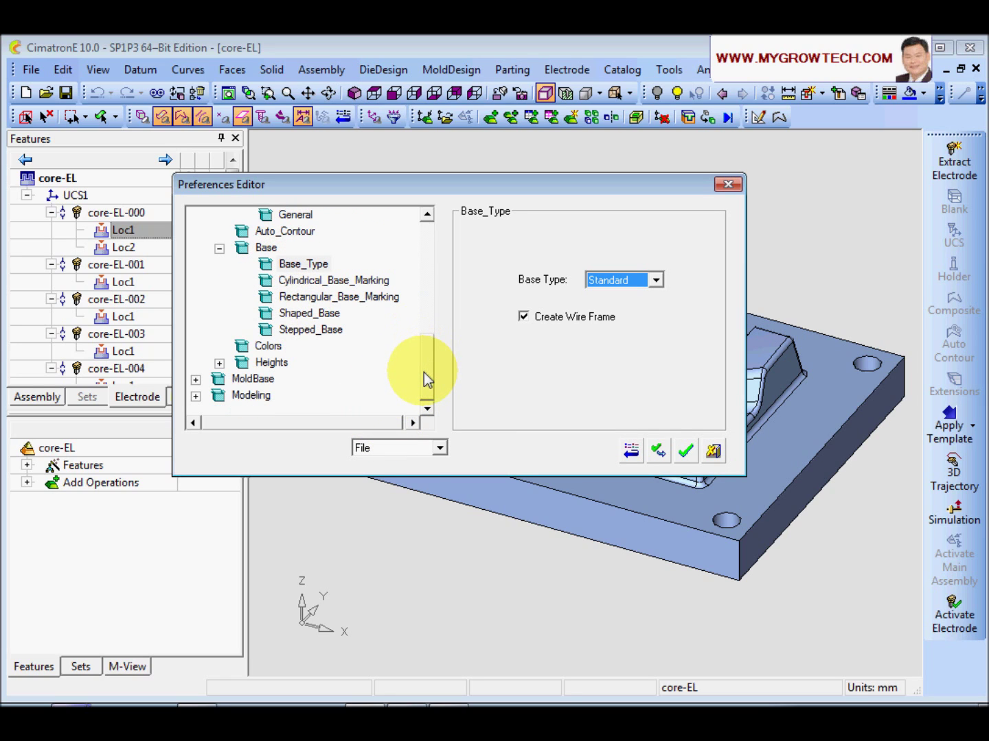
Set the cylindrical base marking's mark type to Standard and bring up the rectangular base marking preferences.
{"action": "left_click", "coordinate": [368, 281]}
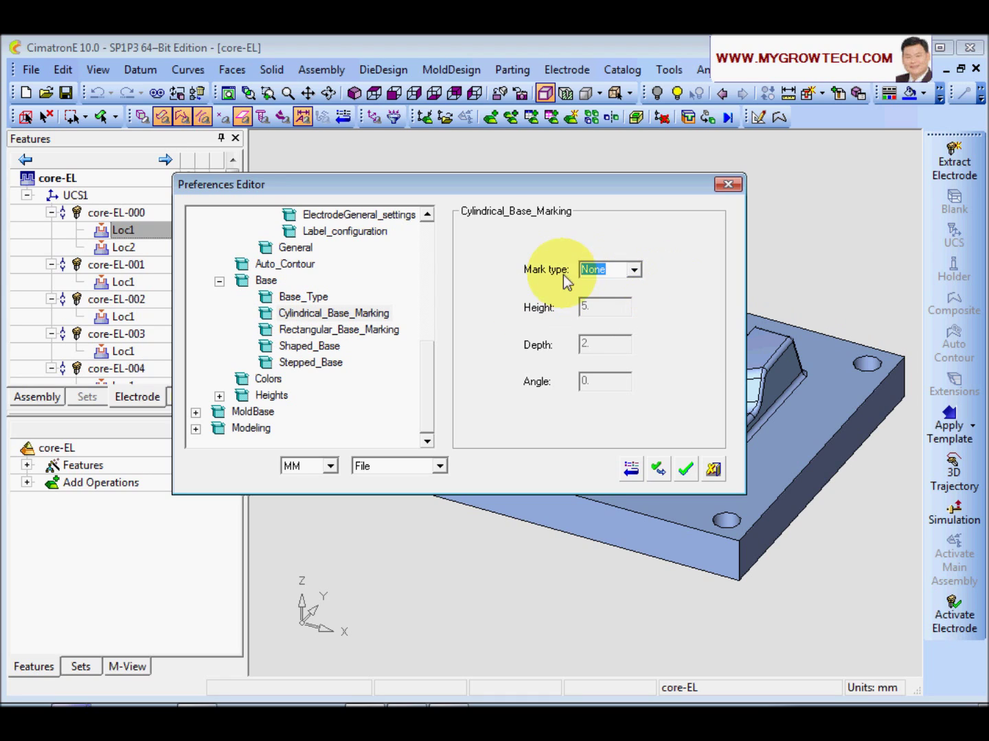
{"action": "left_click", "coordinate": [635, 271]}
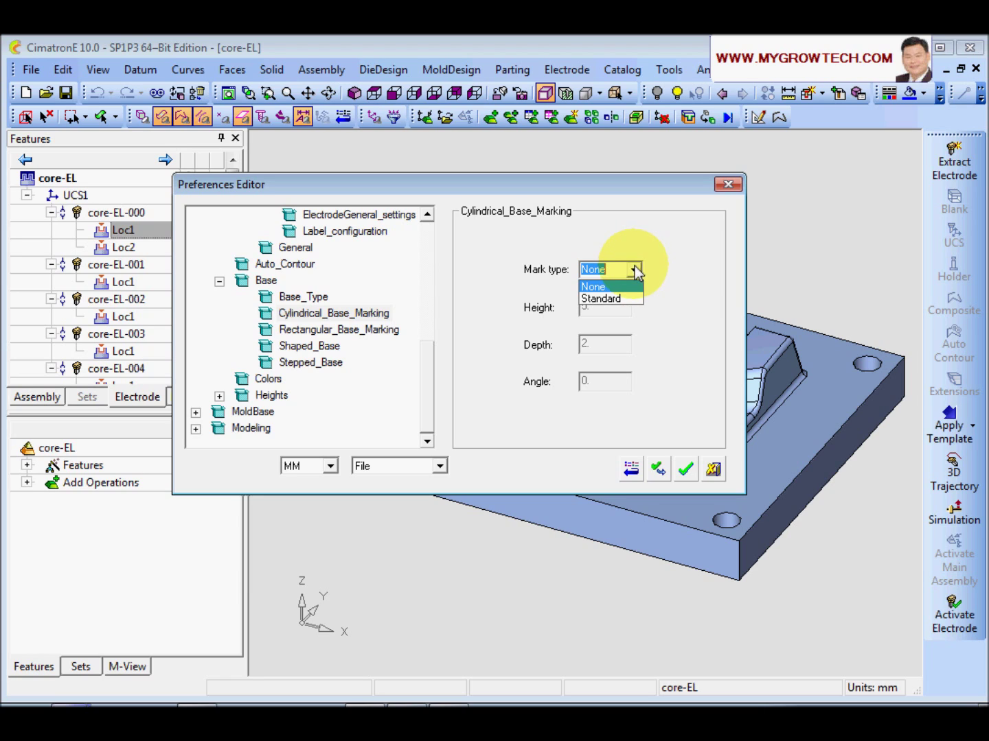
{"action": "left_click", "coordinate": [618, 299]}
{"action": "left_click", "coordinate": [599, 309]}
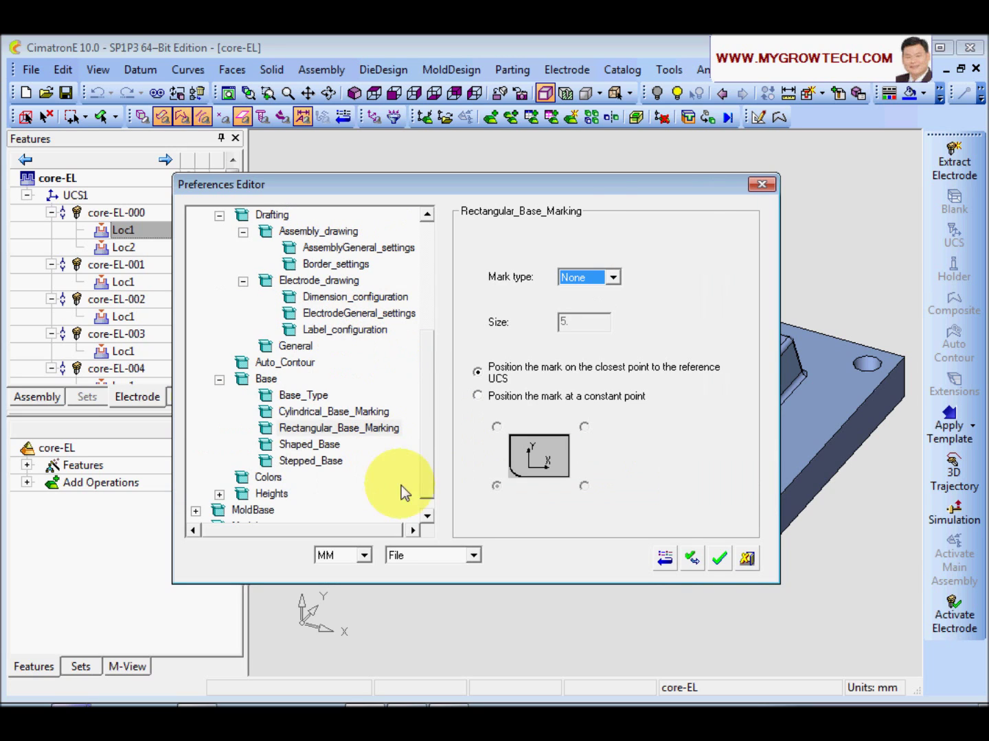
{"action": "left_click_drag", "start_coordinate": [591, 182], "coordinate": [583, 152]}
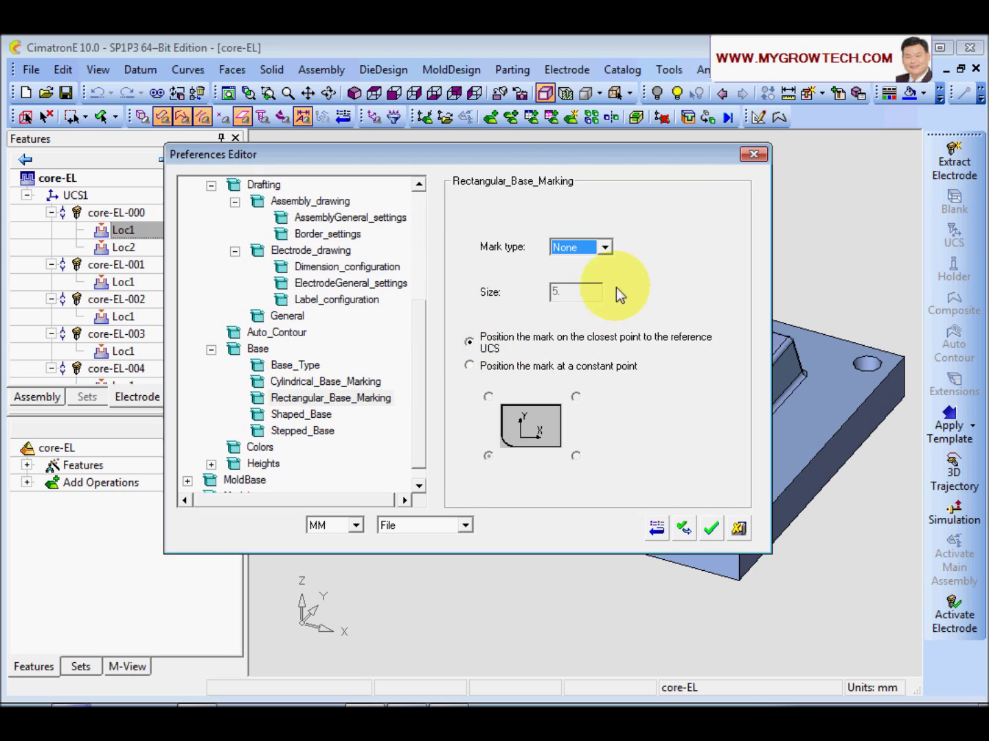
Set the rectangular base marking's mark type to Chamfer and position the mark at a constant point.
{"action": "left_click", "coordinate": [608, 247]}
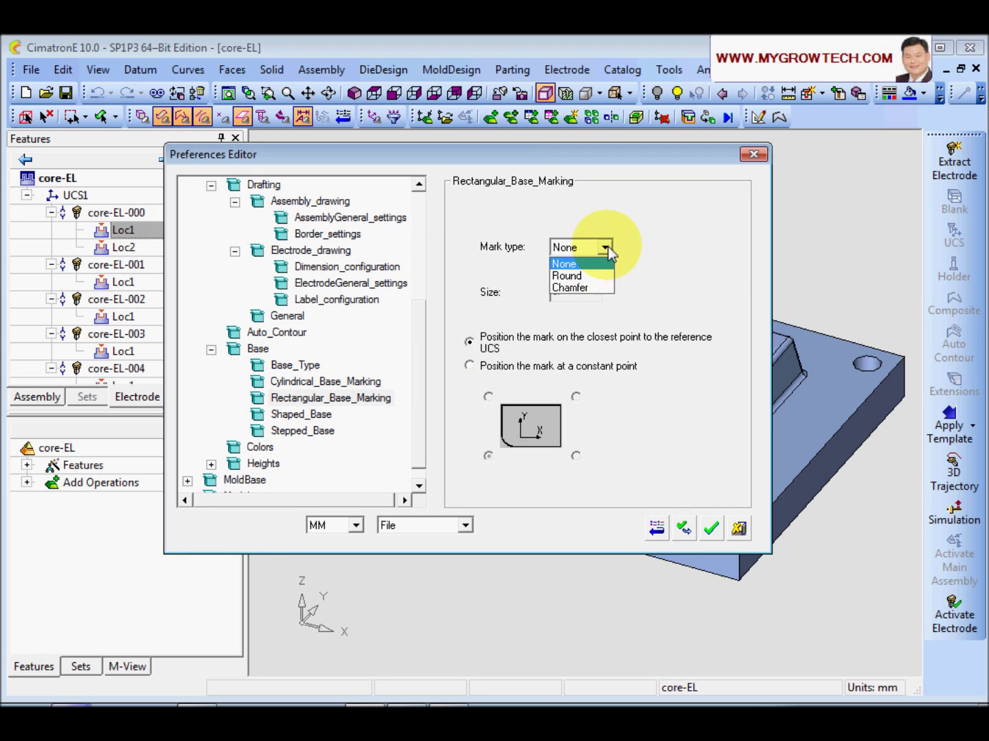
{"action": "left_click", "coordinate": [580, 287]}
{"action": "left_click", "coordinate": [580, 292]}
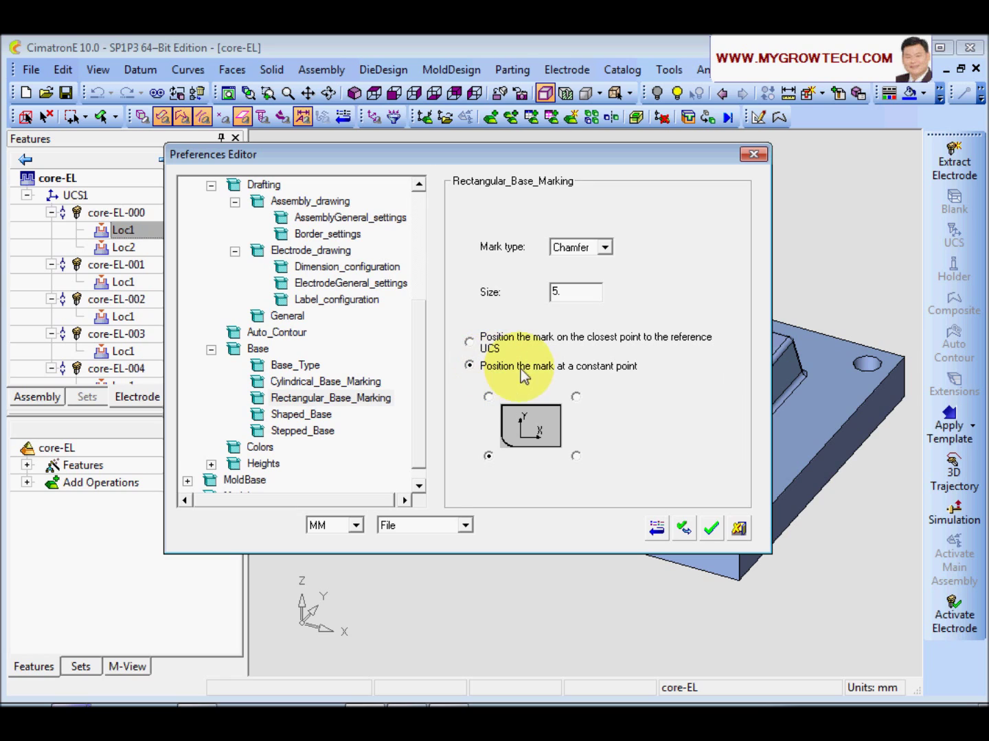
{"action": "left_click", "coordinate": [505, 444]}
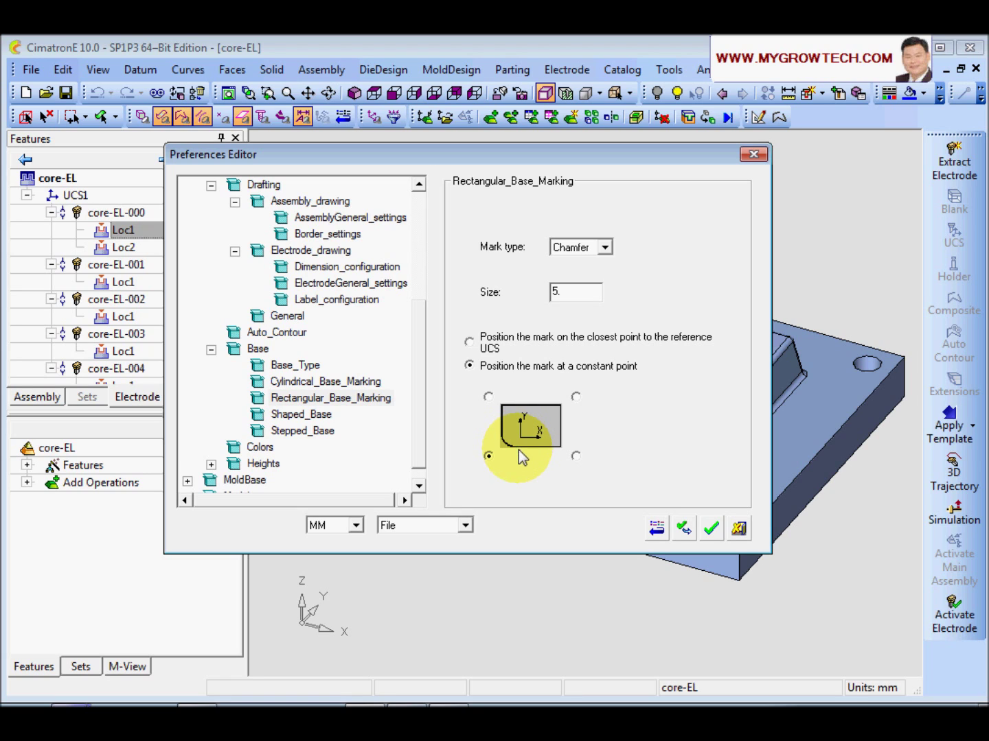
Review the shaped base's Z shift and the stepped base's offset and height preferences.
{"action": "left_click", "coordinate": [295, 414]}
{"action": "scroll", "coordinate": [417, 337], "scroll_direction": "down", "scroll_amount": 2}
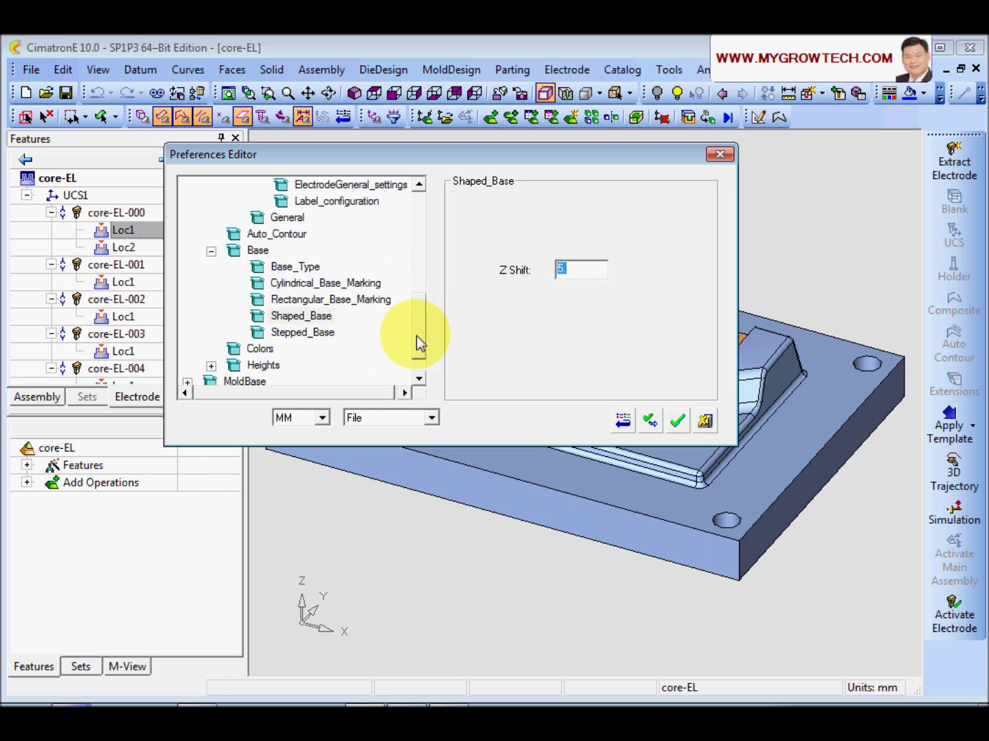
{"action": "left_click", "coordinate": [323, 334]}
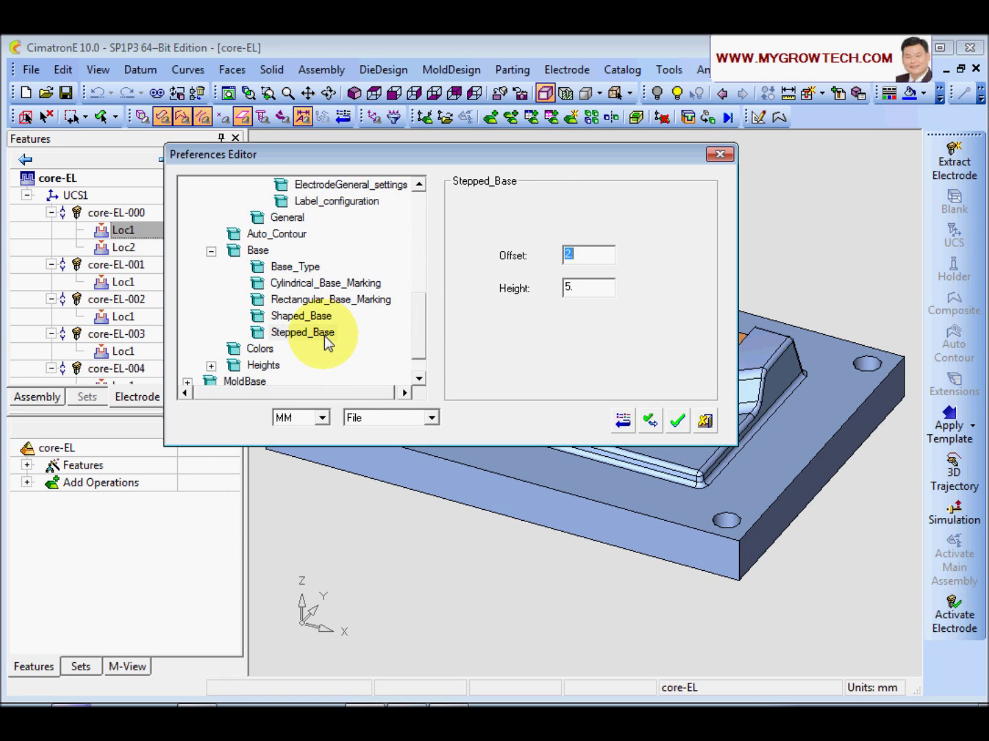
Turn off creating the blank as a single wire body in the color preferences and check the blank bottom contour's color choices.
{"action": "left_click", "coordinate": [258, 349]}
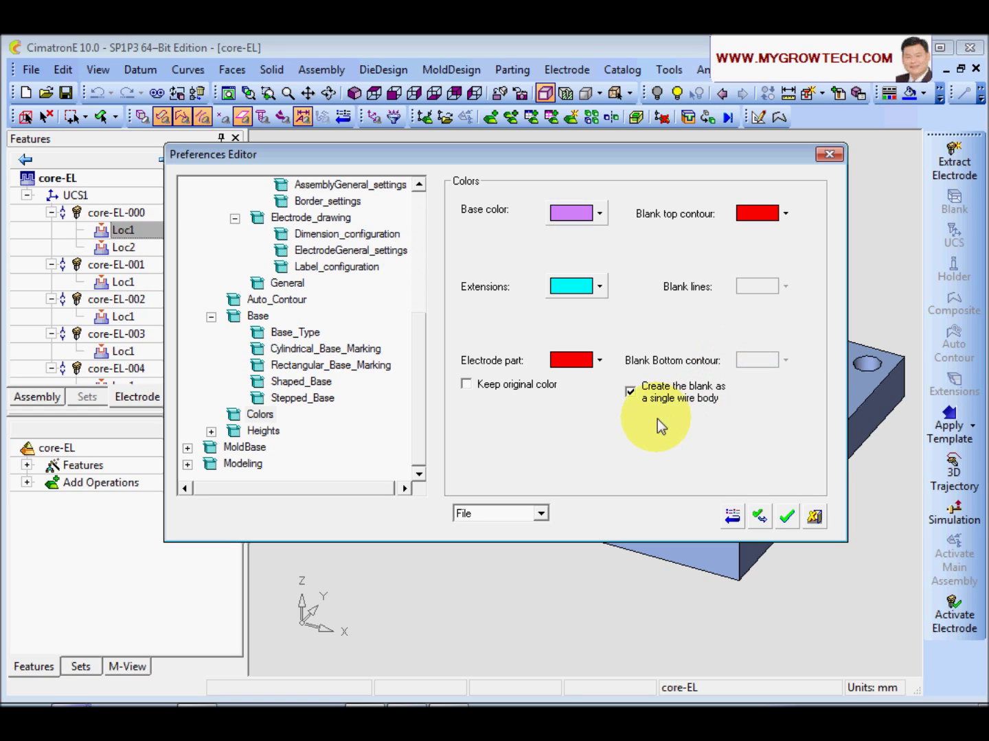
{"action": "left_click", "coordinate": [629, 393]}
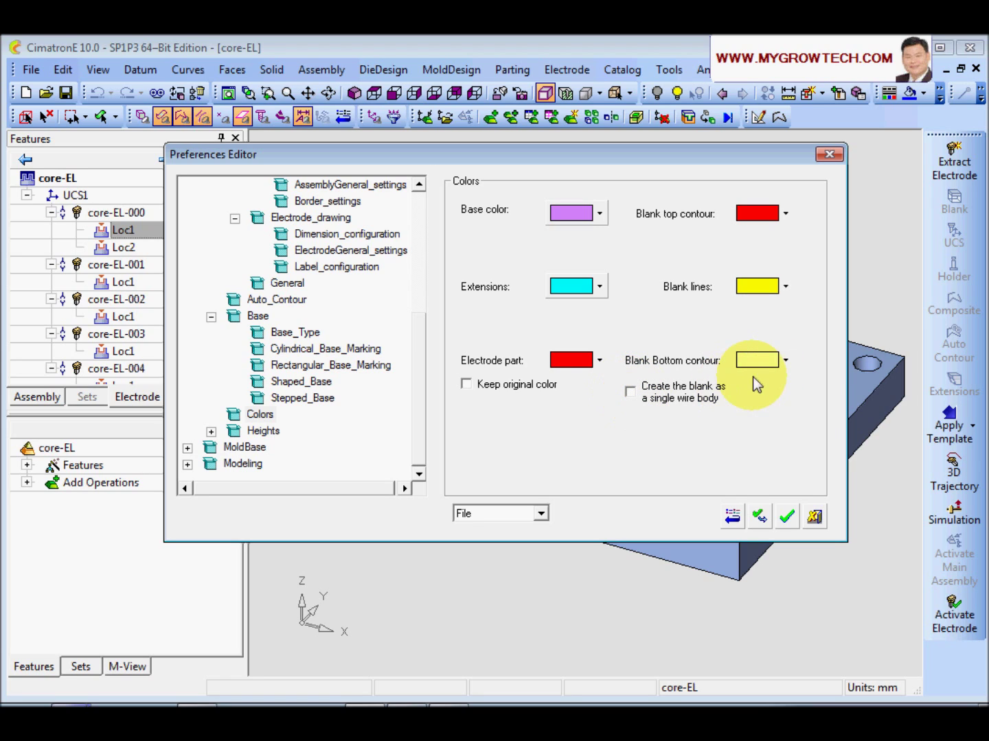
{"action": "left_click", "coordinate": [788, 362]}
{"action": "left_click", "coordinate": [714, 466]}
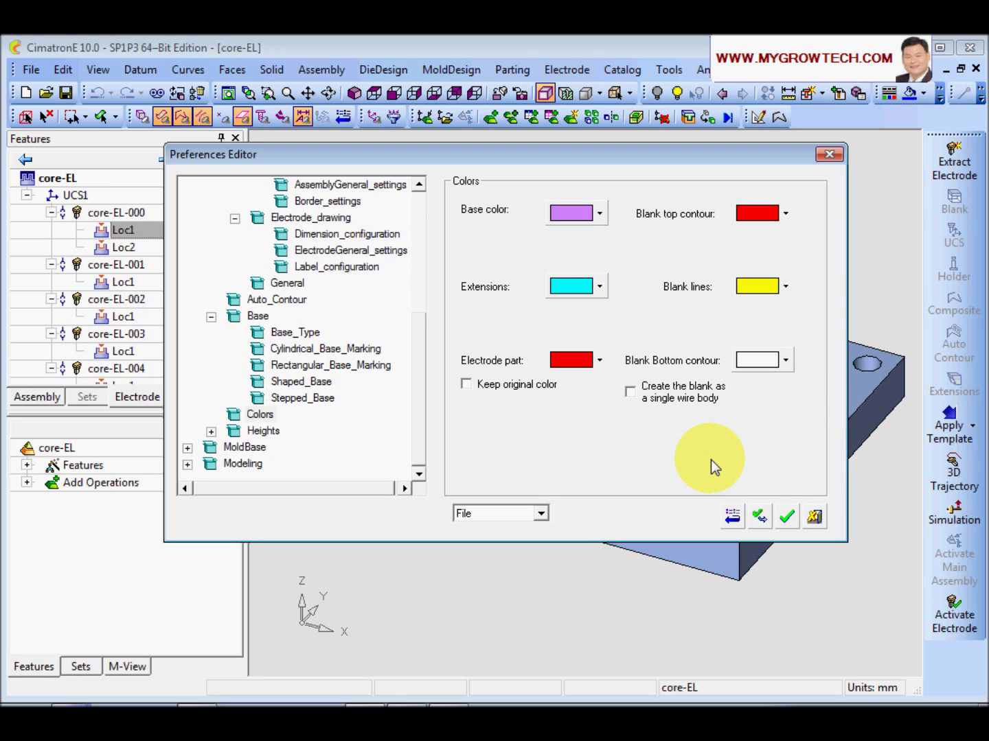
Review the electrode height preferences for allowance, base height, clearance and the free value options.
{"action": "left_click", "coordinate": [211, 431]}
{"action": "left_click", "coordinate": [294, 414]}
{"action": "left_click_drag", "start_coordinate": [419, 312], "coordinate": [426, 353]}
{"action": "left_click", "coordinate": [309, 300]}
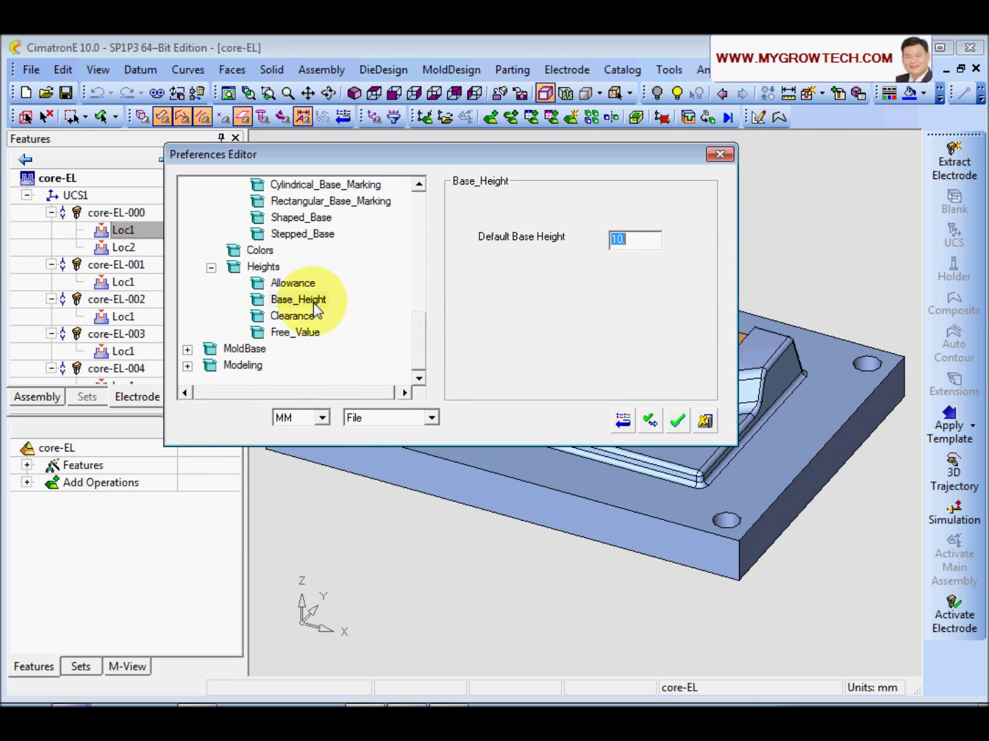
{"action": "left_click", "coordinate": [304, 319]}
{"action": "left_click", "coordinate": [305, 333]}
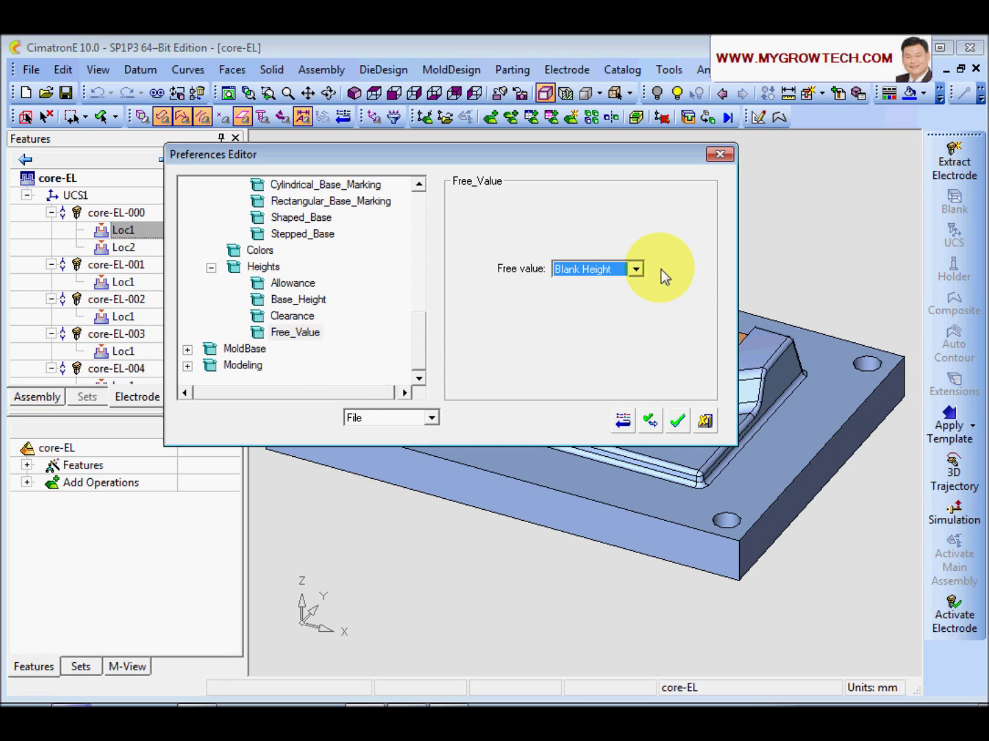
{"action": "left_click", "coordinate": [637, 270]}
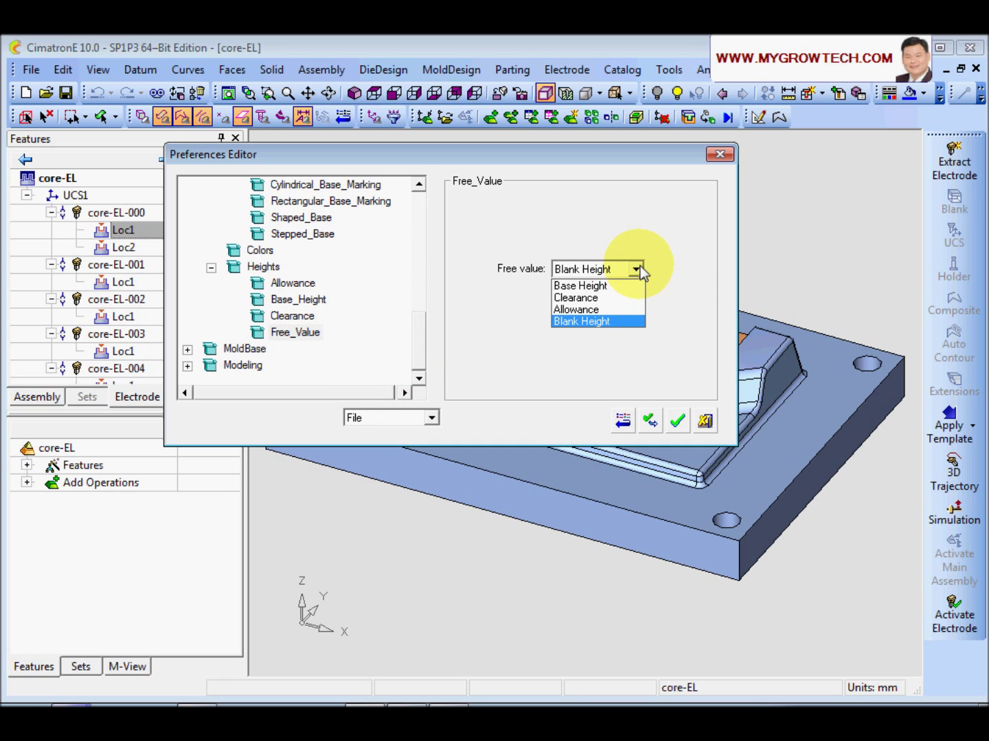
{"action": "left_click", "coordinate": [663, 254]}
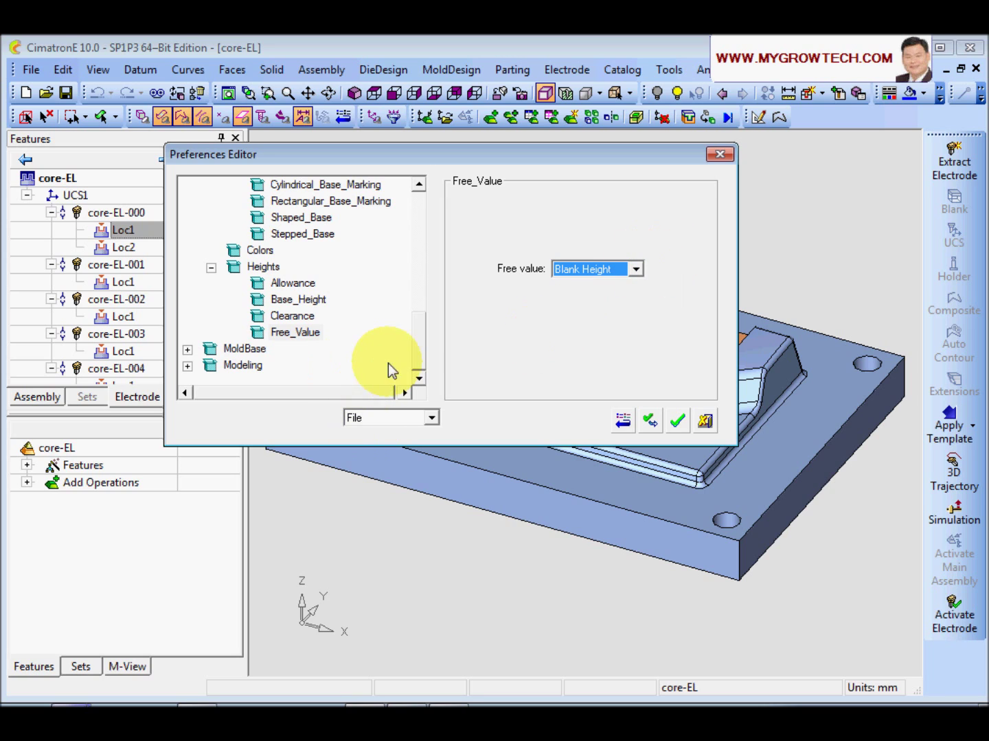
Set the scope of the Electrode preferences to All application, apply it and close the preferences.
{"action": "left_click_drag", "start_coordinate": [416, 342], "coordinate": [444, 227]}
{"action": "left_click", "coordinate": [253, 236]}
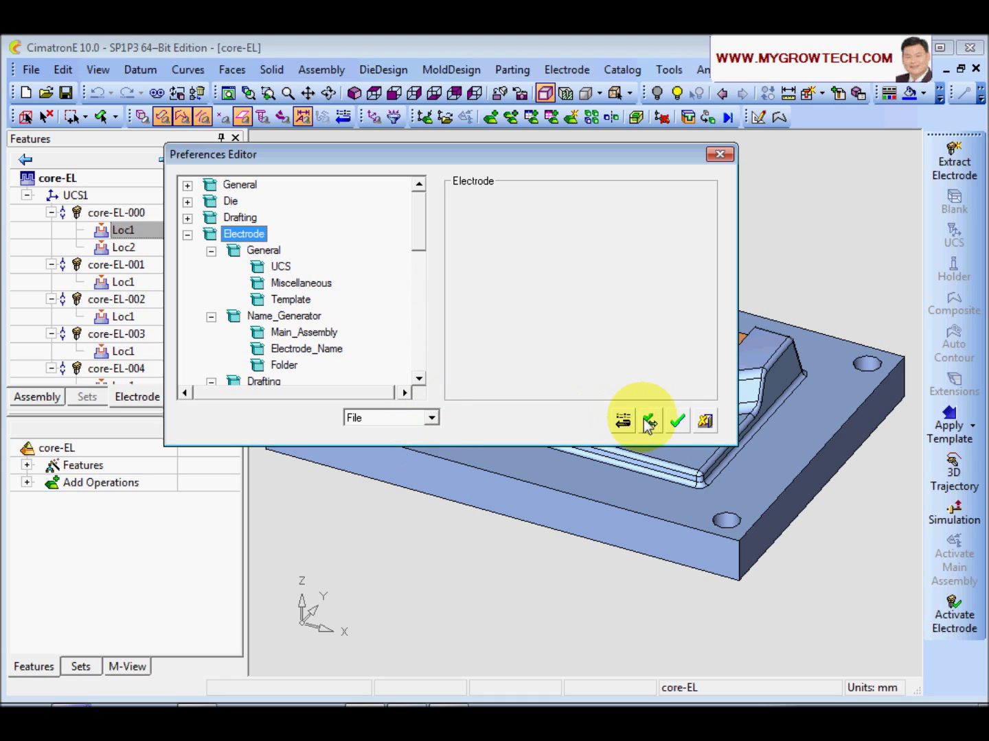
{"action": "left_click", "coordinate": [431, 416]}
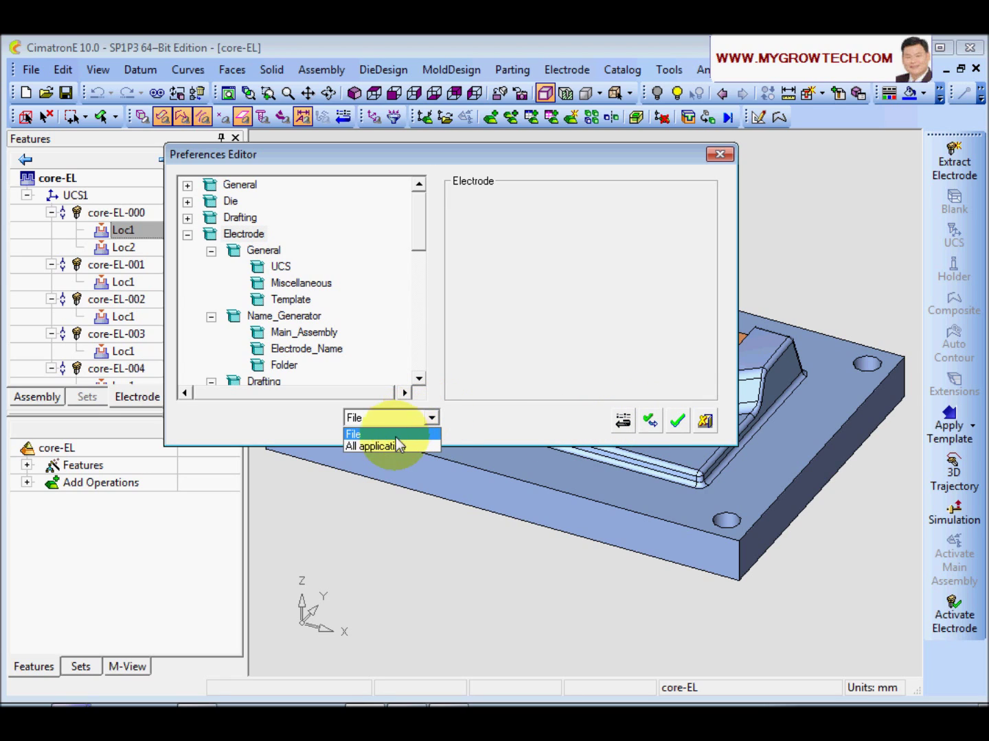
{"action": "left_click", "coordinate": [387, 445]}
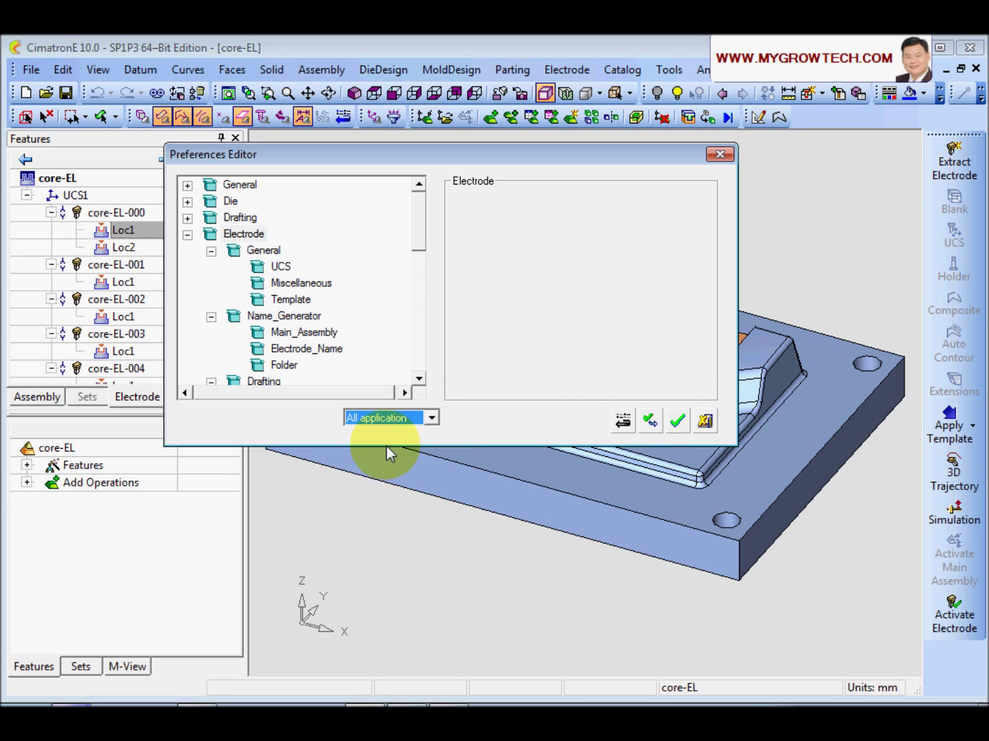
{"action": "left_click", "coordinate": [650, 420]}
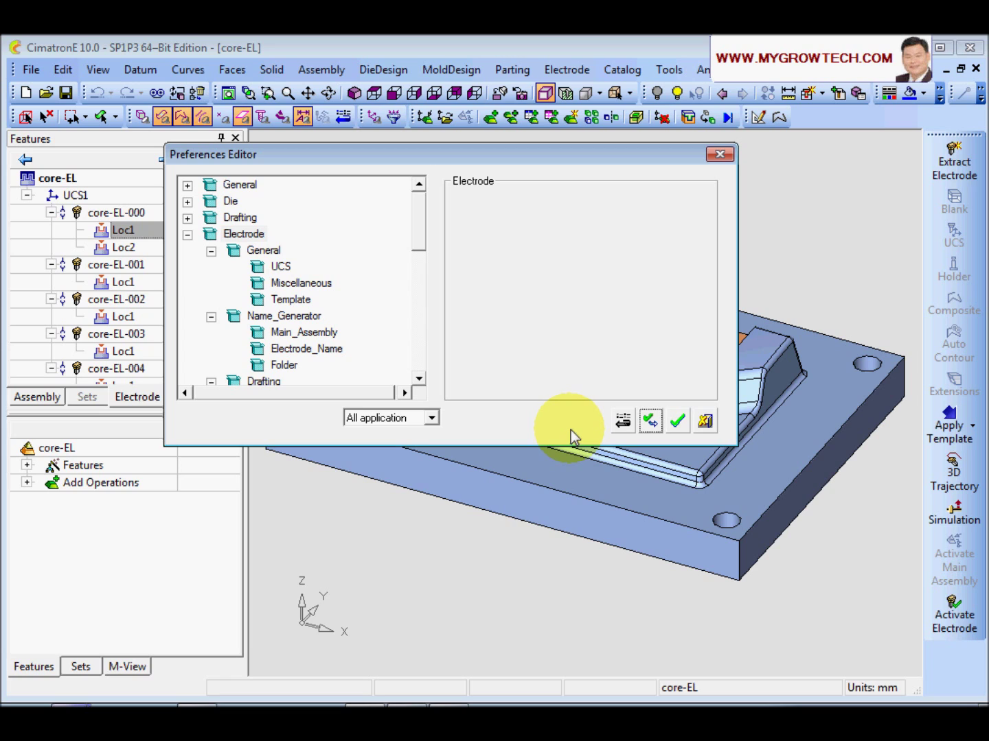
{"action": "left_click", "coordinate": [677, 422]}
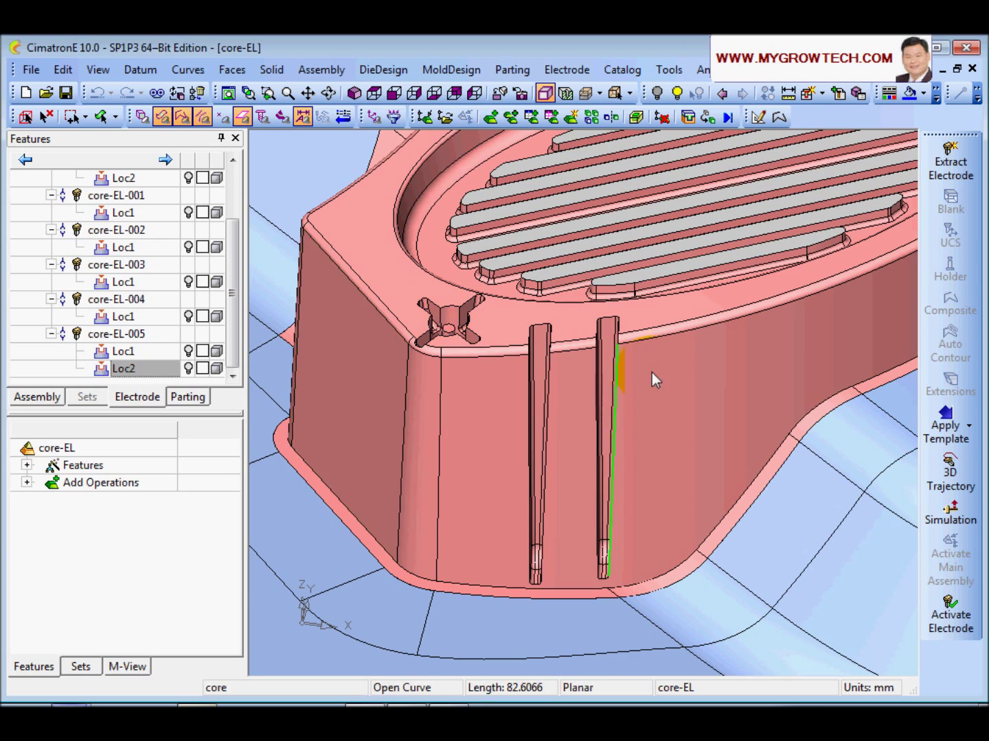
Reopen the electrode base preferences and set the rectangular base marking to position the mark at a constant point.
{"action": "mouse_move", "coordinate": [621, 374]}
{"action": "middle_mouse_down"}
{"action": "mouse_move", "coordinate": [595, 364]}
{"action": "mouse_move", "coordinate": [591, 388]}
{"action": "mouse_move", "coordinate": [592, 358]}
{"action": "mouse_move", "coordinate": [602, 370]}
{"action": "middle_mouse_up"}
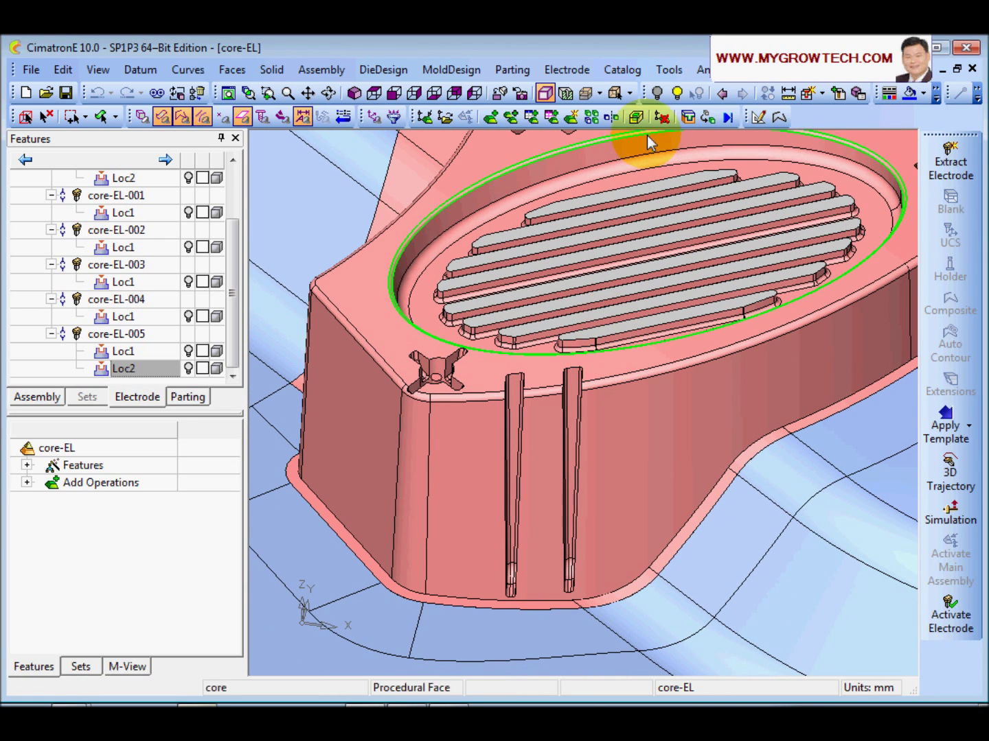
{"action": "left_click", "coordinate": [674, 76]}
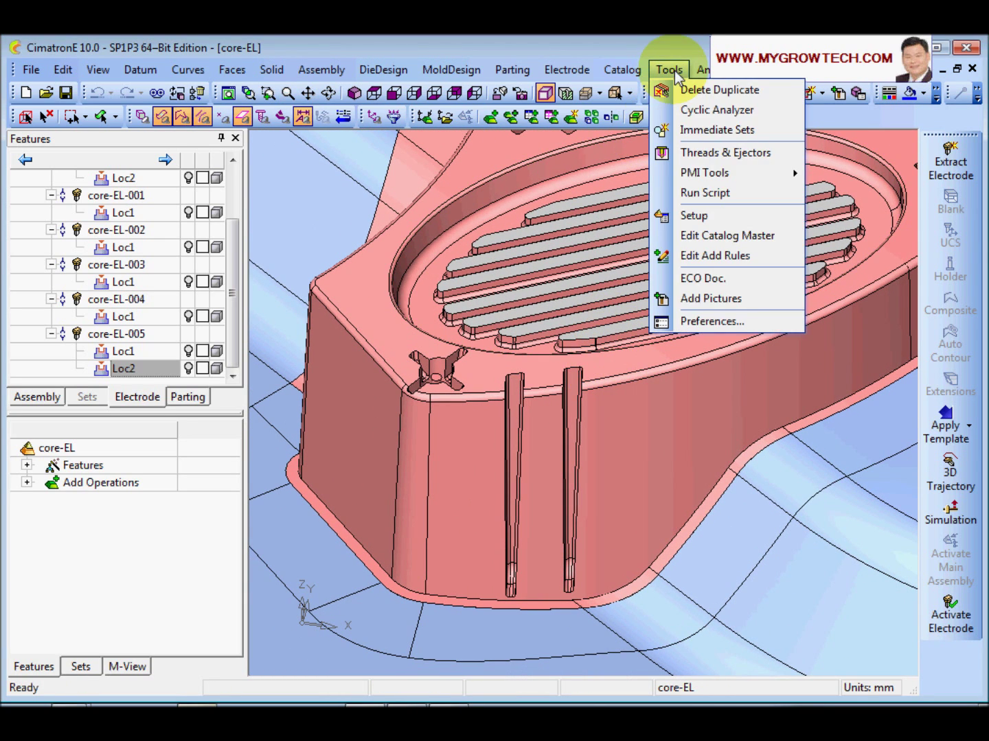
{"action": "left_click", "coordinate": [702, 322]}
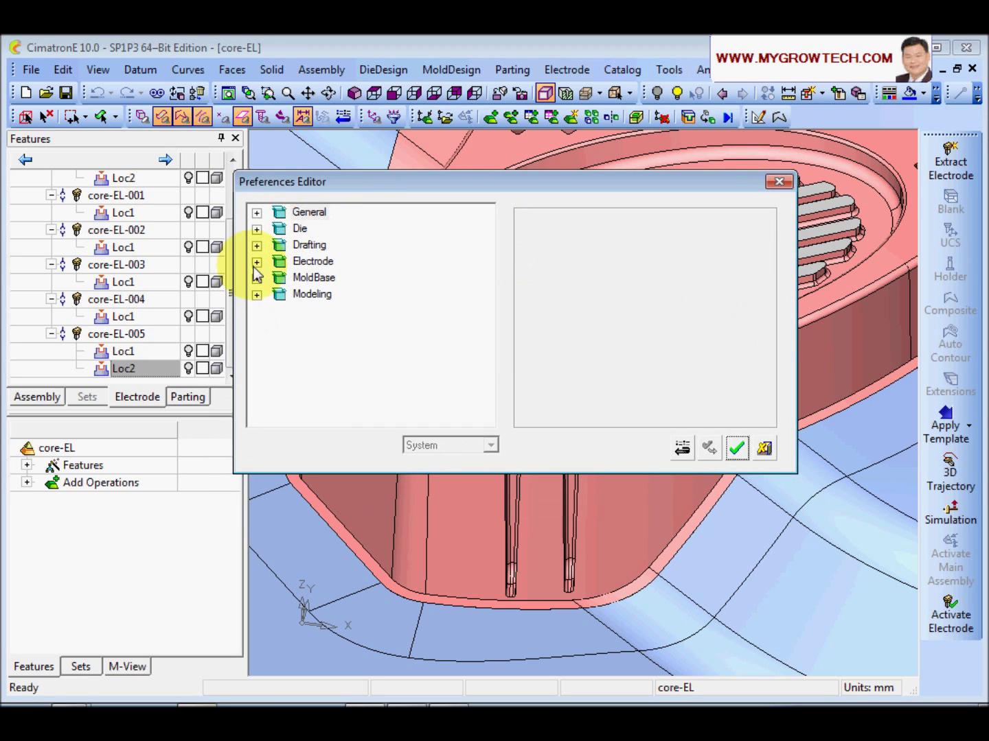
{"action": "left_click", "coordinate": [257, 263]}
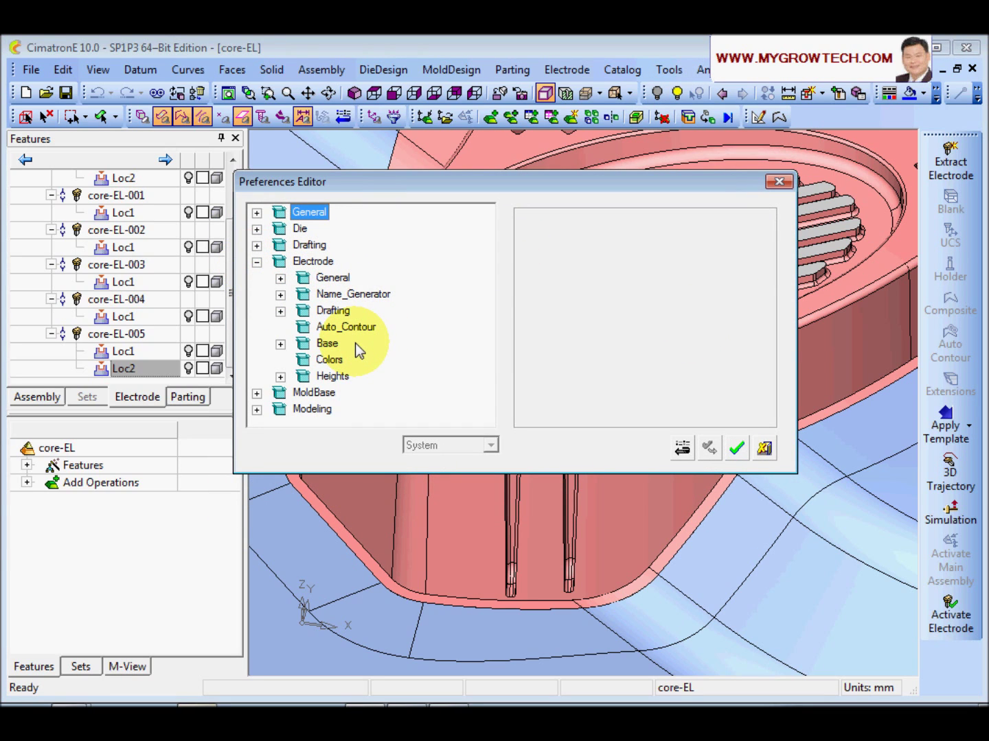
{"action": "left_click", "coordinate": [330, 342]}
{"action": "left_click", "coordinate": [281, 344]}
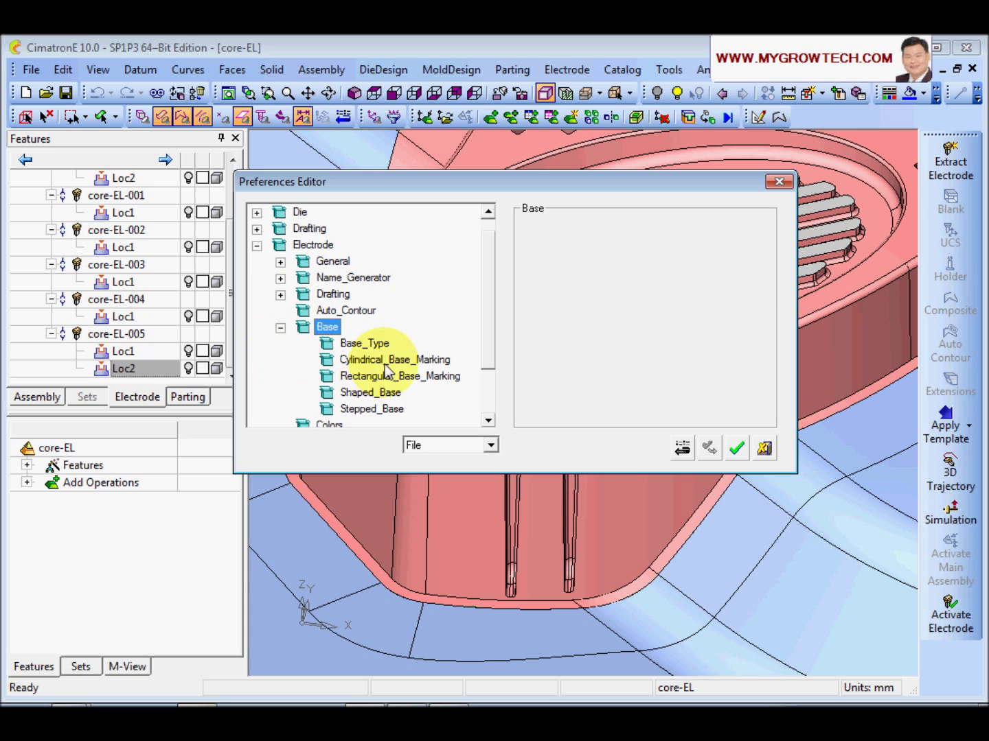
{"action": "left_click", "coordinate": [386, 391]}
{"action": "left_click", "coordinate": [546, 393]}
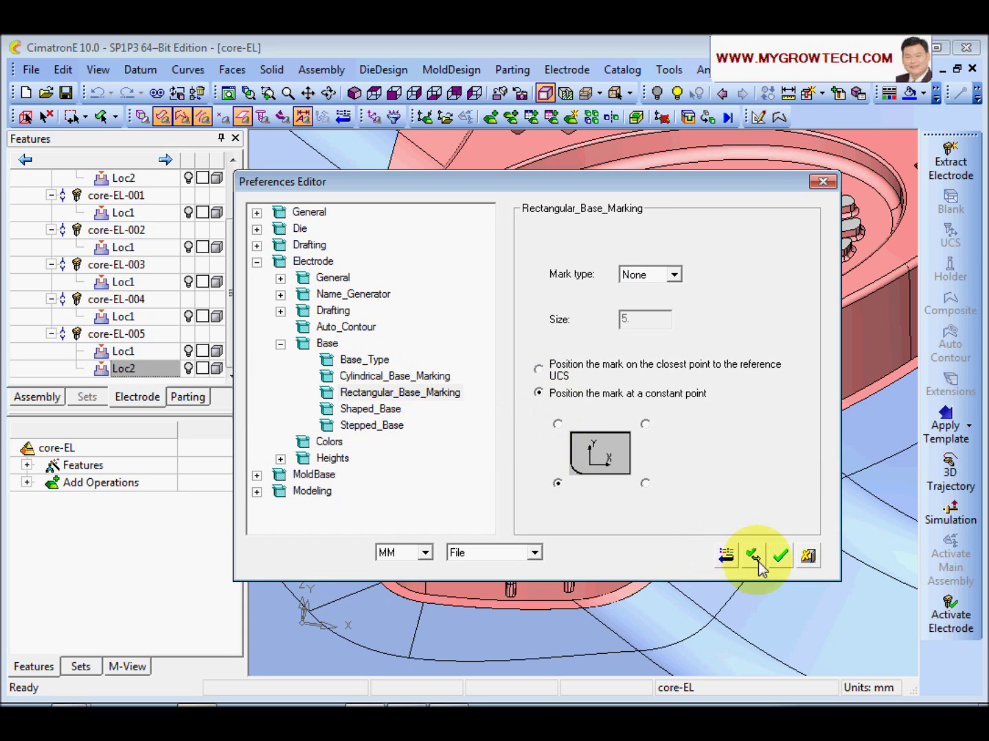
Apply the rectangular base marking settings to the file and to All application, check the color preferences and close the editor.
{"action": "left_click", "coordinate": [754, 556]}
{"action": "left_click", "coordinate": [533, 553]}
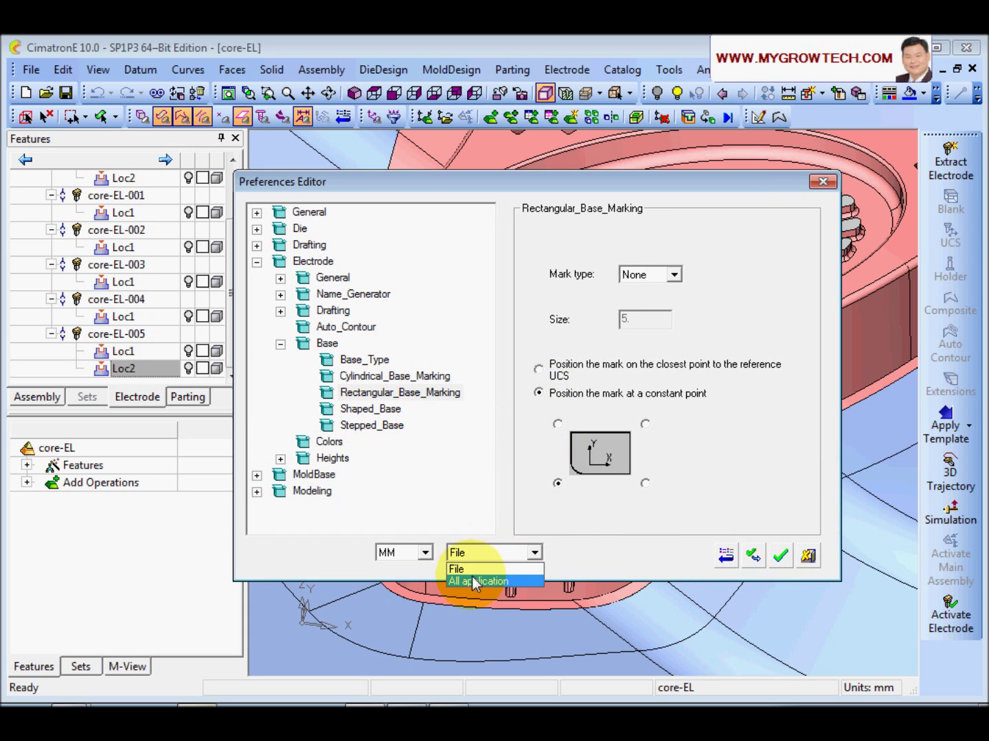
{"action": "left_click", "coordinate": [473, 577]}
{"action": "left_click", "coordinate": [753, 552]}
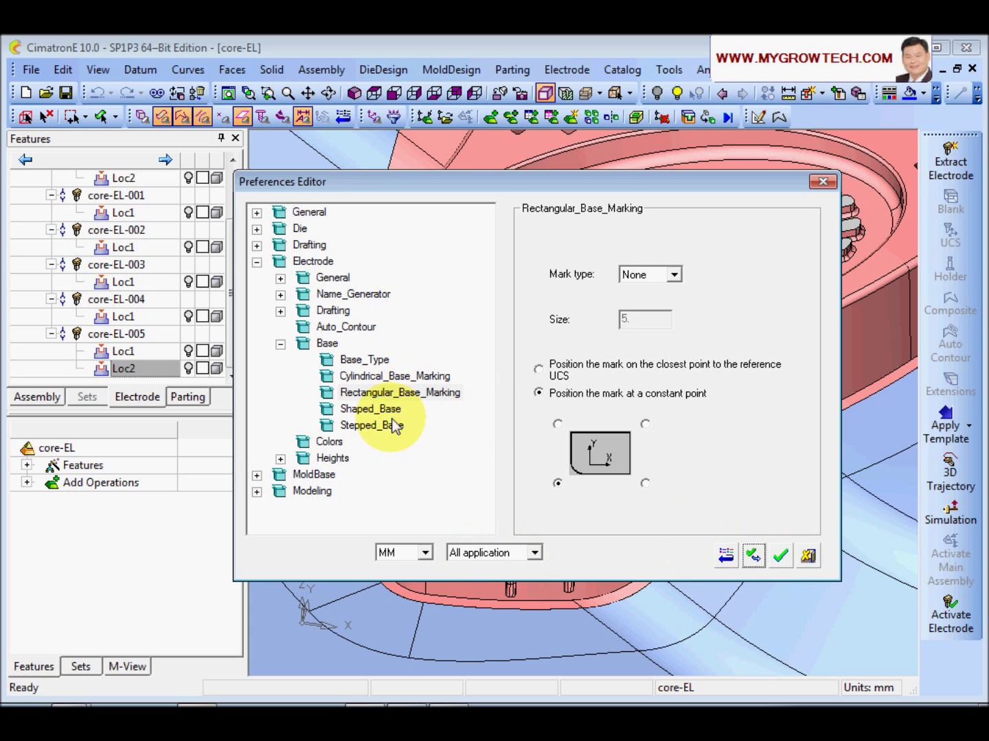
{"action": "left_click", "coordinate": [328, 441]}
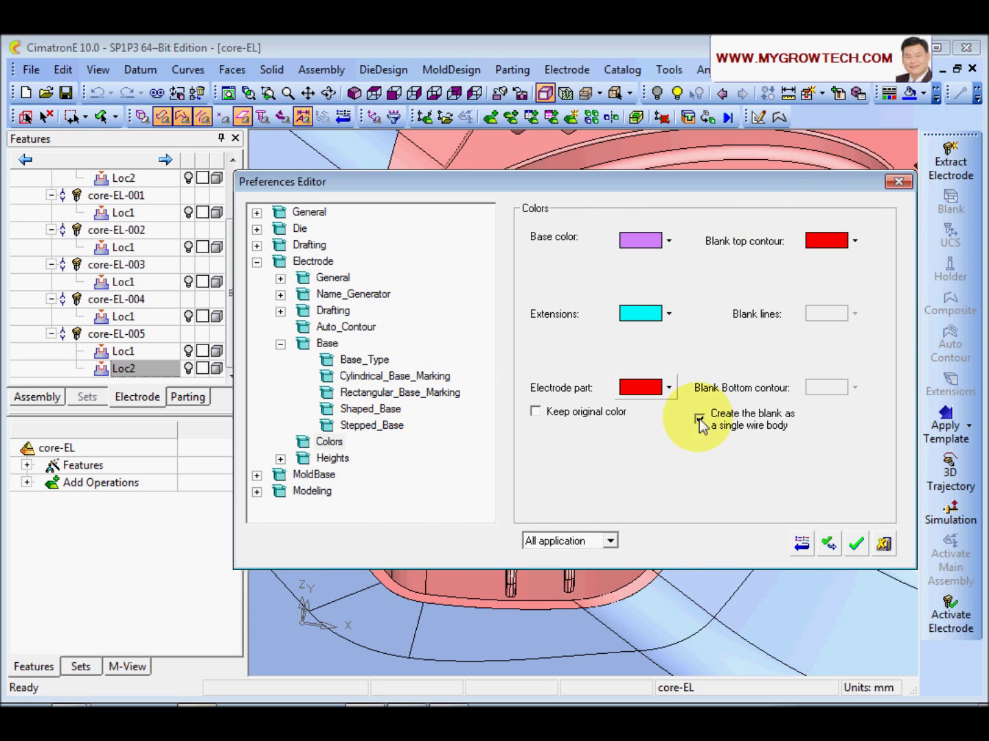
{"action": "left_click", "coordinate": [857, 543]}
Examine the two narrow rib slots in the core's side wall from several angles.
{"action": "right_click_drag", "start_coordinate": [625, 368], "coordinate": [607, 290], "text": "ctrl"}
{"action": "middle_click_drag", "start_coordinate": [534, 438], "coordinate": [543, 365], "text": "ctrl"}
{"action": "left_click_drag", "start_coordinate": [543, 364], "coordinate": [585, 412], "text": "ctrl"}
{"action": "right_click_drag", "start_coordinate": [585, 413], "coordinate": [552, 358], "text": "ctrl"}
{"action": "mouse_move", "coordinate": [552, 357]}
{"action": "left_mouse_down", "text": "ctrl"}
{"action": "mouse_move", "coordinate": [529, 337]}
{"action": "mouse_move", "coordinate": [559, 351]}
{"action": "left_mouse_up", "text": "ctrl"}
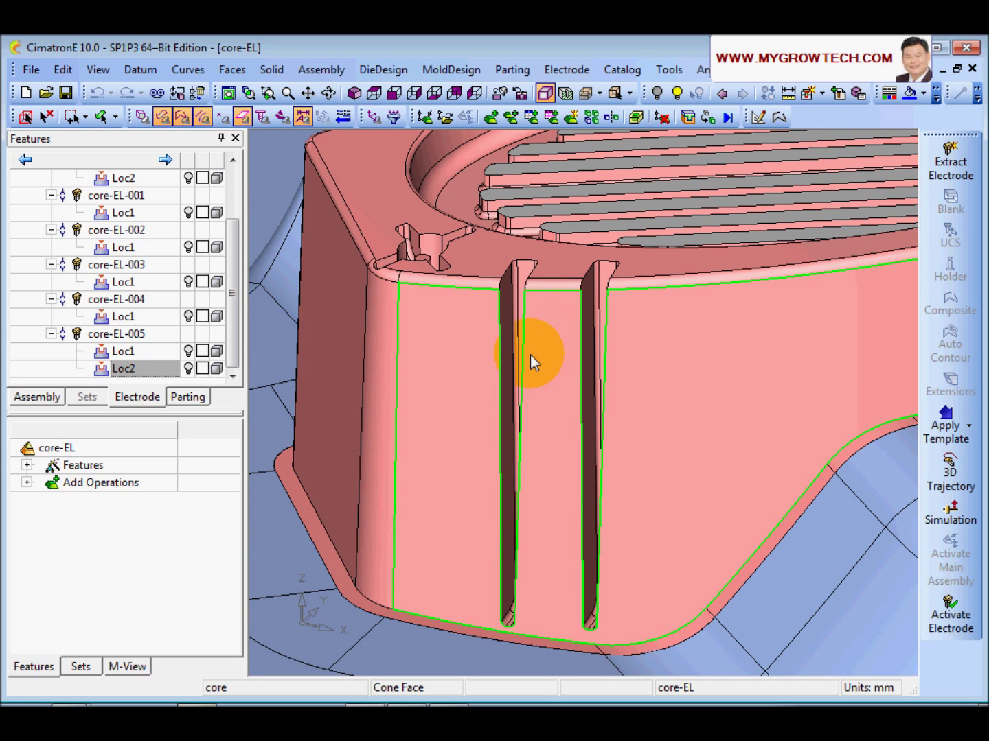
{"action": "left_click_drag", "start_coordinate": [536, 373], "coordinate": [504, 272], "text": "ctrl"}
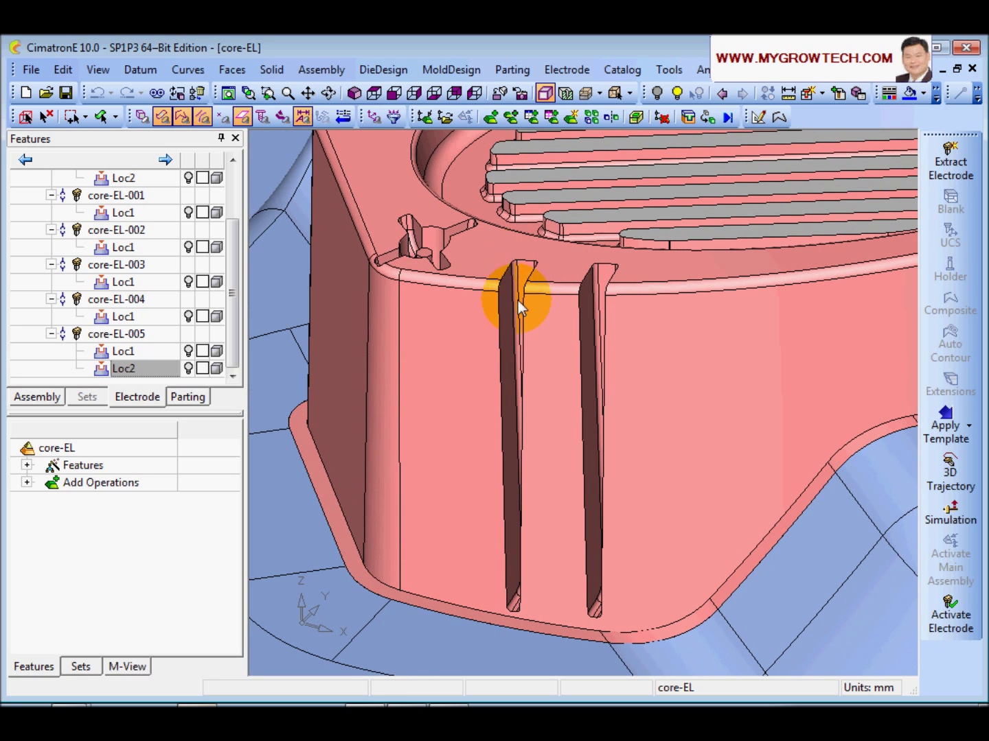
{"action": "left_click_drag", "start_coordinate": [502, 272], "coordinate": [232, 194], "text": "ctrl"}
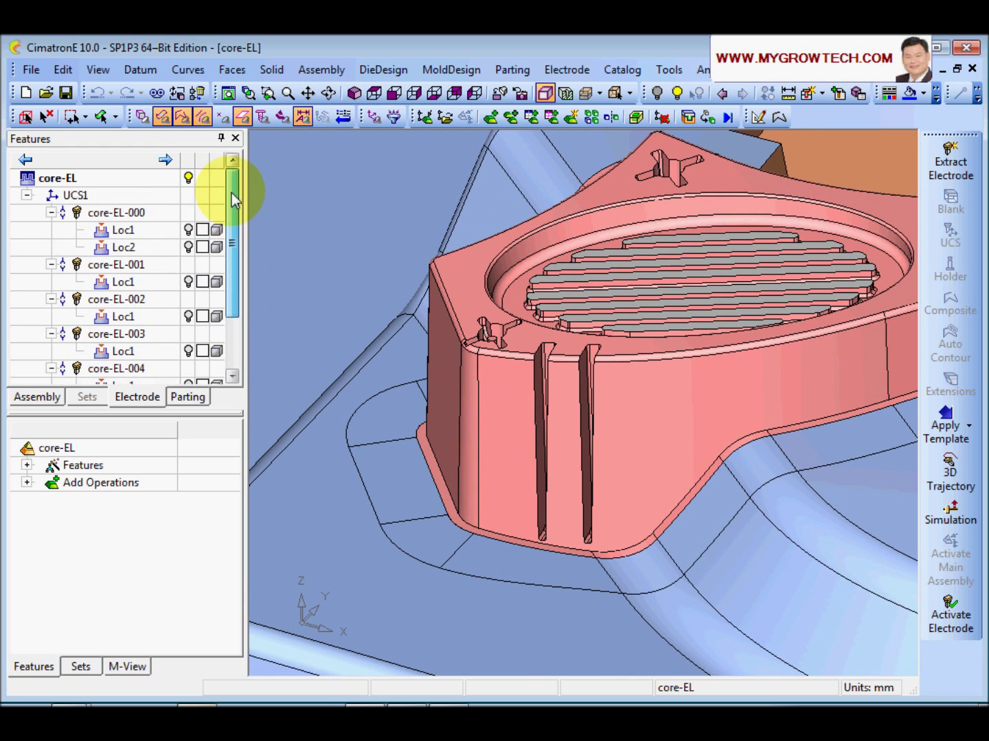
Extract an electrode in the top view from the narrow rib slot nearest the cross-shaped pocket, using a rectangular contour with 20 mm clearance.
{"action": "left_click", "coordinate": [375, 93]}
{"action": "scroll", "coordinate": [530, 426], "scroll_direction": "up", "scroll_amount": 10}
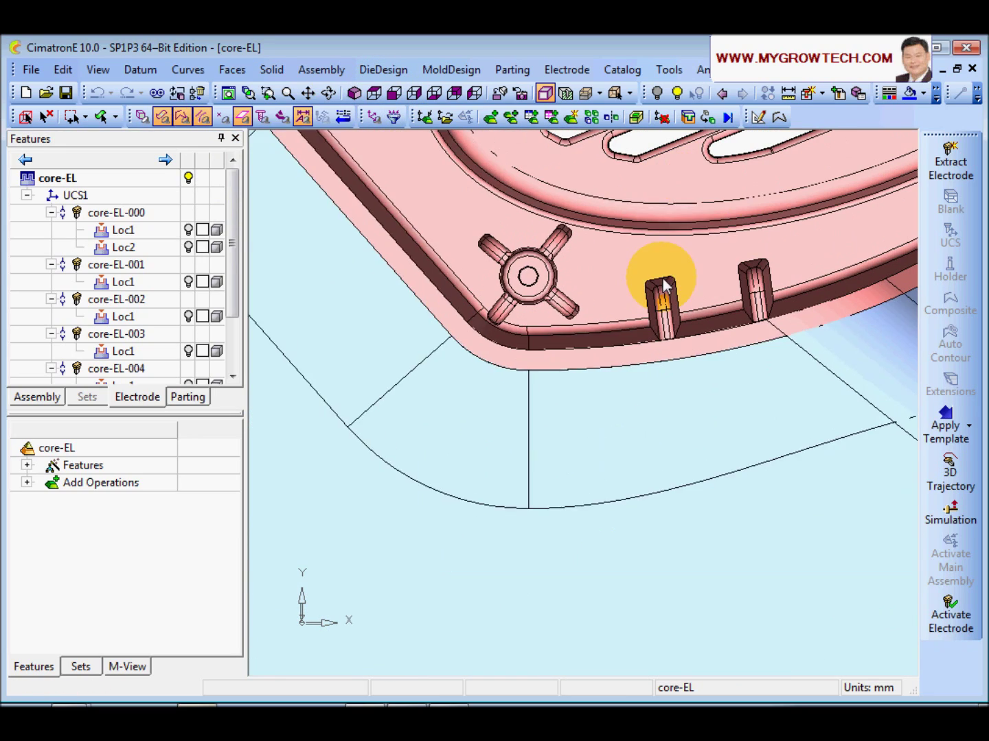
{"action": "scroll", "coordinate": [664, 285], "scroll_direction": "down", "scroll_amount": 5}
{"action": "left_click", "coordinate": [950, 165]}
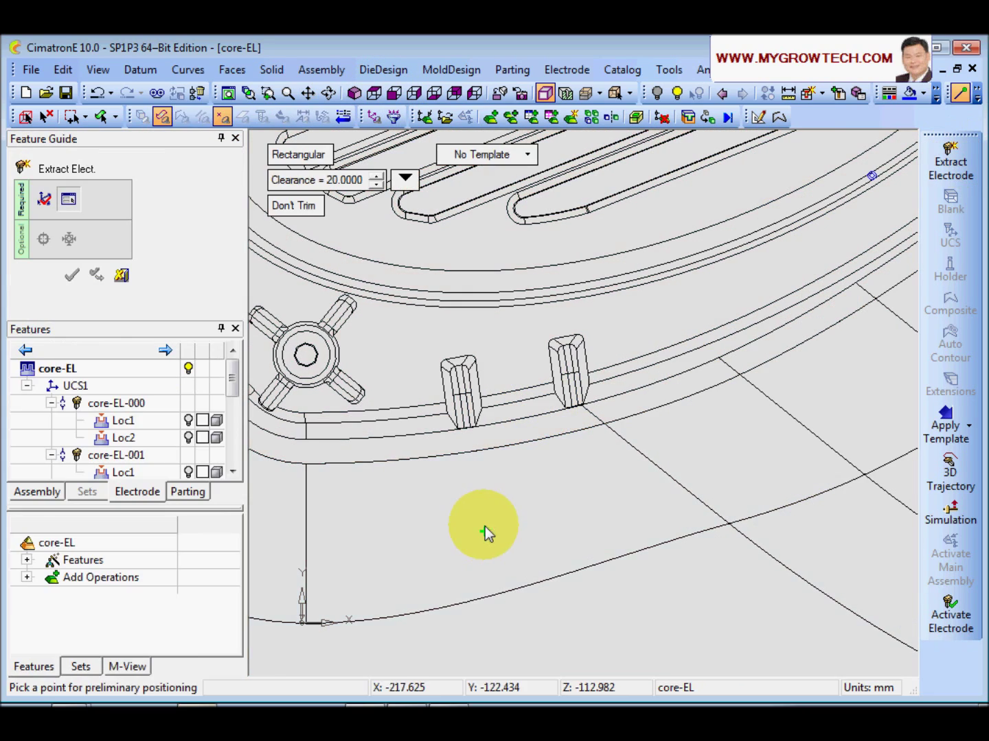
{"action": "left_click", "coordinate": [484, 528]}
{"action": "left_click_drag", "start_coordinate": [560, 494], "coordinate": [510, 529]}
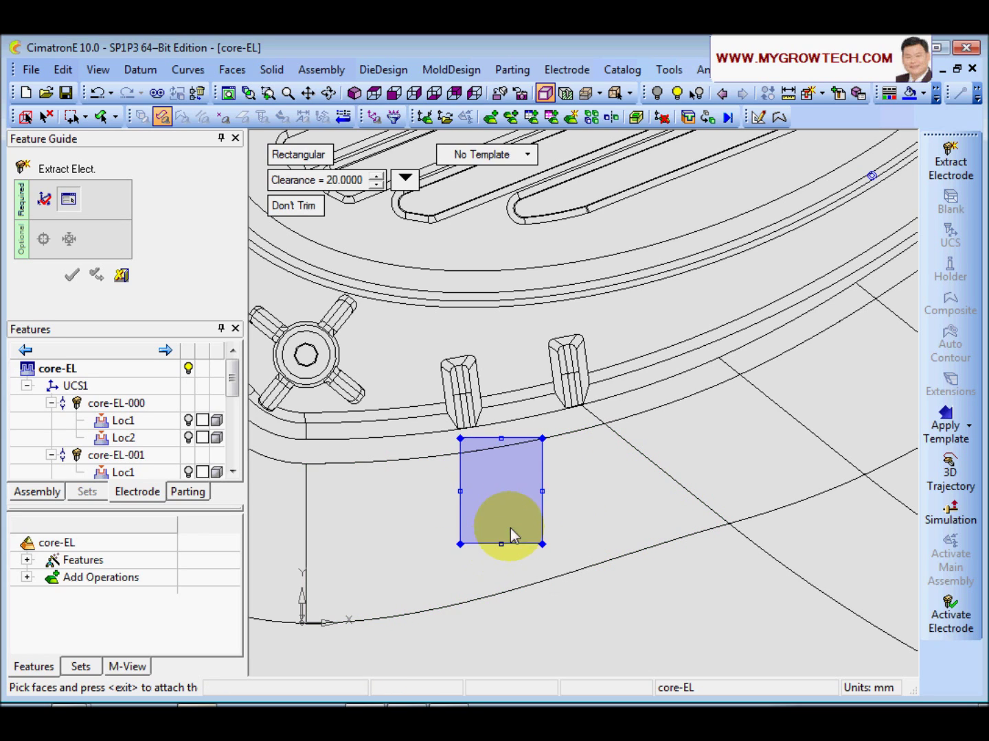
{"action": "left_click_drag", "start_coordinate": [550, 489], "coordinate": [516, 451]}
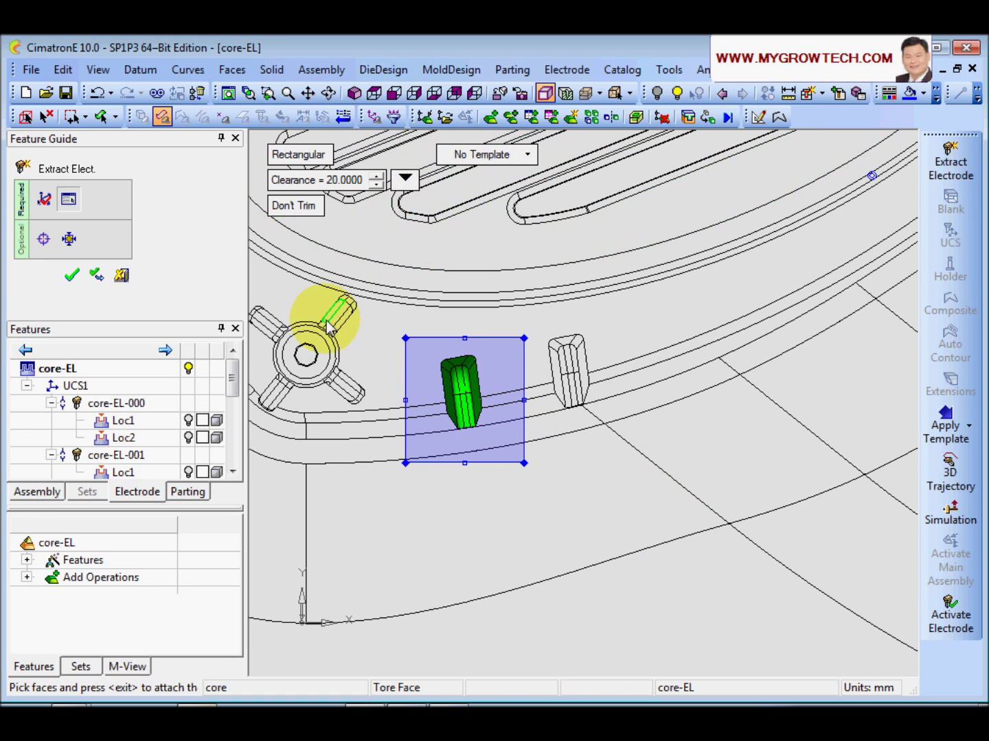
{"action": "middle_click_drag", "start_coordinate": [309, 309], "coordinate": [538, 380]}
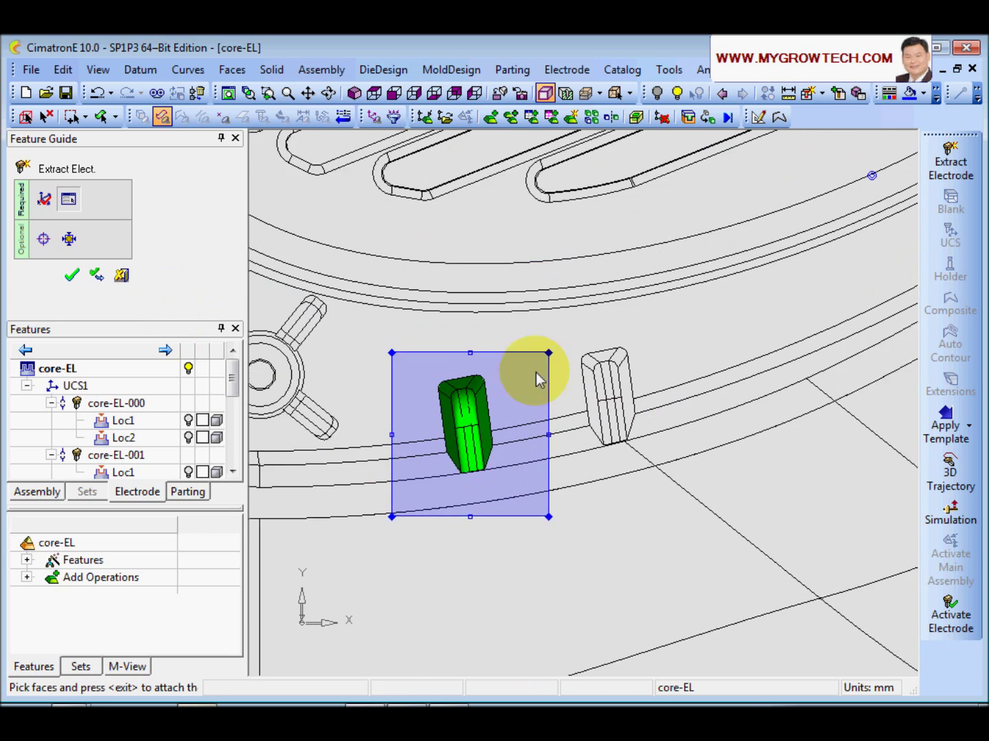
{"action": "left_click", "coordinate": [73, 277]}
{"action": "left_click", "coordinate": [73, 277]}
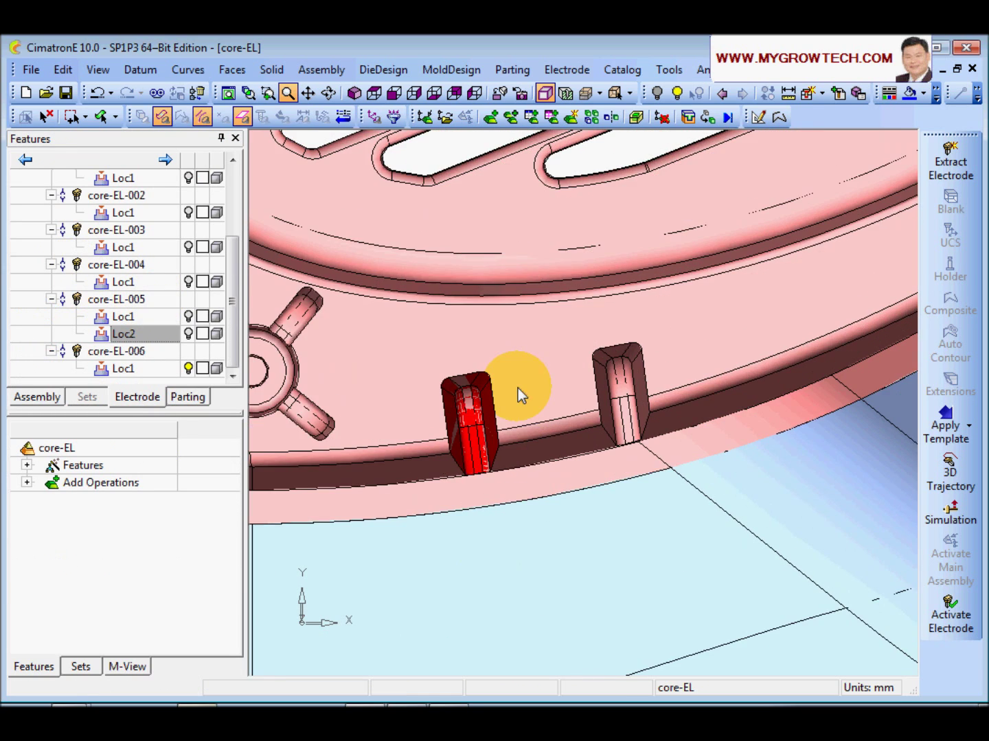
Activate electrode core-EL-006 and hide the core-EL workpiece so that only the extracted electrode faces are shown.
{"action": "mouse_move", "coordinate": [518, 387]}
{"action": "middle_mouse_down"}
{"action": "mouse_move", "coordinate": [488, 501]}
{"action": "mouse_move", "coordinate": [570, 425]}
{"action": "mouse_move", "coordinate": [569, 385]}
{"action": "middle_mouse_up"}
{"action": "double_click", "coordinate": [134, 373]}
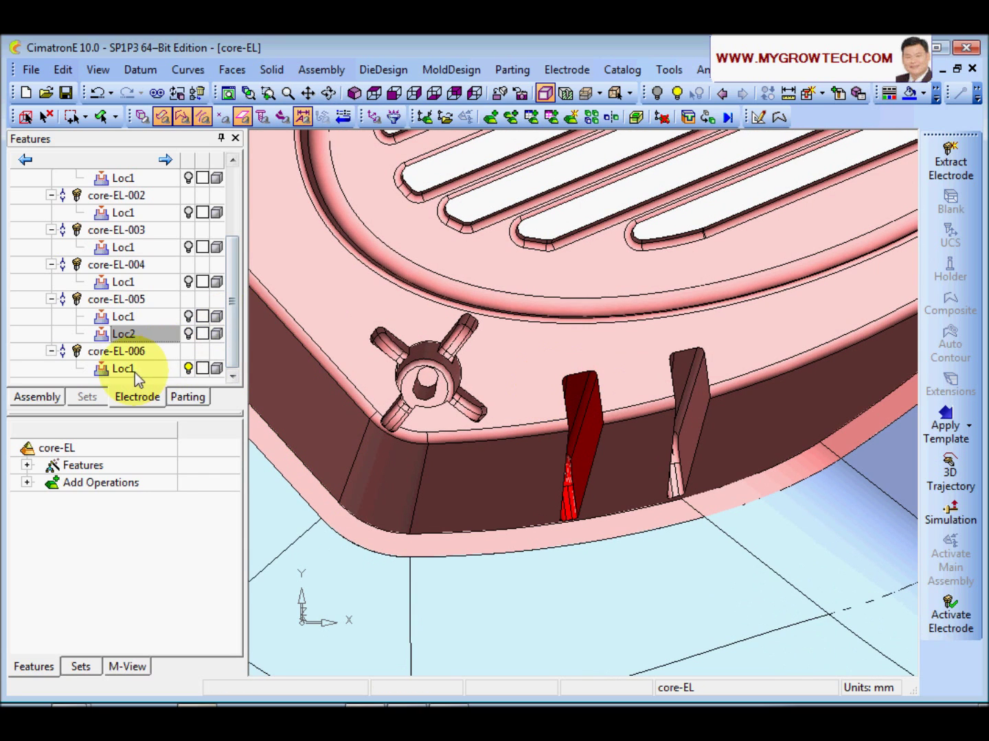
{"action": "left_click_drag", "start_coordinate": [234, 340], "coordinate": [234, 270]}
{"action": "left_click", "coordinate": [189, 178]}
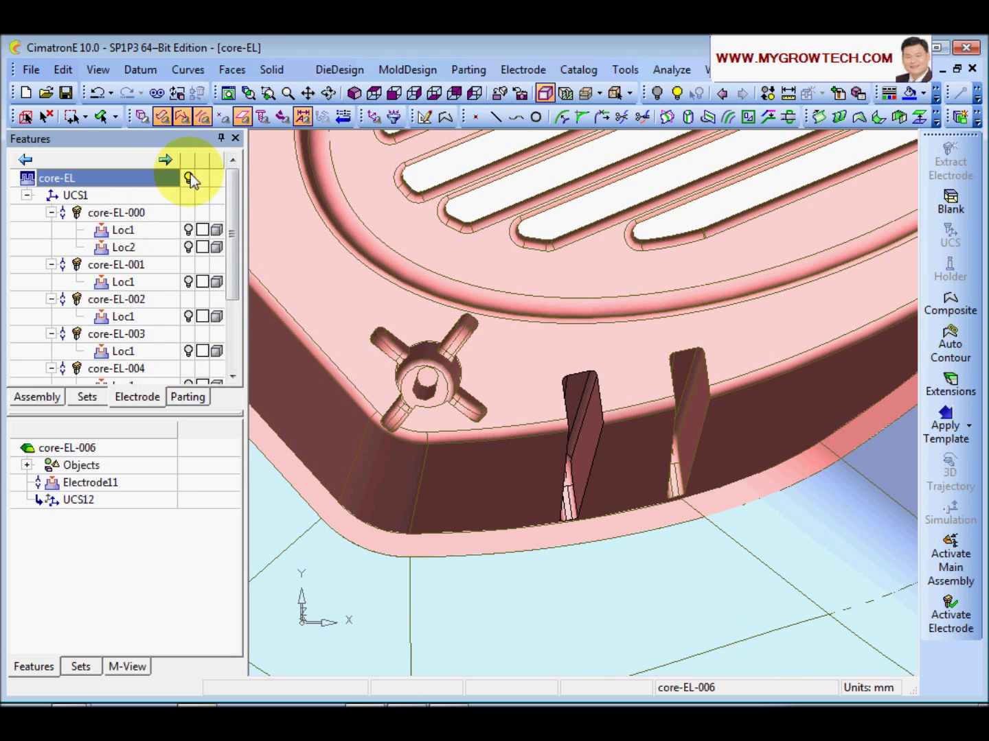
{"action": "middle_click_drag", "start_coordinate": [643, 596], "coordinate": [618, 528]}
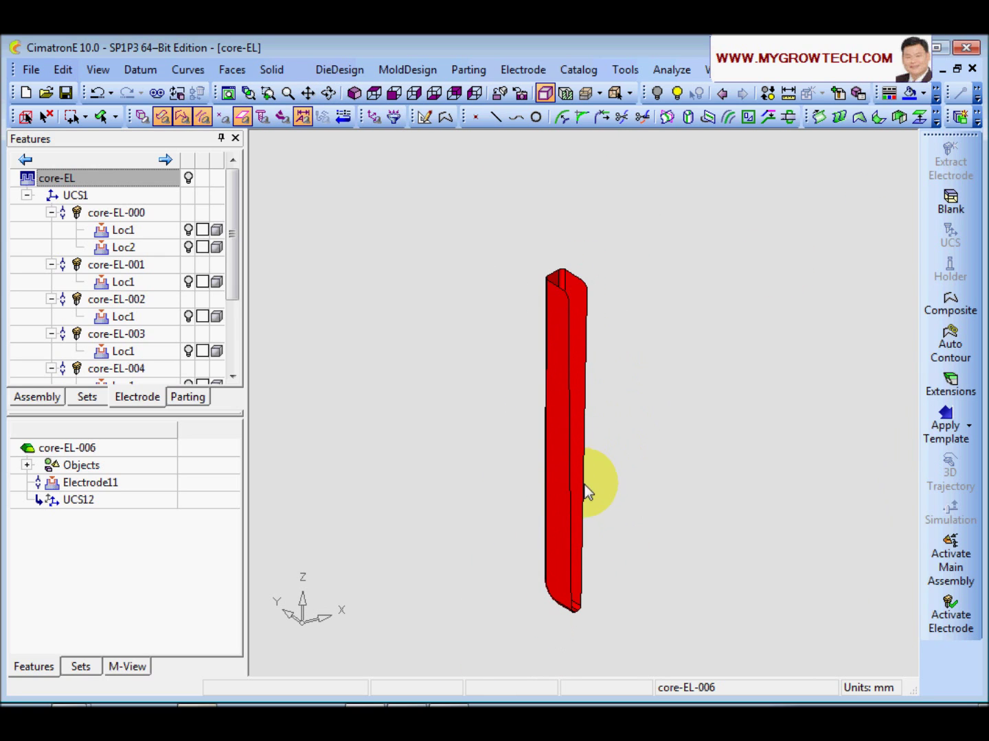
Create the electrode's blank with a marked base, using a chamfered corner for the base marking.
{"action": "left_click", "coordinate": [951, 201]}
{"action": "middle_click_drag", "start_coordinate": [738, 395], "coordinate": [762, 490], "text": "ctrl"}
{"action": "right_click_drag", "start_coordinate": [762, 489], "coordinate": [718, 542], "text": "ctrl"}
{"action": "left_click", "coordinate": [93, 238]}
{"action": "left_click", "coordinate": [306, 154]}
{"action": "left_click", "coordinate": [324, 195]}
{"action": "left_click_drag", "start_coordinate": [442, 371], "coordinate": [499, 384], "text": "ctrl"}
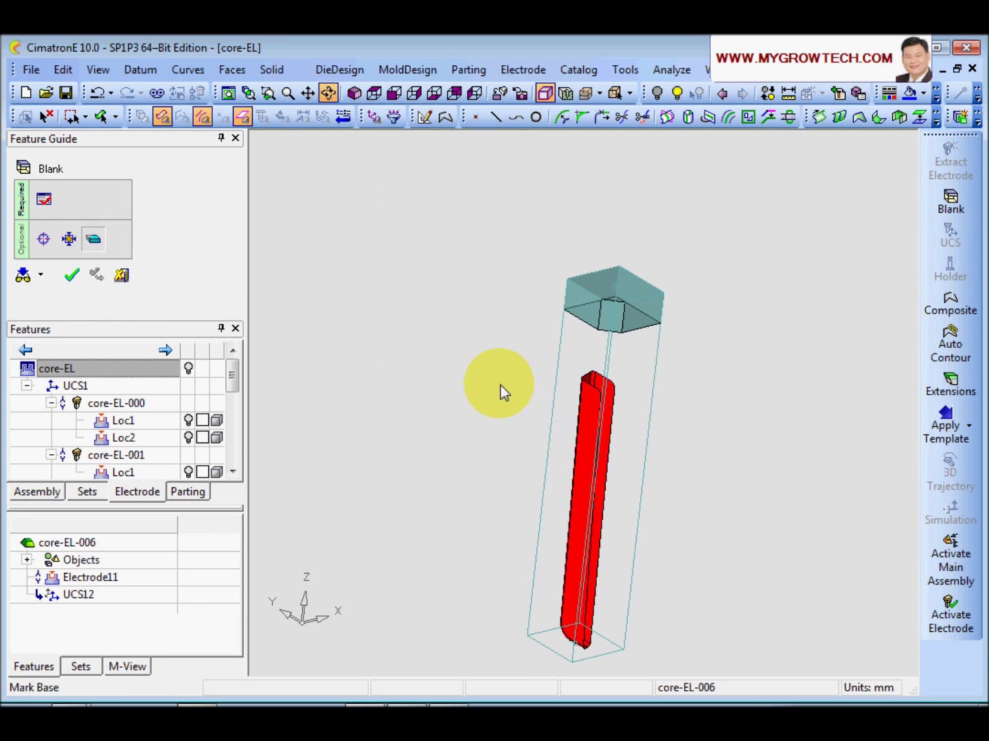
{"action": "right_click_drag", "start_coordinate": [514, 427], "coordinate": [528, 411], "text": "ctrl"}
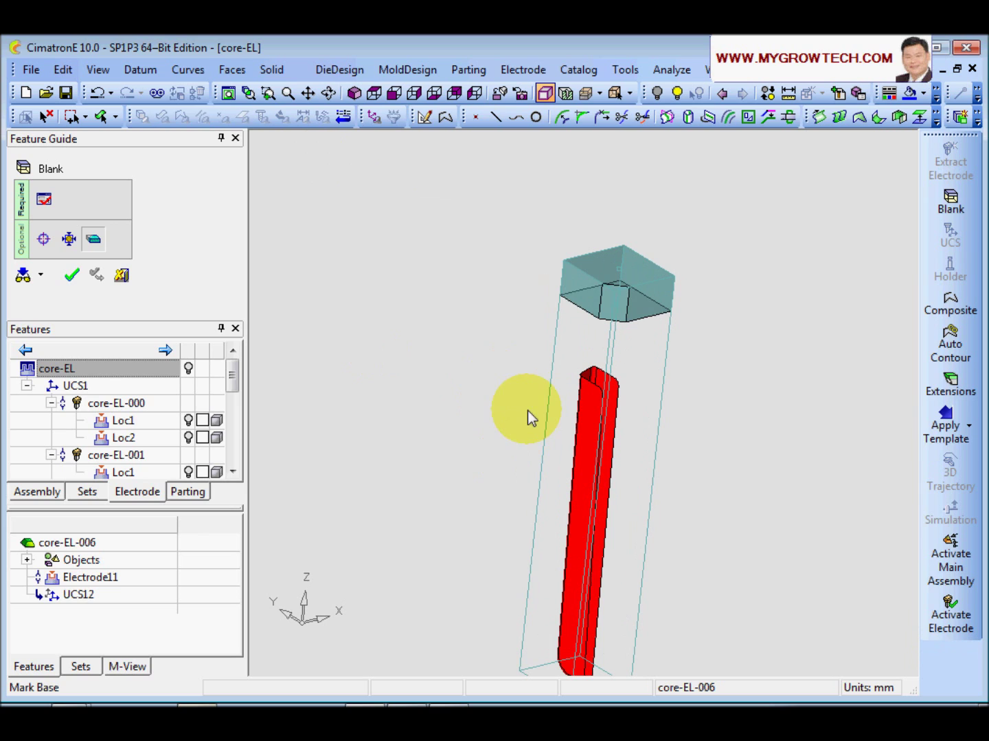
{"action": "left_click", "coordinate": [71, 278]}
Create an electrode UCS with its origin at the point on the blank's lower end, at the foot of the red electrode faces.
{"action": "left_click_drag", "start_coordinate": [448, 461], "coordinate": [560, 375], "text": "ctrl"}
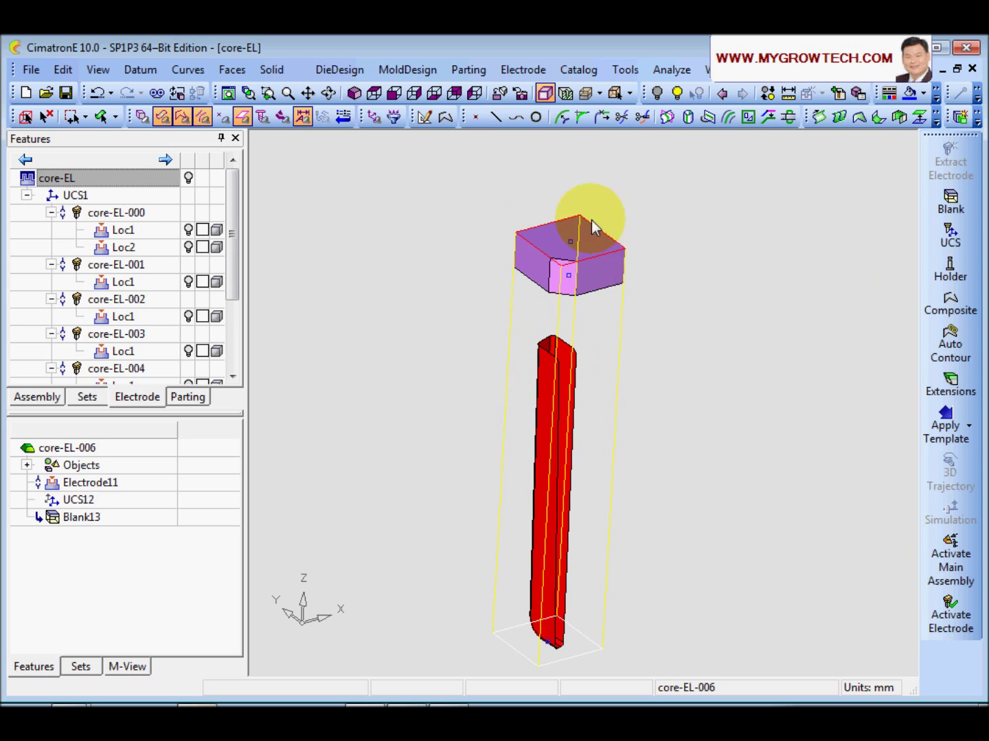
{"action": "right_click_drag", "start_coordinate": [670, 340], "coordinate": [662, 373], "text": "ctrl"}
{"action": "middle_click_drag", "start_coordinate": [661, 373], "coordinate": [664, 344], "text": "ctrl"}
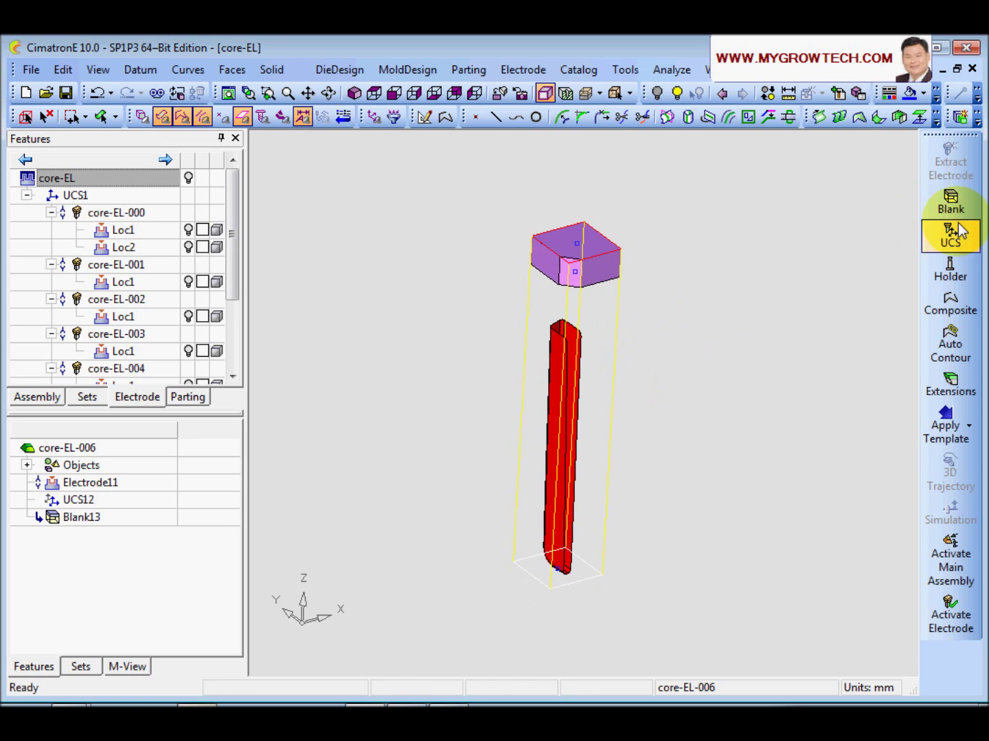
{"action": "left_click", "coordinate": [955, 240]}
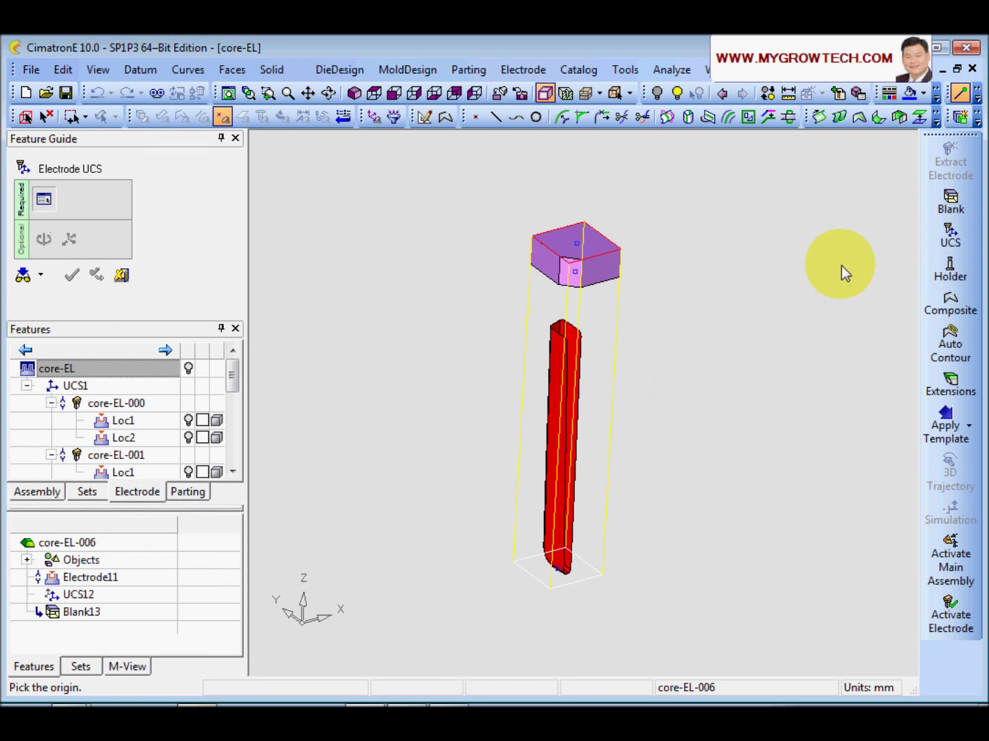
{"action": "middle_click_drag", "start_coordinate": [710, 358], "coordinate": [724, 308], "text": "ctrl"}
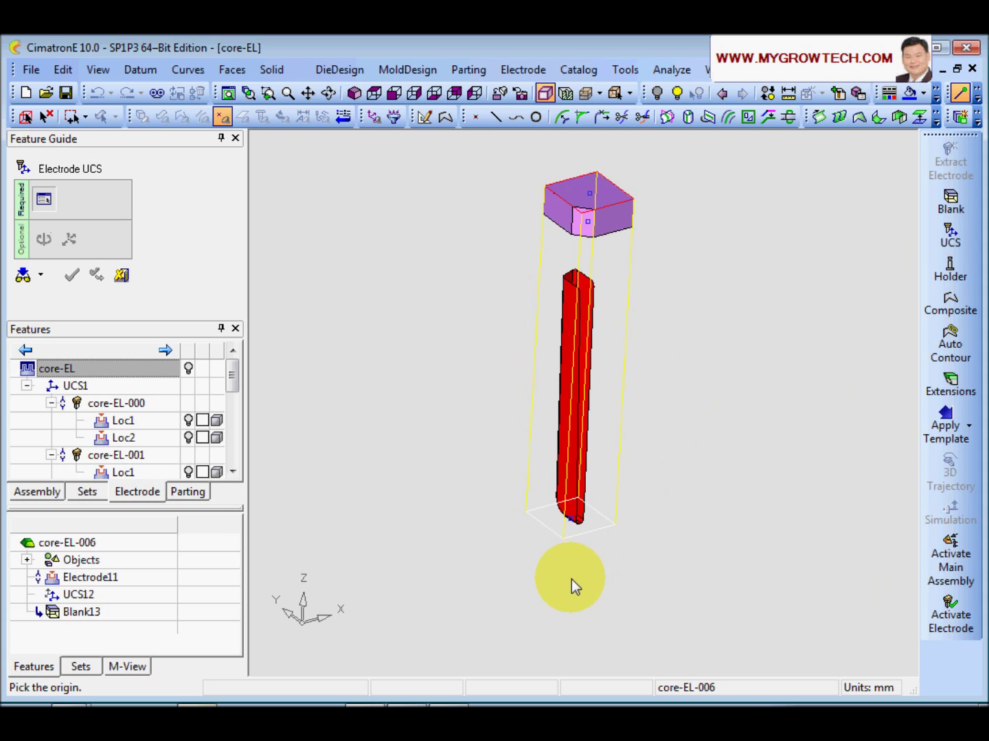
{"action": "left_click", "coordinate": [570, 522]}
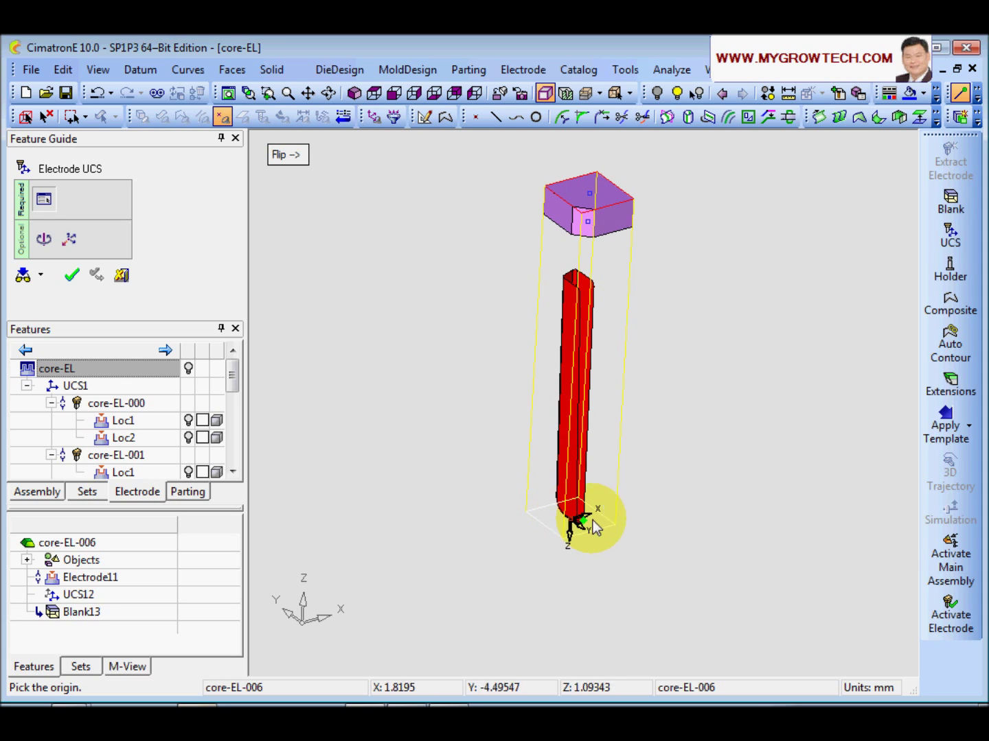
{"action": "left_click", "coordinate": [593, 200]}
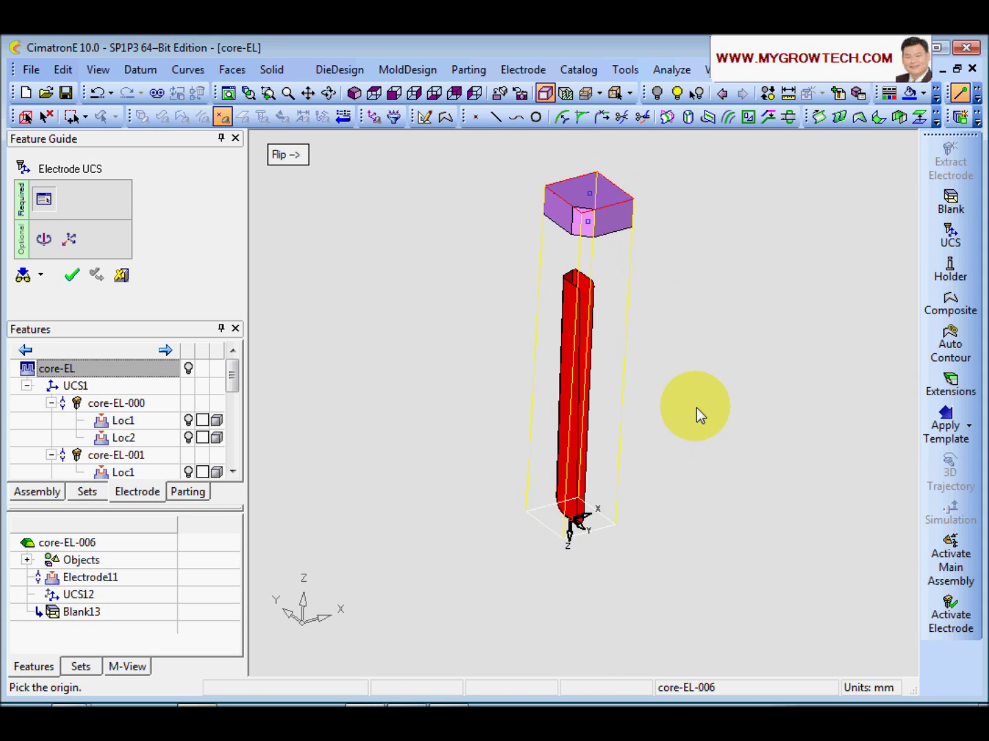
{"action": "right_click", "coordinate": [698, 396]}
{"action": "left_click", "coordinate": [699, 392]}
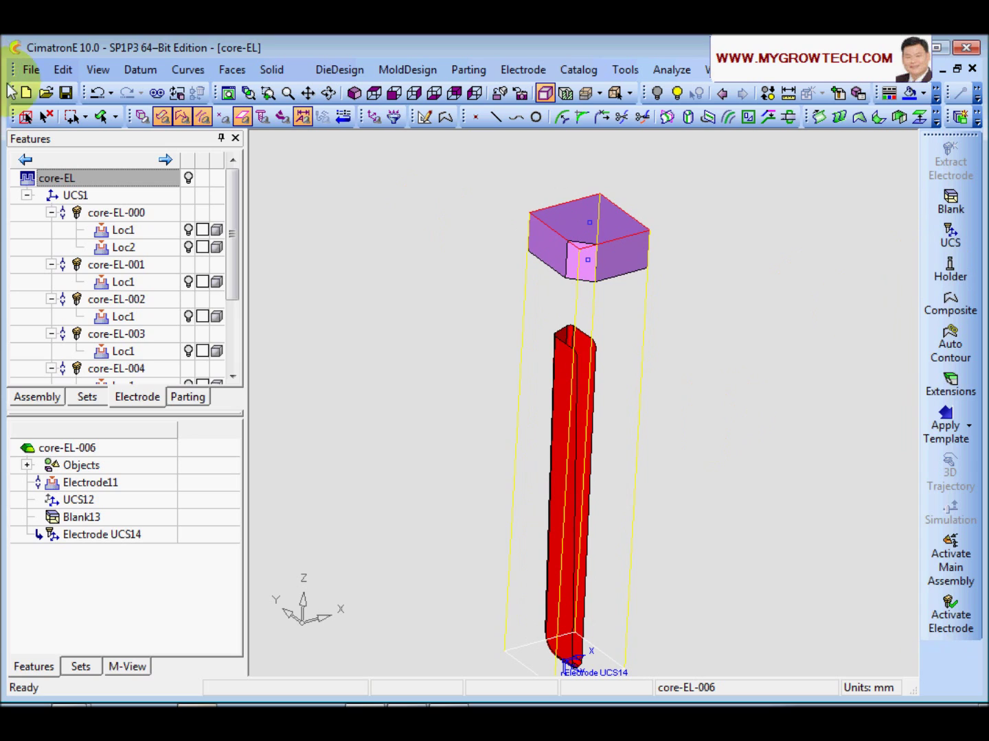
Open the holder file ER-010793.elt from the Erowa mm folder of the electrode design templates.
{"action": "left_click", "coordinate": [46, 93]}
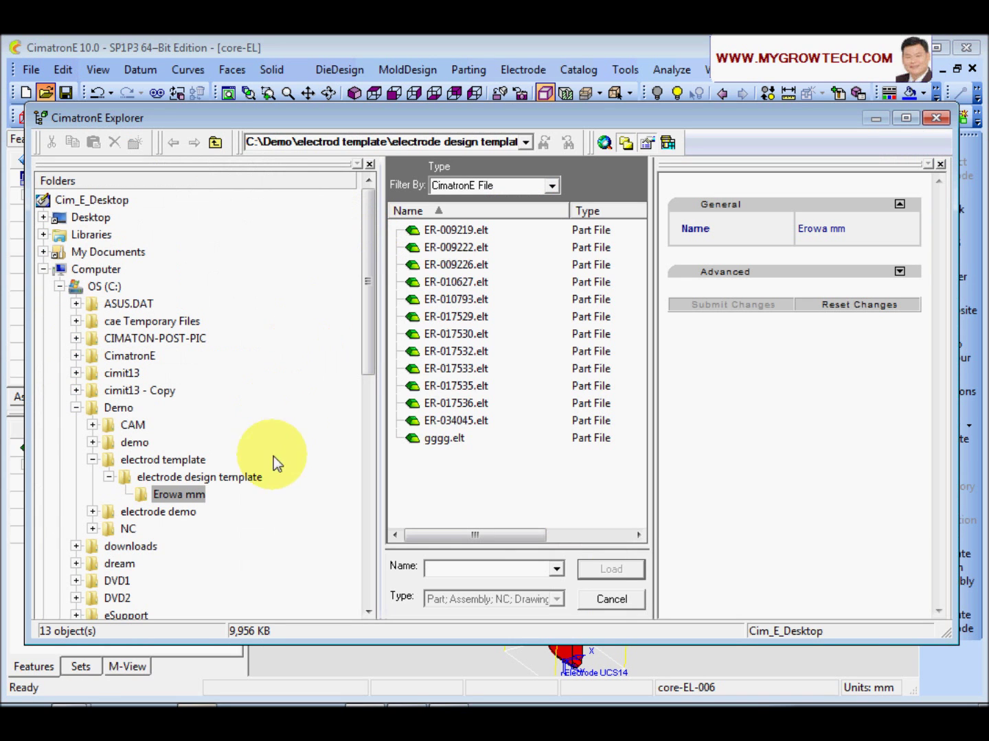
{"action": "left_click", "coordinate": [134, 443]}
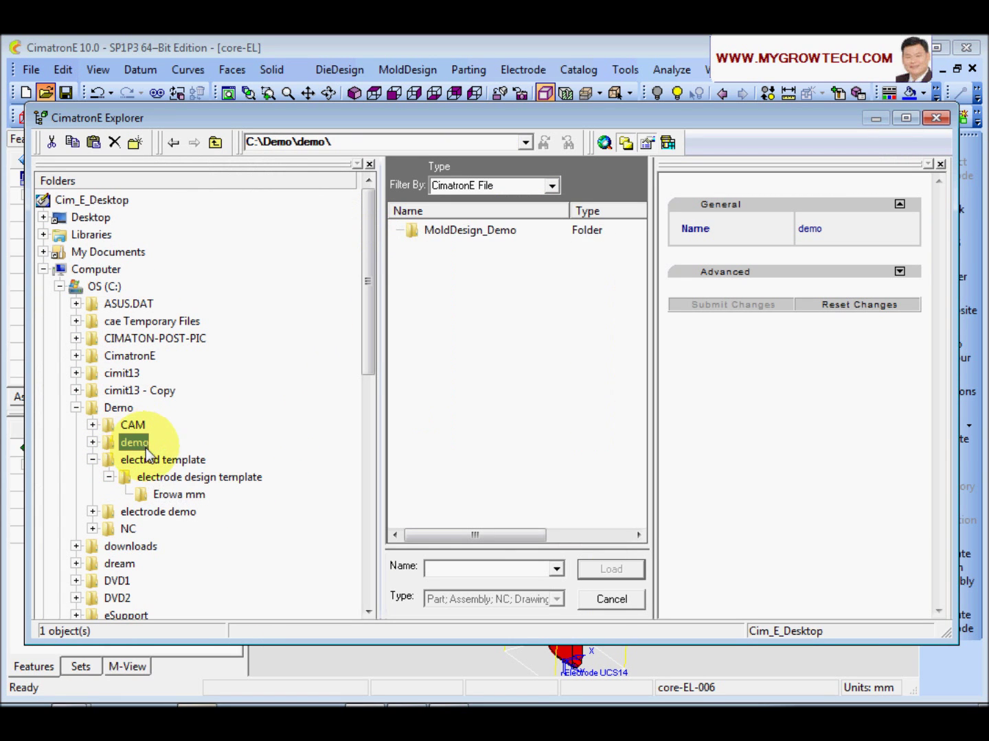
{"action": "left_click", "coordinate": [178, 464]}
{"action": "left_click", "coordinate": [217, 480]}
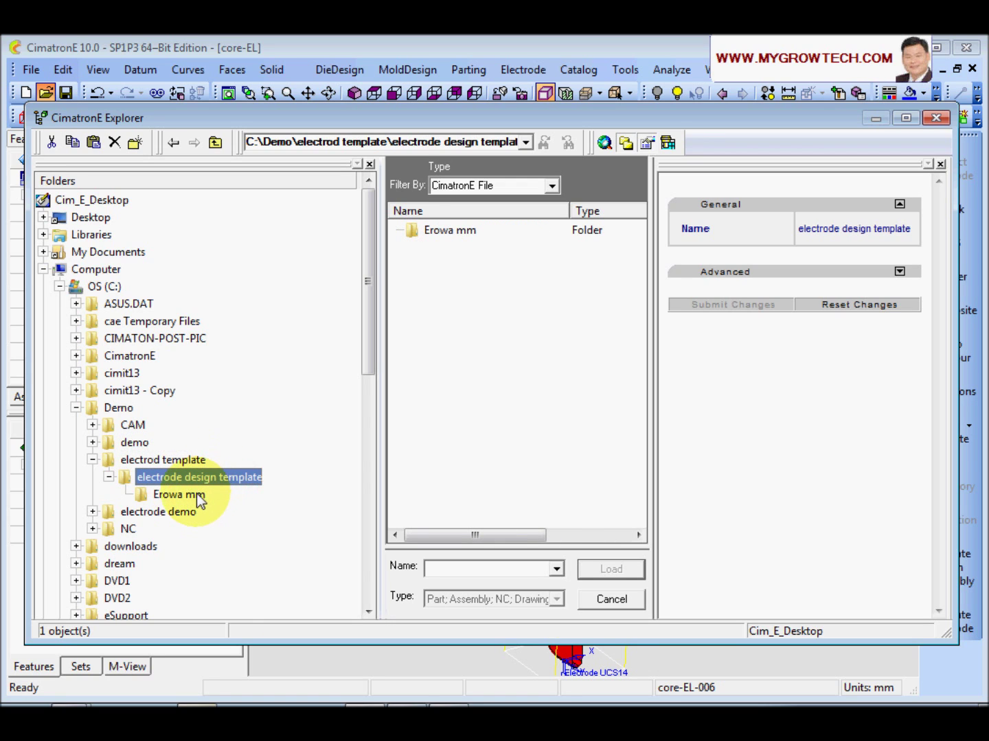
{"action": "left_click", "coordinate": [196, 497]}
{"action": "left_click", "coordinate": [458, 267]}
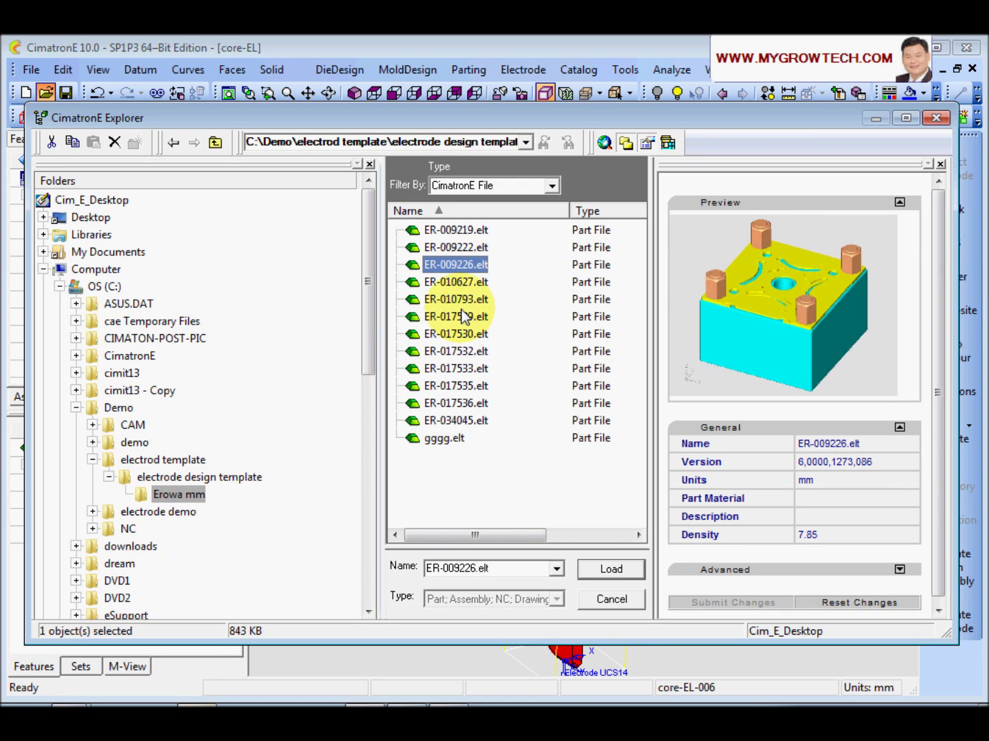
{"action": "key", "text": "Down"}
{"action": "key", "text": "Down"}
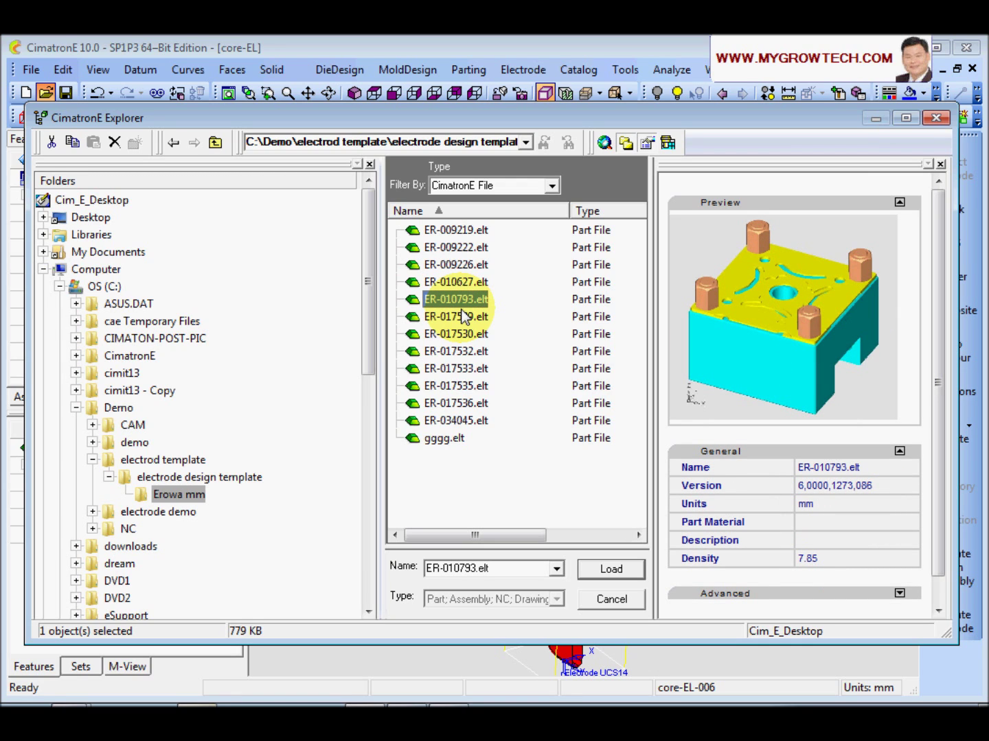
{"action": "left_click", "coordinate": [611, 572]}
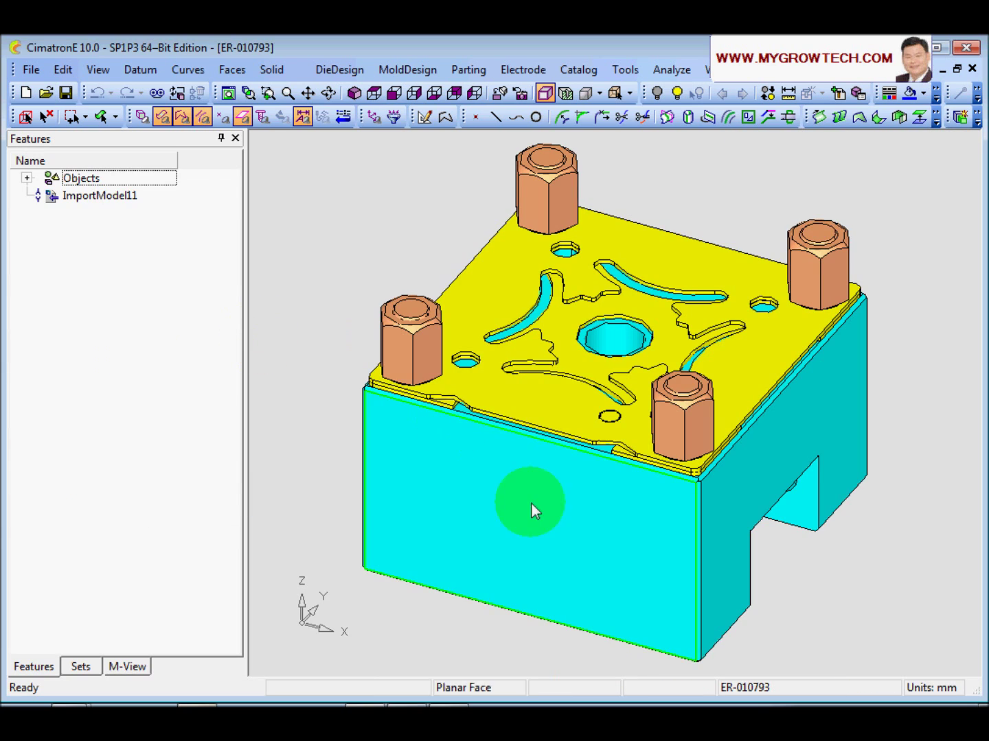
Show the datums of the ER-010793 holder and view its UCS from the slotted side.
{"action": "scroll", "coordinate": [474, 406], "scroll_direction": "down", "scroll_amount": 1}
{"action": "left_click_drag", "start_coordinate": [474, 405], "coordinate": [452, 283], "text": "ctrl"}
{"action": "right_click", "coordinate": [423, 229]}
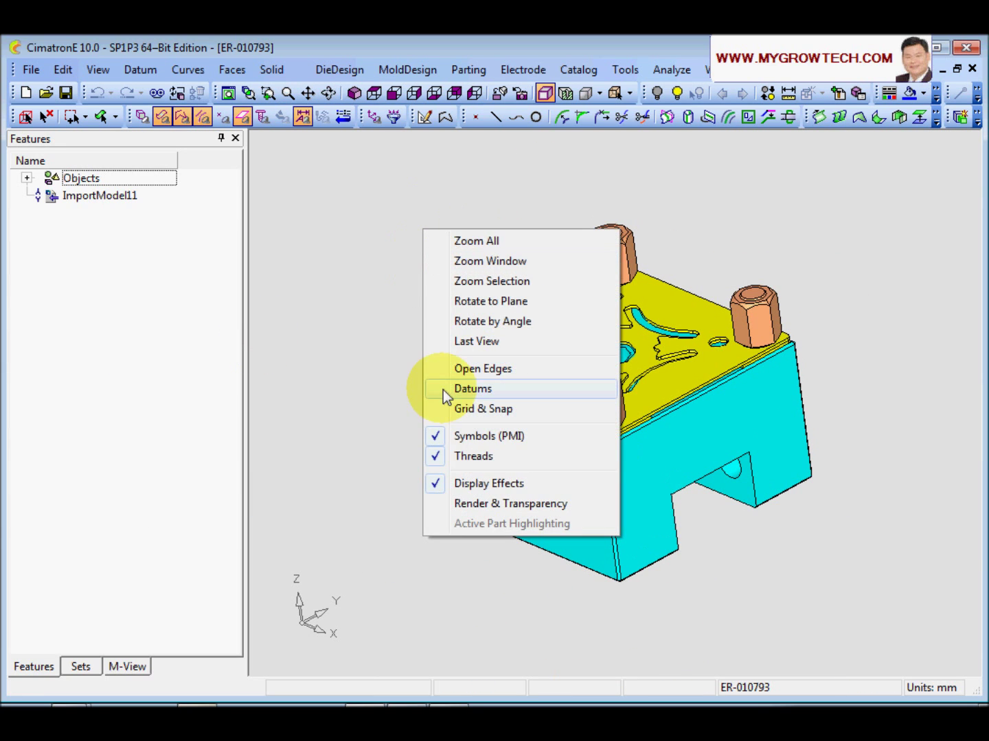
{"action": "left_click", "coordinate": [496, 393]}
{"action": "left_click_drag", "start_coordinate": [417, 331], "coordinate": [578, 510], "text": "ctrl"}
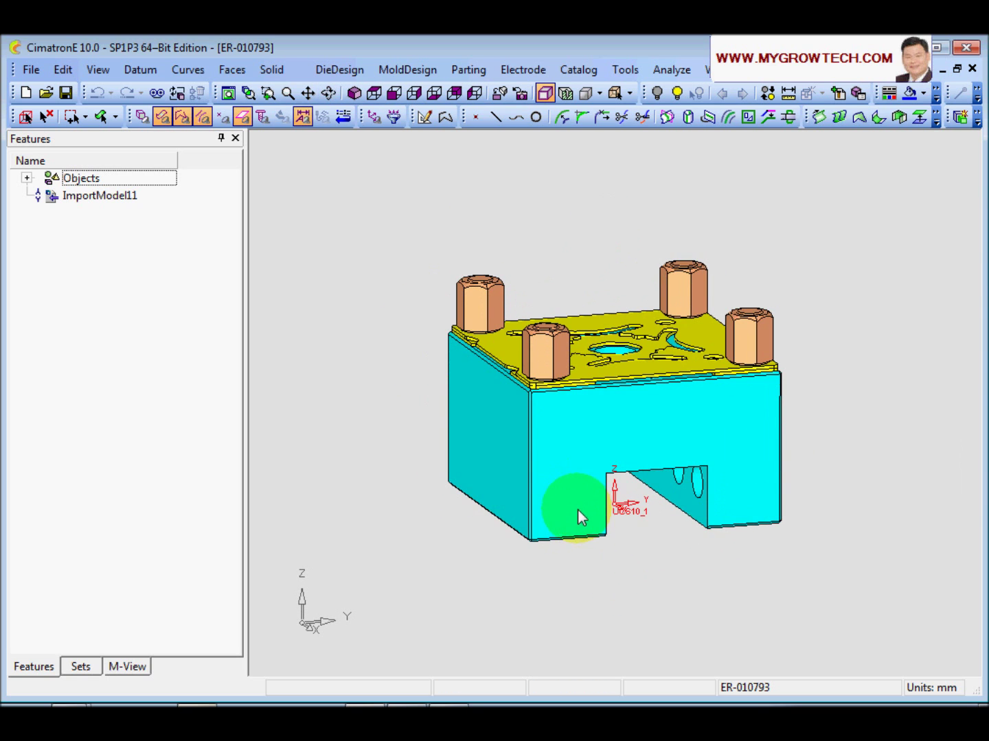
Examine the UCS position and orientation relative to the holder's slot from several angles, and close the holder file without saving.
{"action": "scroll", "coordinate": [646, 425], "scroll_direction": "up", "scroll_amount": 3}
{"action": "mouse_move", "coordinate": [646, 425]}
{"action": "left_mouse_down", "text": "ctrl"}
{"action": "mouse_move", "coordinate": [626, 489]}
{"action": "mouse_move", "coordinate": [653, 417]}
{"action": "mouse_move", "coordinate": [656, 440]}
{"action": "mouse_move", "coordinate": [633, 431]}
{"action": "left_mouse_up", "text": "ctrl"}
{"action": "scroll", "coordinate": [652, 417], "scroll_direction": "up", "scroll_amount": 3}
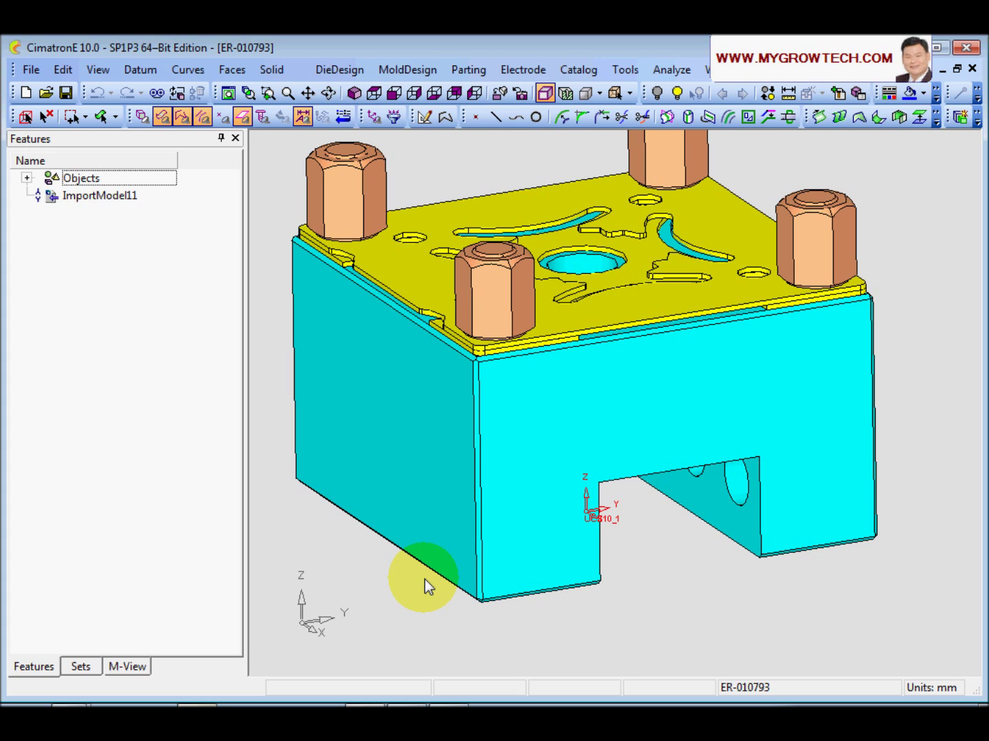
{"action": "right_click_drag", "start_coordinate": [475, 450], "coordinate": [421, 544], "text": "ctrl"}
{"action": "middle_click_drag", "start_coordinate": [425, 553], "coordinate": [426, 534], "text": "ctrl"}
{"action": "left_click_drag", "start_coordinate": [460, 570], "coordinate": [524, 583], "text": "ctrl"}
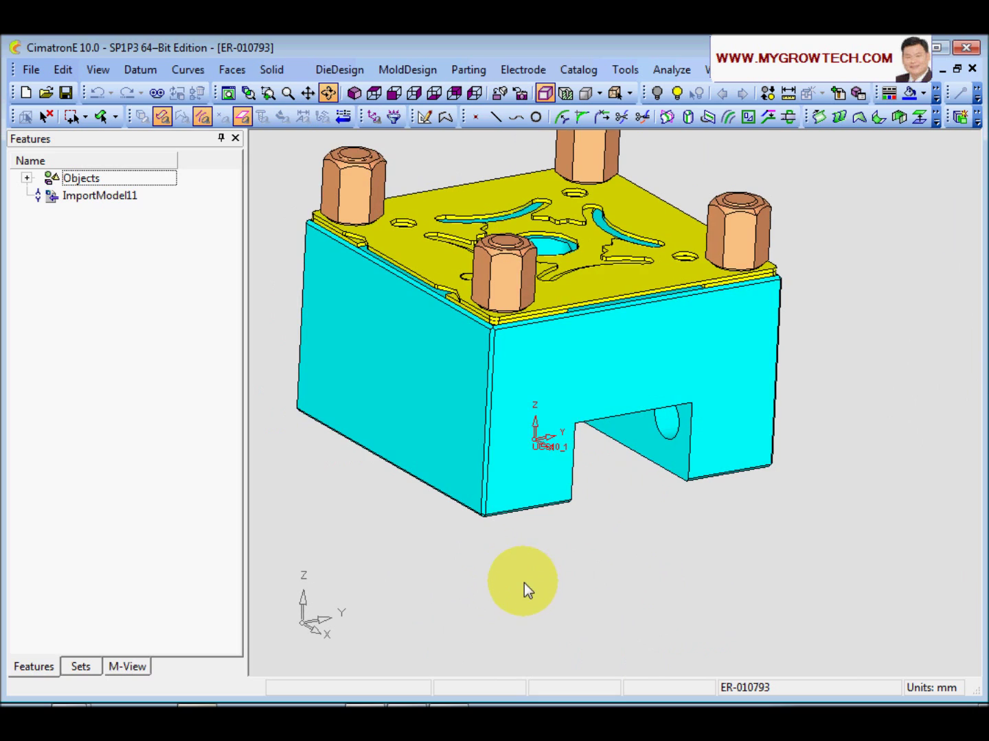
{"action": "left_click_drag", "start_coordinate": [416, 366], "coordinate": [447, 399], "text": "ctrl"}
{"action": "scroll", "coordinate": [589, 419], "scroll_direction": "up", "scroll_amount": 5}
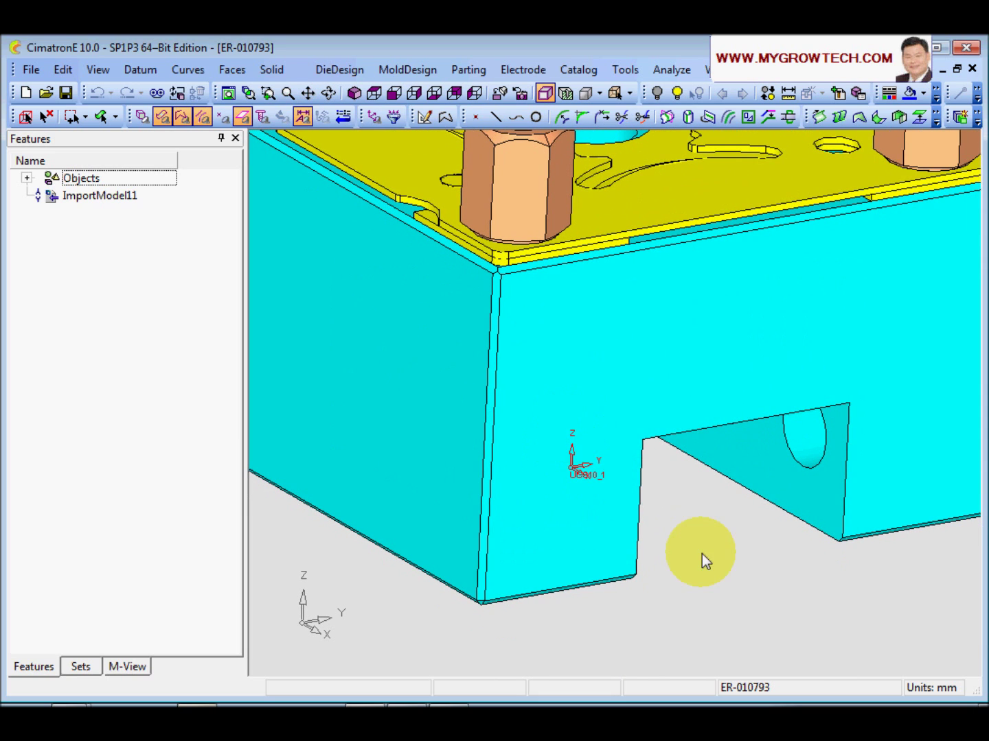
{"action": "left_click", "coordinate": [573, 466]}
{"action": "left_click_drag", "start_coordinate": [690, 519], "coordinate": [663, 504], "text": "ctrl"}
{"action": "right_click_drag", "start_coordinate": [750, 499], "coordinate": [730, 548], "text": "ctrl"}
{"action": "middle_click_drag", "start_coordinate": [701, 564], "coordinate": [645, 565], "text": "ctrl"}
{"action": "right_click_drag", "start_coordinate": [655, 572], "coordinate": [674, 534], "text": "ctrl"}
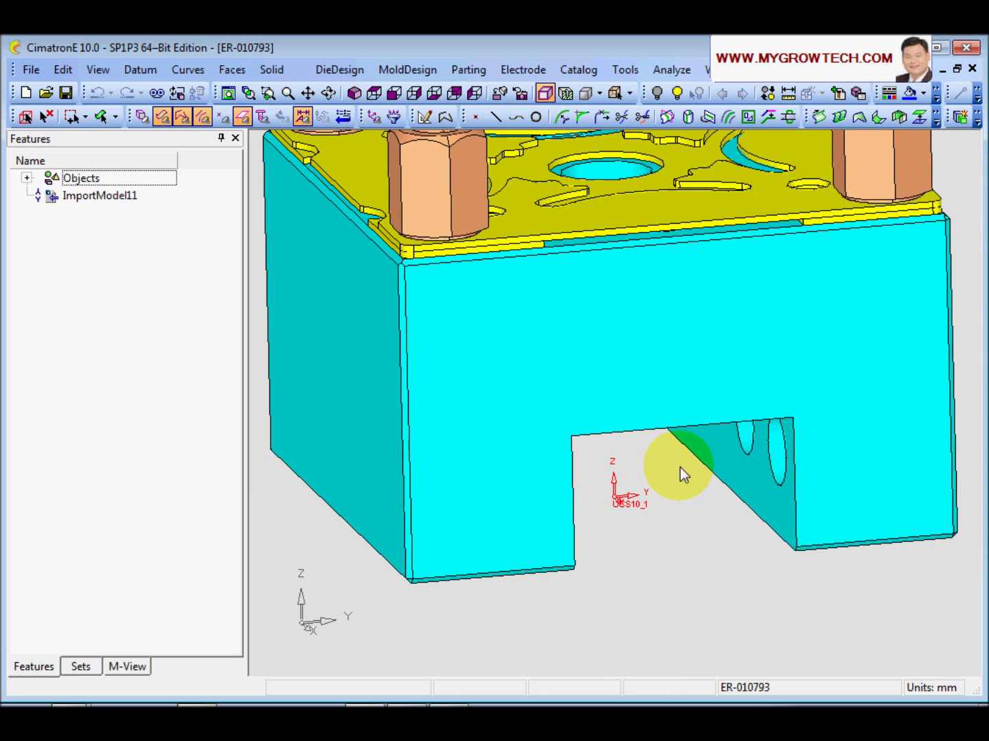
{"action": "left_click", "coordinate": [624, 502]}
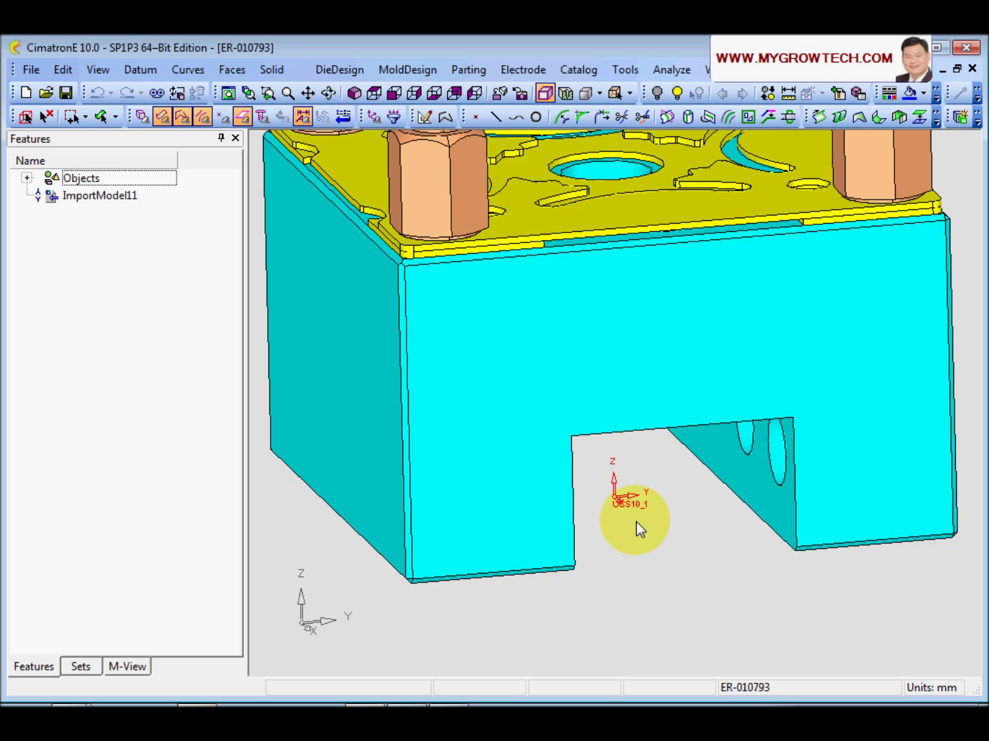
{"action": "right_click_drag", "start_coordinate": [637, 505], "coordinate": [567, 504], "text": "ctrl"}
{"action": "left_click_drag", "start_coordinate": [633, 492], "coordinate": [659, 498], "text": "ctrl"}
{"action": "right_click_drag", "start_coordinate": [658, 498], "coordinate": [677, 381], "text": "ctrl"}
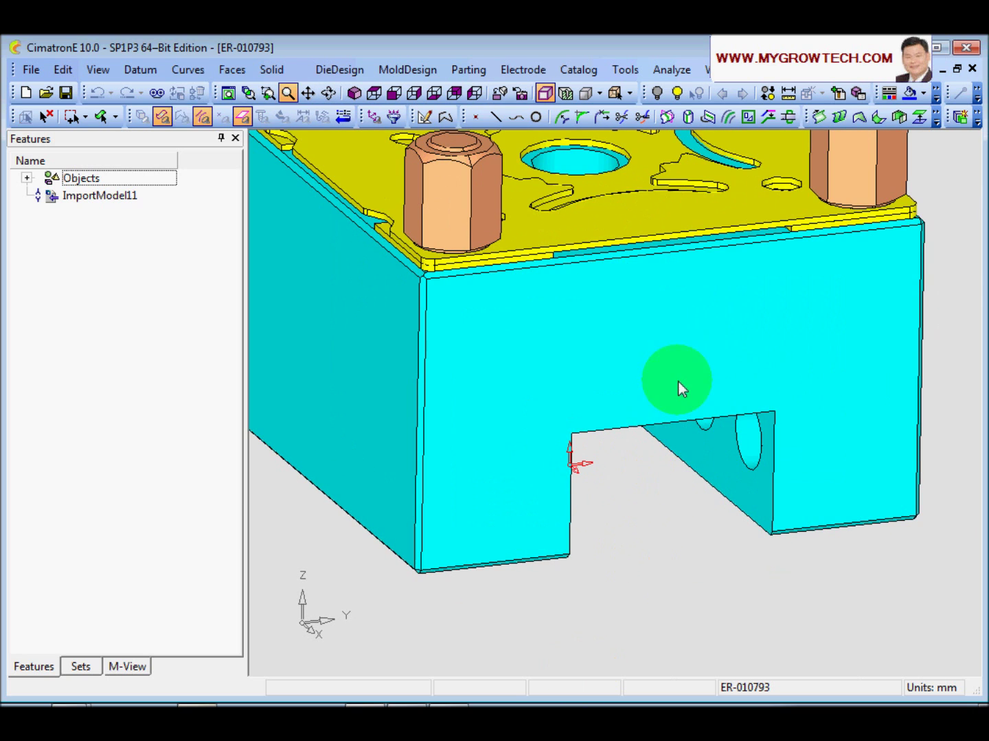
{"action": "left_click_drag", "start_coordinate": [473, 485], "coordinate": [505, 498], "text": "ctrl"}
{"action": "middle_click_drag", "start_coordinate": [504, 498], "coordinate": [563, 521], "text": "ctrl"}
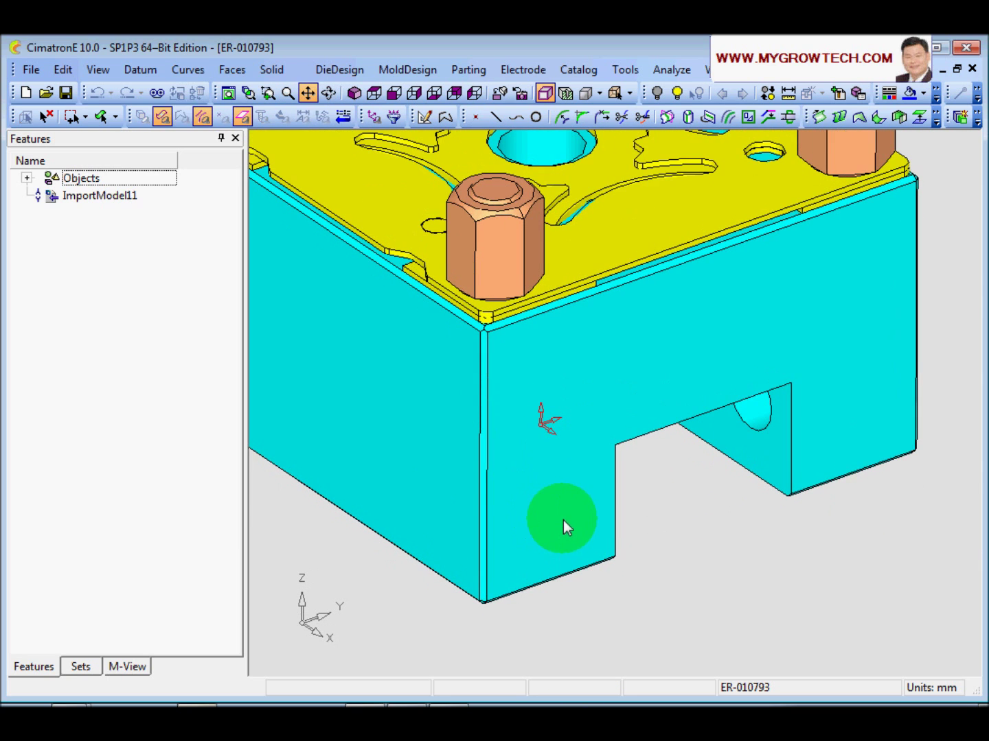
{"action": "left_click", "coordinate": [973, 69]}
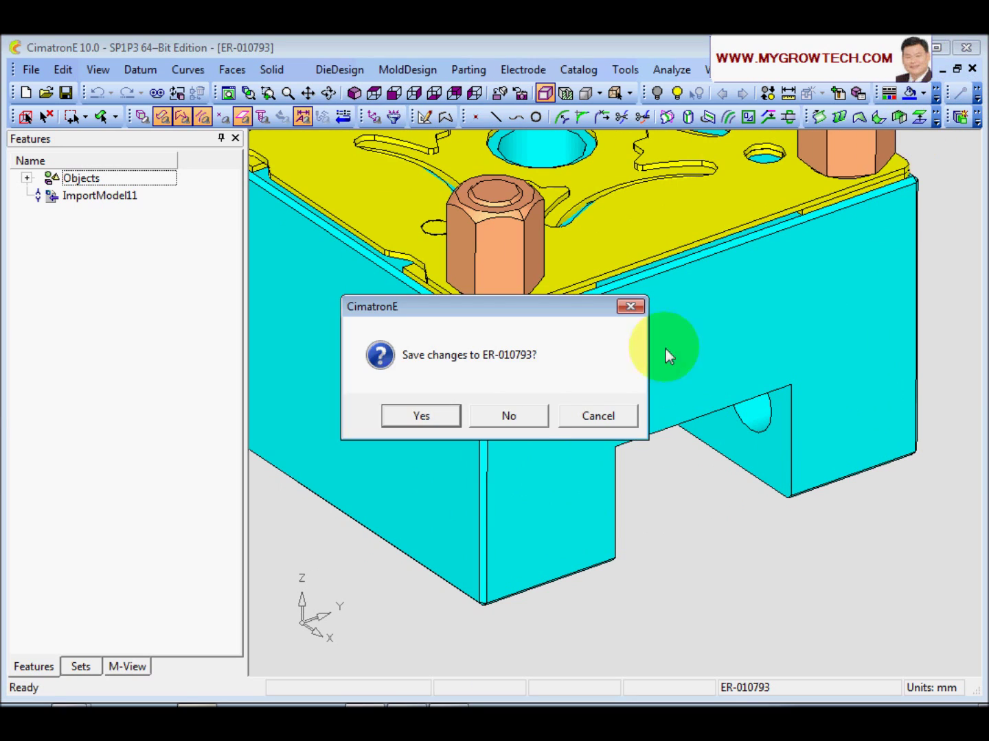
{"action": "left_click", "coordinate": [527, 415]}
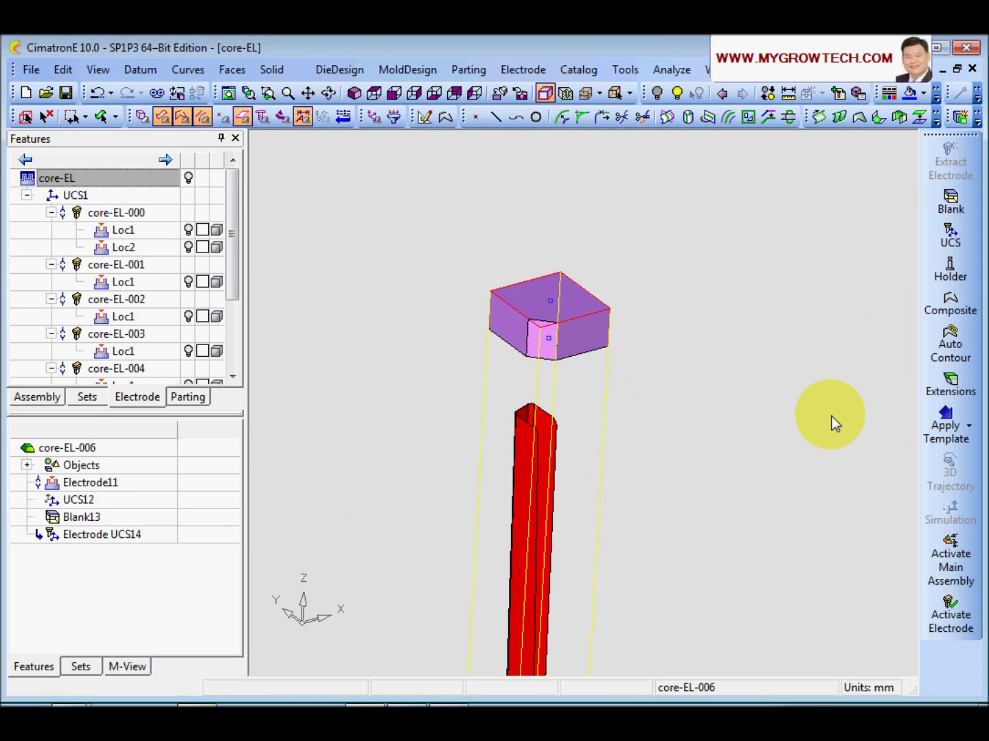
Load the ER-010793.elt holder from the Erowa mm templates into the electrode core-EL-006.
{"action": "left_click", "coordinate": [951, 274]}
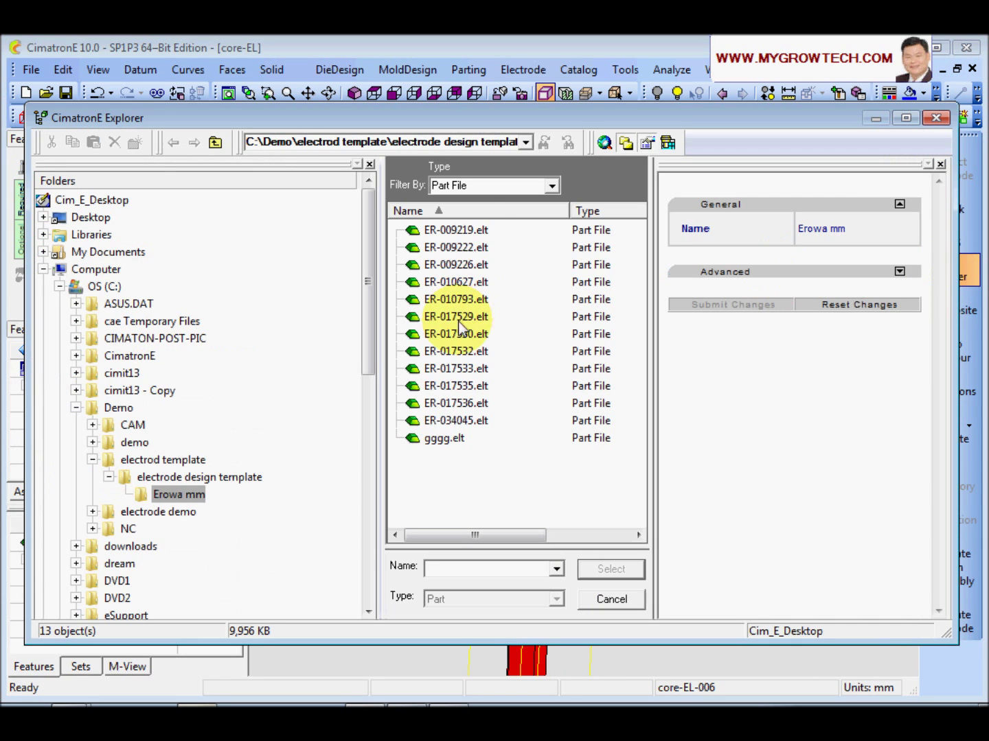
{"action": "left_click", "coordinate": [473, 266]}
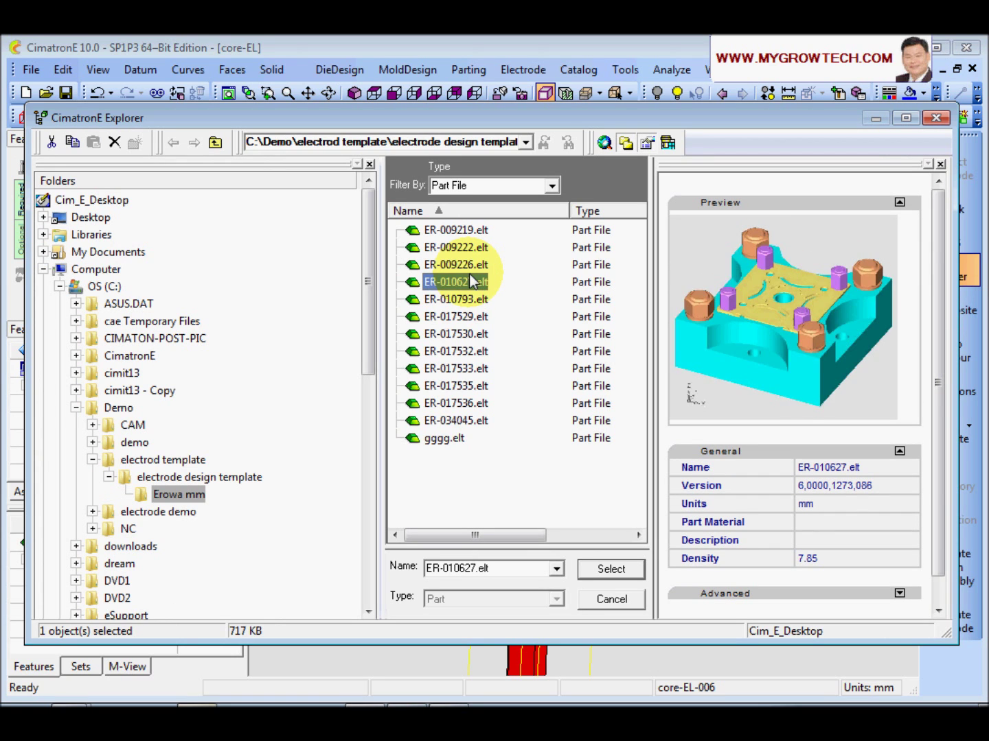
{"action": "key", "text": "Down"}
{"action": "key", "text": "Down"}
{"action": "key", "text": "Up"}
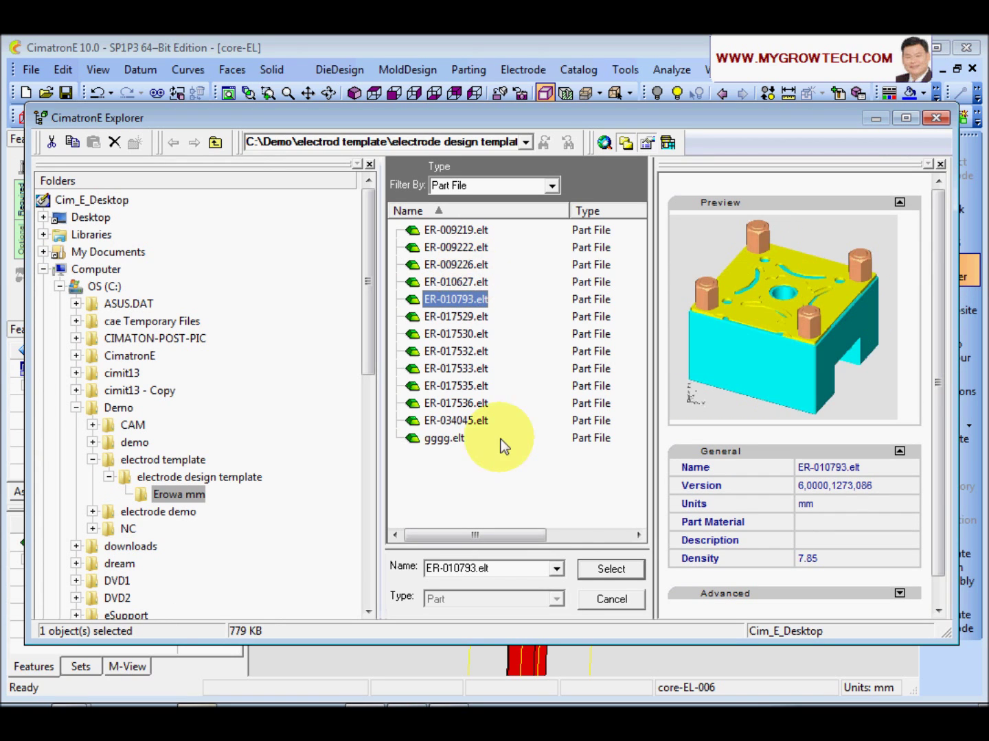
{"action": "left_click", "coordinate": [622, 571]}
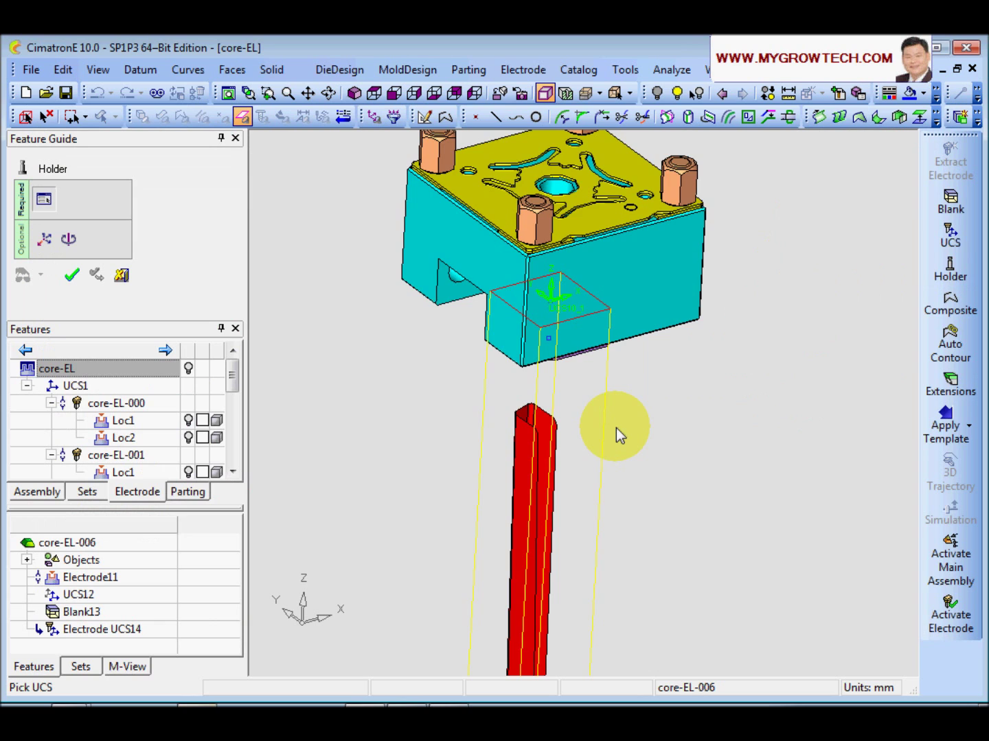
Check how the holder's slot sits on the blank at its UCS and accept the holder placement.
{"action": "scroll", "coordinate": [615, 428], "scroll_direction": "down", "scroll_amount": 3}
{"action": "middle_click_drag", "start_coordinate": [625, 409], "coordinate": [578, 565]}
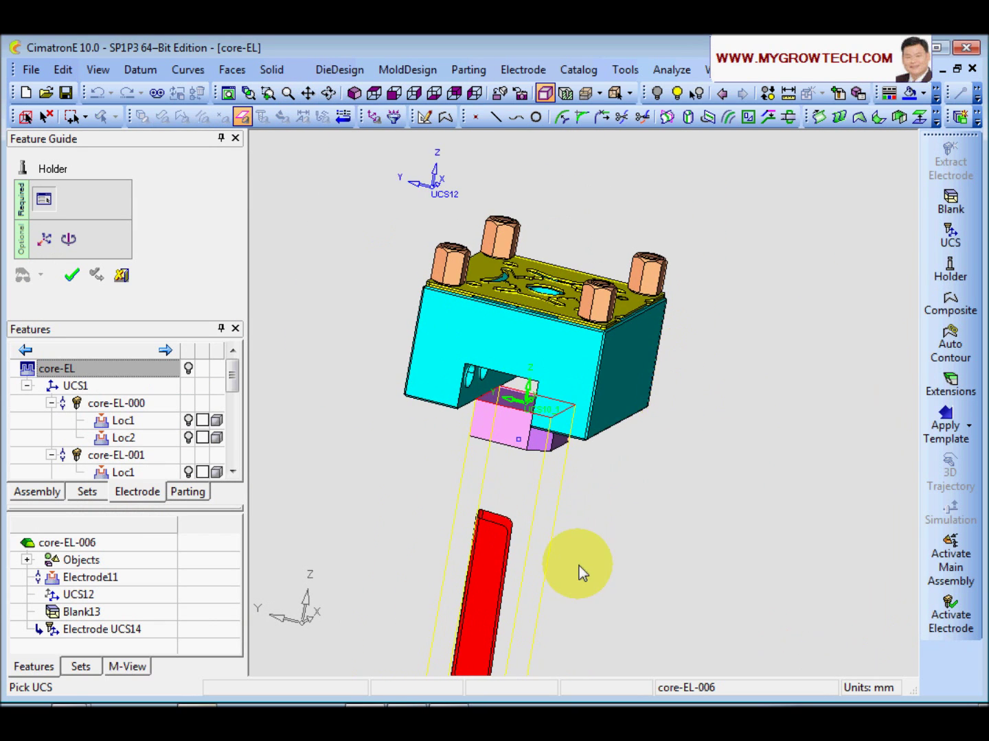
{"action": "scroll", "coordinate": [653, 473], "scroll_direction": "up", "scroll_amount": 5}
{"action": "scroll", "coordinate": [707, 415], "scroll_direction": "up", "scroll_amount": 2}
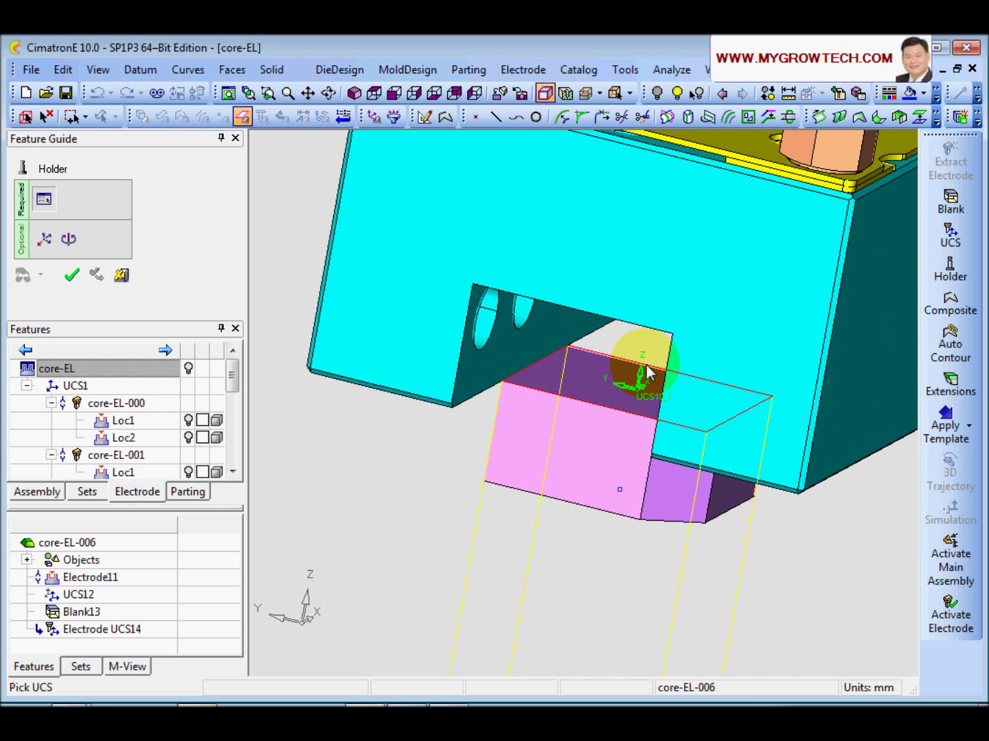
{"action": "scroll", "coordinate": [618, 412], "scroll_direction": "down", "scroll_amount": 5}
{"action": "middle_click_drag", "start_coordinate": [602, 453], "coordinate": [546, 422]}
{"action": "scroll", "coordinate": [545, 423], "scroll_direction": "down", "scroll_amount": 3}
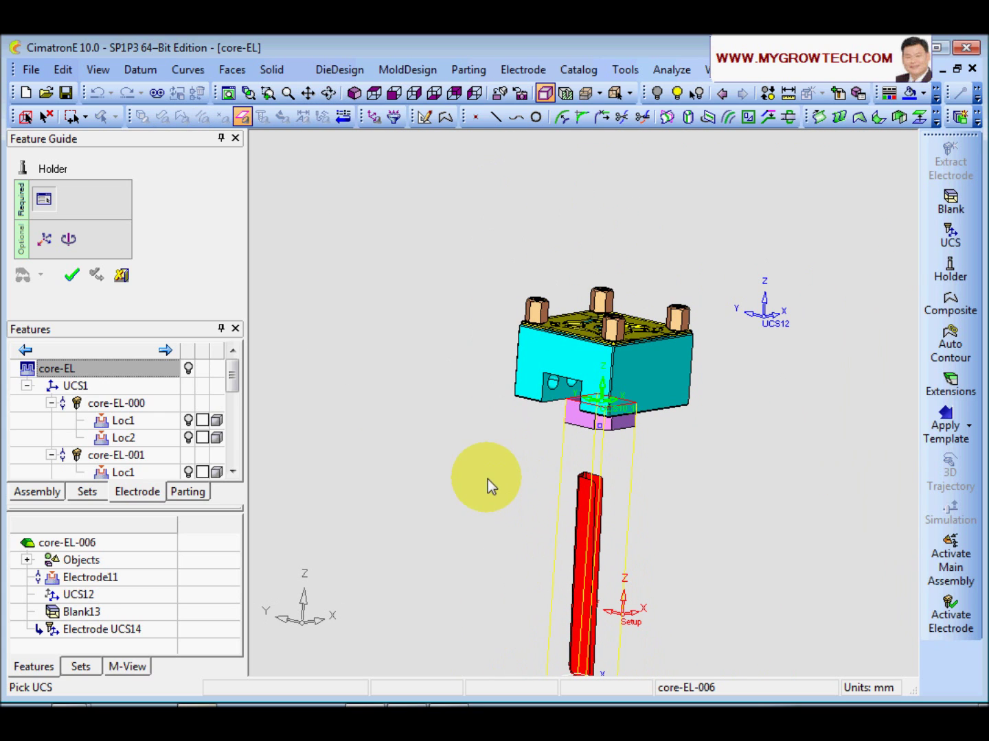
{"action": "left_click", "coordinate": [72, 276]}
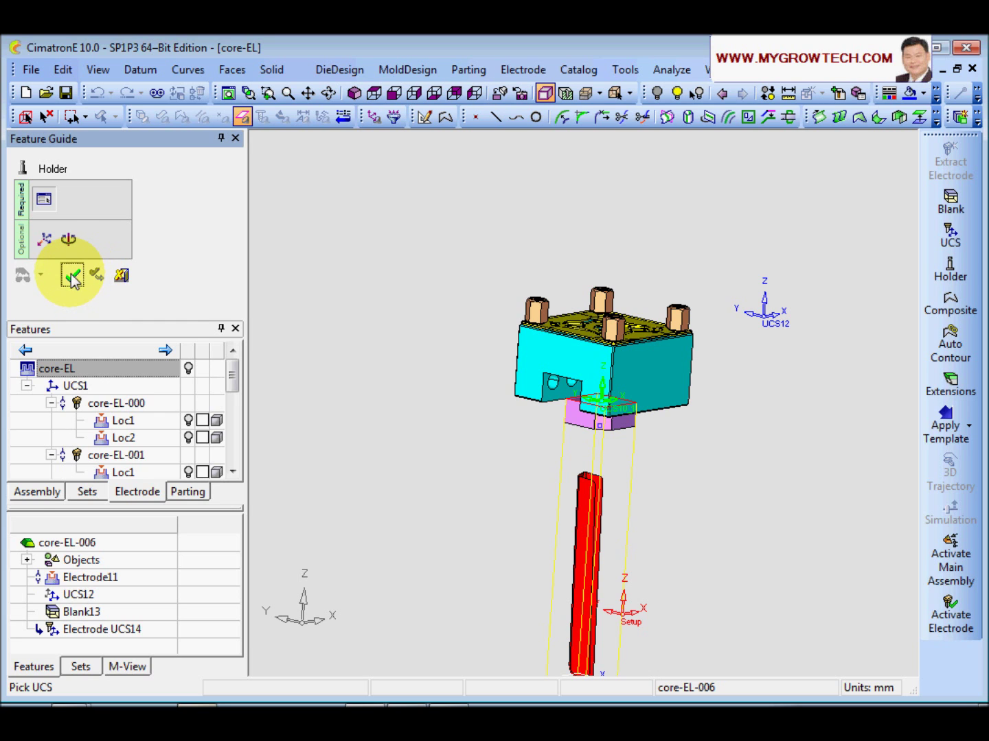
Create a composite curve around the open boundary of the red electrode faces for the extensions.
{"action": "middle_click_drag", "start_coordinate": [668, 453], "coordinate": [608, 423]}
{"action": "middle_click_drag", "start_coordinate": [515, 375], "coordinate": [436, 446]}
{"action": "scroll", "coordinate": [549, 504], "scroll_direction": "up", "scroll_amount": 5}
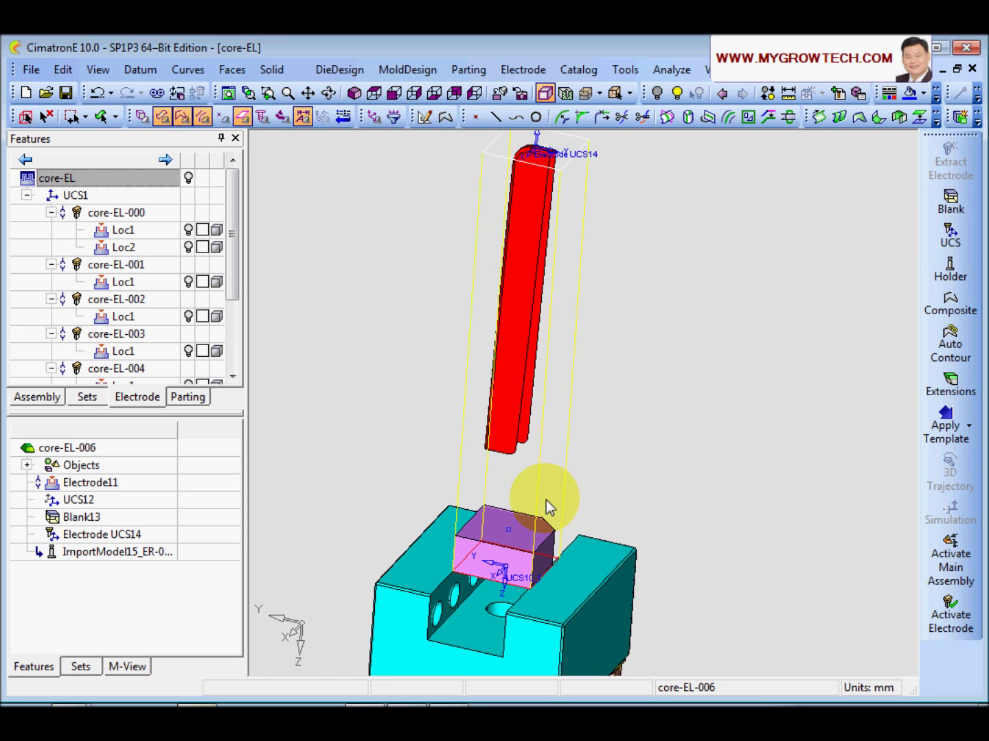
{"action": "scroll", "coordinate": [691, 454], "scroll_direction": "down", "scroll_amount": 3}
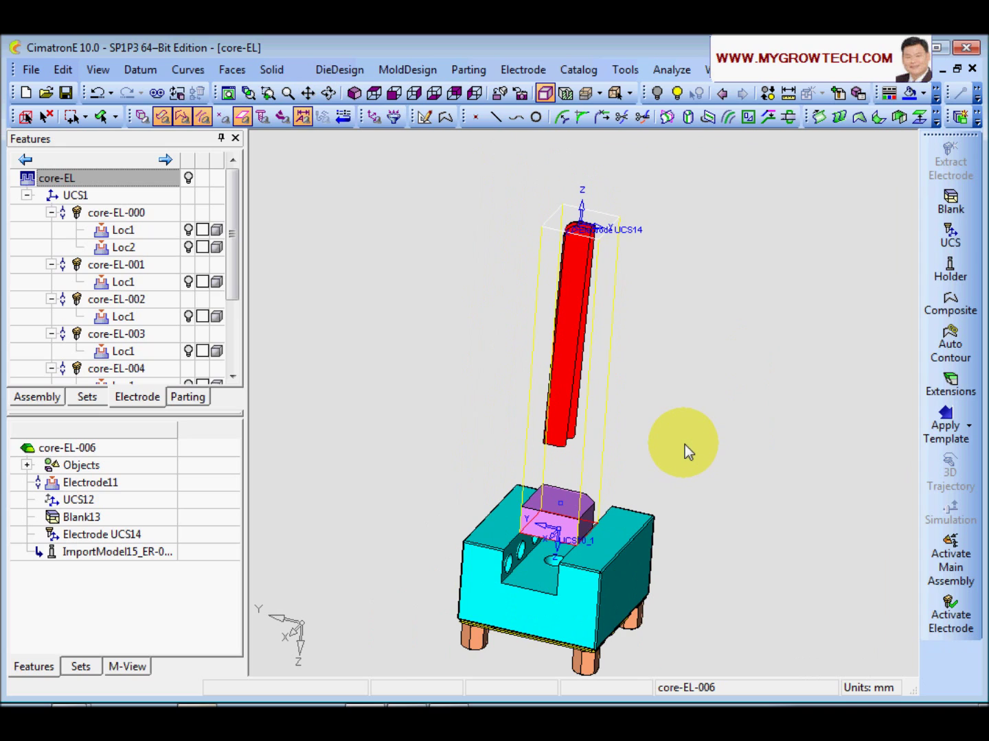
{"action": "middle_click_drag", "start_coordinate": [535, 504], "coordinate": [547, 478]}
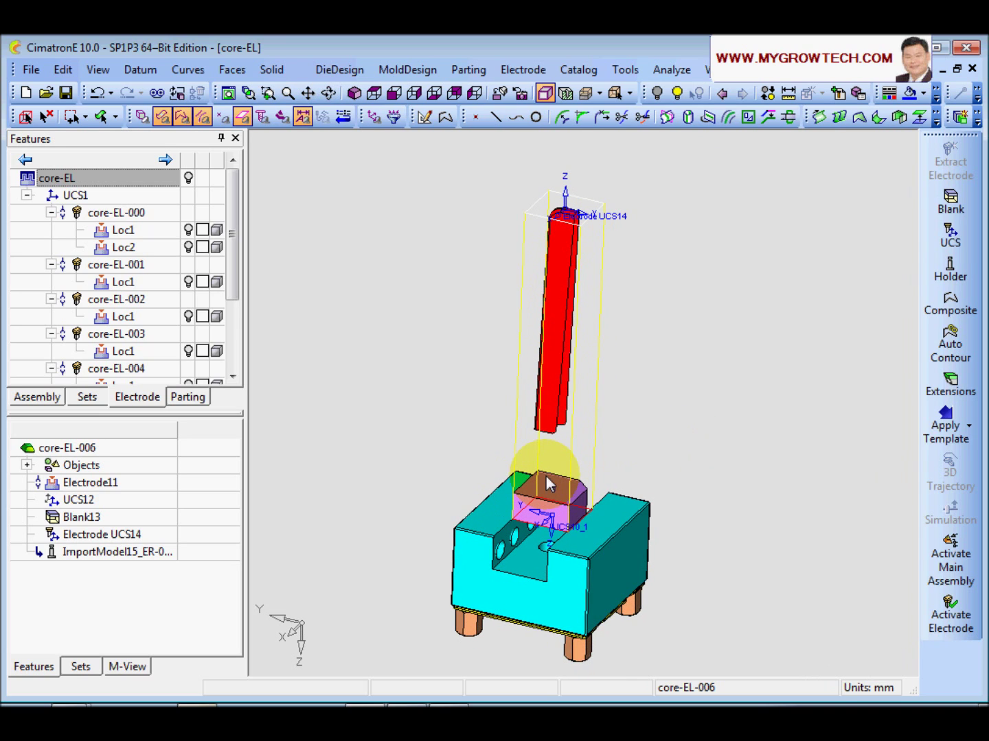
{"action": "left_click", "coordinate": [959, 349]}
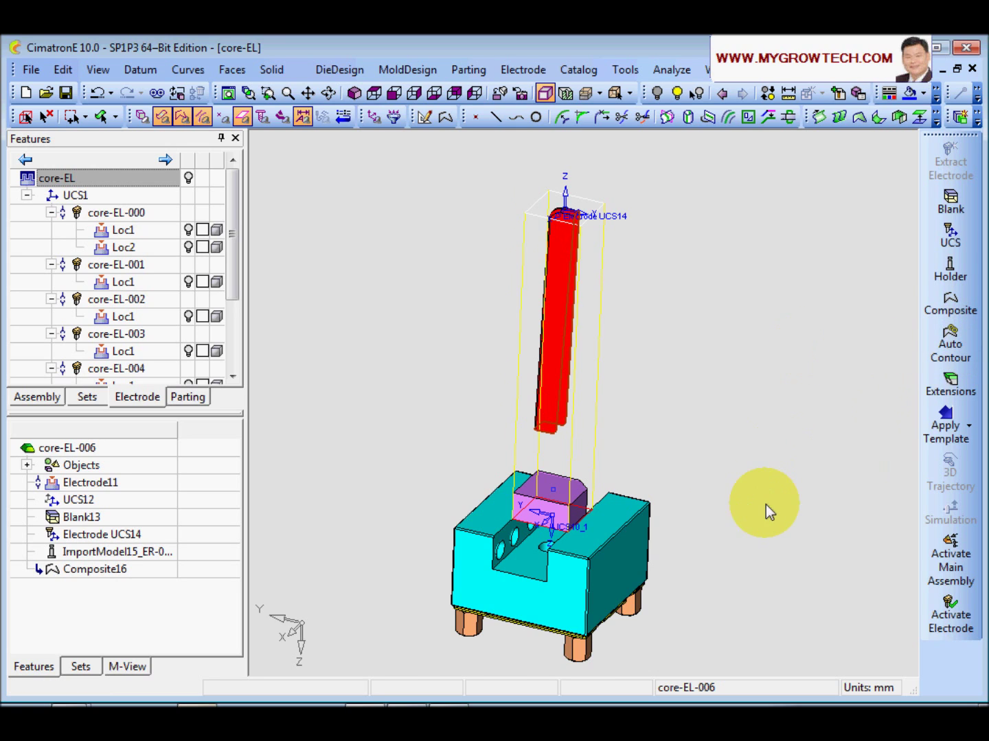
Start a 2 Directions extension from the electrode boundary with minimum distances of 3 mm in the first and 1 mm in the second direction.
{"action": "scroll", "coordinate": [686, 385], "scroll_direction": "up", "scroll_amount": 1}
{"action": "left_click", "coordinate": [951, 382]}
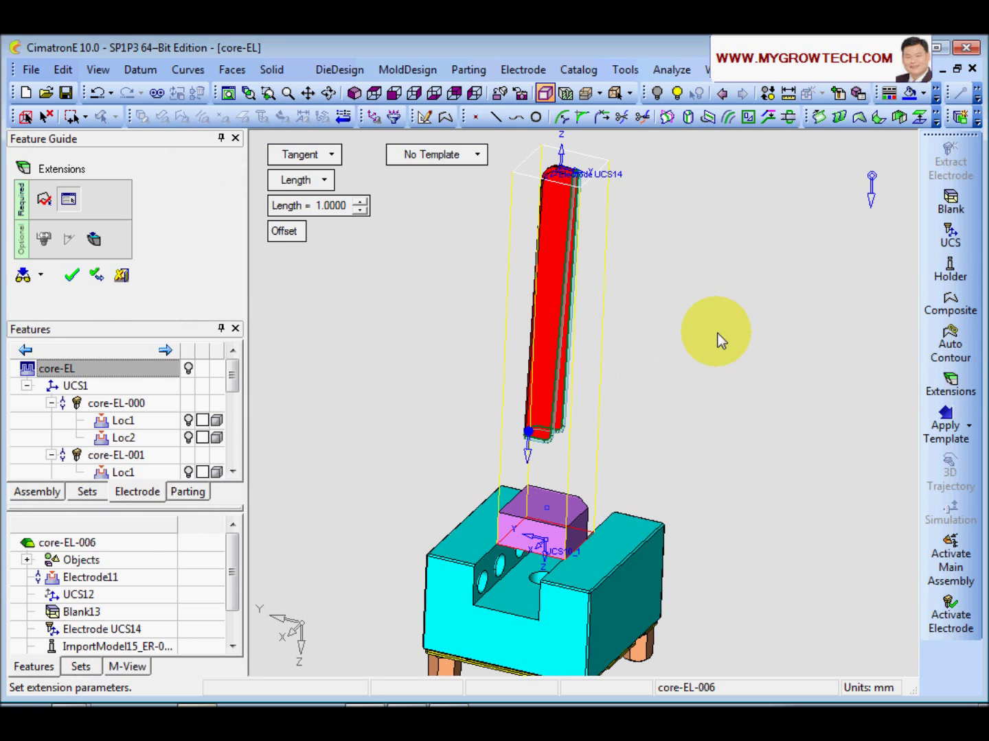
{"action": "left_click", "coordinate": [307, 154]}
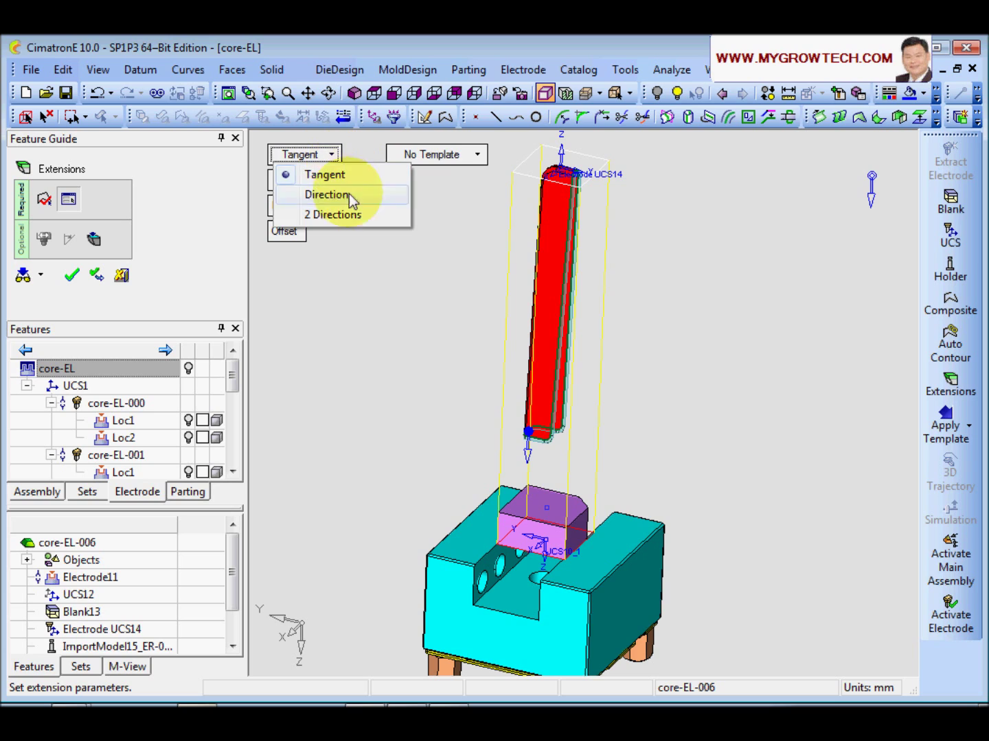
{"action": "left_click", "coordinate": [343, 214]}
{"action": "scroll", "coordinate": [446, 425], "scroll_direction": "up", "scroll_amount": 1}
{"action": "scroll", "coordinate": [543, 374], "scroll_direction": "up", "scroll_amount": 1}
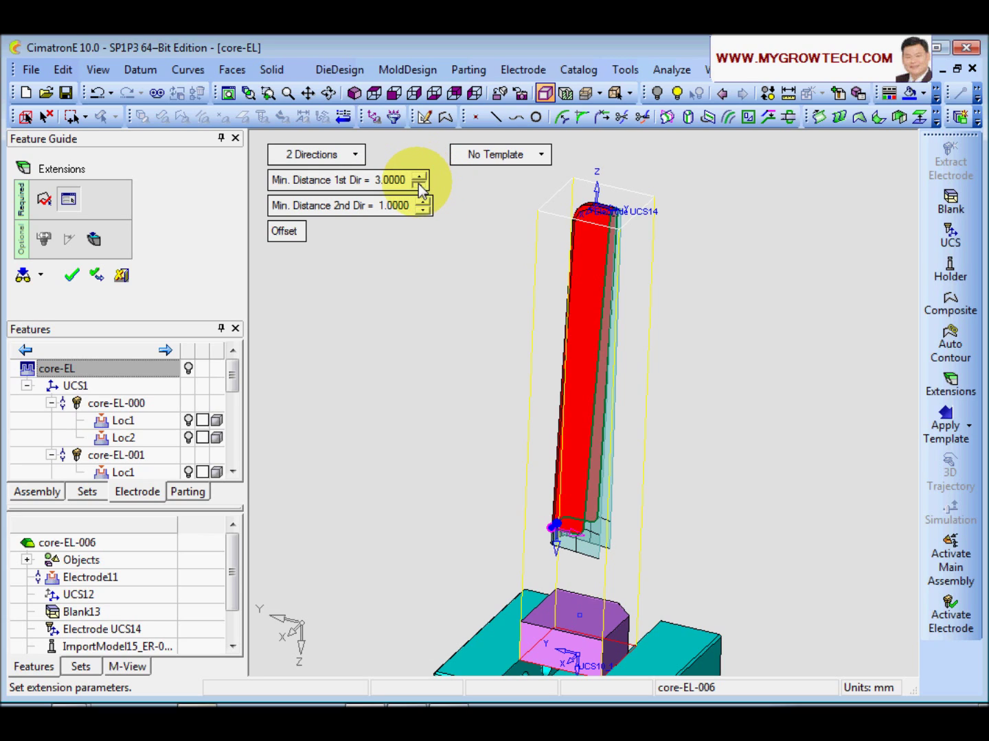
{"action": "middle_click_drag", "start_coordinate": [512, 309], "coordinate": [507, 541]}
{"action": "scroll", "coordinate": [503, 553], "scroll_direction": "up", "scroll_amount": 3}
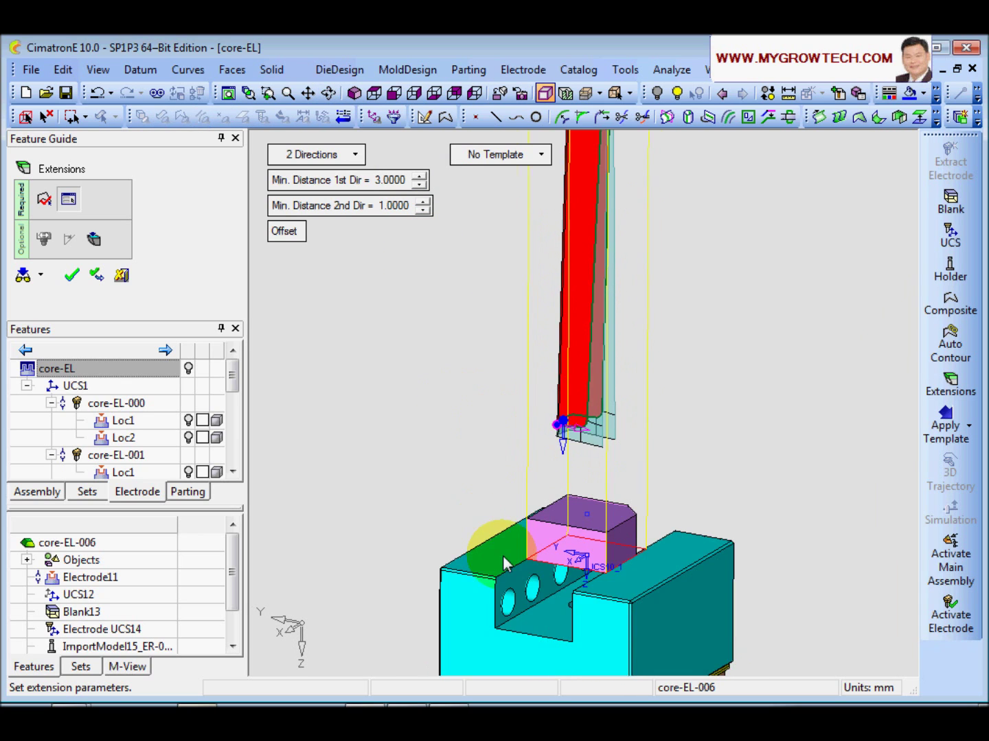
Close the two-direction extension with a filler face and apply it.
{"action": "scroll", "coordinate": [536, 498], "scroll_direction": "down", "scroll_amount": 5}
{"action": "middle_click_drag", "start_coordinate": [398, 463], "coordinate": [447, 385]}
{"action": "scroll", "coordinate": [596, 269], "scroll_direction": "up", "scroll_amount": 5}
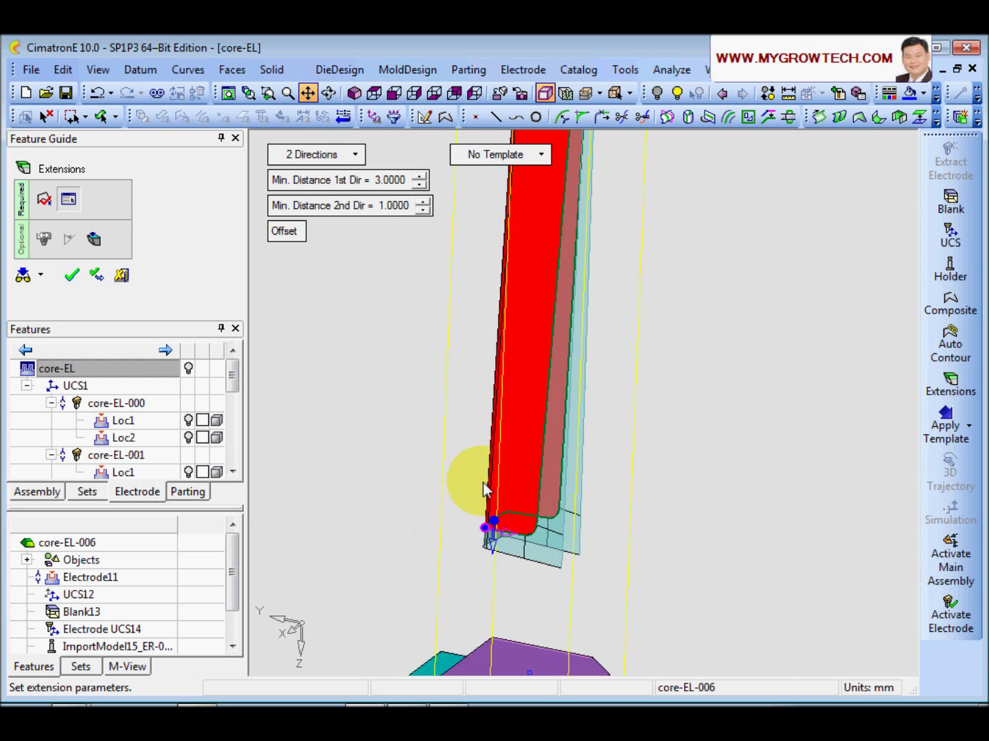
{"action": "middle_click_drag", "start_coordinate": [501, 462], "coordinate": [539, 528]}
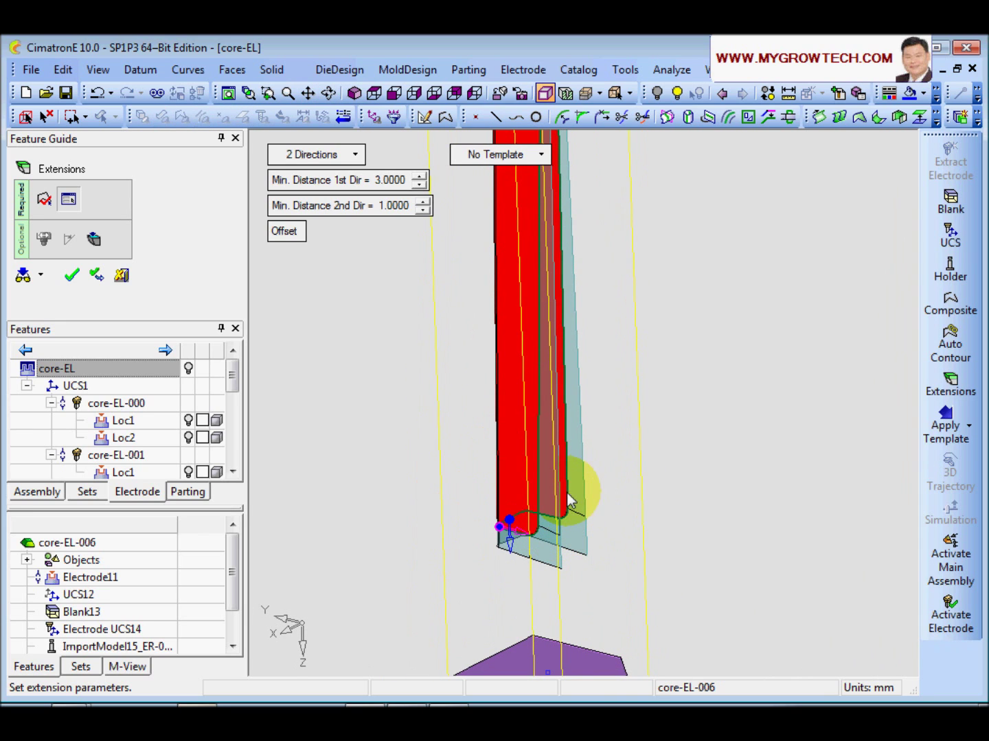
{"action": "left_click", "coordinate": [94, 238]}
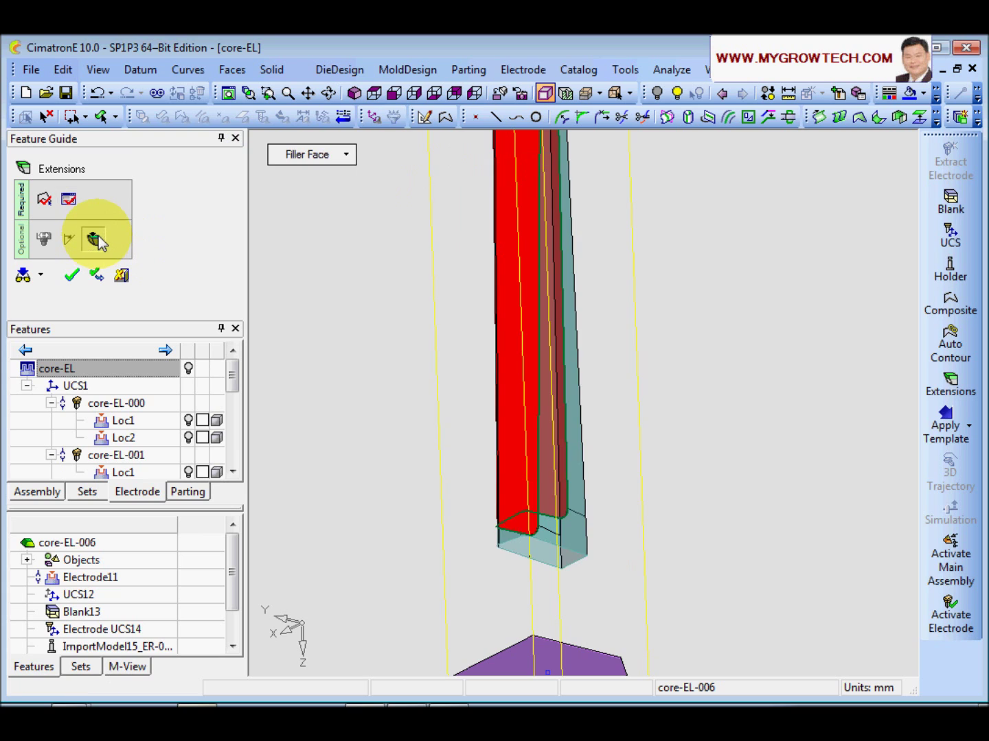
{"action": "middle_click_drag", "start_coordinate": [523, 456], "coordinate": [537, 467]}
{"action": "left_click", "coordinate": [96, 275]}
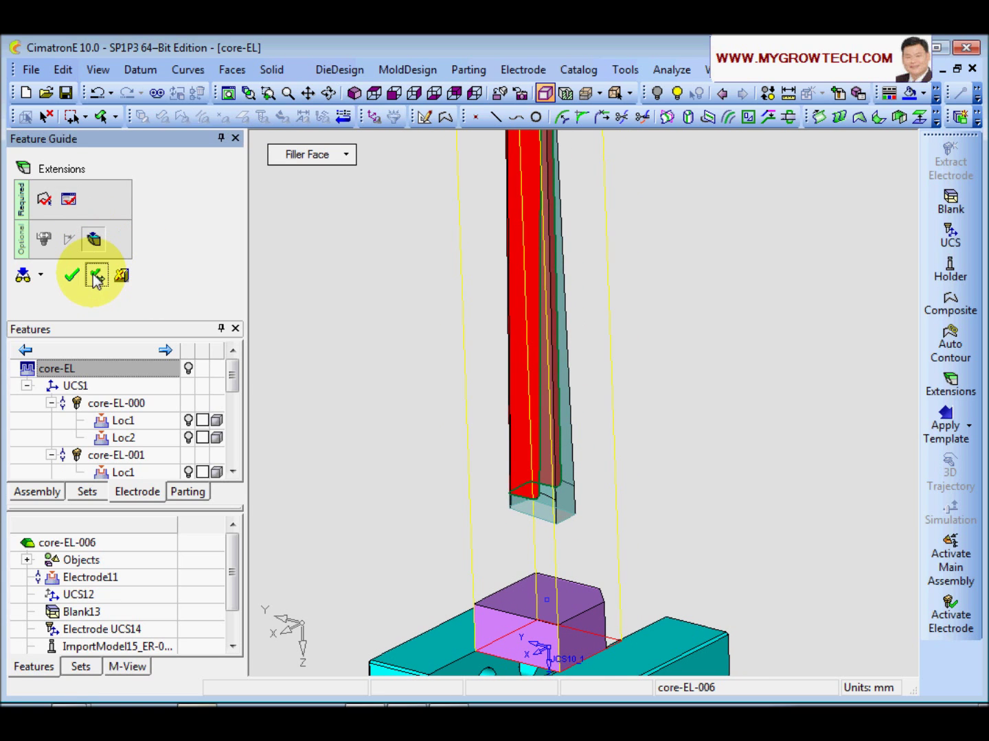
Set the second extension towards the blank to Direction with a minimum distance of 5 mm.
{"action": "scroll", "coordinate": [439, 351], "scroll_direction": "up", "scroll_amount": 3}
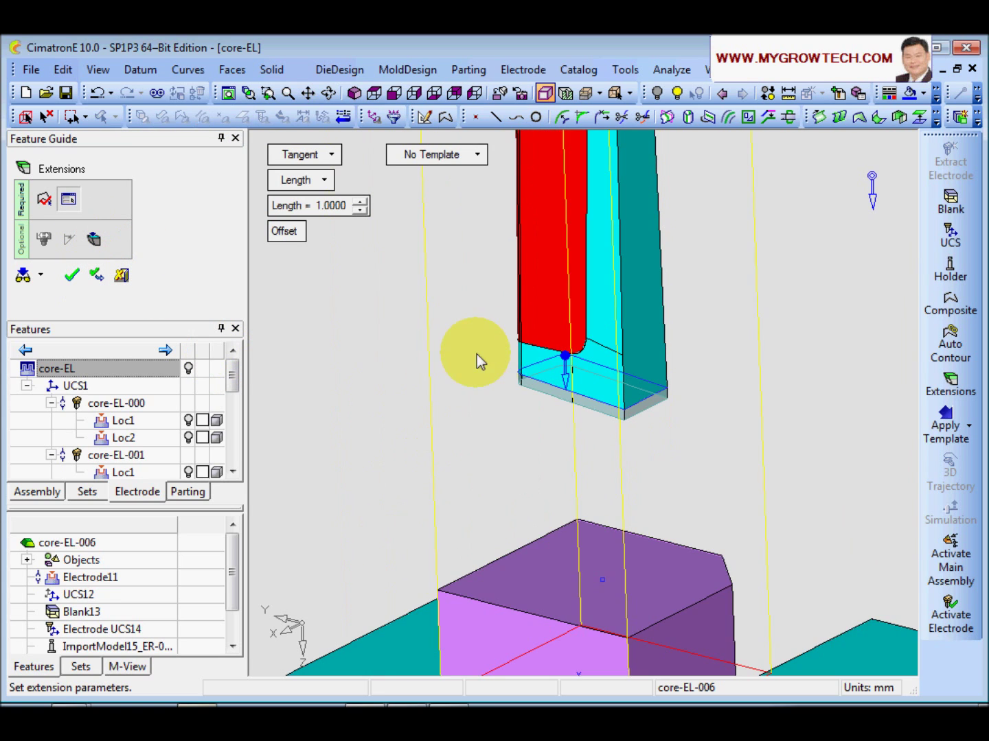
{"action": "scroll", "coordinate": [584, 412], "scroll_direction": "down", "scroll_amount": 2}
{"action": "middle_click_drag", "start_coordinate": [615, 366], "coordinate": [363, 299]}
{"action": "middle_click_drag", "start_coordinate": [363, 353], "coordinate": [427, 363]}
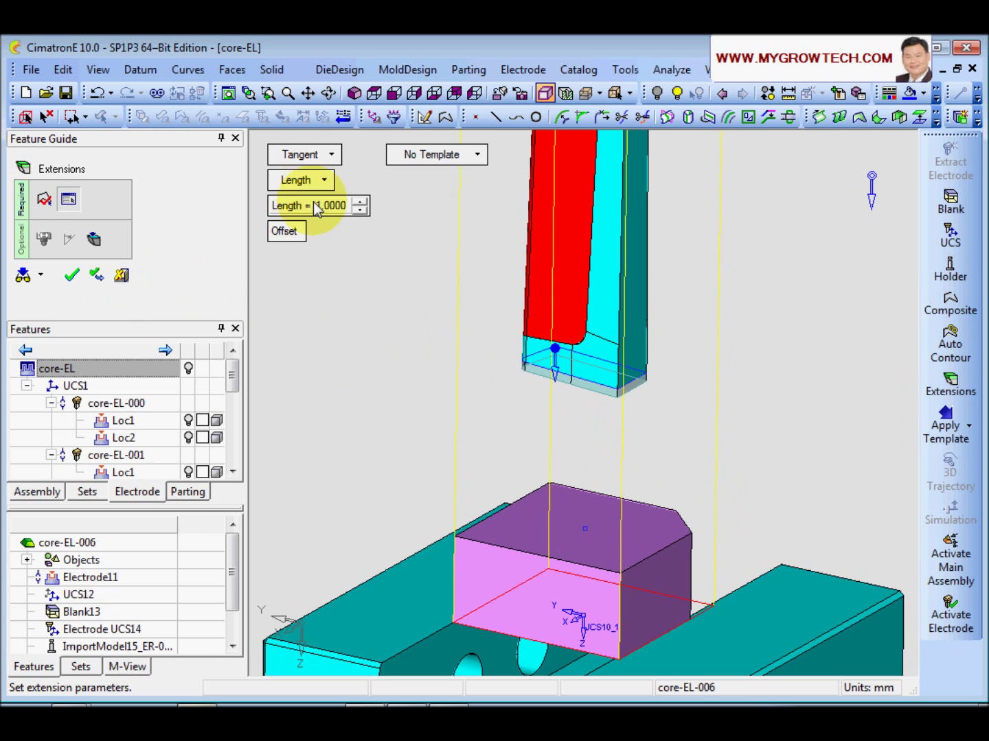
{"action": "left_click", "coordinate": [323, 155]}
{"action": "left_click", "coordinate": [327, 195]}
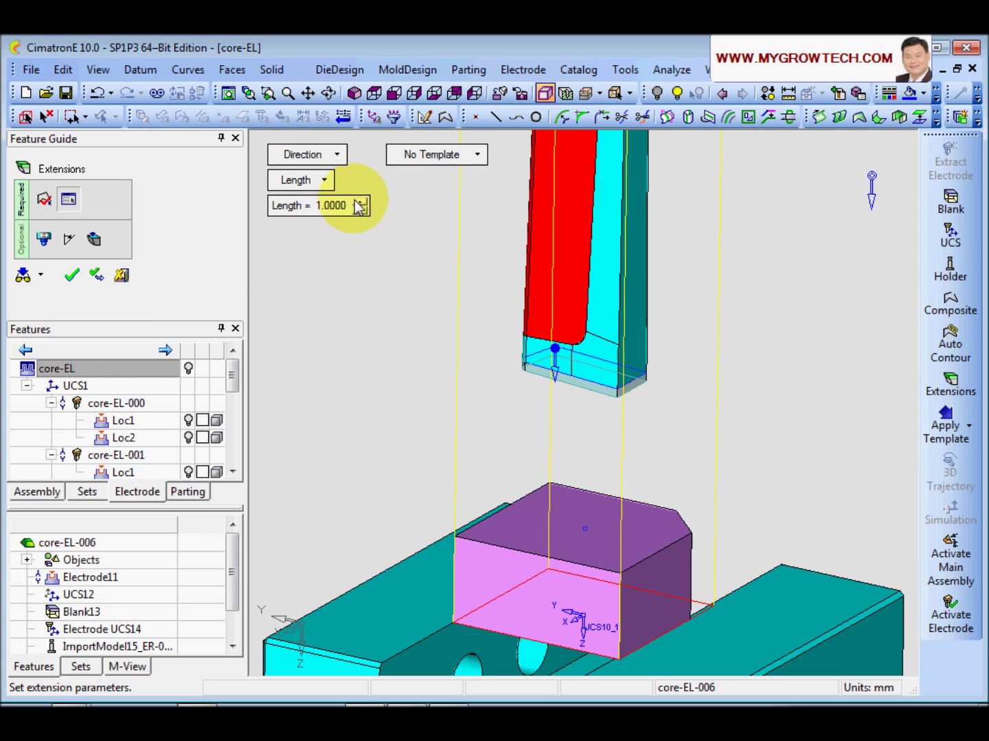
{"action": "left_click", "coordinate": [319, 181]}
{"action": "left_click", "coordinate": [364, 227]}
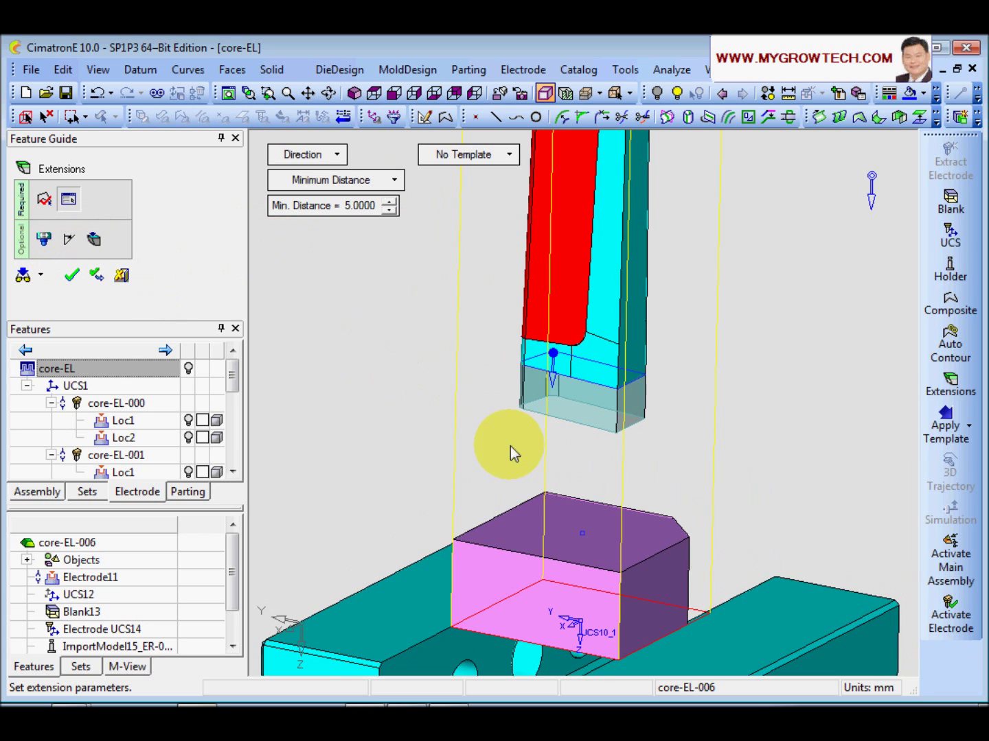
{"action": "scroll", "coordinate": [510, 446], "scroll_direction": "up", "scroll_amount": 5}
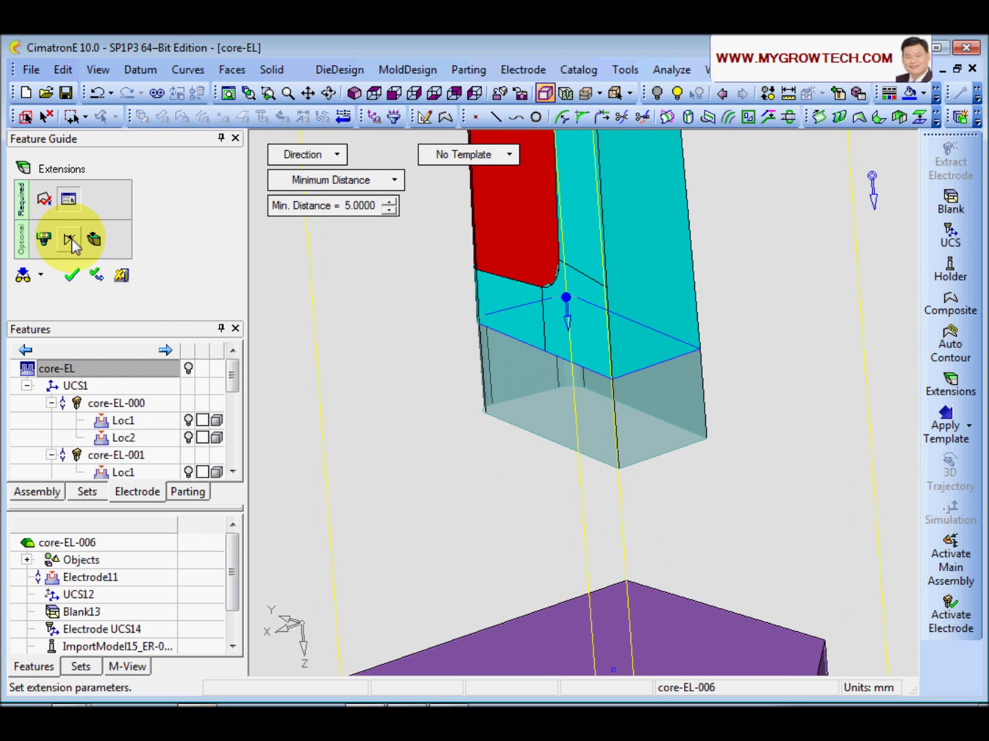
Give the second extension a draft angle of 3 degrees and apply it.
{"action": "left_click", "coordinate": [71, 240]}
{"action": "middle_click_drag", "start_coordinate": [441, 370], "coordinate": [602, 416]}
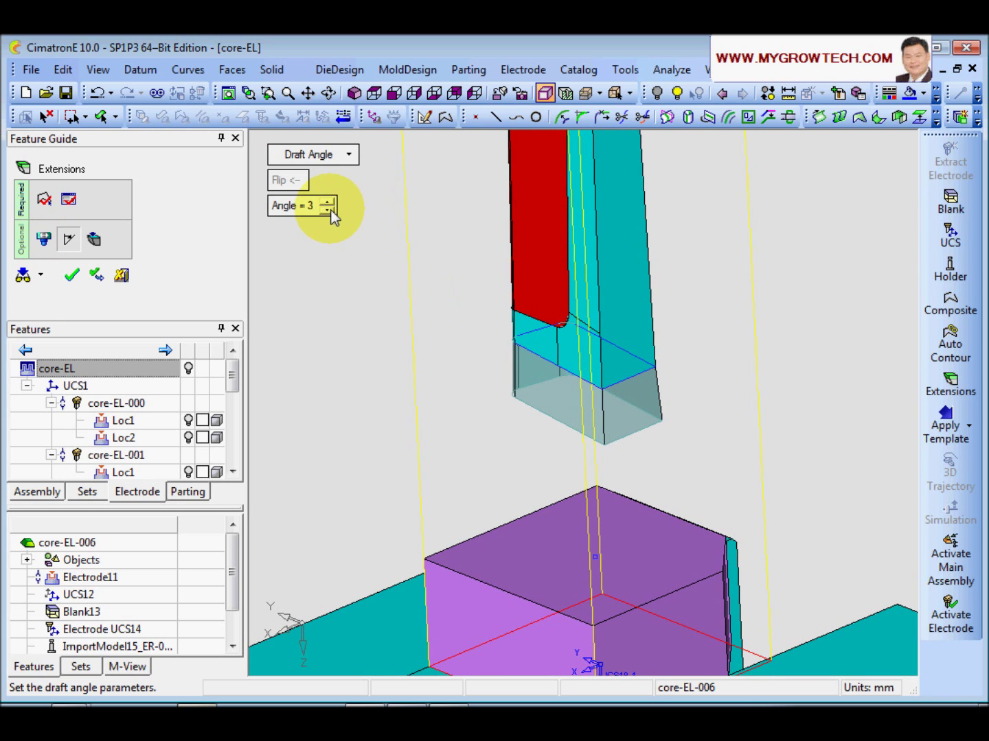
{"action": "middle_click_drag", "start_coordinate": [376, 265], "coordinate": [558, 390]}
{"action": "left_click", "coordinate": [98, 276]}
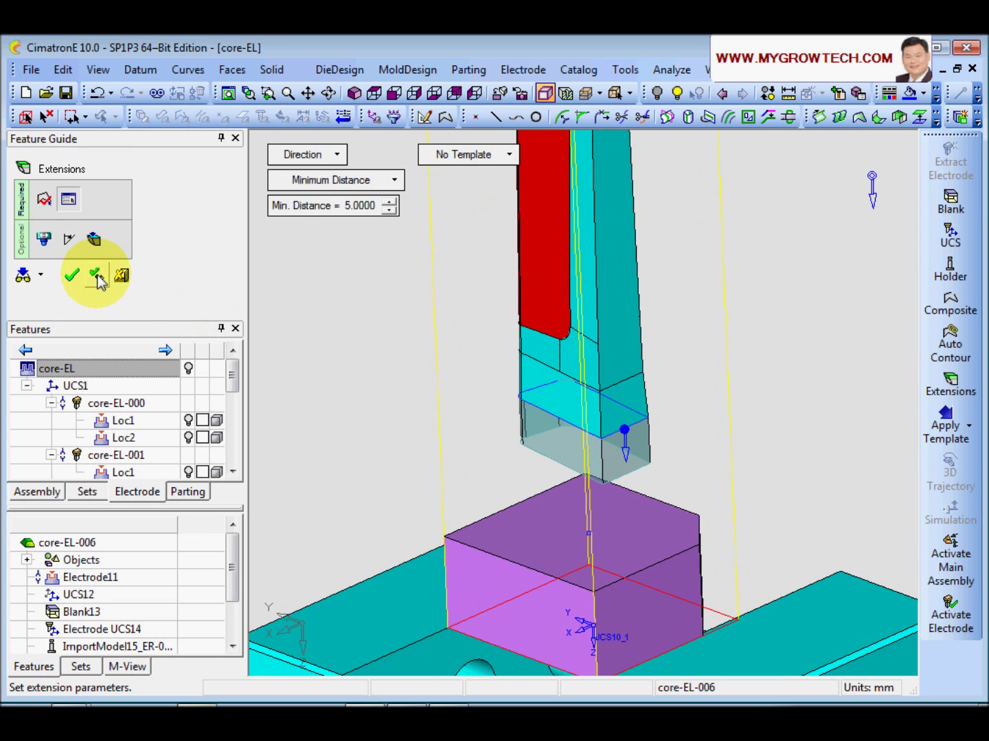
Add a simple outward step with a size of 1 mm to the third extension.
{"action": "middle_click_drag", "start_coordinate": [533, 396], "coordinate": [589, 380]}
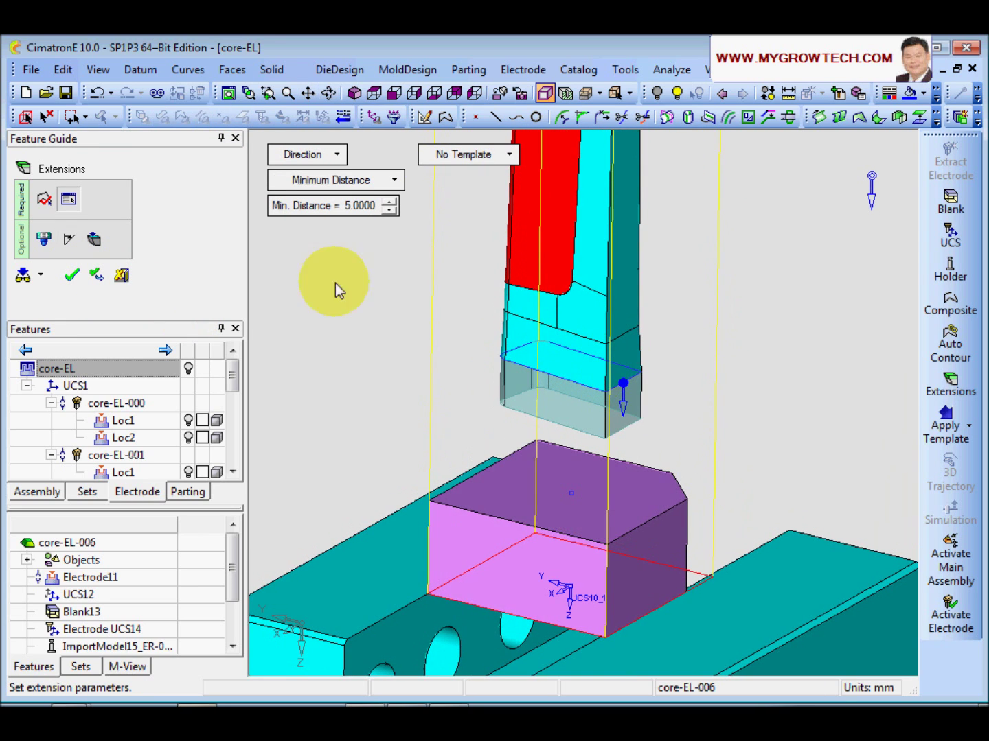
{"action": "left_click", "coordinate": [44, 239]}
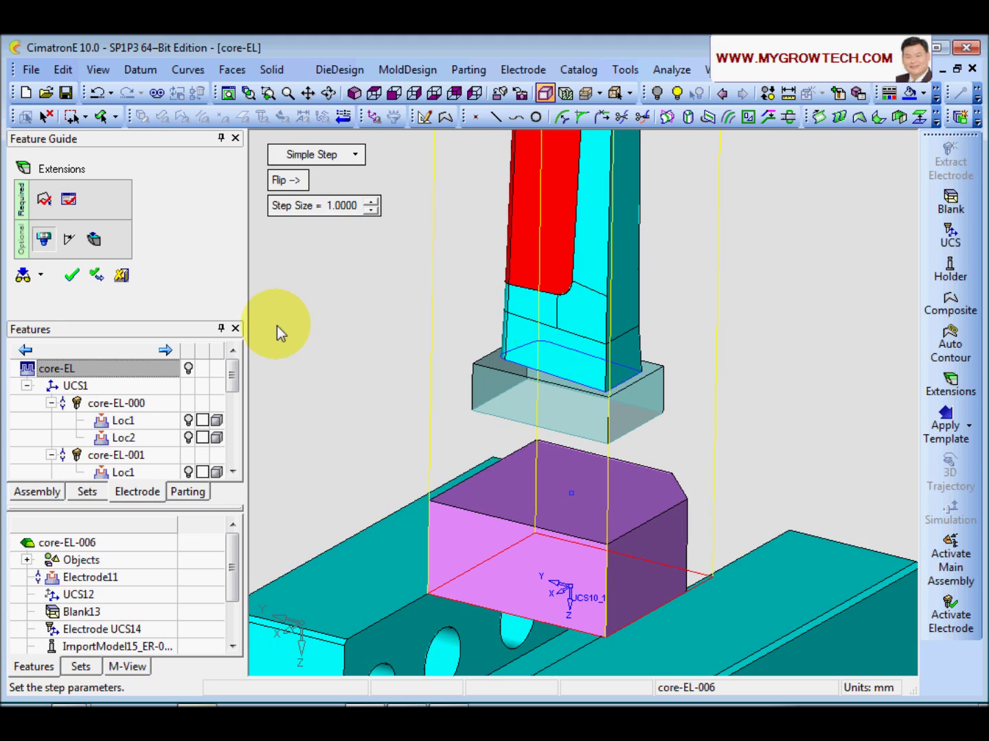
{"action": "scroll", "coordinate": [535, 353], "scroll_direction": "up", "scroll_amount": 3}
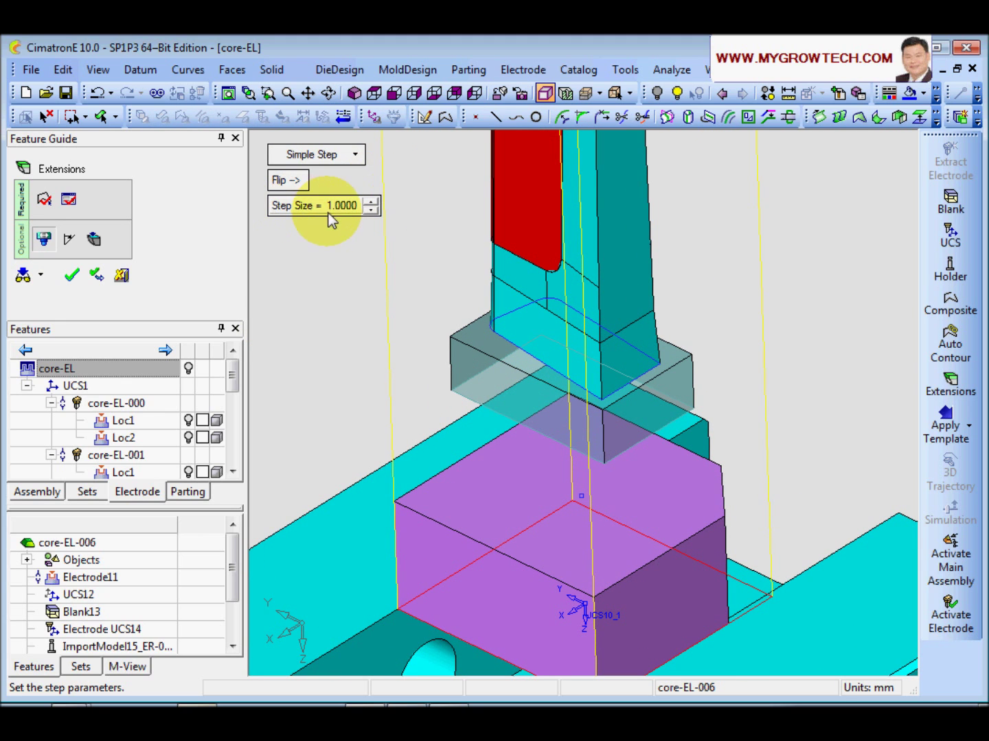
{"action": "left_click", "coordinate": [372, 201]}
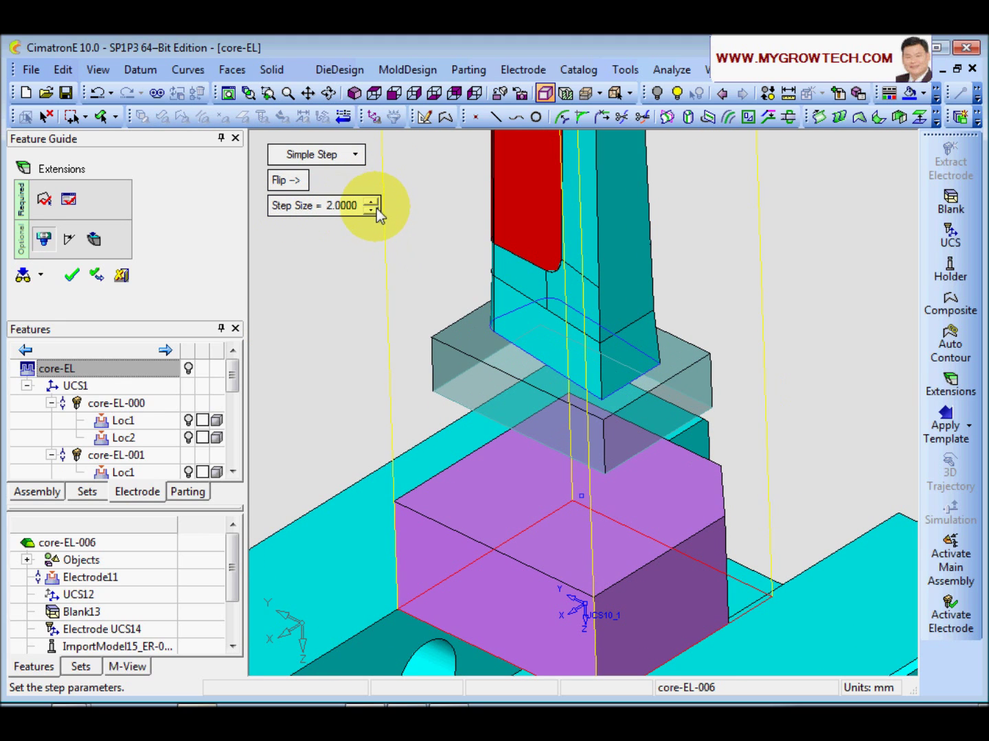
{"action": "left_click", "coordinate": [372, 209]}
{"action": "scroll", "coordinate": [591, 442], "scroll_direction": "down", "scroll_amount": 2}
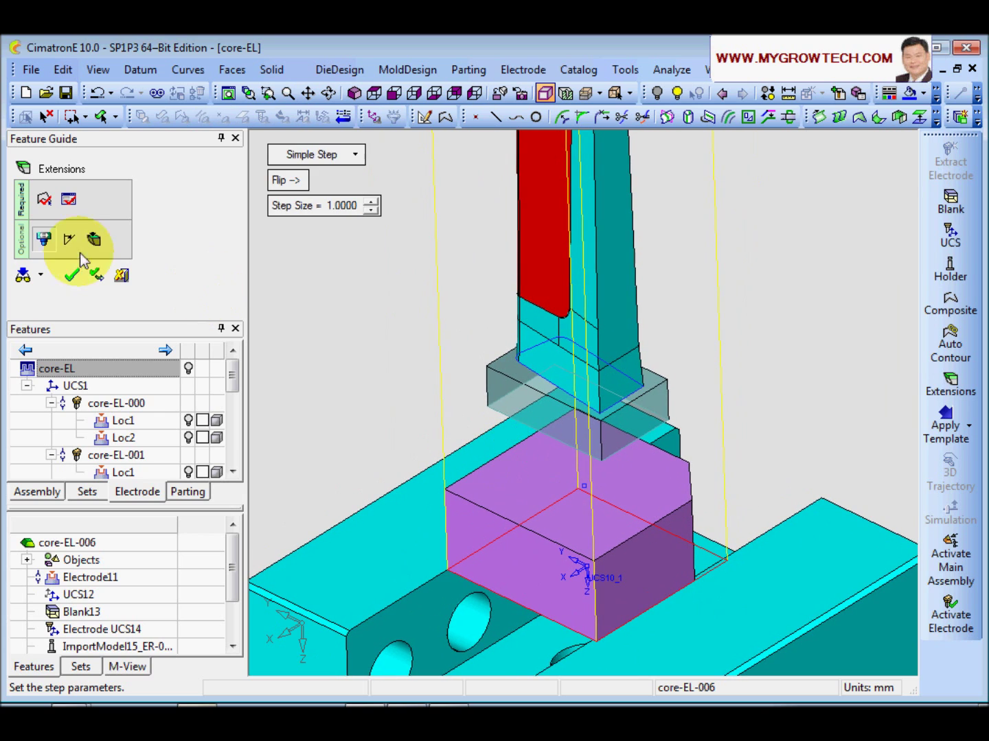
Add a draft angle of 3 degrees to the stepped extension.
{"action": "left_click", "coordinate": [68, 238]}
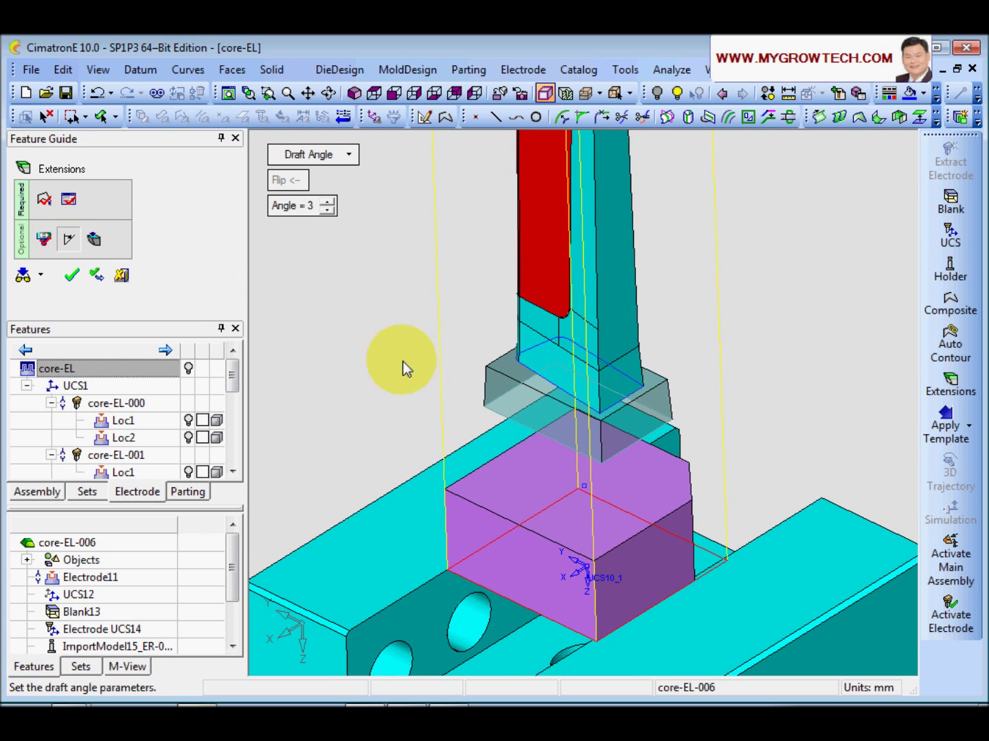
{"action": "scroll", "coordinate": [547, 442], "scroll_direction": "down", "scroll_amount": 1}
{"action": "middle_click_drag", "start_coordinate": [546, 440], "coordinate": [577, 399]}
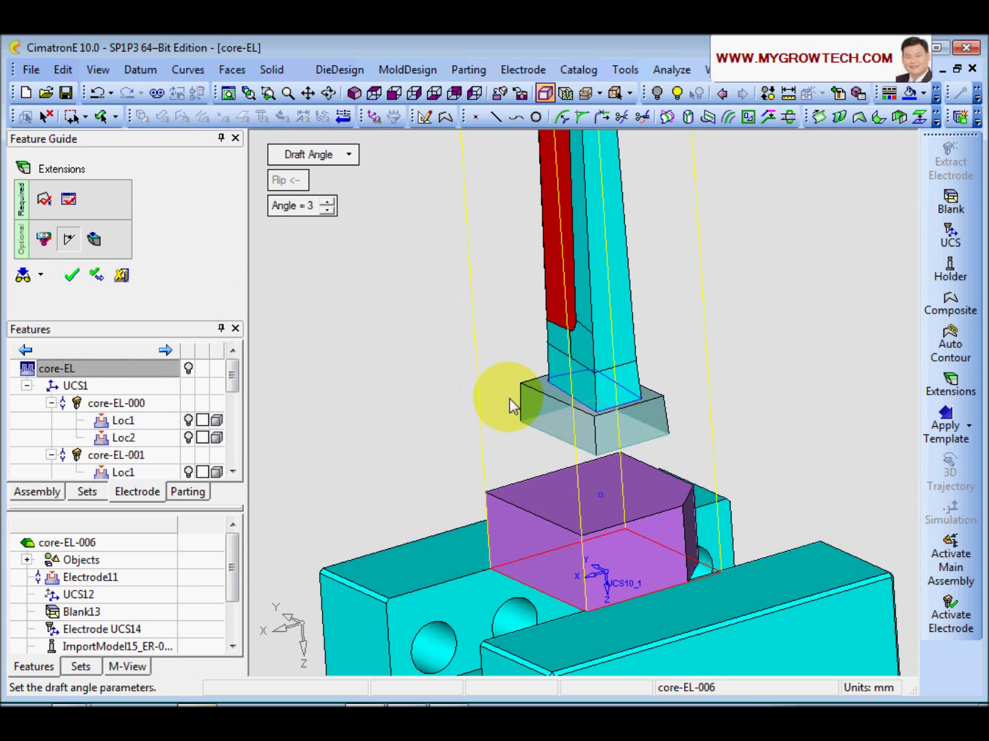
Set the stepped third extension to run To Blank along its direction and apply it.
{"action": "left_click", "coordinate": [69, 199]}
{"action": "left_click", "coordinate": [383, 192]}
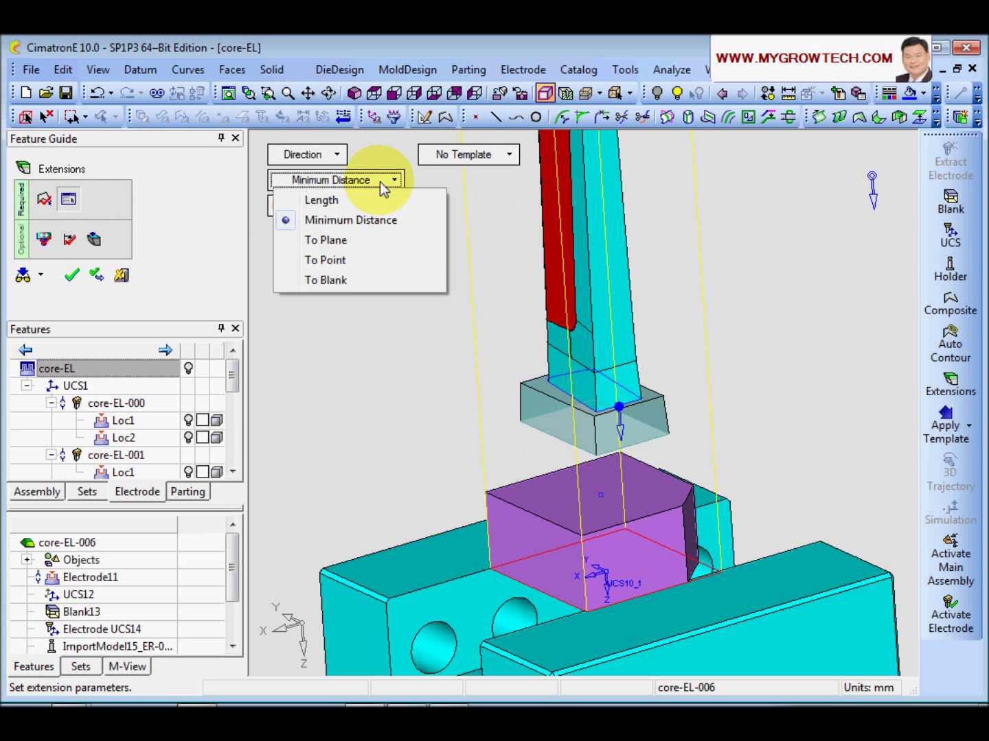
{"action": "left_click", "coordinate": [349, 282]}
{"action": "middle_click_drag", "start_coordinate": [393, 354], "coordinate": [532, 386]}
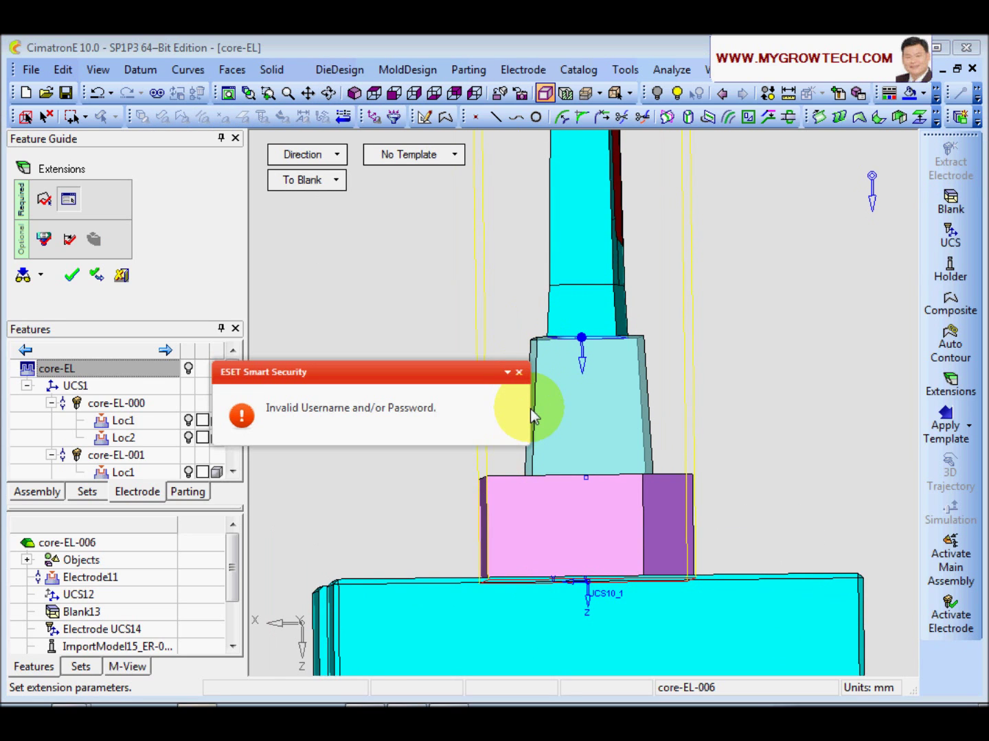
{"action": "left_click", "coordinate": [520, 374]}
{"action": "middle_click_drag", "start_coordinate": [614, 397], "coordinate": [685, 434]}
{"action": "right_click_drag", "start_coordinate": [684, 434], "coordinate": [574, 457], "text": "ctrl"}
{"action": "middle_click_drag", "start_coordinate": [604, 386], "coordinate": [617, 507], "text": "ctrl"}
{"action": "right_click_drag", "start_coordinate": [651, 429], "coordinate": [552, 380], "text": "ctrl"}
{"action": "middle_click_drag", "start_coordinate": [551, 379], "coordinate": [549, 386], "text": "ctrl"}
{"action": "right_click_drag", "start_coordinate": [548, 381], "coordinate": [433, 408], "text": "ctrl"}
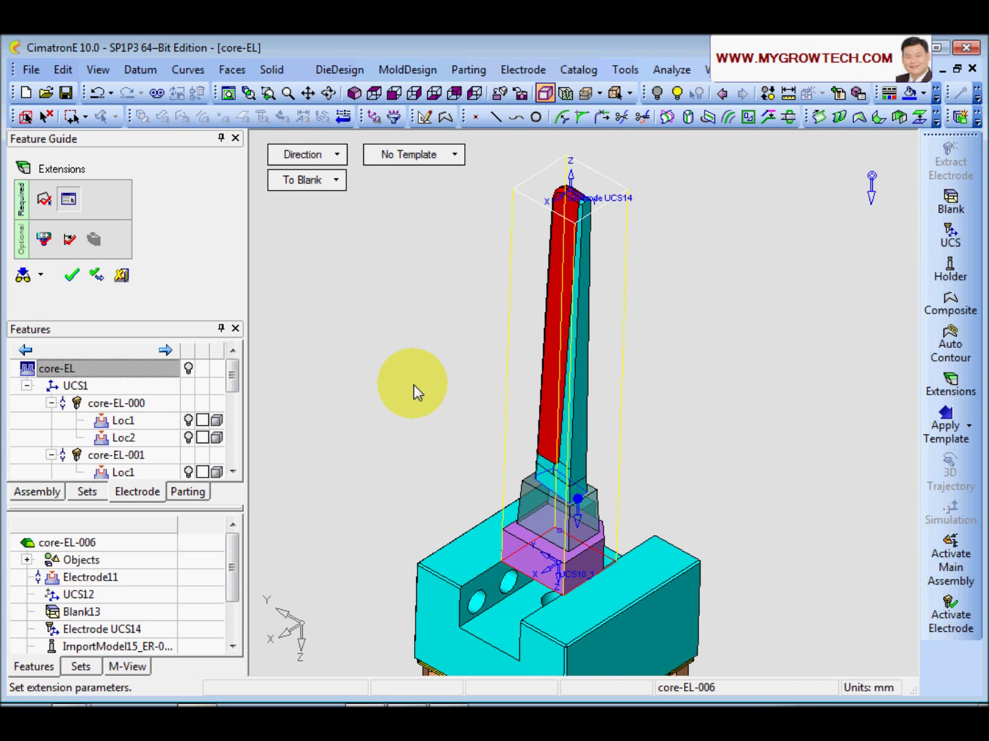
{"action": "left_click", "coordinate": [71, 276]}
Check the draft of the electrode and its extensions with a direction analysis along the vertical axis.
{"action": "right_click_drag", "start_coordinate": [492, 403], "coordinate": [490, 502], "text": "ctrl"}
{"action": "left_click_drag", "start_coordinate": [550, 485], "coordinate": [594, 374], "text": "ctrl"}
{"action": "right_click_drag", "start_coordinate": [607, 449], "coordinate": [584, 423], "text": "ctrl"}
{"action": "middle_click_drag", "start_coordinate": [576, 435], "coordinate": [572, 479], "text": "ctrl"}
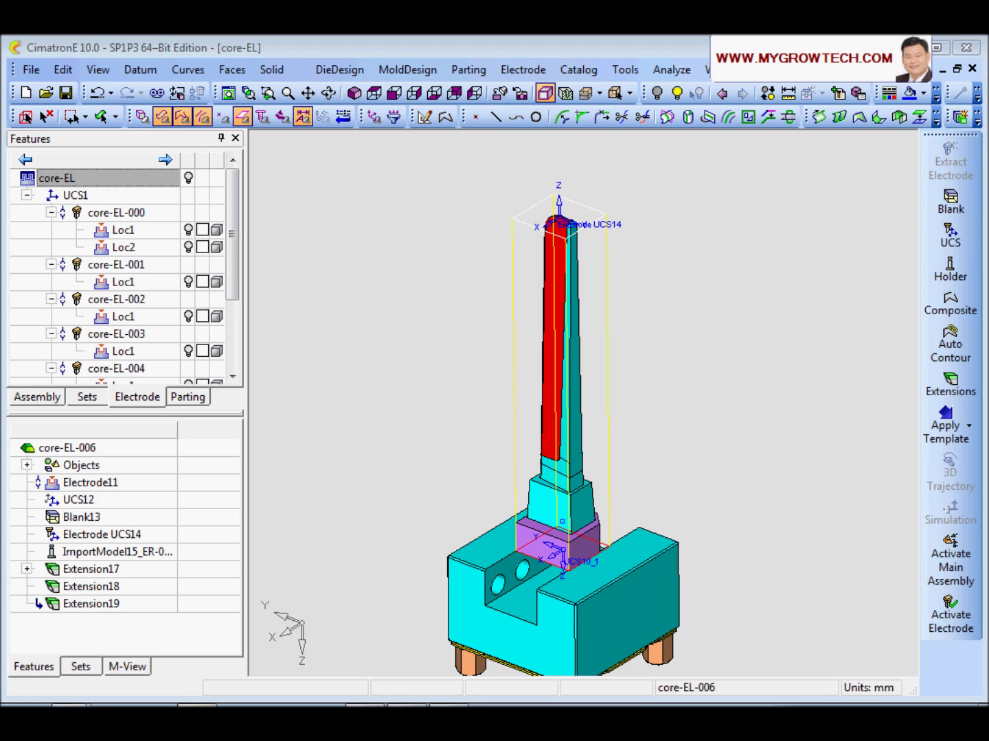
{"action": "middle_click_drag", "start_coordinate": [503, 371], "coordinate": [671, 281], "text": "ctrl"}
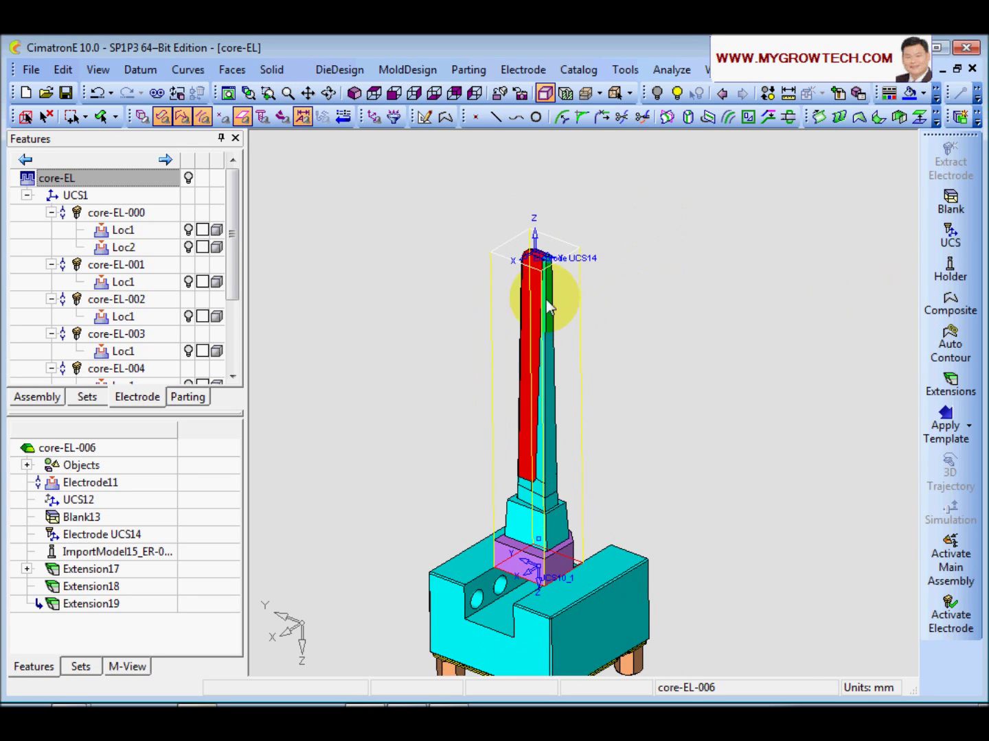
{"action": "scroll", "coordinate": [601, 407], "scroll_direction": "up", "scroll_amount": 3}
{"action": "scroll", "coordinate": [597, 330], "scroll_direction": "down", "scroll_amount": 3}
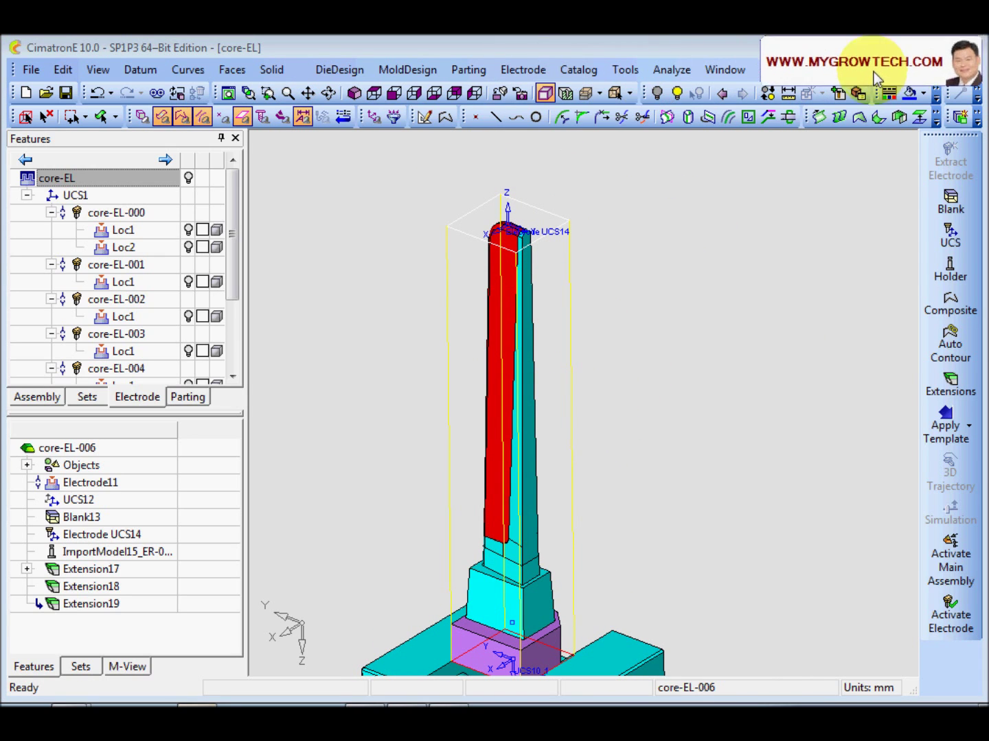
{"action": "left_click", "coordinate": [671, 70]}
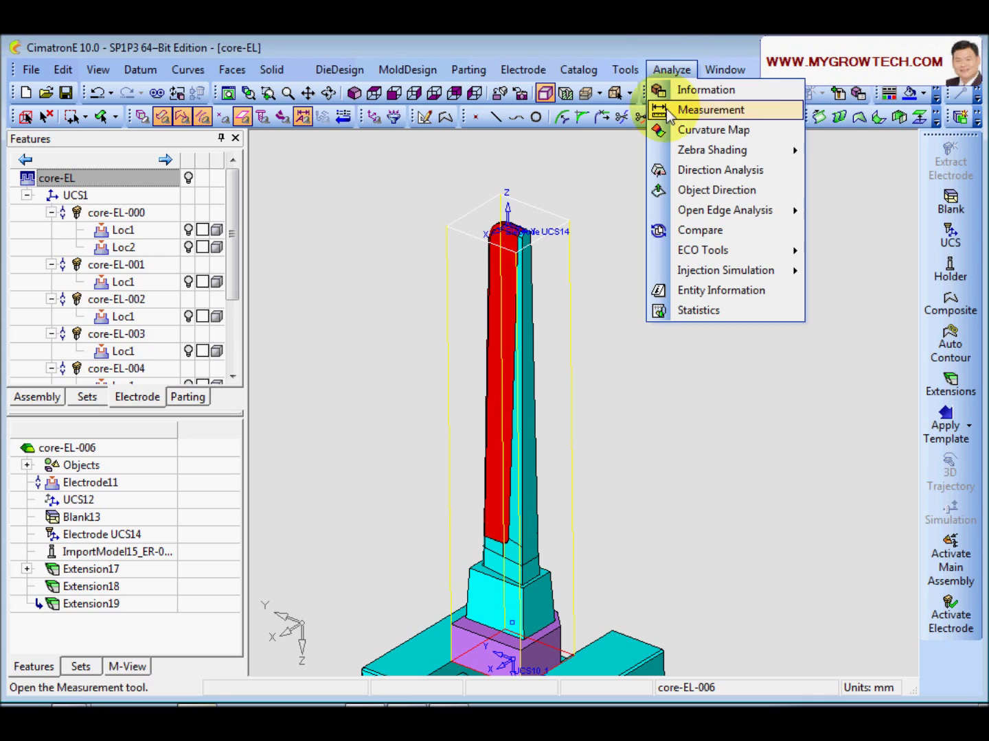
{"action": "left_click", "coordinate": [733, 169]}
{"action": "left_click", "coordinate": [649, 576]}
{"action": "middle_click", "coordinate": [749, 510]}
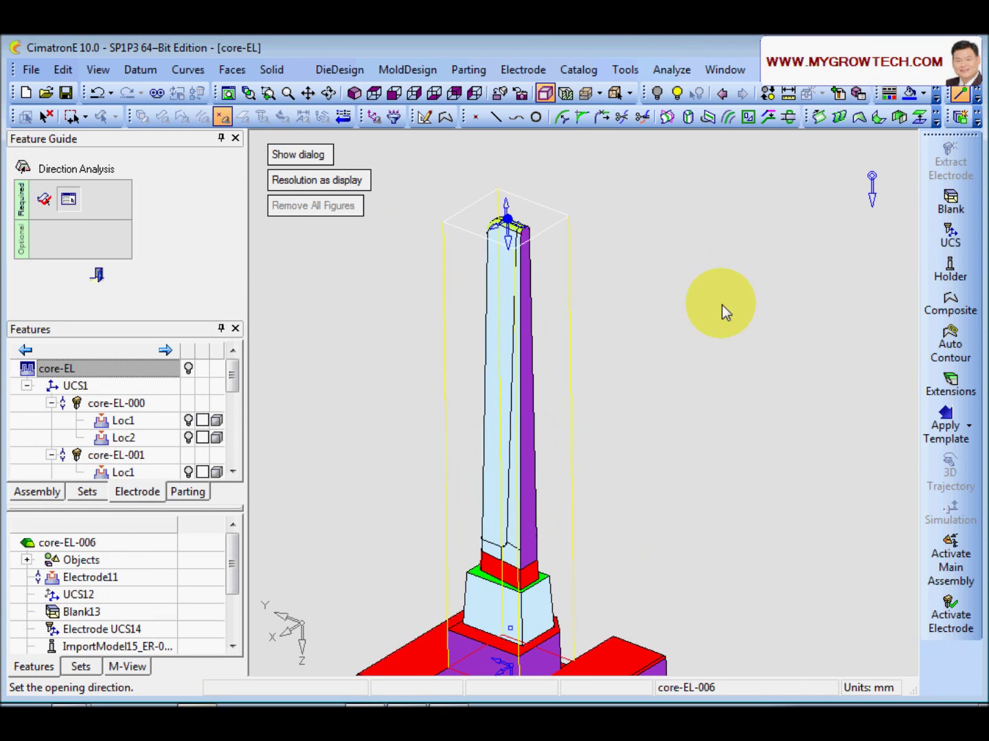
{"action": "left_click", "coordinate": [92, 277]}
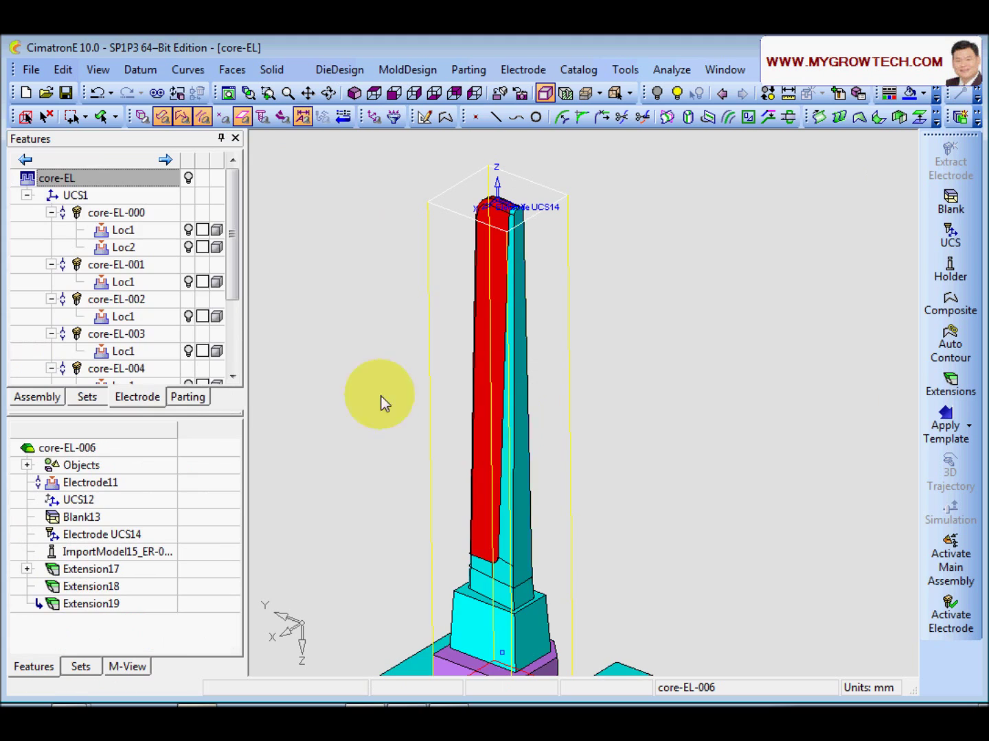
Stitch the electrode faces and extensions together using Stitch only with a maximum gap of 0.02.
{"action": "right_click", "coordinate": [410, 274]}
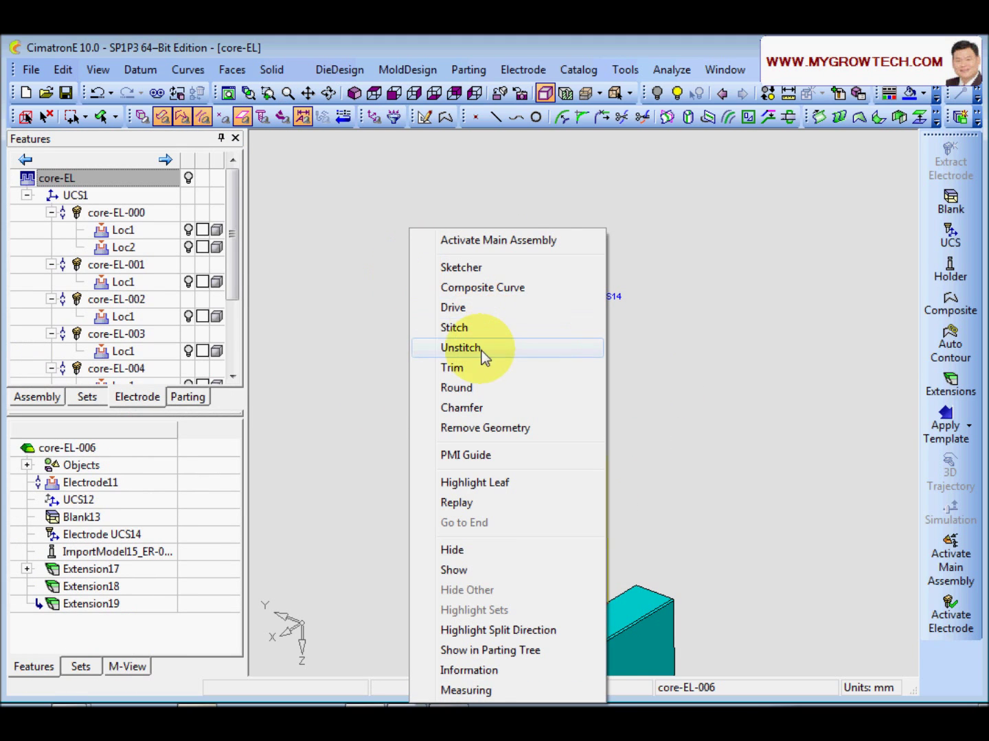
{"action": "left_click", "coordinate": [479, 328]}
{"action": "middle_click_drag", "start_coordinate": [485, 389], "coordinate": [457, 317]}
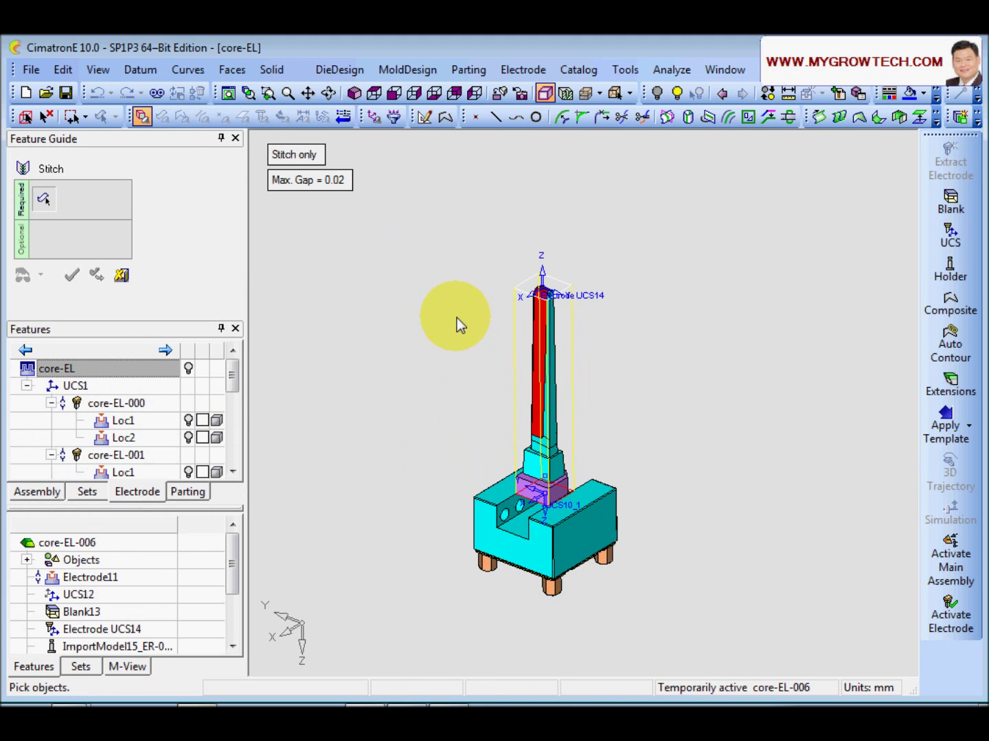
{"action": "middle_click_drag", "start_coordinate": [455, 300], "coordinate": [463, 235]}
{"action": "left_click_drag", "start_coordinate": [462, 234], "coordinate": [633, 464]}
{"action": "middle_click", "coordinate": [650, 390]}
{"action": "left_click", "coordinate": [651, 390]}
Set up a Neutral Contour taper using the lower edge of the electrode's narrow side face, and select that face for tapering.
{"action": "right_click_drag", "start_coordinate": [650, 390], "coordinate": [663, 226], "text": "ctrl"}
{"action": "middle_click_drag", "start_coordinate": [535, 248], "coordinate": [568, 346], "text": "ctrl"}
{"action": "left_click_drag", "start_coordinate": [568, 348], "coordinate": [567, 353], "text": "ctrl"}
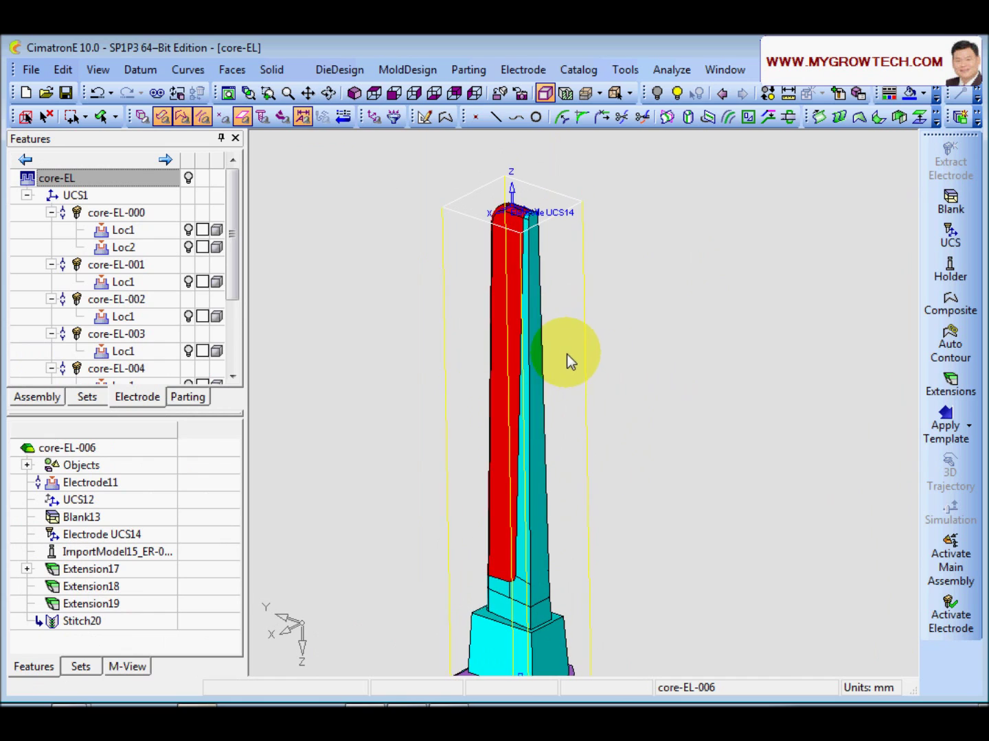
{"action": "left_click", "coordinate": [273, 70]}
{"action": "left_click", "coordinate": [321, 378]}
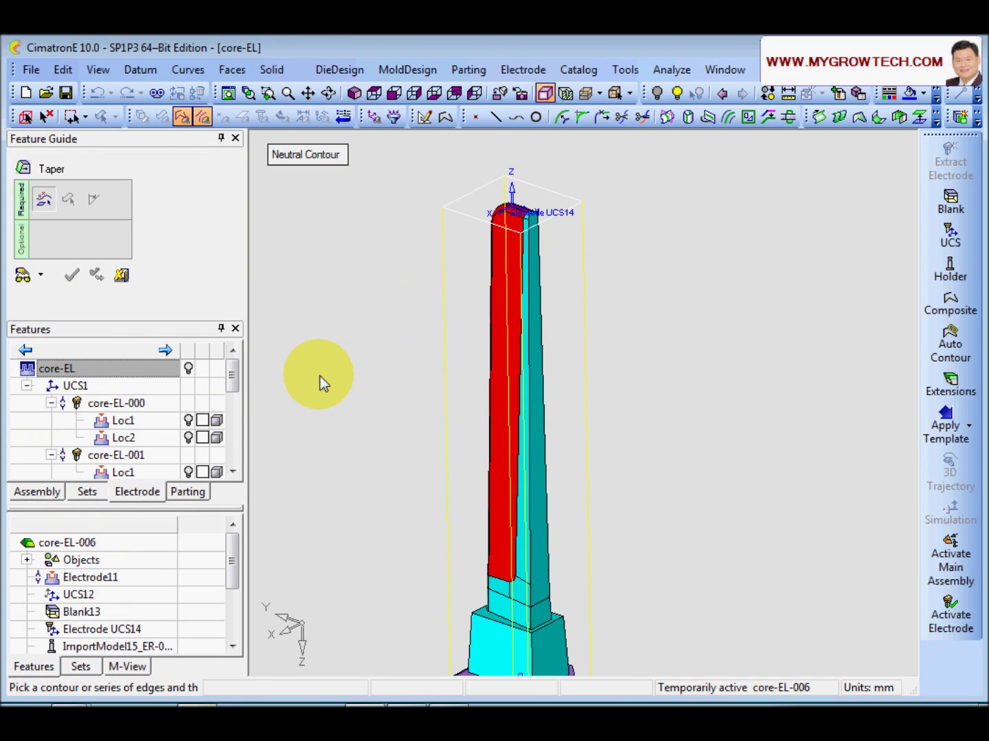
{"action": "left_click", "coordinate": [303, 154]}
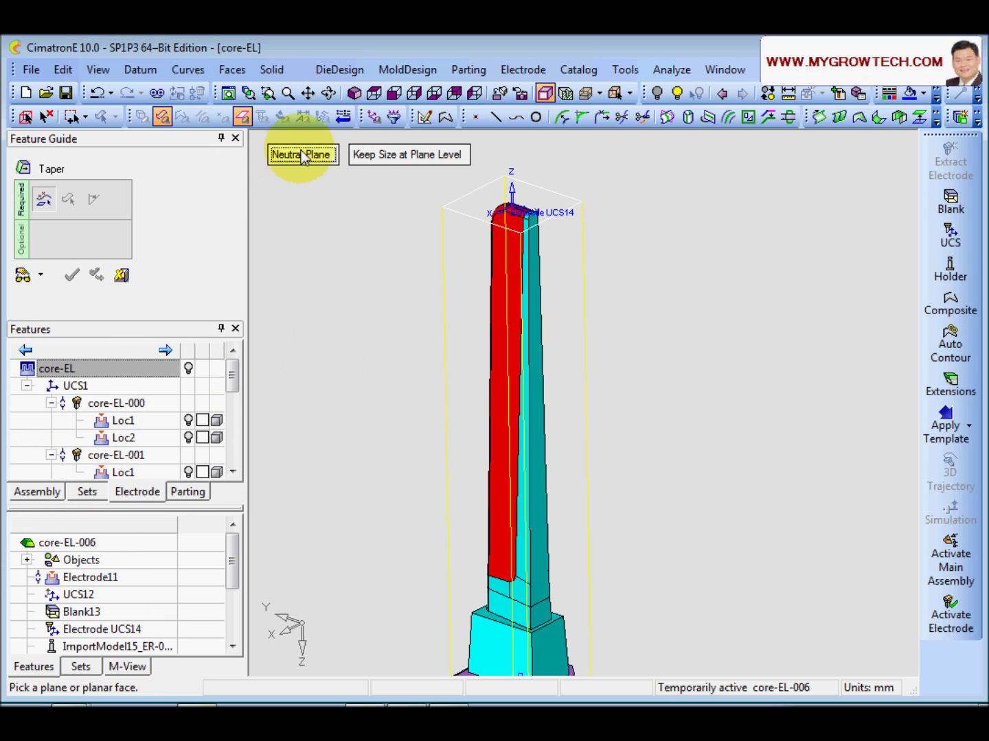
{"action": "left_click", "coordinate": [303, 155]}
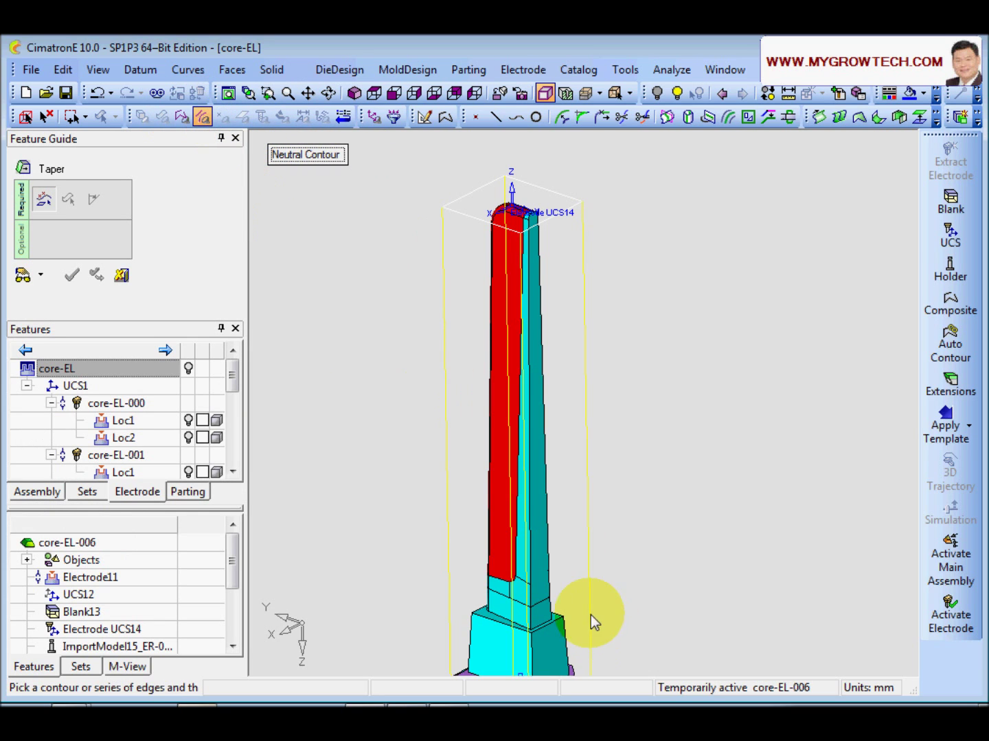
{"action": "middle_click_drag", "start_coordinate": [589, 615], "coordinate": [504, 554], "text": "ctrl"}
{"action": "scroll", "coordinate": [504, 554], "scroll_direction": "up", "scroll_amount": 2}
{"action": "left_click", "coordinate": [466, 465]}
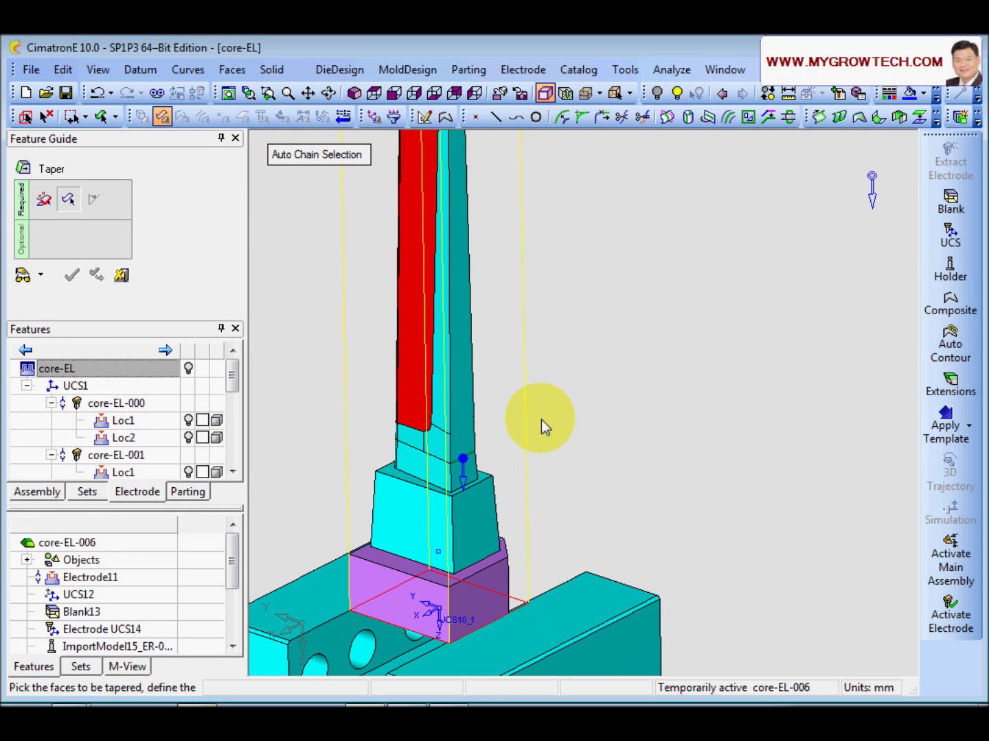
{"action": "left_click", "coordinate": [460, 412]}
{"action": "middle_click", "coordinate": [609, 387]}
Set the side face's taper angle to 0.5 degrees, preview it and apply the taper.
{"action": "scroll", "coordinate": [584, 395], "scroll_direction": "down", "scroll_amount": 3}
{"action": "scroll", "coordinate": [570, 398], "scroll_direction": "up", "scroll_amount": 2}
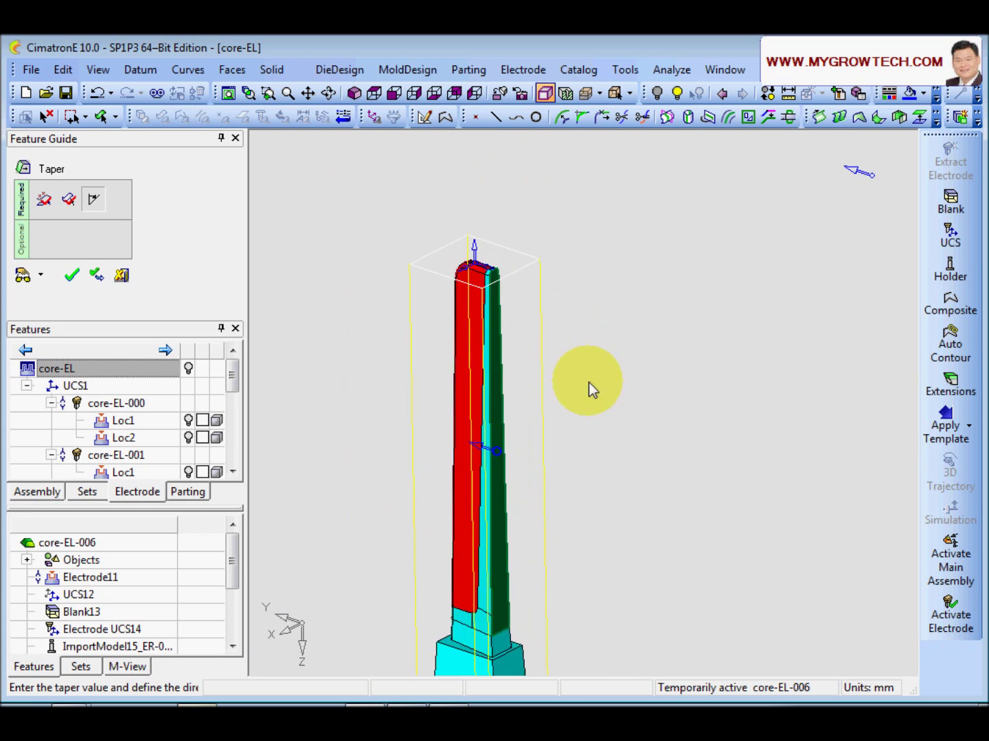
{"action": "scroll", "coordinate": [371, 437], "scroll_direction": "up", "scroll_amount": 2}
{"action": "left_click", "coordinate": [31, 279]}
{"action": "mouse_move", "coordinate": [368, 419]}
{"action": "middle_mouse_down"}
{"action": "mouse_move", "coordinate": [459, 338]}
{"action": "mouse_move", "coordinate": [465, 348]}
{"action": "middle_mouse_up"}
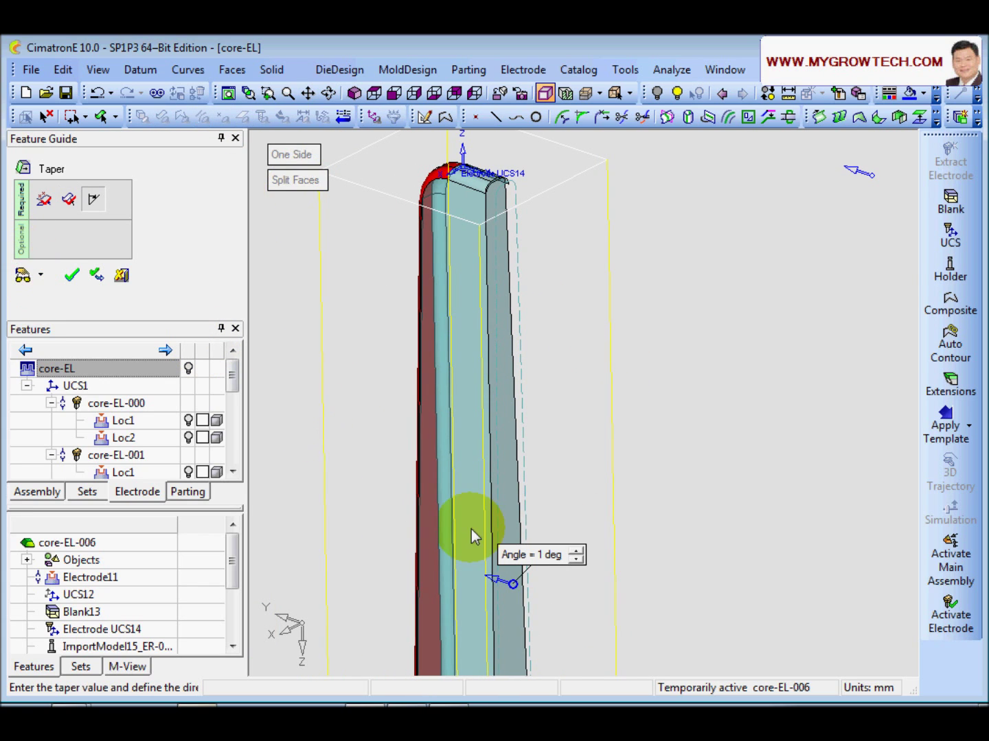
{"action": "type", "text": "0.5"}
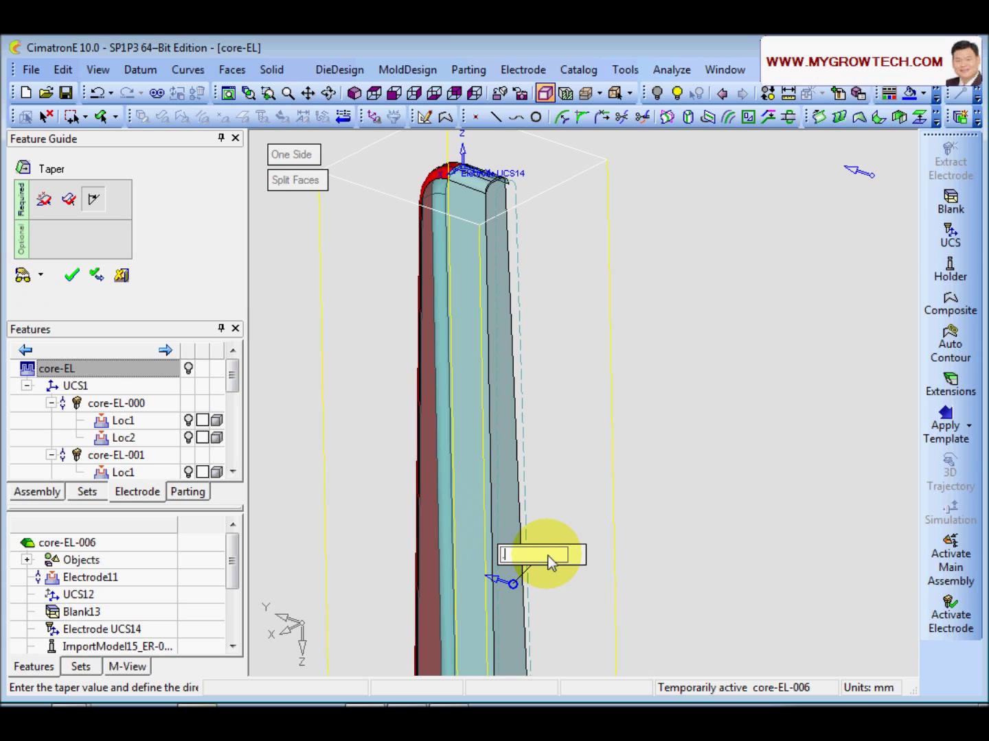
{"action": "key", "text": "Return"}
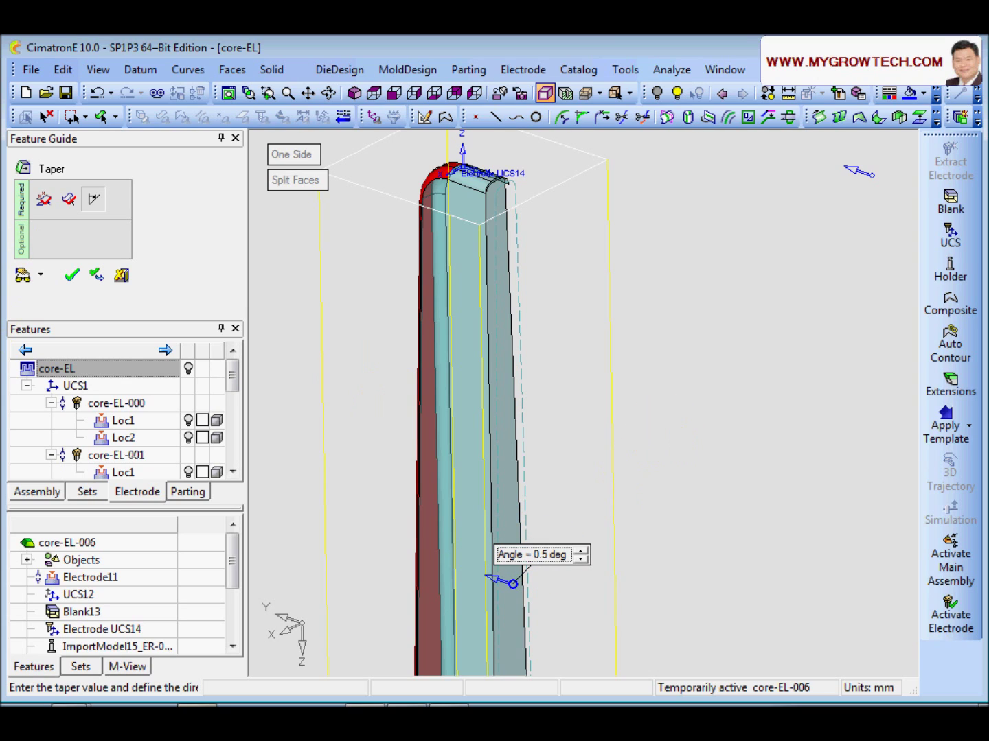
{"action": "left_click", "coordinate": [23, 276]}
{"action": "scroll", "coordinate": [458, 459], "scroll_direction": "up", "scroll_amount": 2}
{"action": "scroll", "coordinate": [374, 277], "scroll_direction": "up", "scroll_amount": 4}
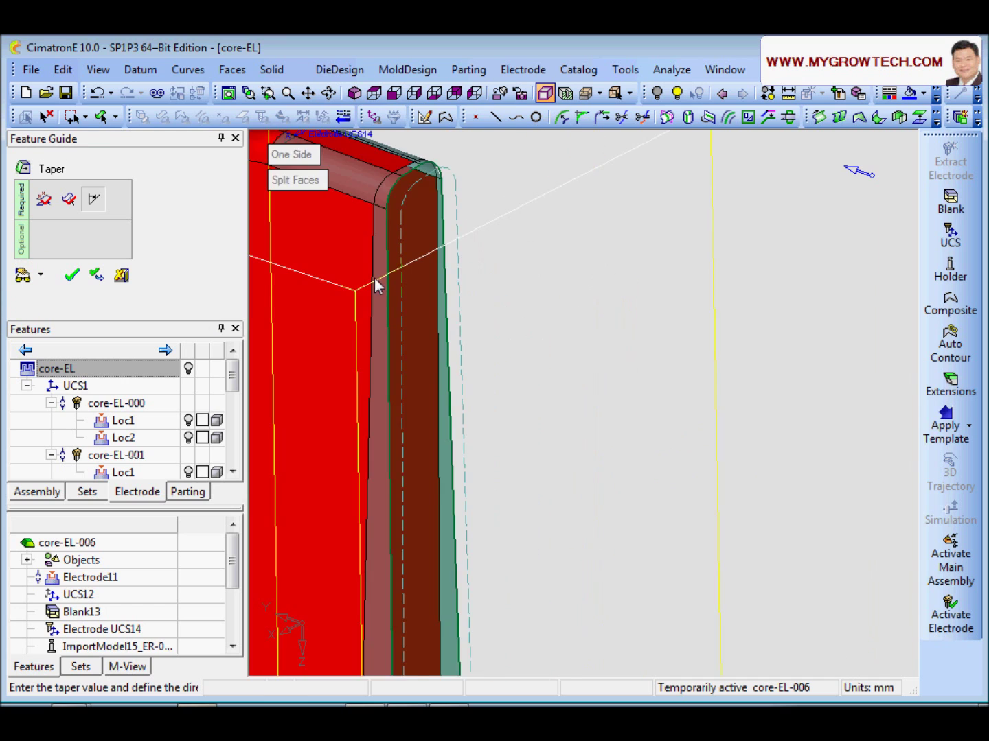
{"action": "middle_click_drag", "start_coordinate": [375, 278], "coordinate": [604, 417]}
{"action": "scroll", "coordinate": [563, 535], "scroll_direction": "down", "scroll_amount": 3}
{"action": "middle_click_drag", "start_coordinate": [487, 355], "coordinate": [412, 349]}
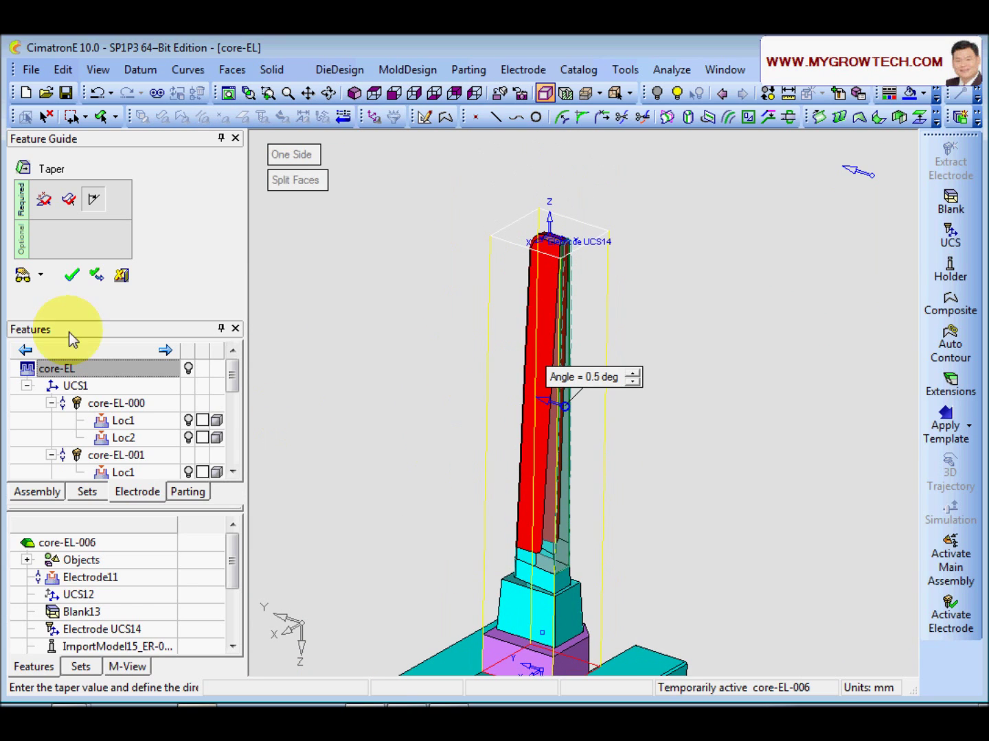
{"action": "left_click", "coordinate": [71, 275]}
Examine the tapered electrode, its stepped extensions, and the blank and holder below.
{"action": "middle_click_drag", "start_coordinate": [299, 407], "coordinate": [354, 539]}
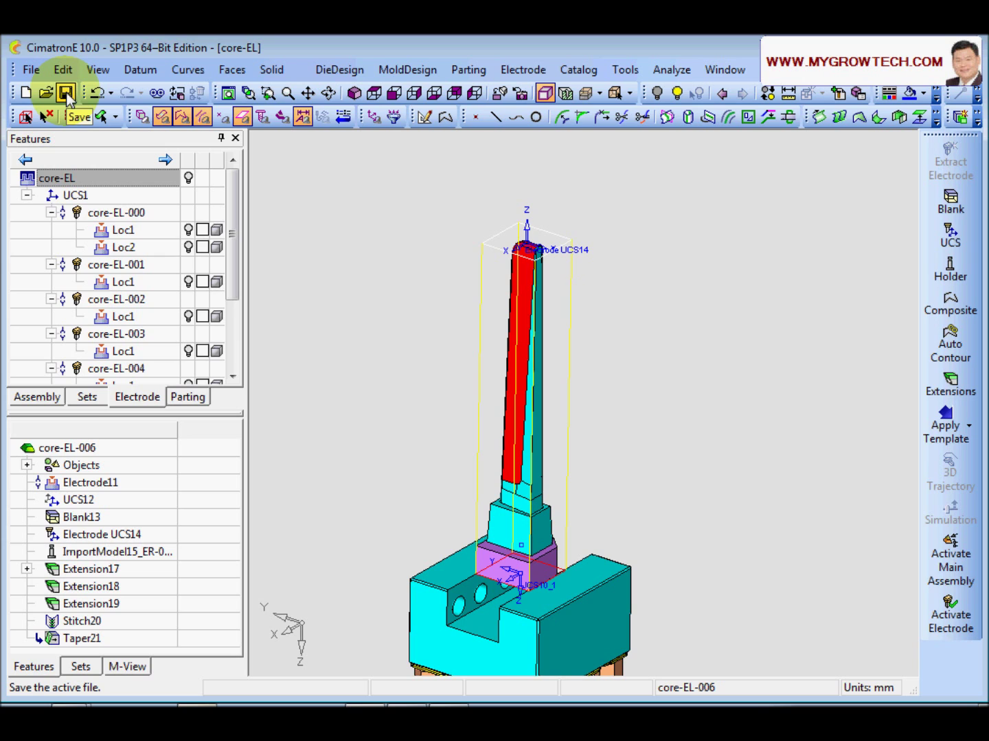
{"action": "scroll", "coordinate": [529, 408], "scroll_direction": "down", "scroll_amount": 2}
{"action": "scroll", "coordinate": [452, 535], "scroll_direction": "up", "scroll_amount": 2}
{"action": "scroll", "coordinate": [626, 521], "scroll_direction": "up", "scroll_amount": 2}
{"action": "middle_click_drag", "start_coordinate": [627, 521], "coordinate": [563, 519]}
{"action": "scroll", "coordinate": [535, 497], "scroll_direction": "down", "scroll_amount": 2}
{"action": "middle_click_drag", "start_coordinate": [565, 442], "coordinate": [533, 483]}
{"action": "middle_click_drag", "start_coordinate": [517, 399], "coordinate": [530, 406]}
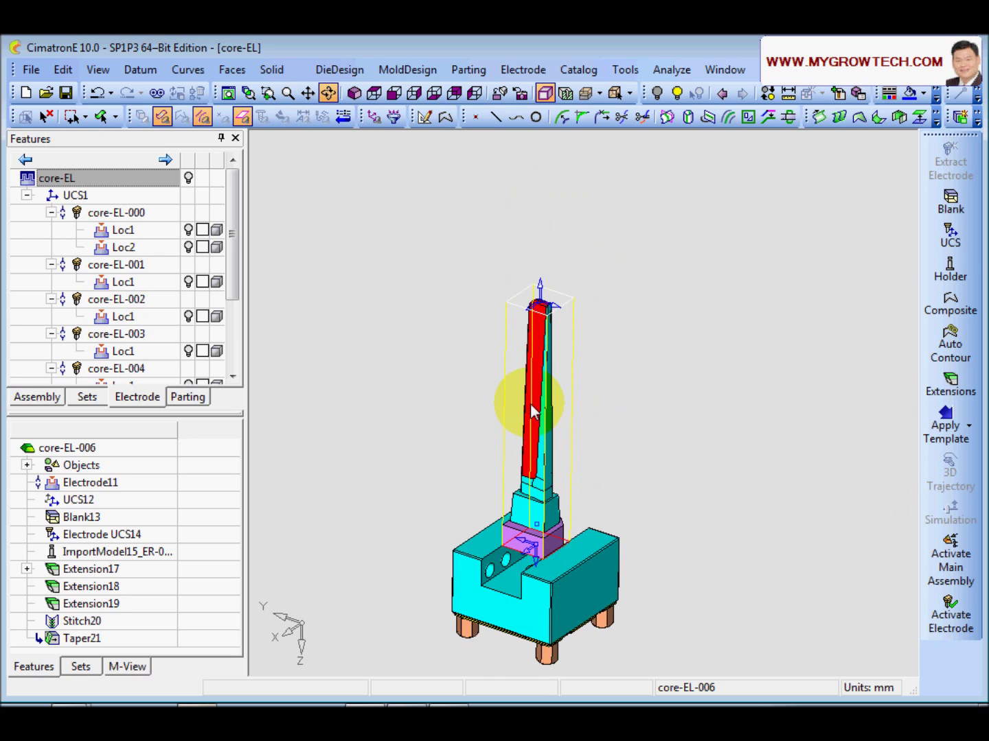
{"action": "scroll", "coordinate": [566, 410], "scroll_direction": "up", "scroll_amount": 3}
{"action": "middle_click_drag", "start_coordinate": [511, 462], "coordinate": [531, 415]}
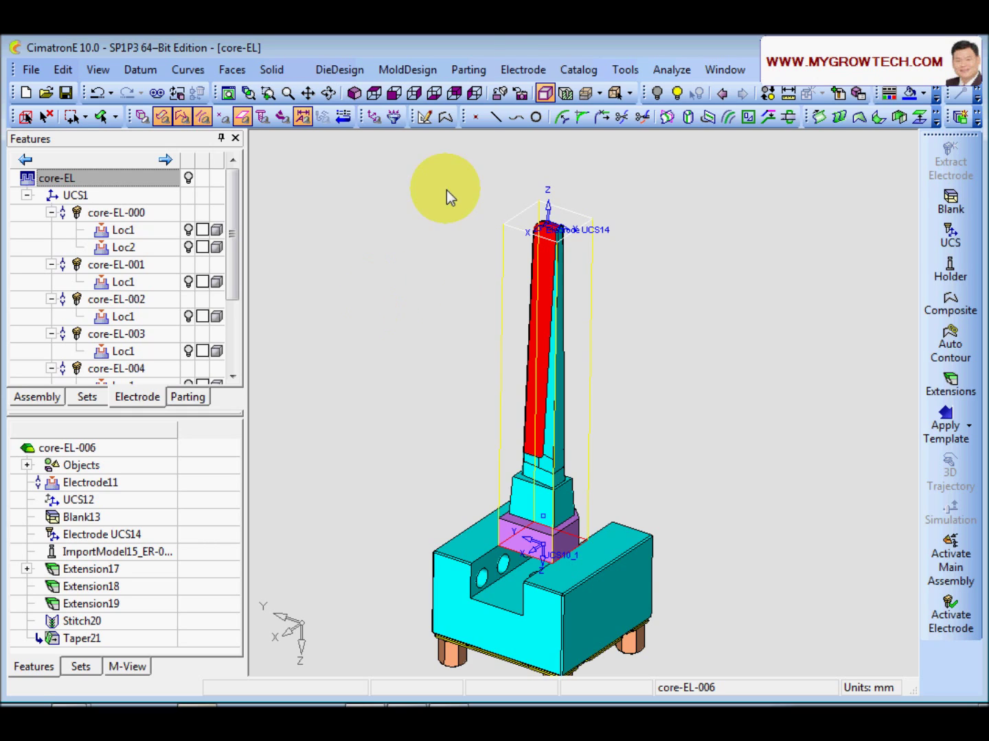
Save the electrode design as an electrode template named my-electrod in the electrode design template folder.
{"action": "left_click", "coordinate": [523, 70]}
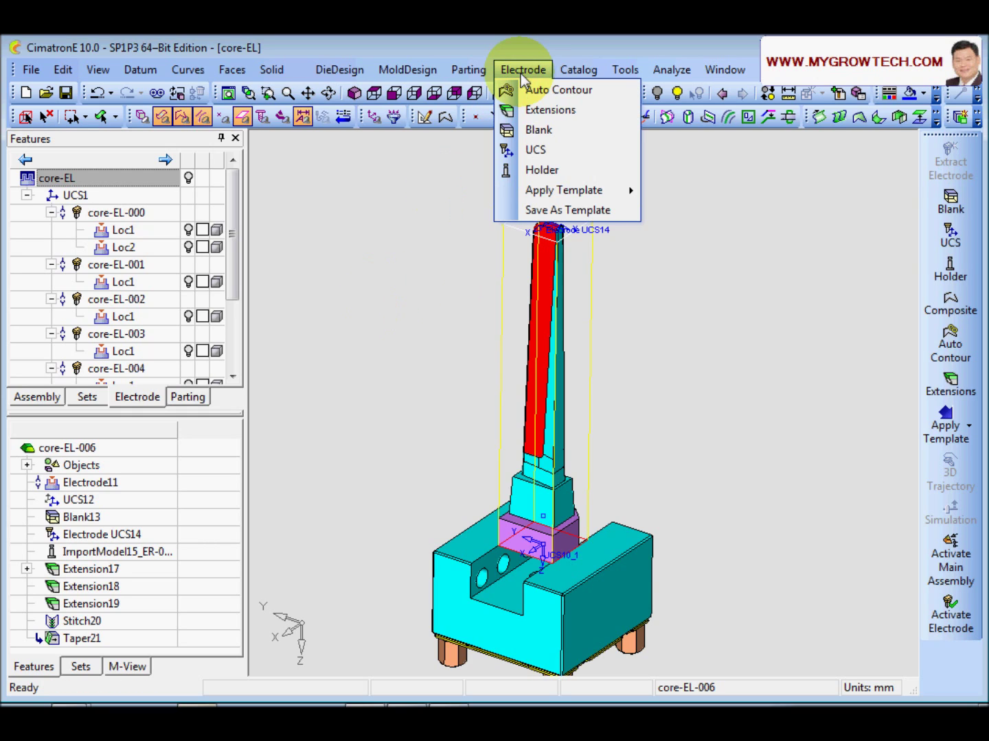
{"action": "left_click", "coordinate": [568, 211]}
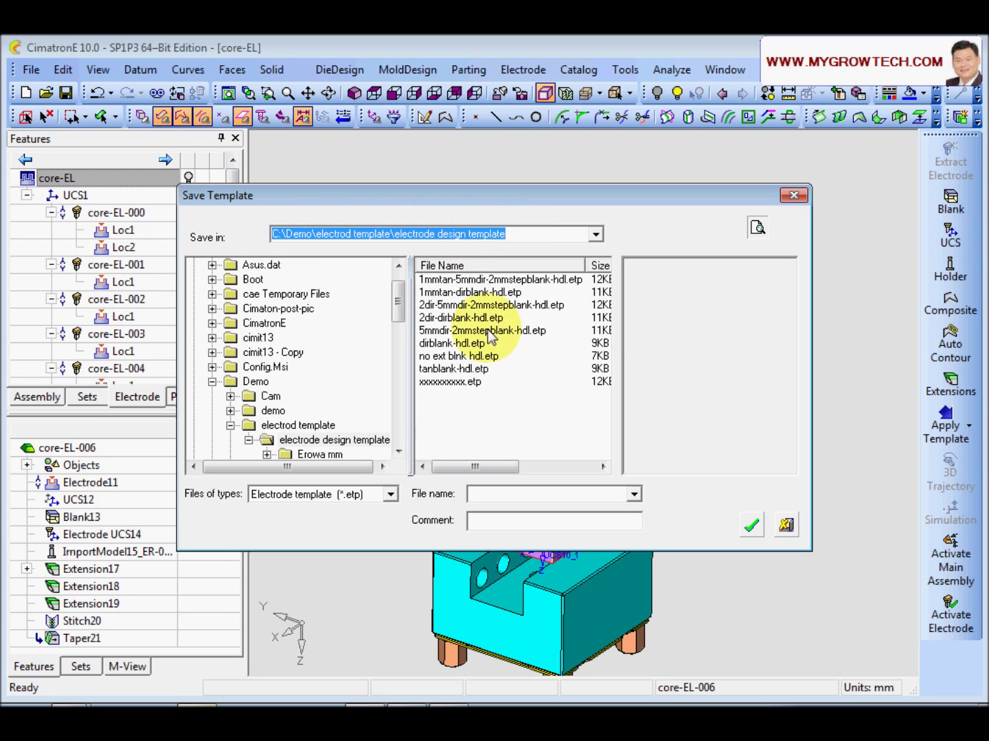
{"action": "left_click", "coordinate": [496, 495]}
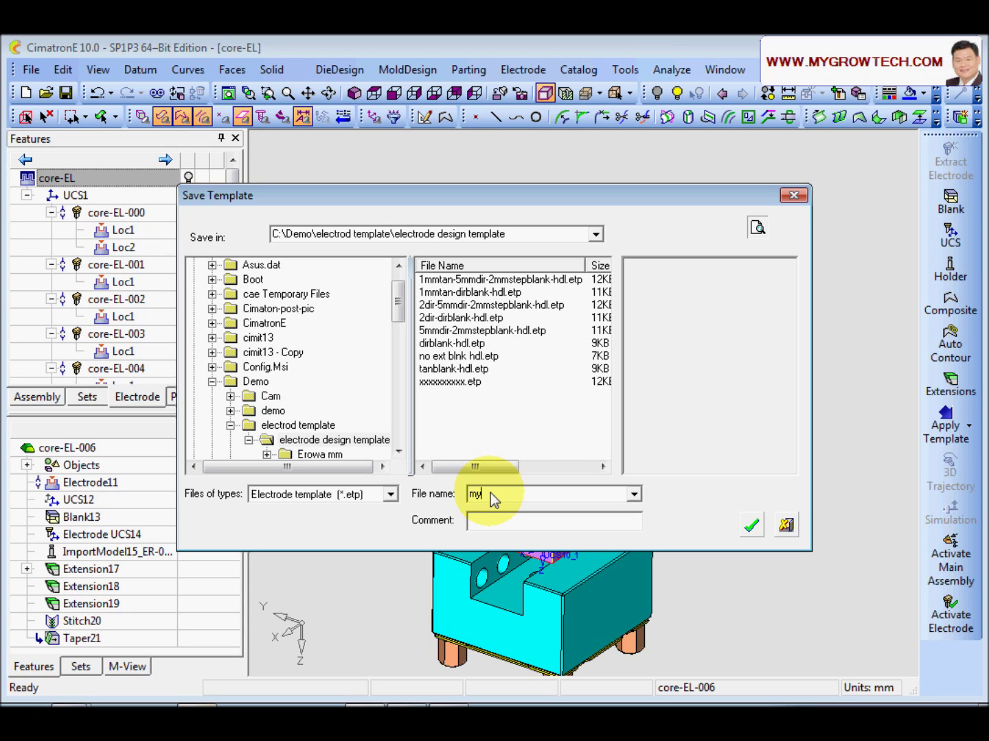
{"action": "type", "text": "my-electrod"}
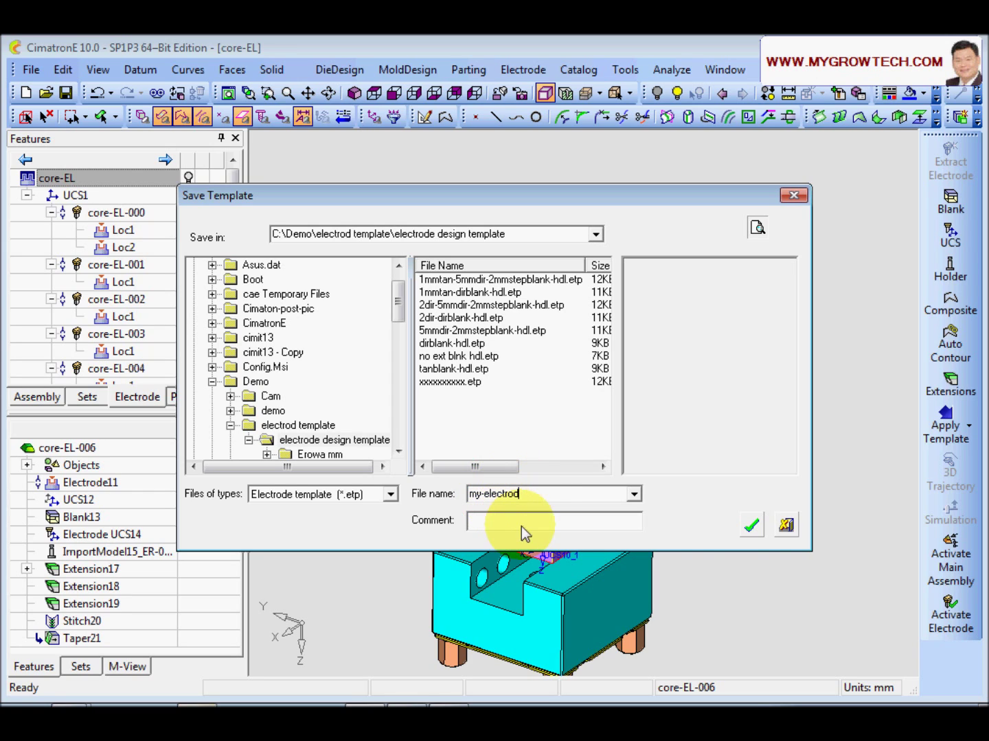
{"action": "left_click", "coordinate": [751, 525]}
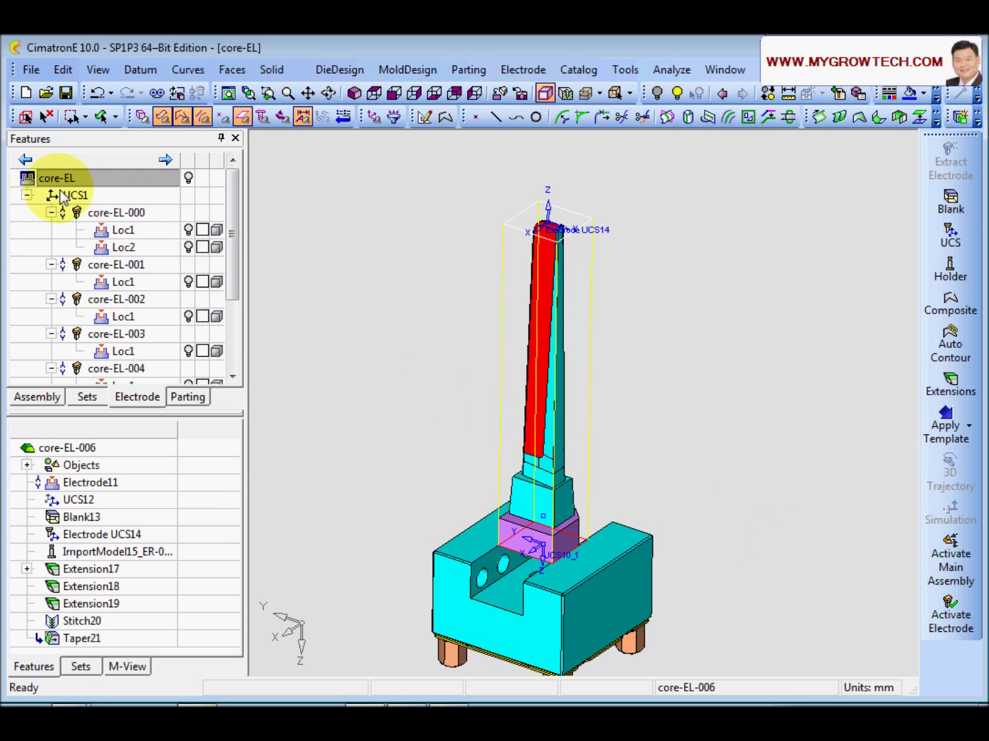
Activate the core-EL main assembly and display the core in place of electrode core-EL-006.
{"action": "left_click", "coordinate": [234, 253]}
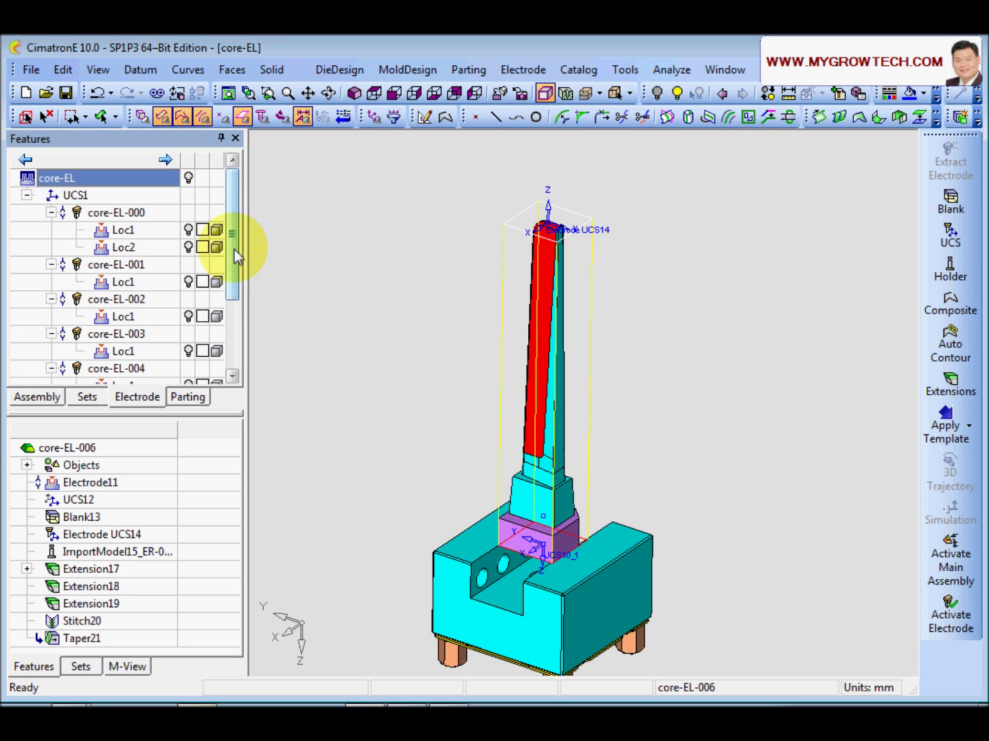
{"action": "double_click", "coordinate": [138, 180]}
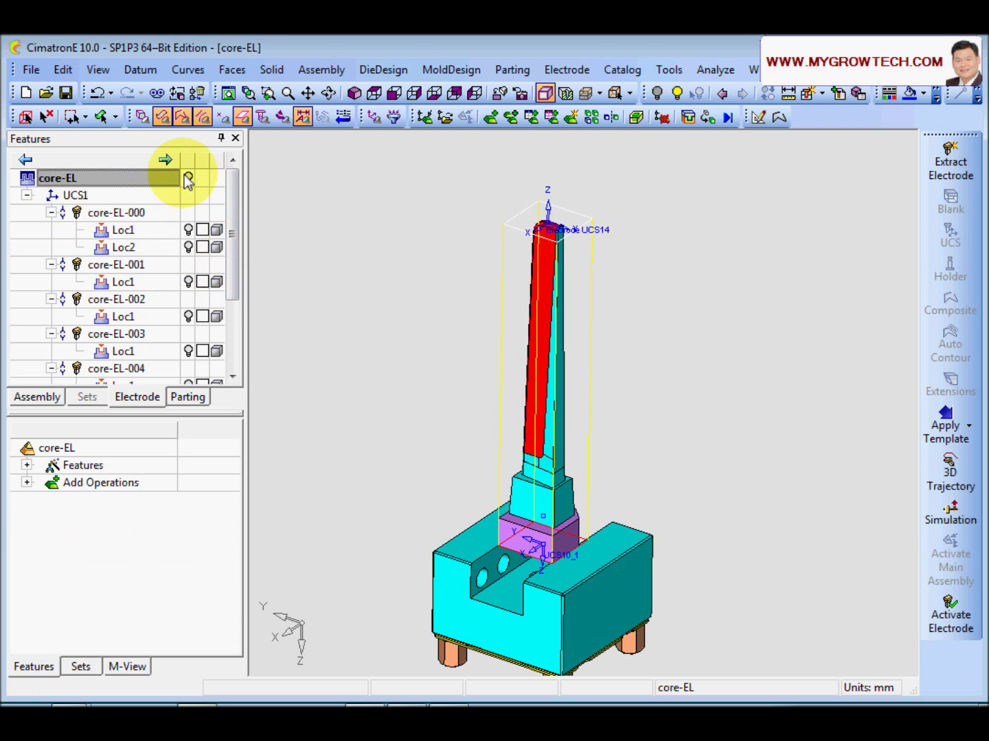
{"action": "scroll", "coordinate": [206, 331], "scroll_direction": "down", "scroll_amount": 2}
{"action": "left_click", "coordinate": [187, 370]}
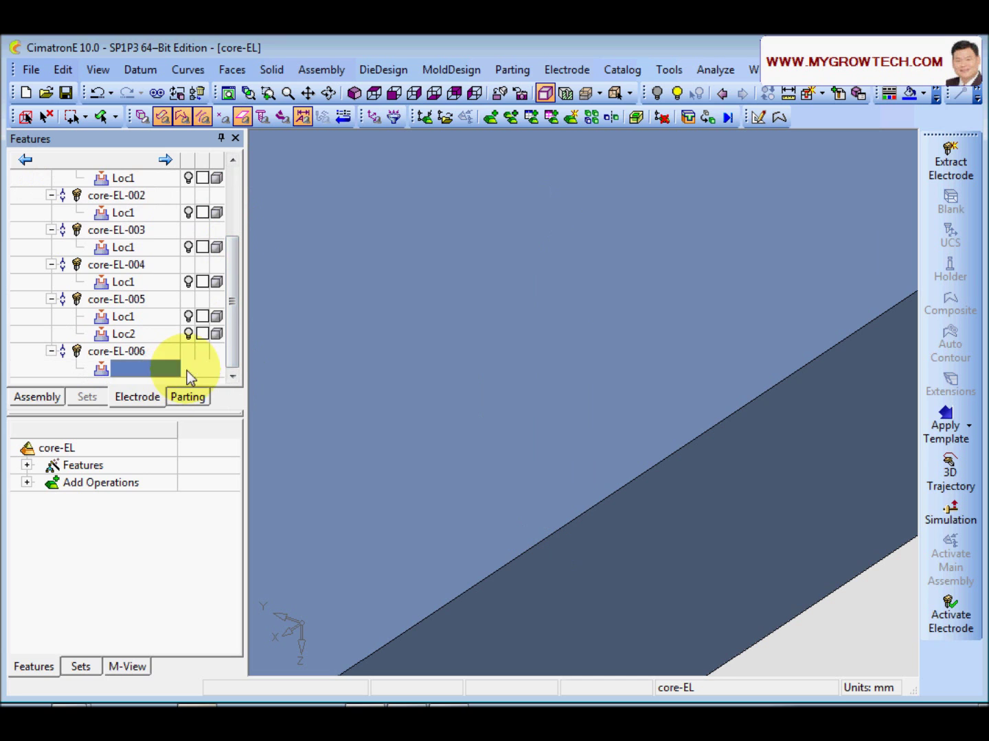
{"action": "left_click", "coordinate": [354, 93]}
{"action": "scroll", "coordinate": [516, 493], "scroll_direction": "up", "scroll_amount": 6}
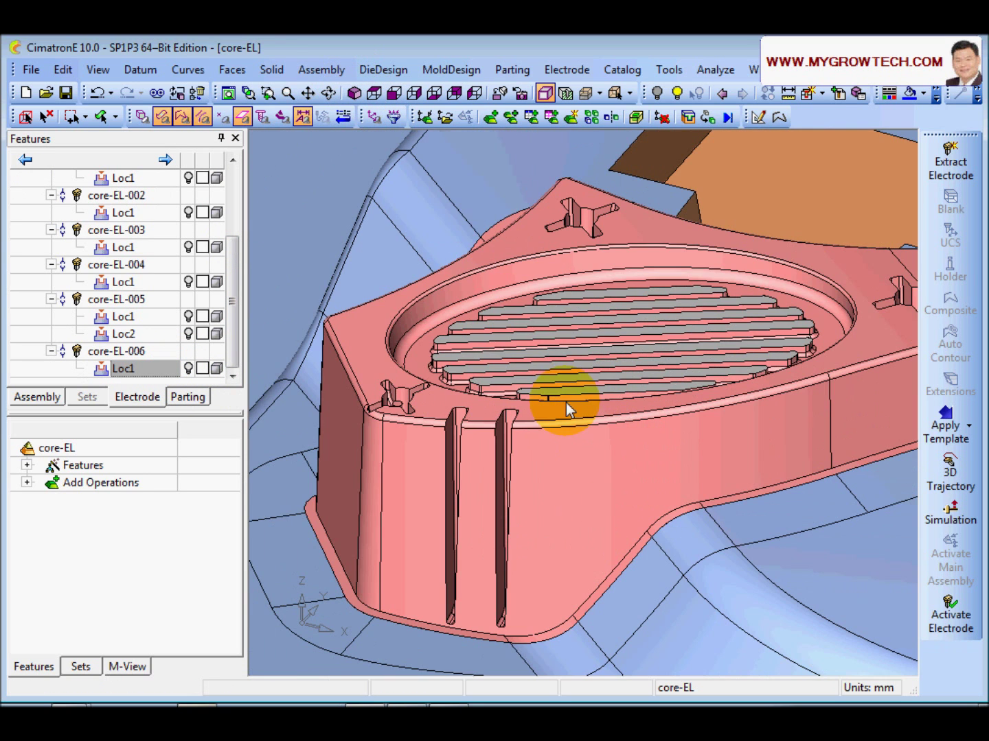
{"action": "left_click", "coordinate": [374, 92]}
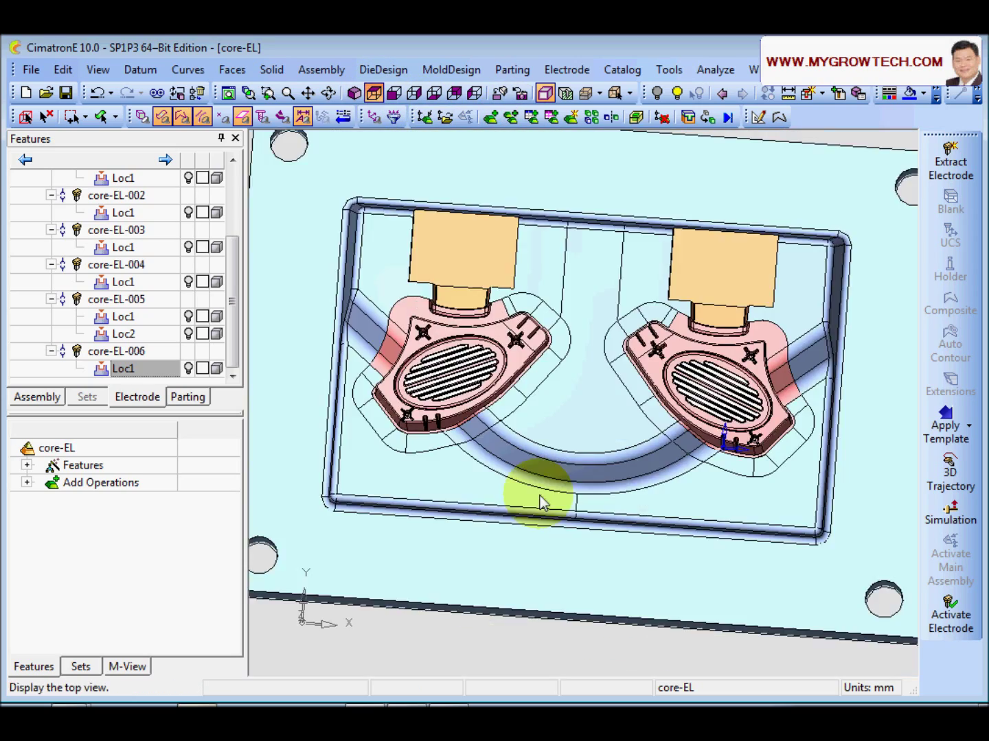
Extract a new electrode from the faces of the right-hand small slot at the core insert's lower edge, with a rectangular boundary around it.
{"action": "scroll", "coordinate": [522, 494], "scroll_direction": "up", "scroll_amount": 4}
{"action": "middle_click_drag", "start_coordinate": [490, 473], "coordinate": [673, 343]}
{"action": "scroll", "coordinate": [585, 475], "scroll_direction": "up", "scroll_amount": 5}
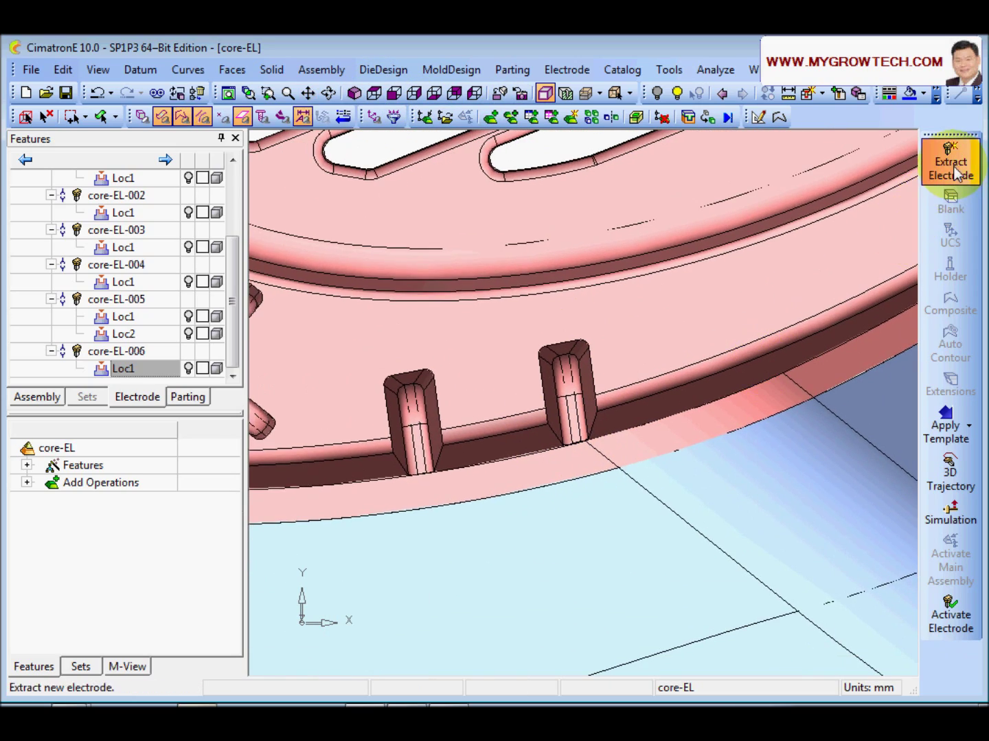
{"action": "left_click", "coordinate": [950, 159]}
{"action": "left_click", "coordinate": [646, 343]}
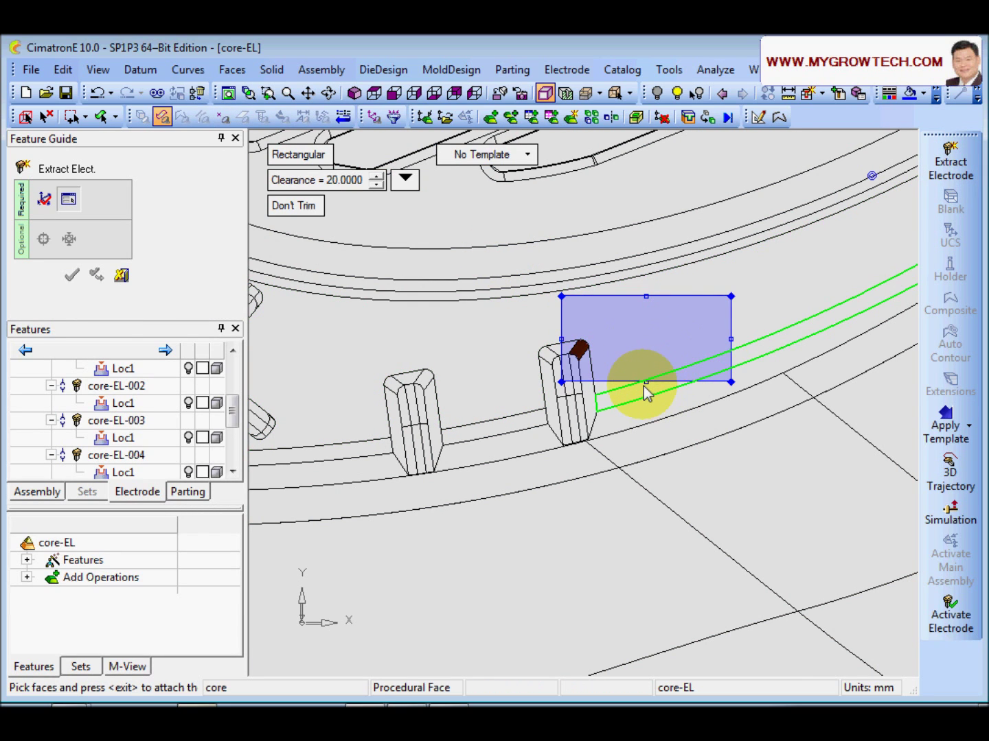
{"action": "left_click", "coordinate": [724, 320]}
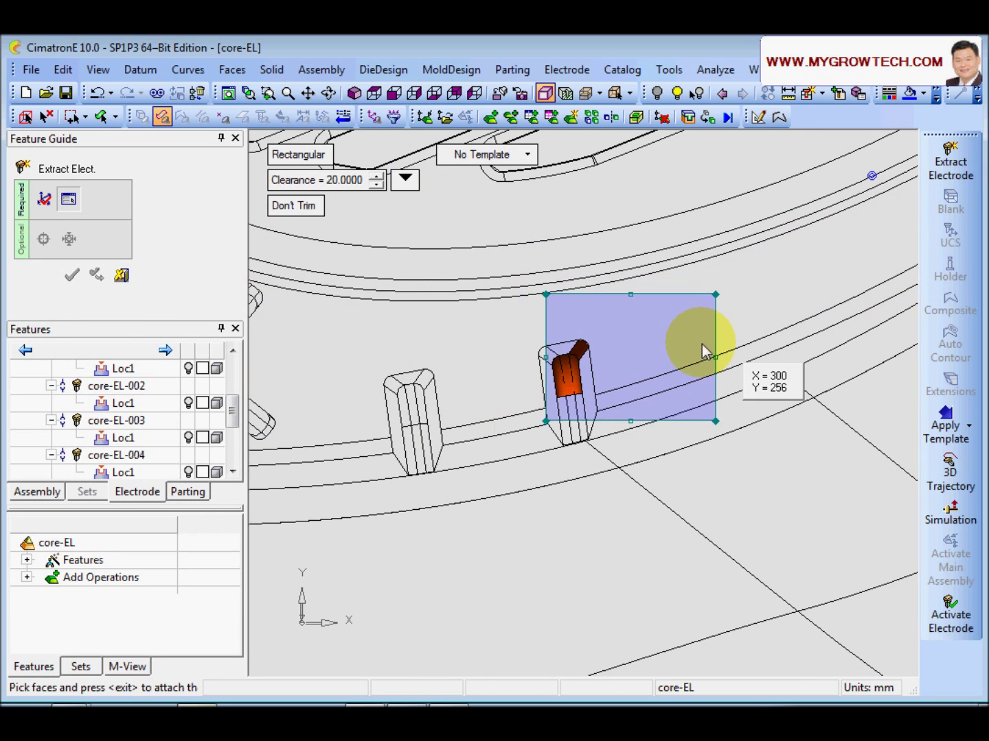
{"action": "left_click", "coordinate": [649, 350]}
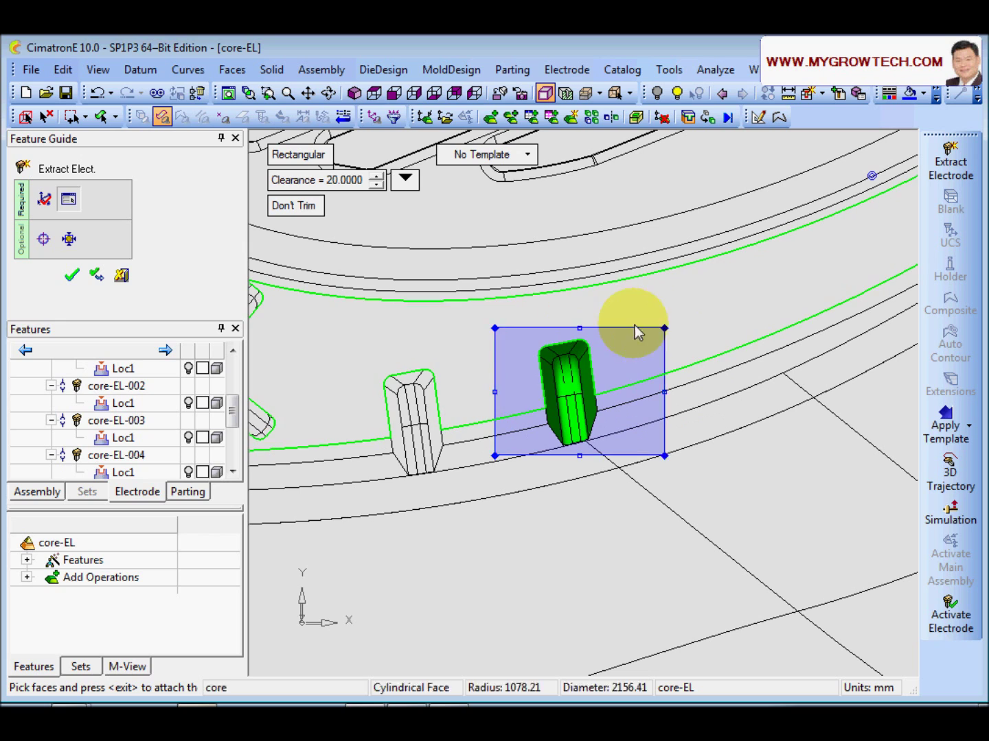
{"action": "mouse_move", "coordinate": [663, 328]}
{"action": "left_mouse_down"}
{"action": "mouse_move", "coordinate": [666, 300]}
{"action": "mouse_move", "coordinate": [693, 279]}
{"action": "mouse_move", "coordinate": [679, 332]}
{"action": "left_mouse_up"}
Apply the my-electrod.etp template to the extracted electrode and create it.
{"action": "left_click", "coordinate": [524, 153]}
{"action": "left_click", "coordinate": [528, 176]}
{"action": "left_click", "coordinate": [493, 181]}
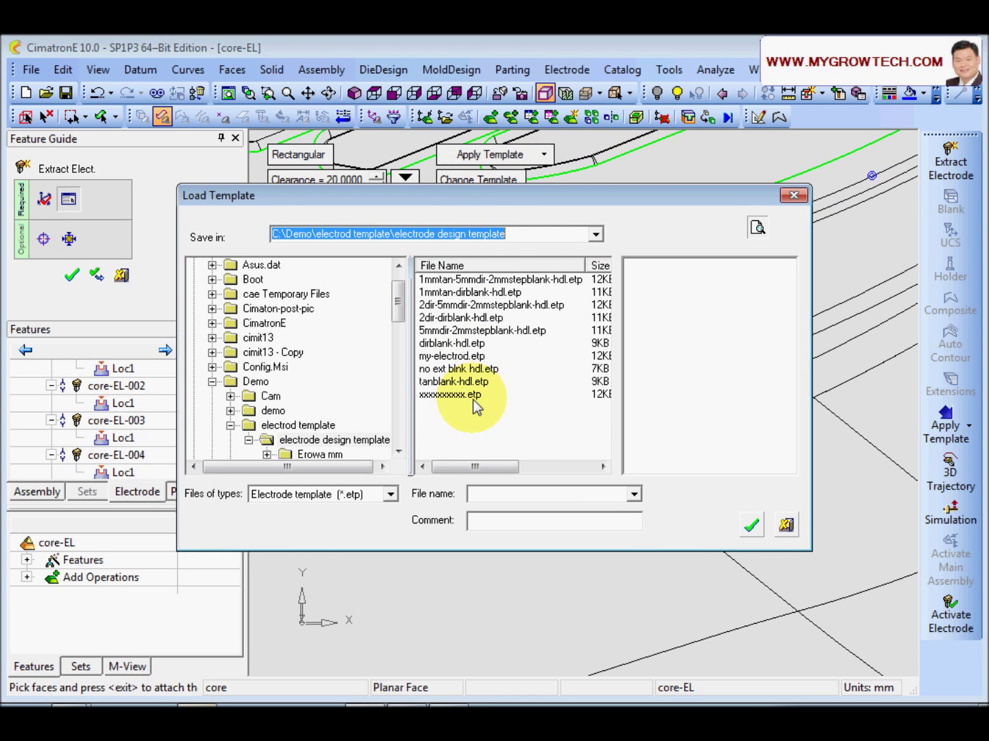
{"action": "left_click", "coordinate": [448, 356]}
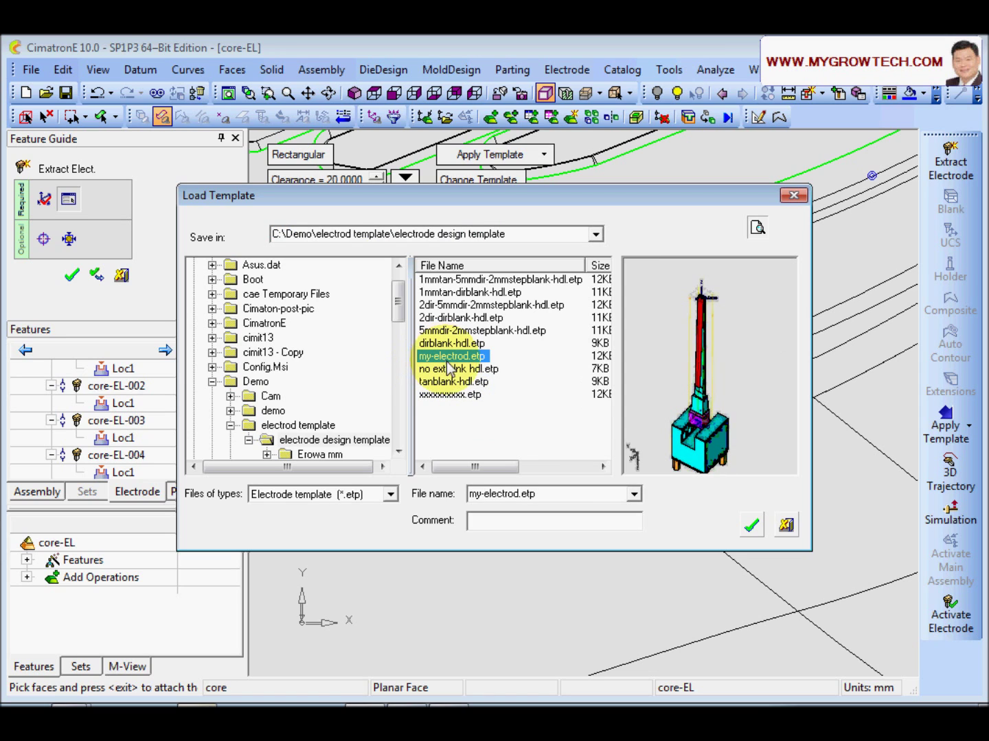
{"action": "left_click", "coordinate": [751, 526]}
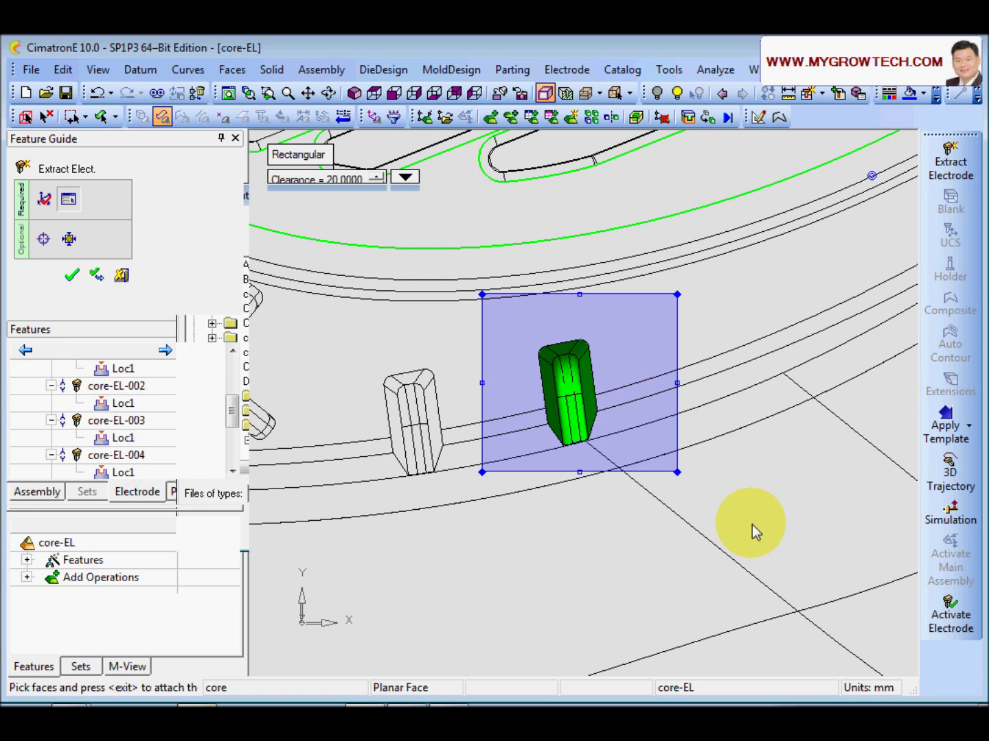
{"action": "left_click", "coordinate": [737, 403]}
{"action": "left_click", "coordinate": [71, 277]}
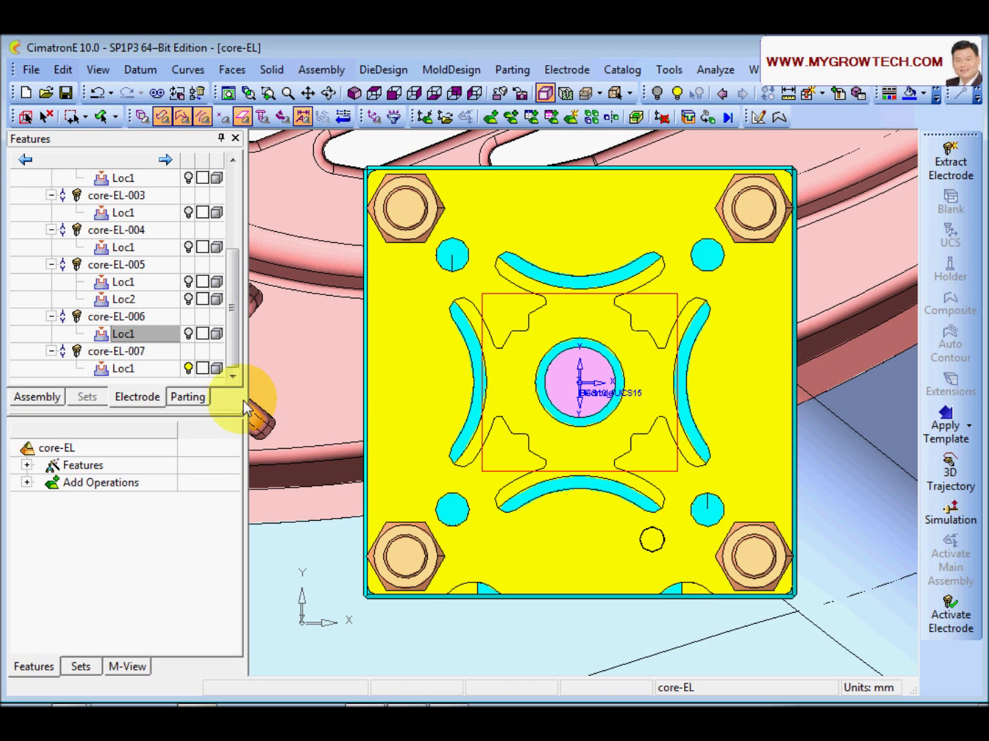
Activate electrode core-EL-007, hide the core, and show the electrode in an isometric orientation.
{"action": "double_click", "coordinate": [124, 369]}
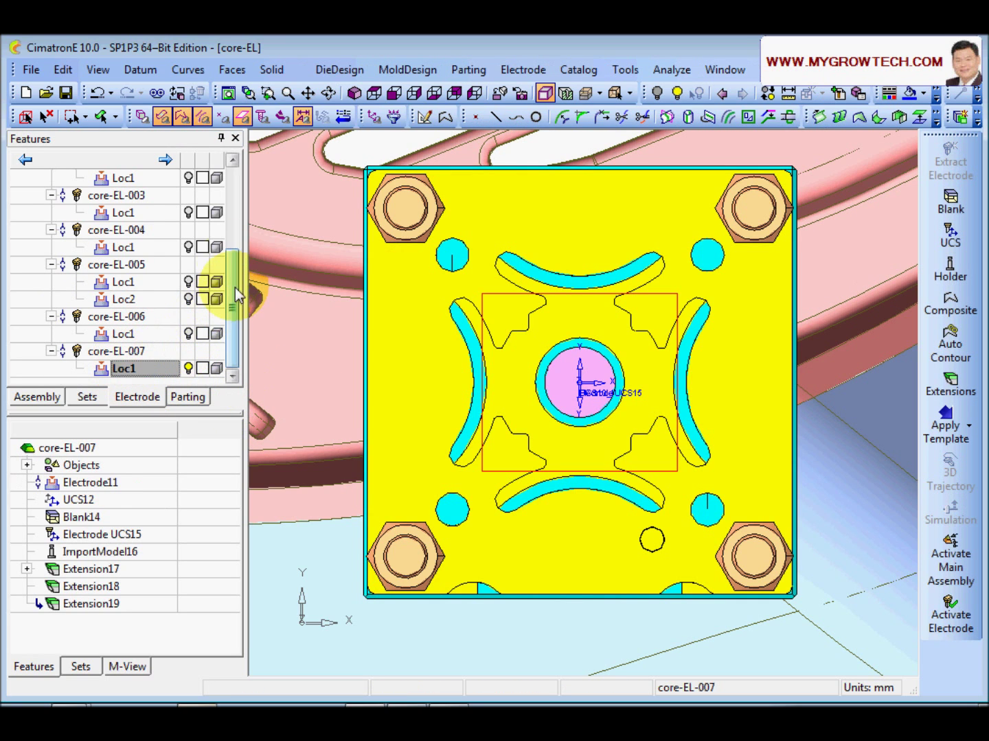
{"action": "left_click_drag", "start_coordinate": [238, 295], "coordinate": [233, 207]}
{"action": "left_click", "coordinate": [188, 177]}
{"action": "left_click", "coordinate": [328, 93]}
{"action": "left_click_drag", "start_coordinate": [392, 145], "coordinate": [420, 317]}
{"action": "middle_click_drag", "start_coordinate": [411, 381], "coordinate": [560, 512]}
{"action": "scroll", "coordinate": [653, 421], "scroll_direction": "up", "scroll_amount": 5}
{"action": "middle_click_drag", "start_coordinate": [652, 422], "coordinate": [524, 387]}
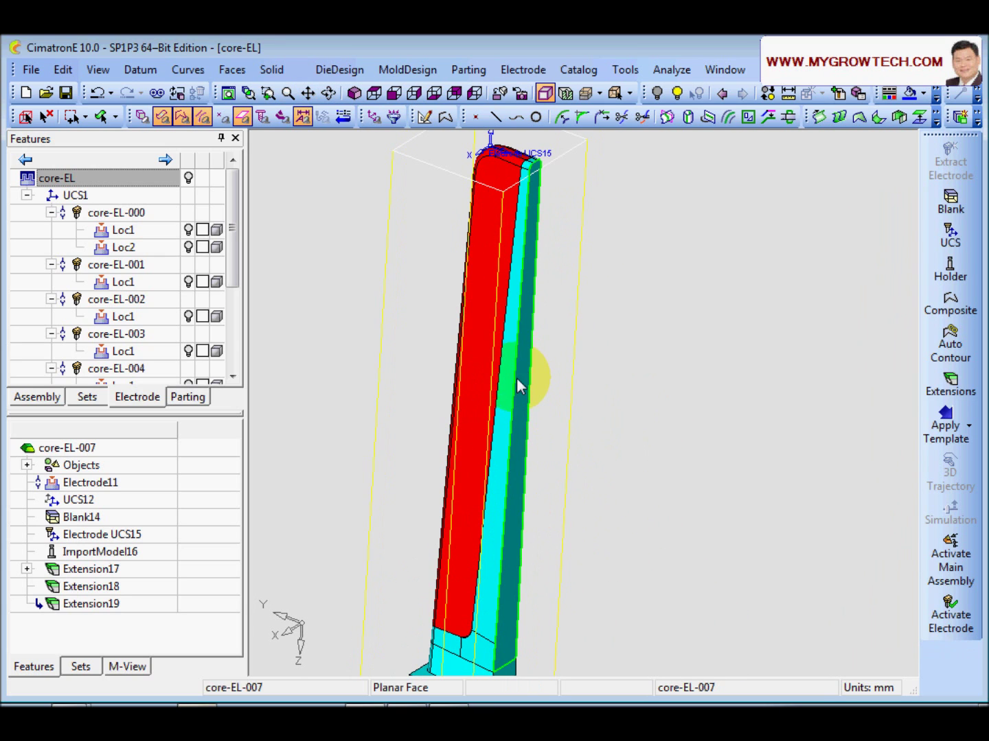
{"action": "scroll", "coordinate": [545, 413], "scroll_direction": "down", "scroll_amount": 4}
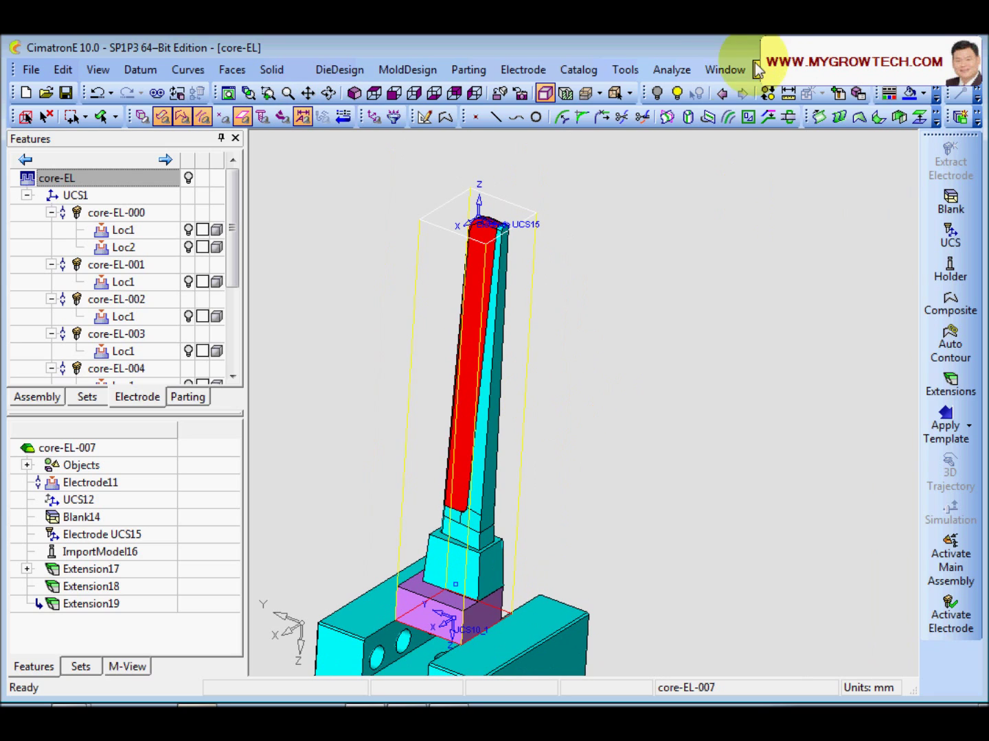
Run a direction analysis on the electrode and check the draft angle of its narrow side face.
{"action": "left_click", "coordinate": [670, 70]}
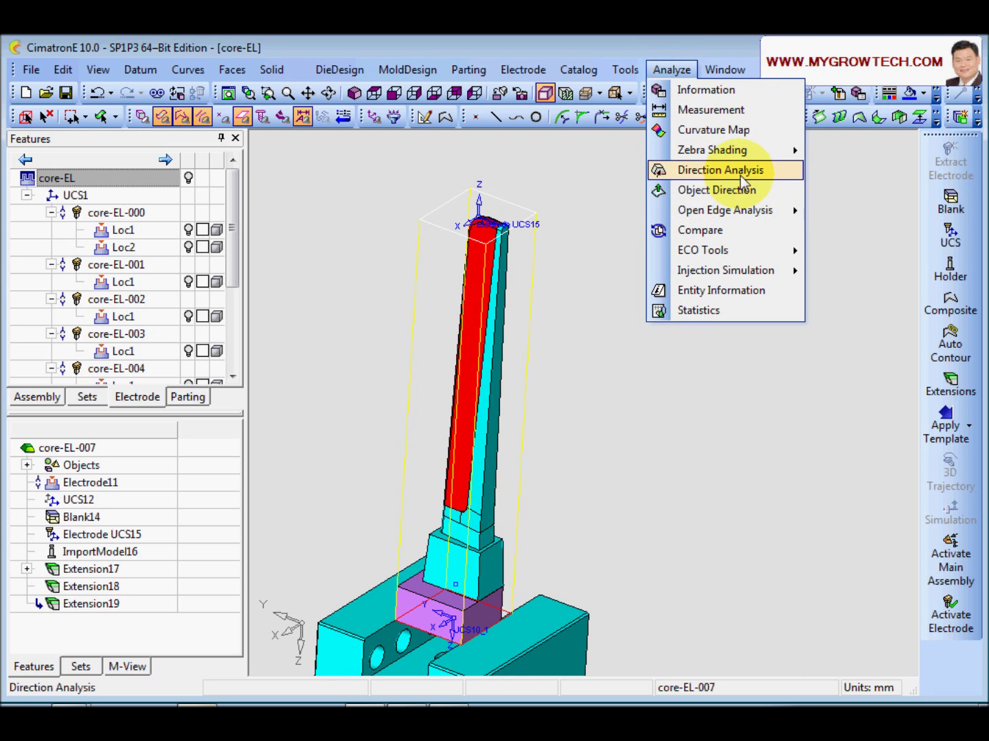
{"action": "left_click", "coordinate": [738, 171]}
{"action": "middle_click", "coordinate": [730, 619]}
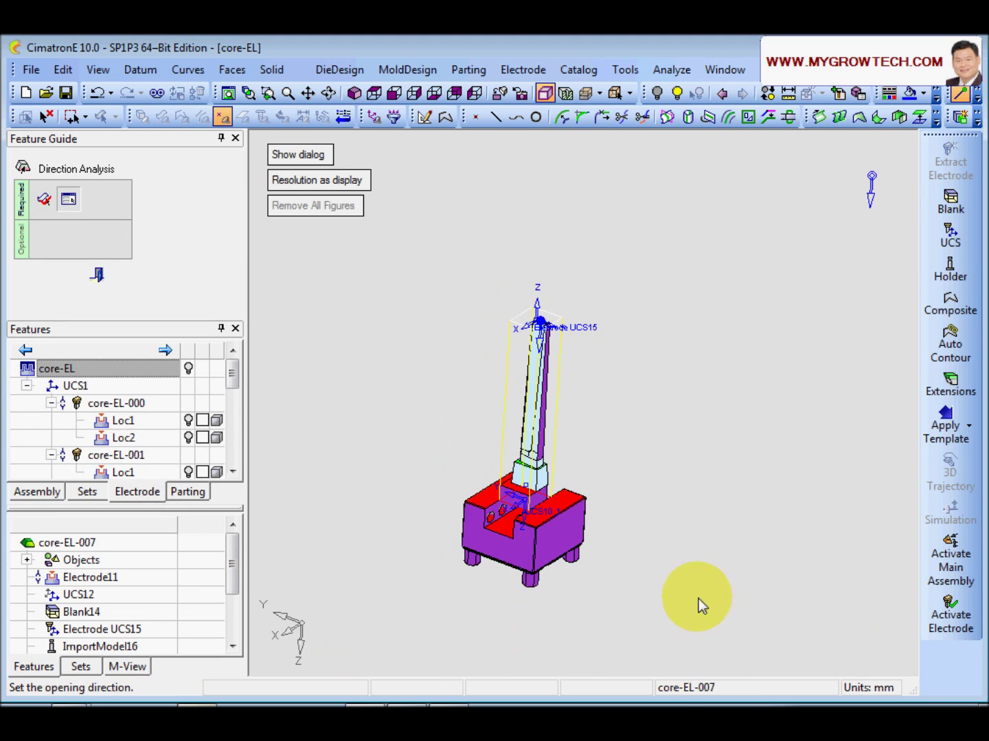
{"action": "scroll", "coordinate": [526, 518], "scroll_direction": "up", "scroll_amount": 6}
{"action": "mouse_move", "coordinate": [559, 509]}
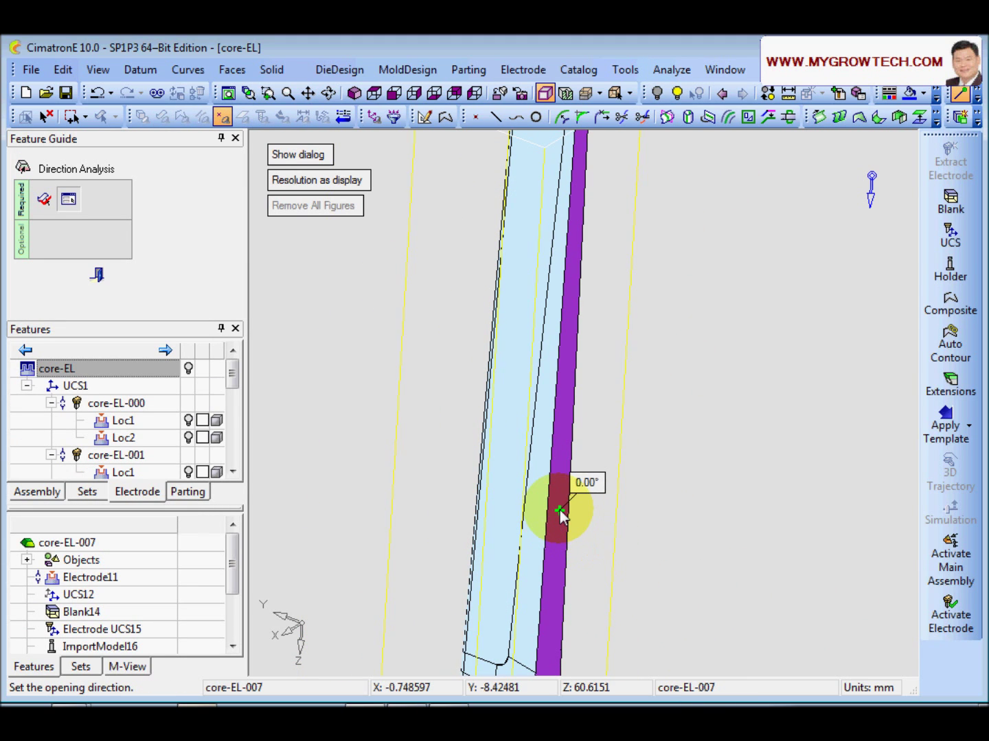
{"action": "left_click", "coordinate": [97, 275]}
Examine electrode core-EL-007 with its template-generated extensions, blank and holder.
{"action": "right_click_drag", "start_coordinate": [621, 605], "coordinate": [512, 594], "text": "ctrl"}
{"action": "middle_click_drag", "start_coordinate": [510, 594], "coordinate": [473, 483], "text": "ctrl"}
{"action": "right_click_drag", "start_coordinate": [480, 488], "coordinate": [544, 527], "text": "ctrl"}
{"action": "middle_click_drag", "start_coordinate": [544, 527], "coordinate": [544, 547], "text": "ctrl"}
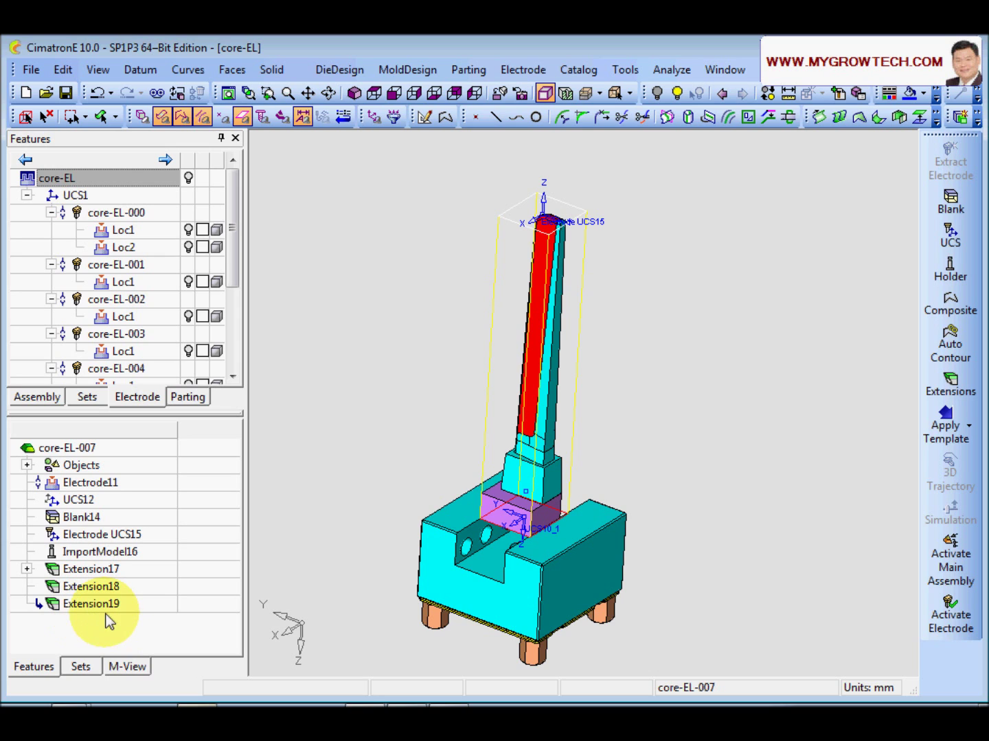
{"action": "middle_click_drag", "start_coordinate": [353, 470], "coordinate": [387, 392], "text": "ctrl"}
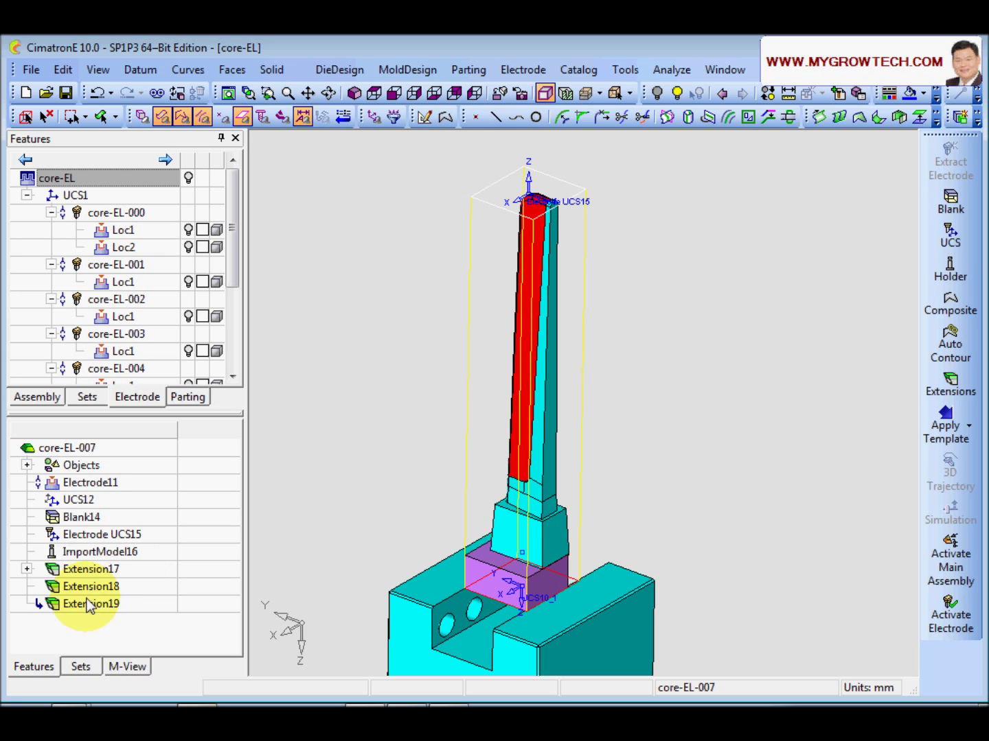
{"action": "middle_click_drag", "start_coordinate": [397, 490], "coordinate": [526, 563]}
{"action": "middle_click_drag", "start_coordinate": [580, 520], "coordinate": [656, 349]}
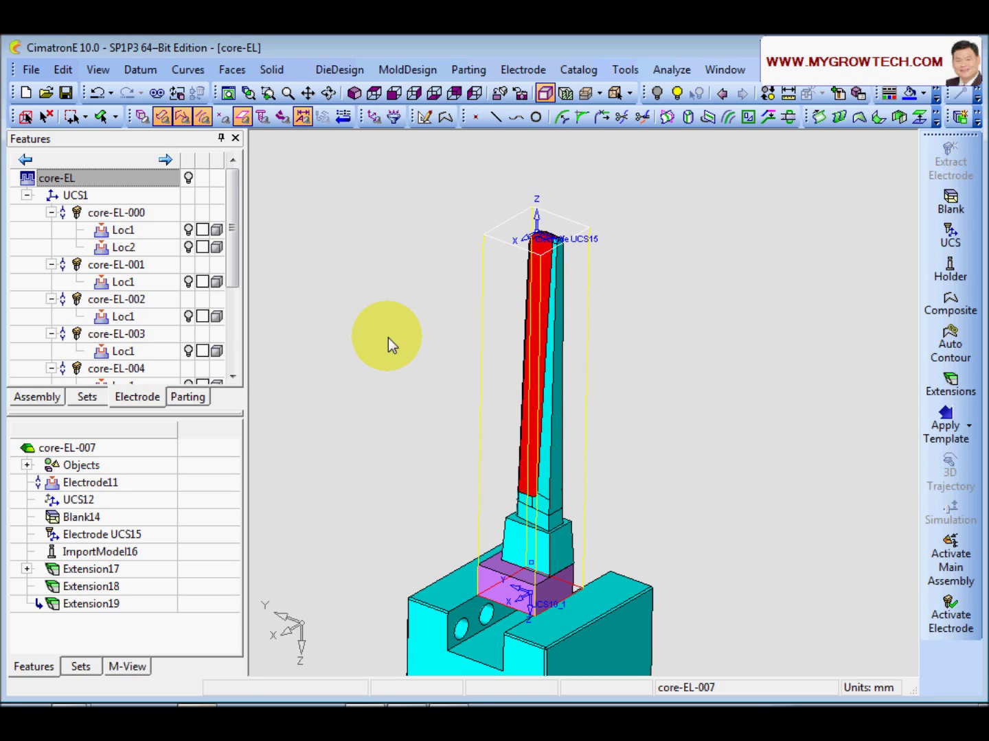
Stitch the electrode's burn faces and extension faces together.
{"action": "right_click", "coordinate": [349, 302]}
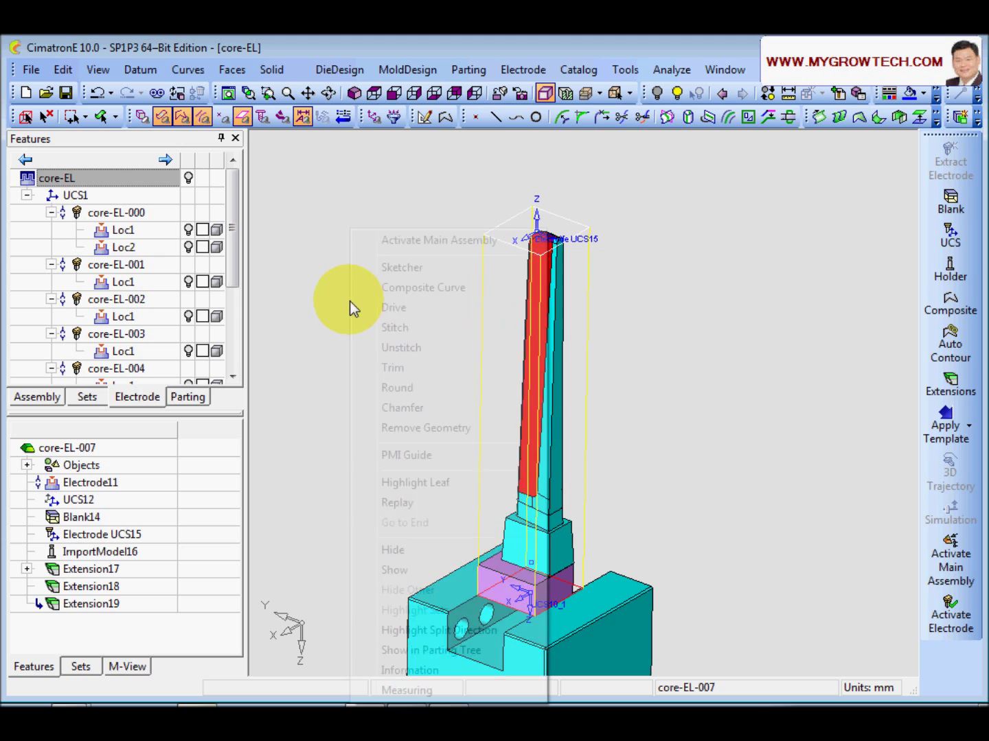
{"action": "left_click", "coordinate": [404, 328]}
{"action": "left_click_drag", "start_coordinate": [408, 189], "coordinate": [656, 533]}
{"action": "middle_click", "coordinate": [677, 486]}
{"action": "scroll", "coordinate": [701, 446], "scroll_direction": "up", "scroll_amount": 3}
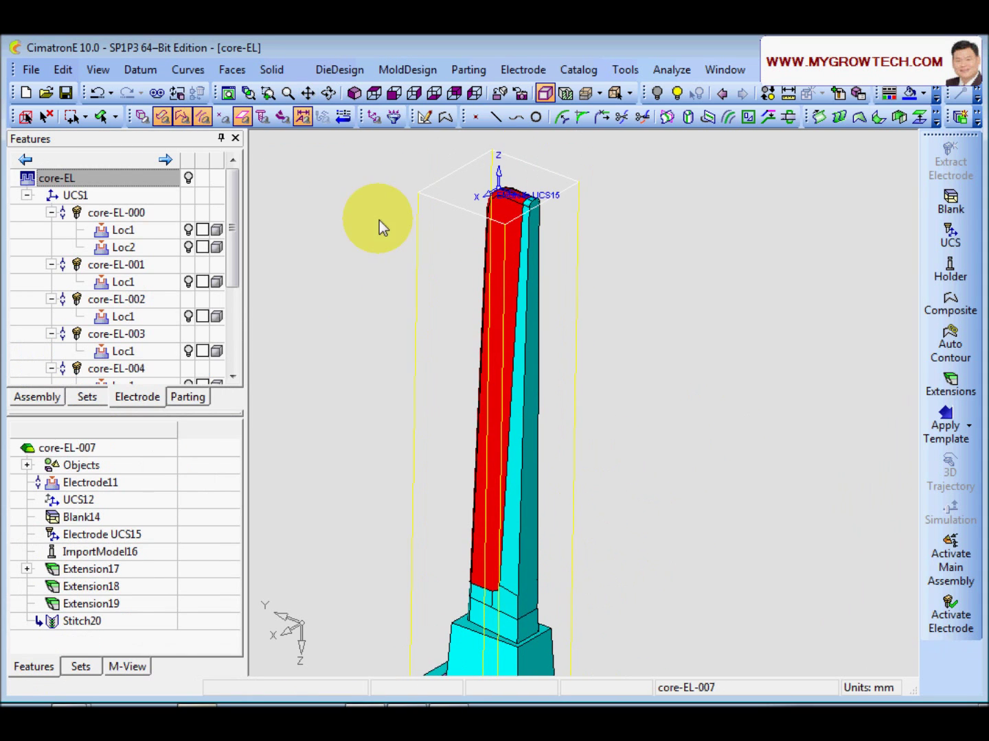
Taper the electrode's narrow side face by 0.5 degrees from its lower edge as neutral contour, previewing before applying.
{"action": "left_click", "coordinate": [272, 69]}
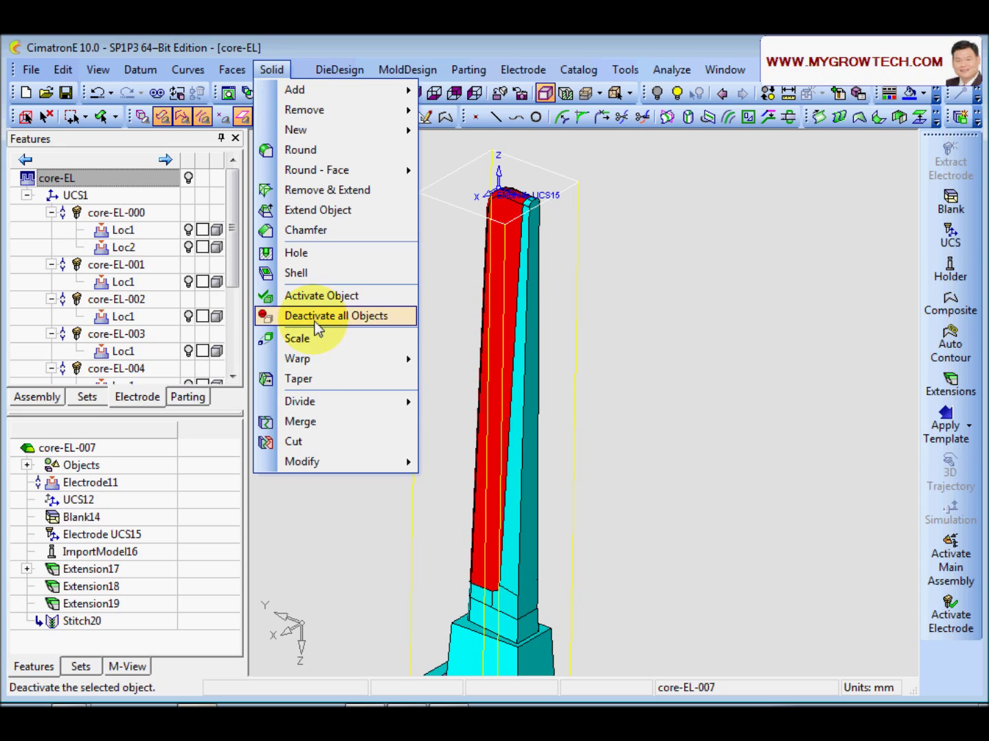
{"action": "left_click", "coordinate": [321, 378]}
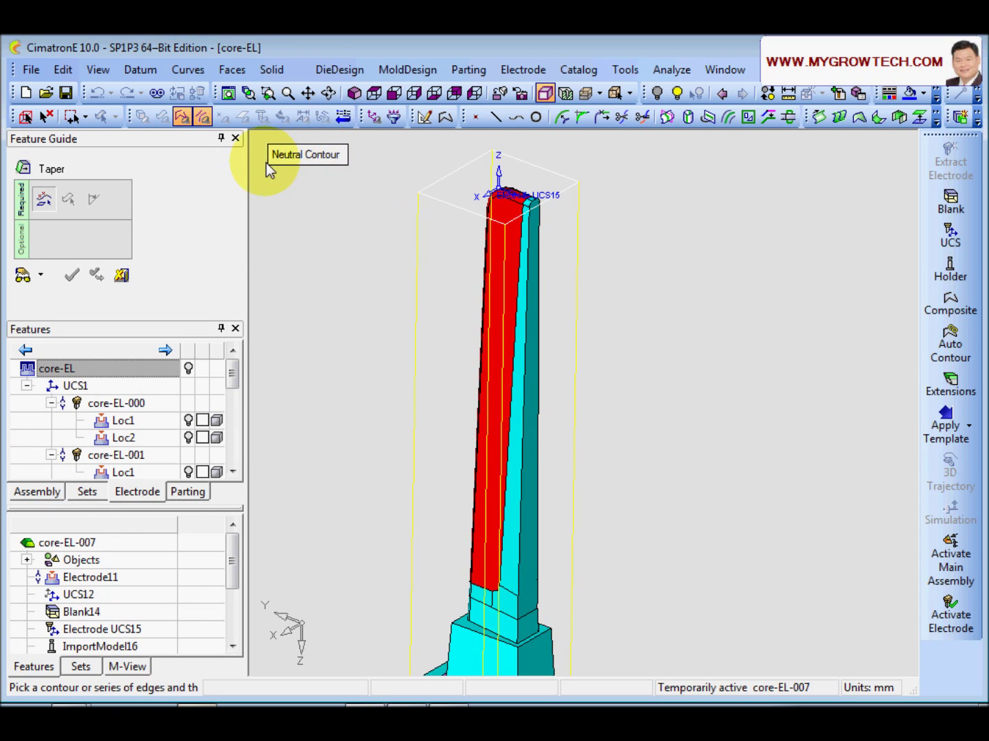
{"action": "left_click", "coordinate": [528, 610]}
{"action": "middle_click", "coordinate": [581, 549]}
{"action": "left_click", "coordinate": [522, 559]}
{"action": "middle_click", "coordinate": [612, 492]}
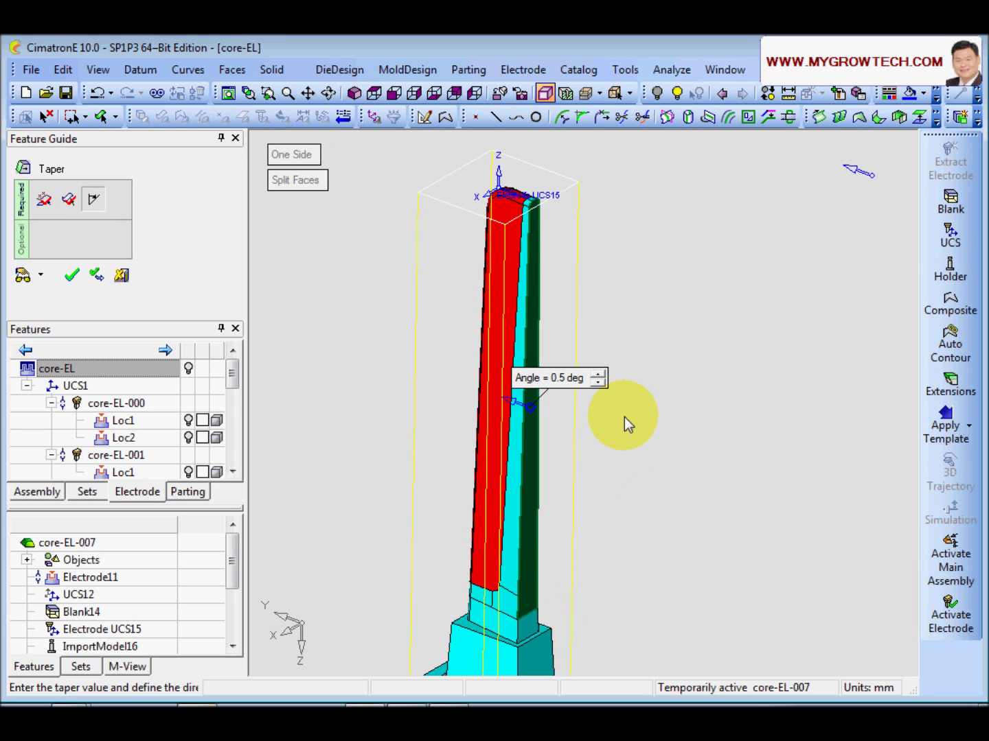
{"action": "left_click", "coordinate": [22, 276]}
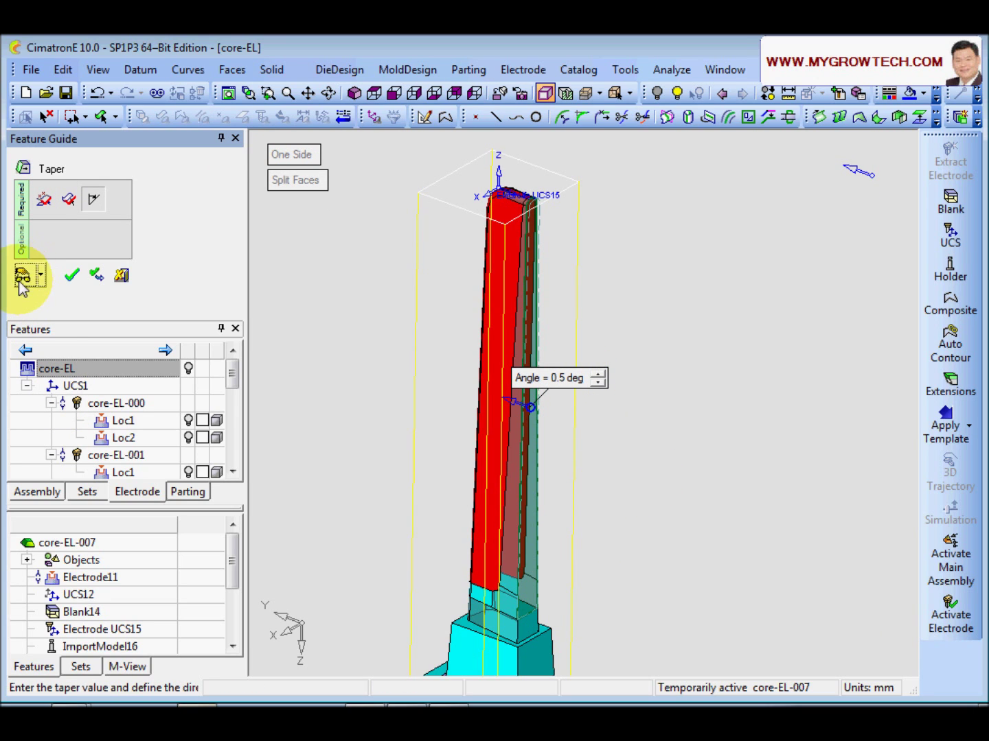
{"action": "left_click", "coordinate": [71, 275]}
Run the direction analysis again on the tapered electrode and check the draft angle of its narrow side face.
{"action": "scroll", "coordinate": [600, 664], "scroll_direction": "down", "scroll_amount": 3}
{"action": "scroll", "coordinate": [491, 516], "scroll_direction": "up", "scroll_amount": 8}
{"action": "scroll", "coordinate": [491, 514], "scroll_direction": "down", "scroll_amount": 5}
{"action": "left_click", "coordinate": [670, 70]}
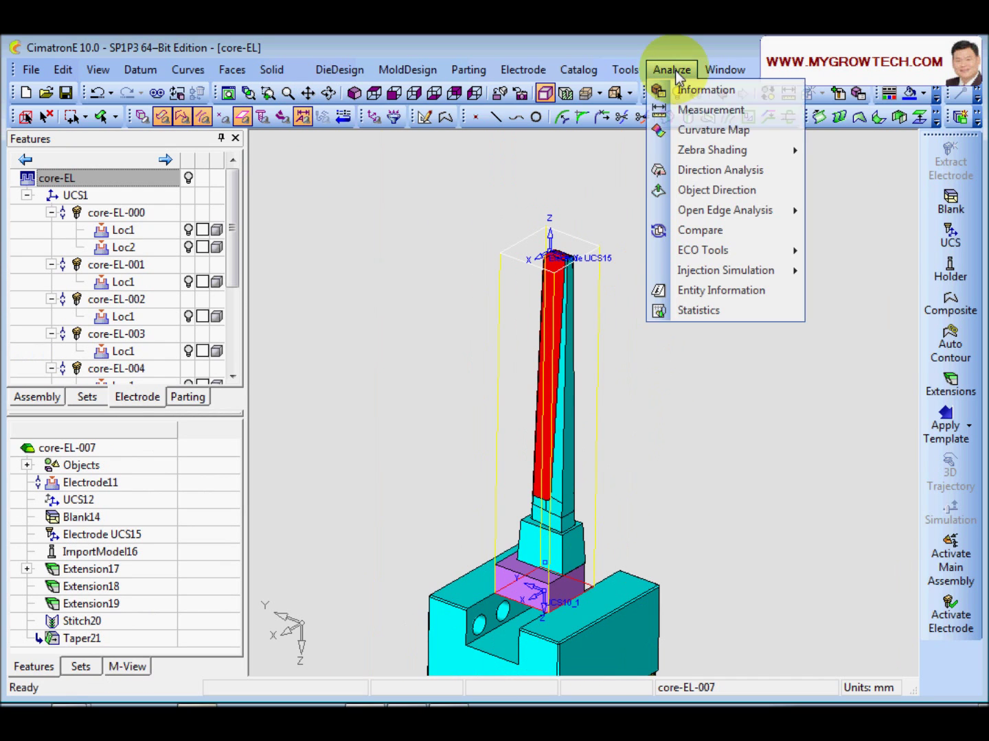
{"action": "left_click", "coordinate": [732, 171]}
{"action": "left_click_drag", "start_coordinate": [409, 198], "coordinate": [674, 630]}
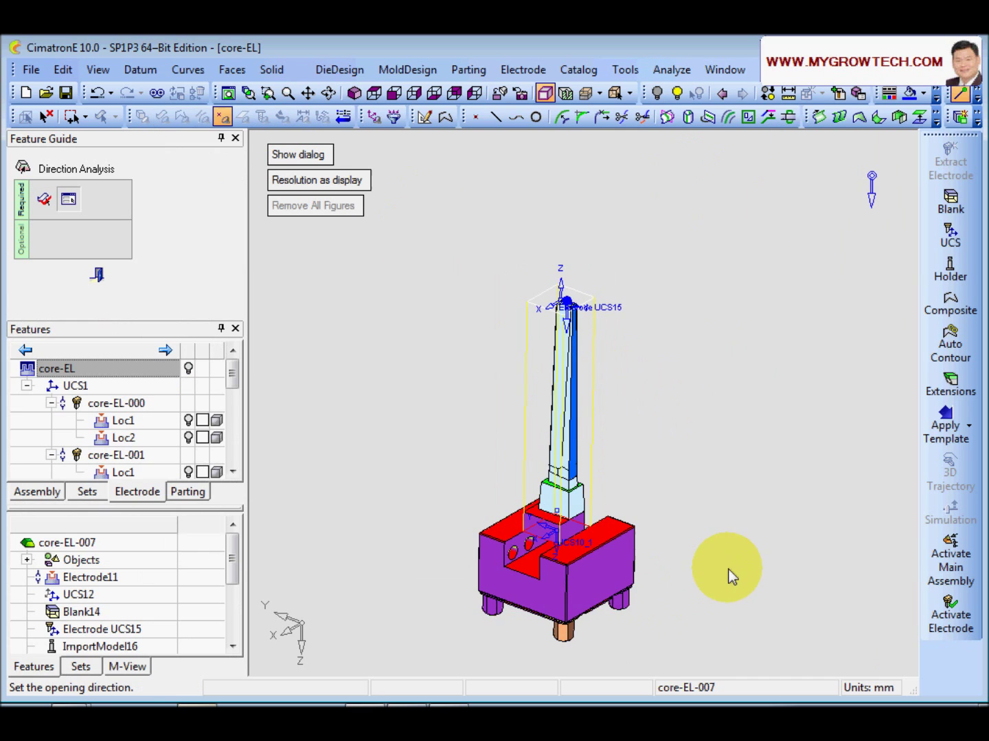
{"action": "scroll", "coordinate": [743, 419], "scroll_direction": "up", "scroll_amount": 4}
{"action": "mouse_move", "coordinate": [573, 425]}
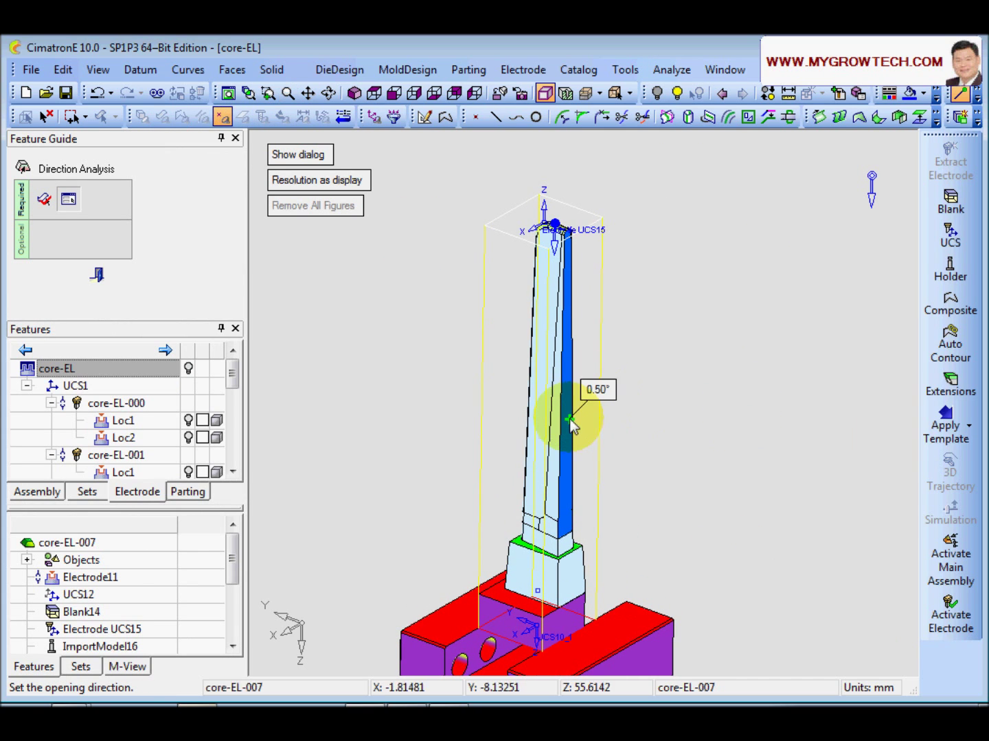
{"action": "scroll", "coordinate": [569, 420], "scroll_direction": "down", "scroll_amount": 5}
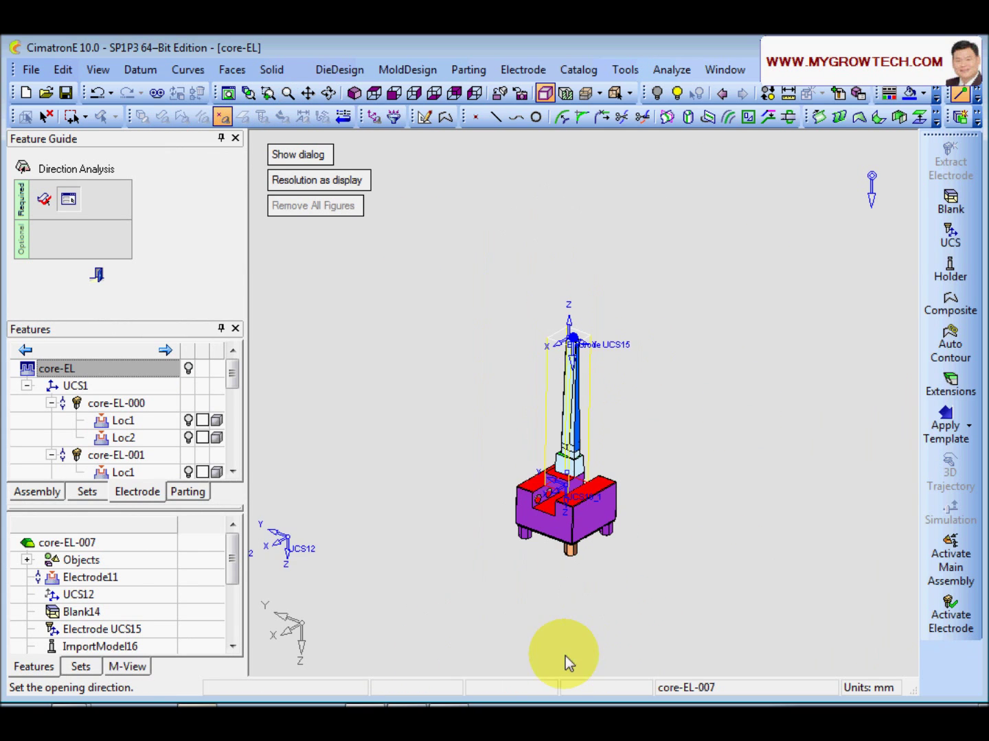
{"action": "left_click", "coordinate": [98, 275]}
{"action": "scroll", "coordinate": [522, 422], "scroll_direction": "up", "scroll_amount": 3}
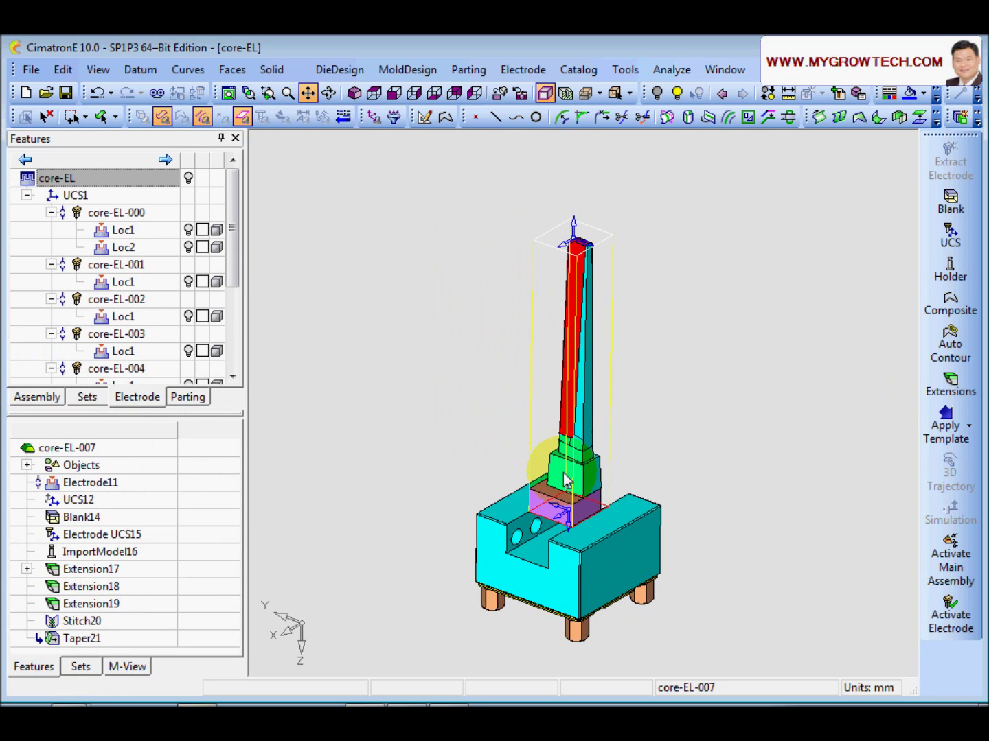